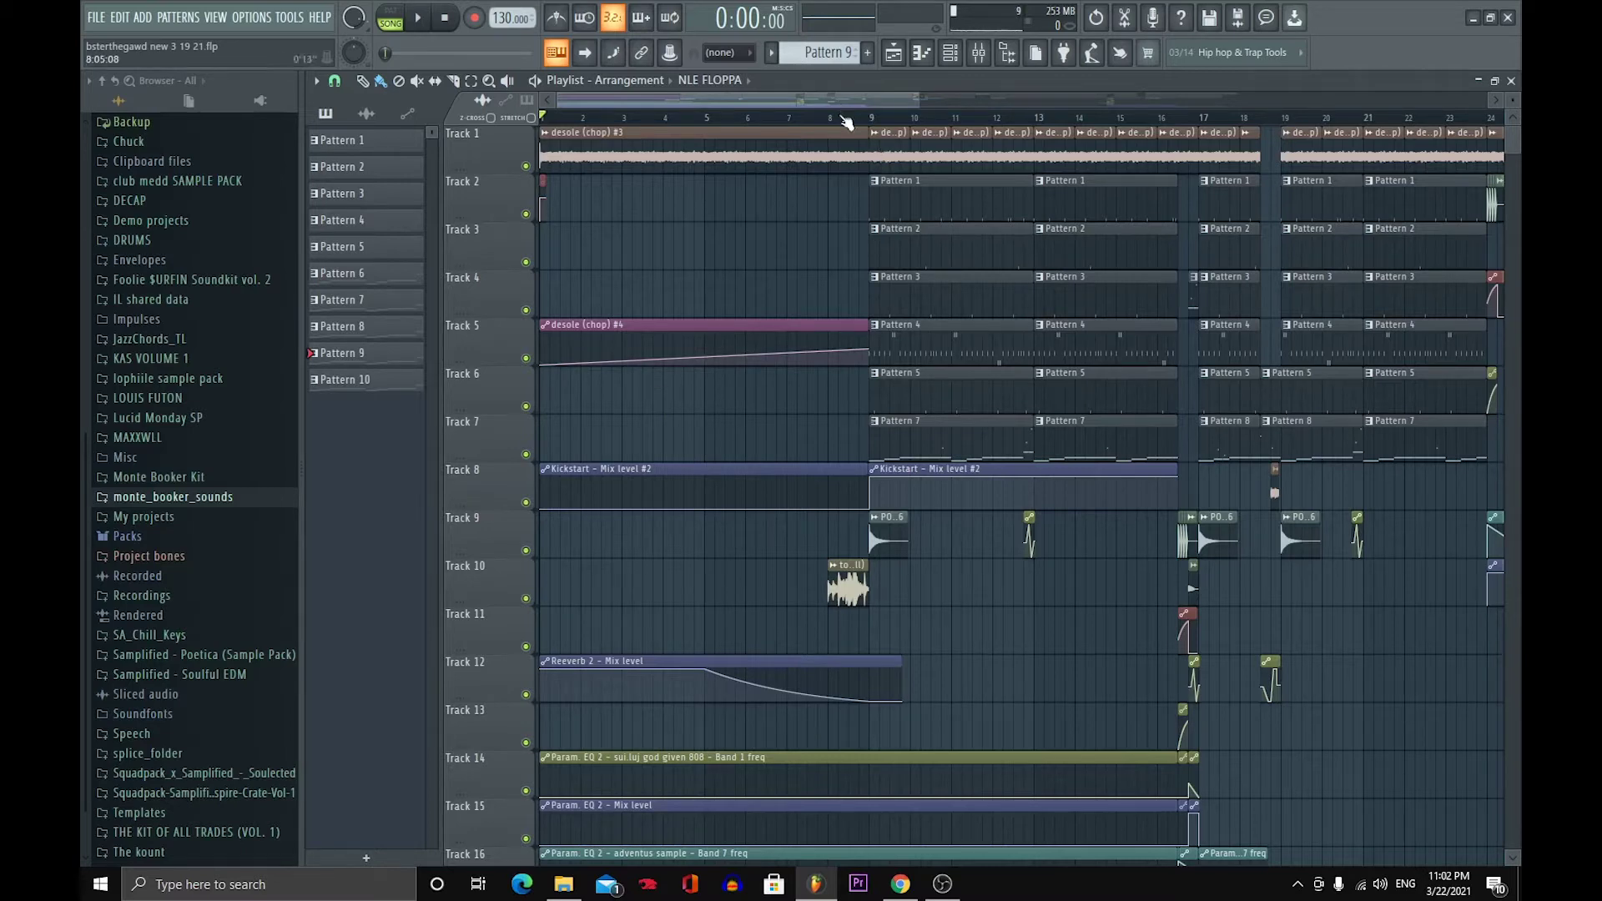
- Examine the Kickstart settings on the adventus sample mixer track and close the plugin
mouse_move(844, 119)
mouse_down()
mouse_move(827, 121)
mouse_move(891, 127)
mouse_move(858, 102)
mouse_move(908, 130)
mouse_move(1041, 119)
mouse_up()
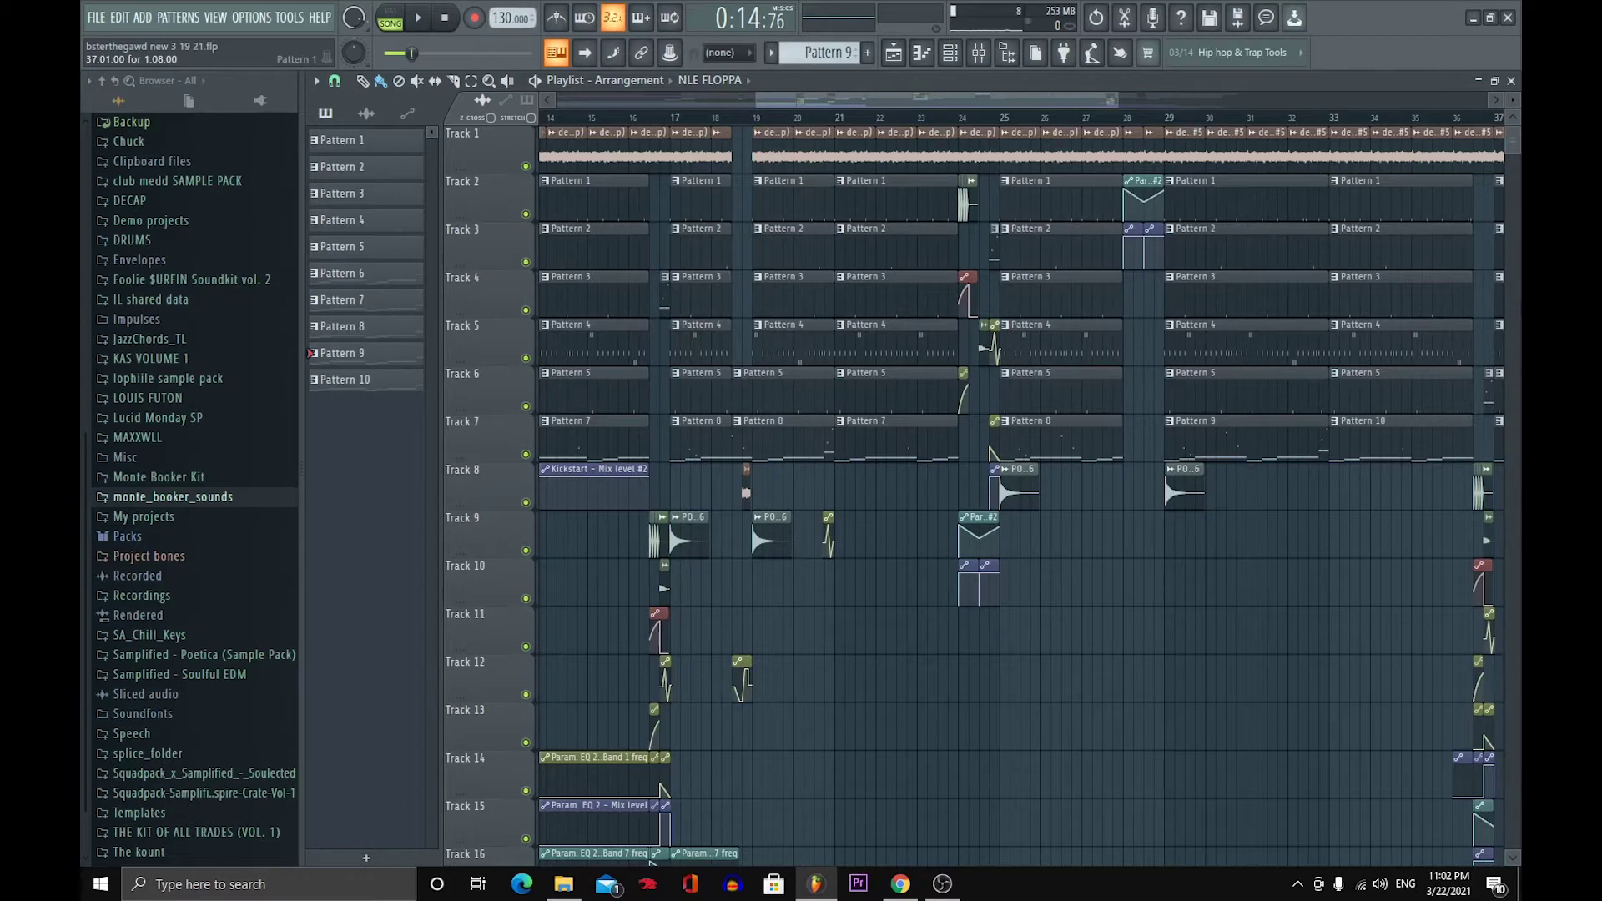
click(979, 53)
click(676, 303)
click(706, 307)
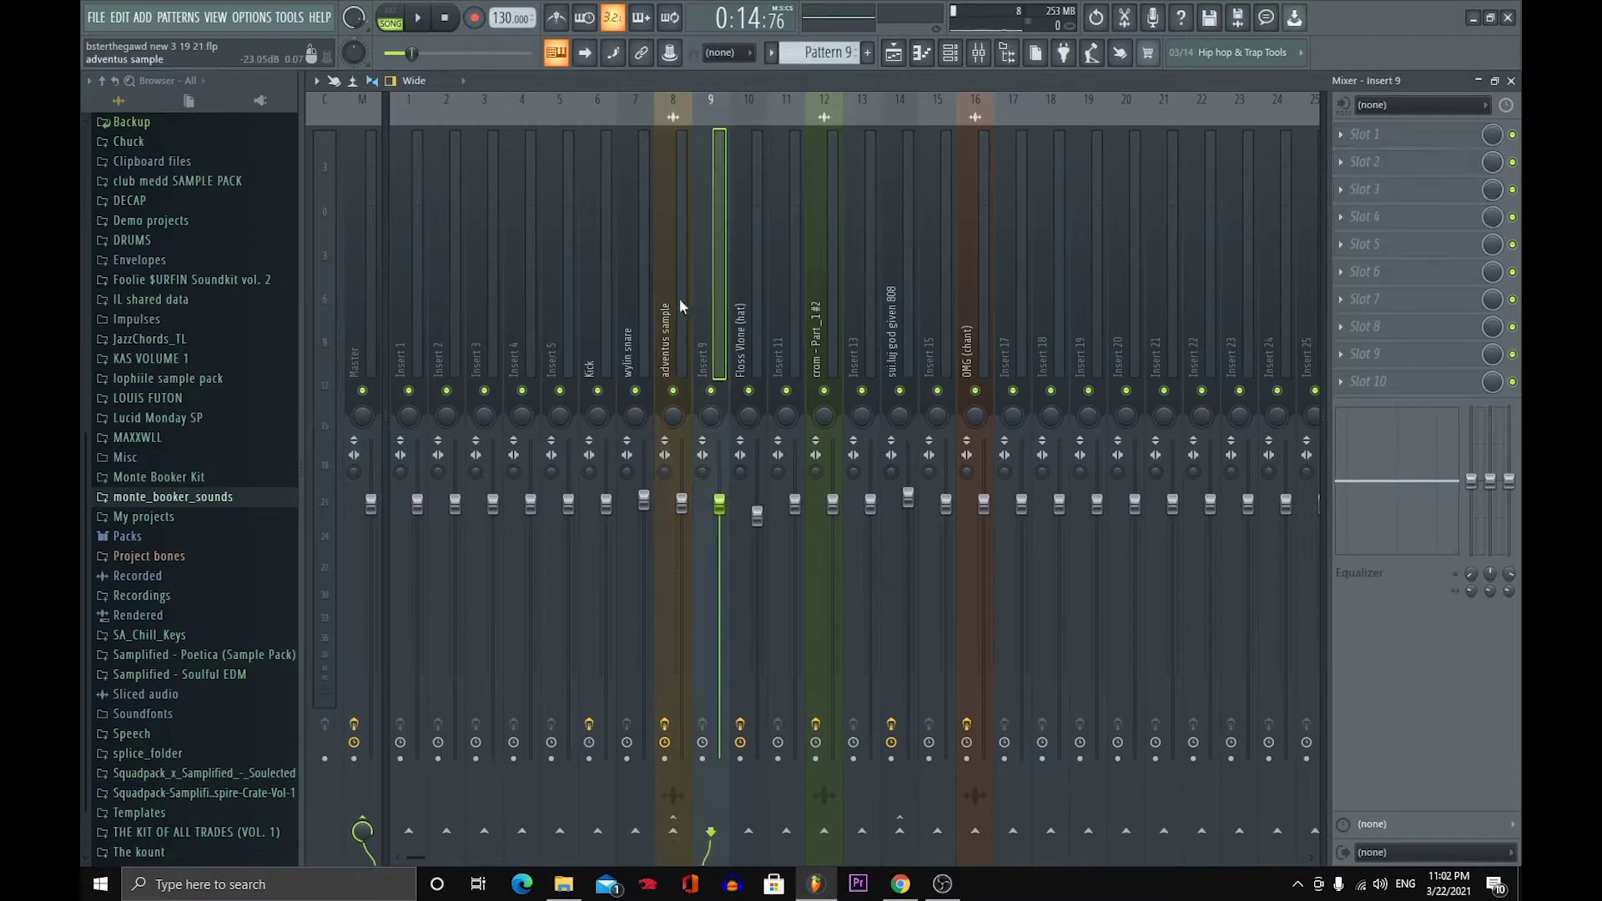
click(679, 298)
click(1377, 133)
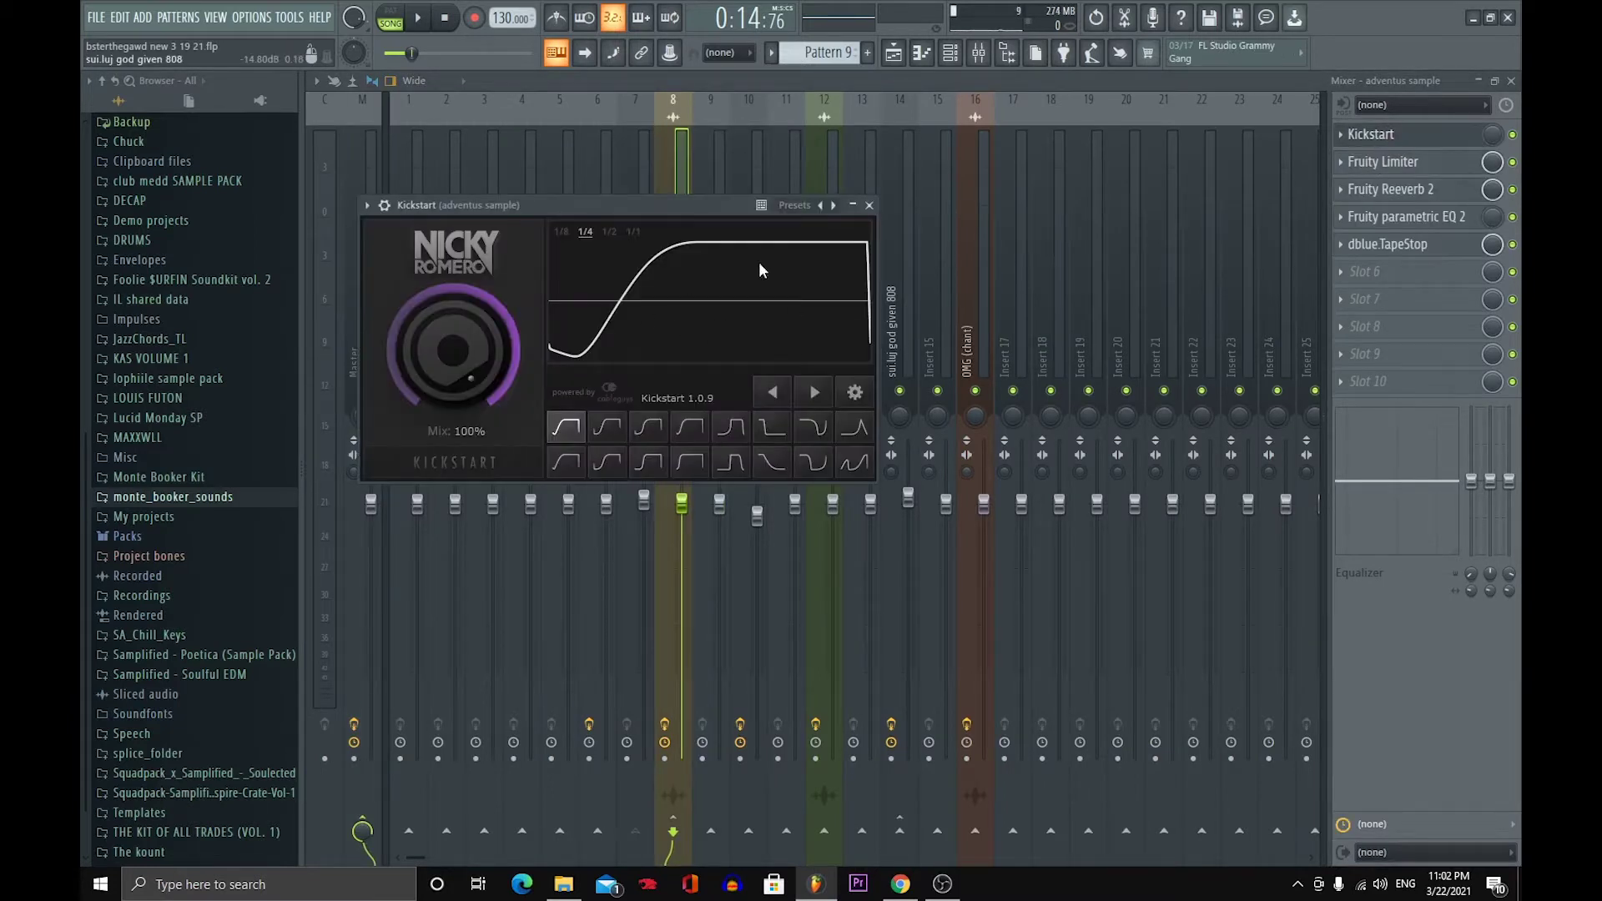
click(869, 205)
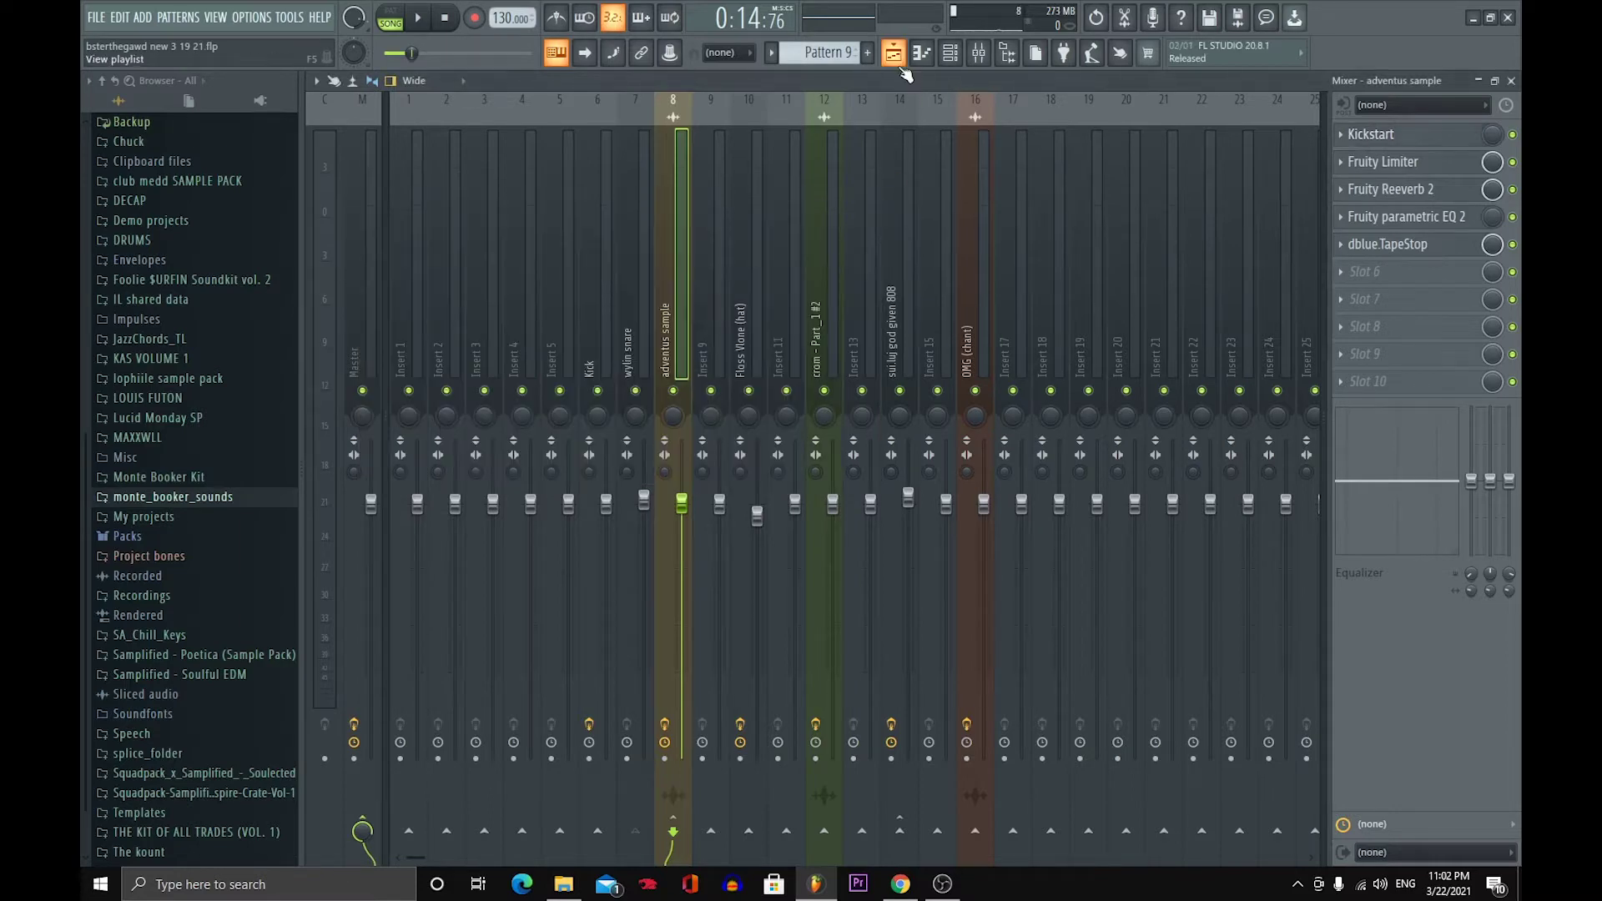
- Return to the playlist and play the whole arrangement from the start to its end, and stop playback
click(899, 64)
drag(872, 99, 653, 163)
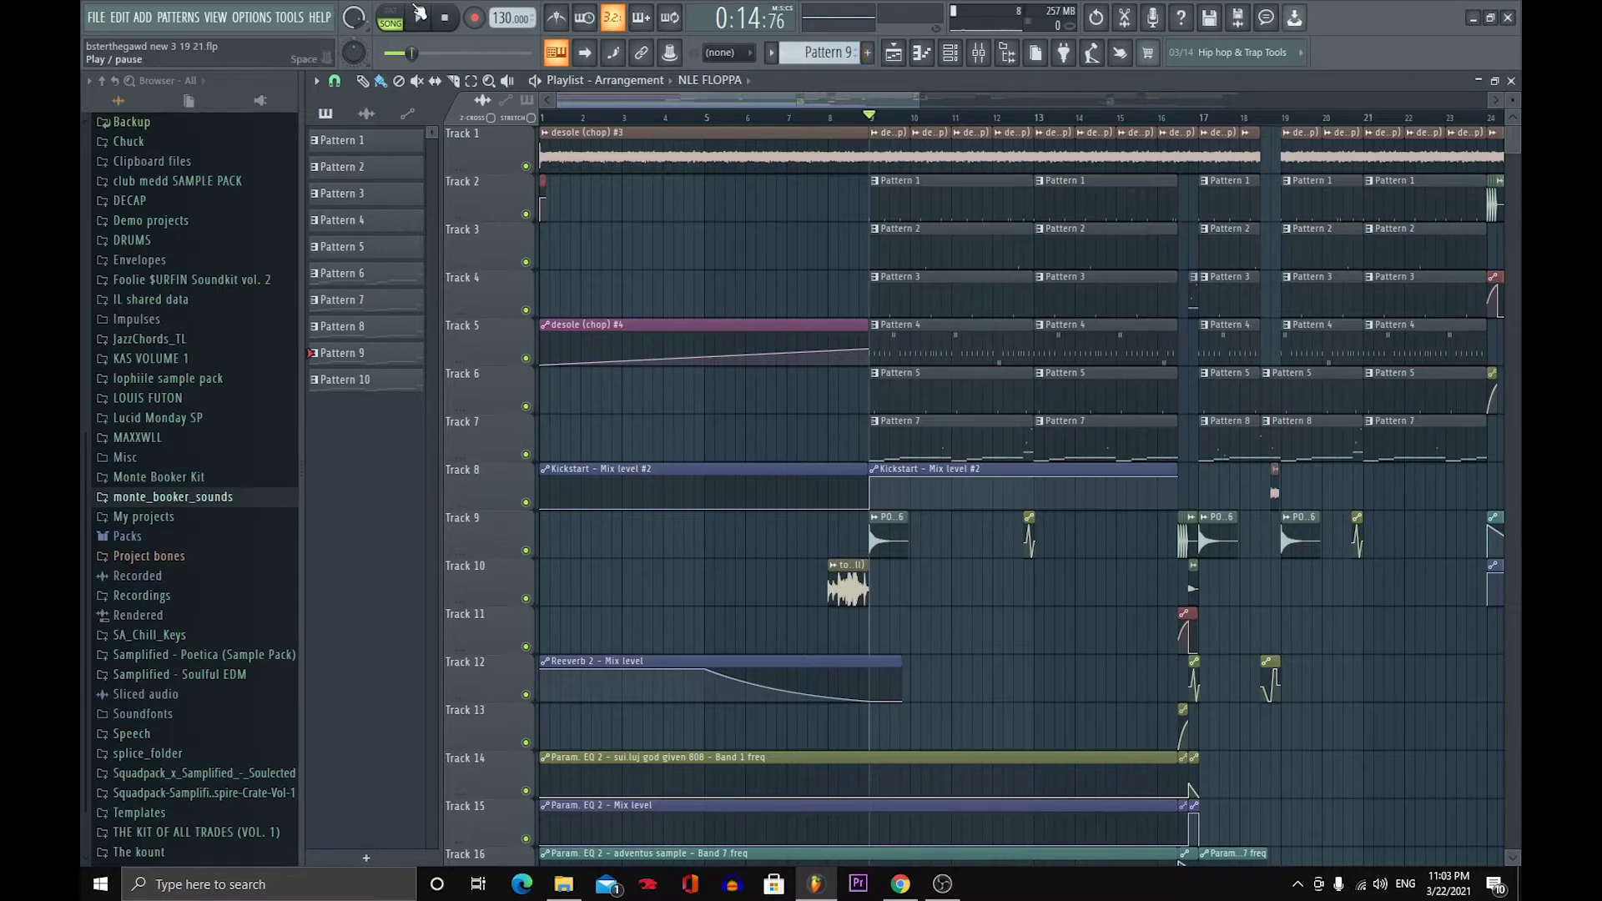
click(443, 18)
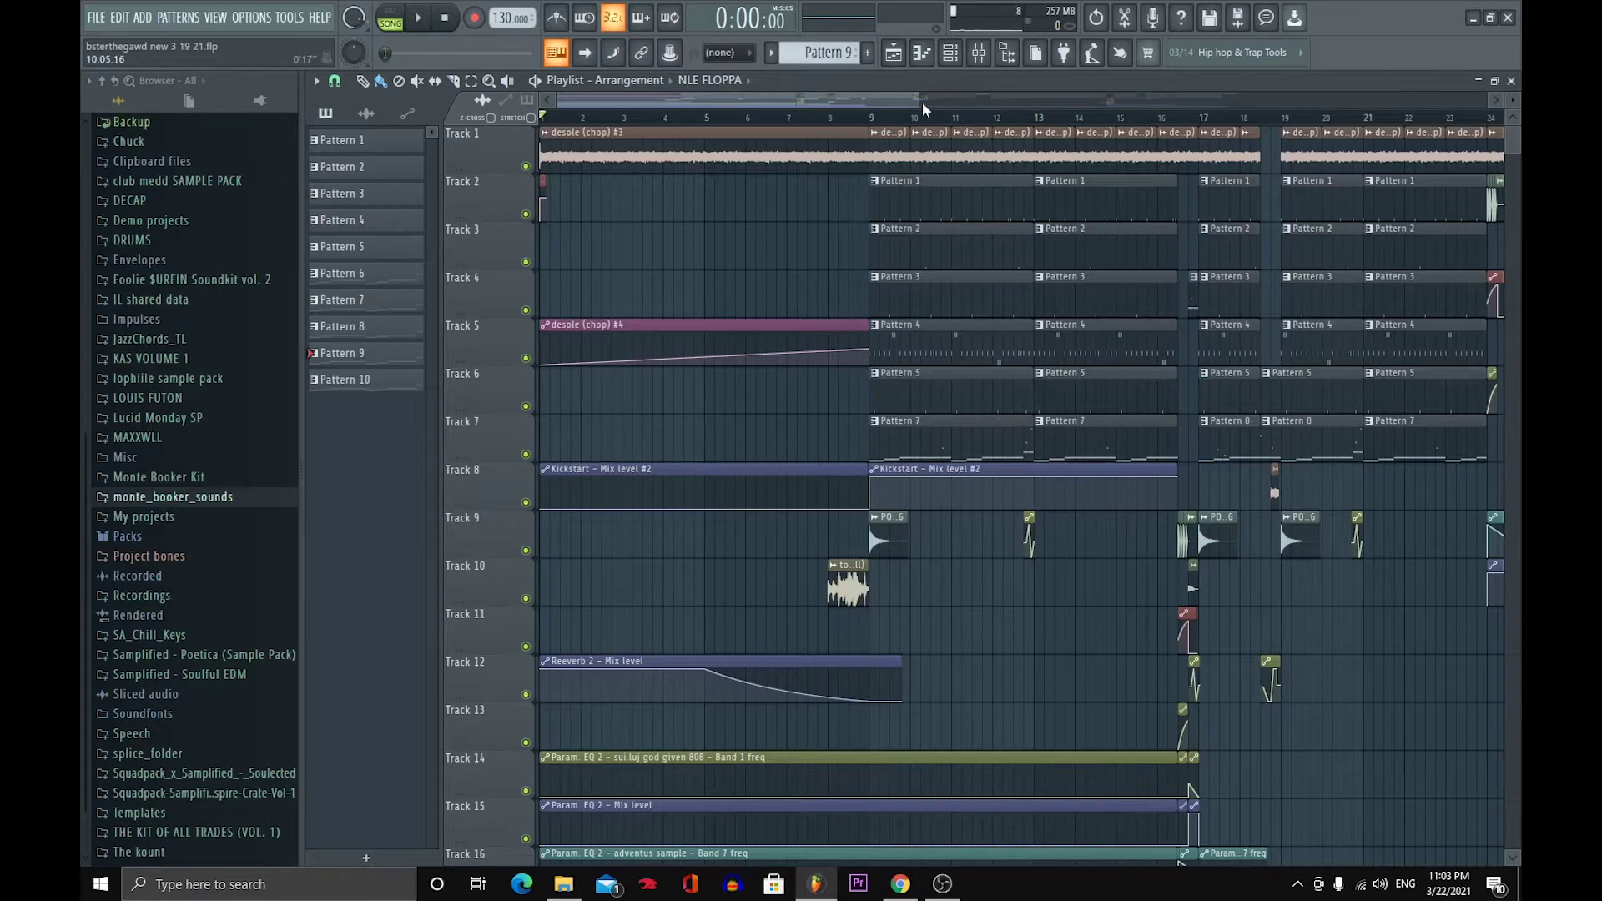
drag(920, 99, 661, 572)
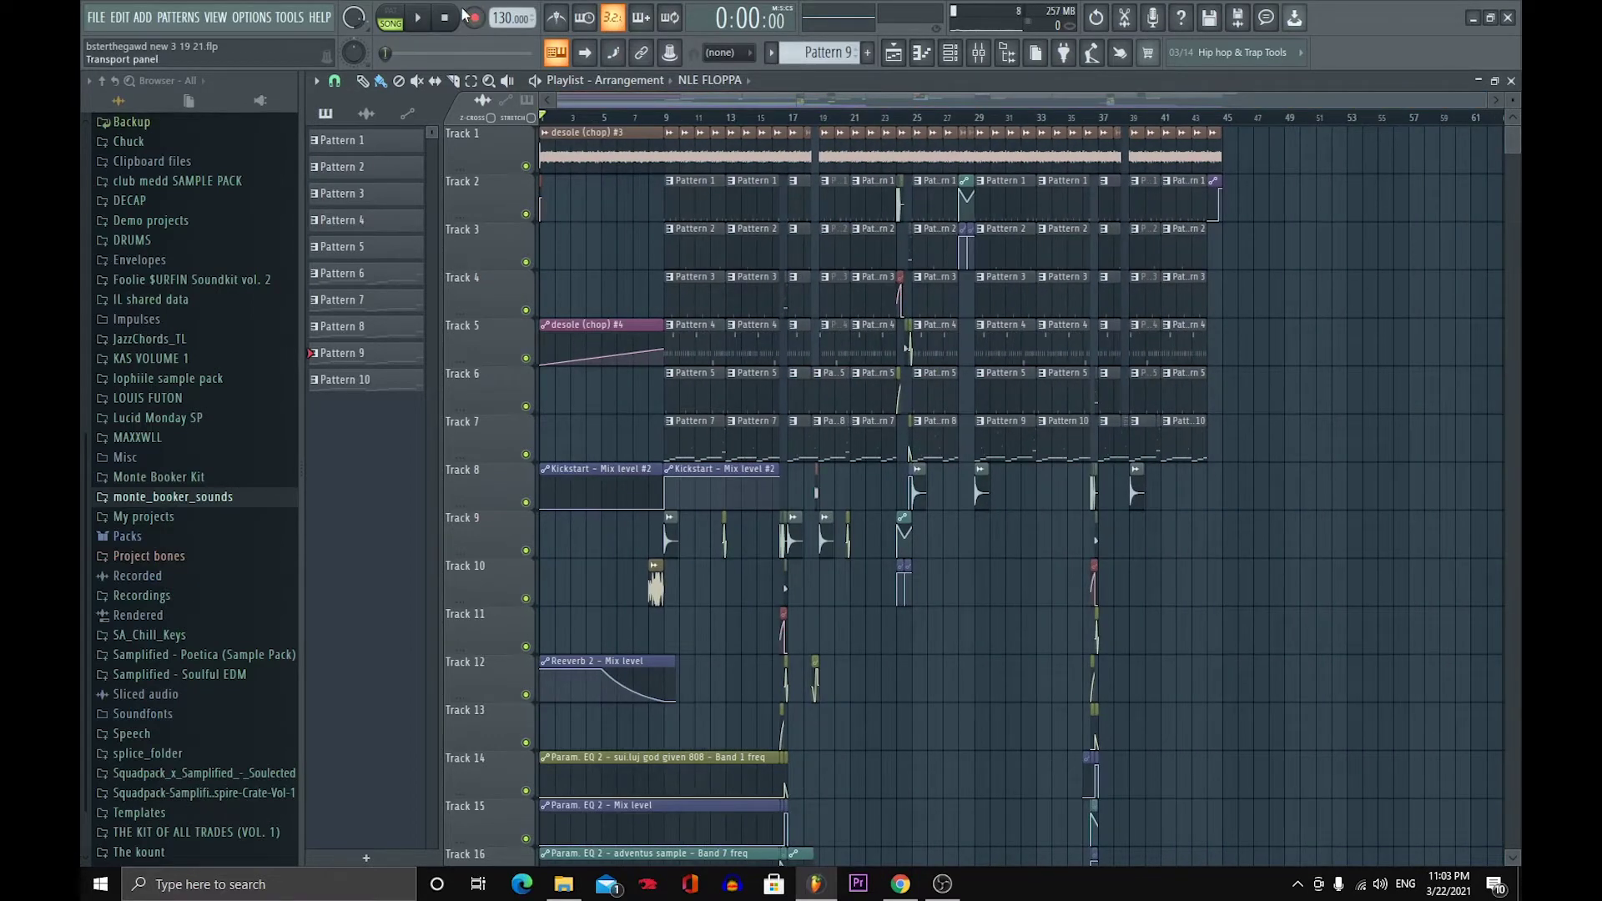
key(space)
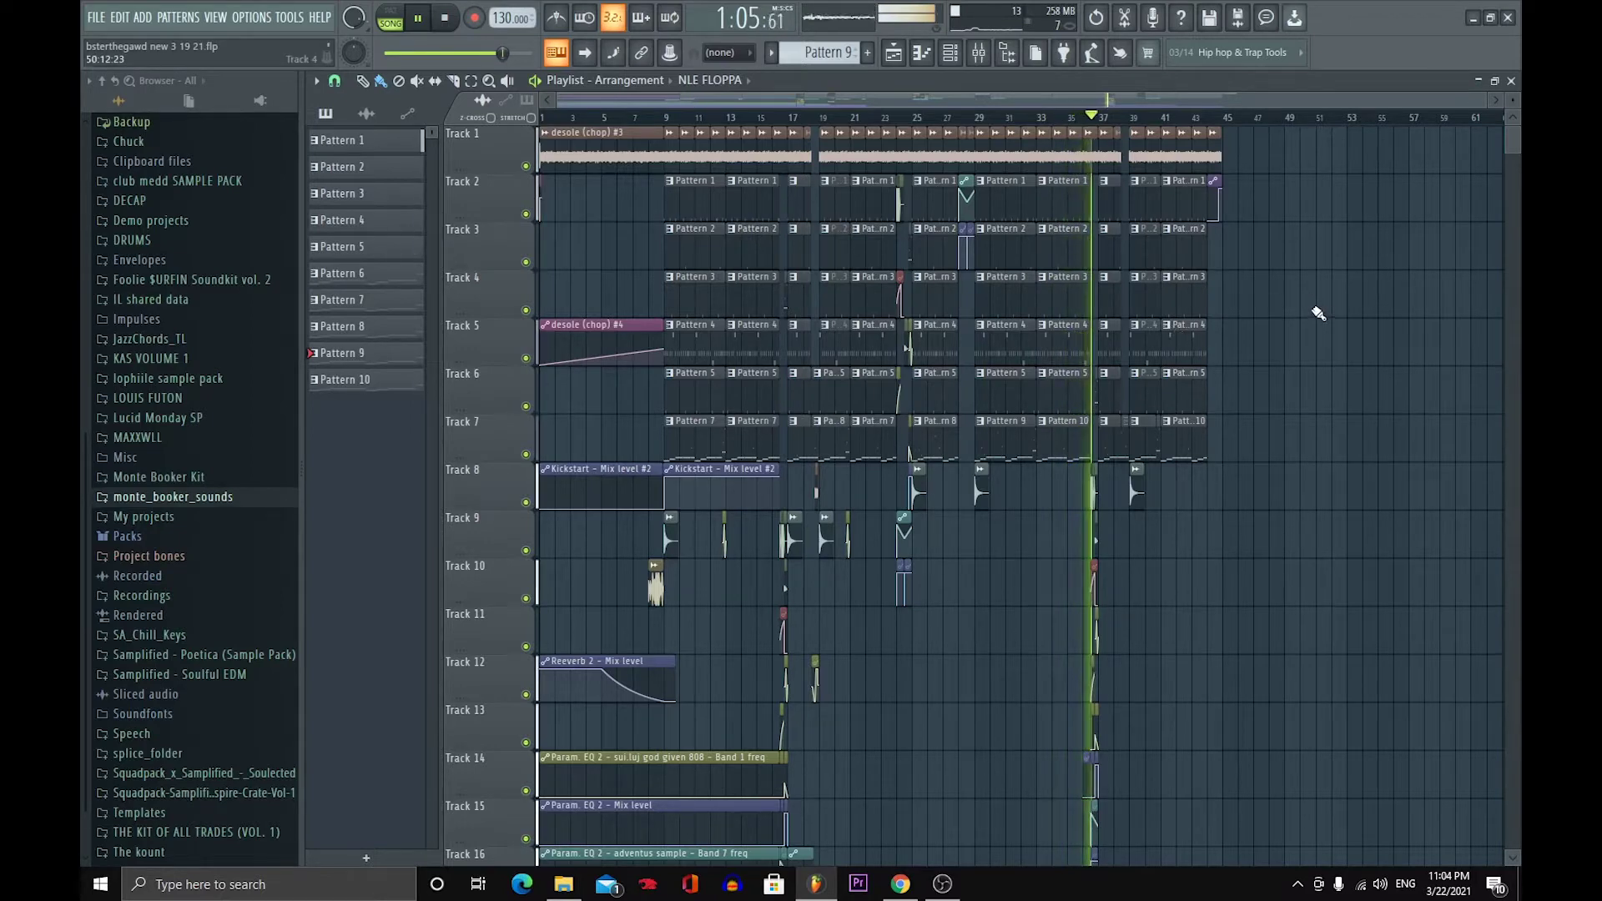
drag(1489, 101, 1394, 157)
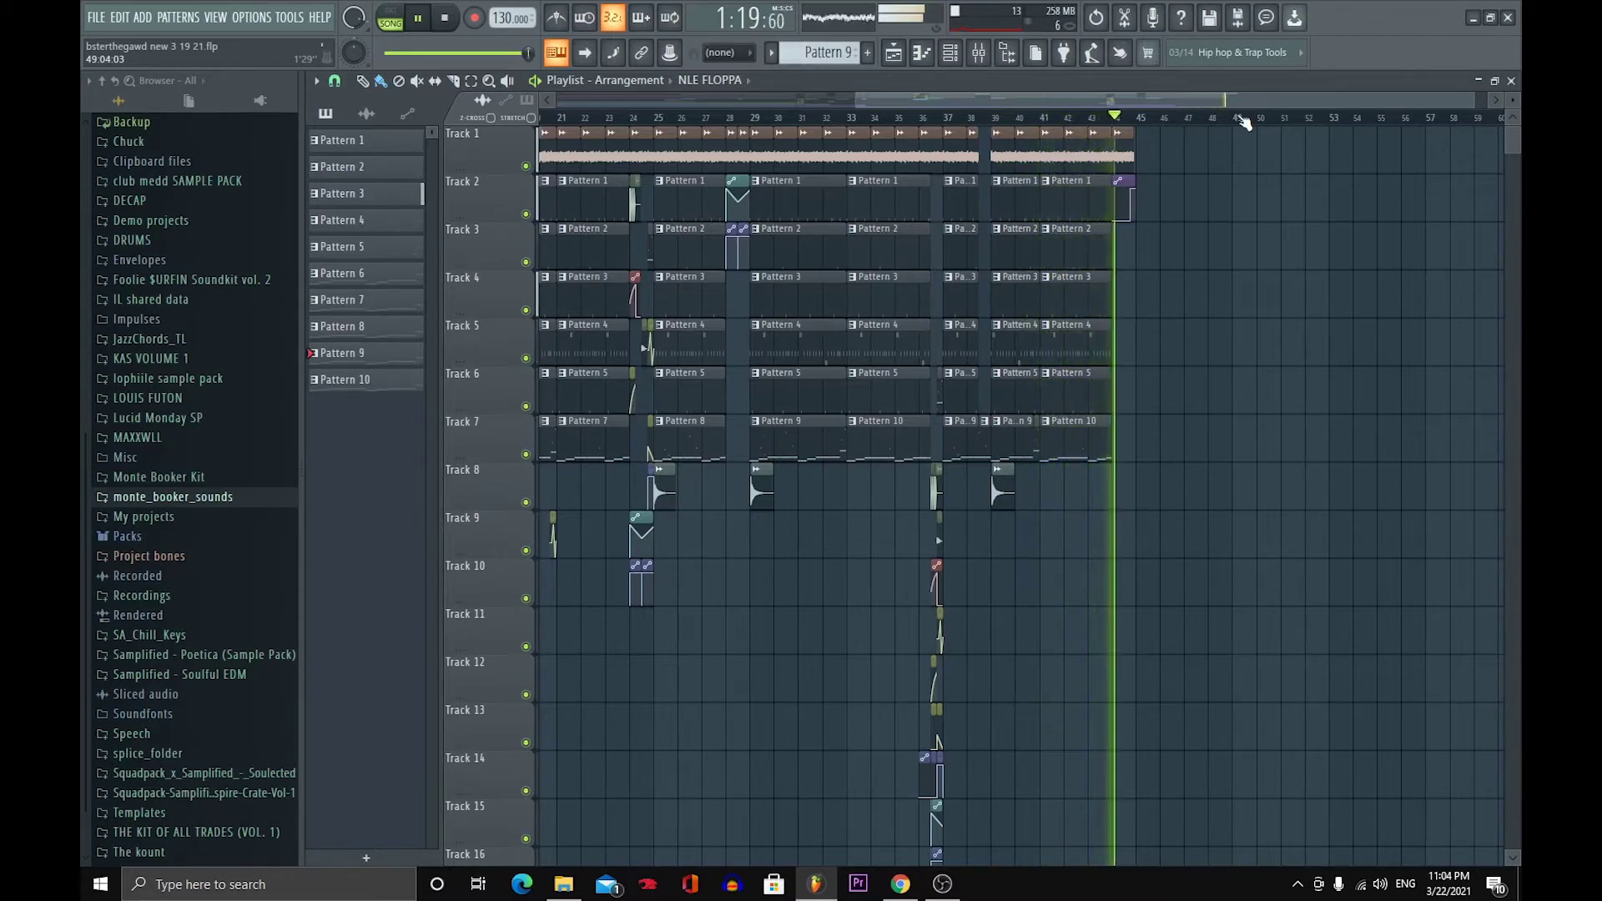
key(space)
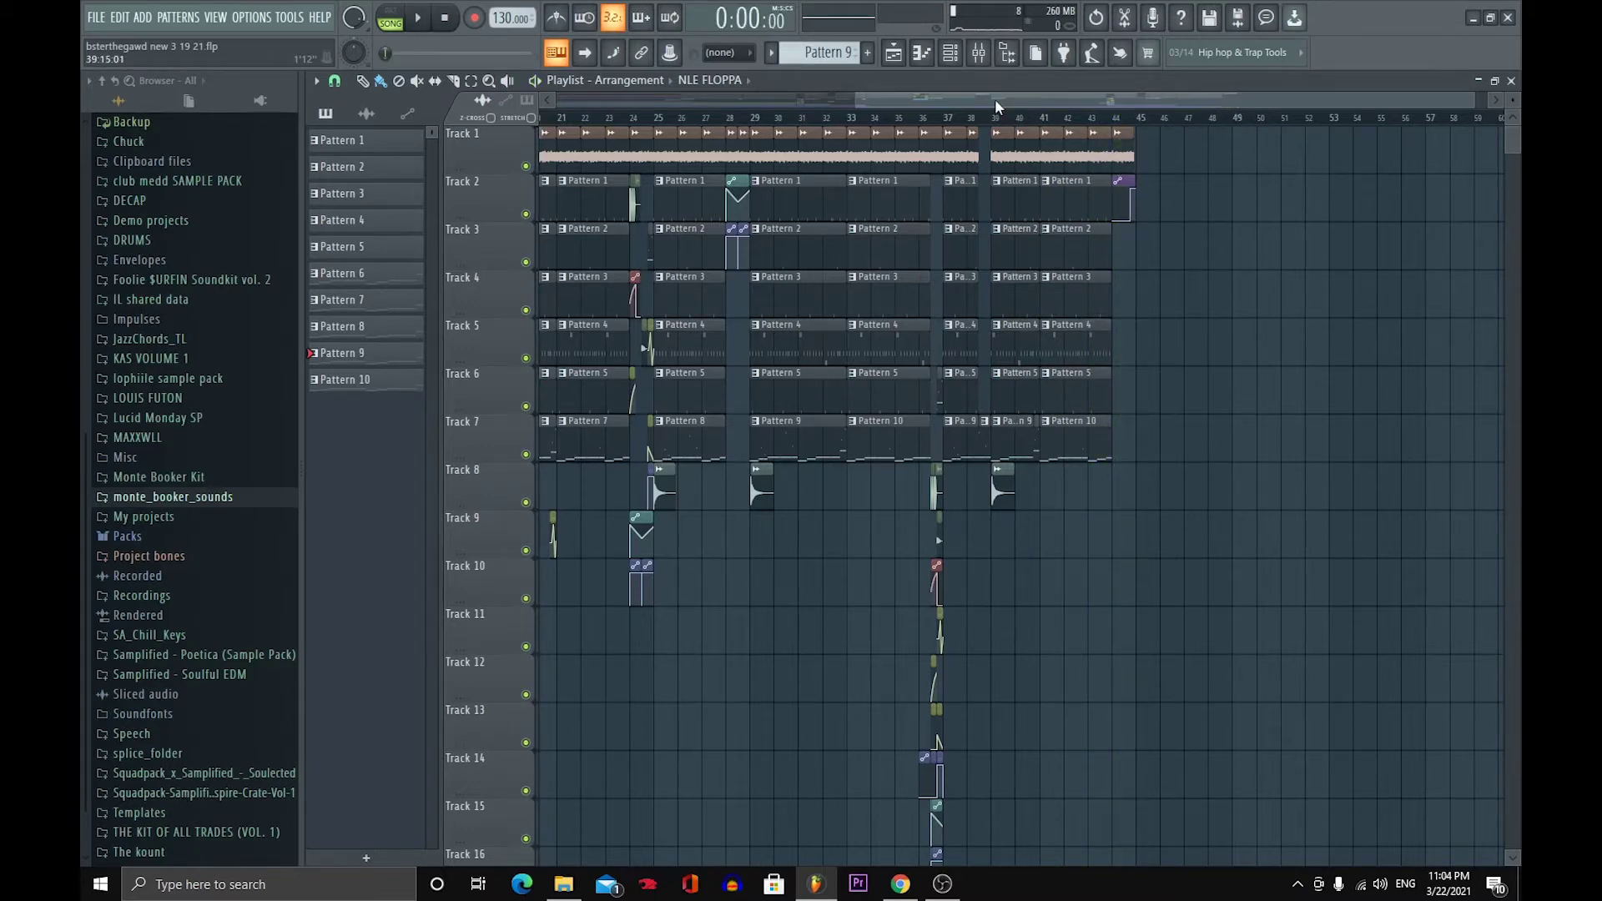
- Look over the automation clips on the lower playlist tracks and return to the first tracks
drag(995, 98, 509, 118)
scroll(710, 321, down, 3)
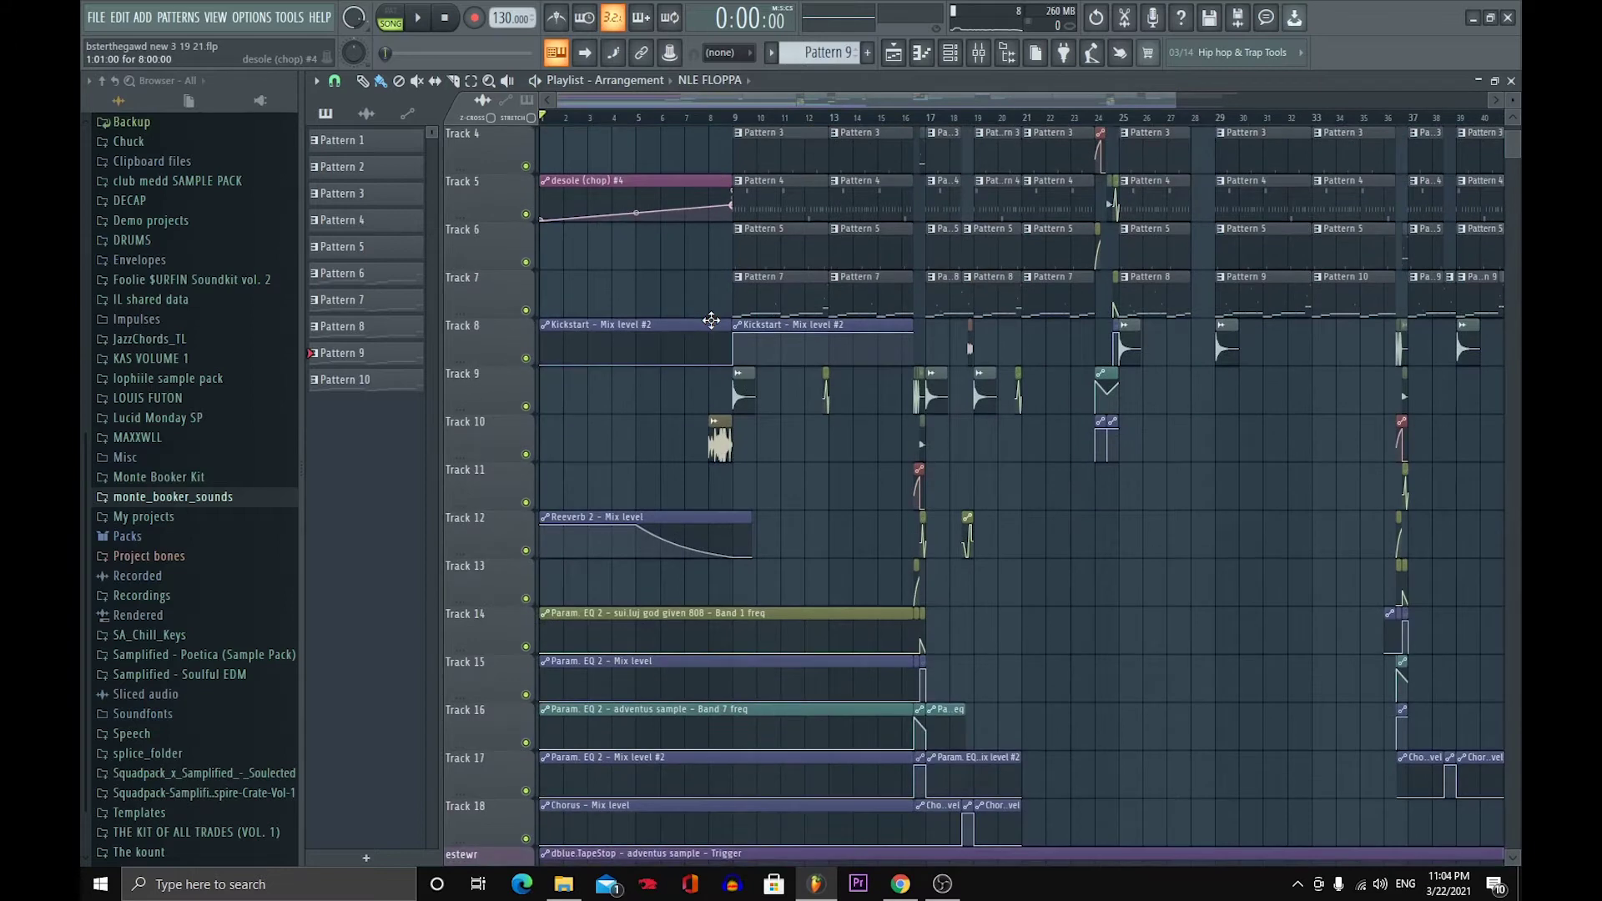
scroll(710, 320, down, 3)
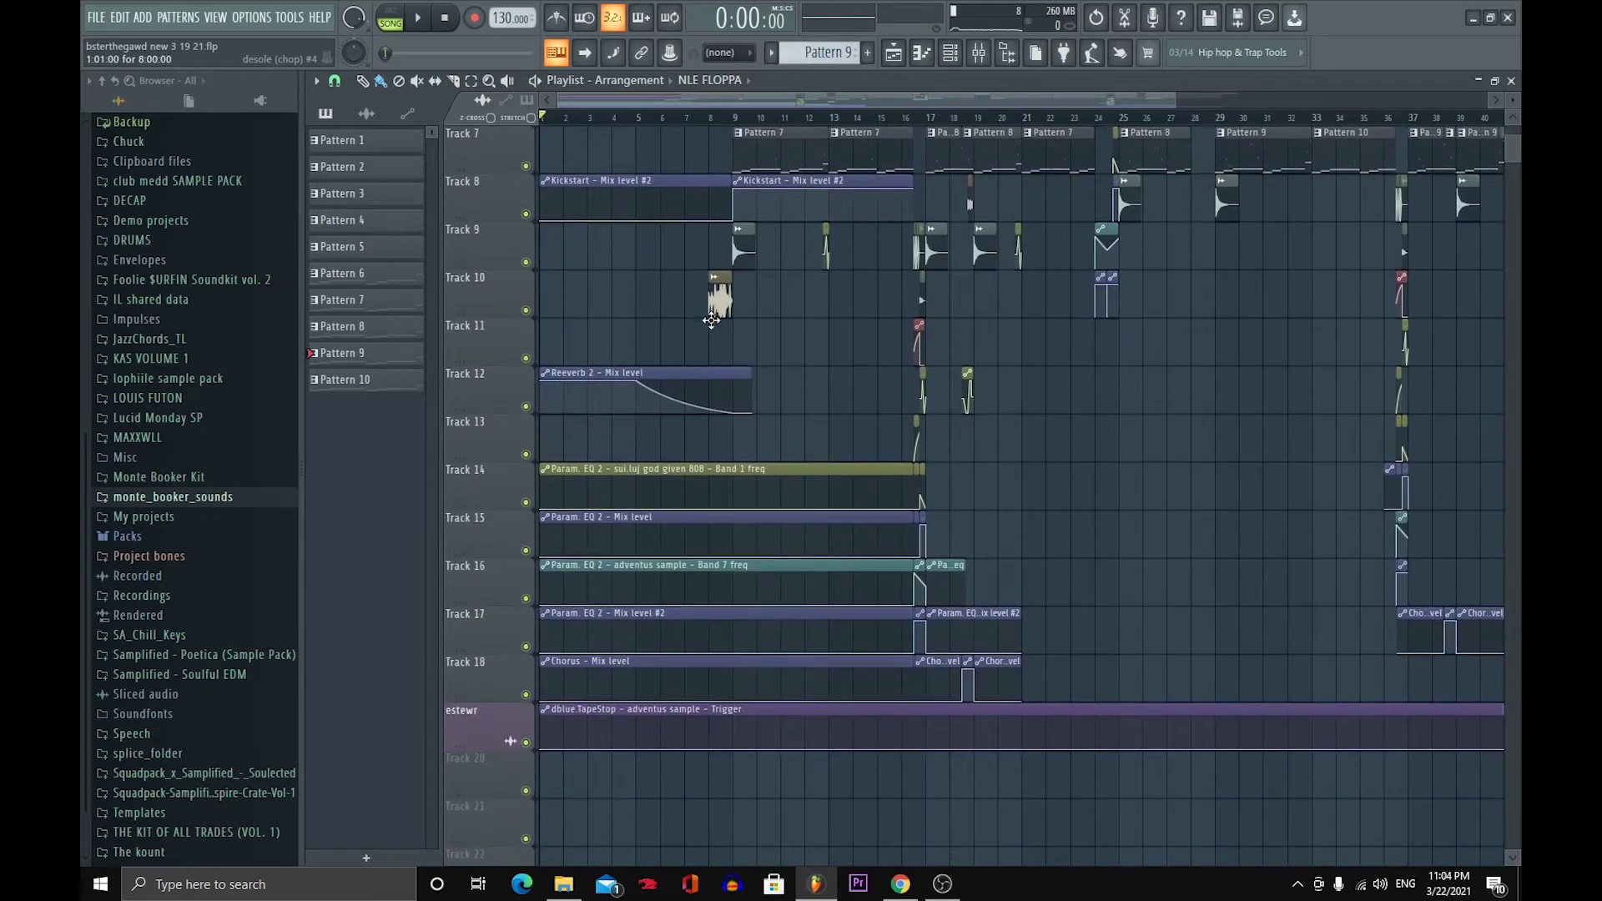
scroll(710, 321, up, 6)
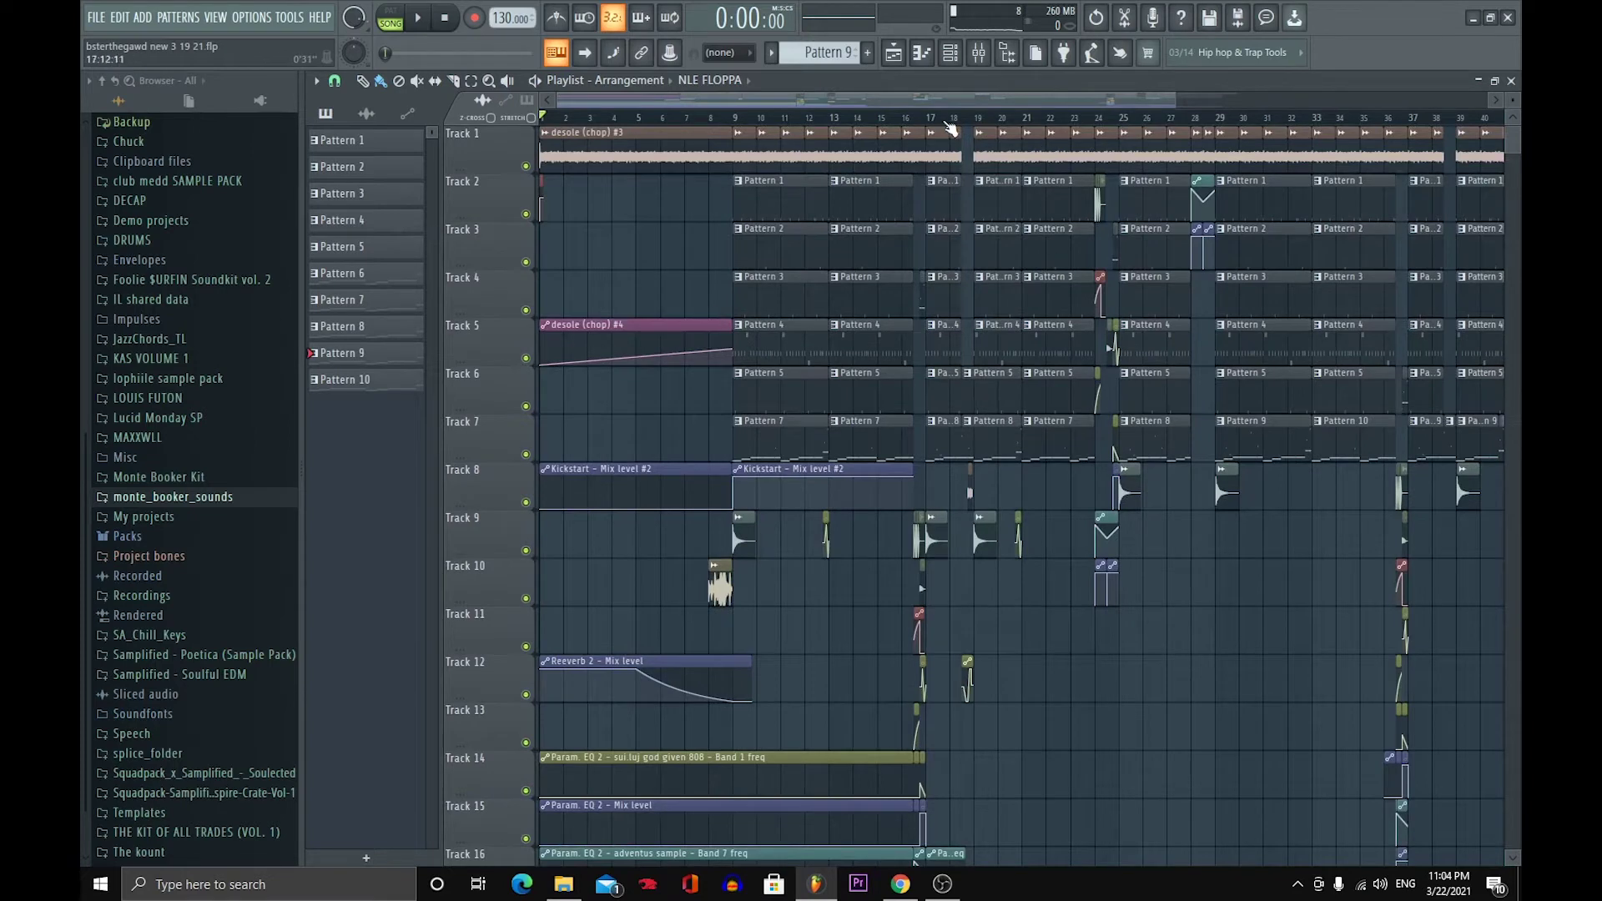
drag(911, 131, 728, 192)
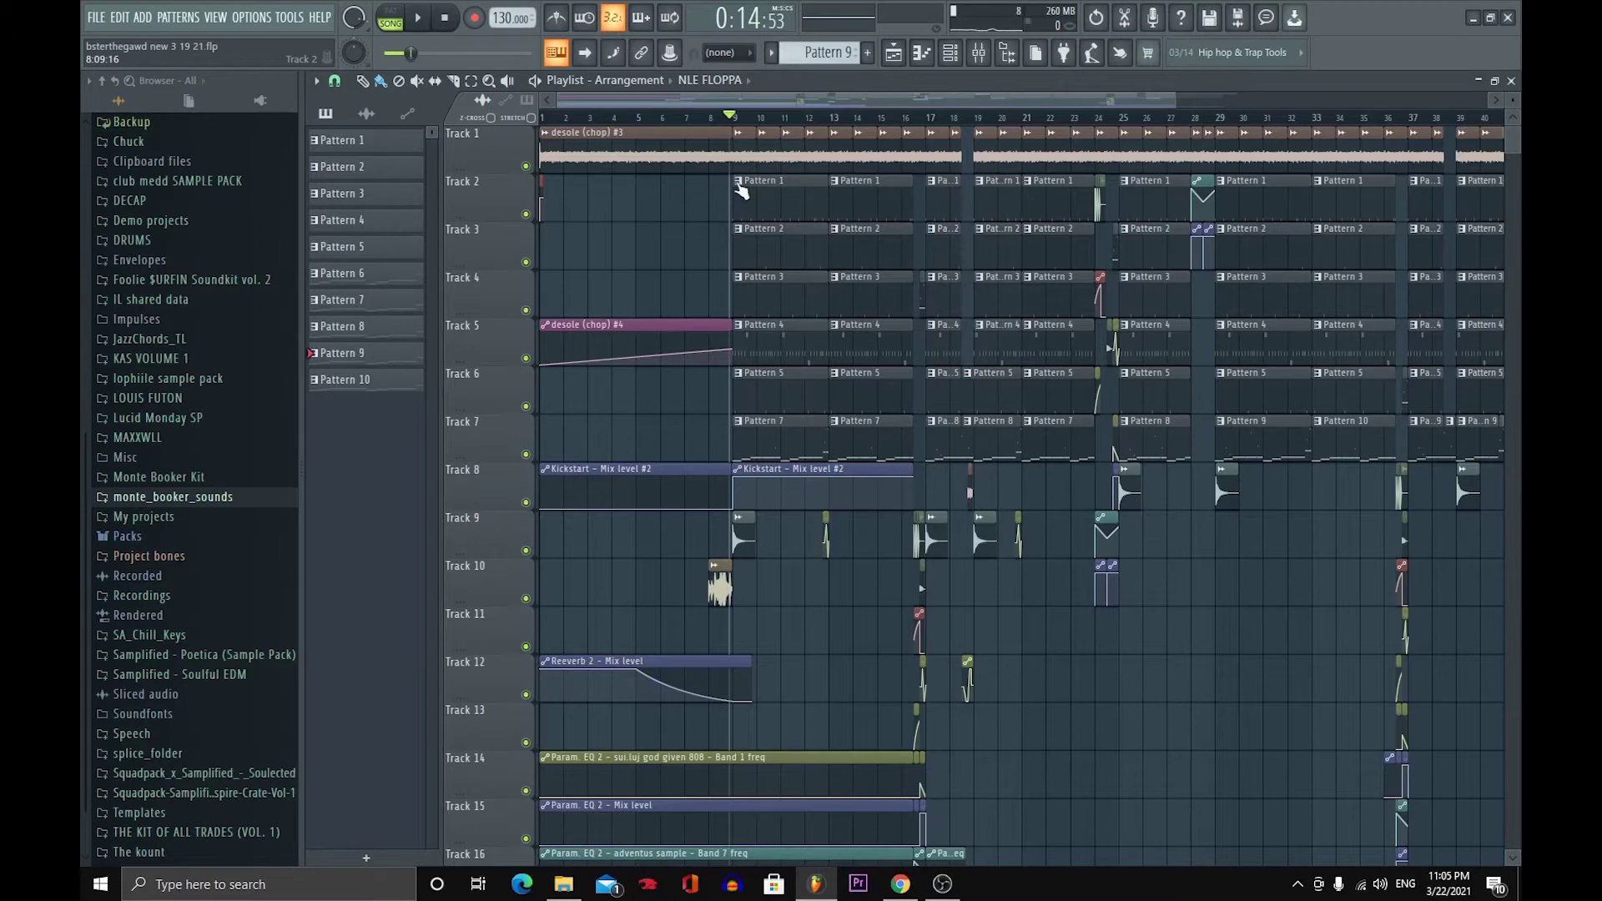
- Display the Master track's effect chain in the mixer
click(987, 55)
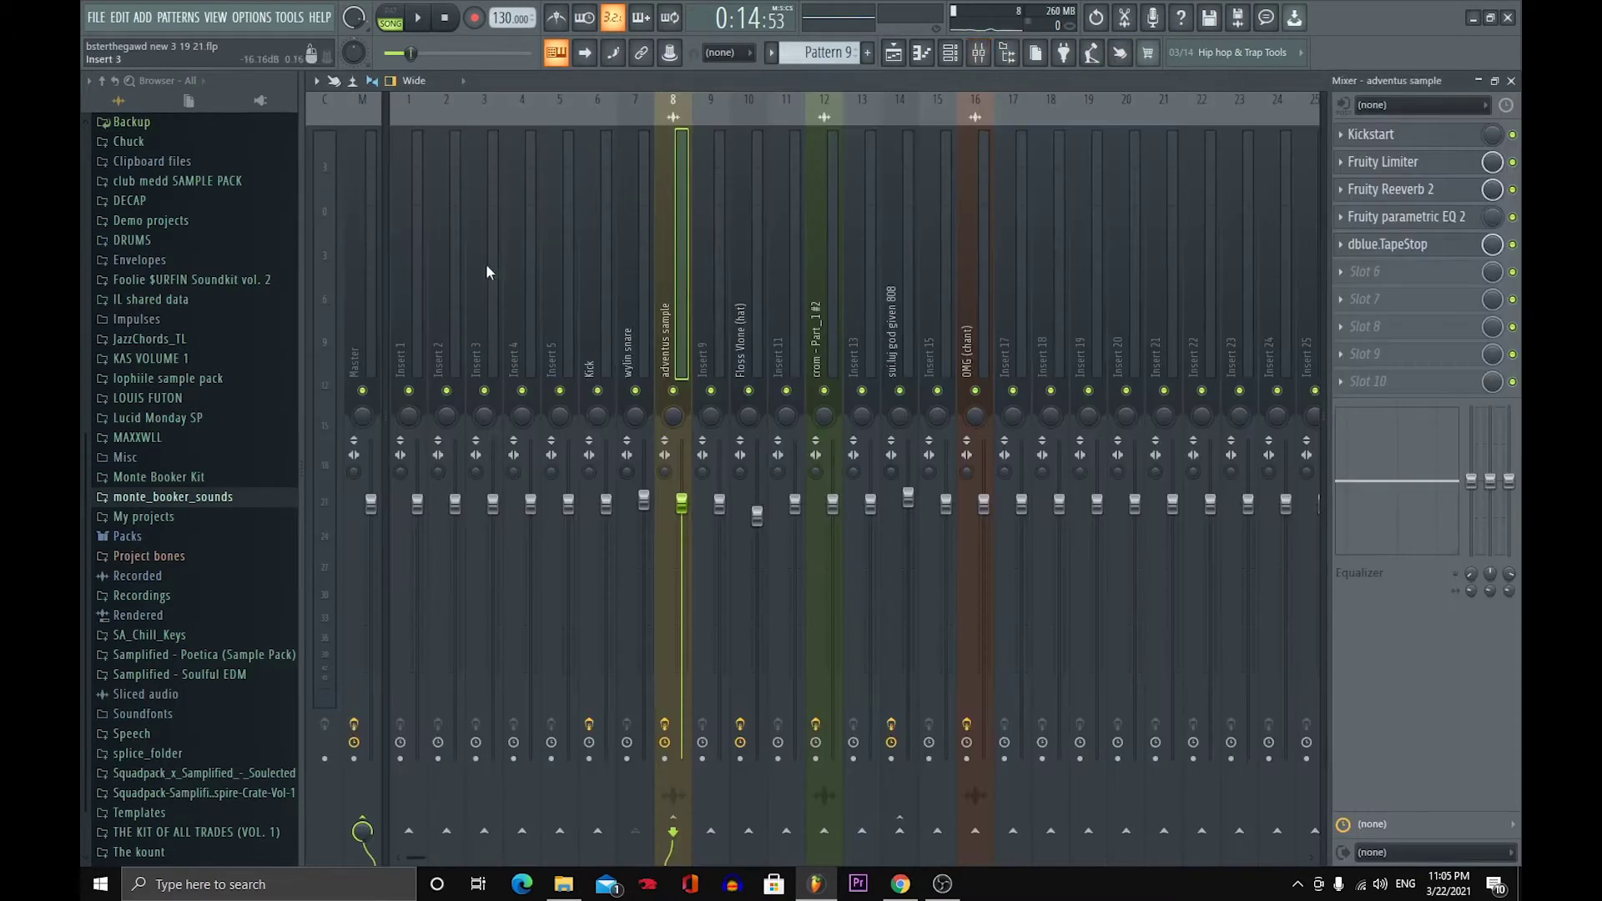
click(357, 332)
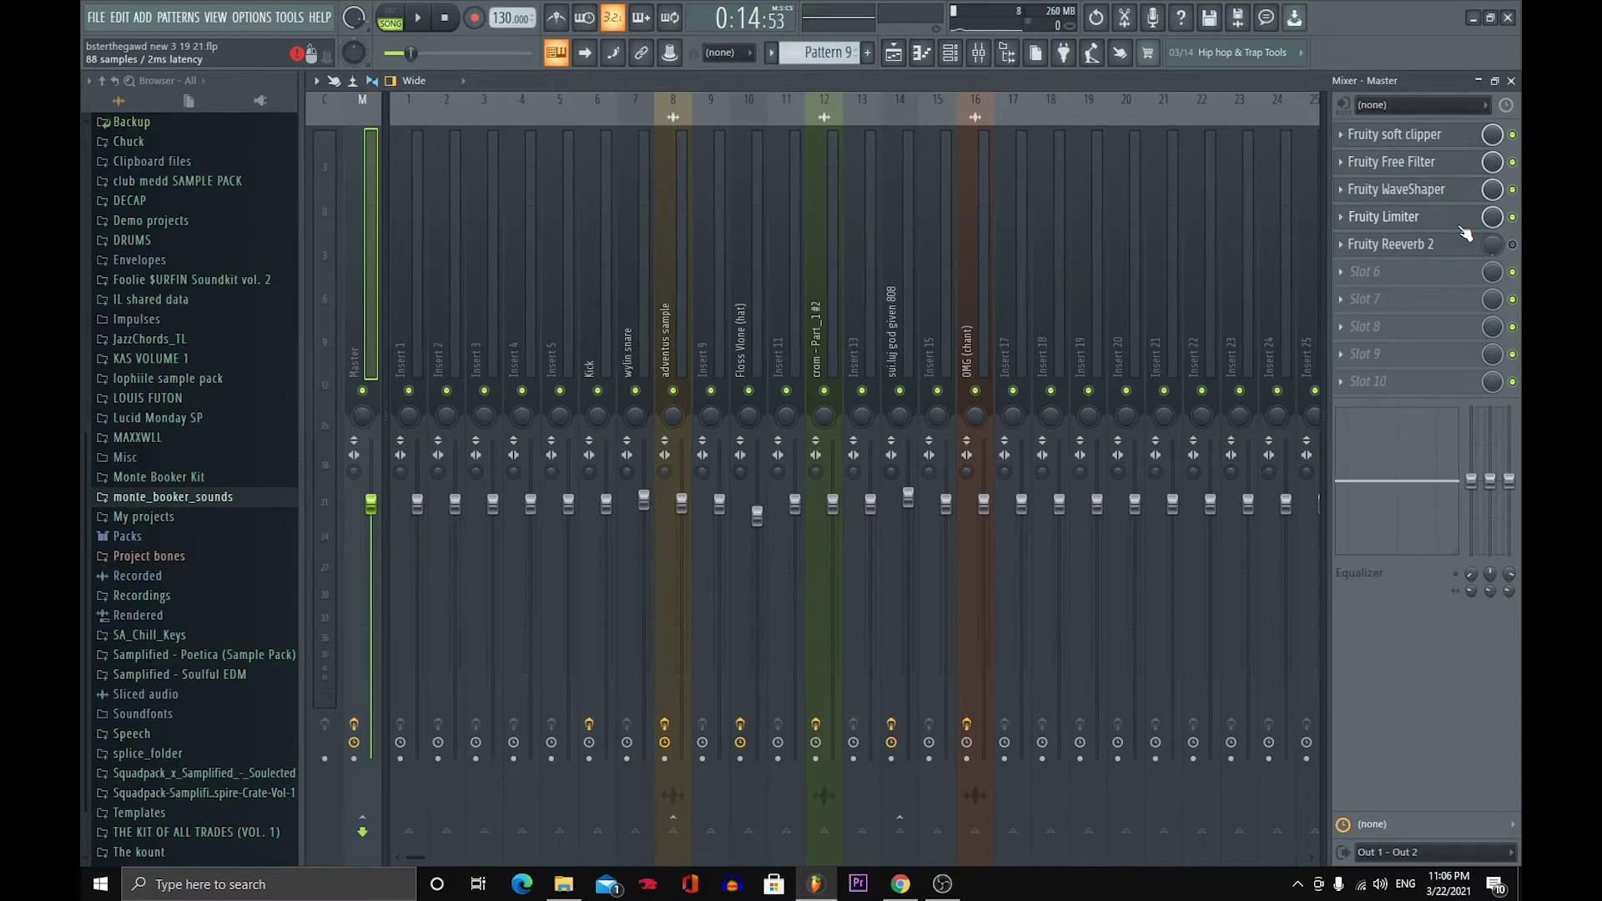
key(F5)
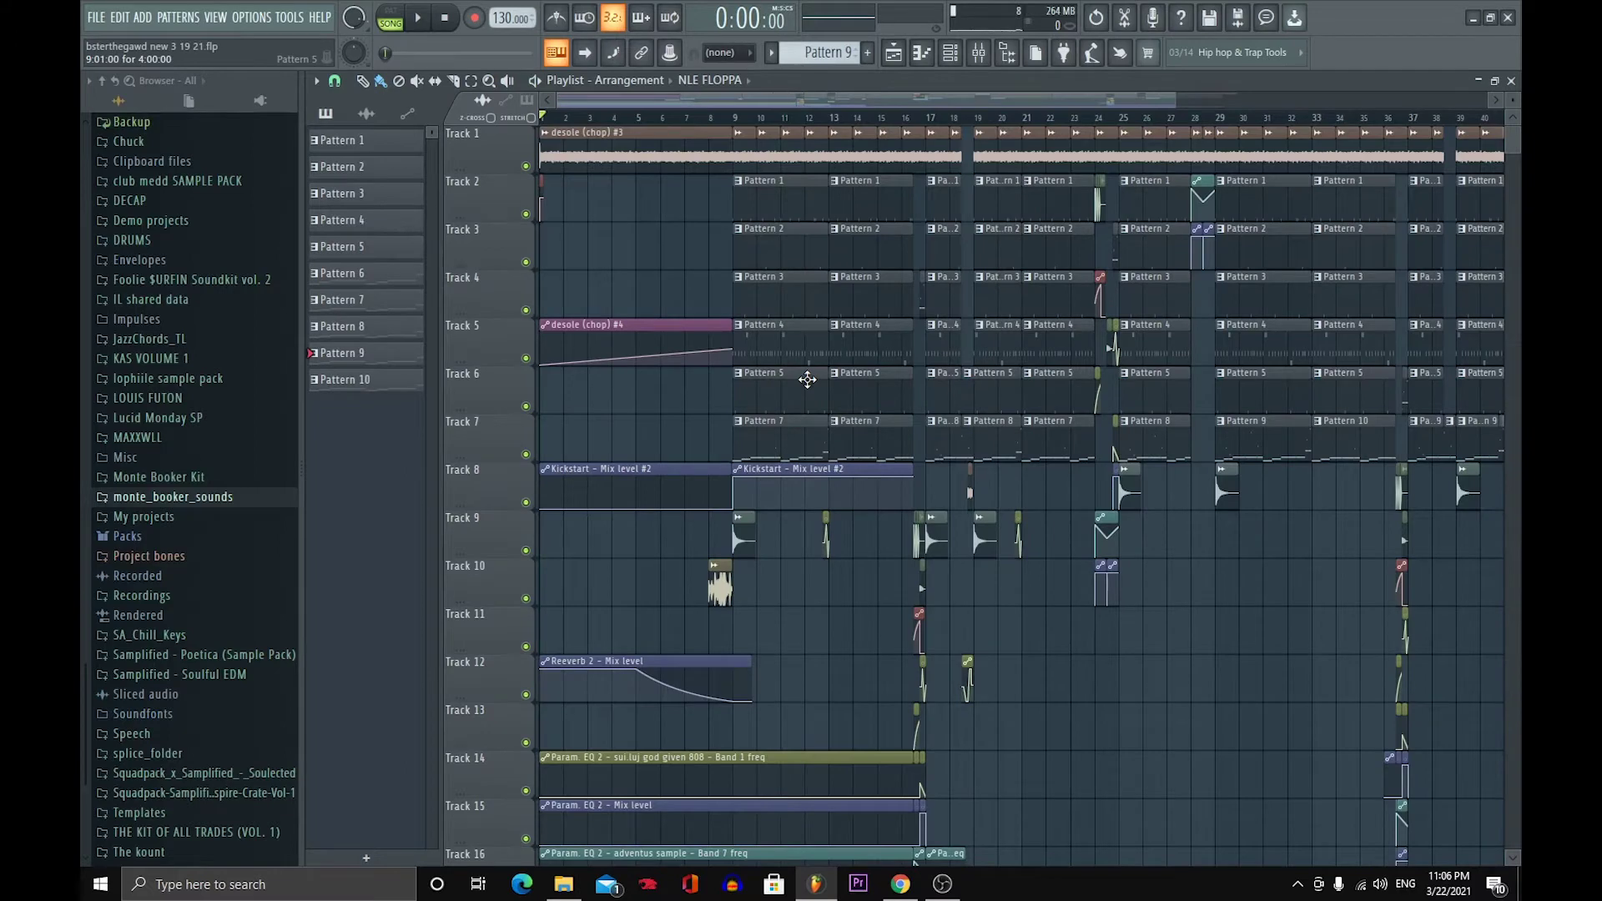
click(978, 52)
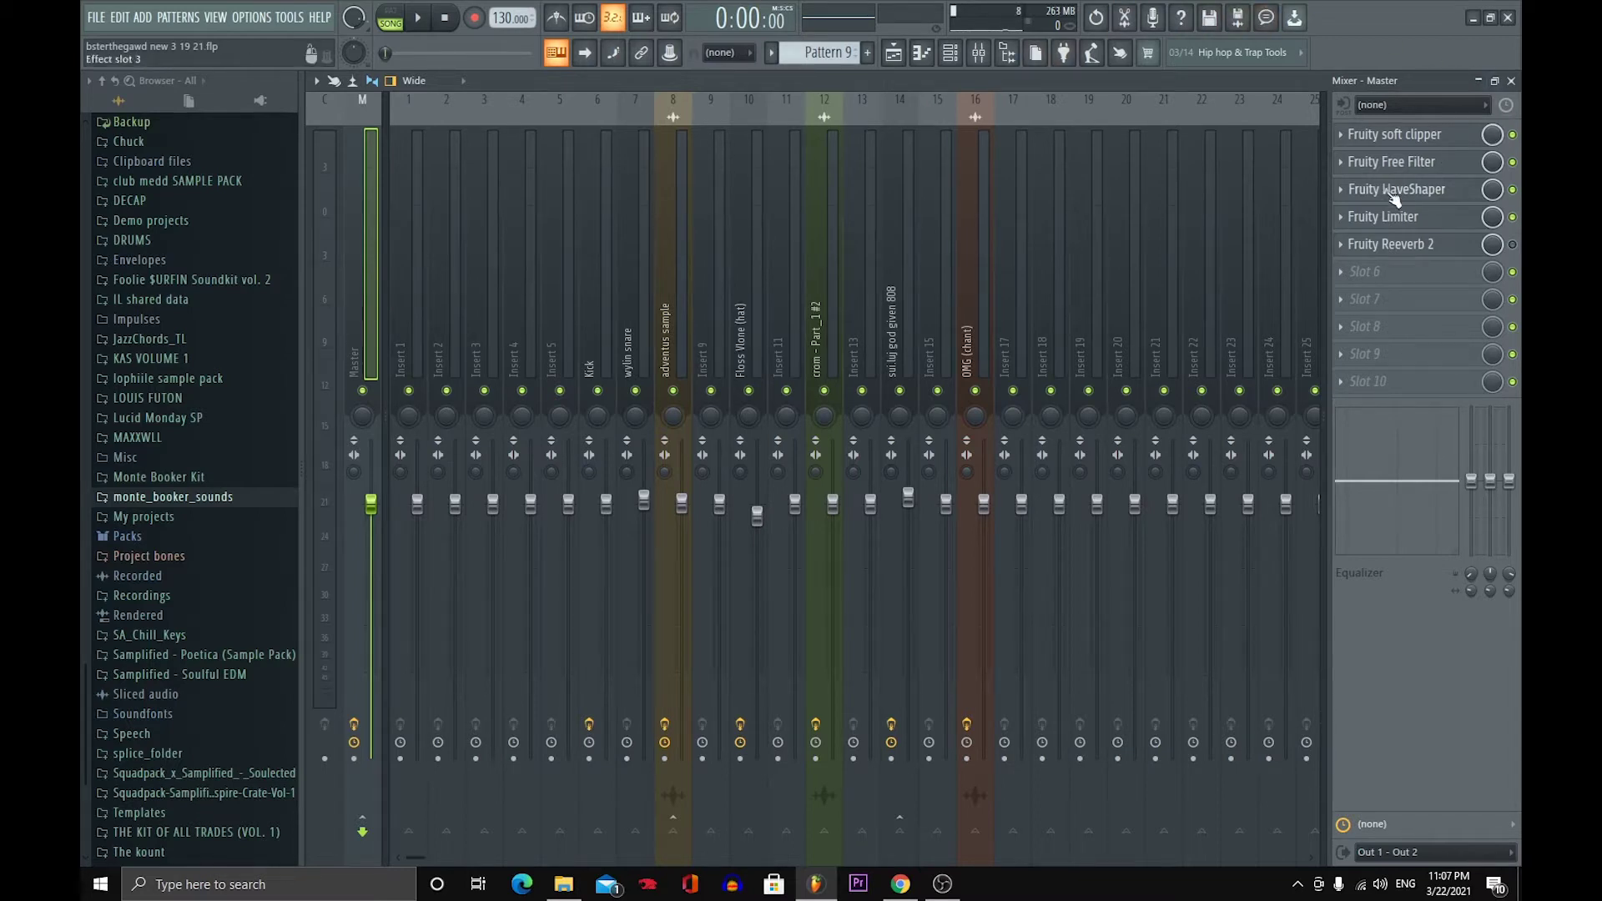
- Check the Fruity soft clipper settings on the Master and locate the plugin in the effect replacement list without replacing it
click(1392, 137)
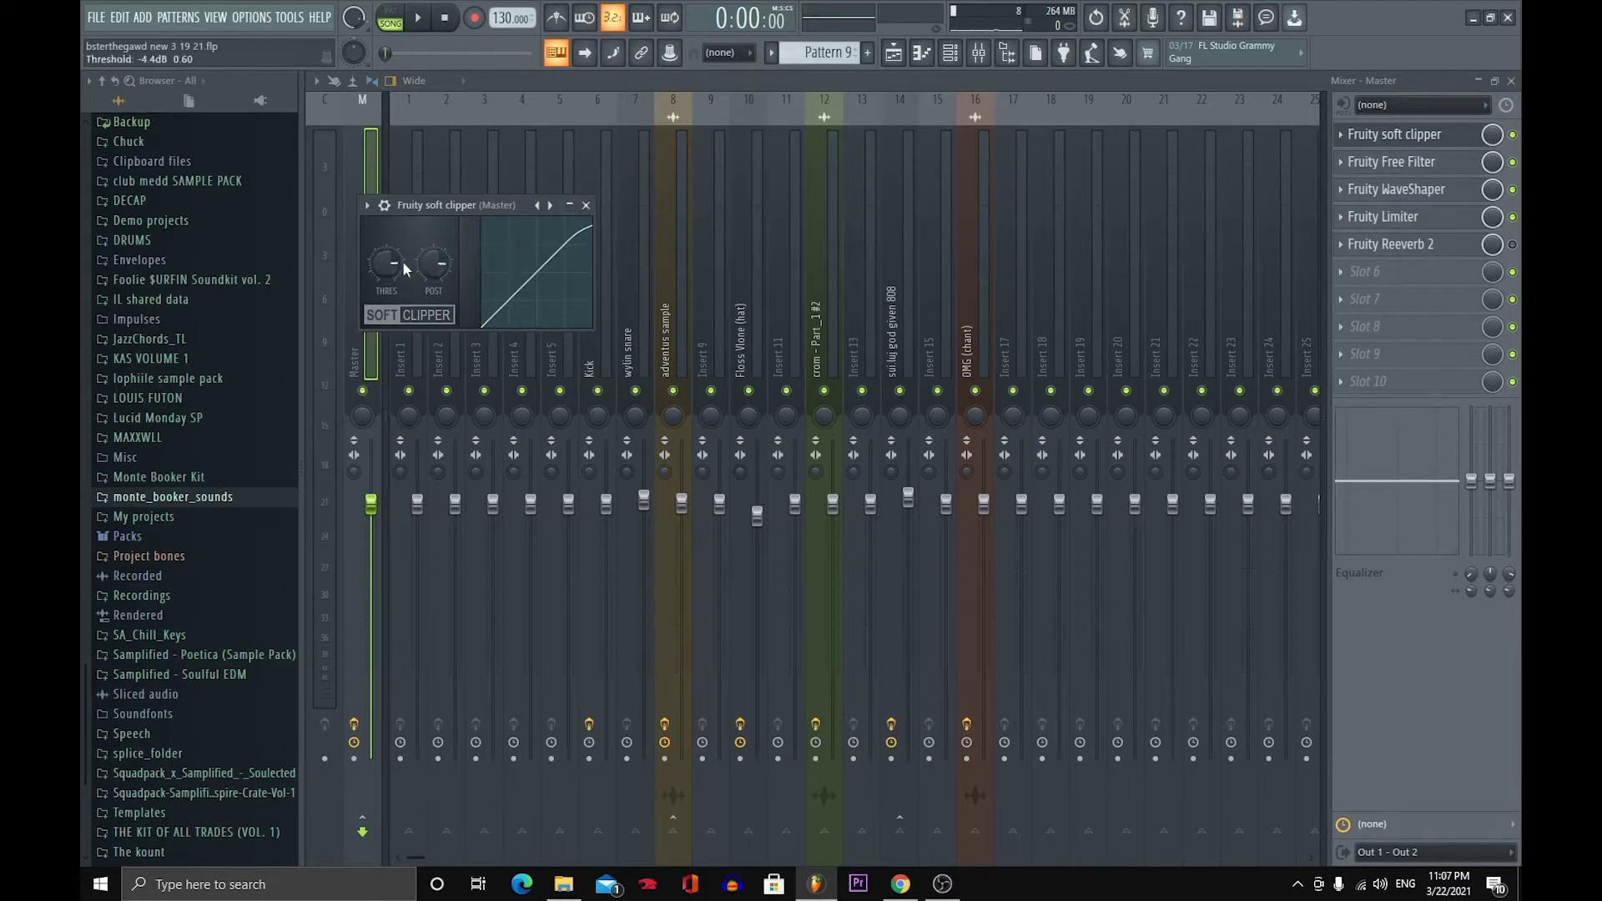
click(585, 205)
click(1349, 145)
click(1341, 139)
mouse_move(1364, 159)
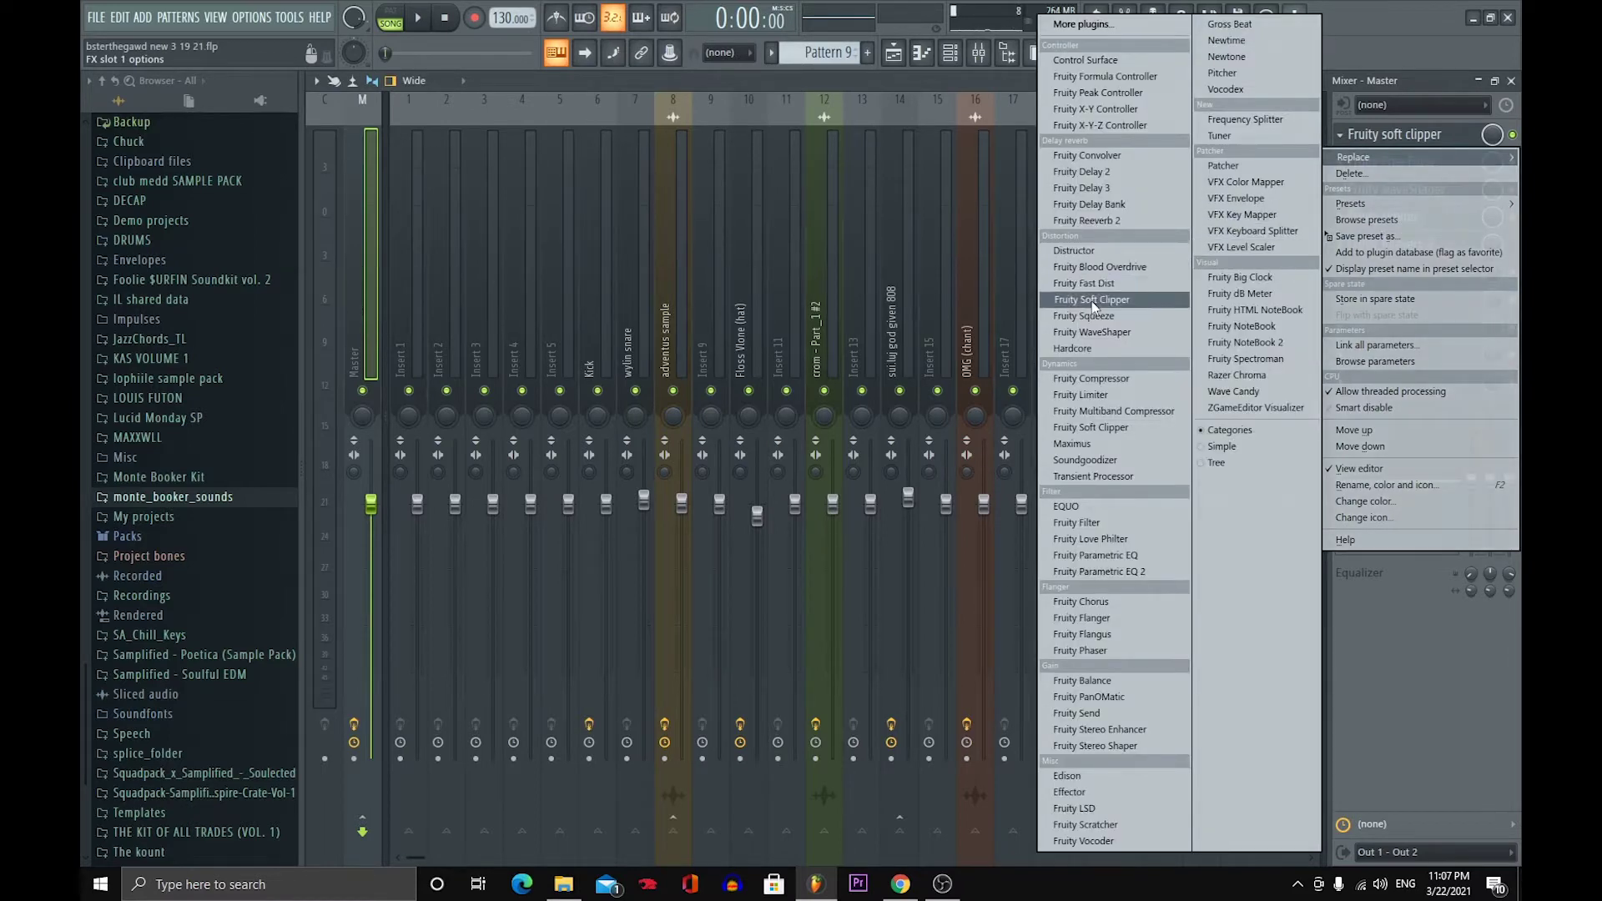
click(1390, 64)
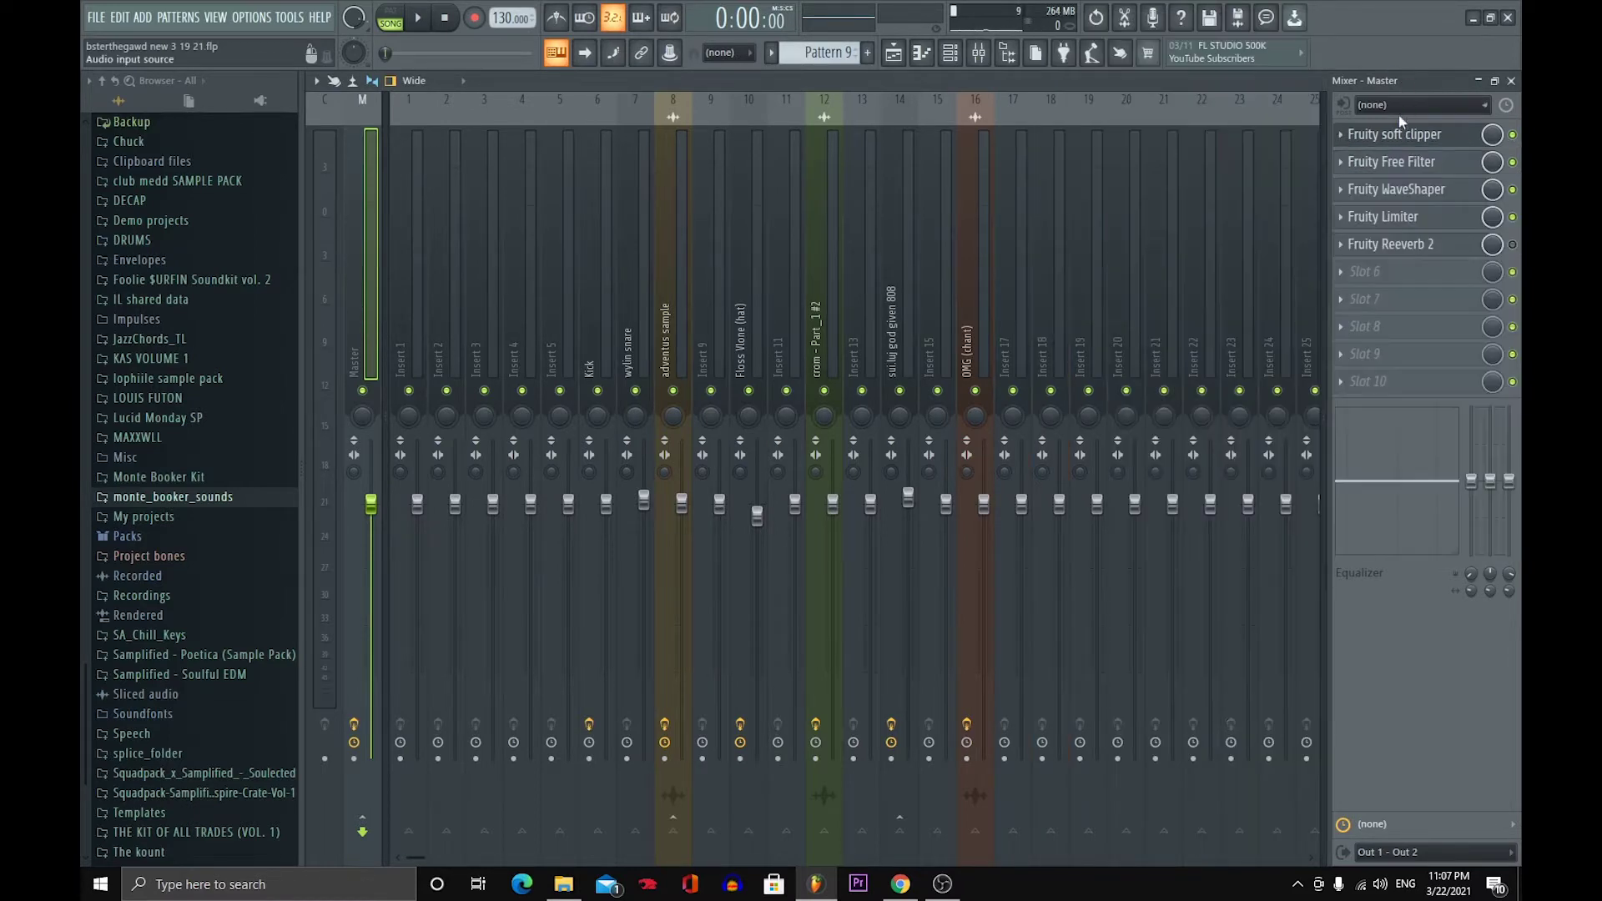
- Examine the Fruity Free Filter settings on the Master, including its type, frequency and gain, and close the plugin
click(1418, 161)
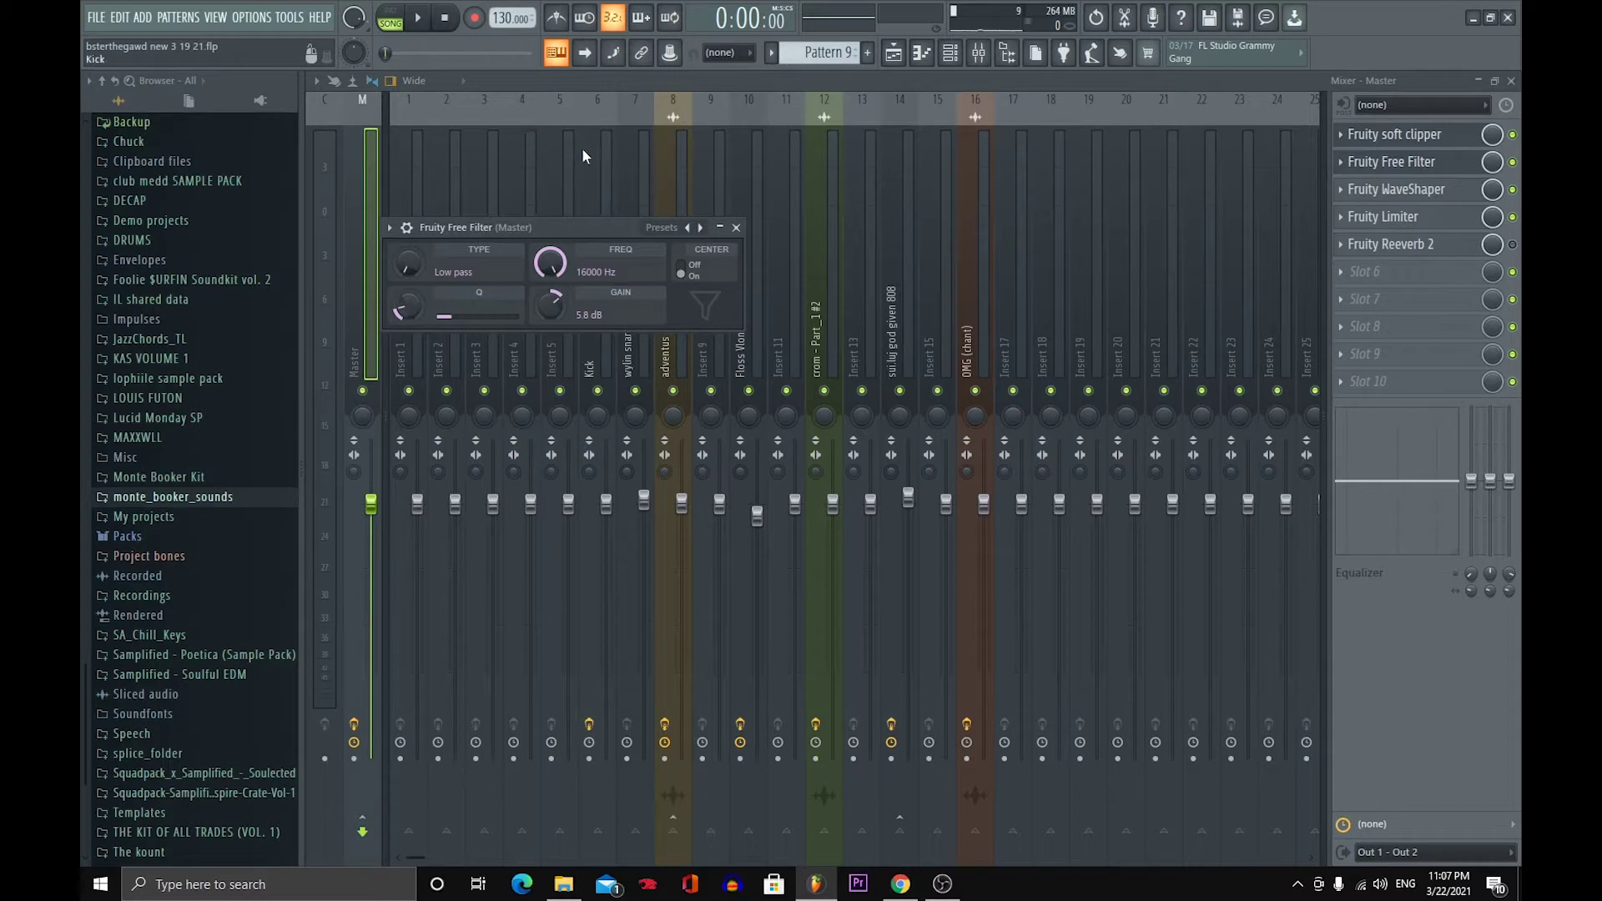
click(656, 226)
click(687, 236)
drag(557, 285, 556, 223)
click(736, 227)
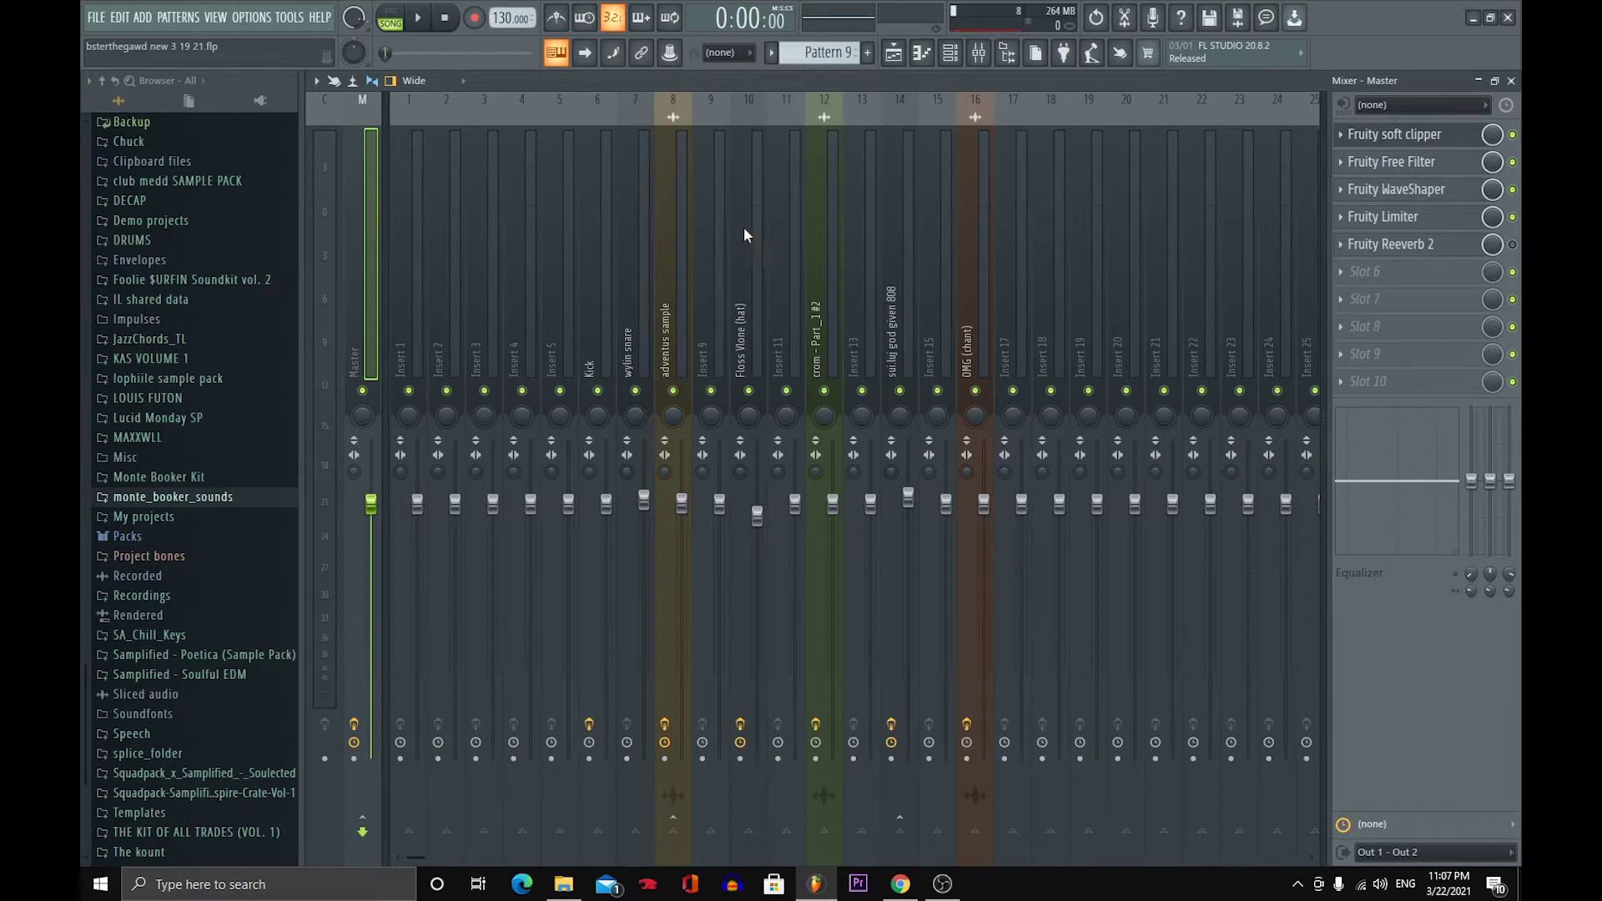
- Open Fruity WaveShaper on the Master and shrink its maximised window so the whole curve fits above the mixer
click(1437, 190)
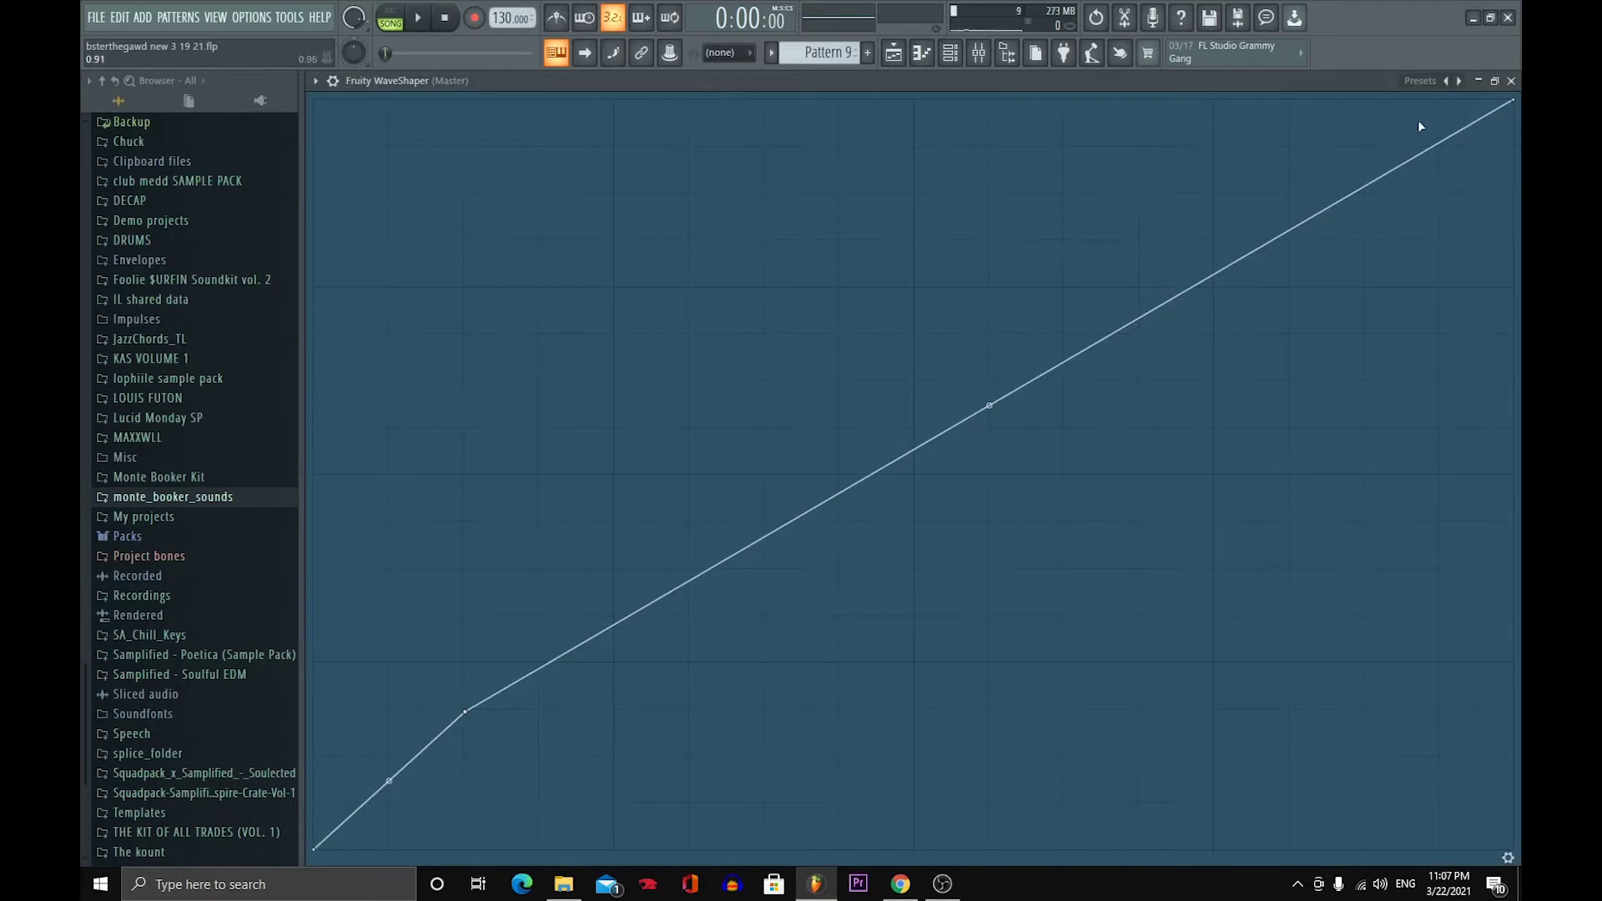
click(1512, 81)
click(1399, 189)
click(1511, 80)
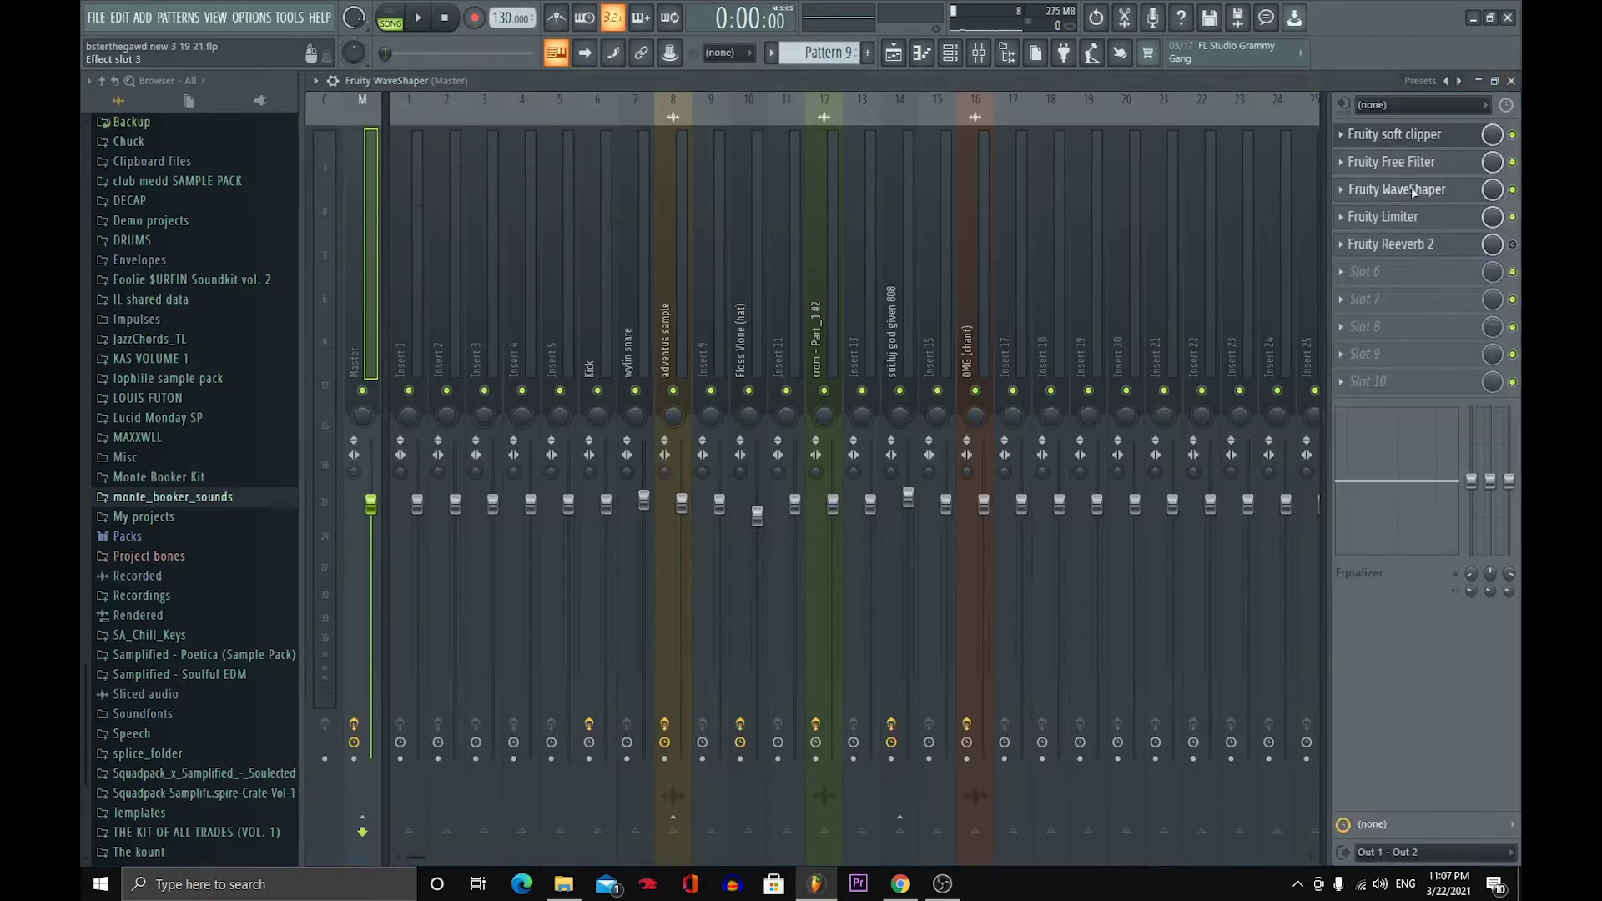
click(1412, 190)
click(1495, 81)
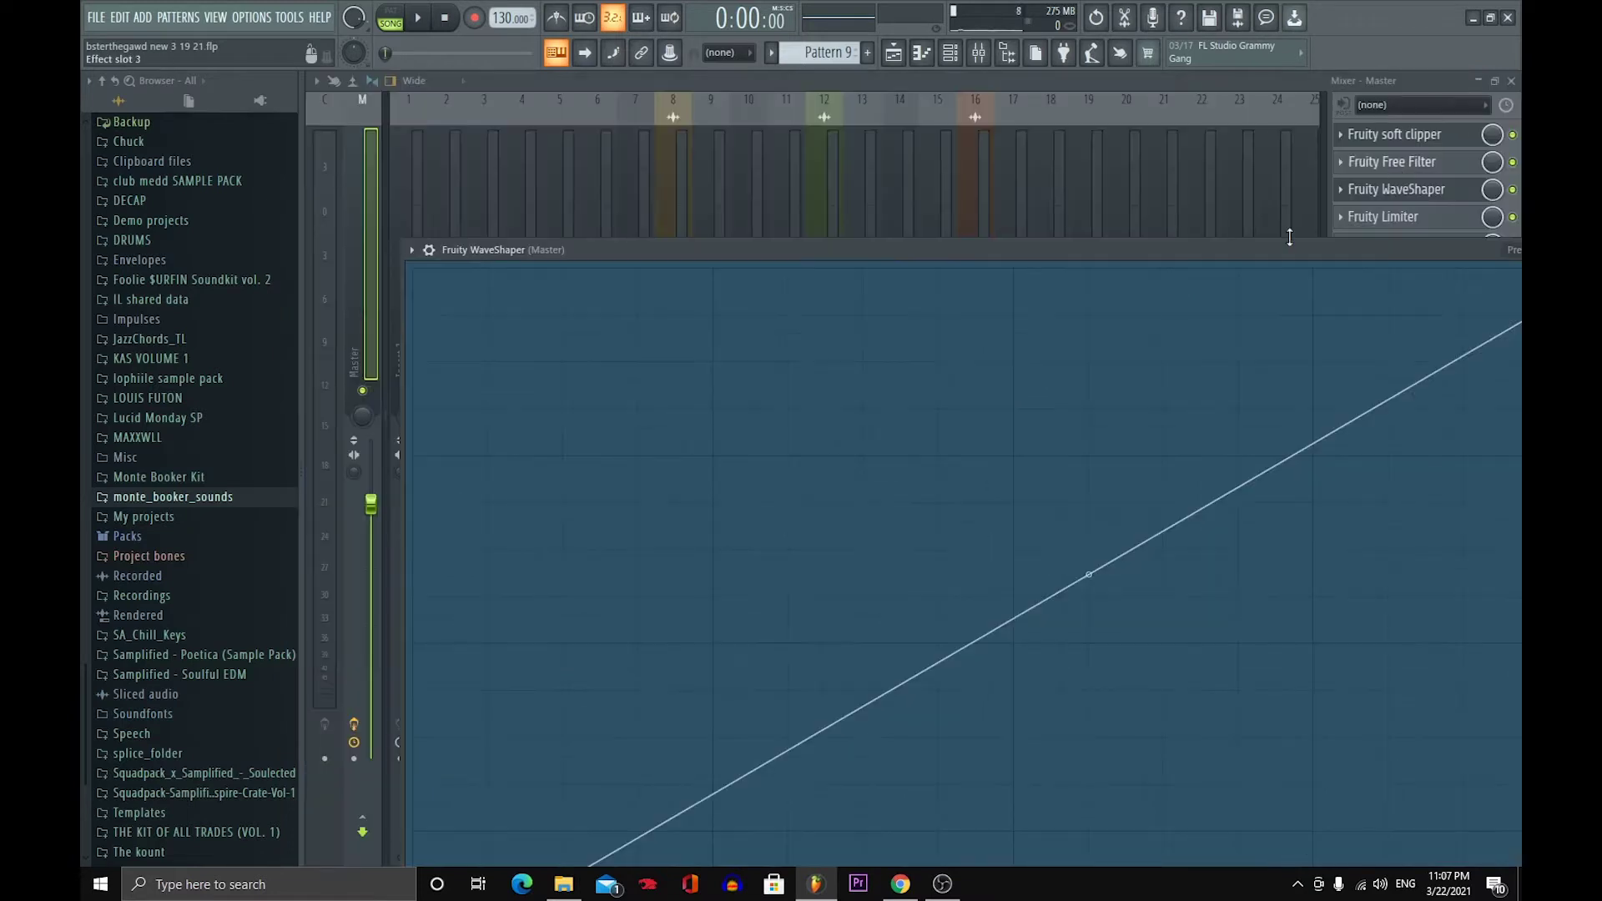
drag(1180, 245, 819, 188)
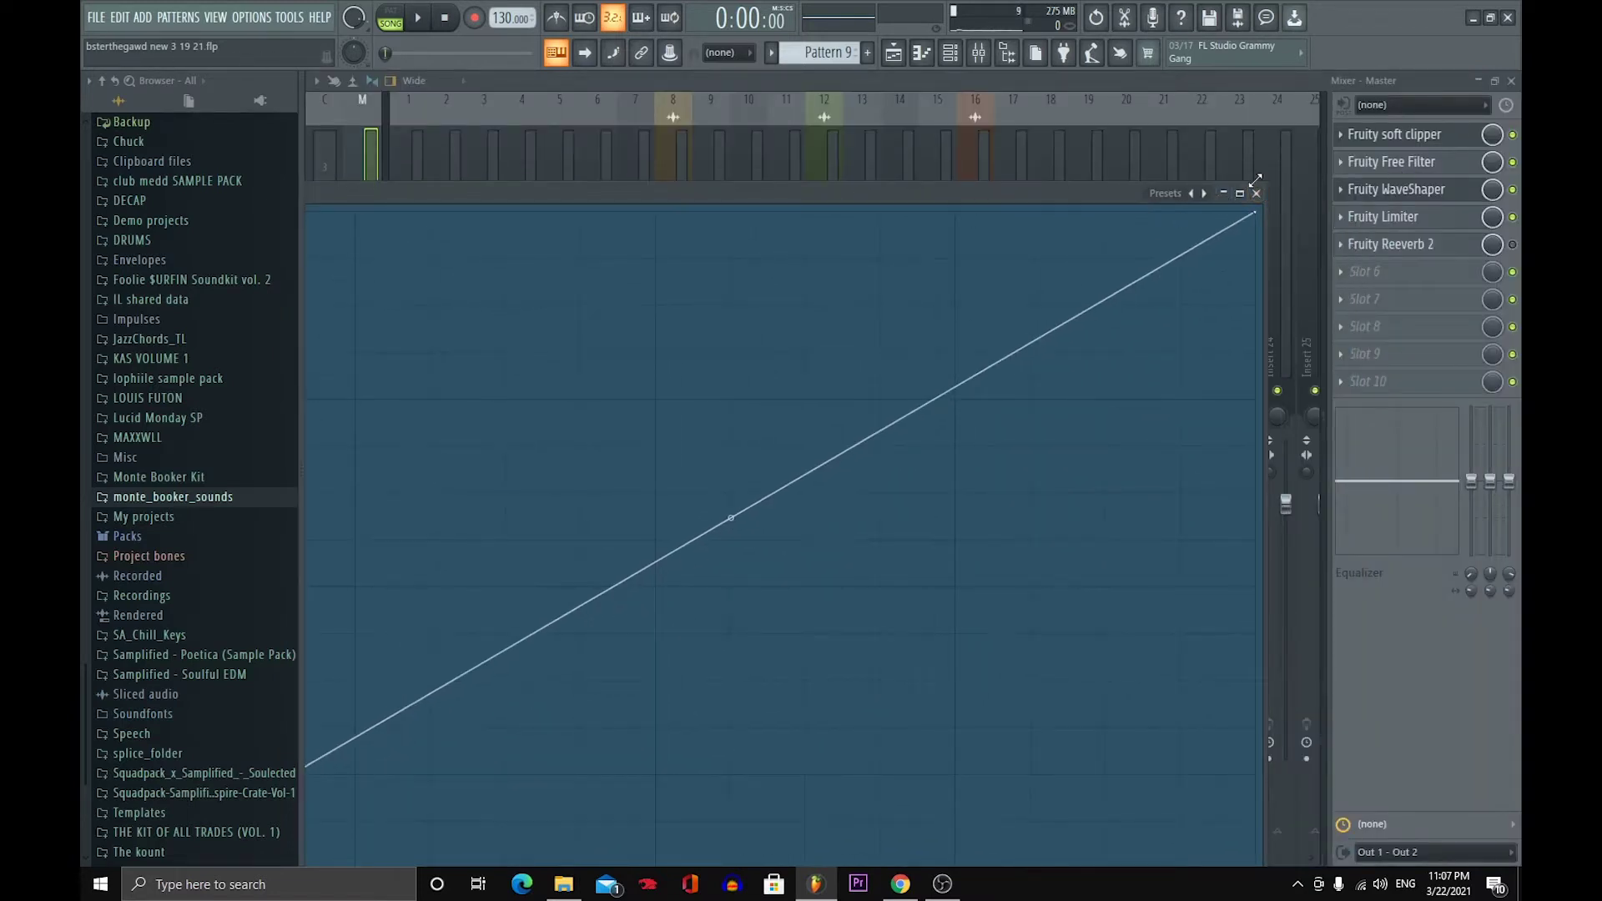
drag(1256, 180, 963, 182)
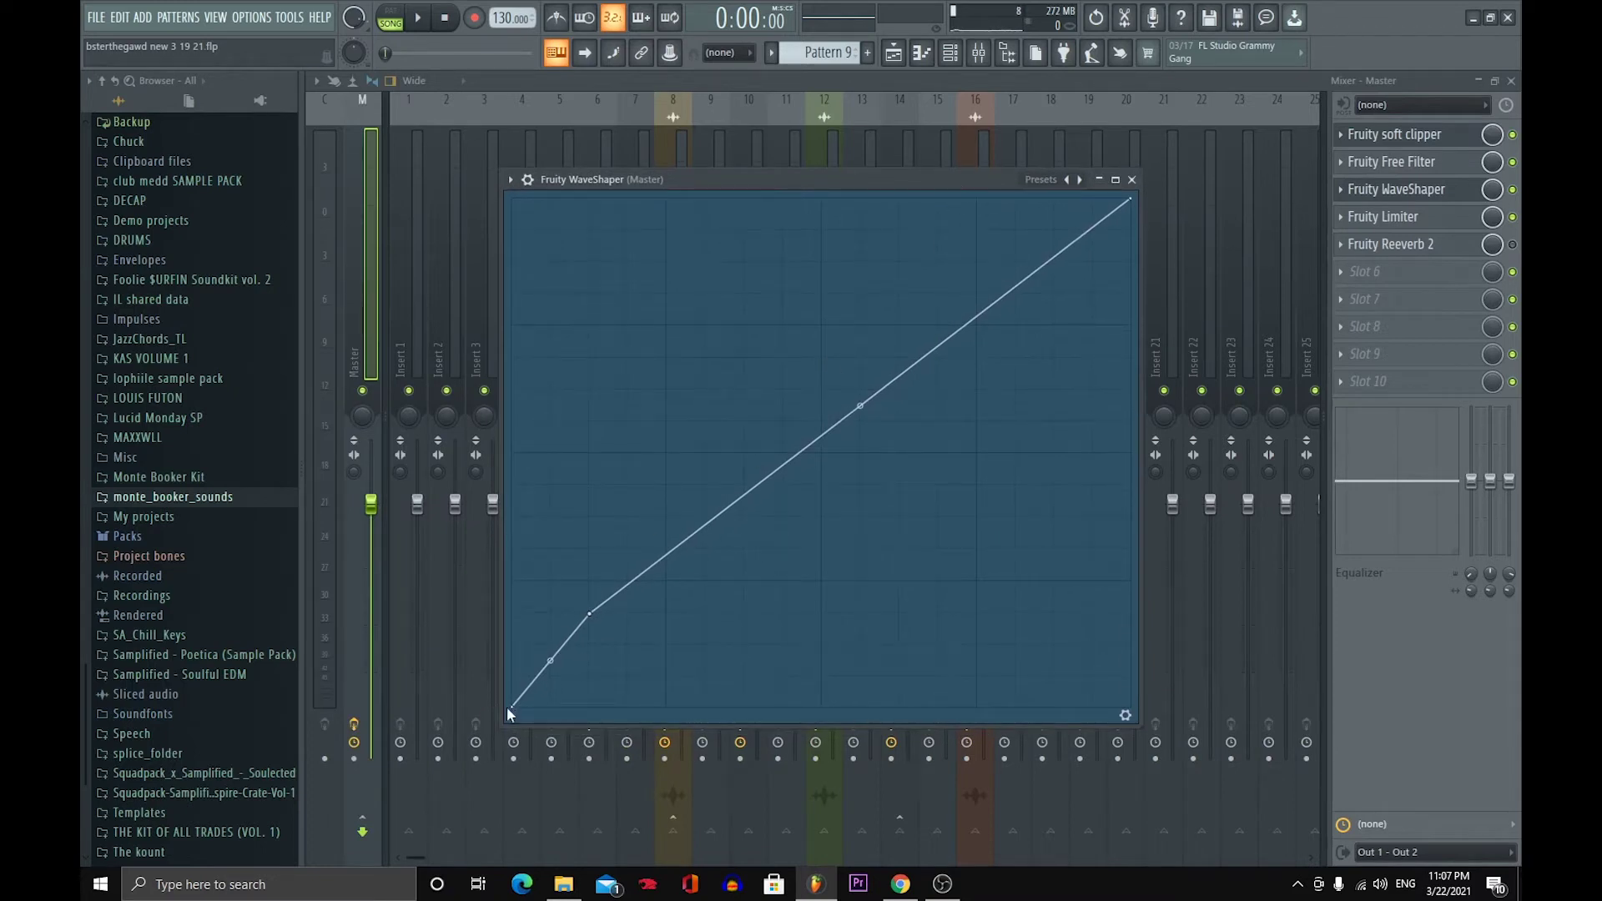
- Straighten the WaveShaper curve with its lower control point, raise the point back above the diagonal and close the plugin
drag(595, 614, 610, 635)
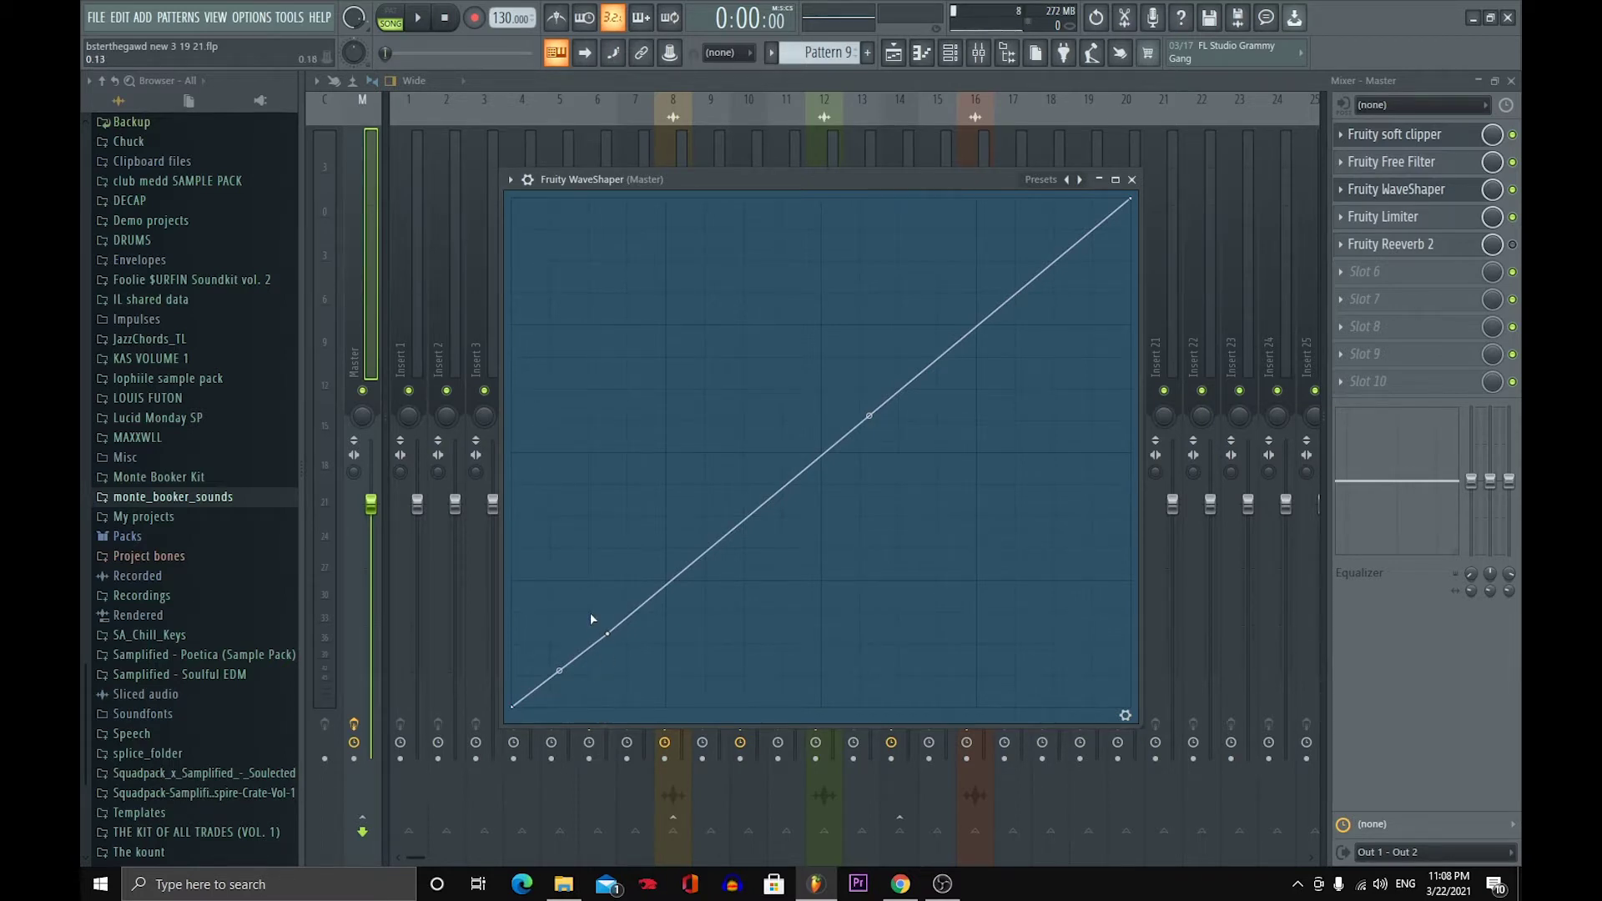
drag(609, 634, 591, 612)
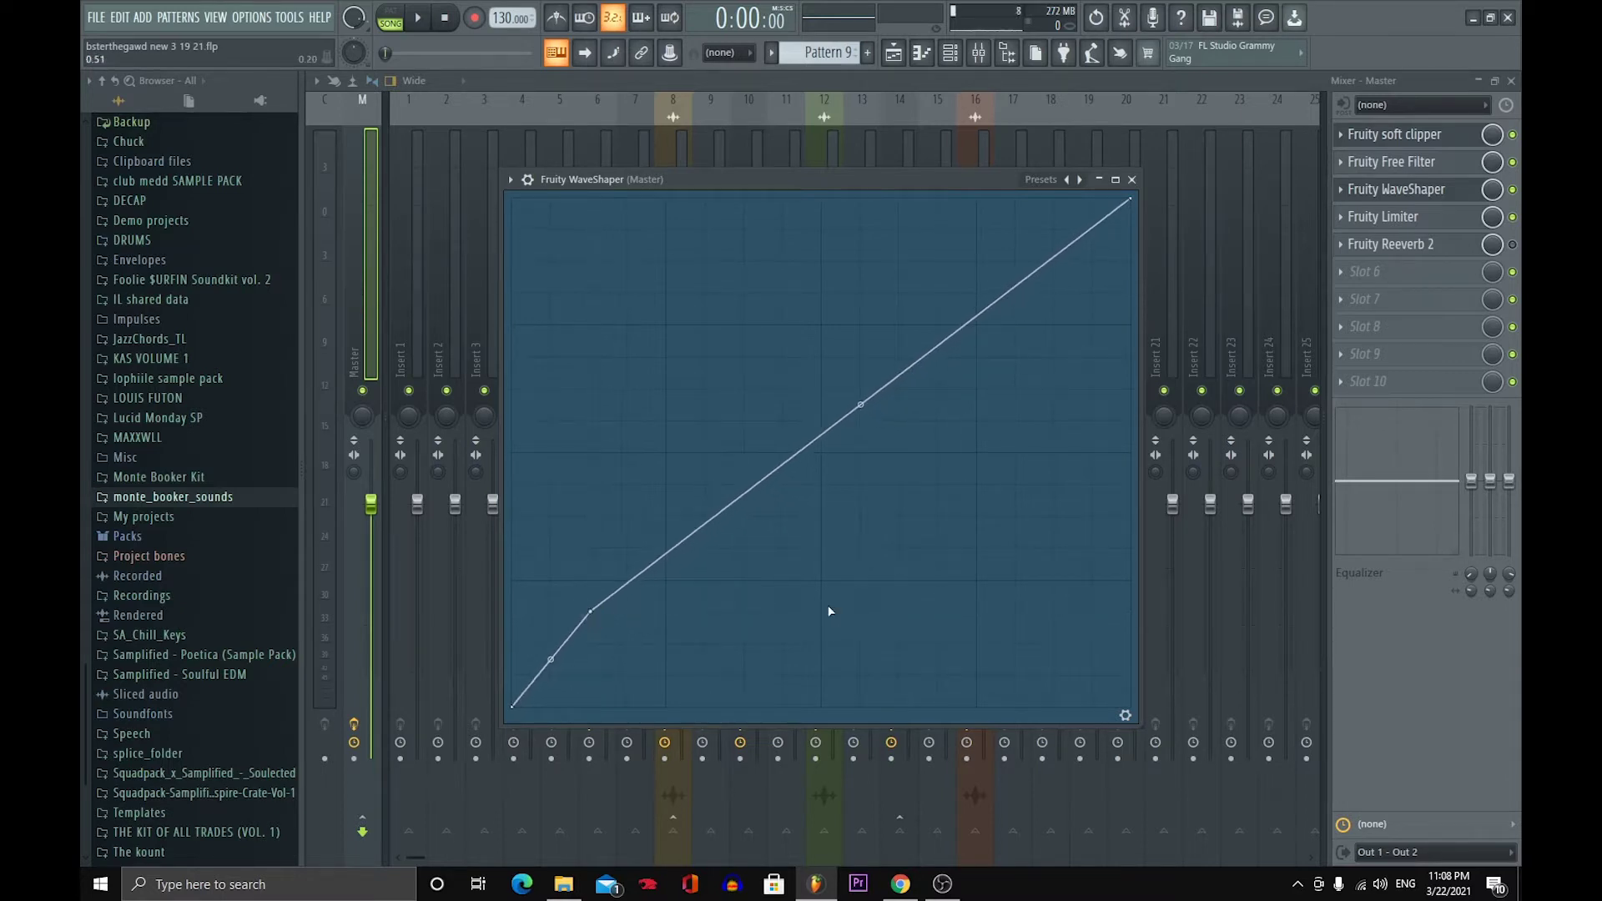
click(1132, 180)
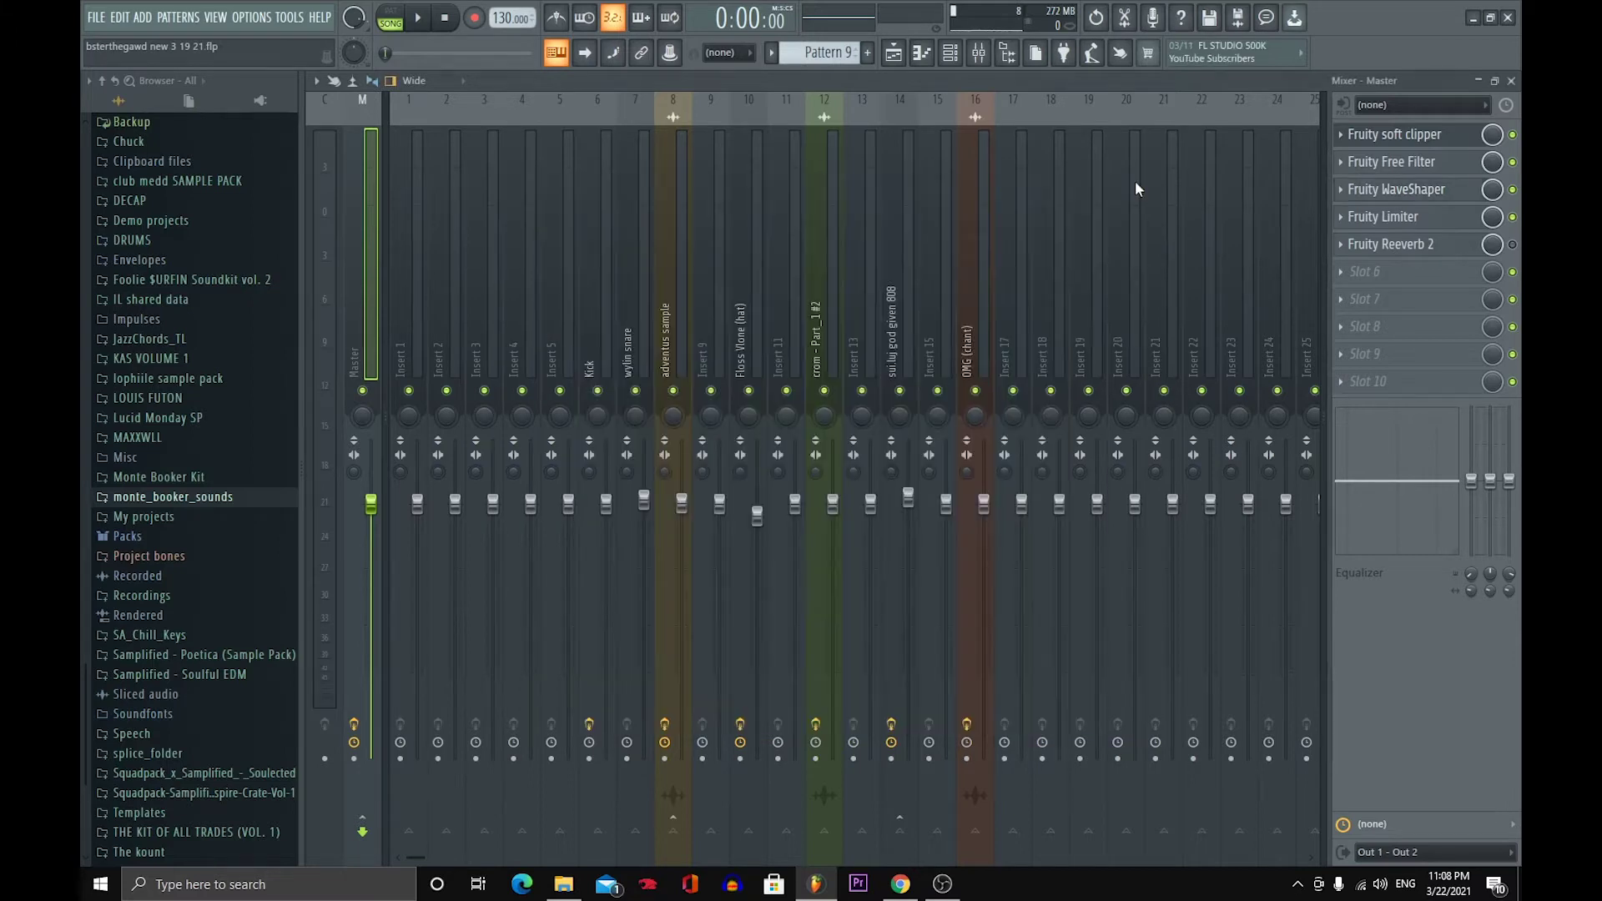
- Check the Fruity Limiter settings on the Master and close the plugin
click(1444, 216)
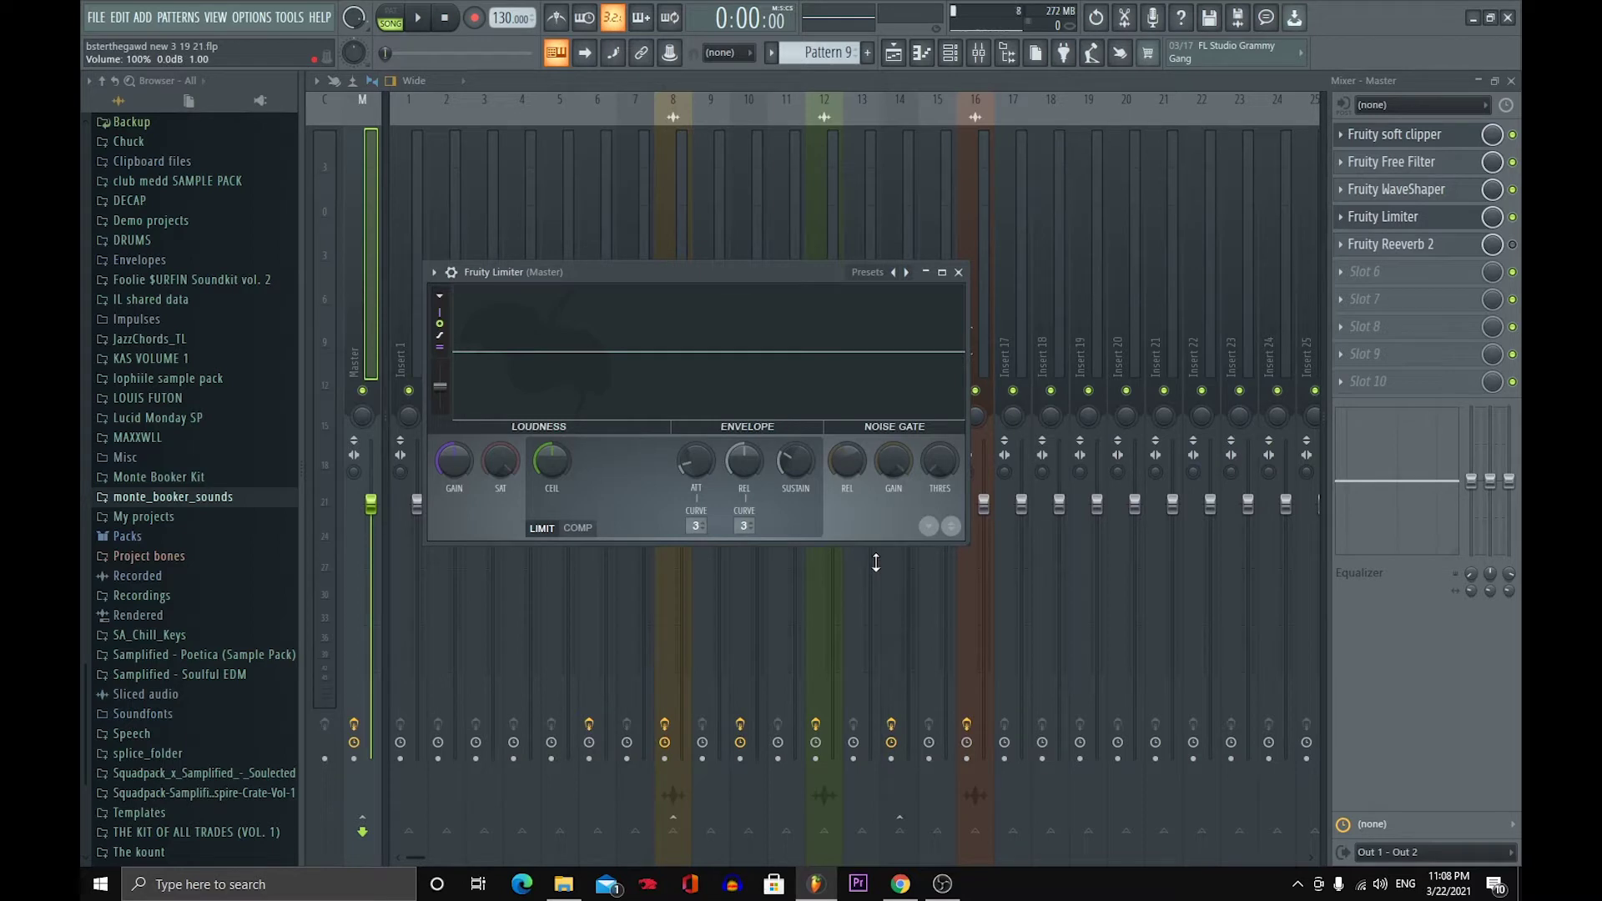
click(959, 273)
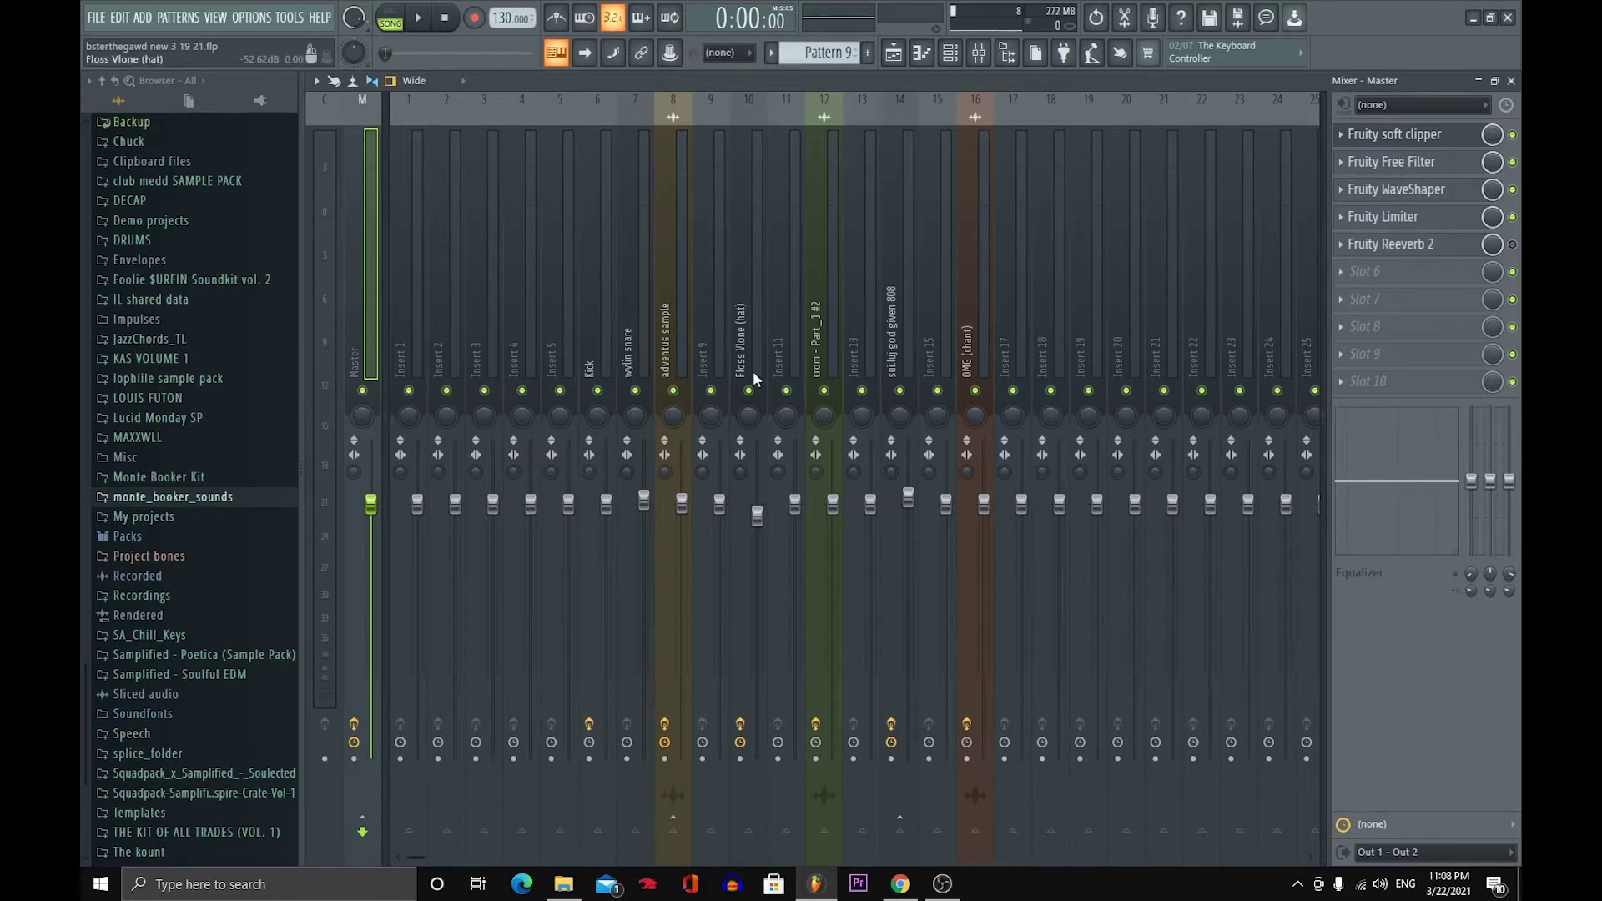
- View the effect chains of the Kick, wylin snare and adventus sample mixer tracks in turn
click(609, 331)
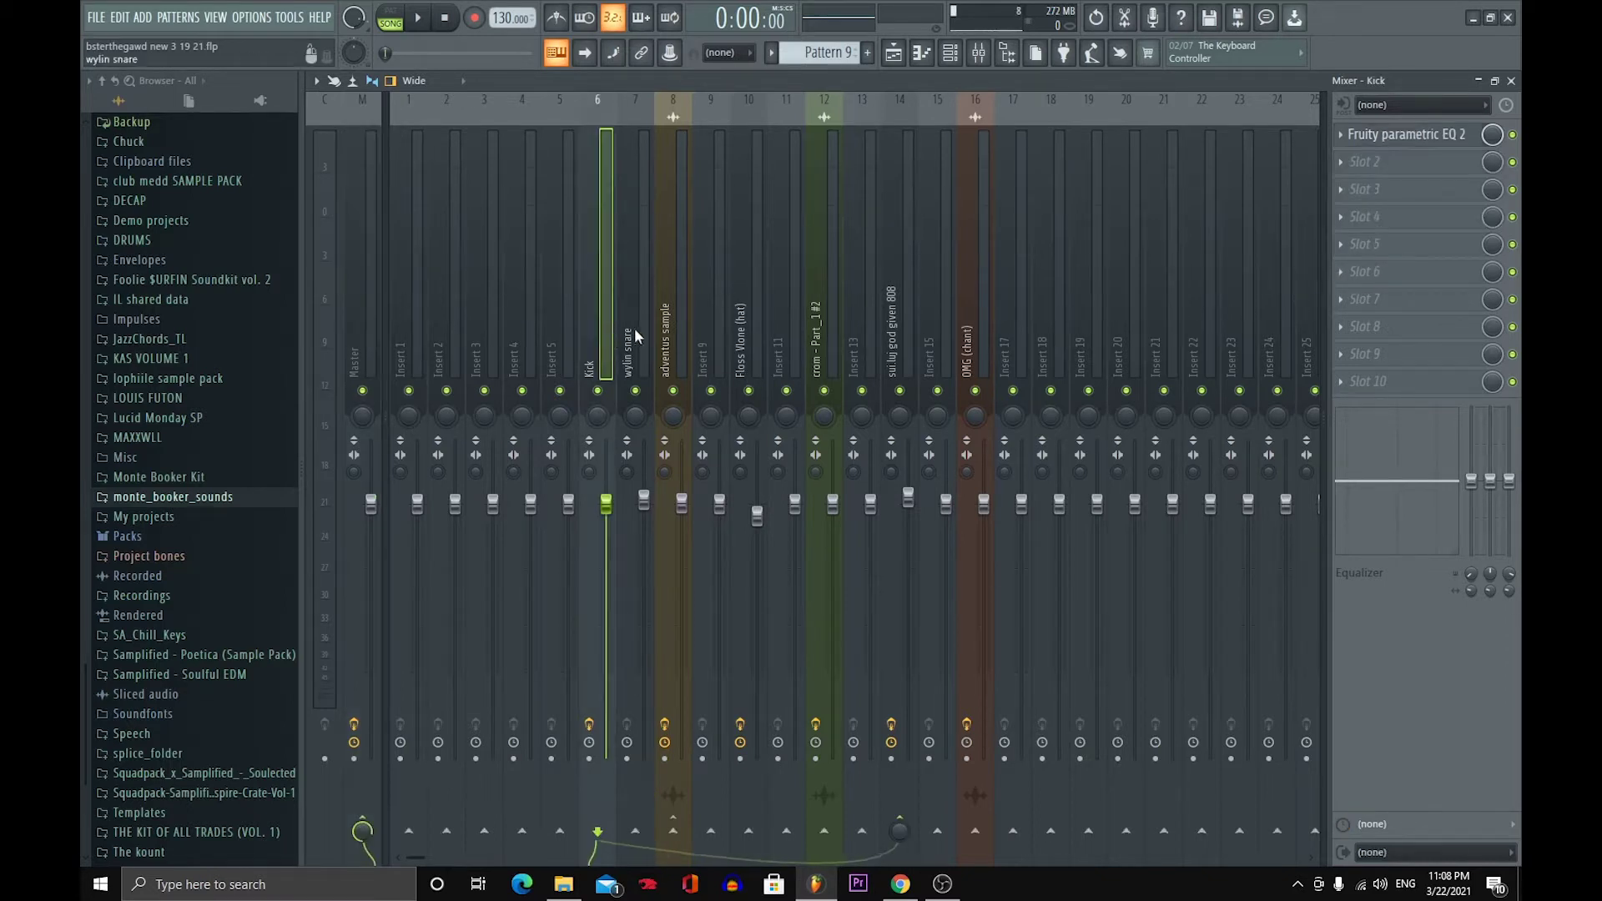
click(635, 328)
click(679, 322)
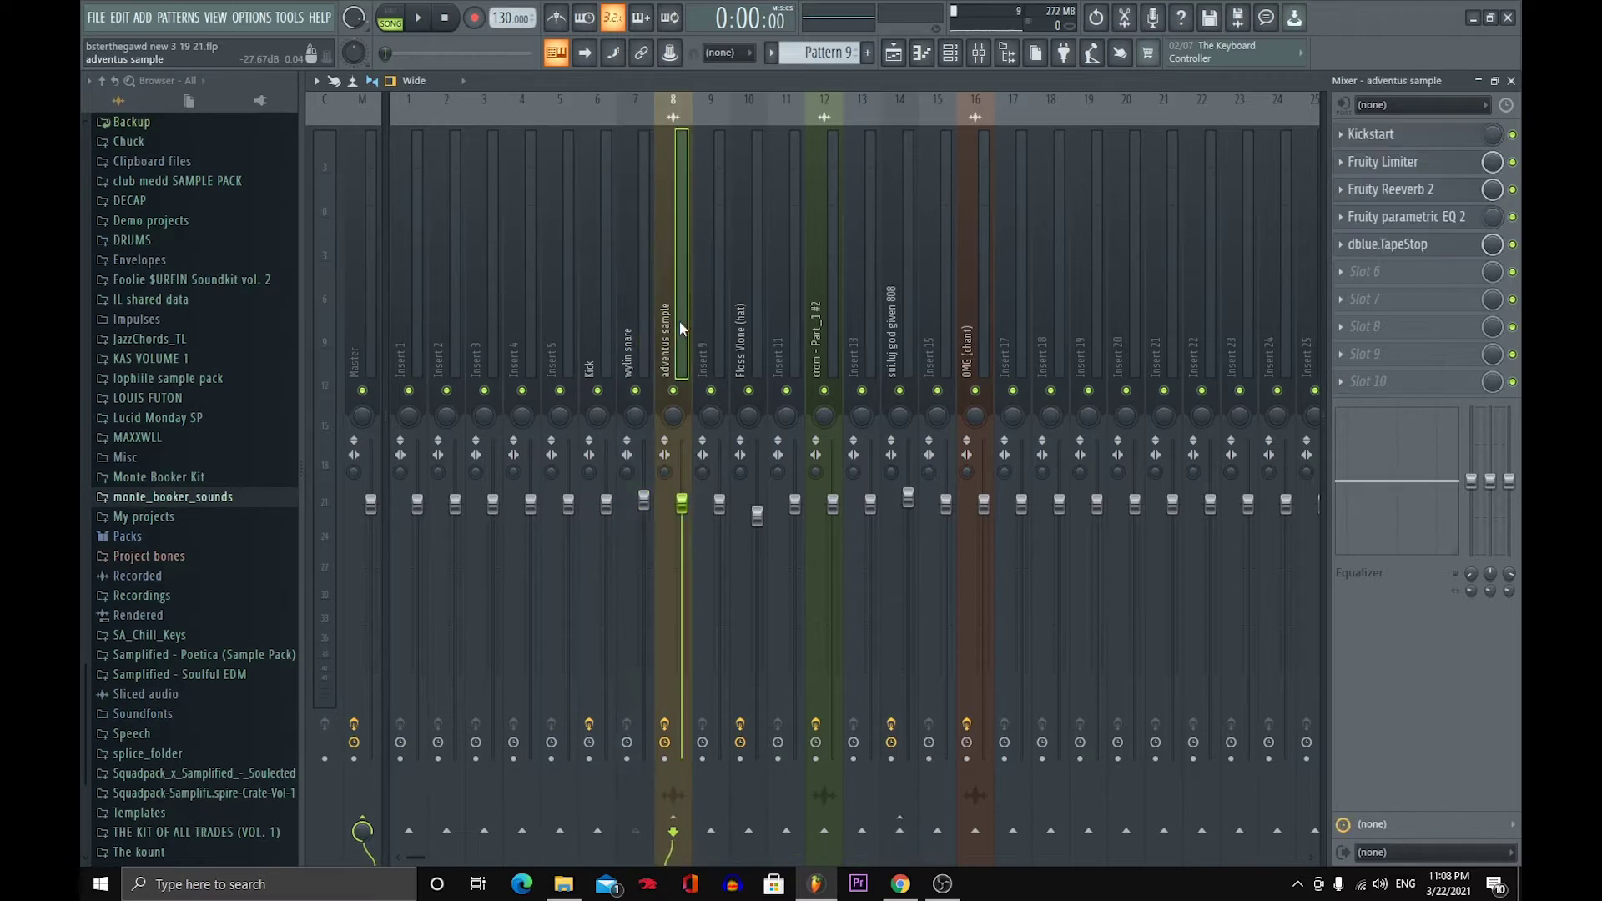
- View the effect chains of the Master and Kick mixer tracks once more
click(354, 224)
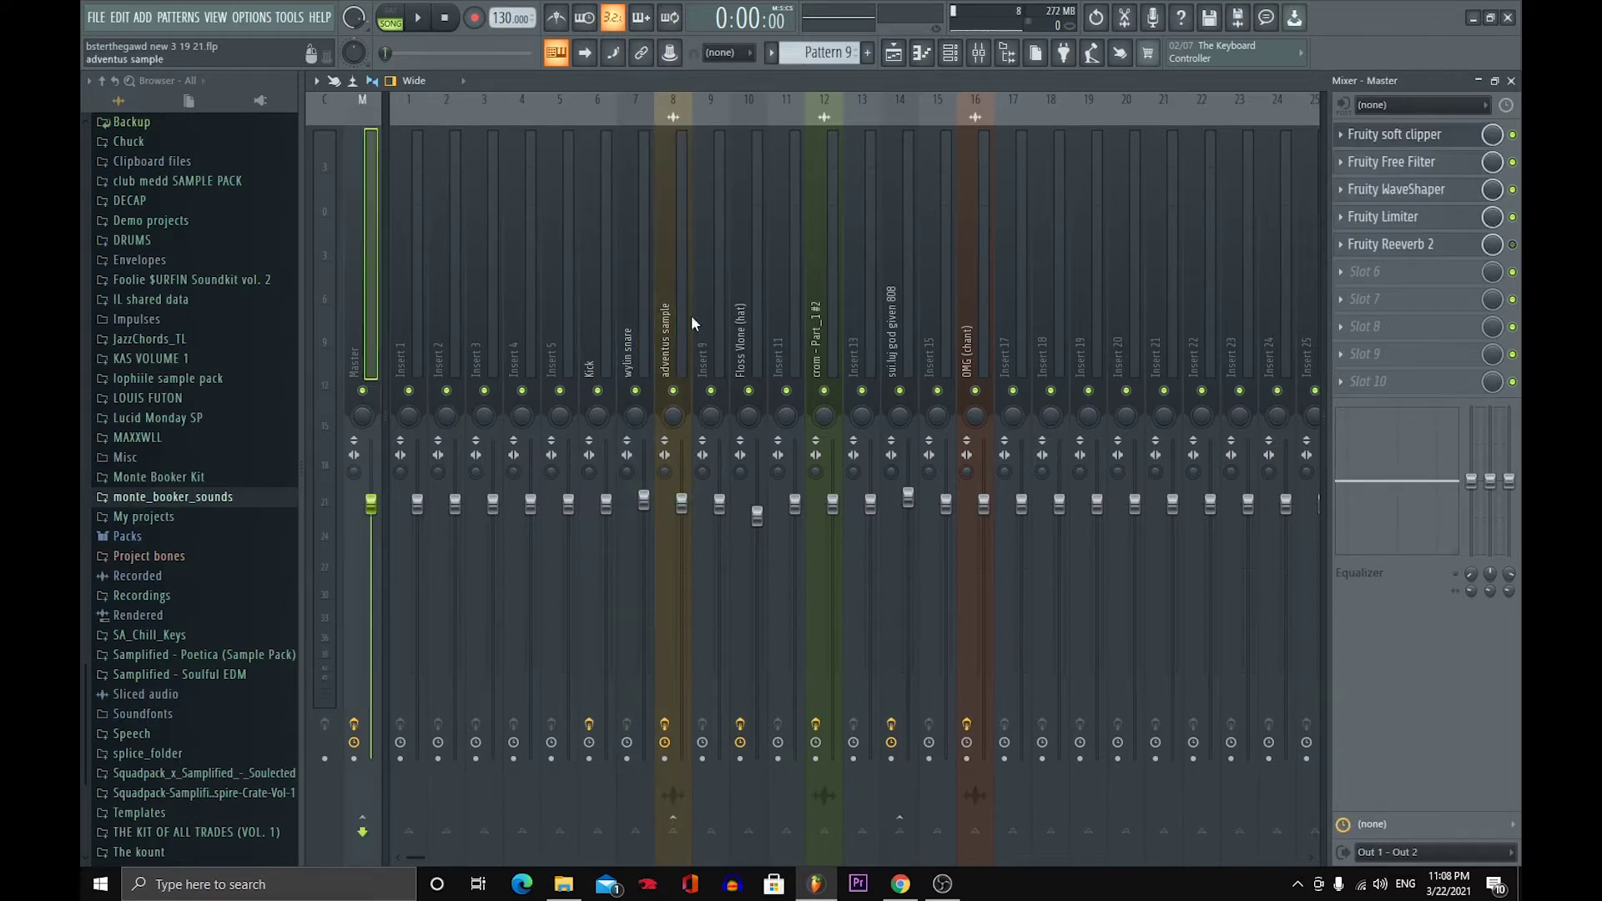
click(593, 312)
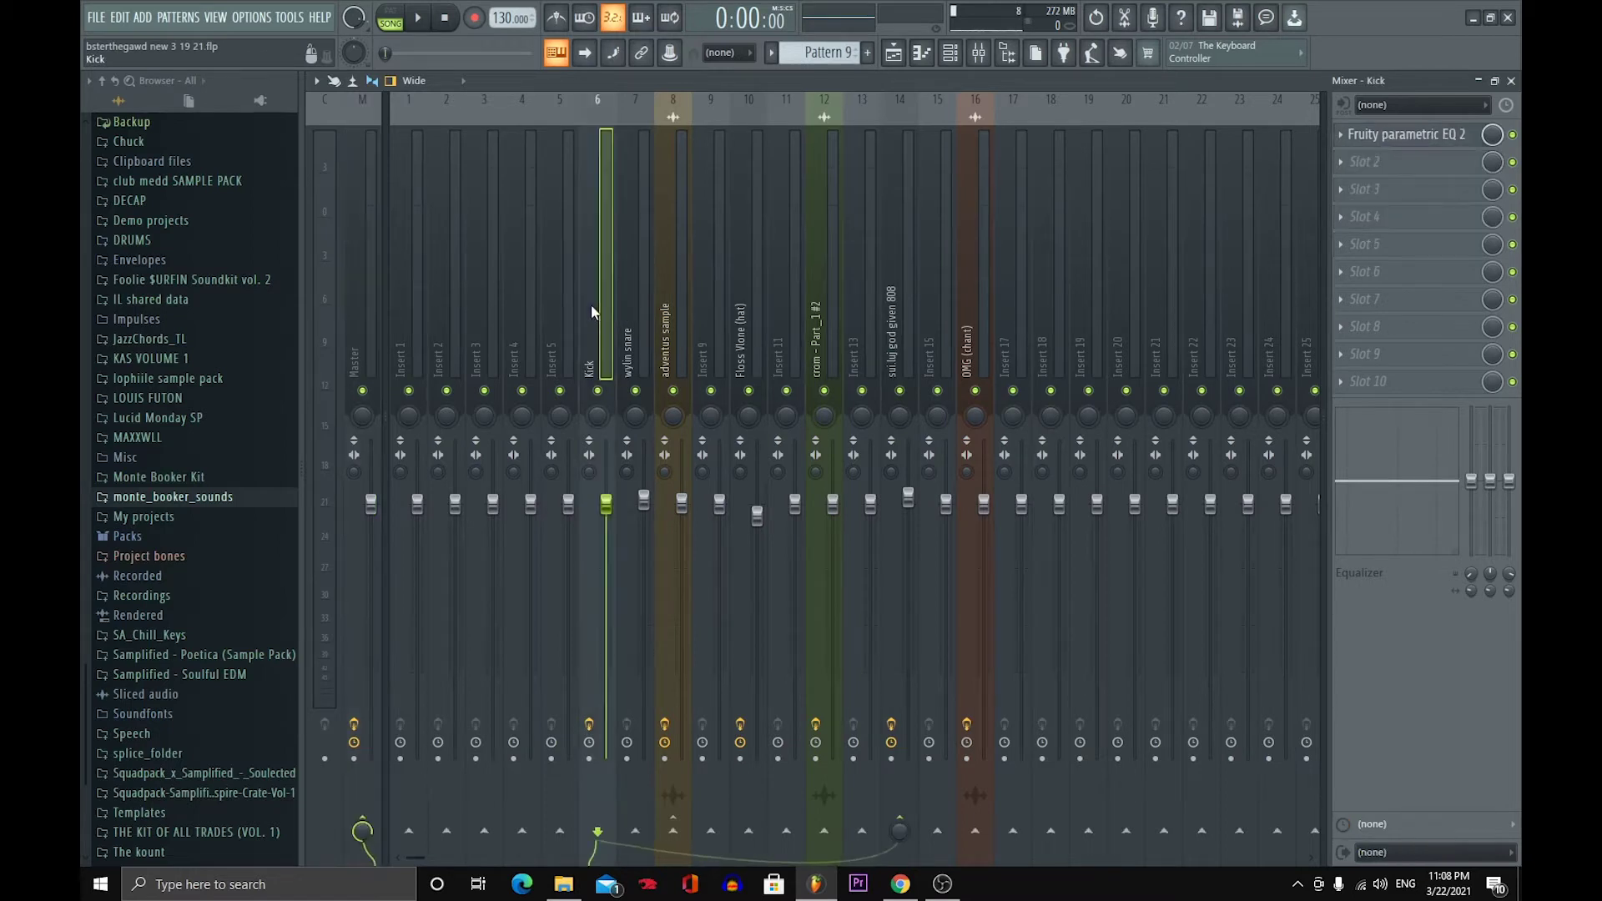
click(569, 286)
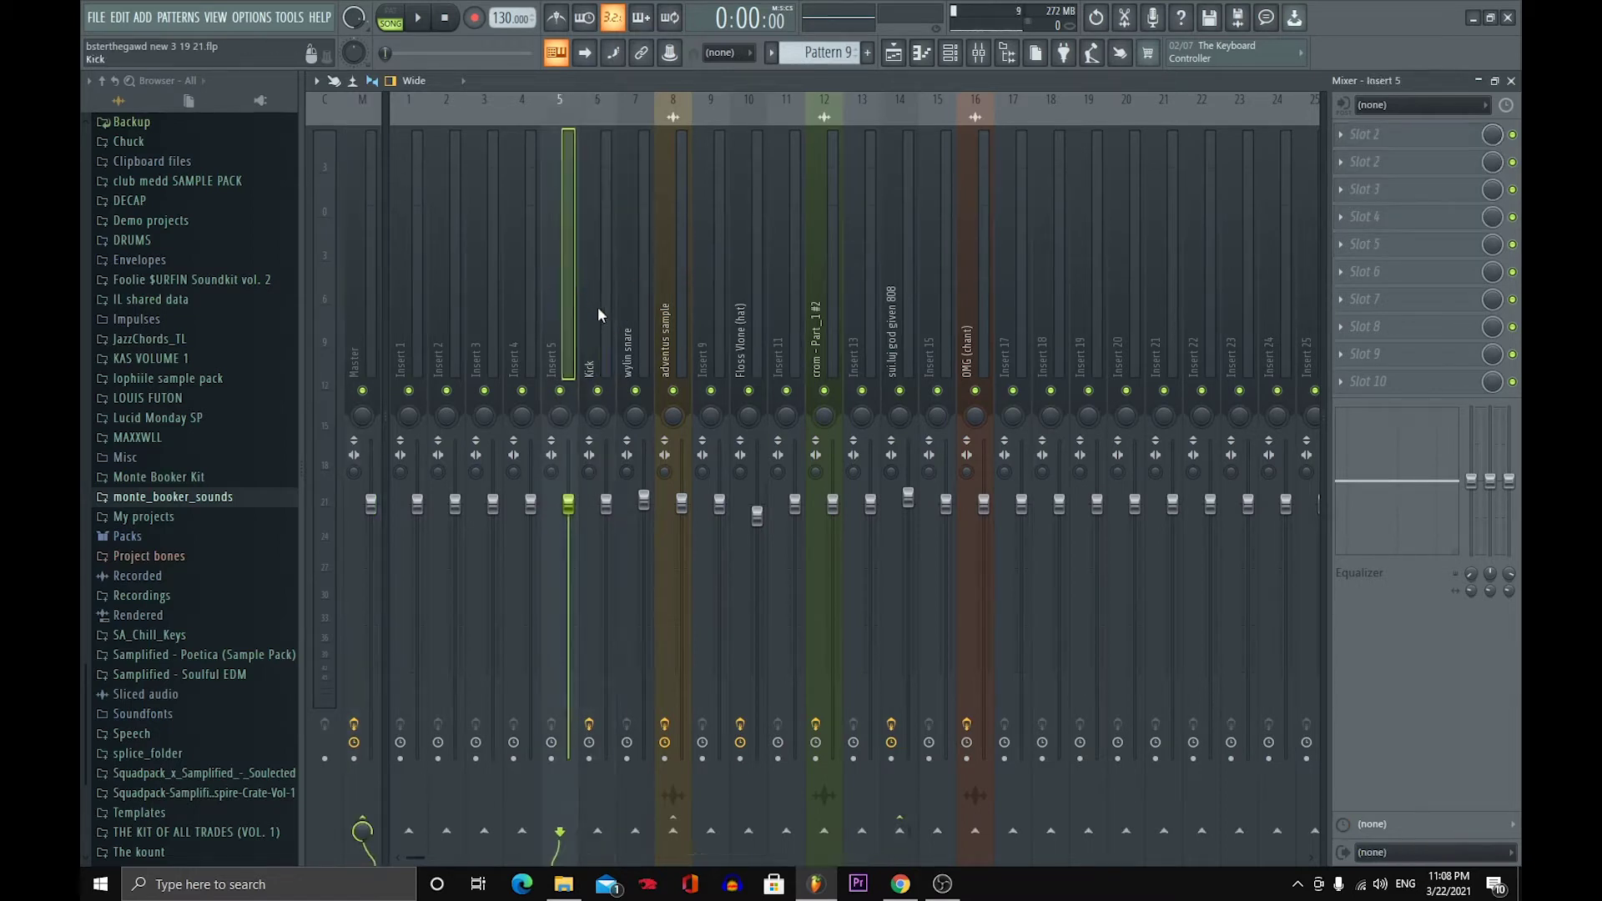
scroll(384, 306, down, 2)
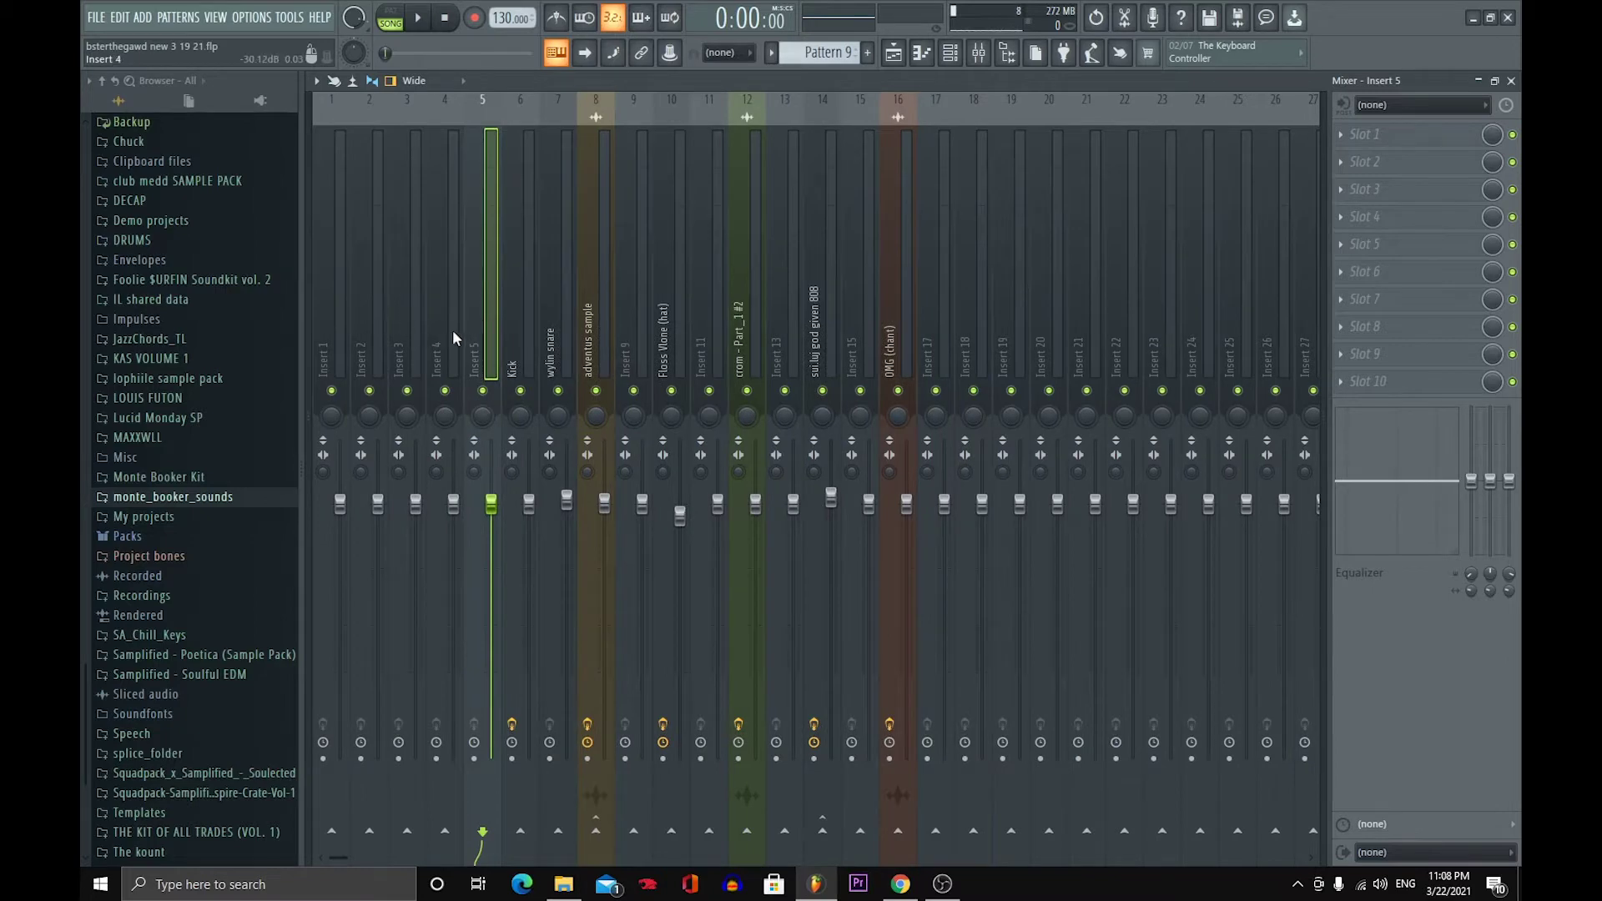
click(334, 332)
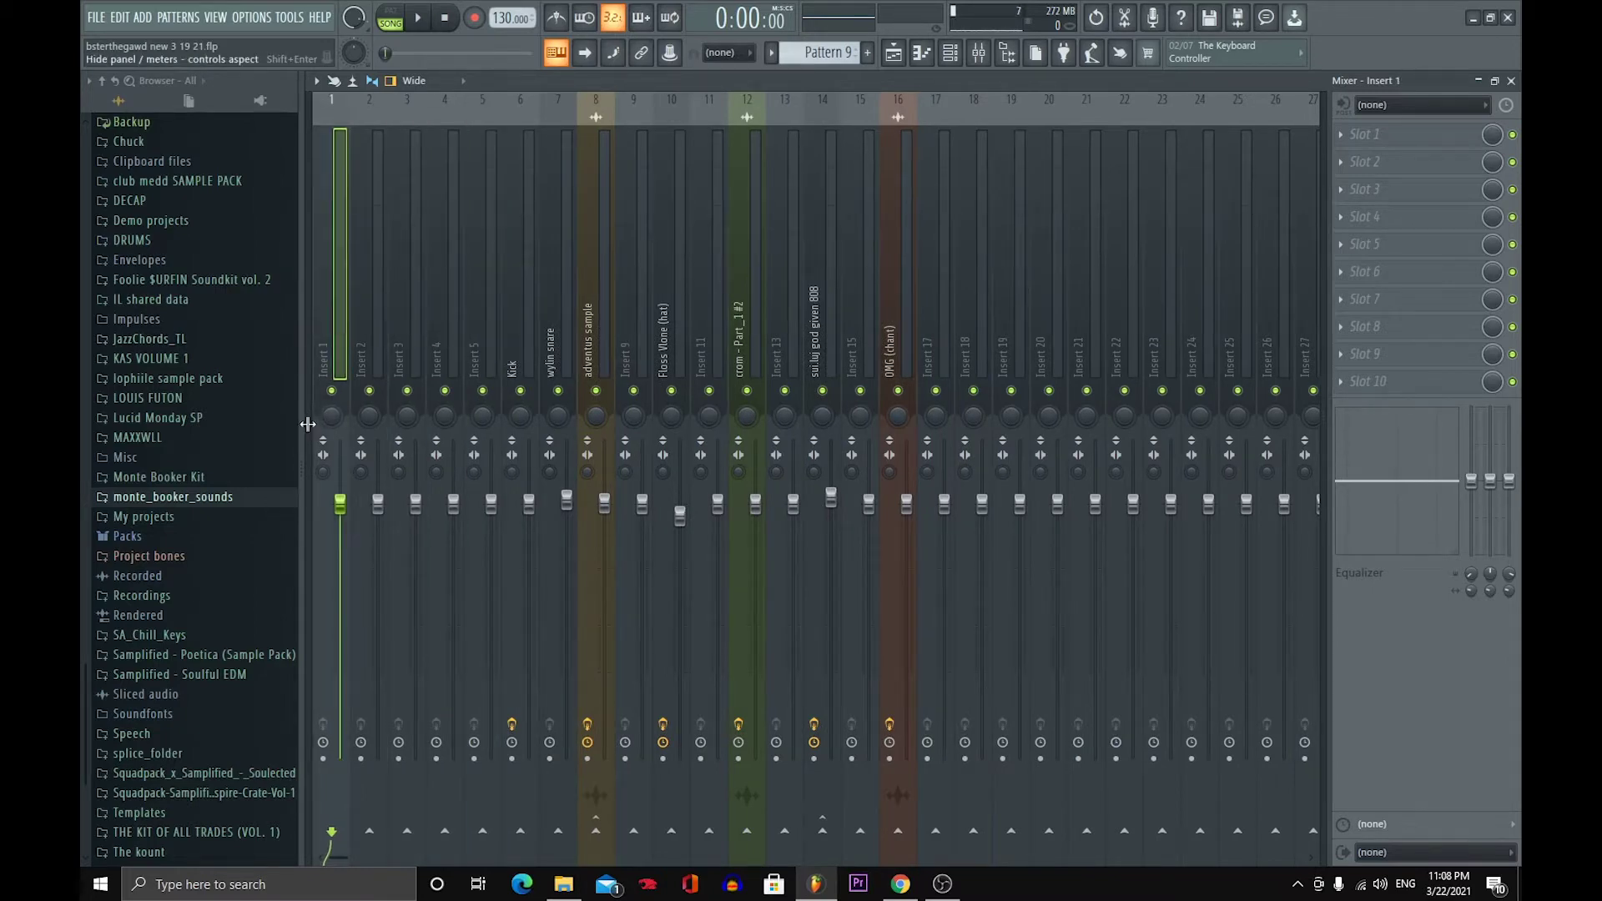
drag(302, 475, 310, 474)
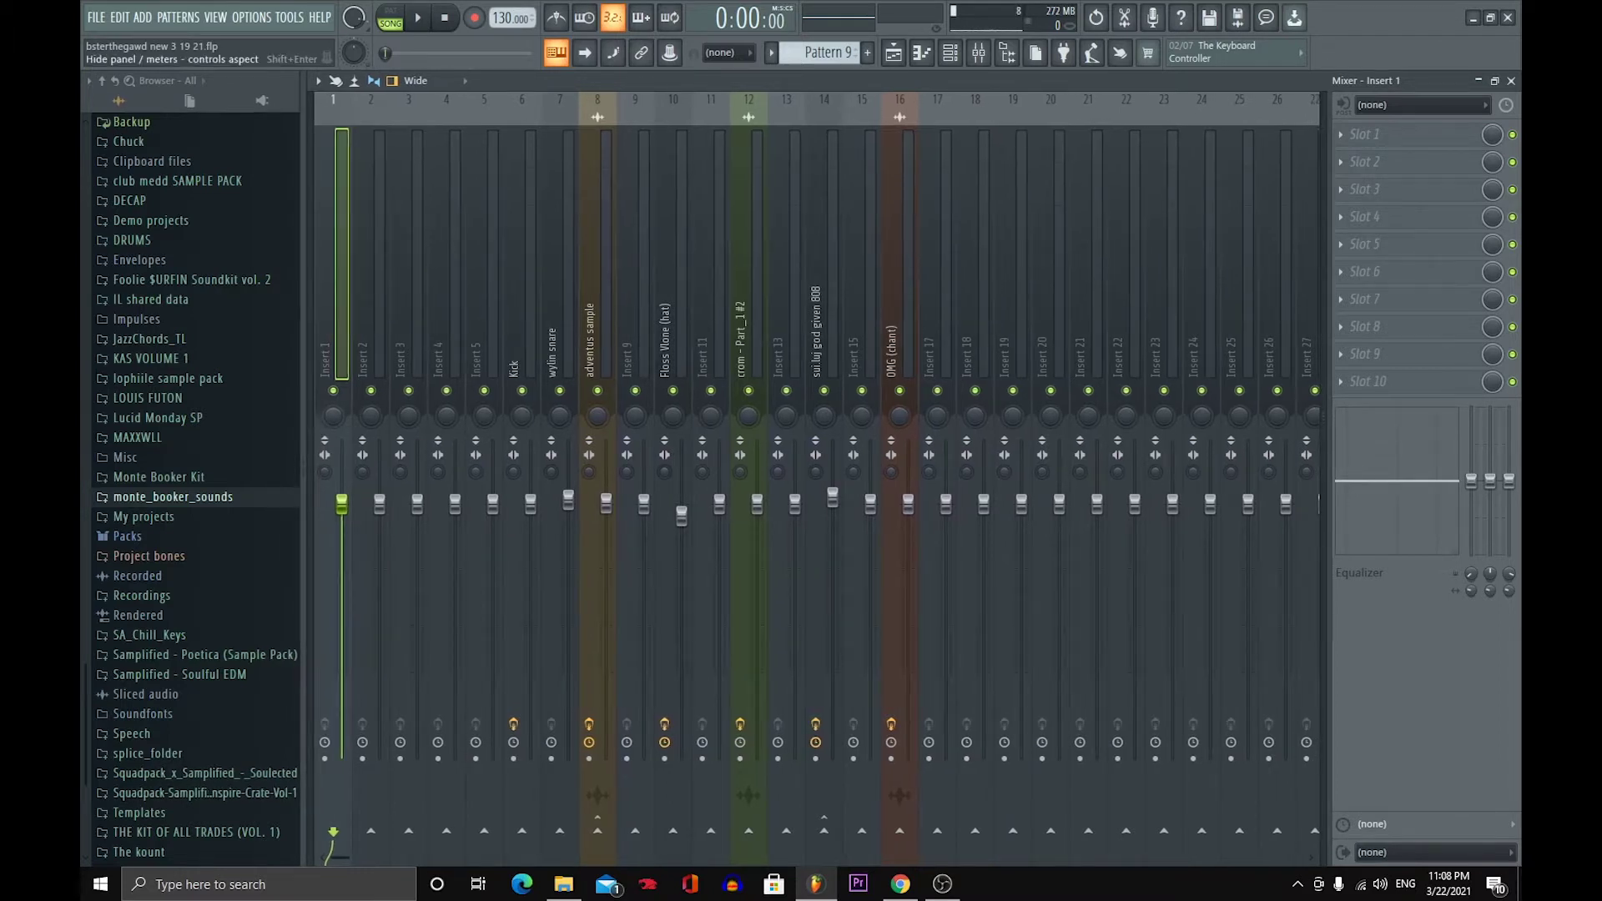
click(311, 454)
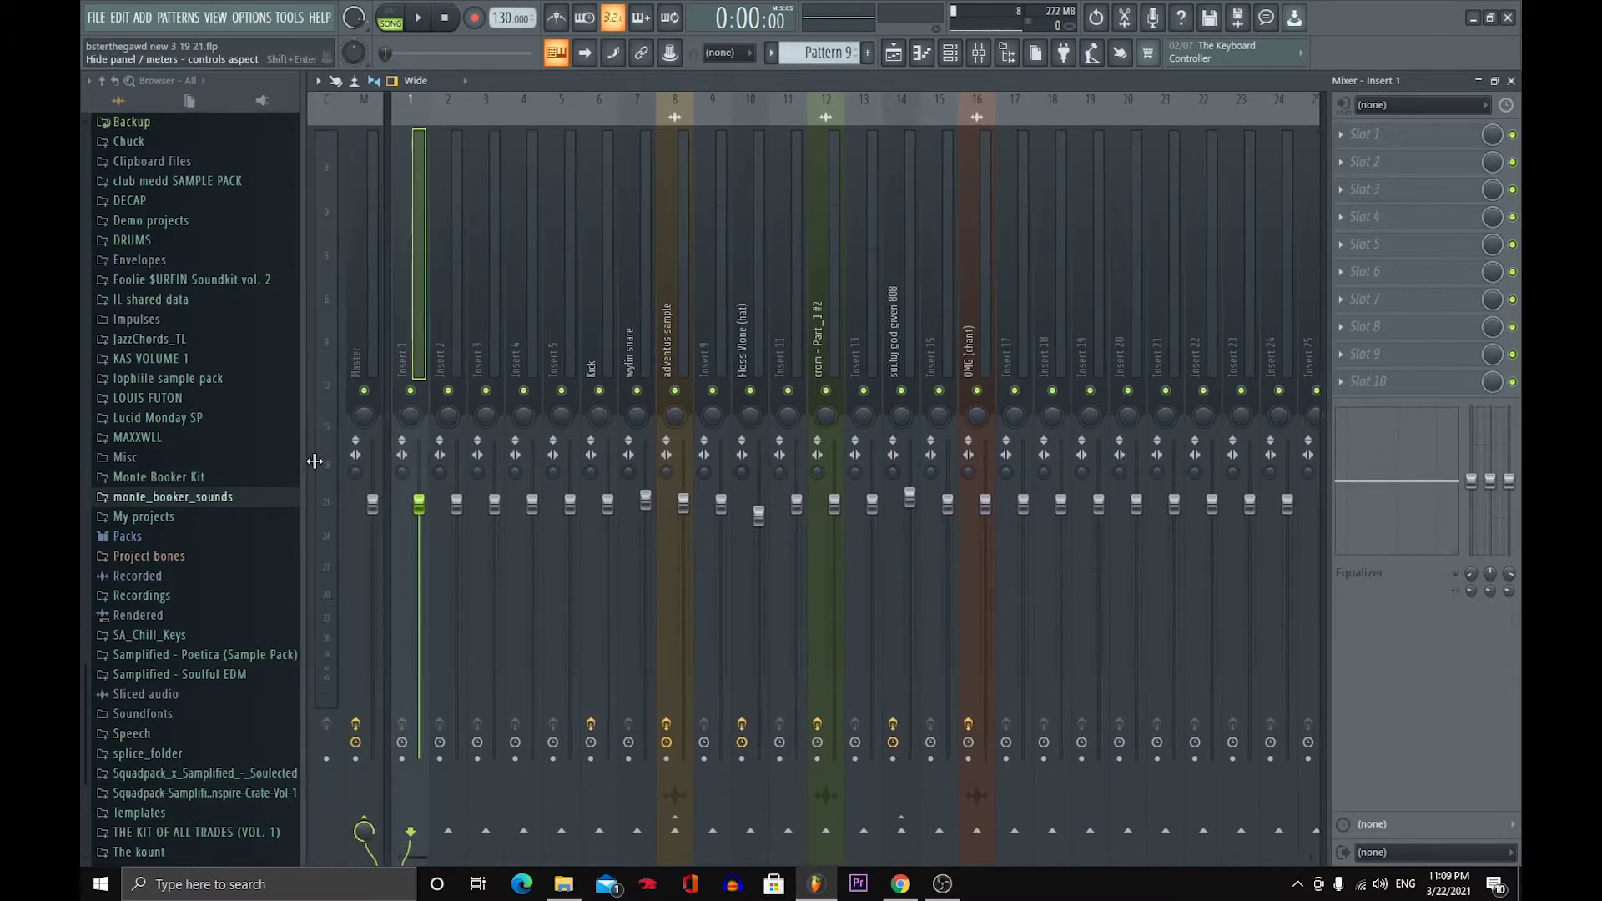
- Review the Fruity Limiter on the Master track and close the plugin
click(362, 361)
click(1402, 219)
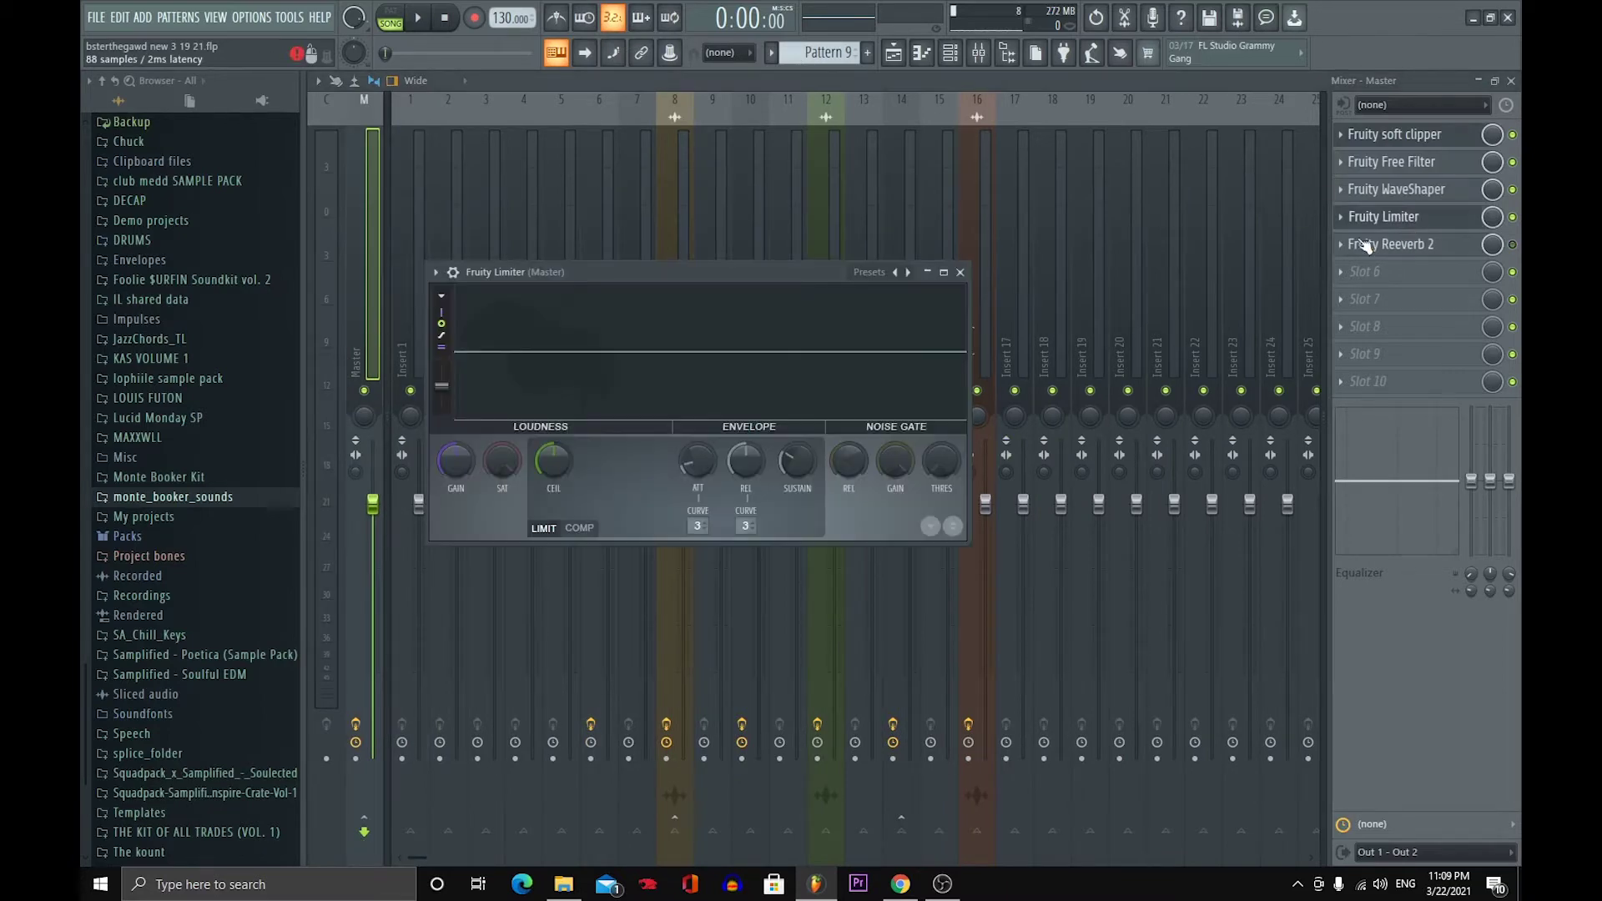
click(959, 272)
- Select the Kick mixer track, play the song briefly while watching the mixer meters, and stop playback
click(597, 351)
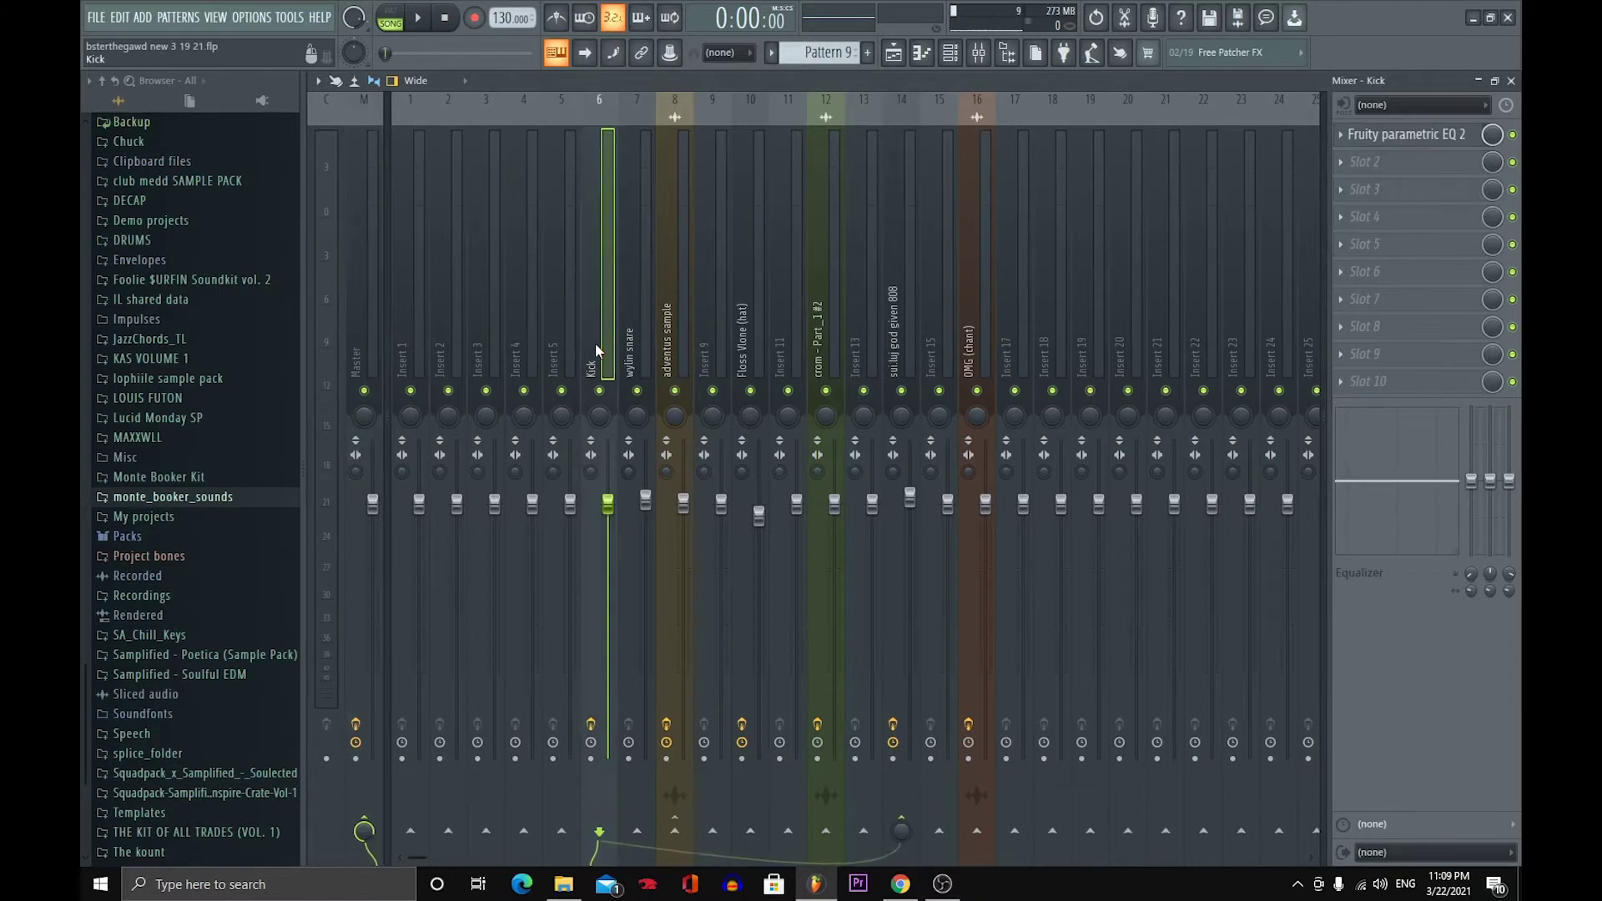
key(space)
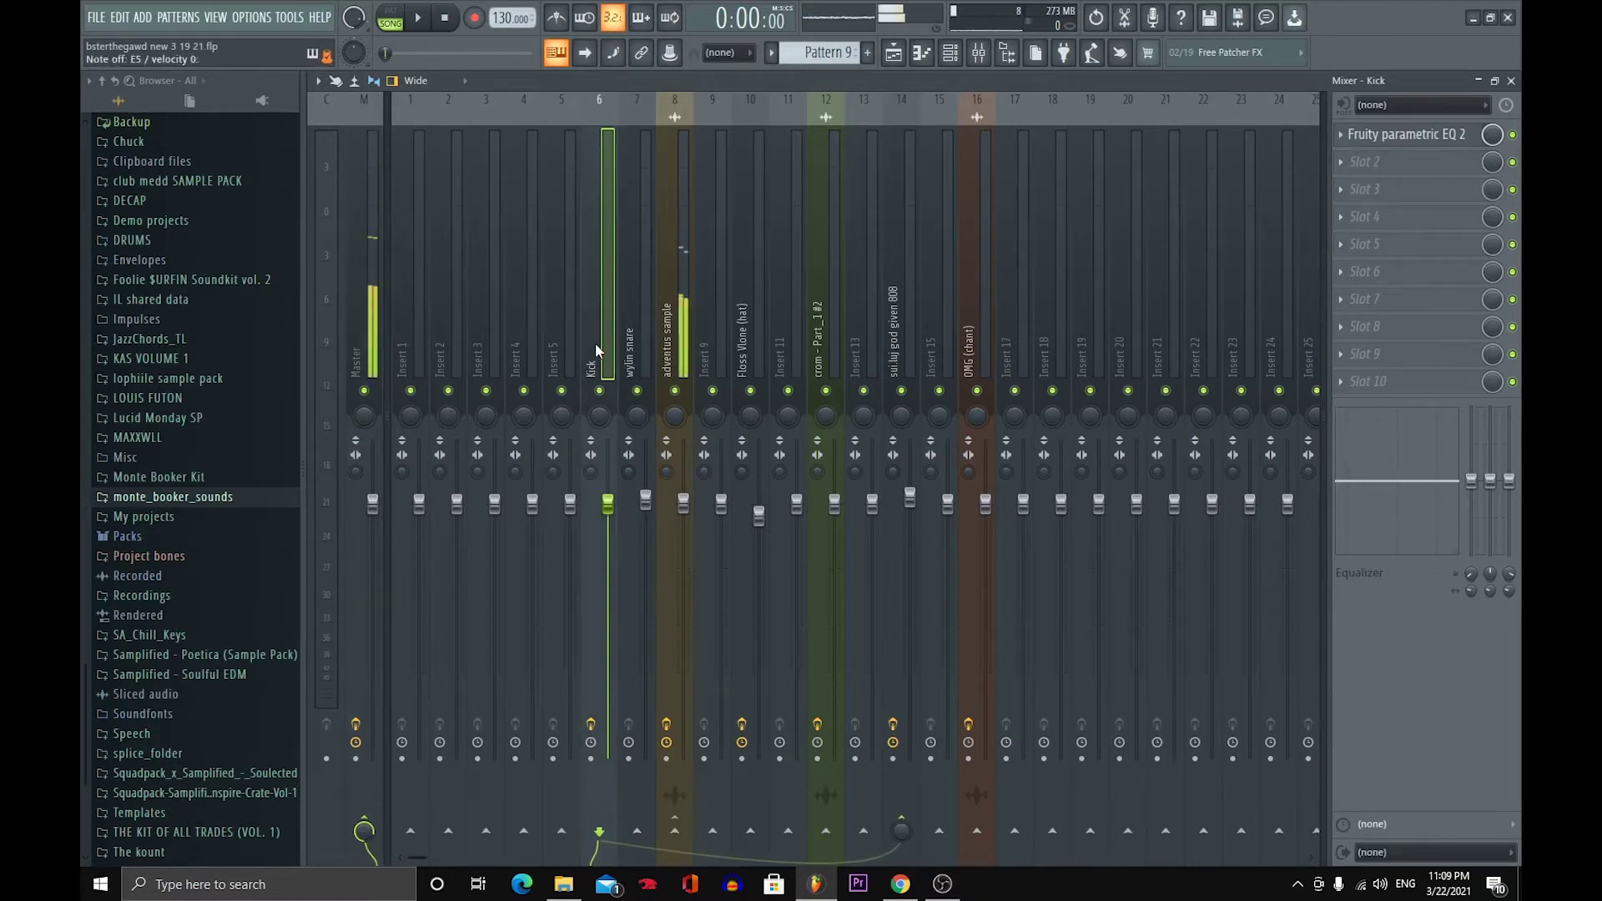
click(444, 19)
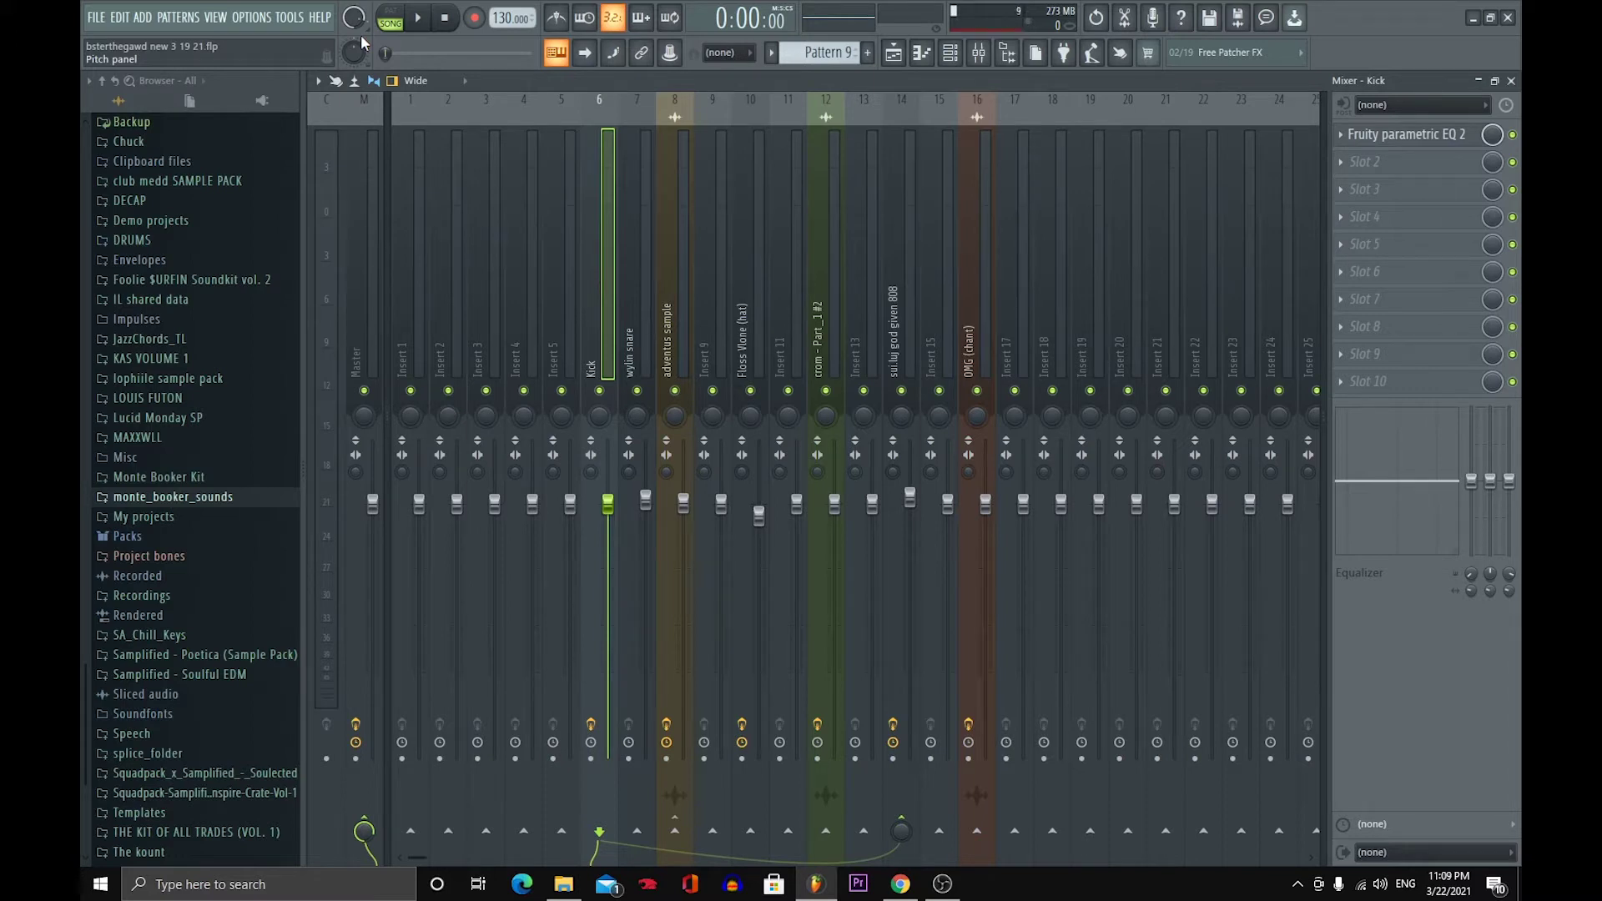
- Examine the Kick's Fruity parametric EQ 2 curve, close the plugin and check the wylin snare track's effect slots
click(1419, 136)
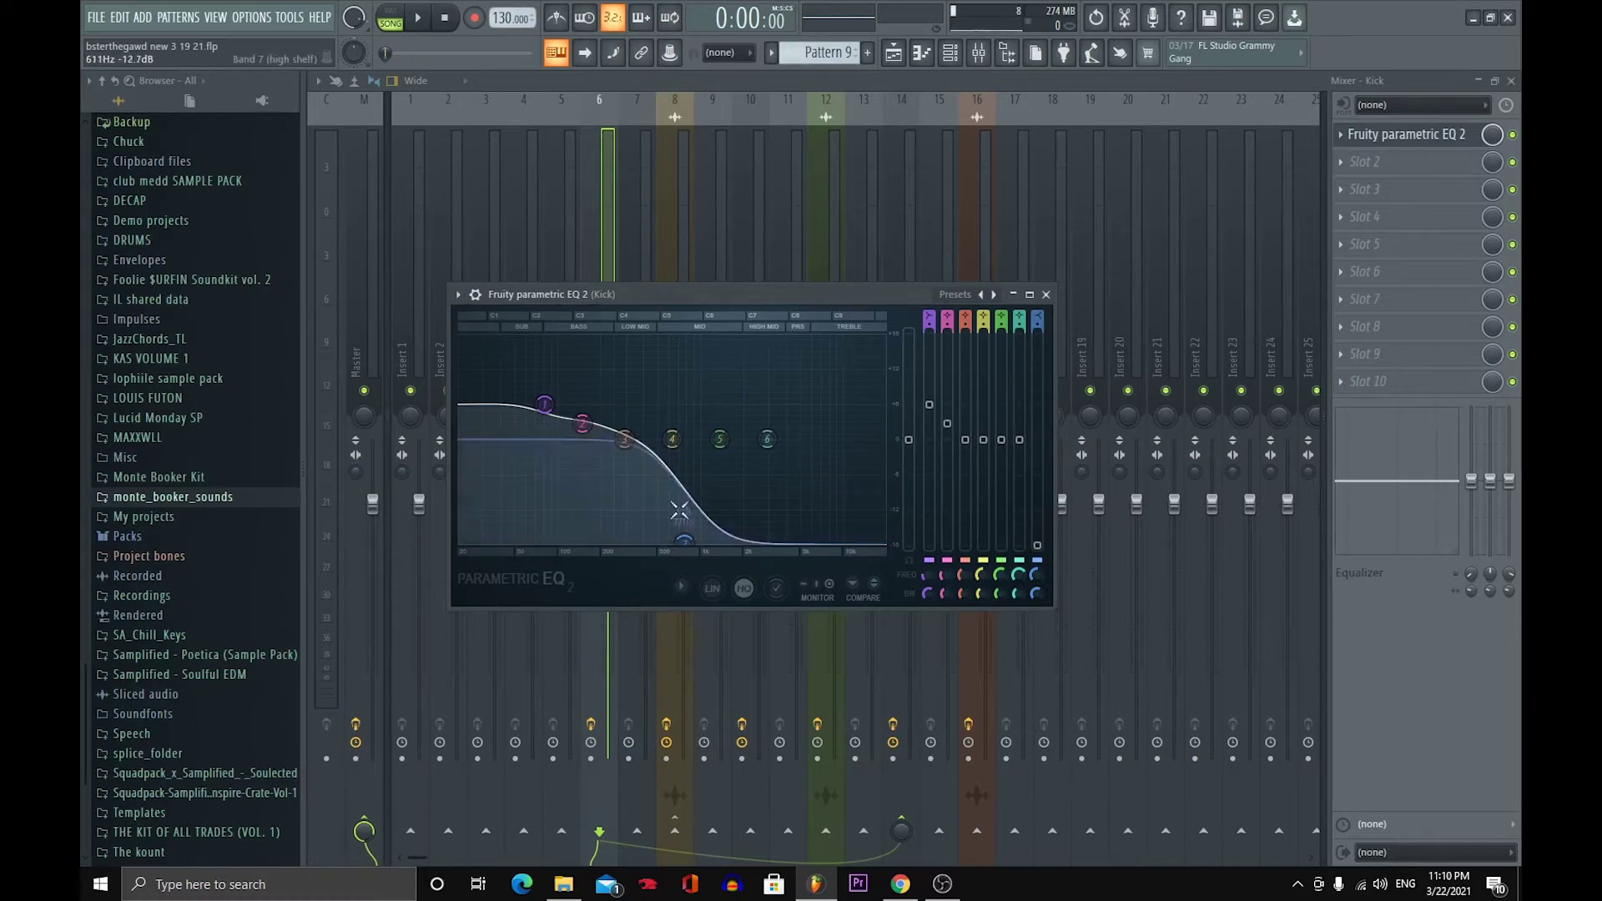
click(1045, 294)
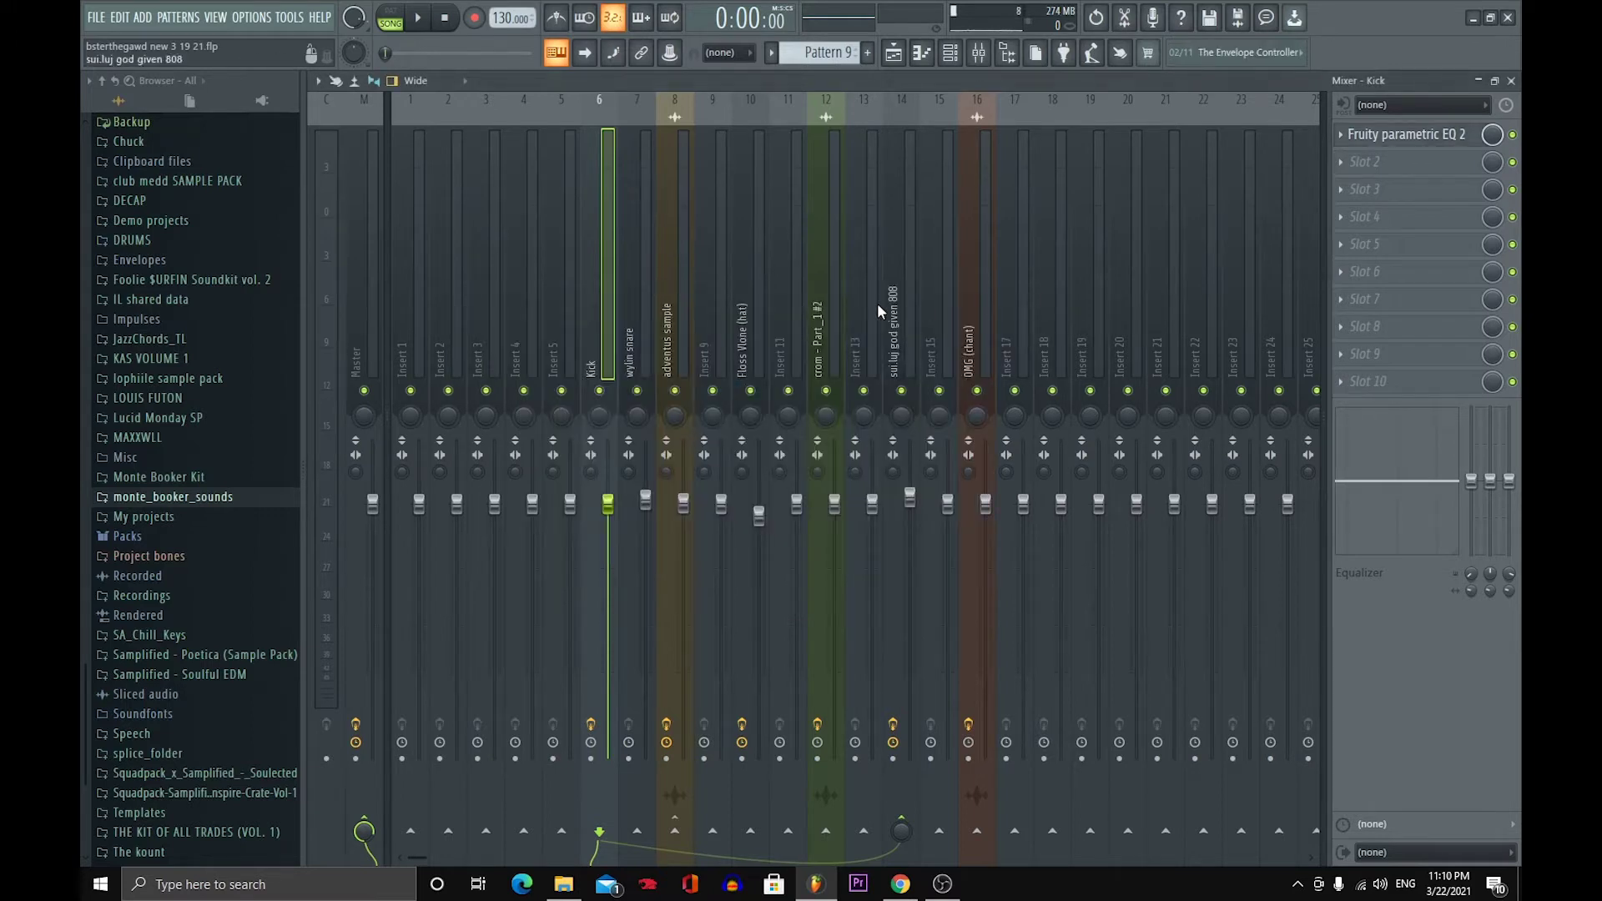
click(628, 322)
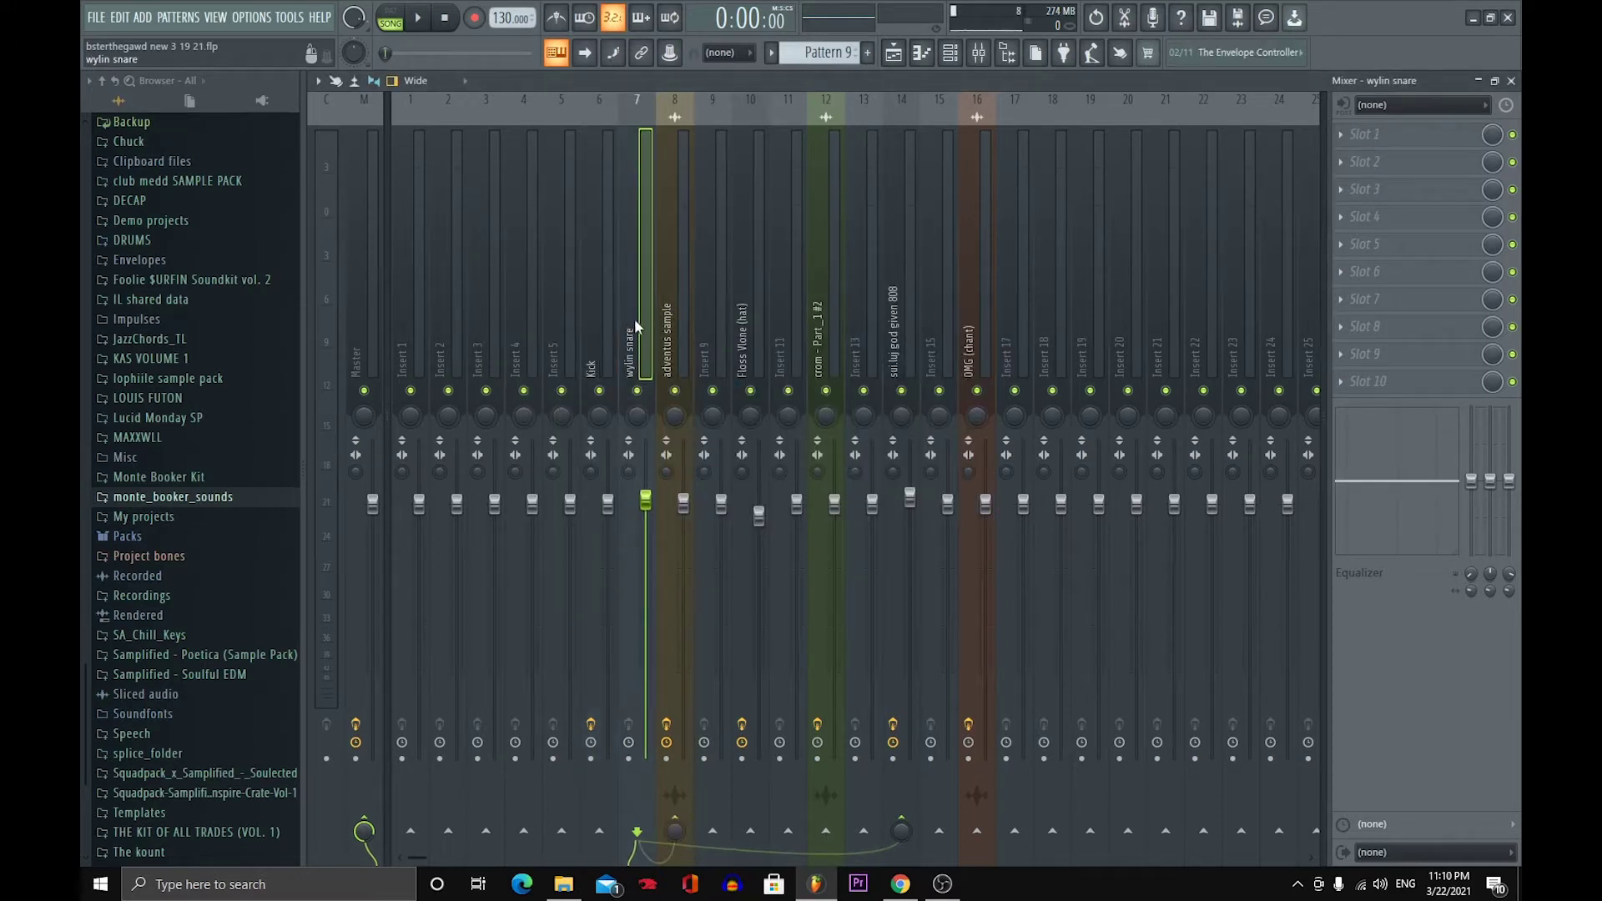
click(612, 329)
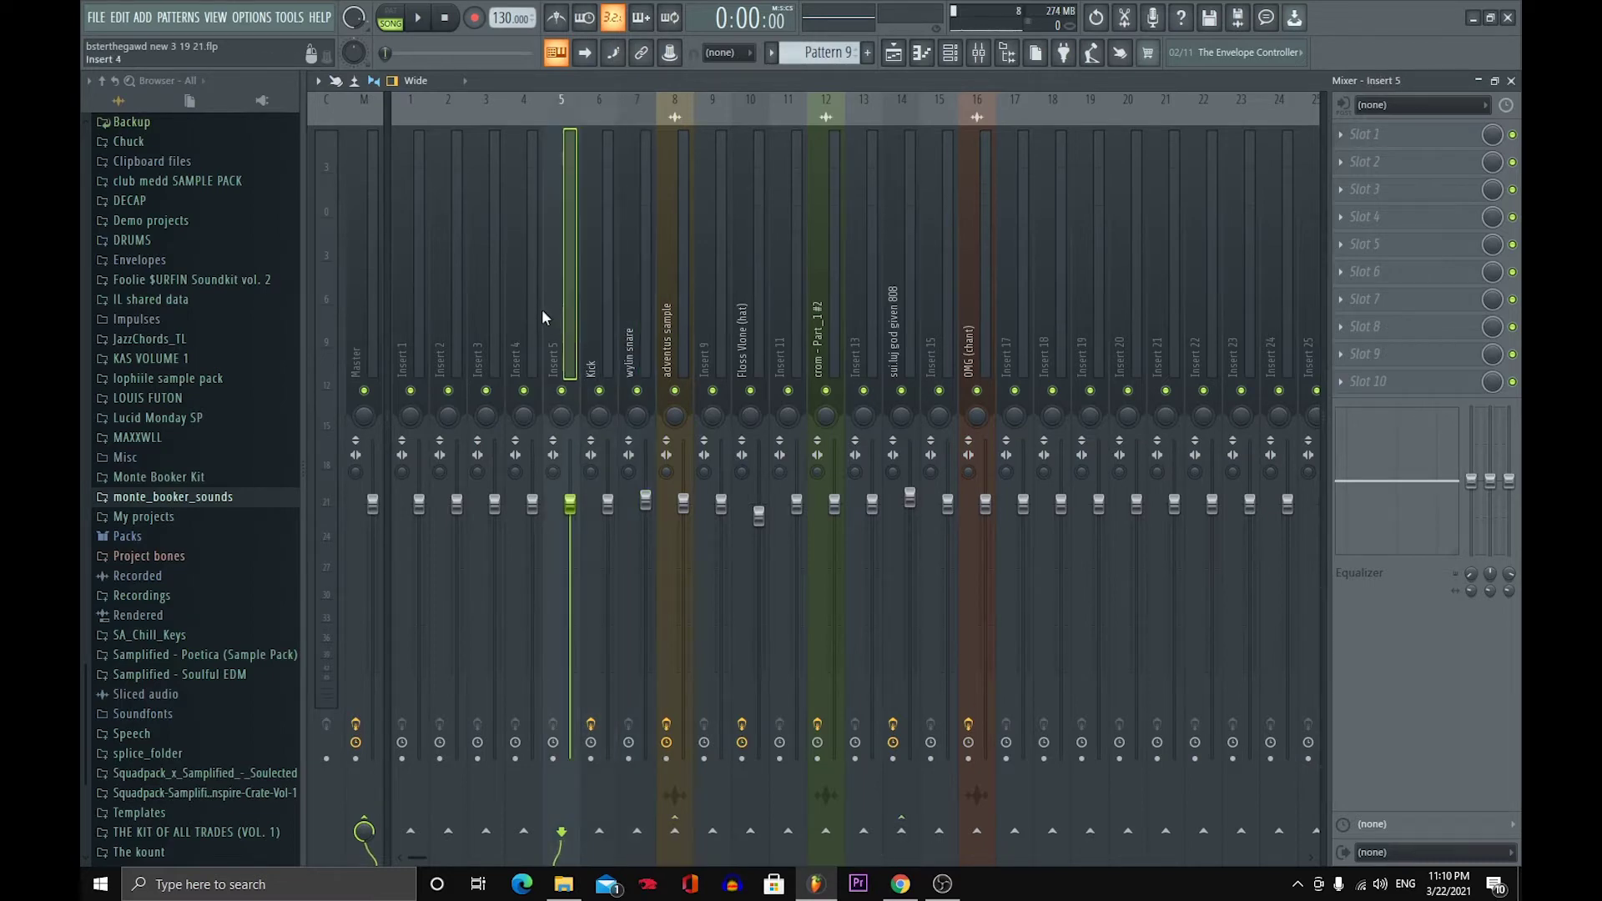
- Solo Track 2 in the playlist and play the arrangement from bar 9
click(893, 52)
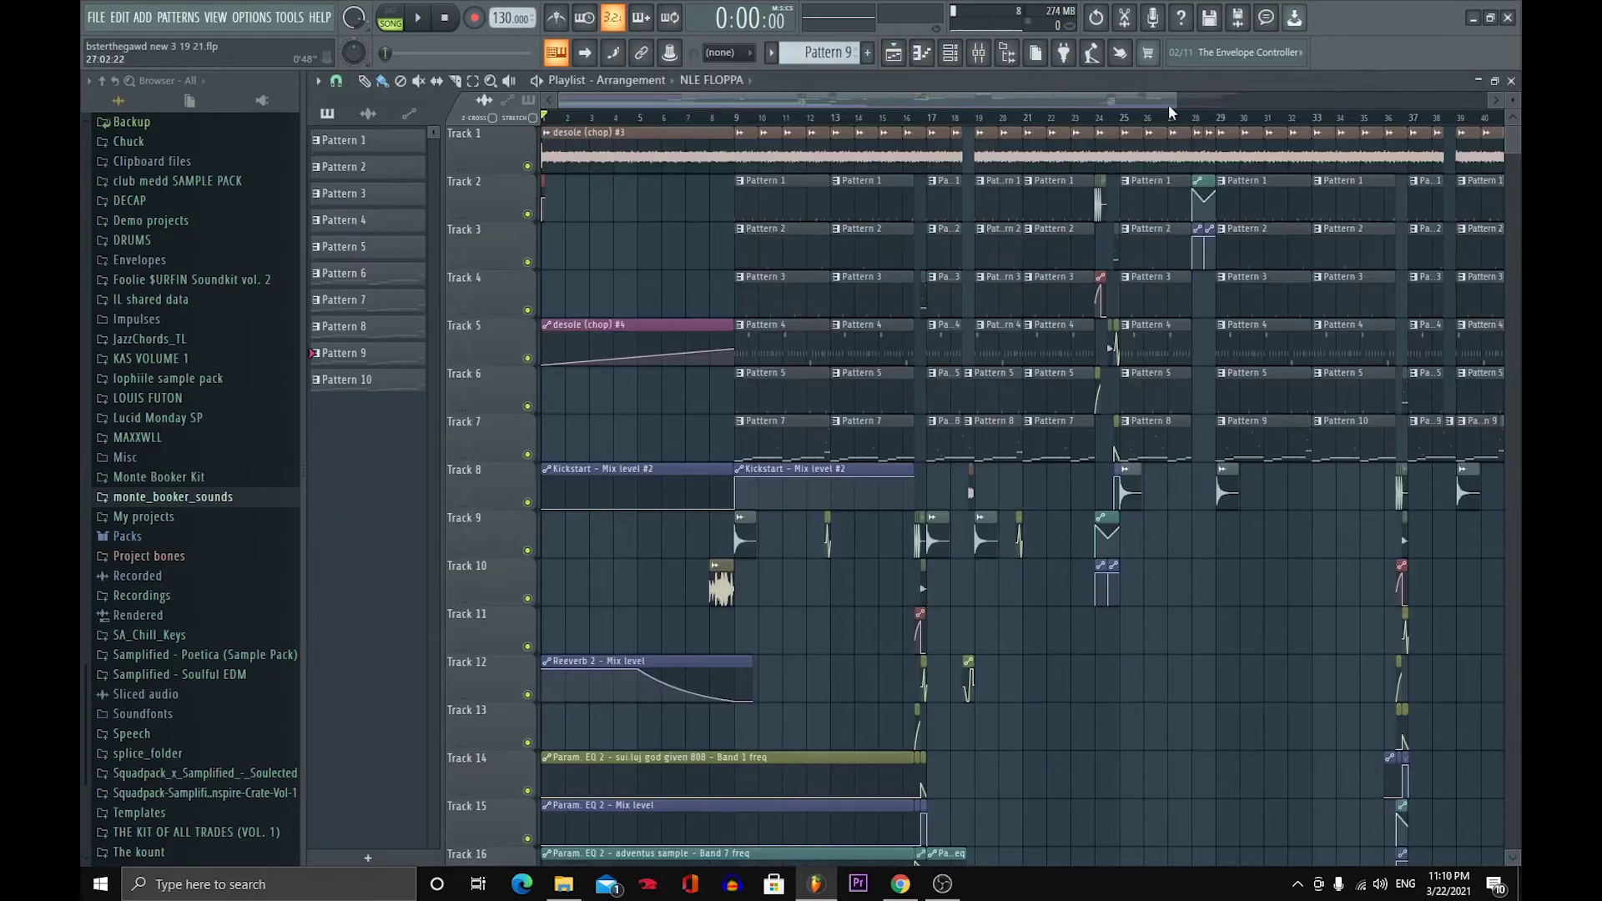
drag(1172, 105, 856, 105)
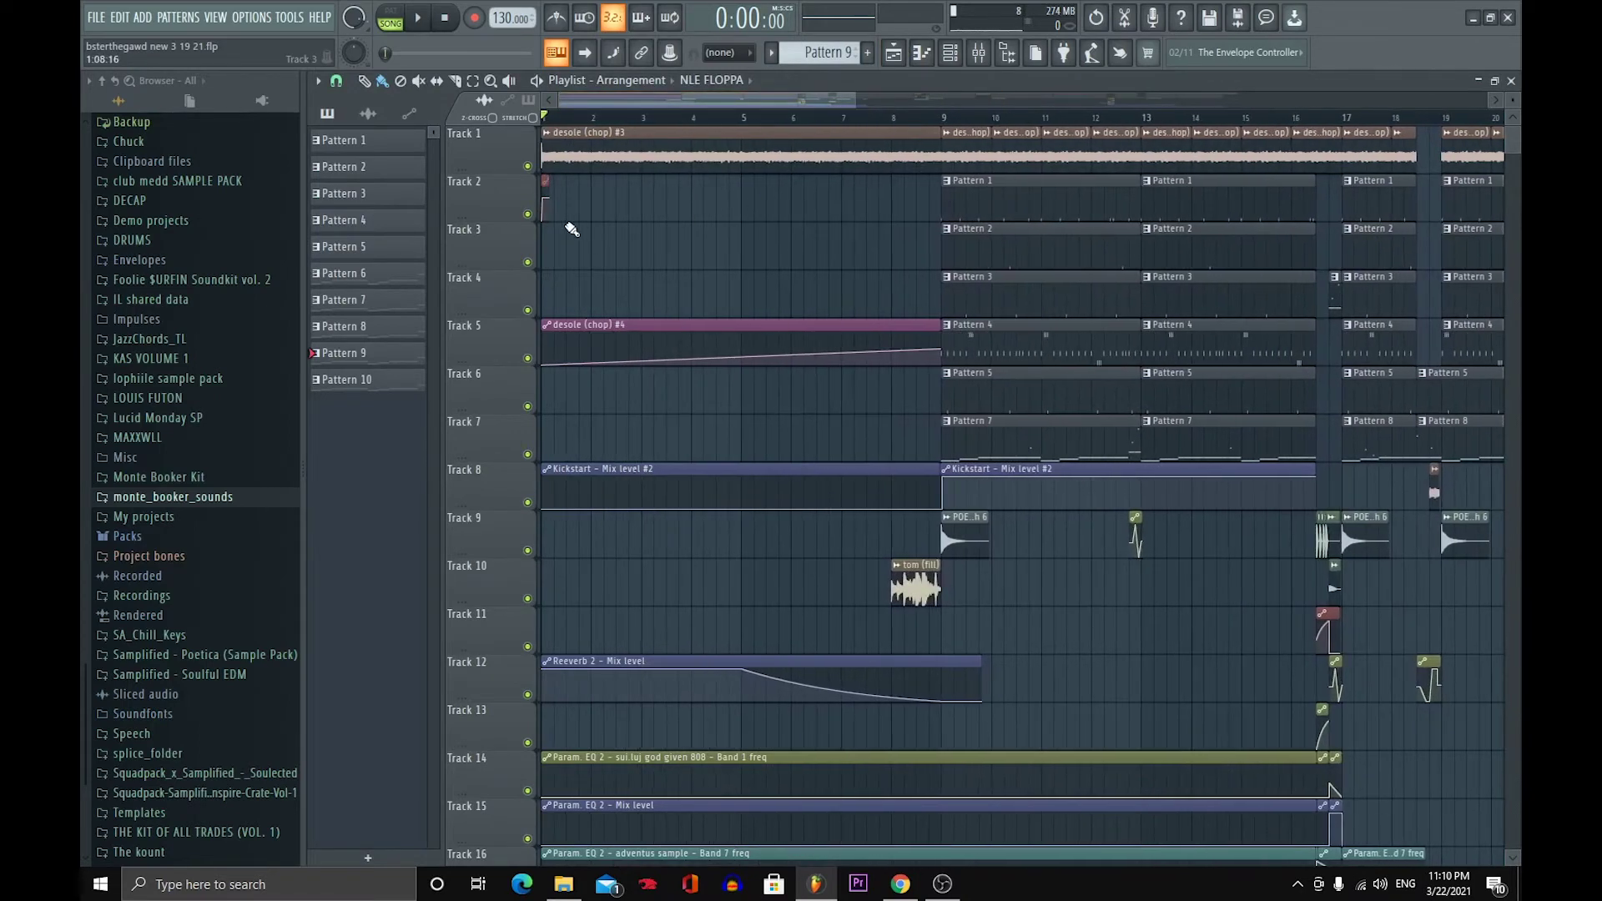
right_click(528, 213)
click(949, 117)
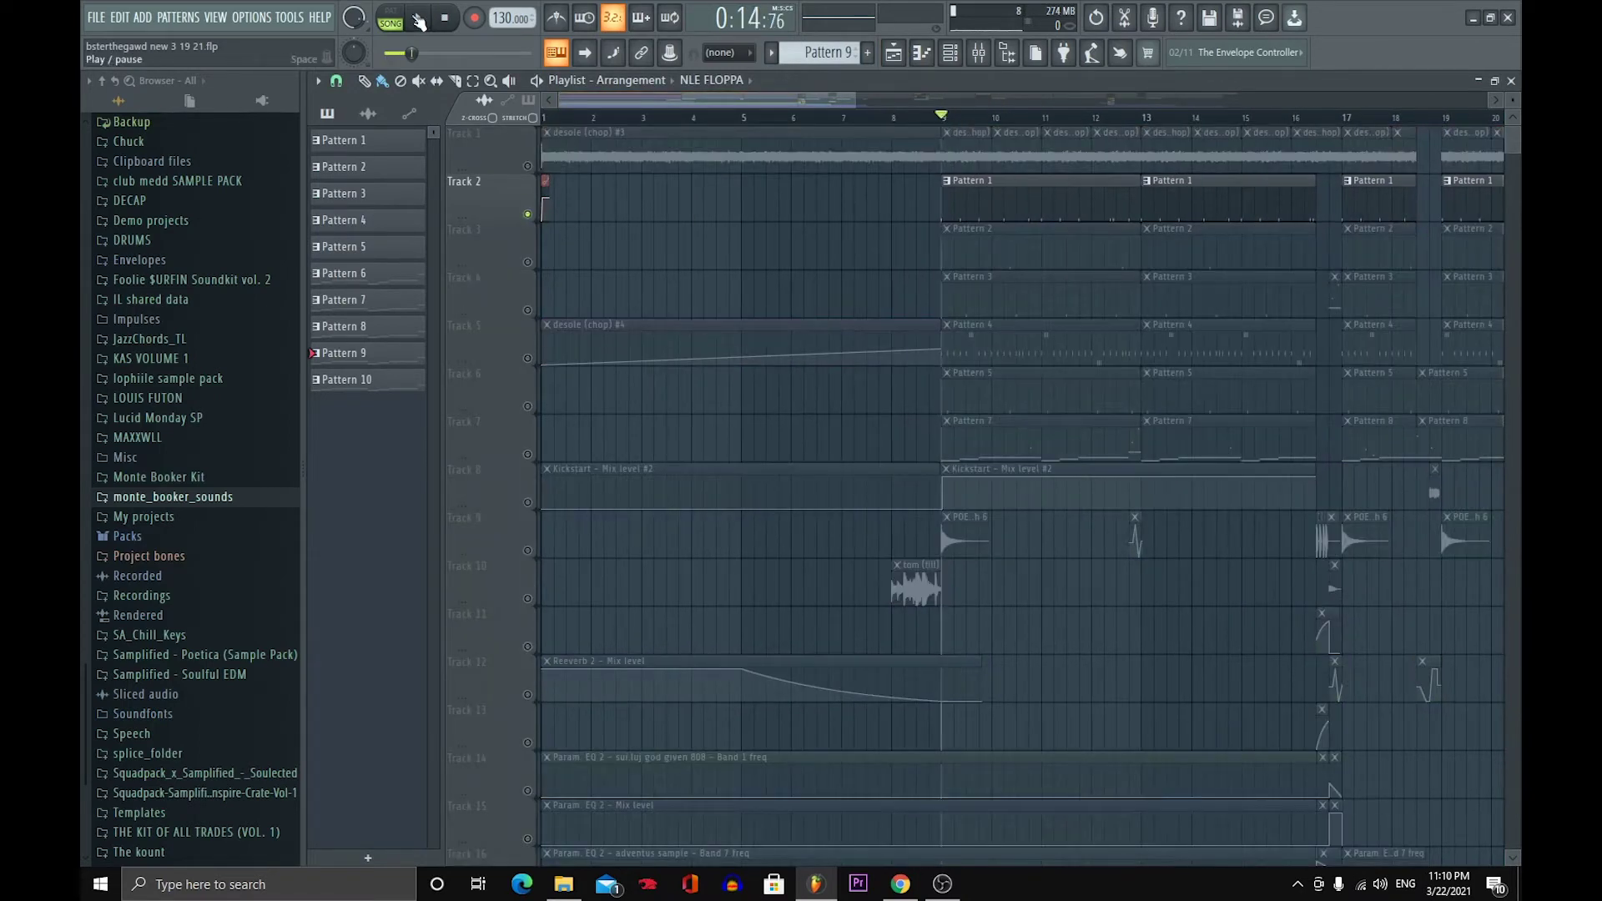
click(418, 18)
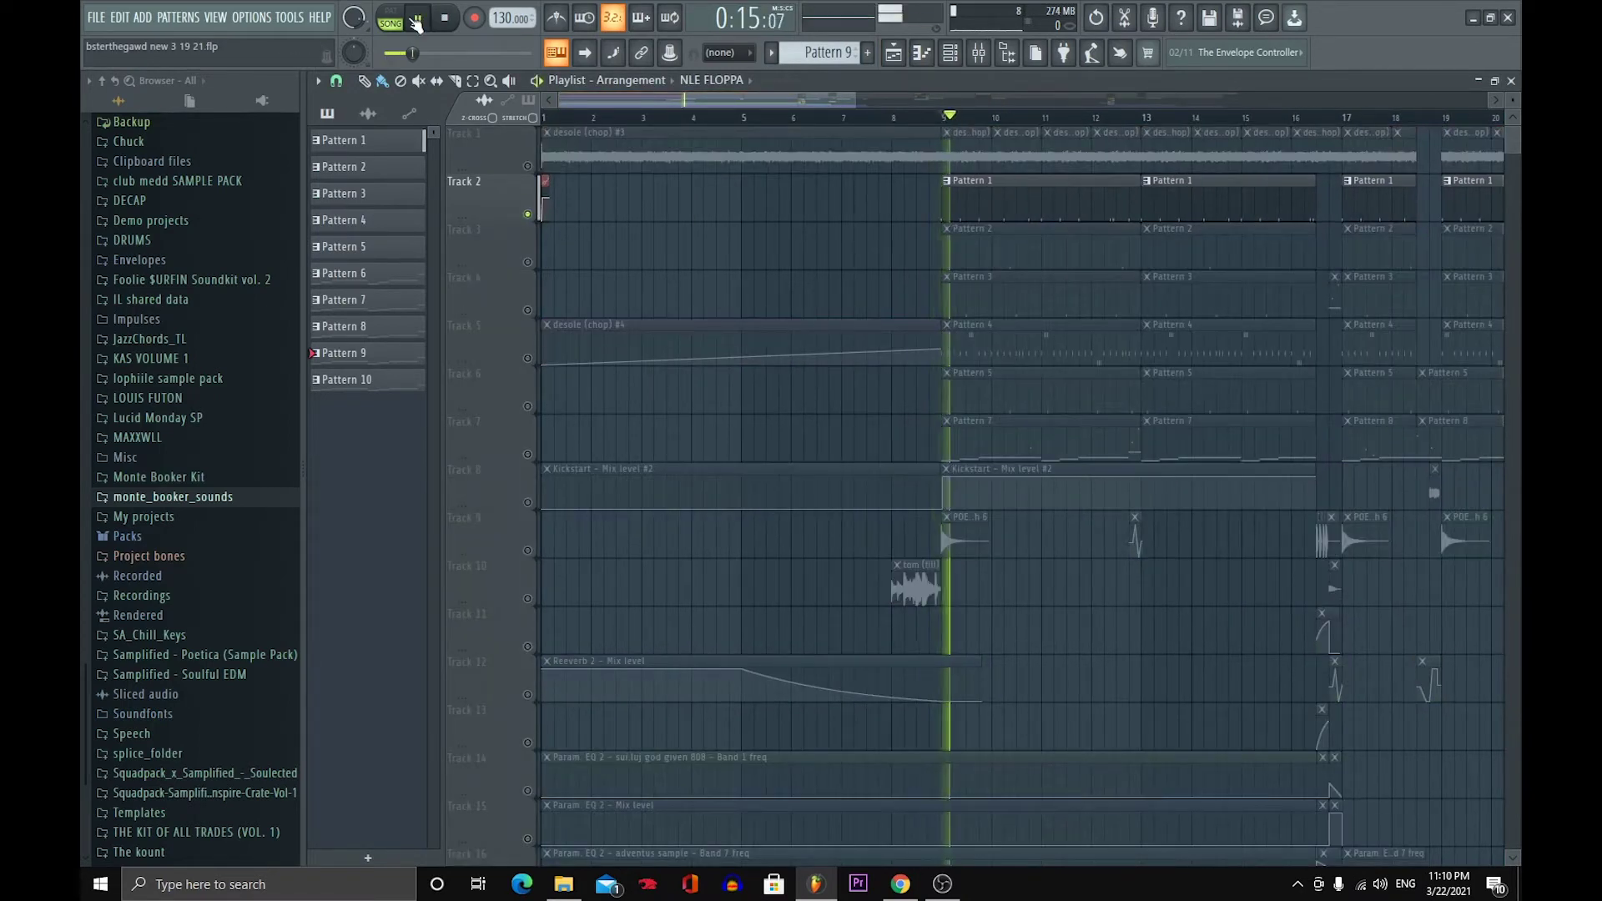
- Audition Track 3 and Track 4 in turn alongside Track 2, stop playback and unmute all playlist tracks
click(528, 263)
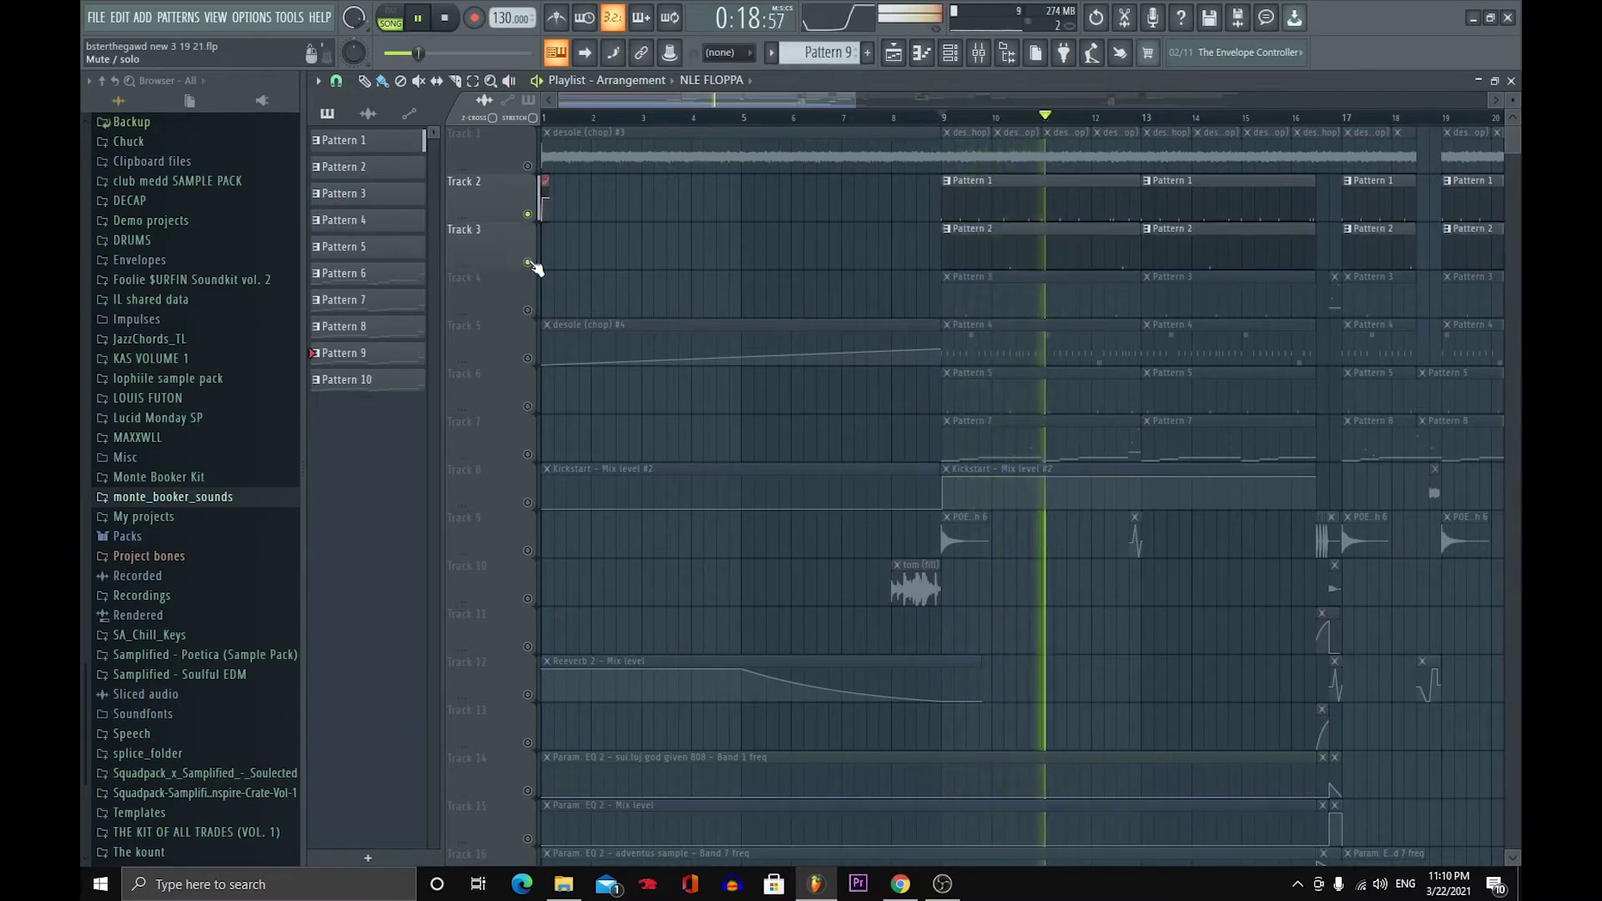
click(528, 263)
click(528, 311)
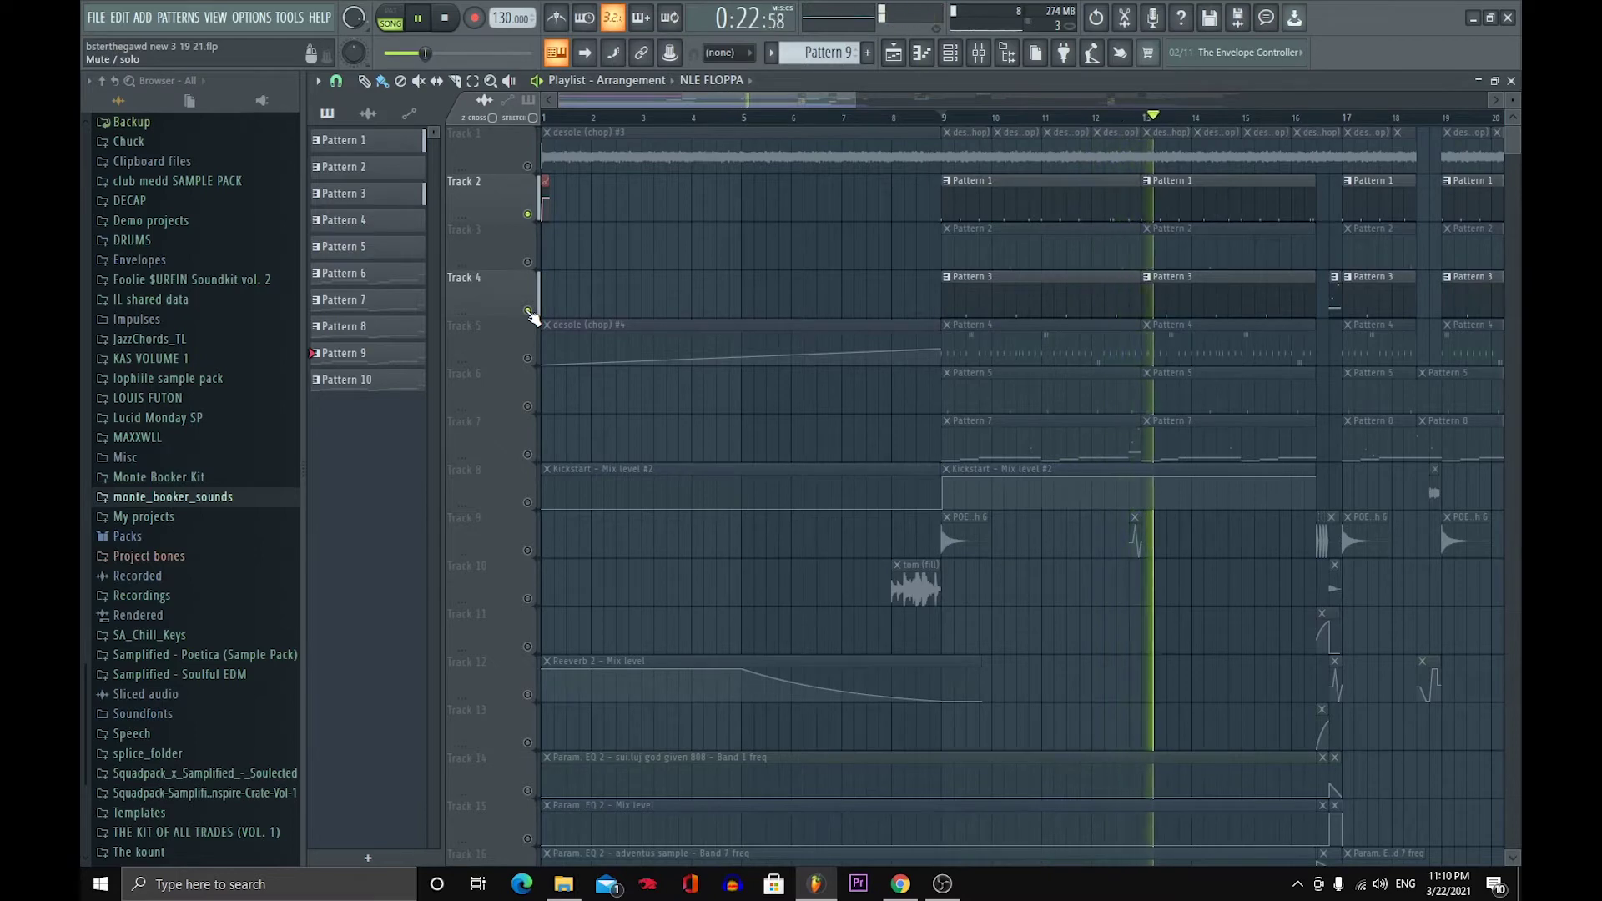
click(527, 311)
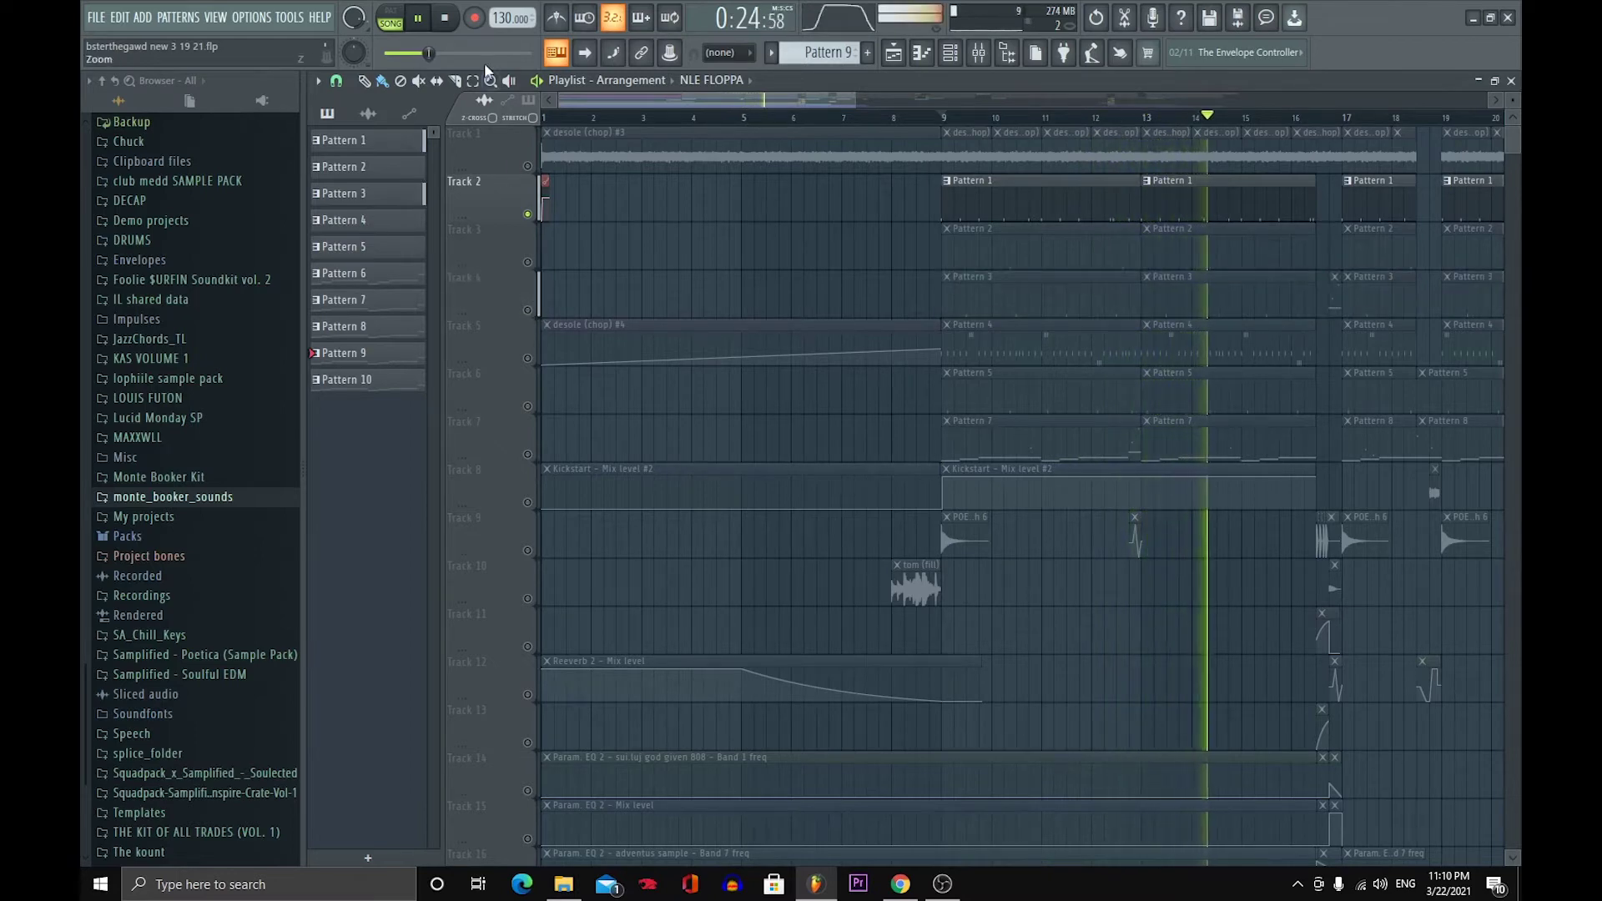
click(443, 18)
right_click(527, 215)
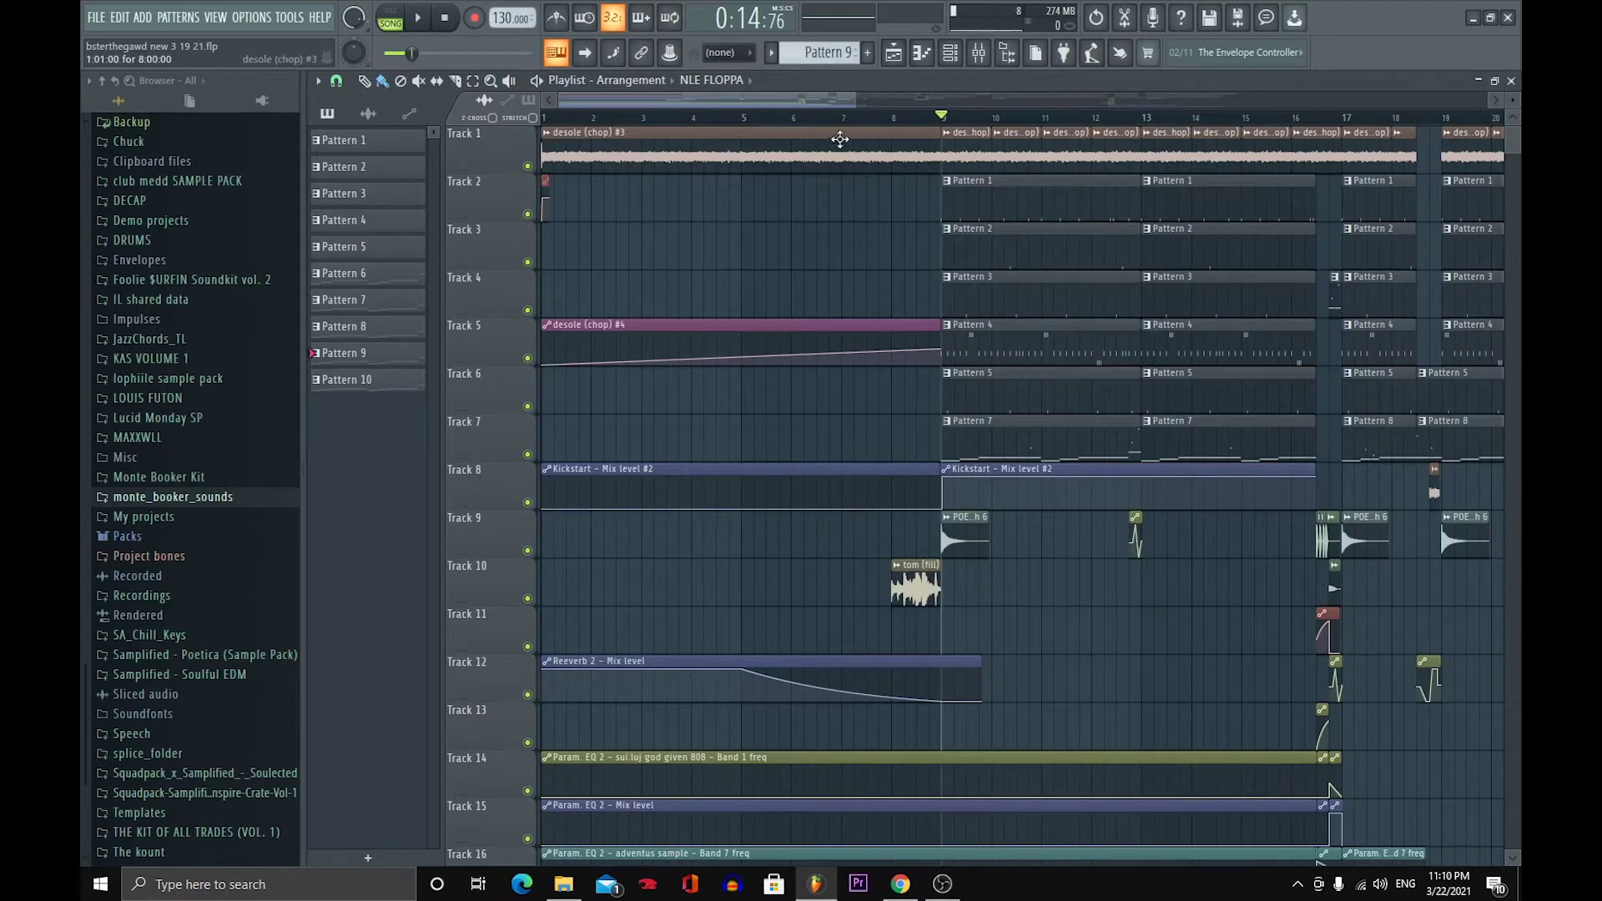
- Look through the Chants - Audio Clips - Vox folder of THE KIT OF ALL TRADES (VOL. 1) and collapse it
drag(855, 102, 772, 172)
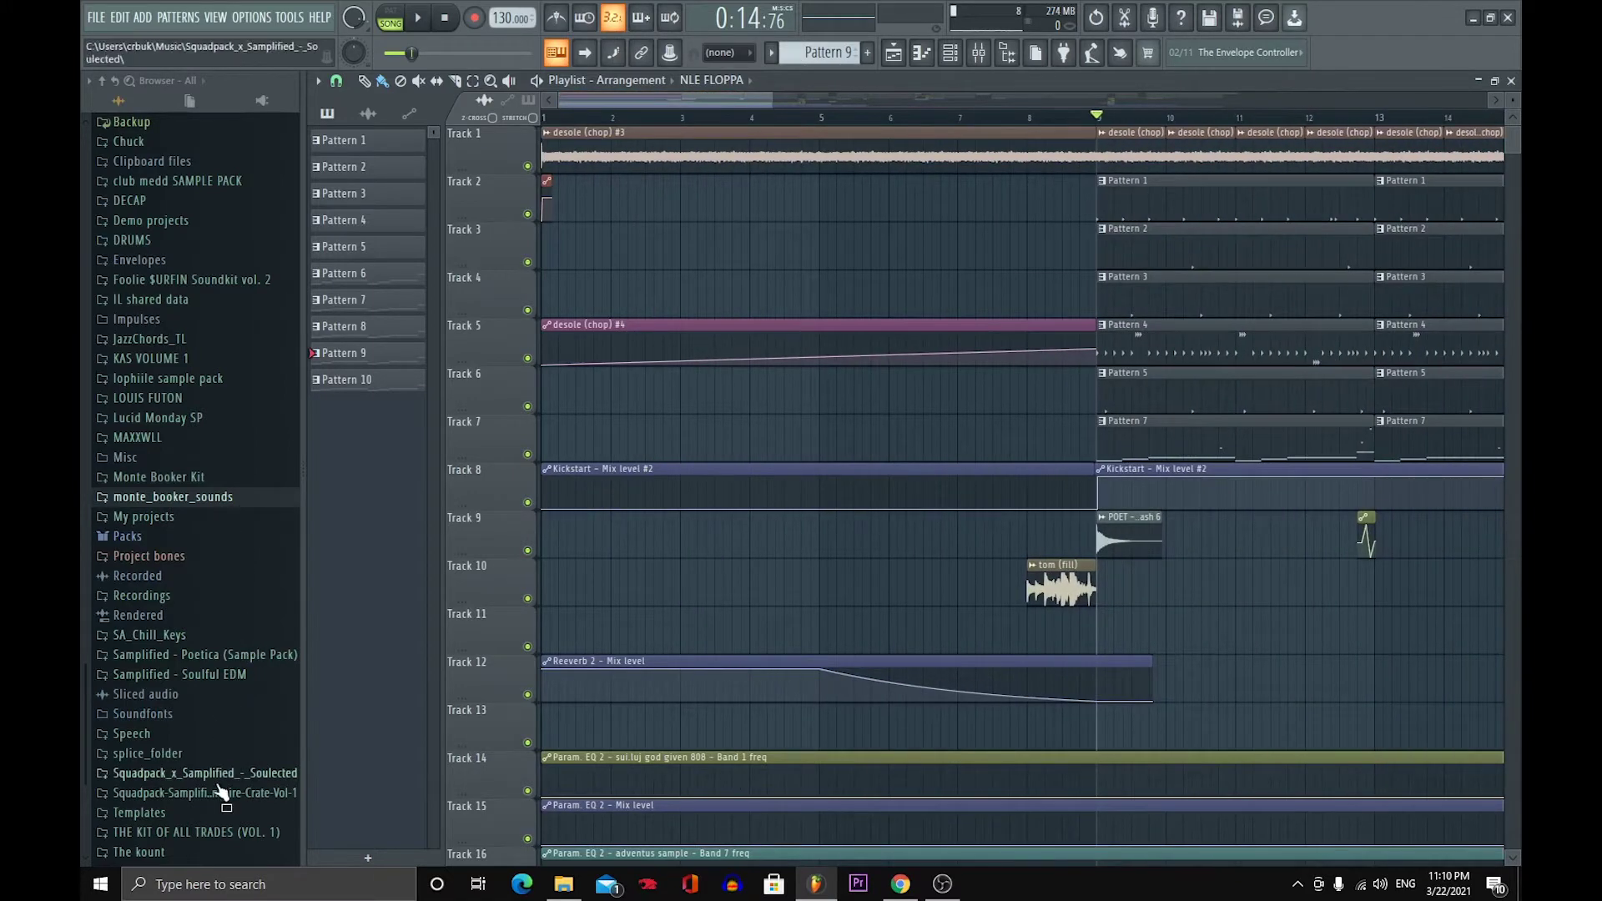
click(208, 832)
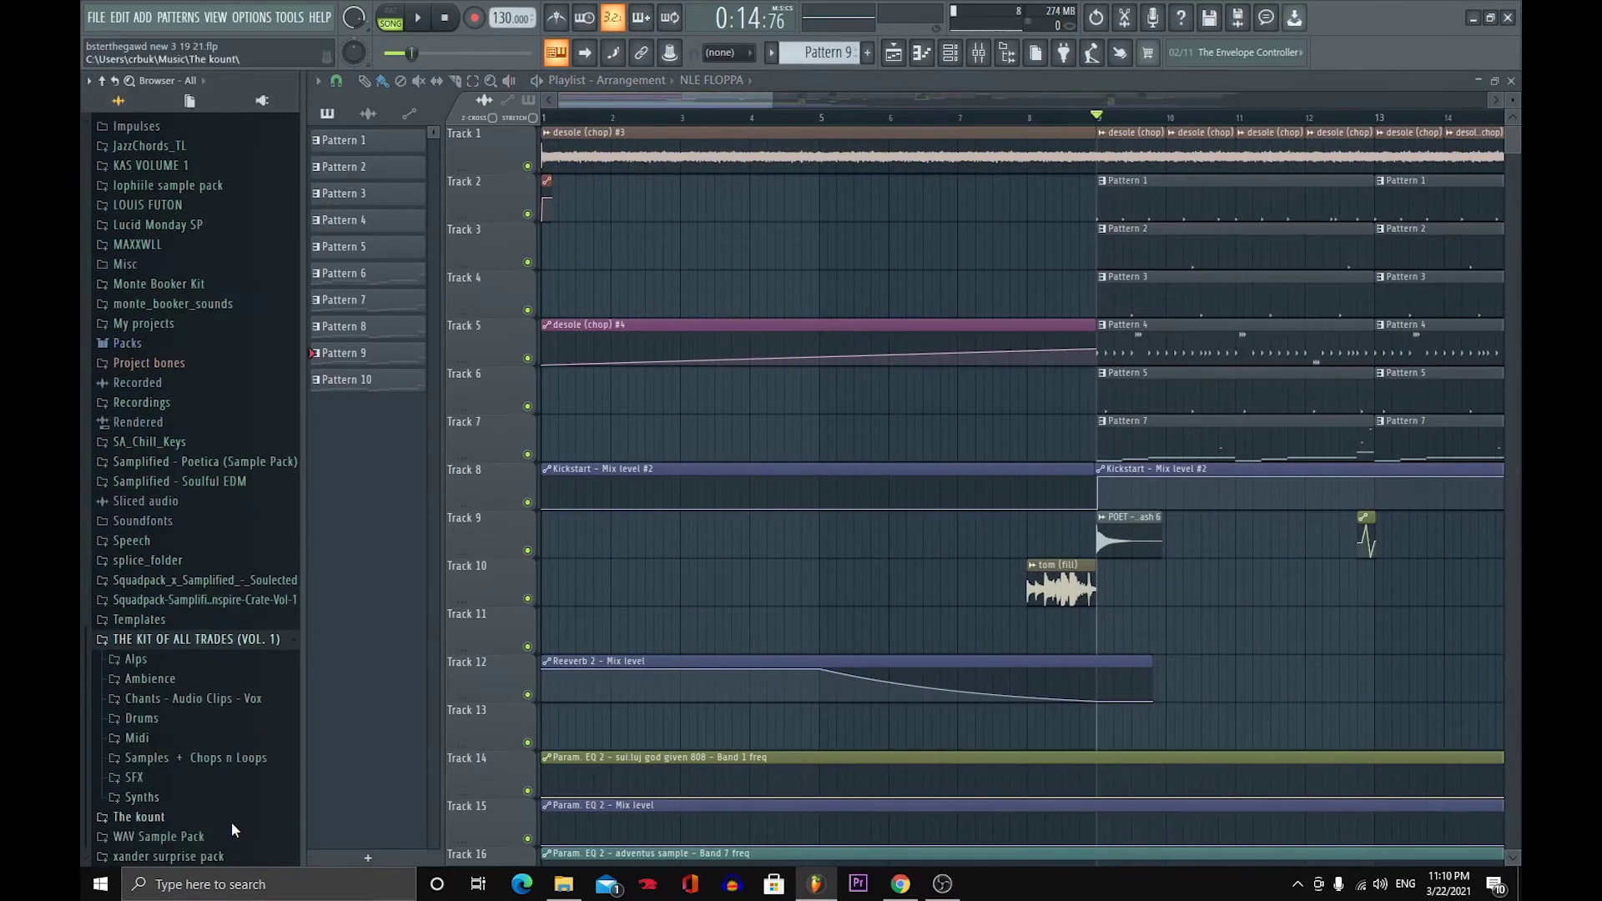
click(211, 703)
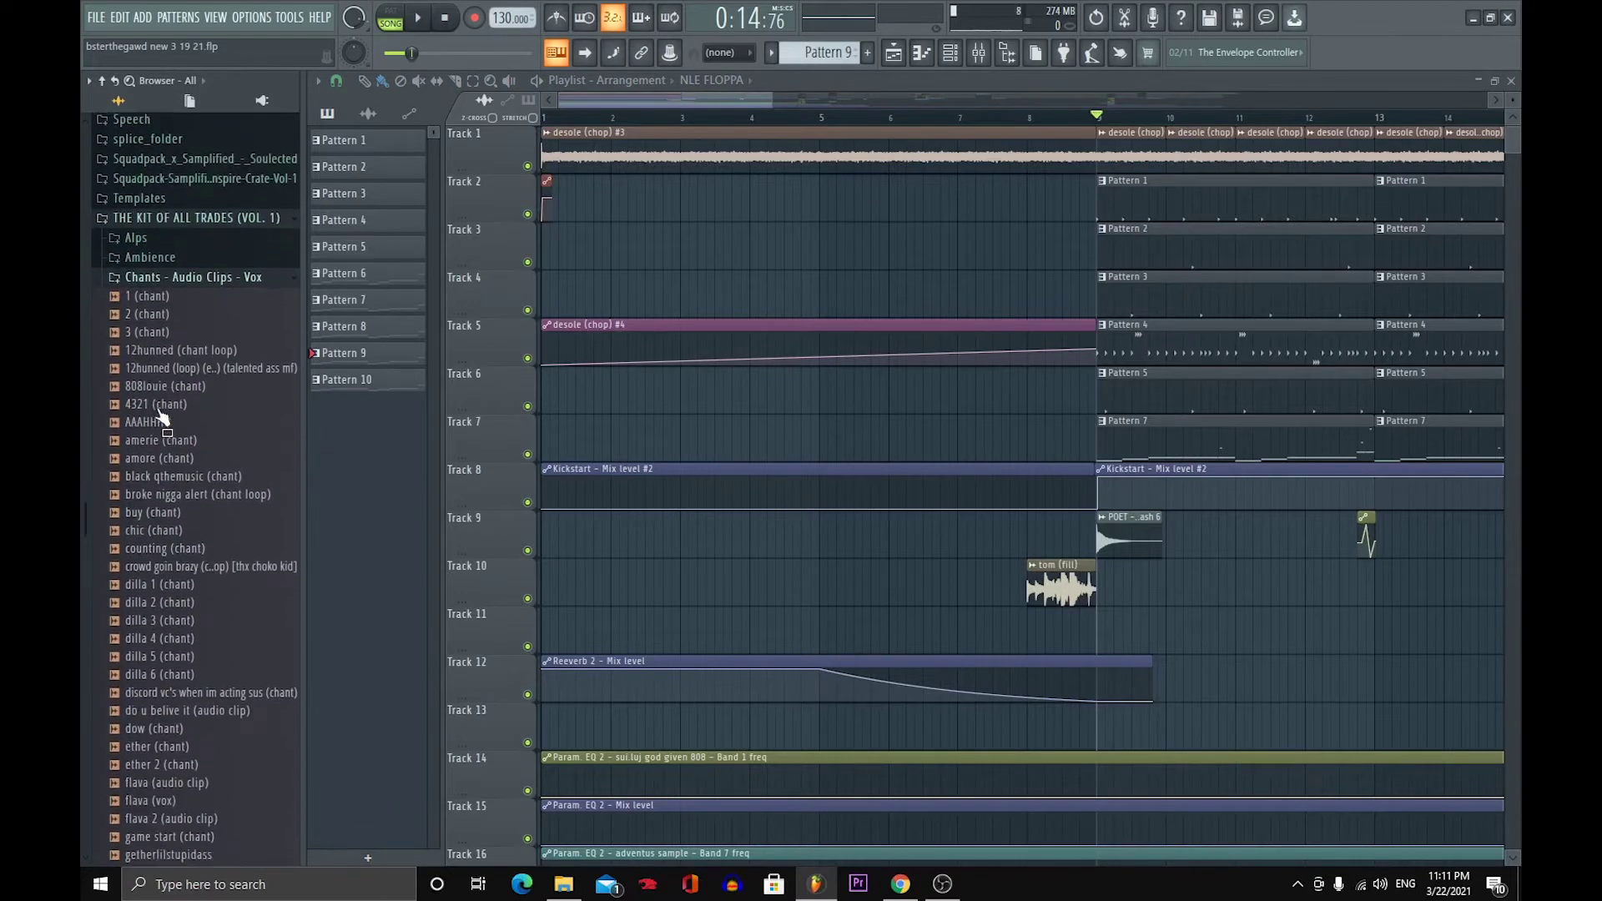
scroll(183, 484, up, 5)
click(187, 469)
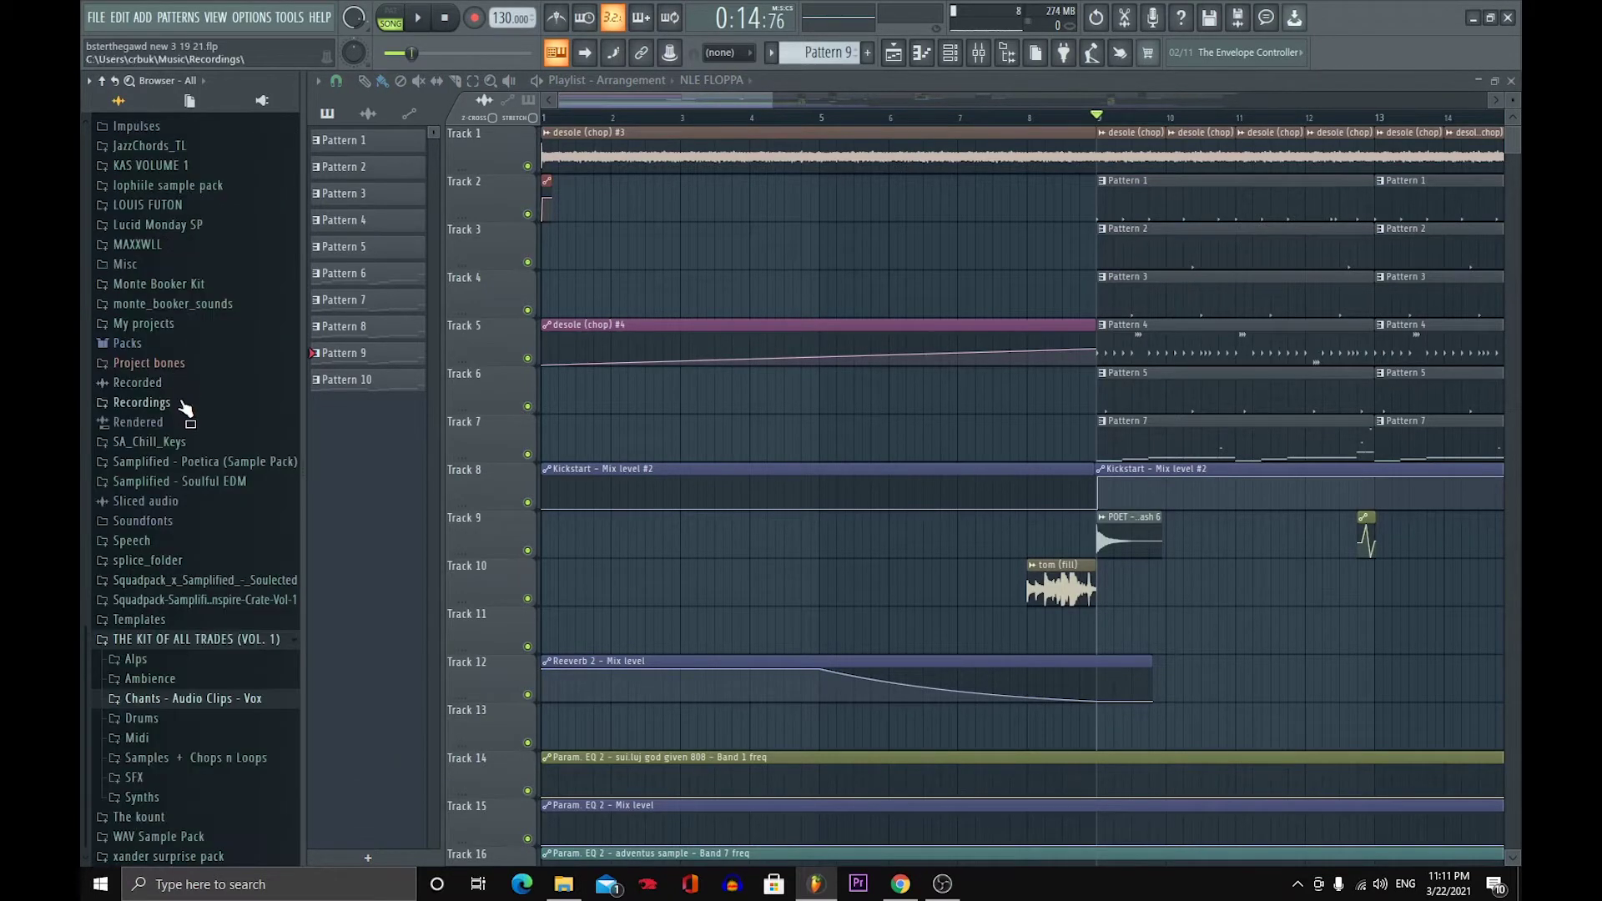
- Preview several samples in the kit's Samples + Chops n Loops folder, including miraculous (loop), and collapse the kit folder
click(167, 758)
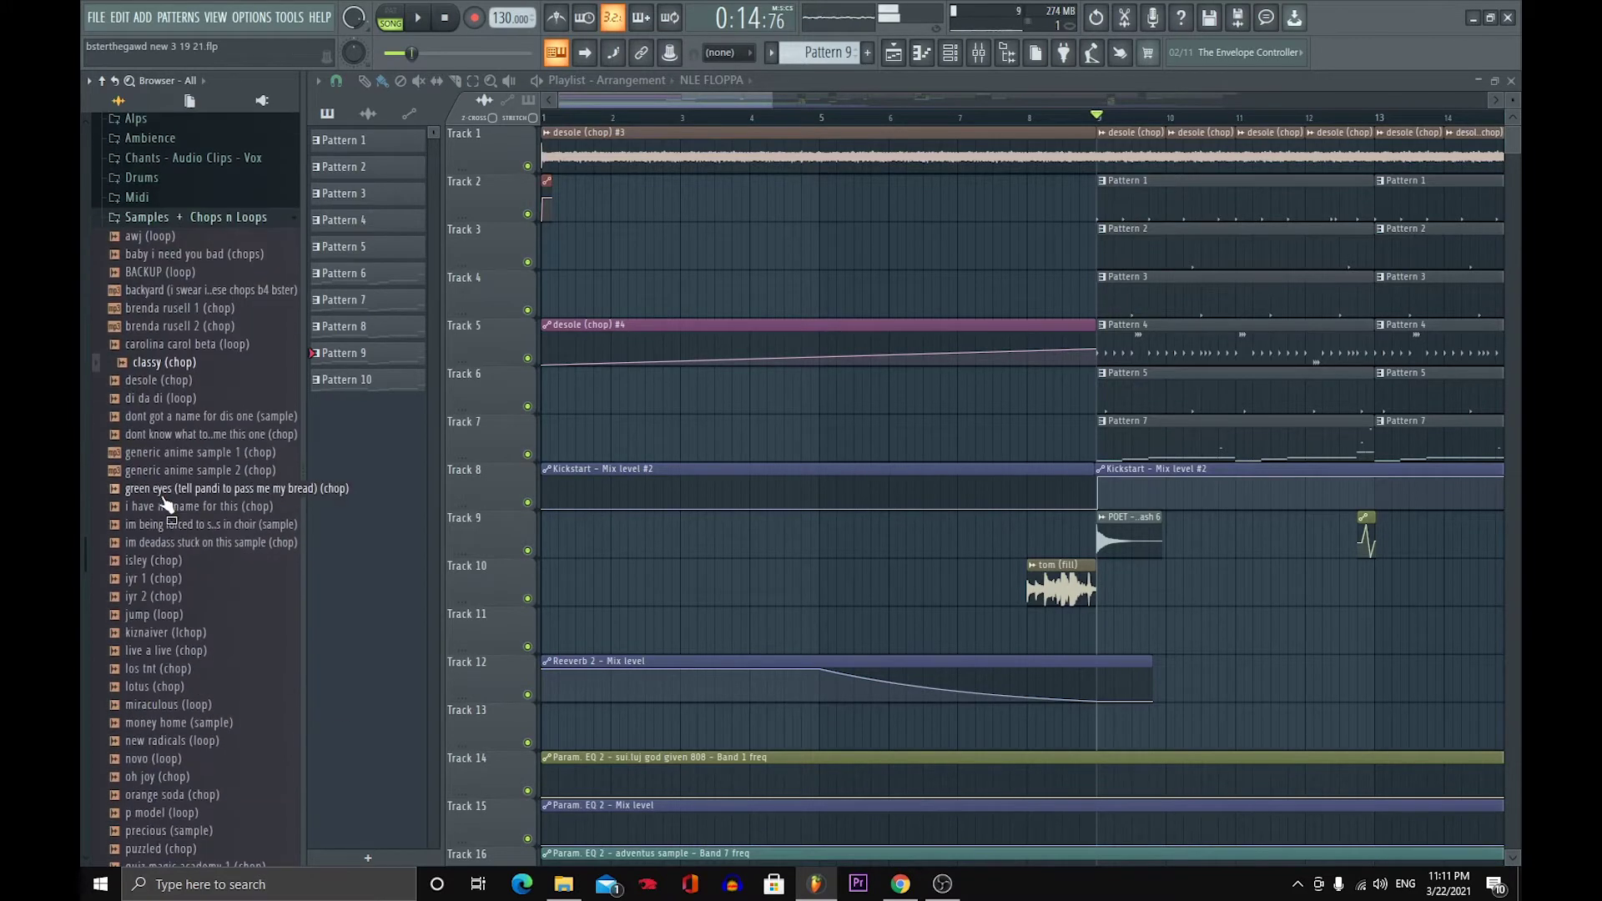
click(174, 564)
scroll(173, 570, down, 2)
click(171, 597)
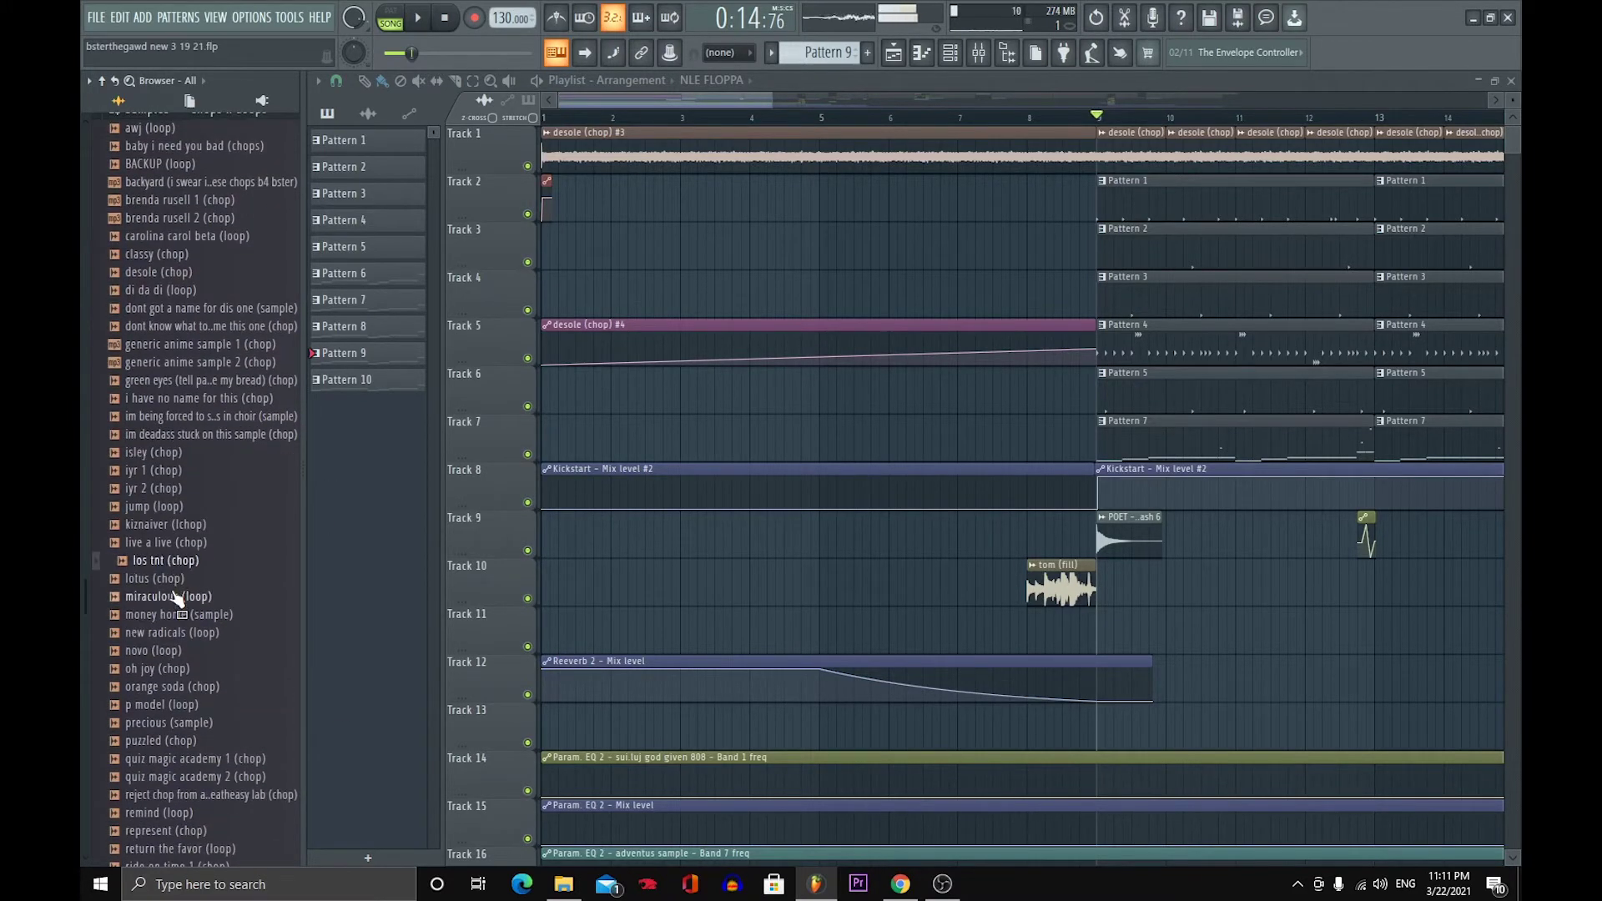
scroll(178, 596, down, 4)
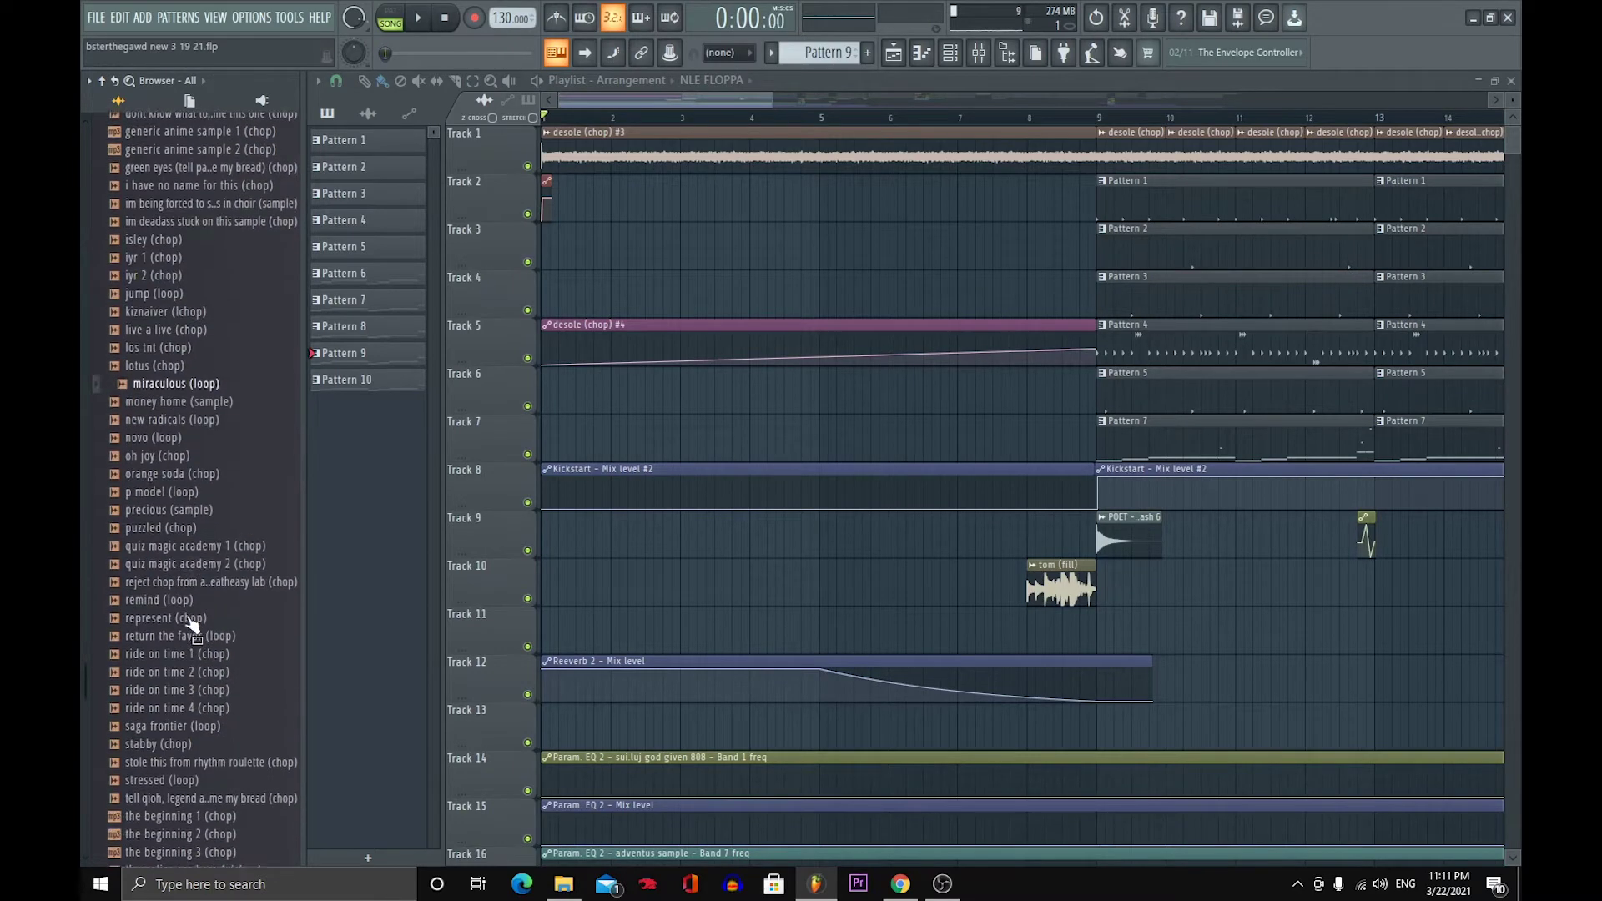
click(179, 545)
click(185, 582)
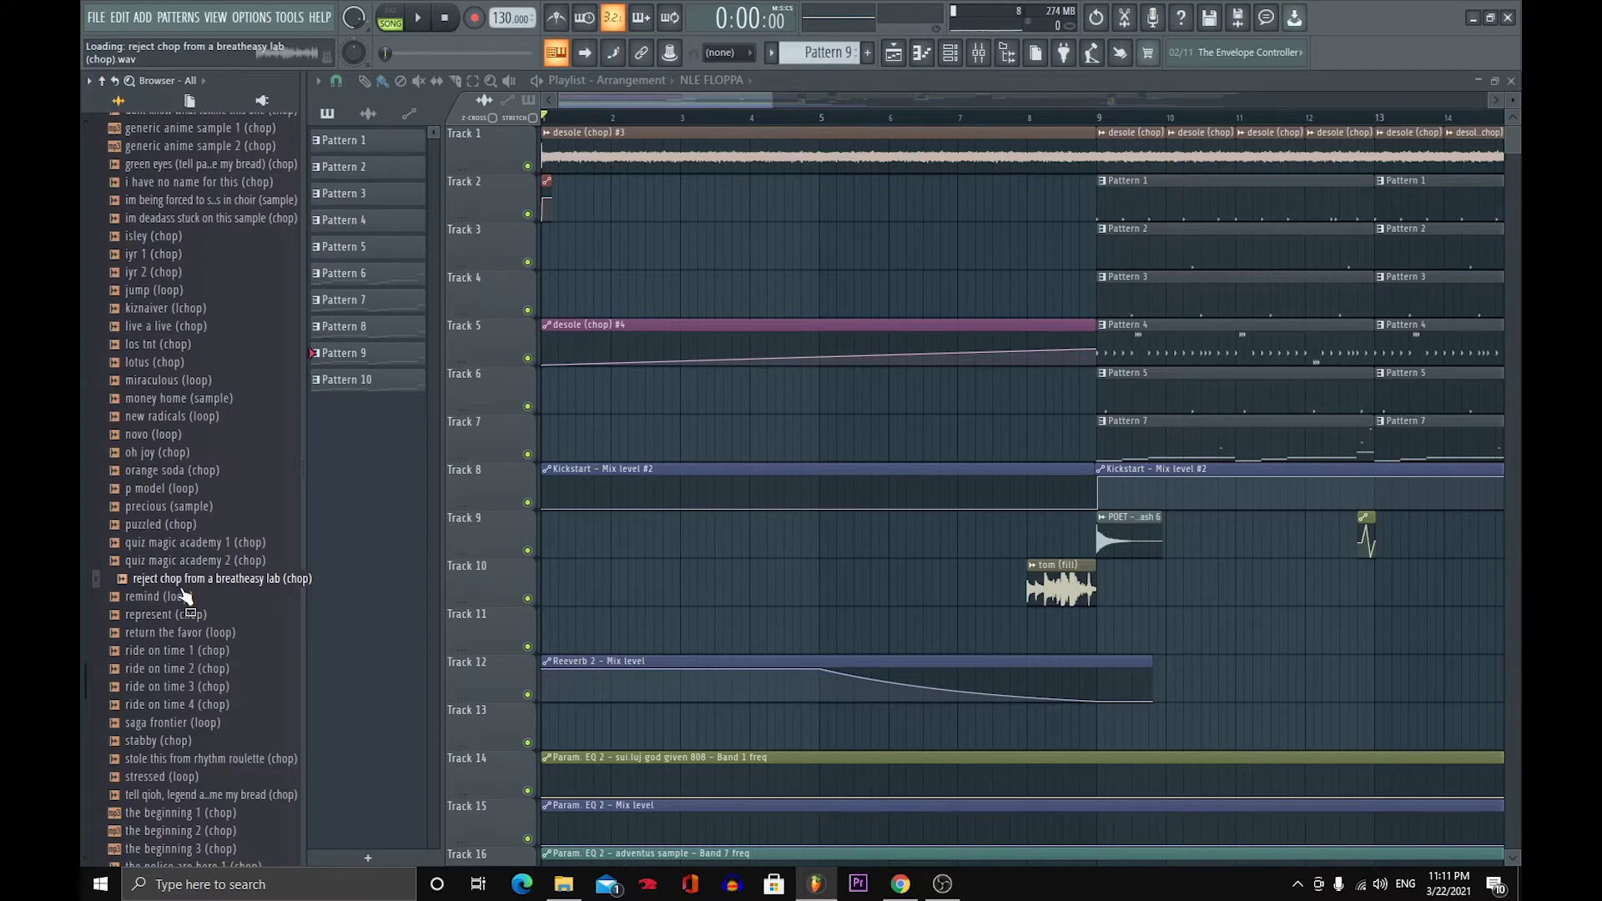
scroll(182, 593, up, 10)
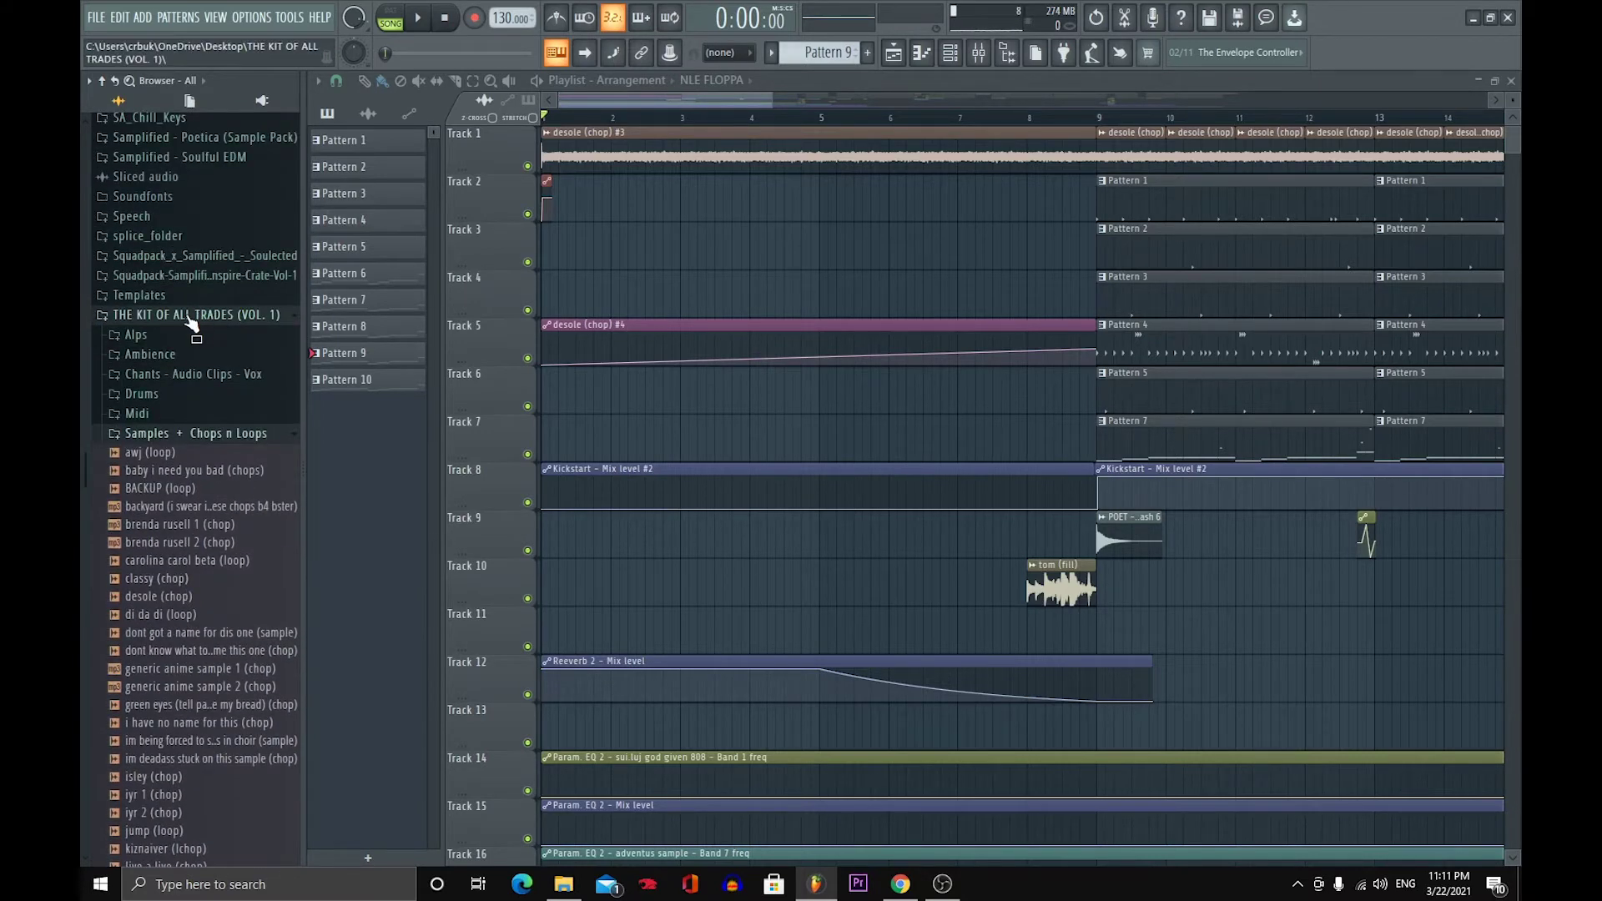
click(192, 317)
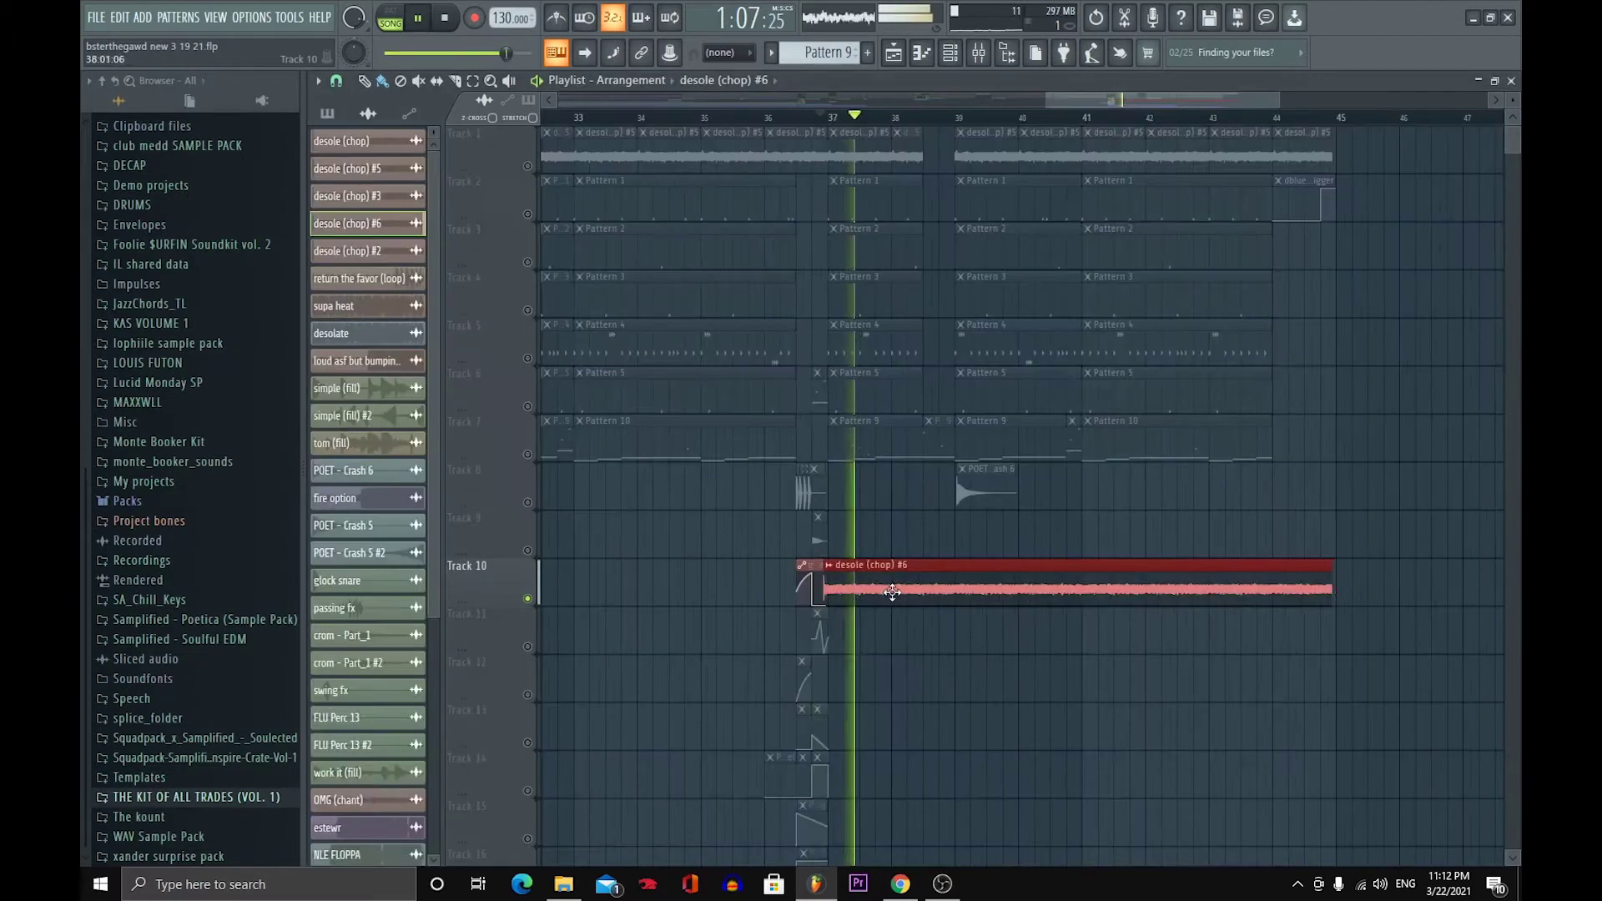
- Check the sample settings of the desole (chop) #6 clip on Track 10 and close them
click(826, 570)
scroll(926, 354, down, 8)
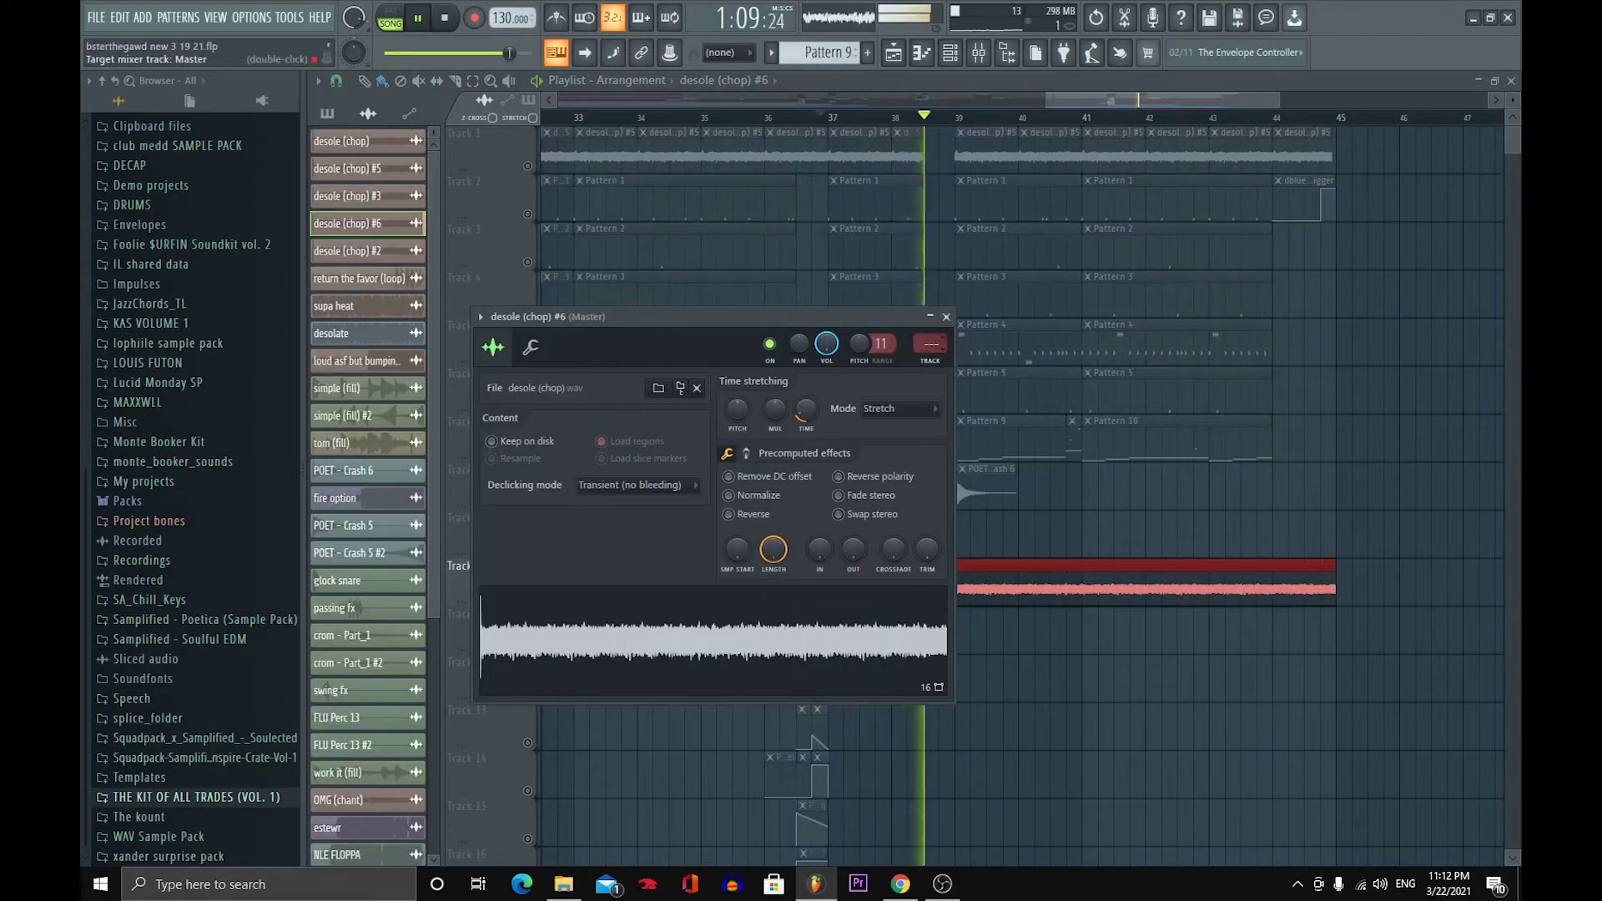
click(946, 318)
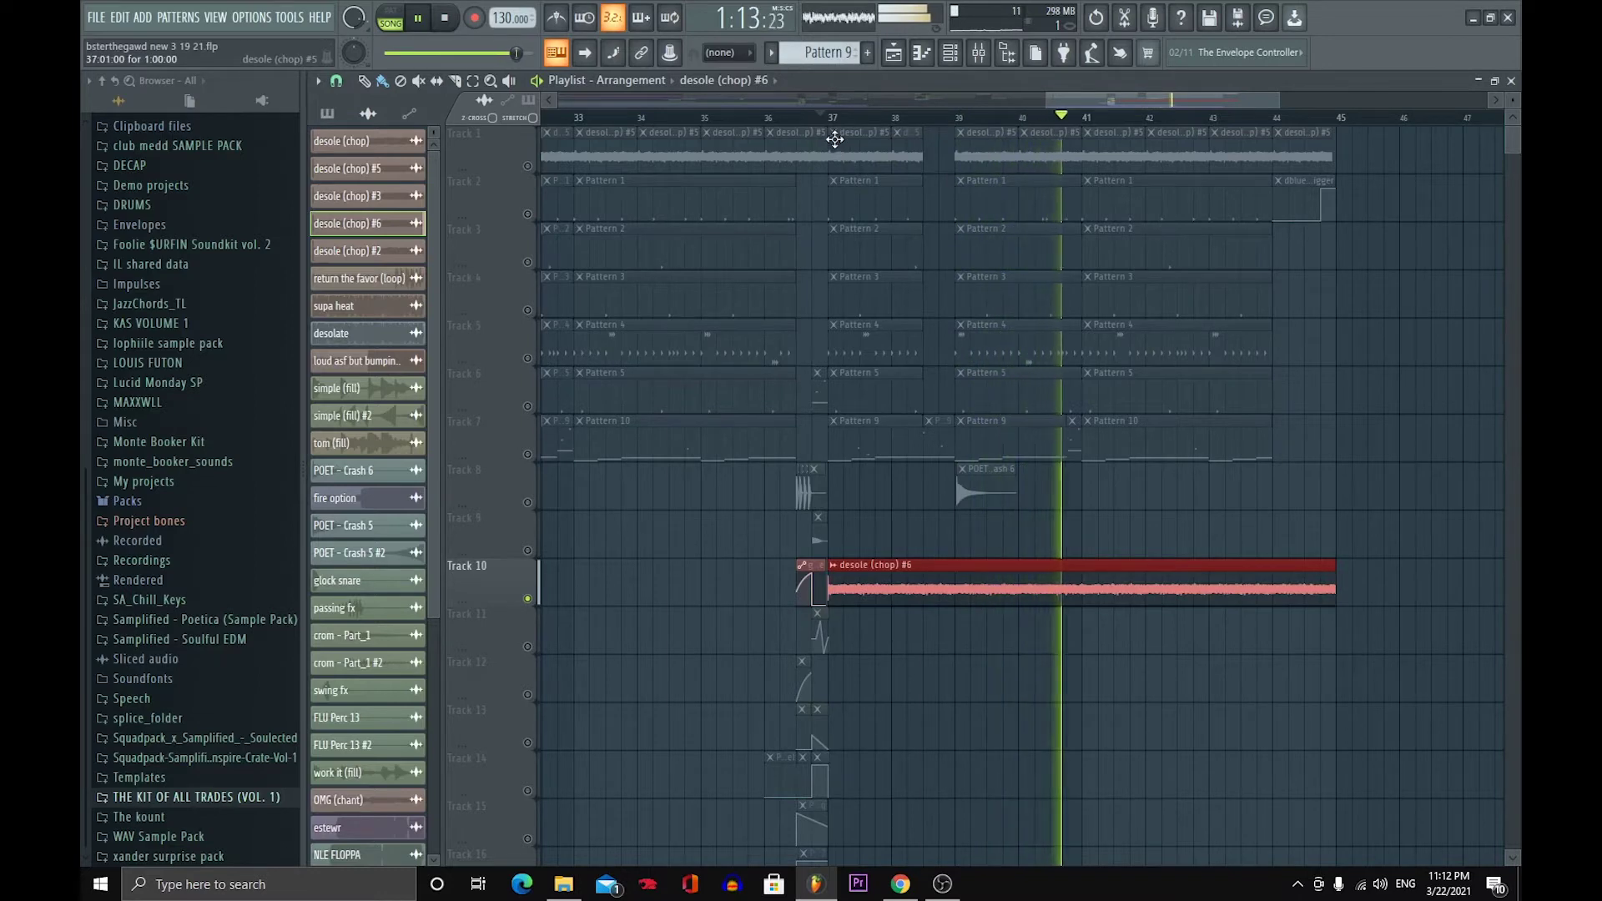
- Delete the desole (chop) #6 clip that starts at bar 37 on Track 10, stop playback and unsolo the track
right_click(911, 568)
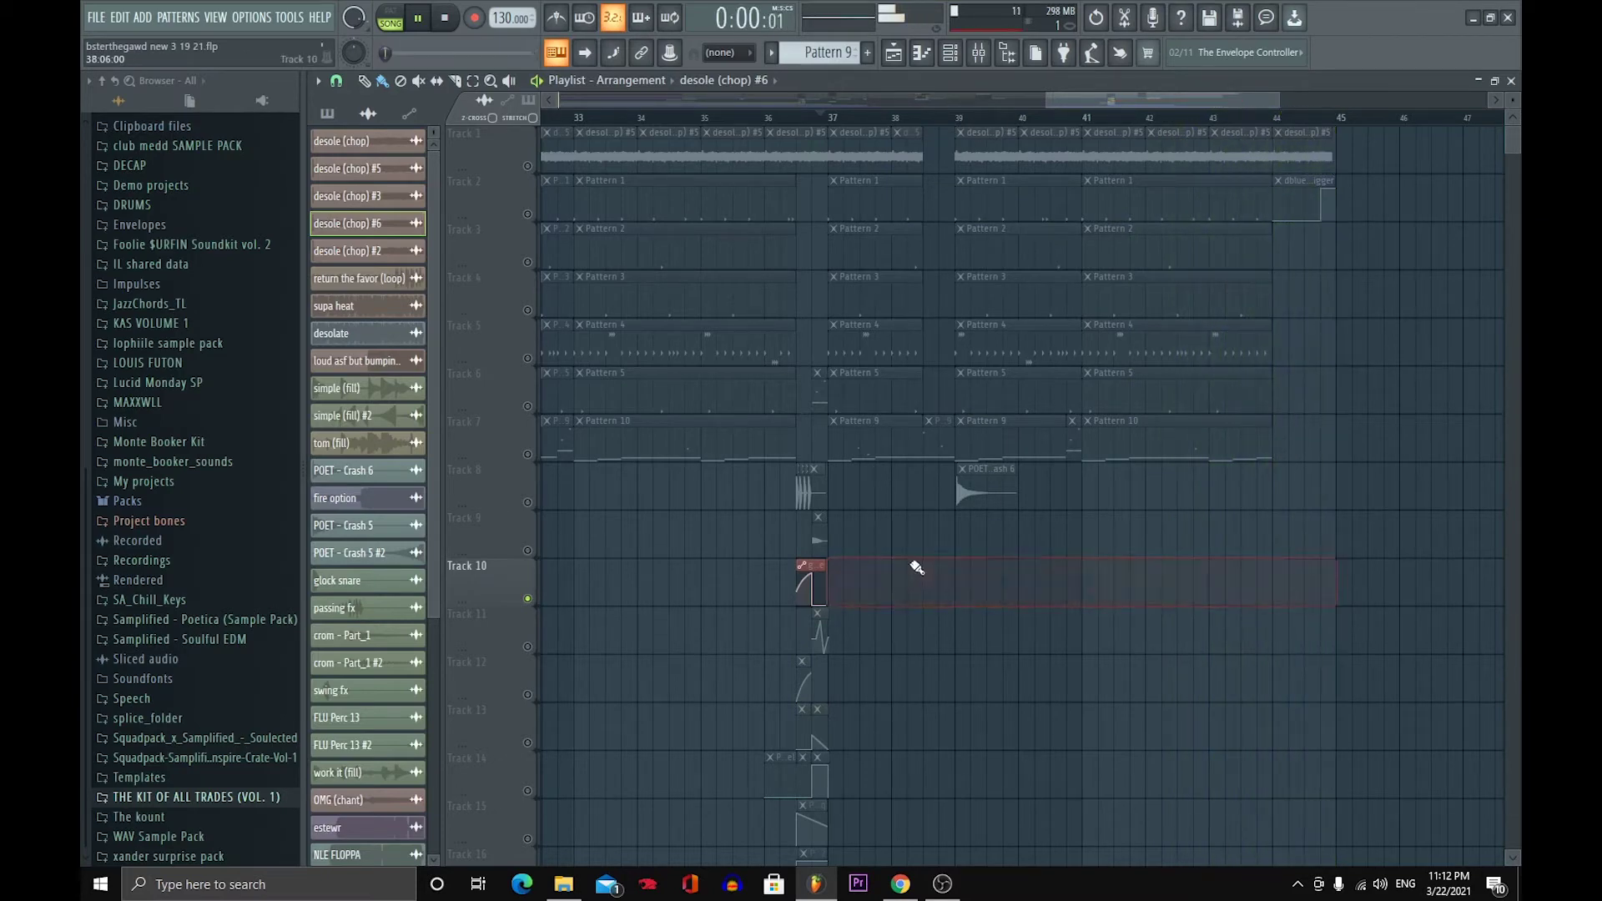
key(space)
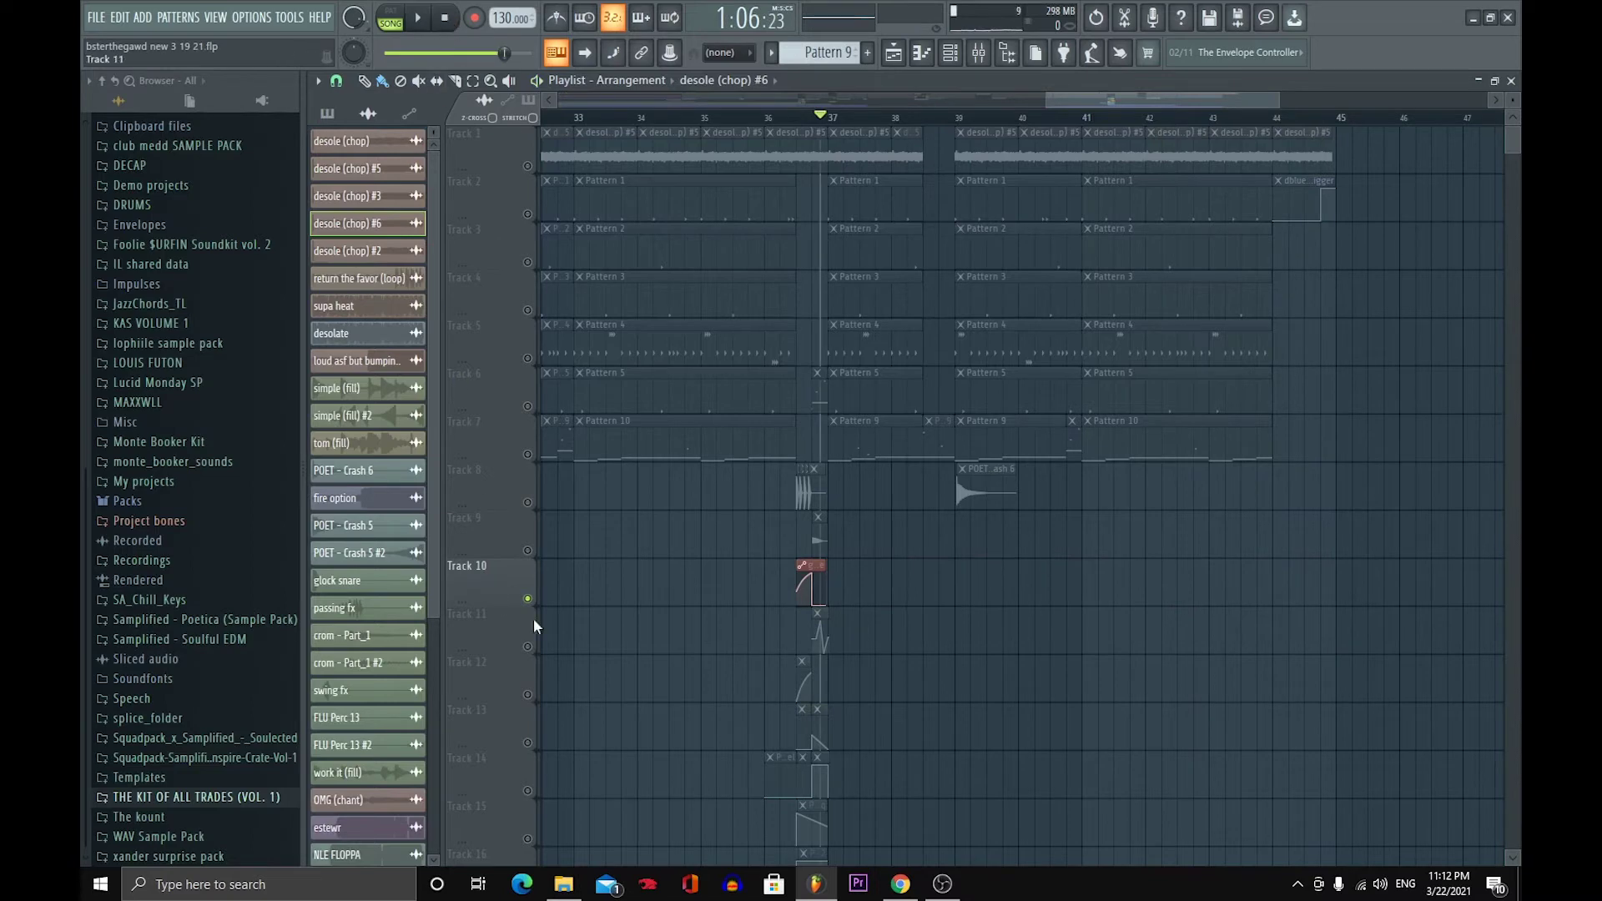
right_click(529, 599)
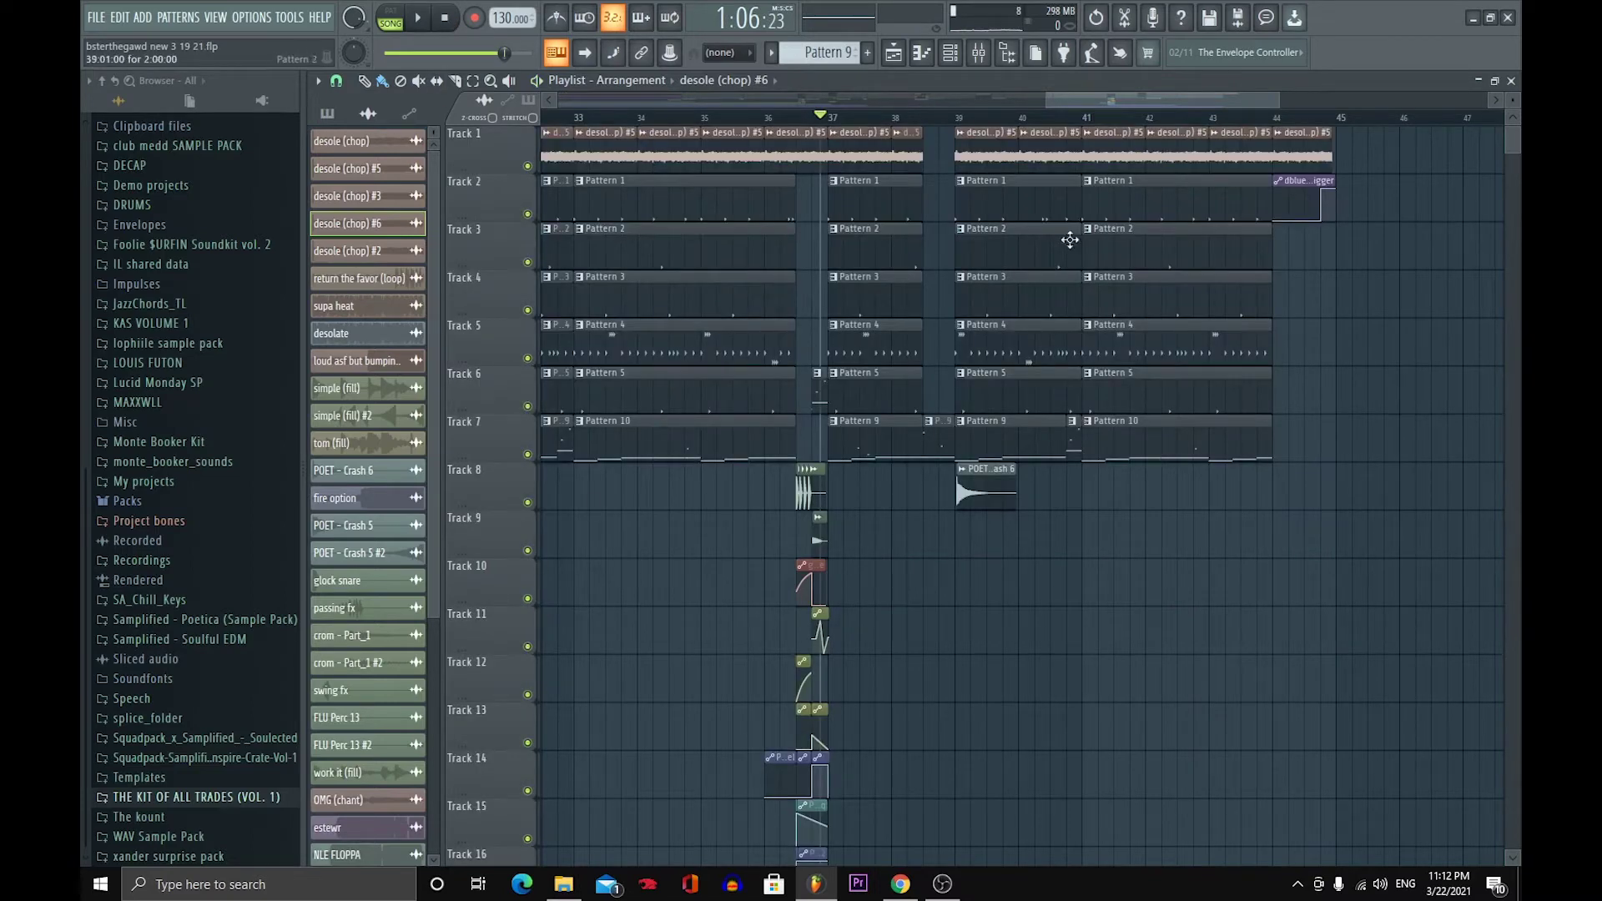
- Solo Track 1 and audition its desole (chop) clips from bar 9 of the arrangement
drag(1102, 102, 596, 155)
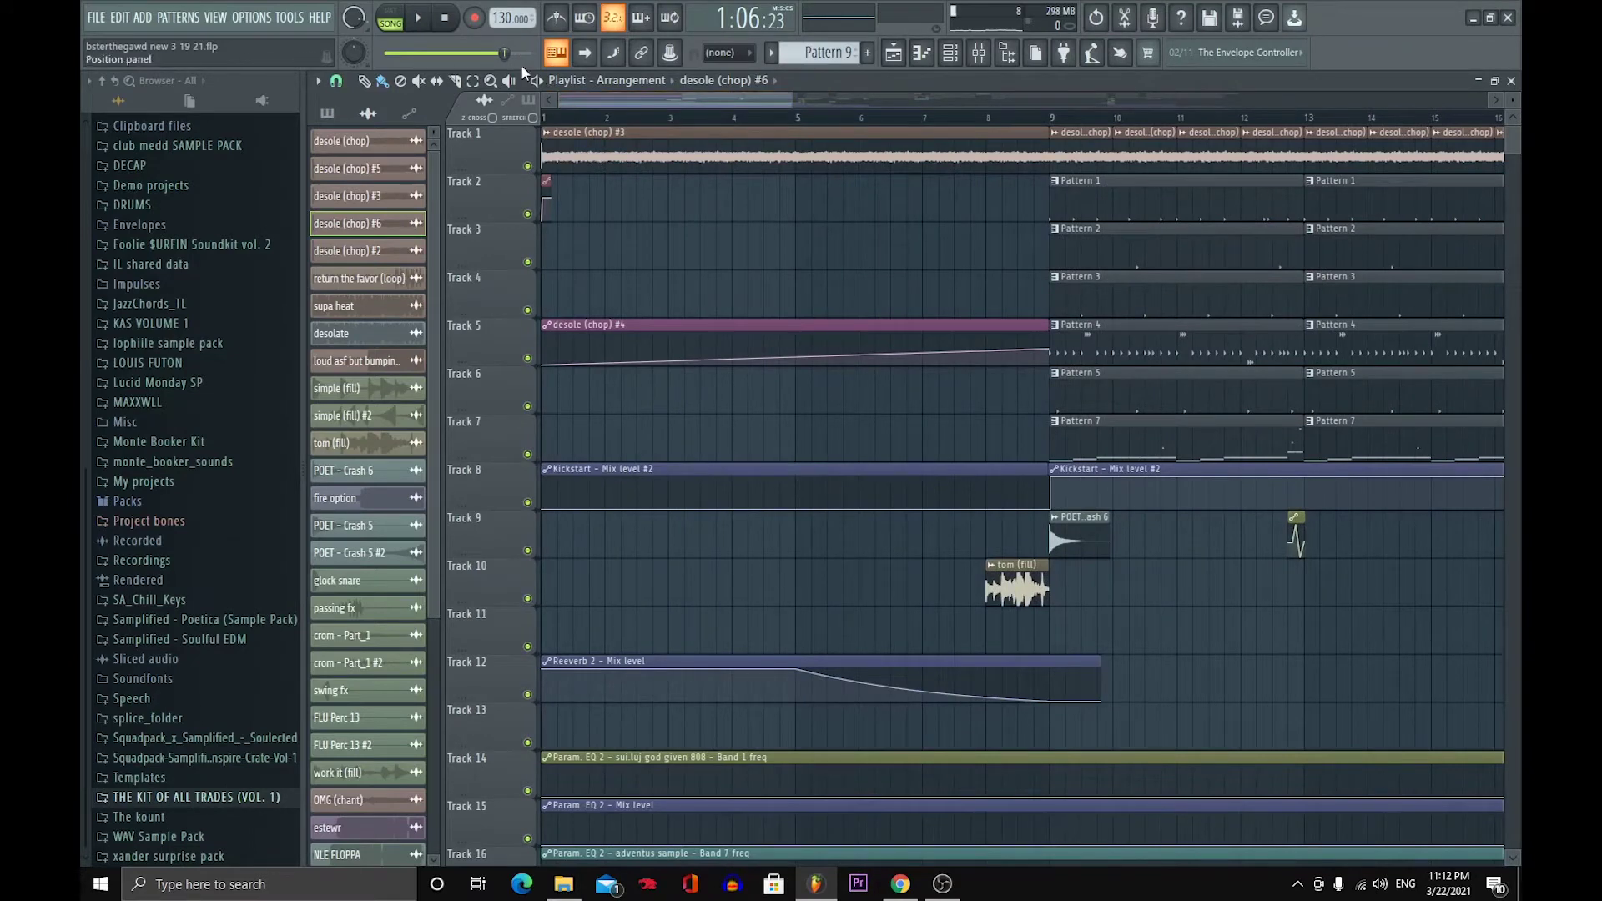
drag(792, 101, 893, 132)
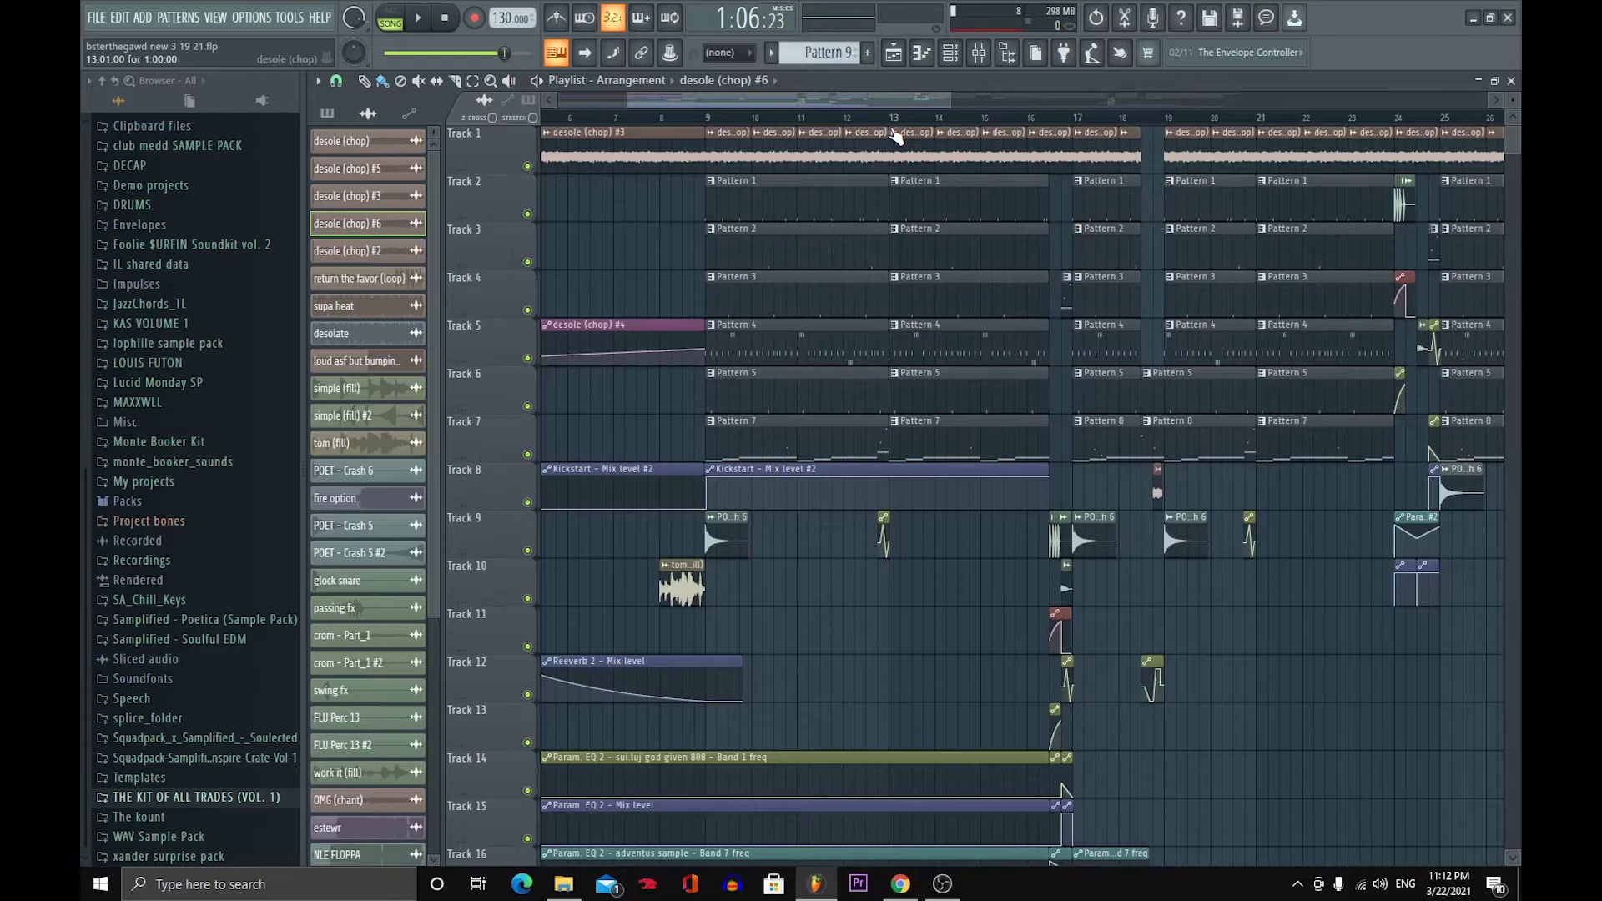
mouse_move(946, 106)
mouse_down()
mouse_move(826, 102)
mouse_move(824, 146)
mouse_move(626, 203)
mouse_move(777, 196)
mouse_up()
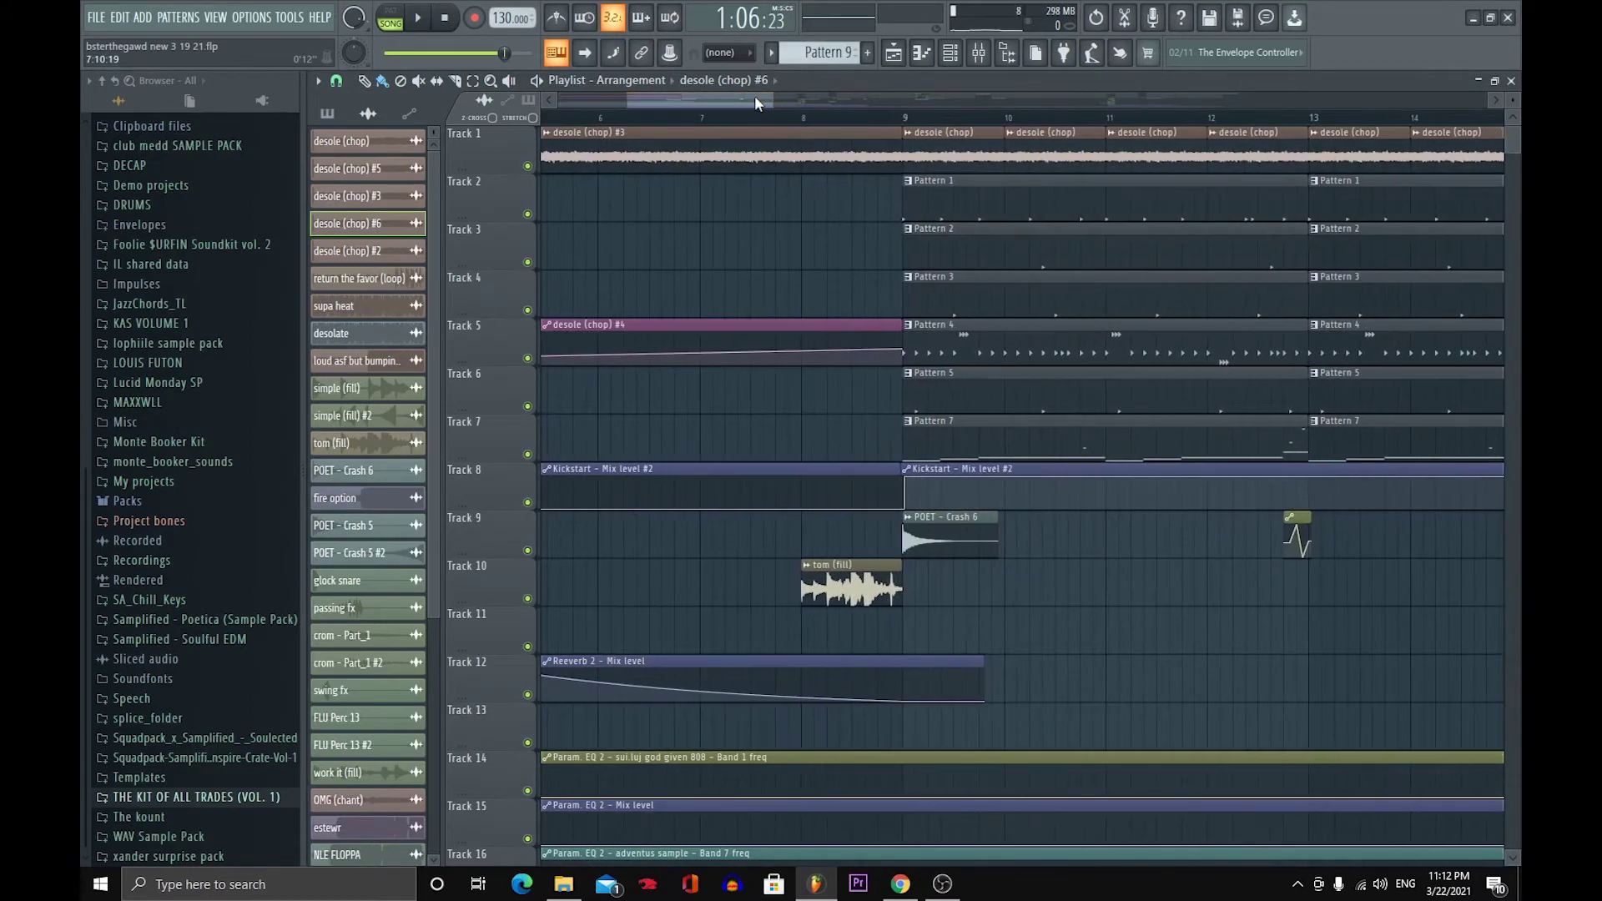
drag(757, 104, 788, 103)
right_click(530, 170)
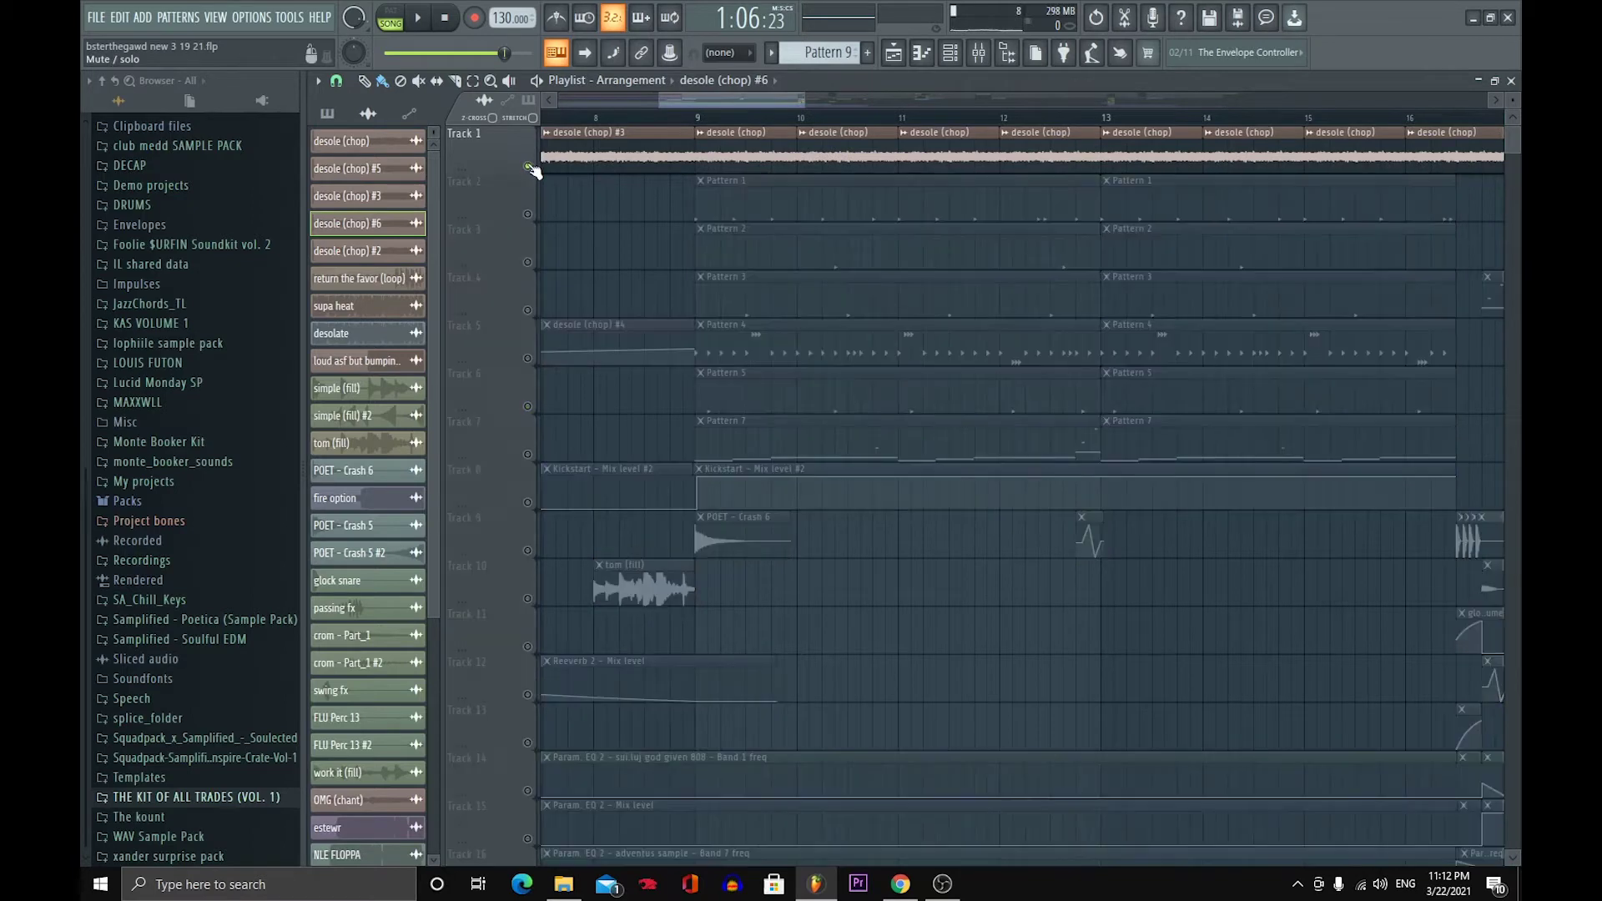
click(693, 117)
click(696, 118)
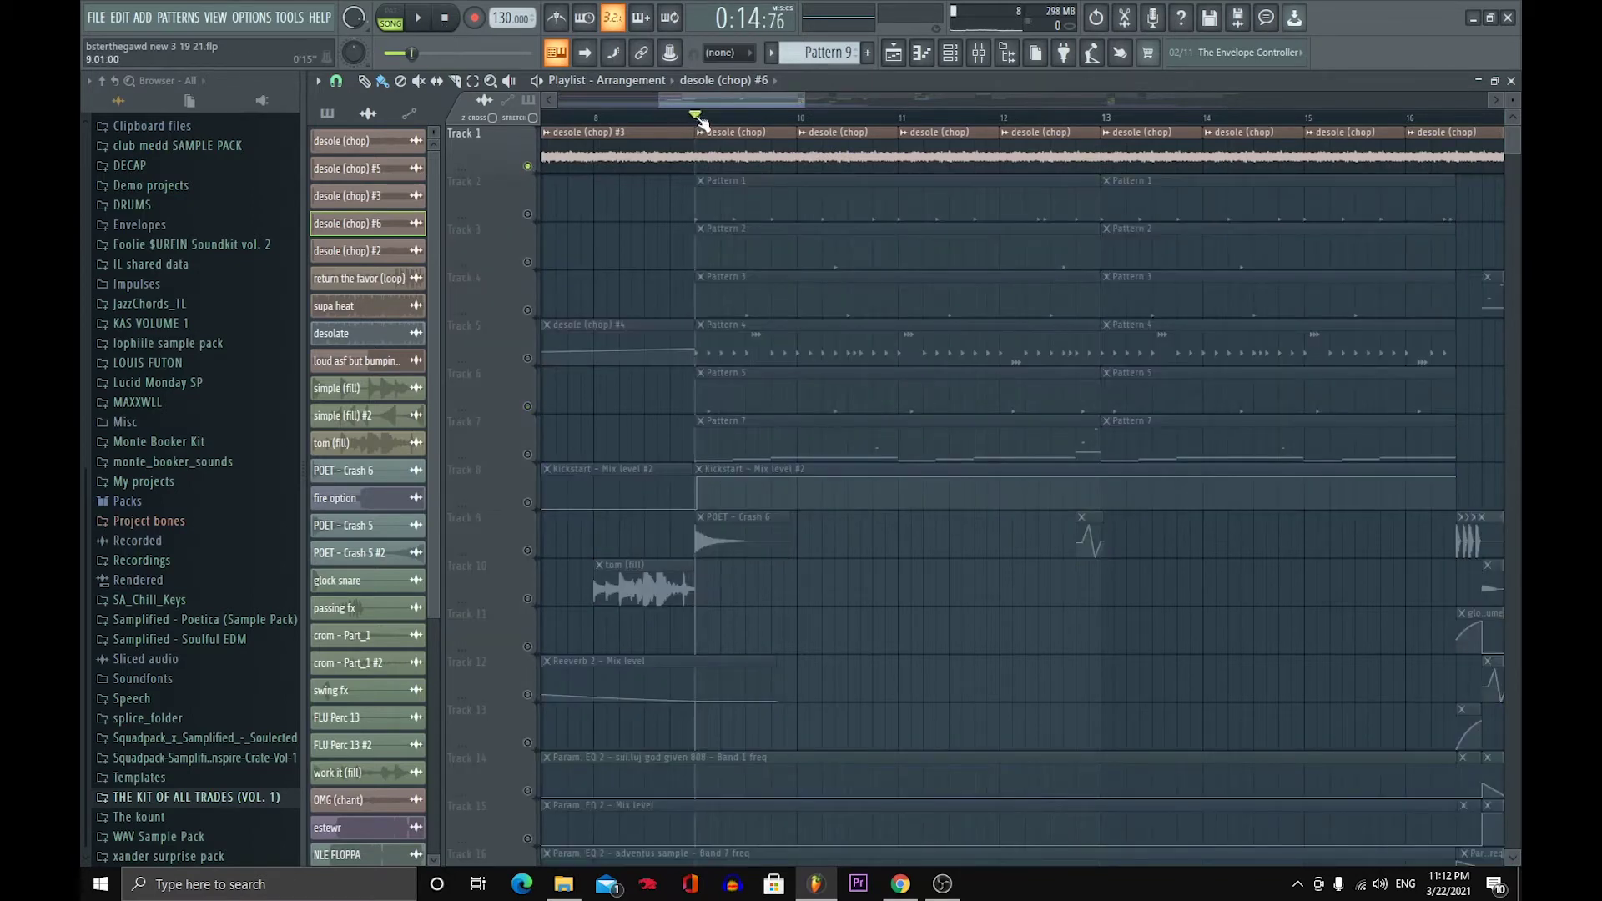
click(430, 23)
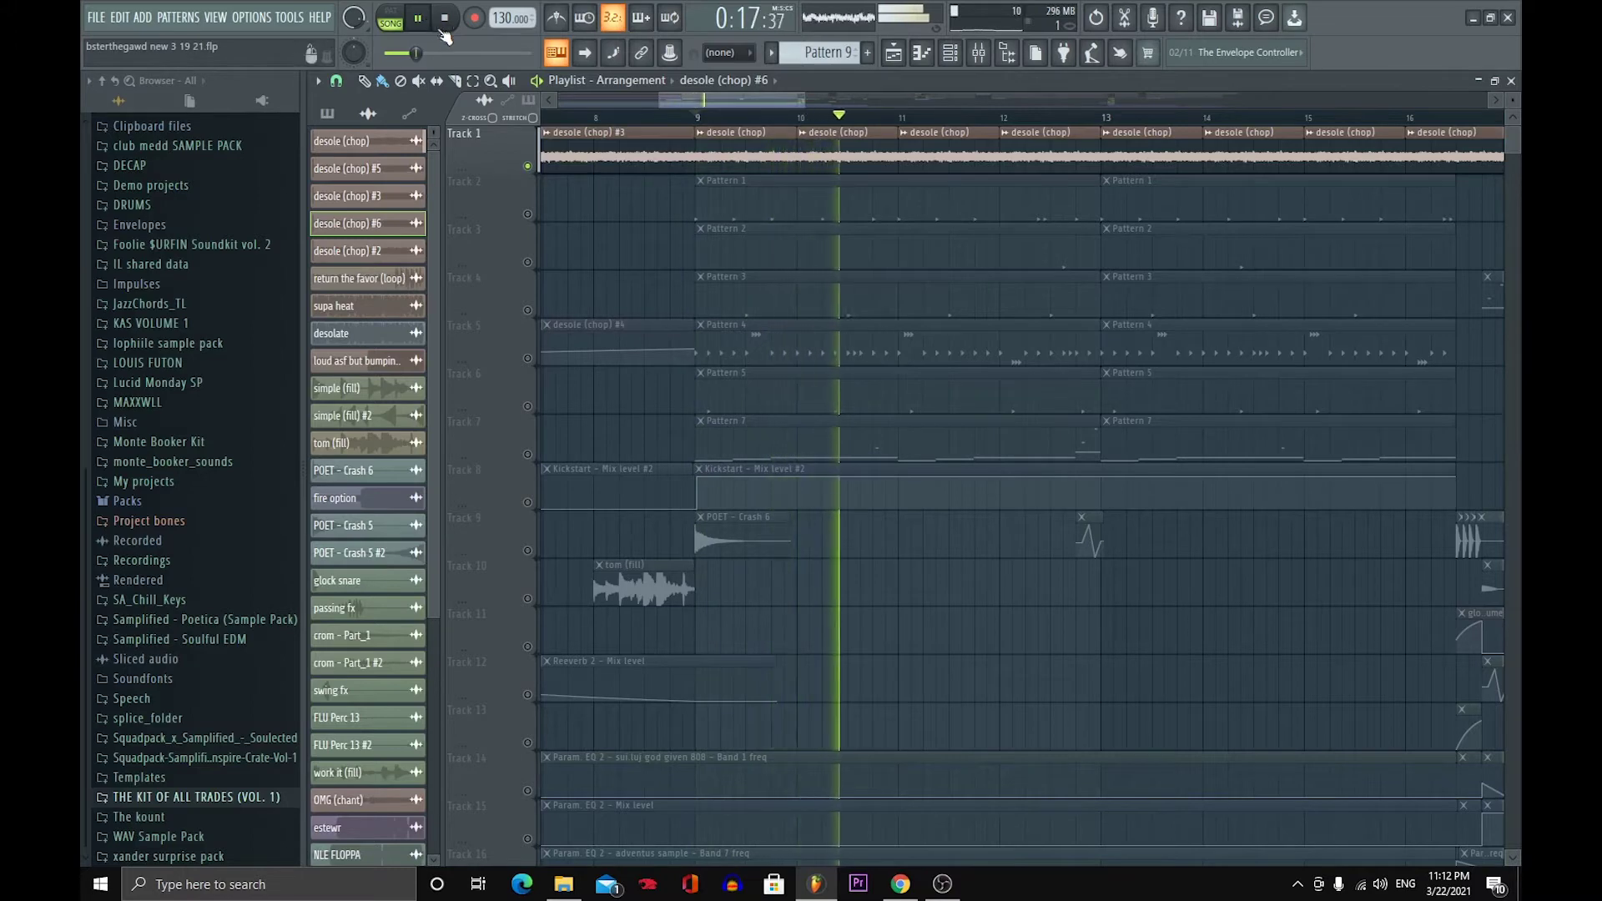
click(528, 166)
key(space)
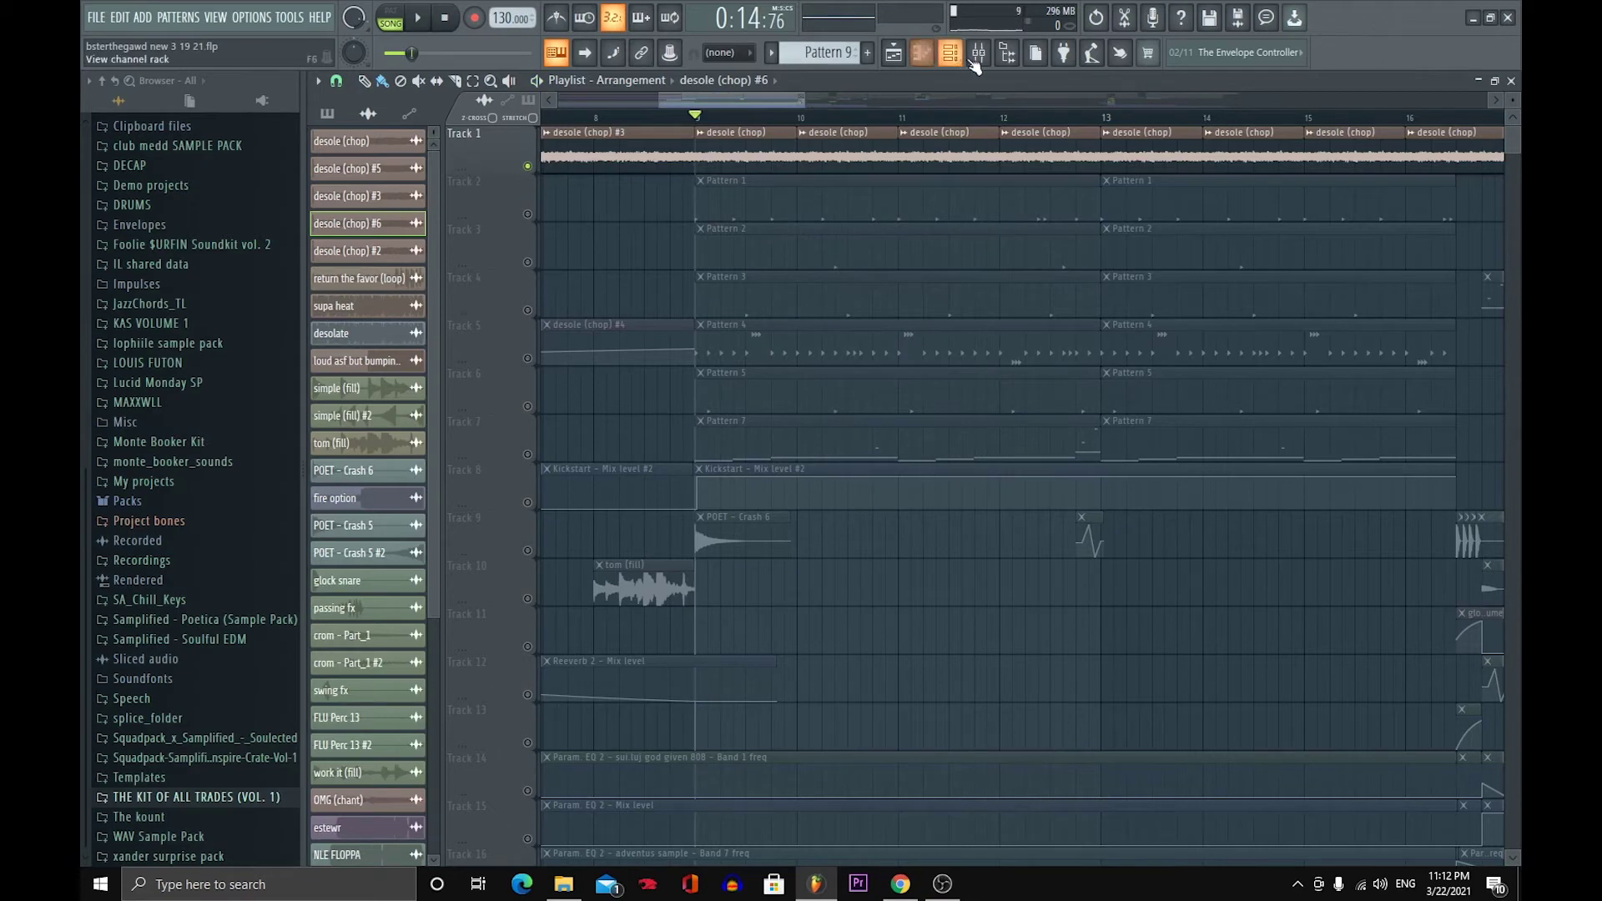
- Check the sample settings of a desole (chop) clip on Track 1 and show the adventus sample track in the mixer
double_click(955, 146)
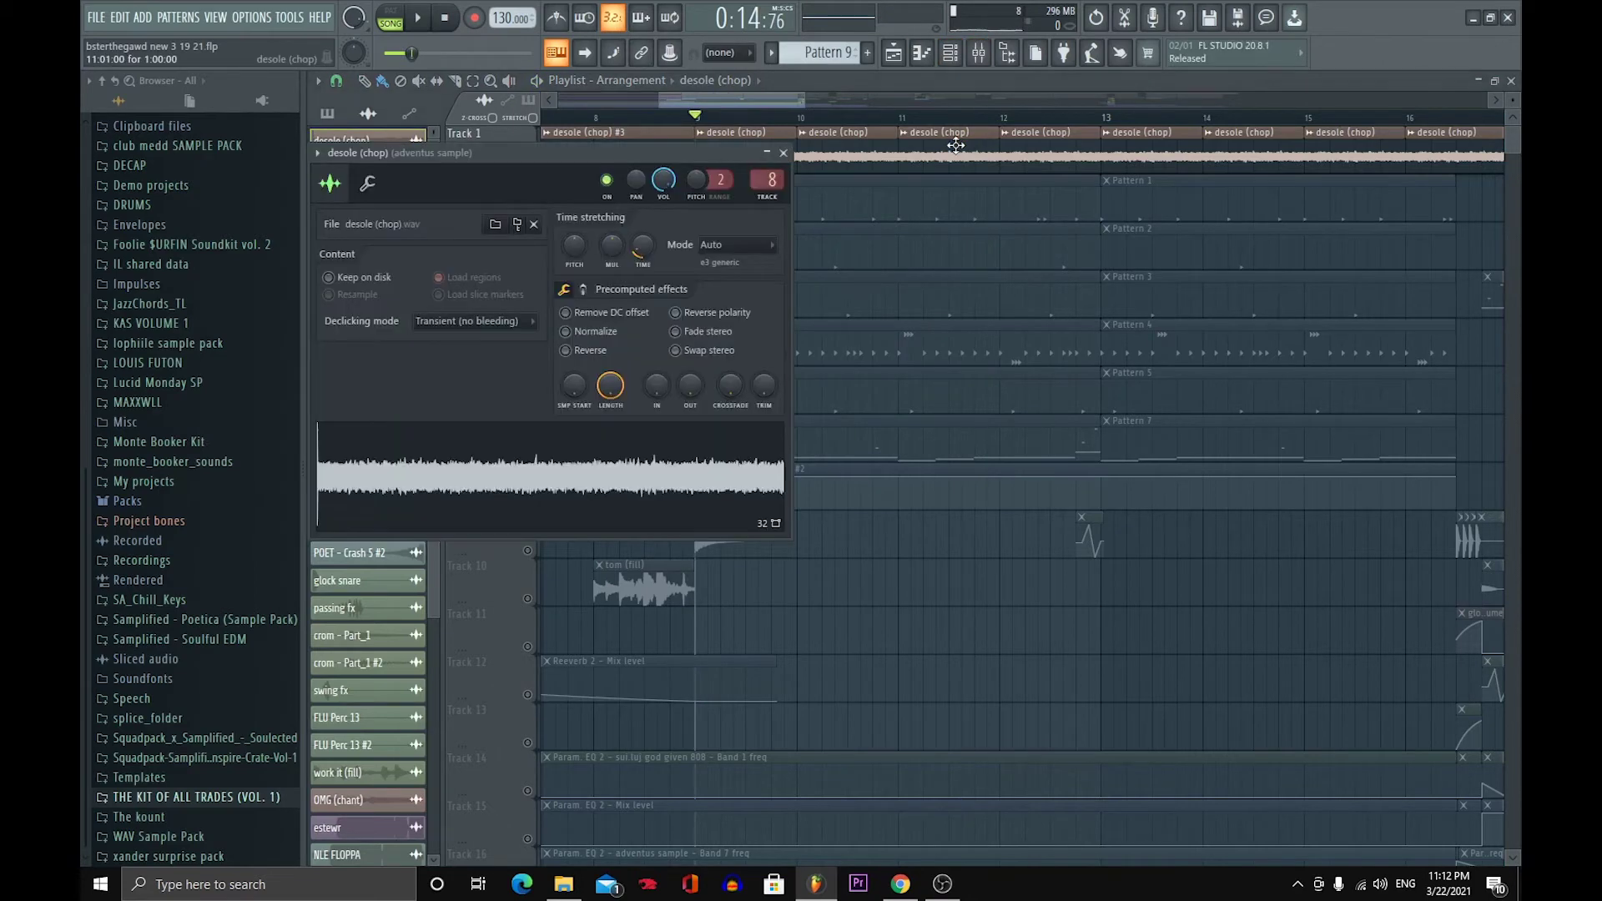
click(783, 153)
click(972, 57)
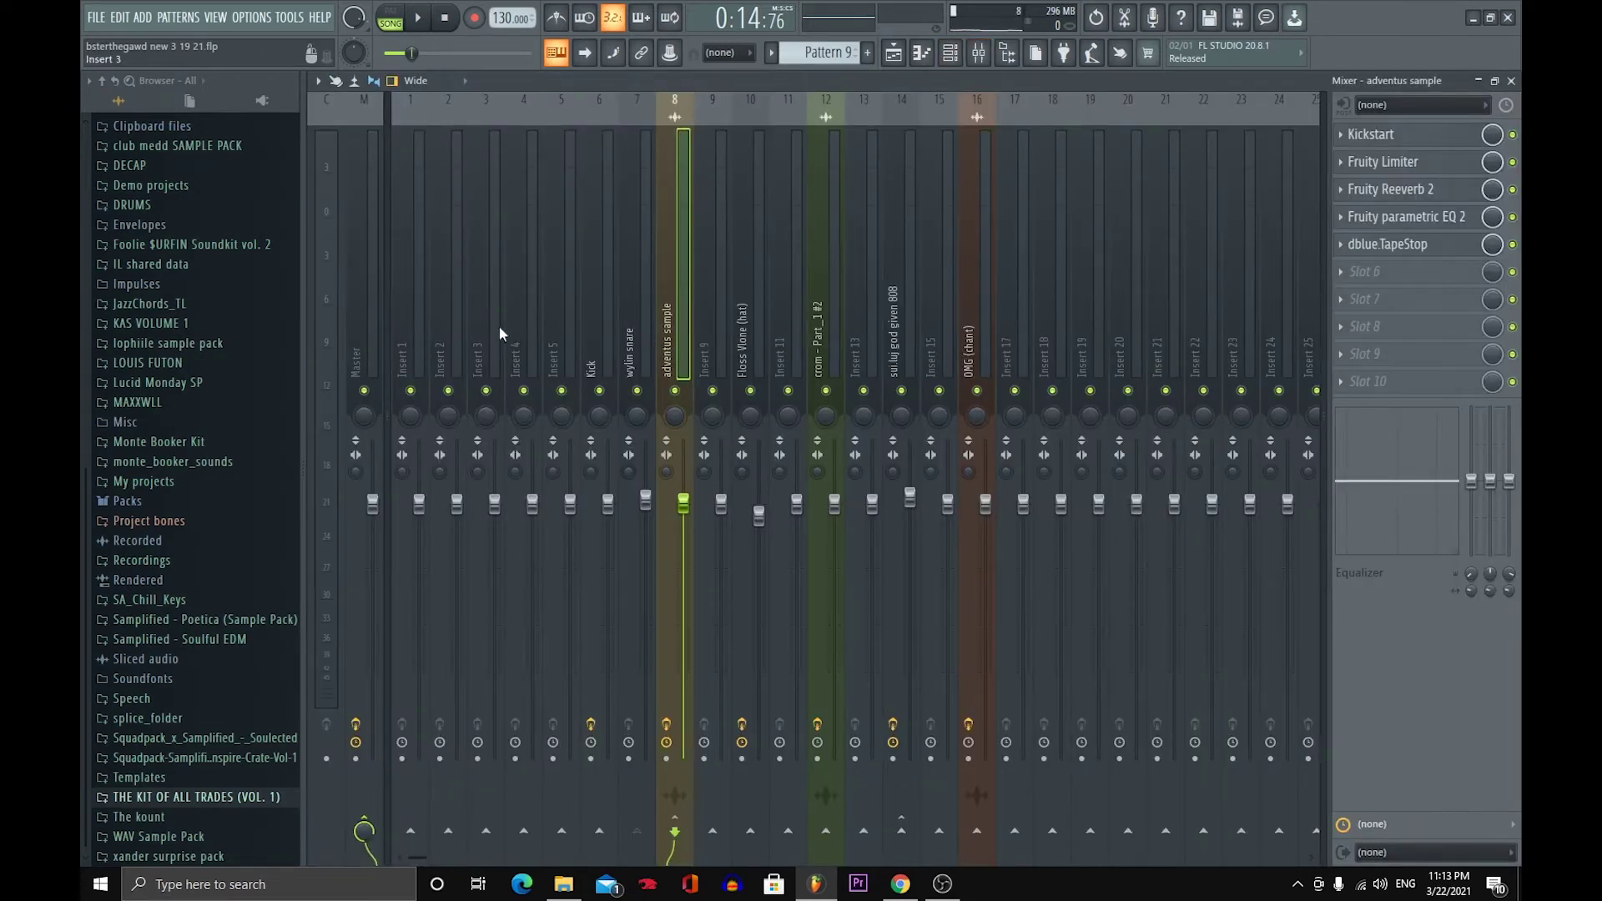
click(367, 317)
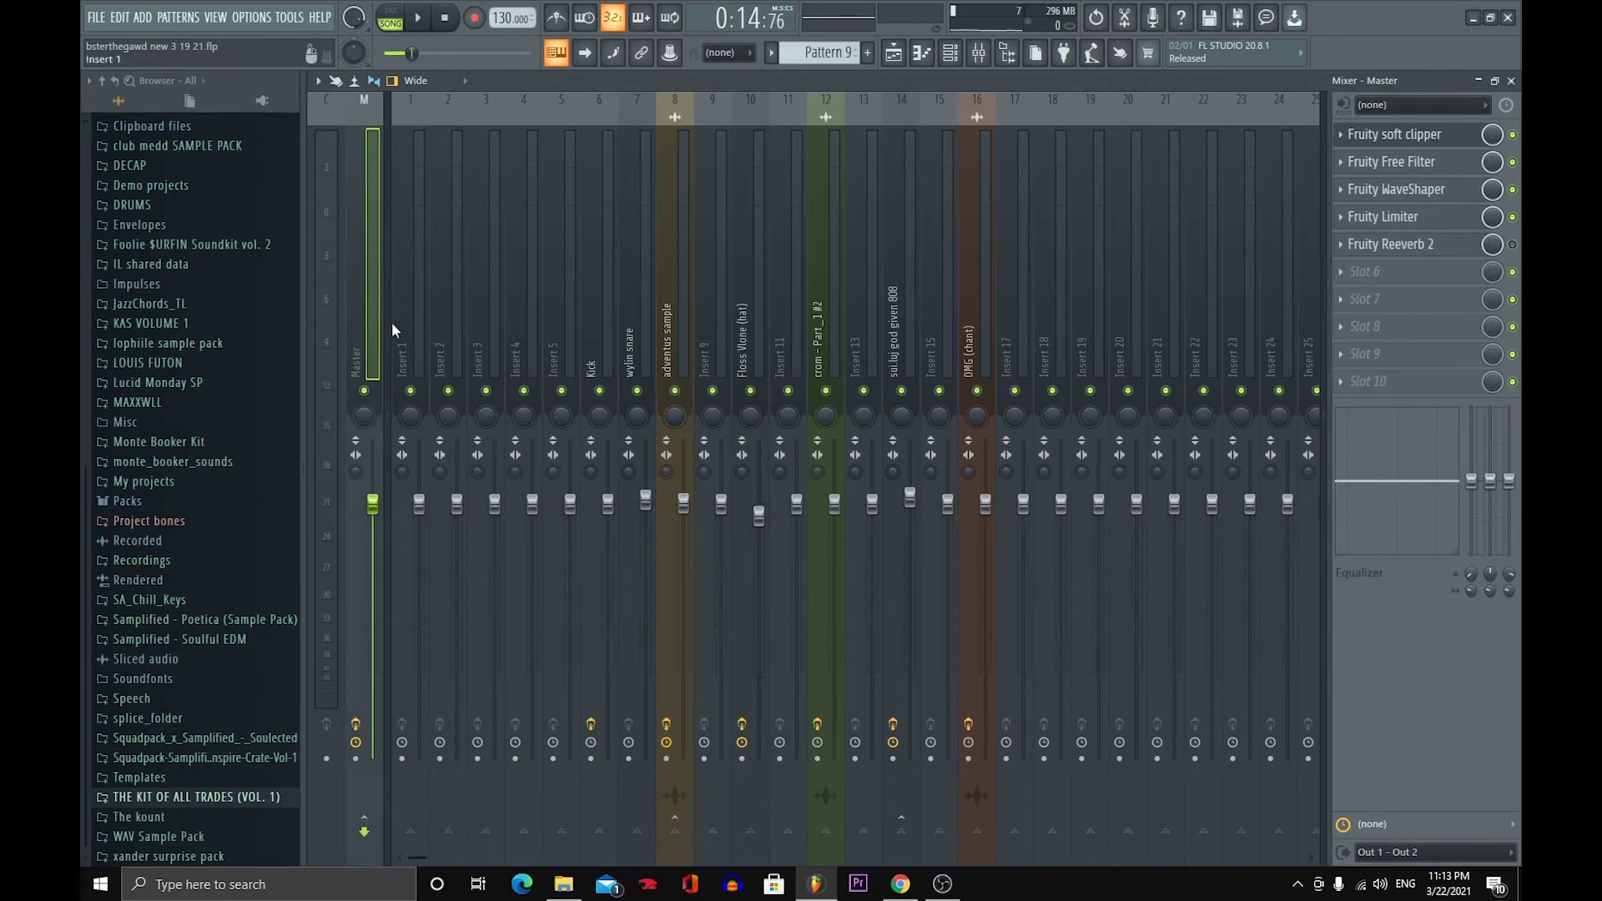
click(668, 347)
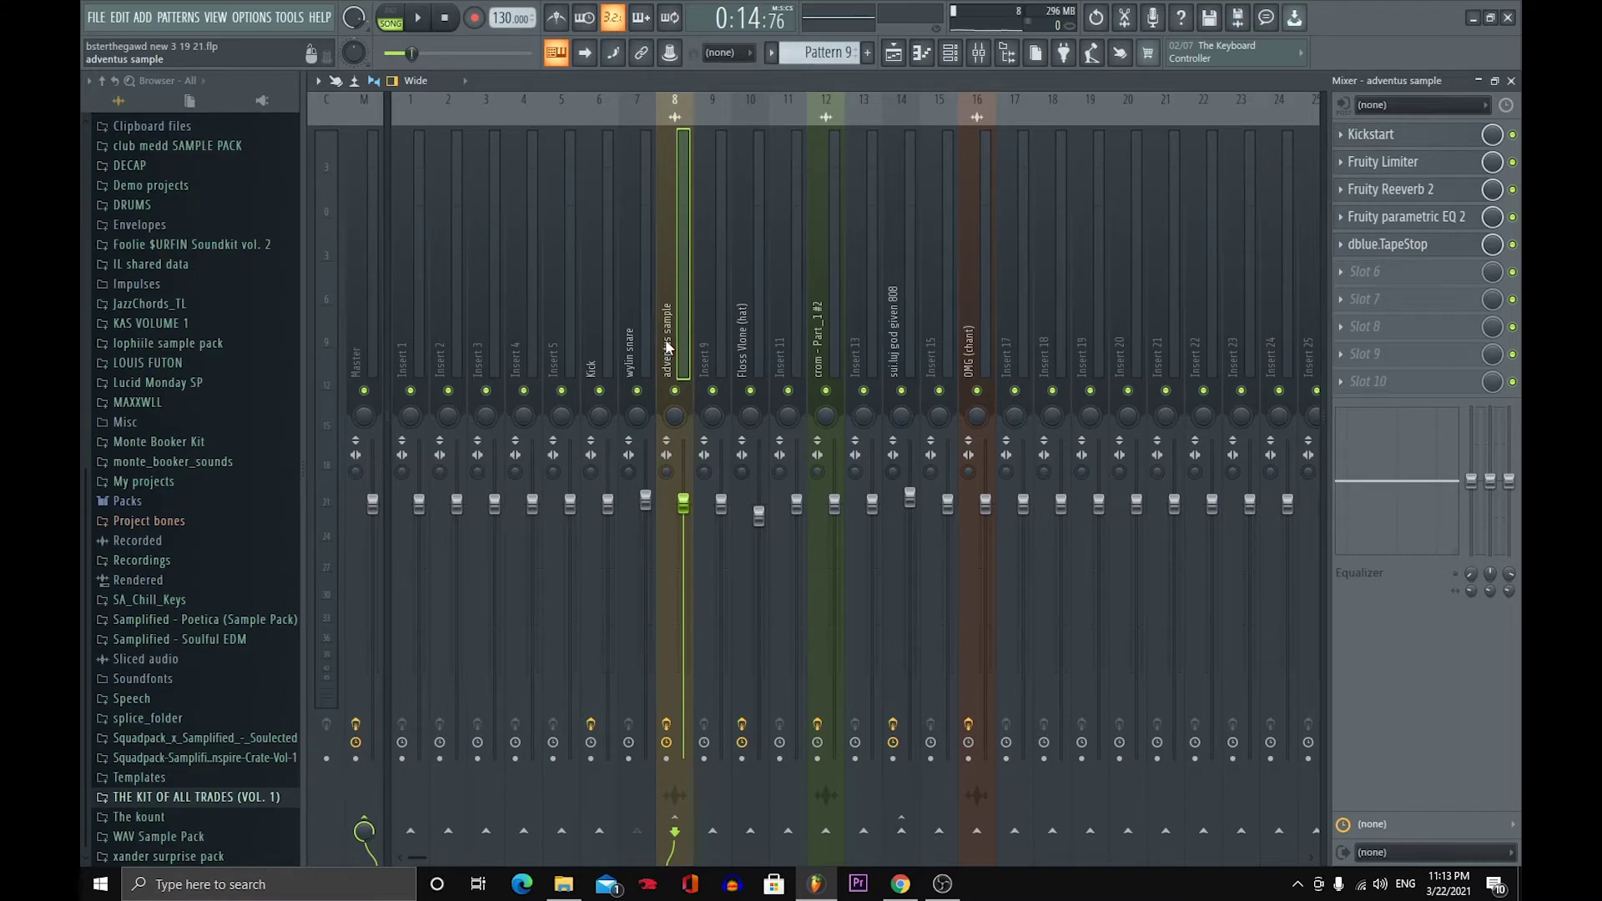
- Inspect the Fruity parametric EQ 2, Kickstart and Fruity Limiter settings on the adventus sample mixer track, closing each plugin
click(1391, 218)
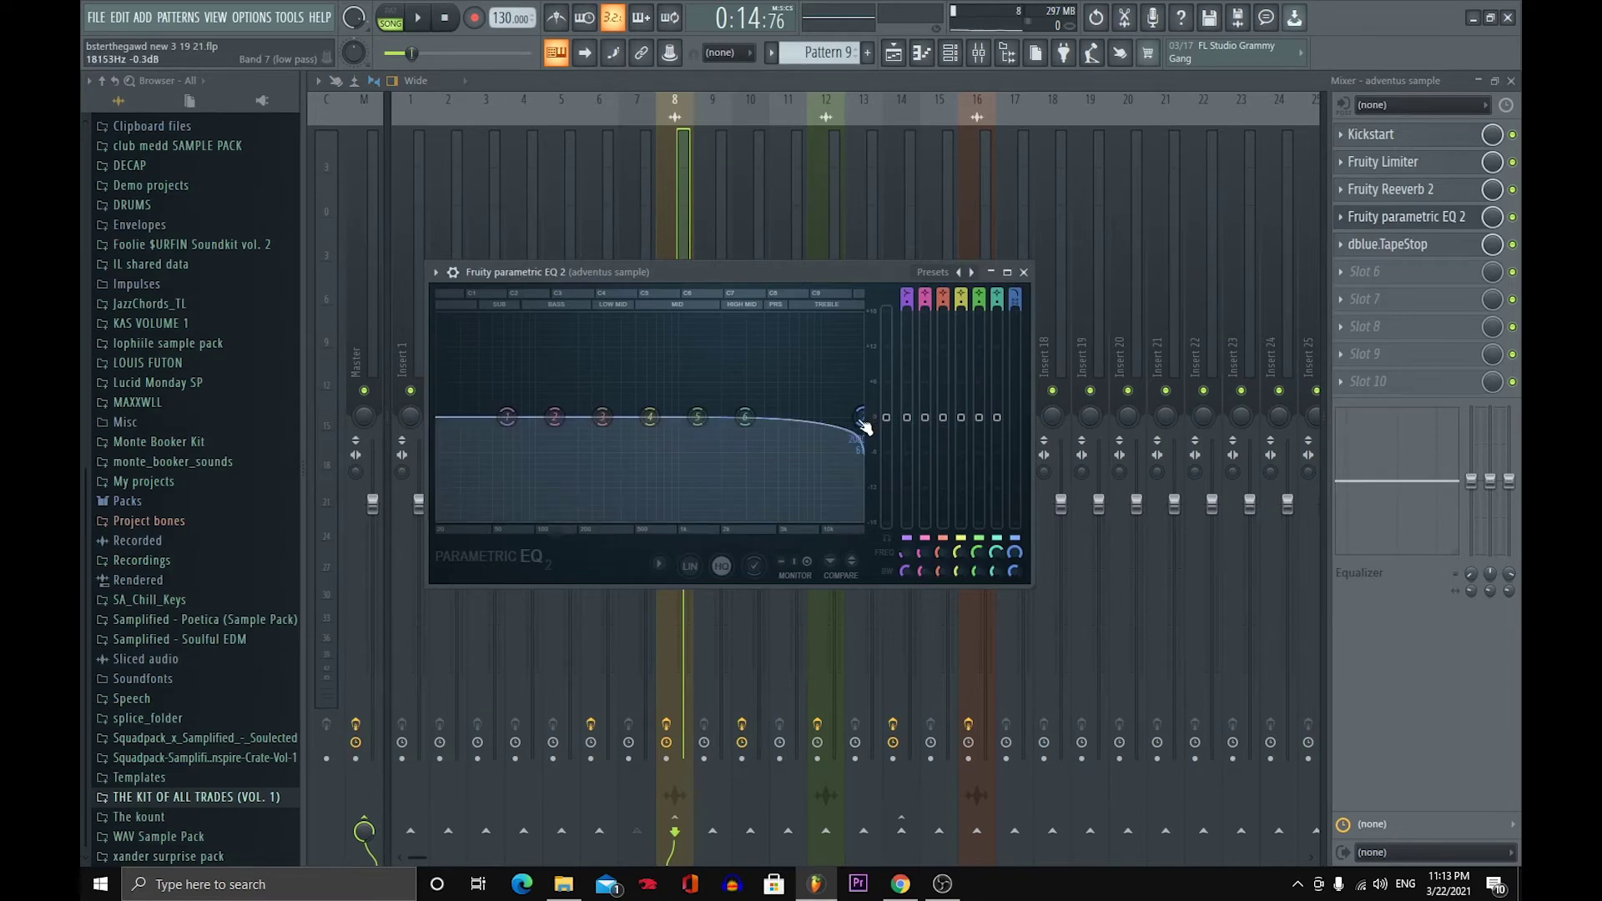
click(1029, 272)
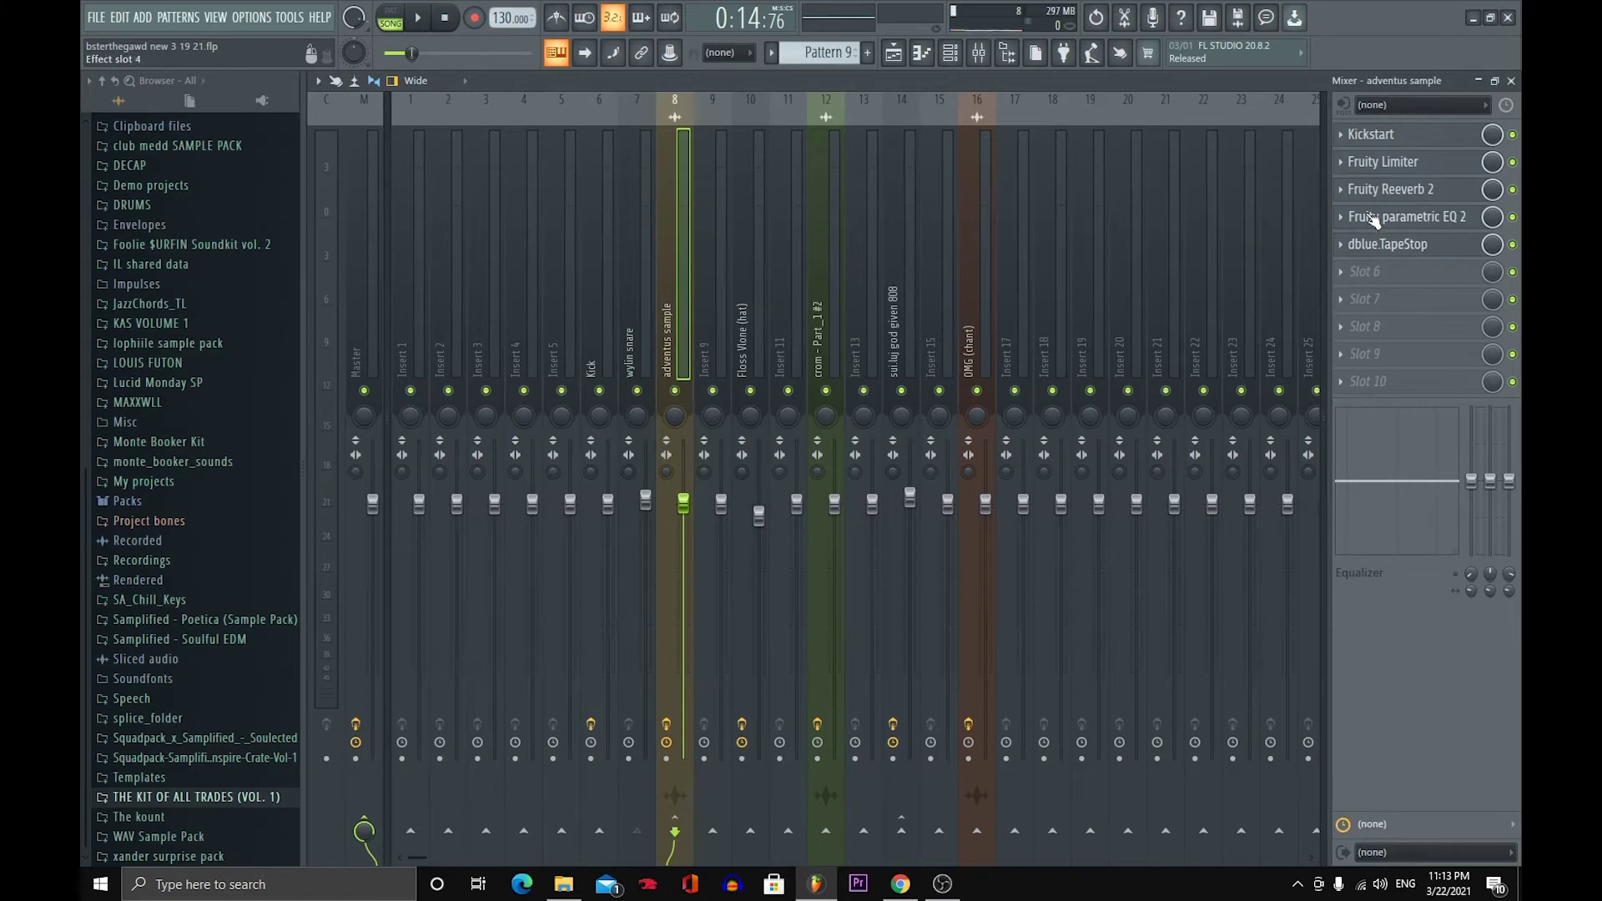
click(1377, 141)
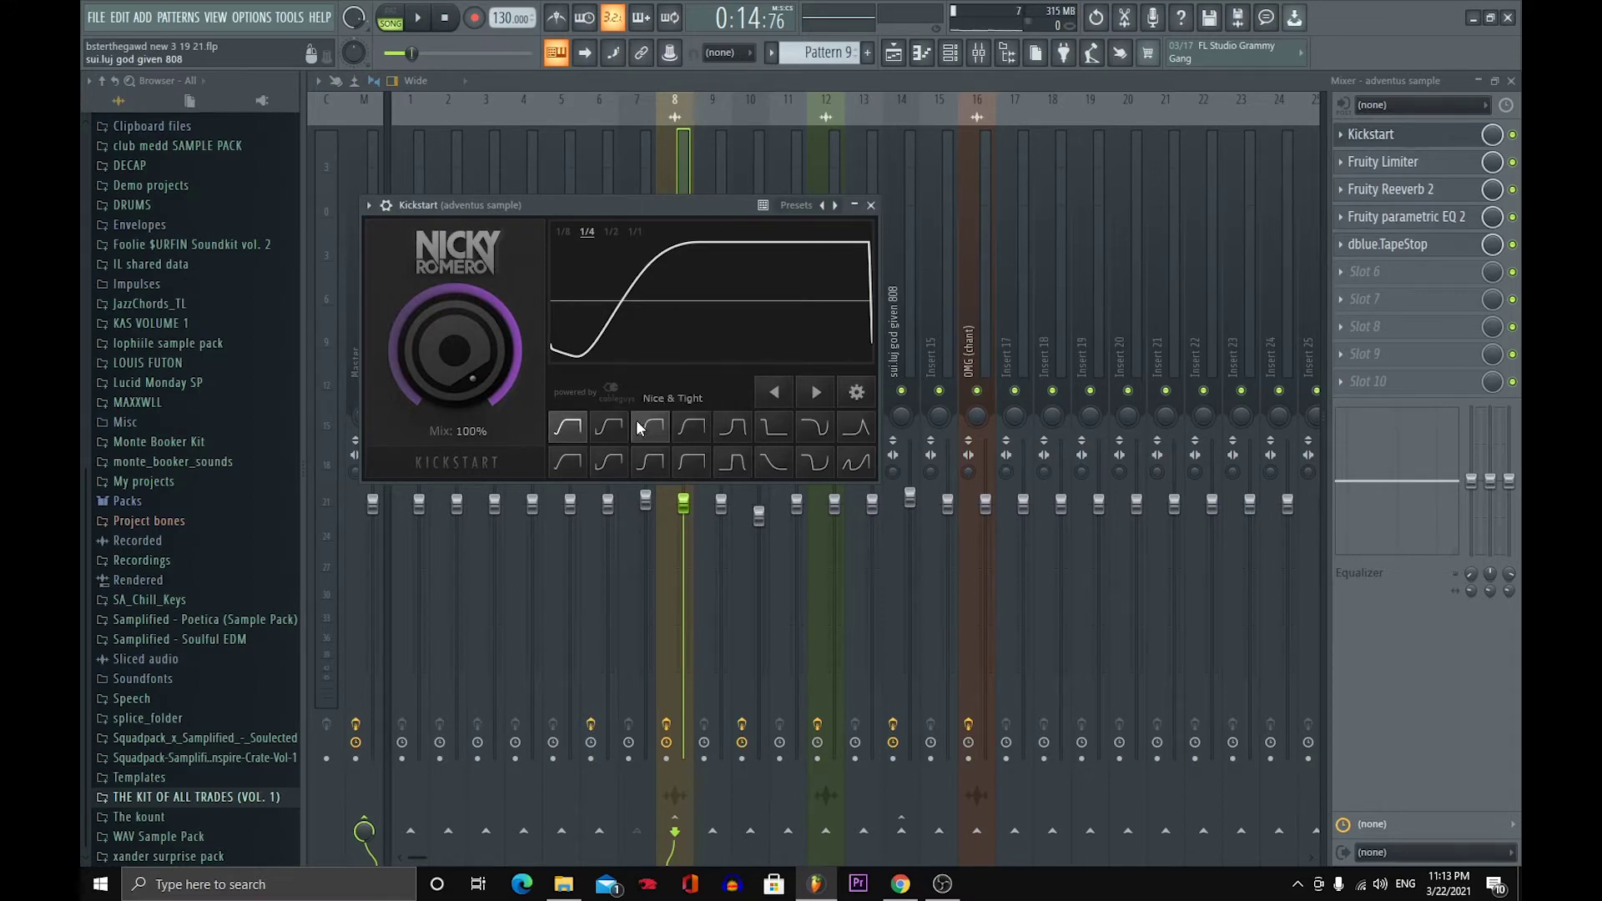
click(601, 432)
click(574, 431)
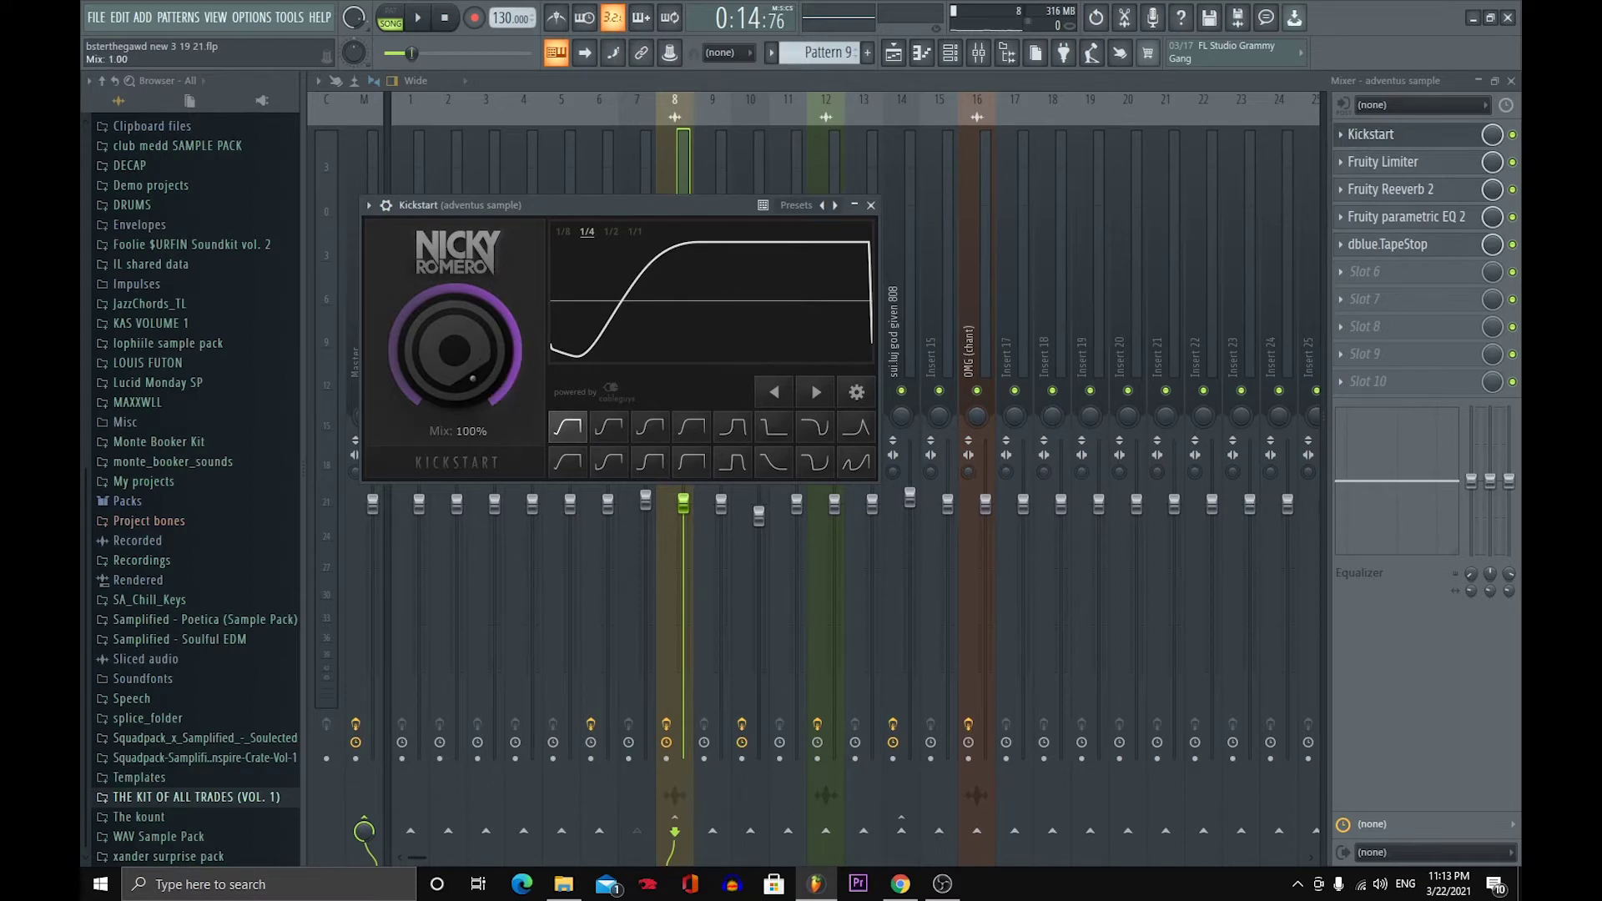
click(872, 206)
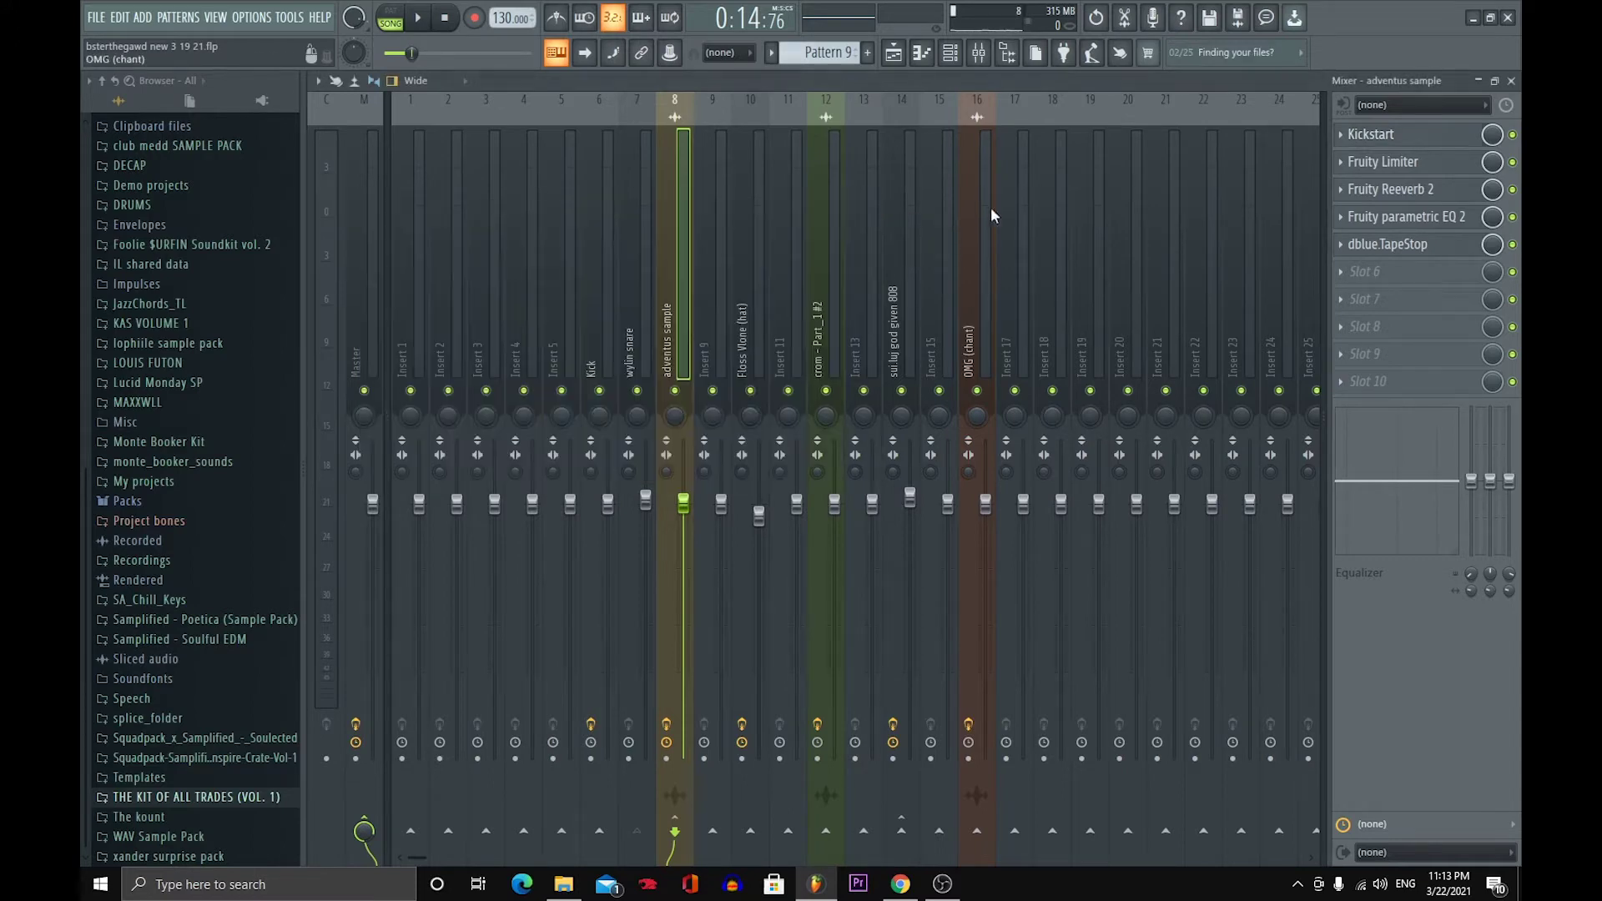
click(1402, 162)
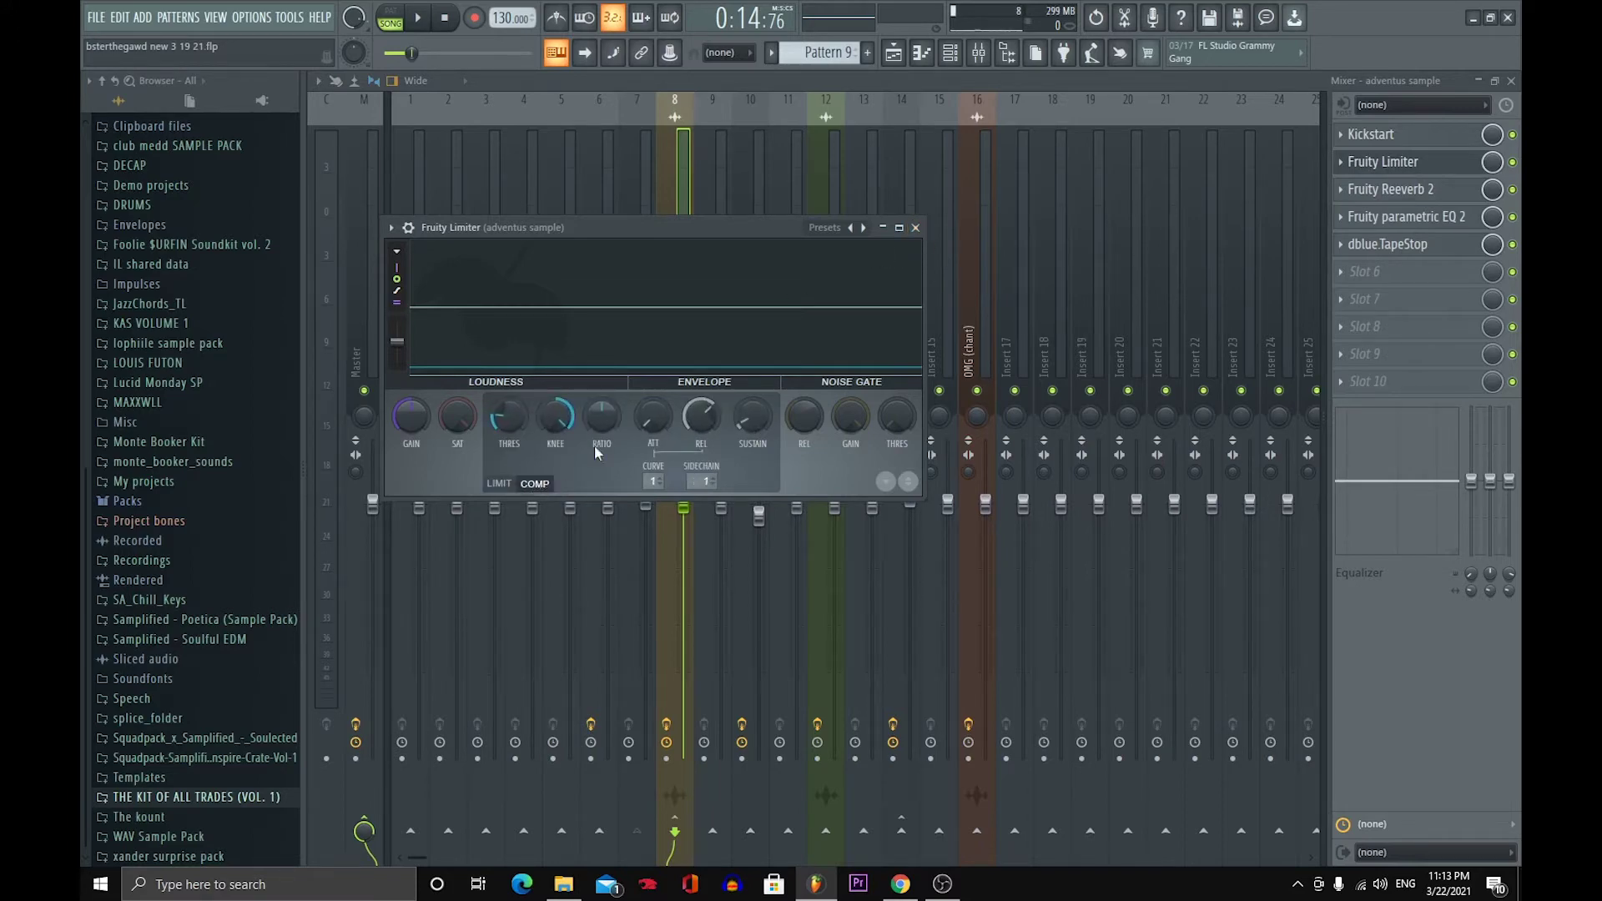
click(915, 228)
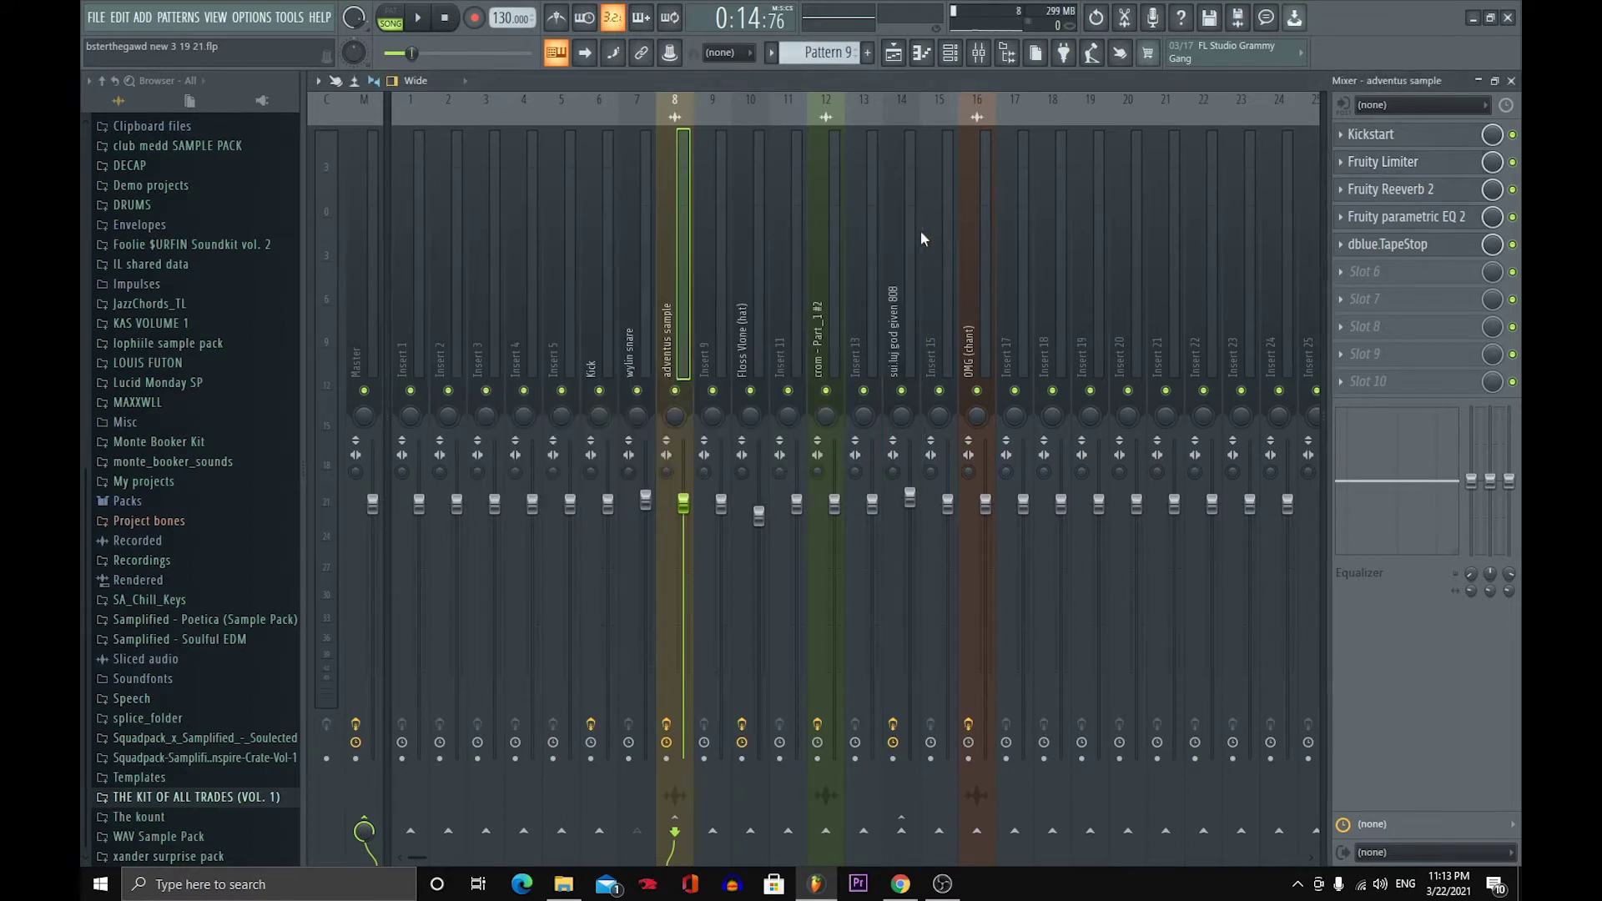
- Play the beat with all playlist tracks active from bar 12 and return to the mixer
click(420, 10)
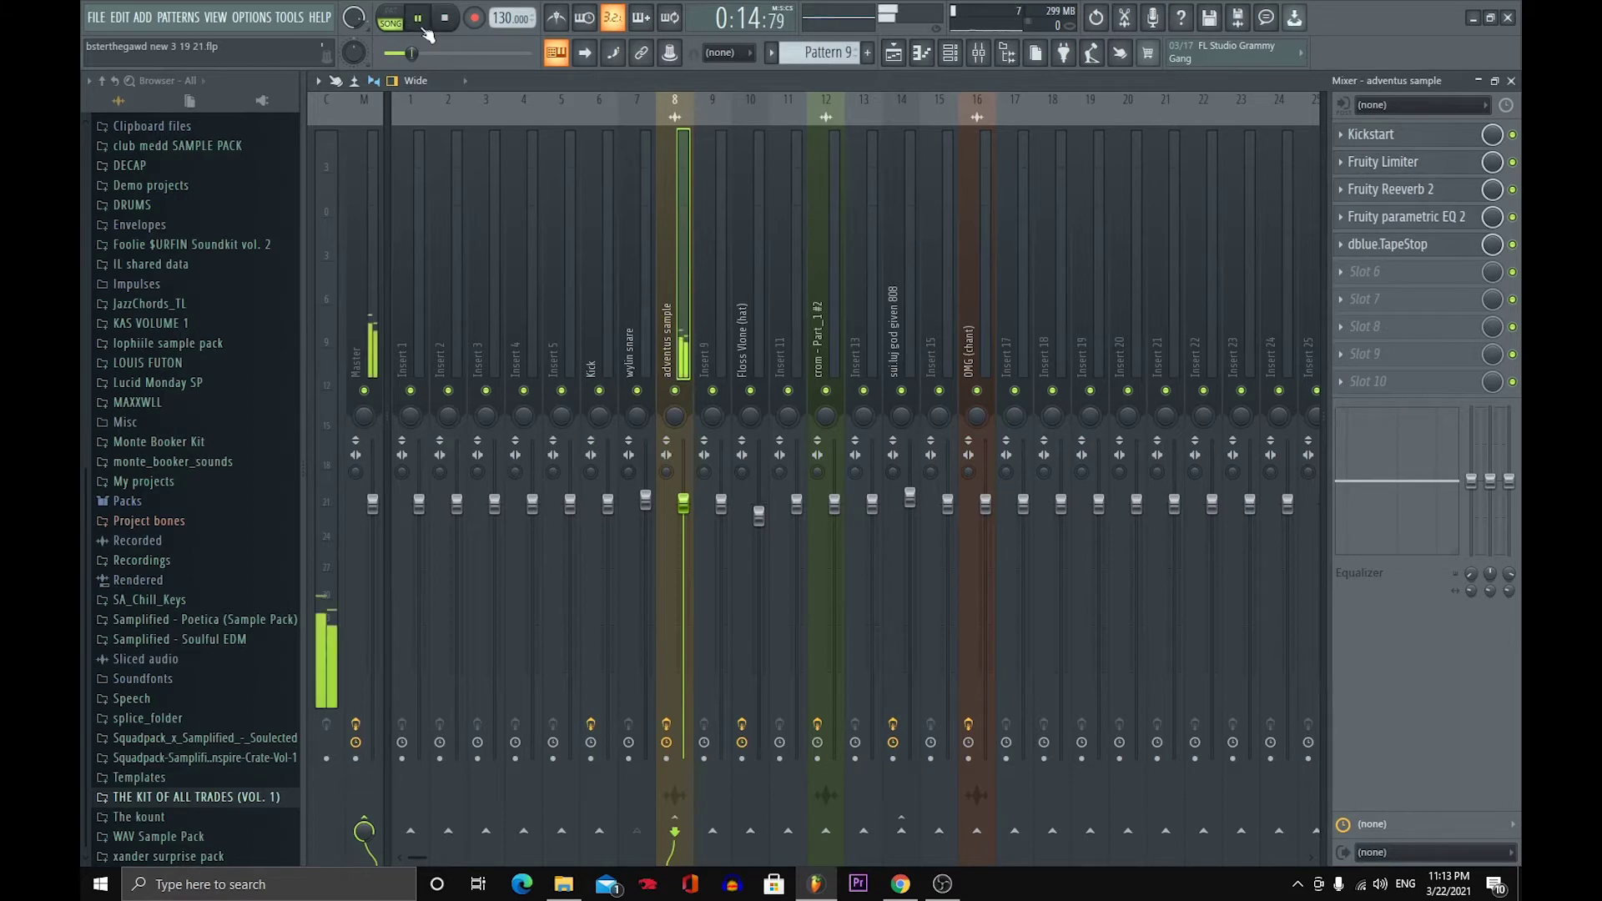
click(893, 53)
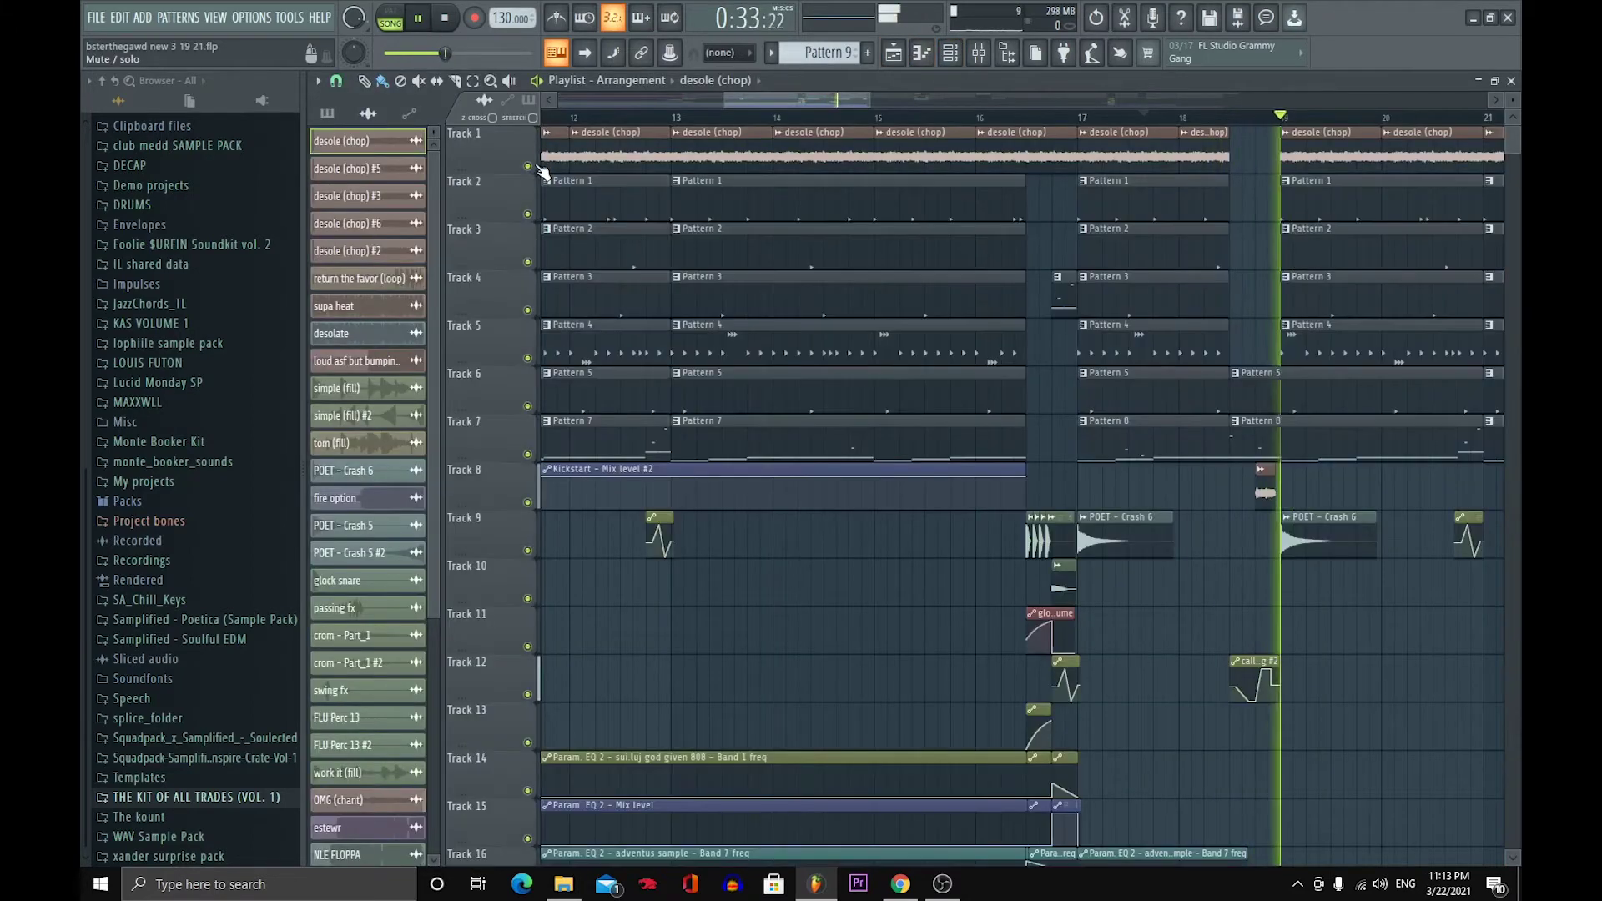
click(570, 118)
click(979, 54)
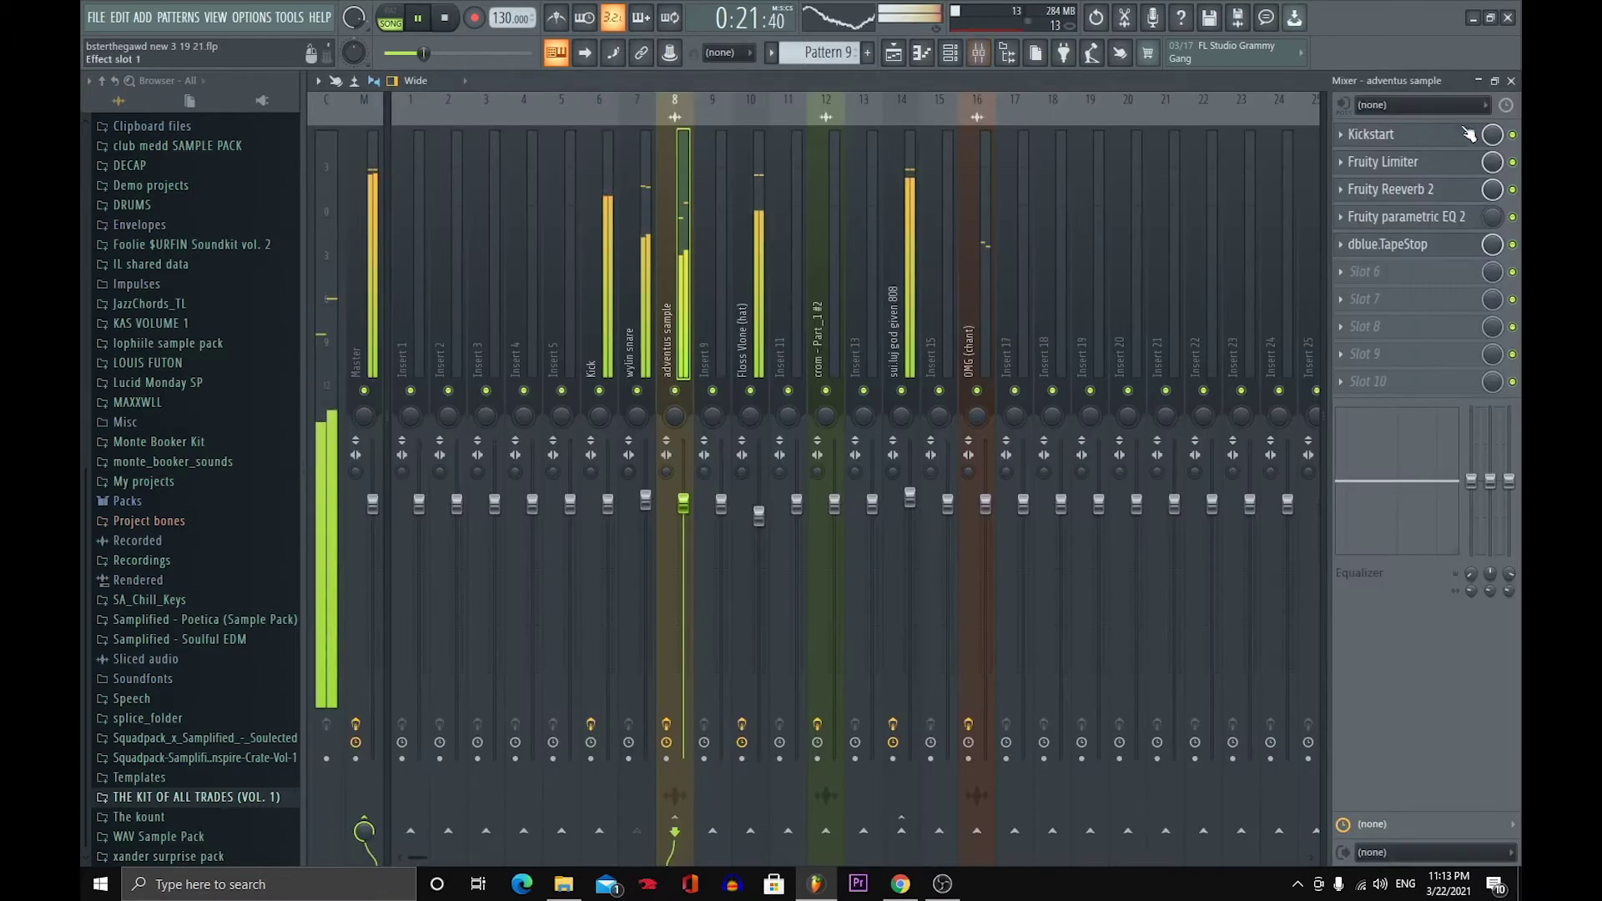
- Check the sidechain input of the adventus sample track's Fruity Limiter during playback, close the plugin and stop playback
click(1411, 162)
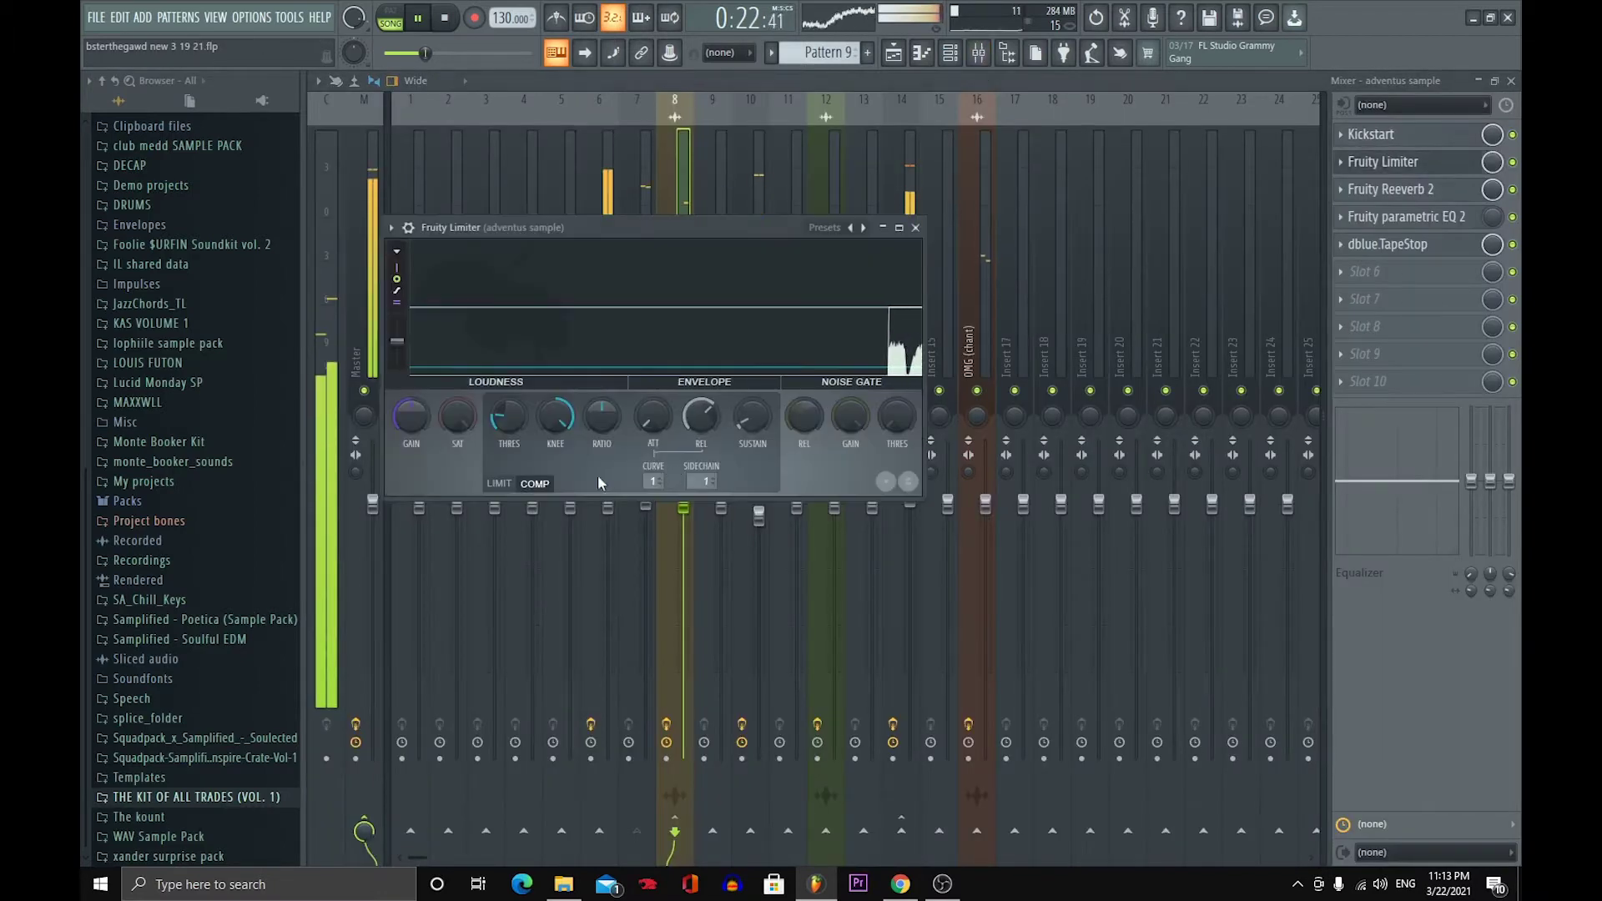
right_click(704, 481)
click(724, 507)
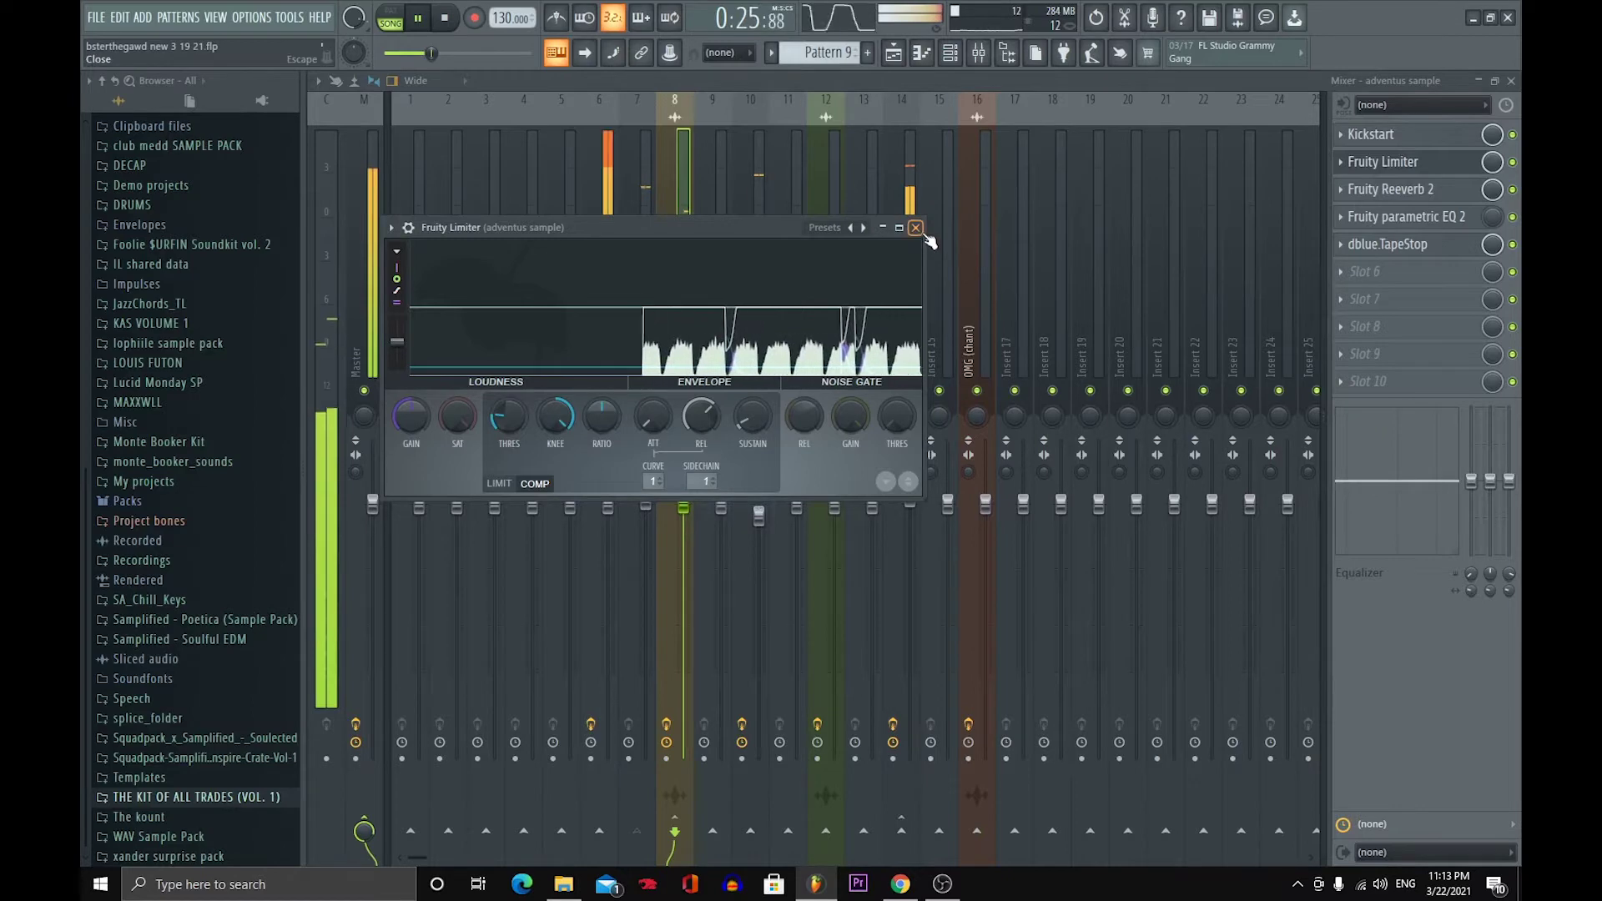
click(915, 227)
key(space)
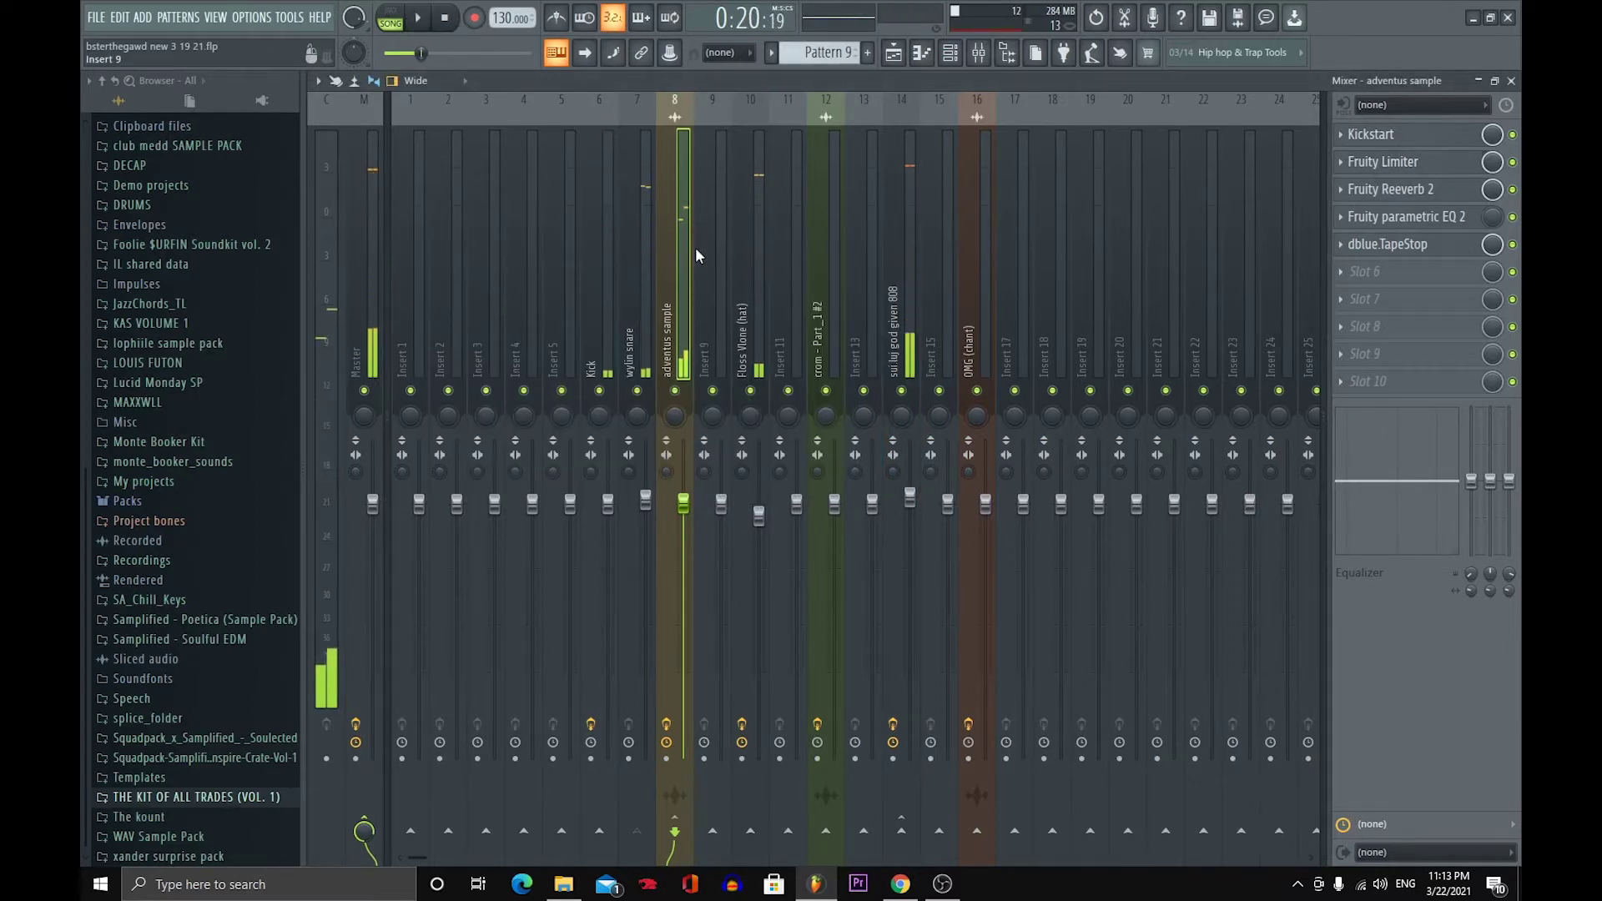
- Compare the LIMIT and COMP settings of the adventus sample track's Fruity Limiter and close it
click(1411, 162)
click(497, 485)
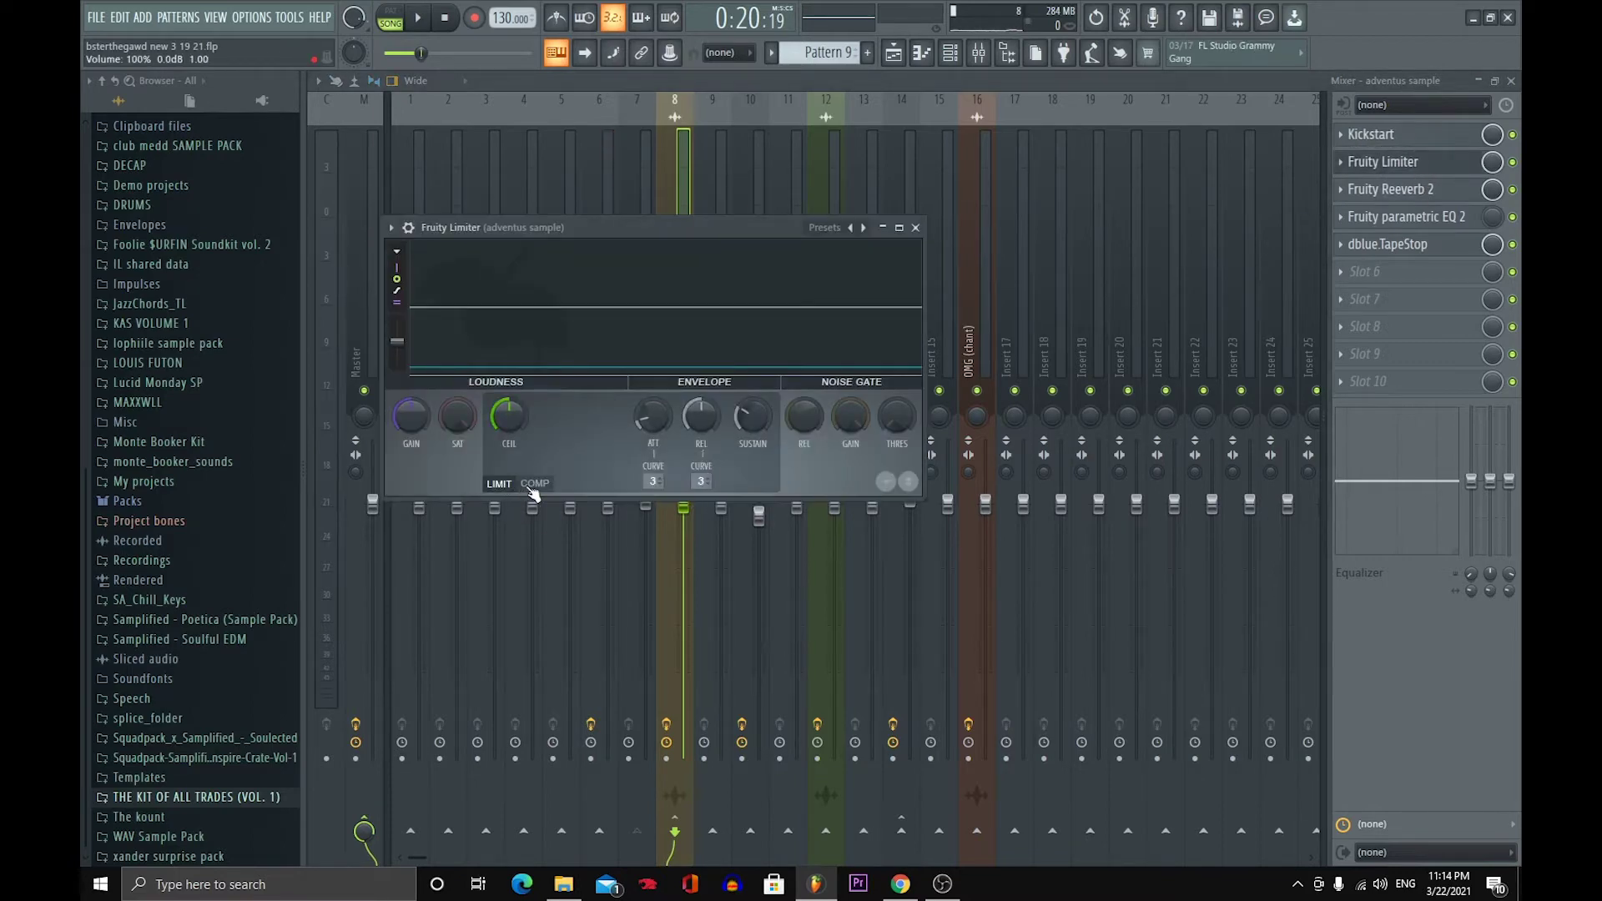
click(534, 484)
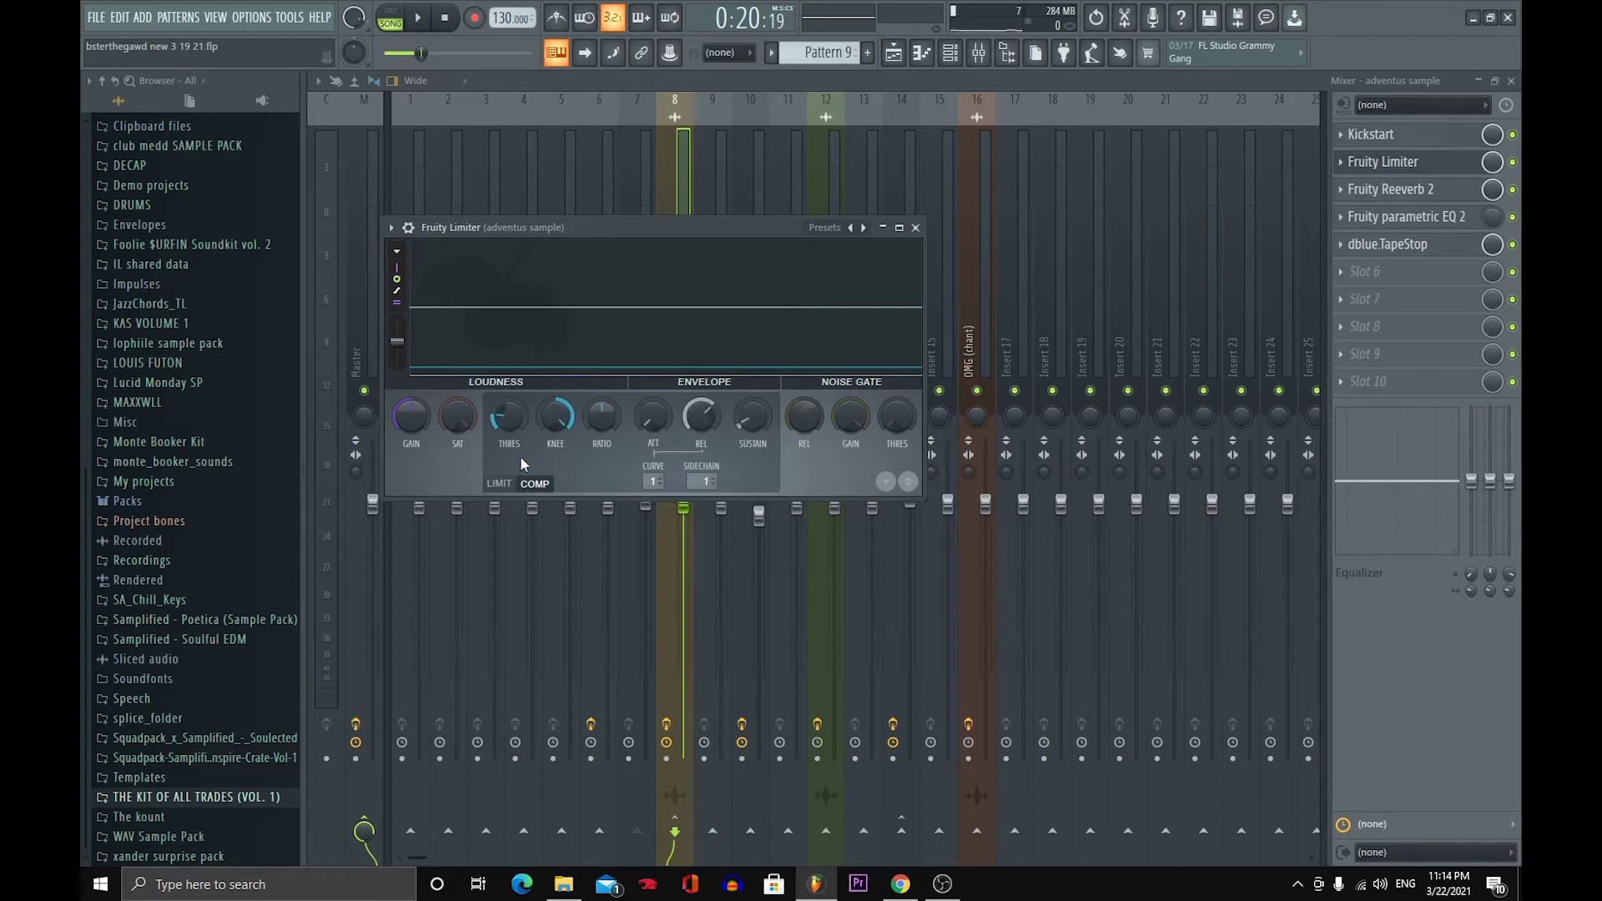
click(915, 228)
- Try to sidechain the wylin snare mixer track to the Floss Vlone (hat) track
click(645, 326)
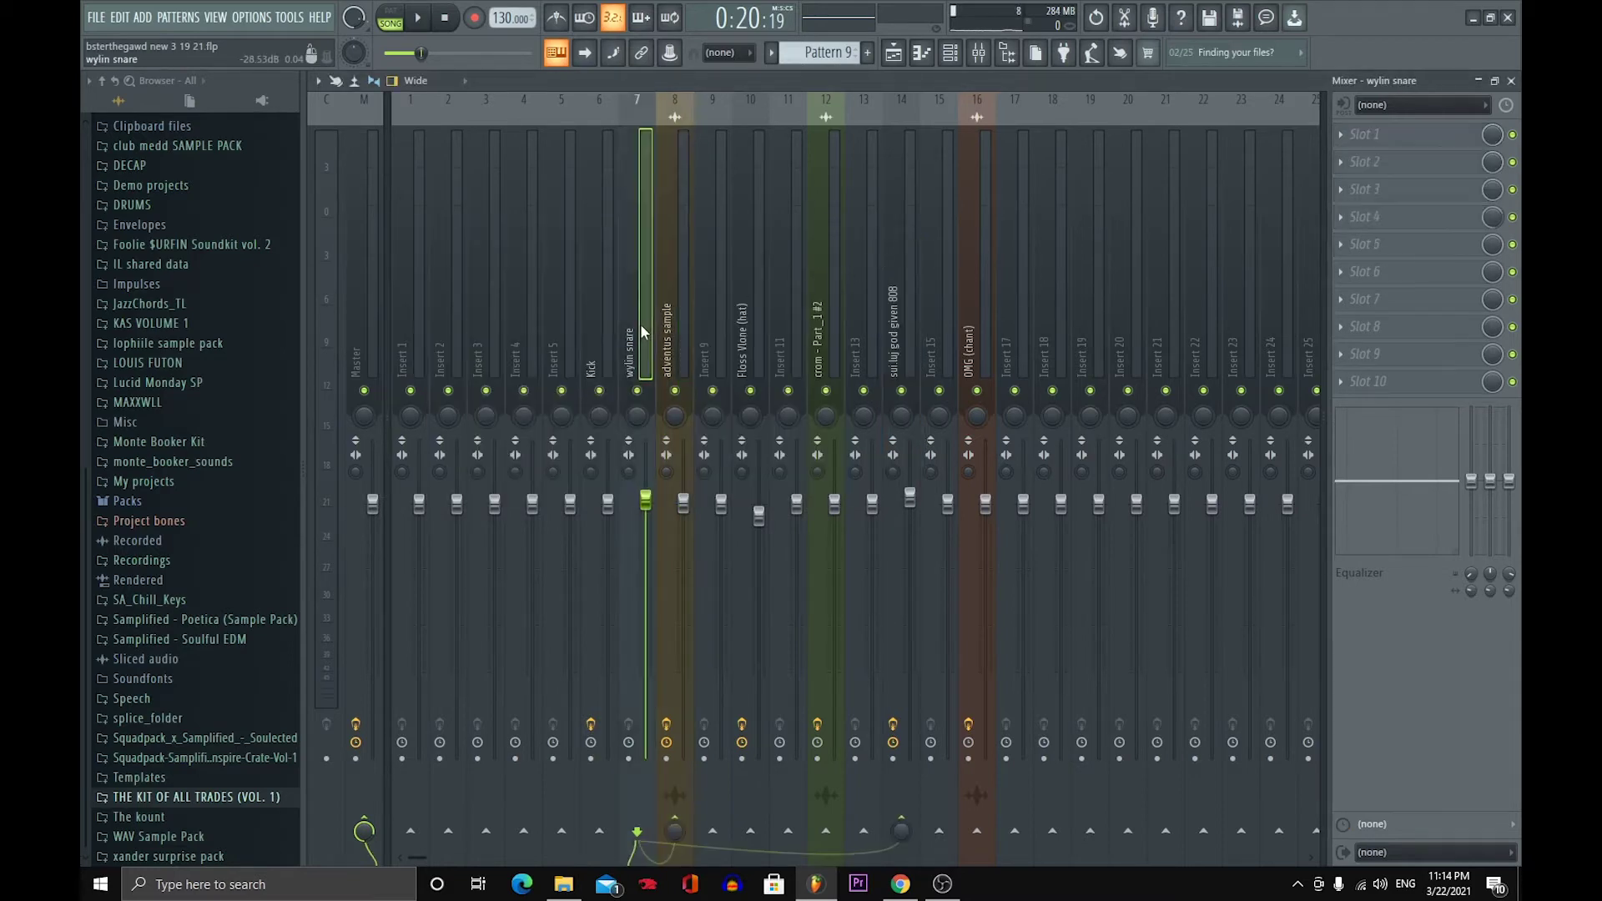
right_click(751, 830)
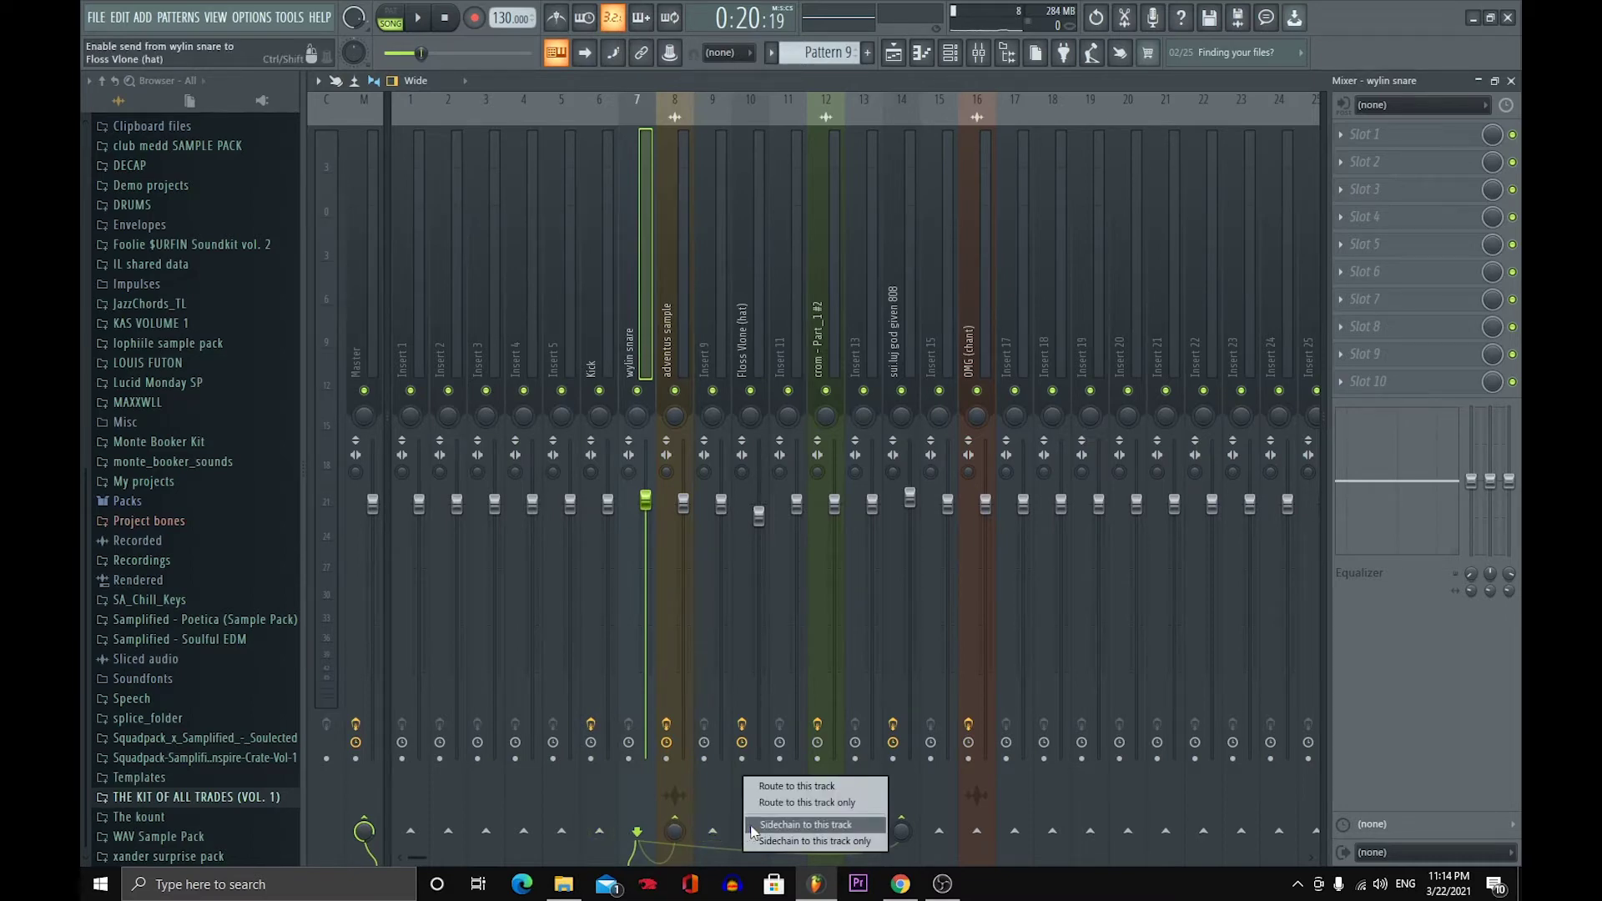
click(751, 826)
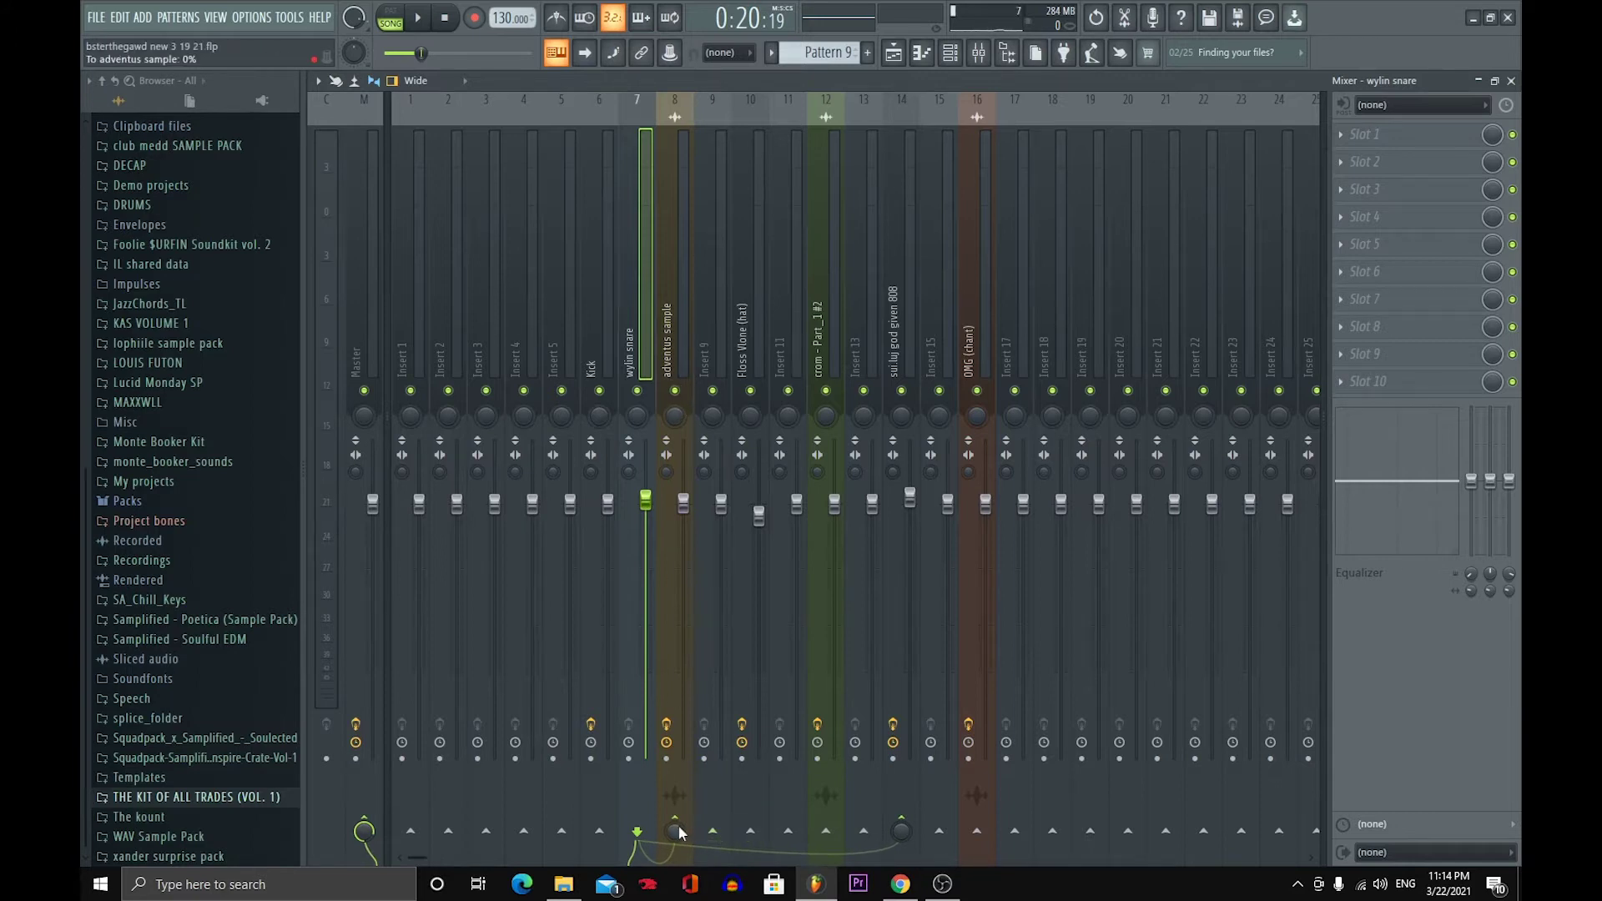
- Add a second Fruity Limiter in slot 6 of the adventus sample track and switch it to COMP mode
click(666, 300)
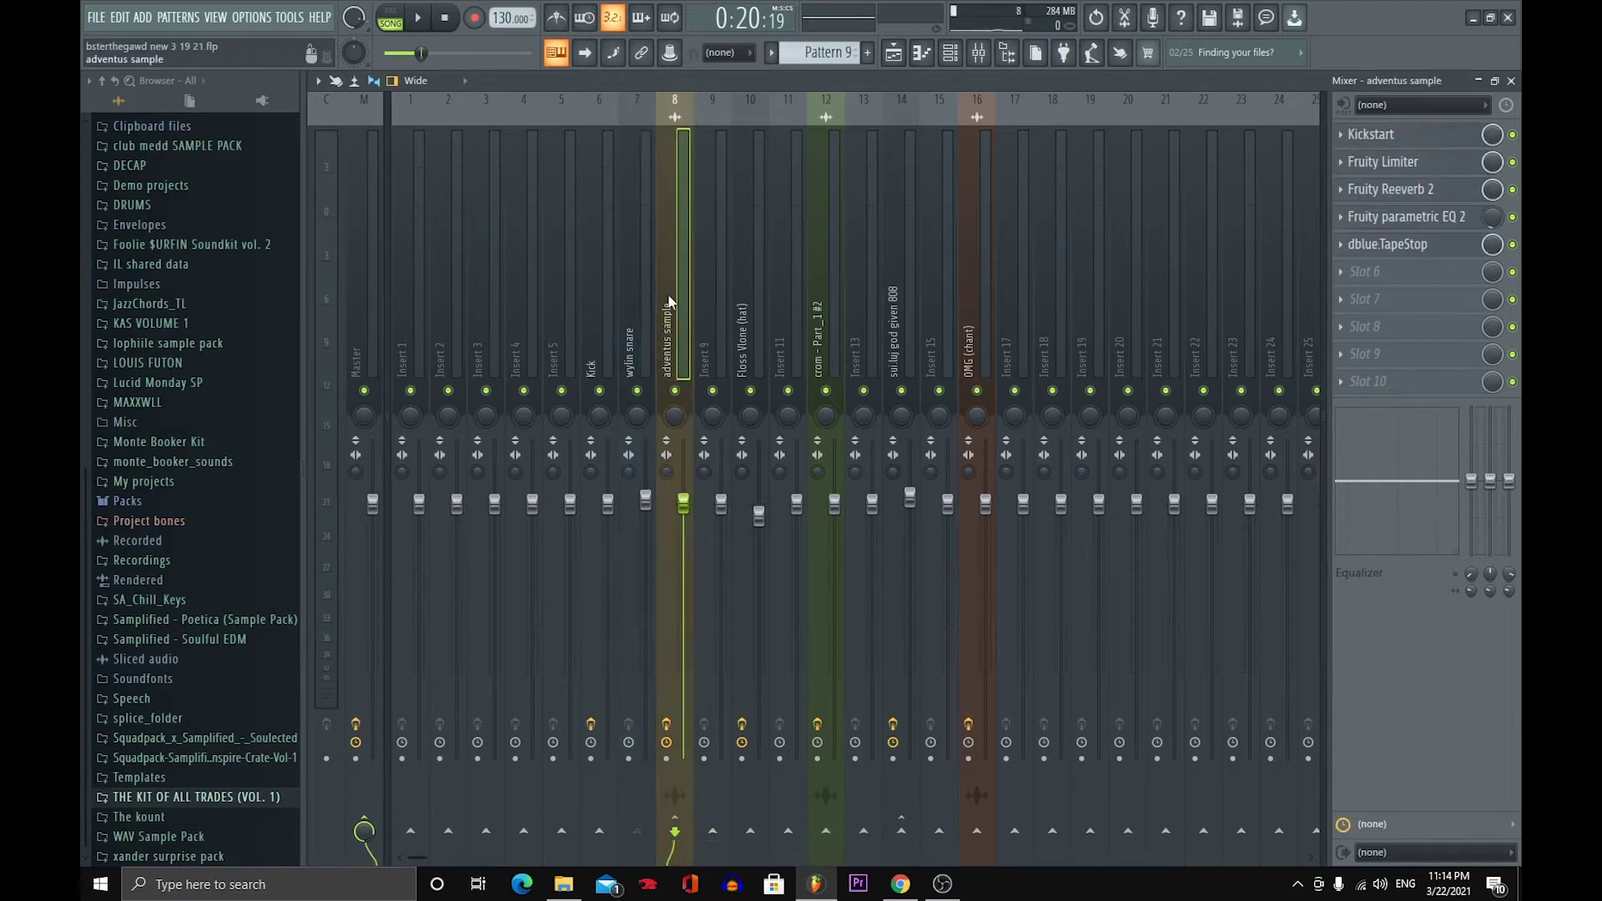
click(1357, 273)
click(1133, 394)
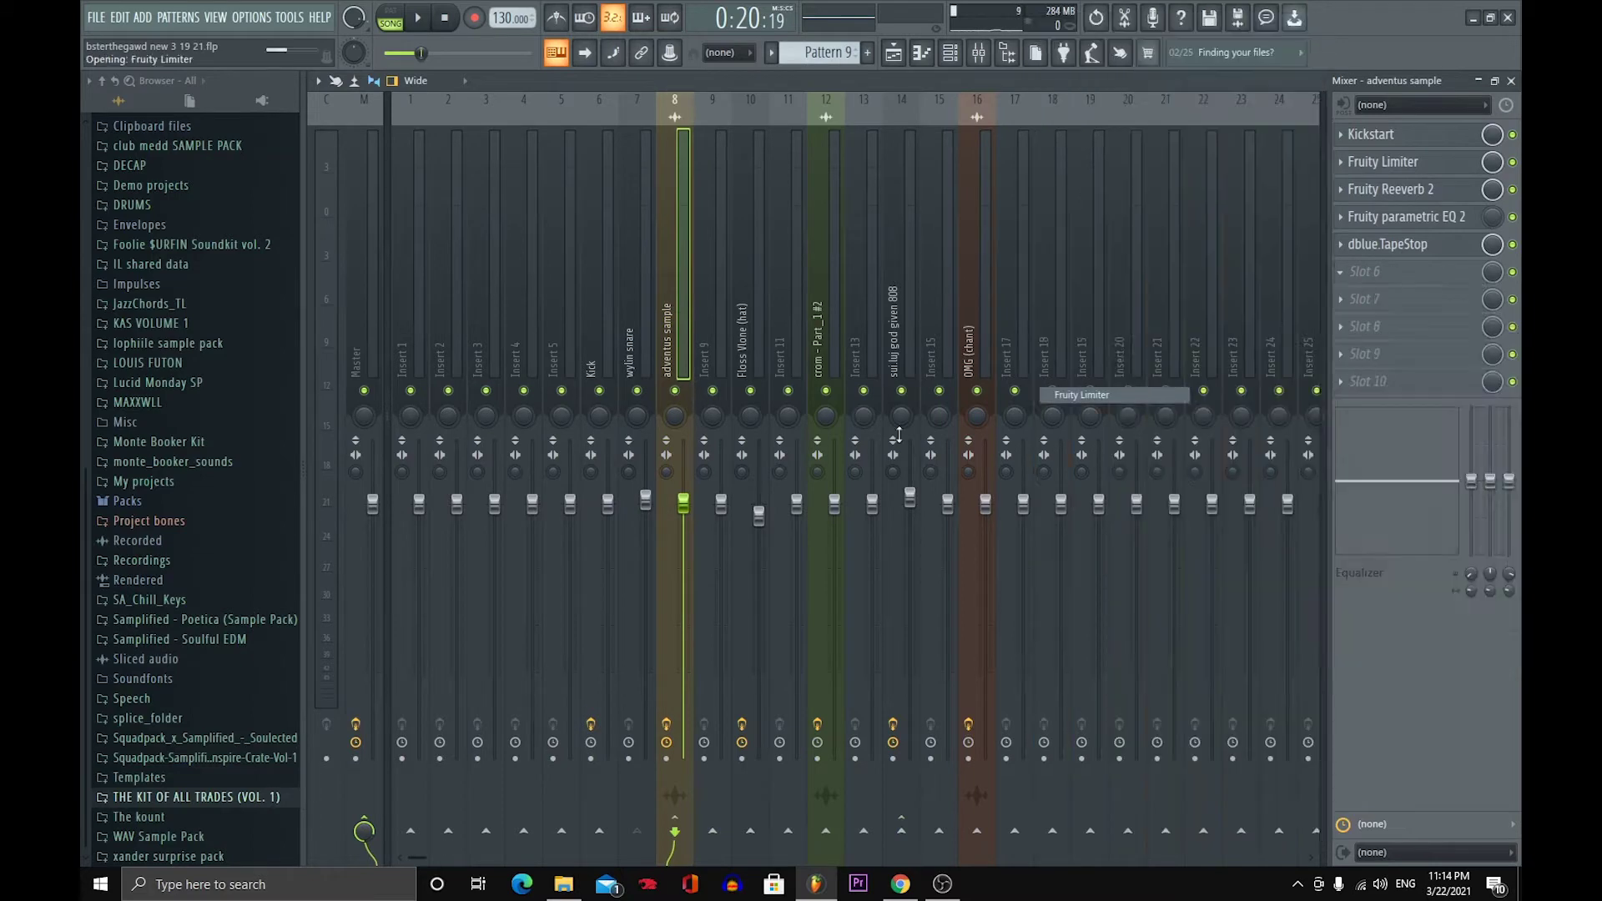
click(624, 572)
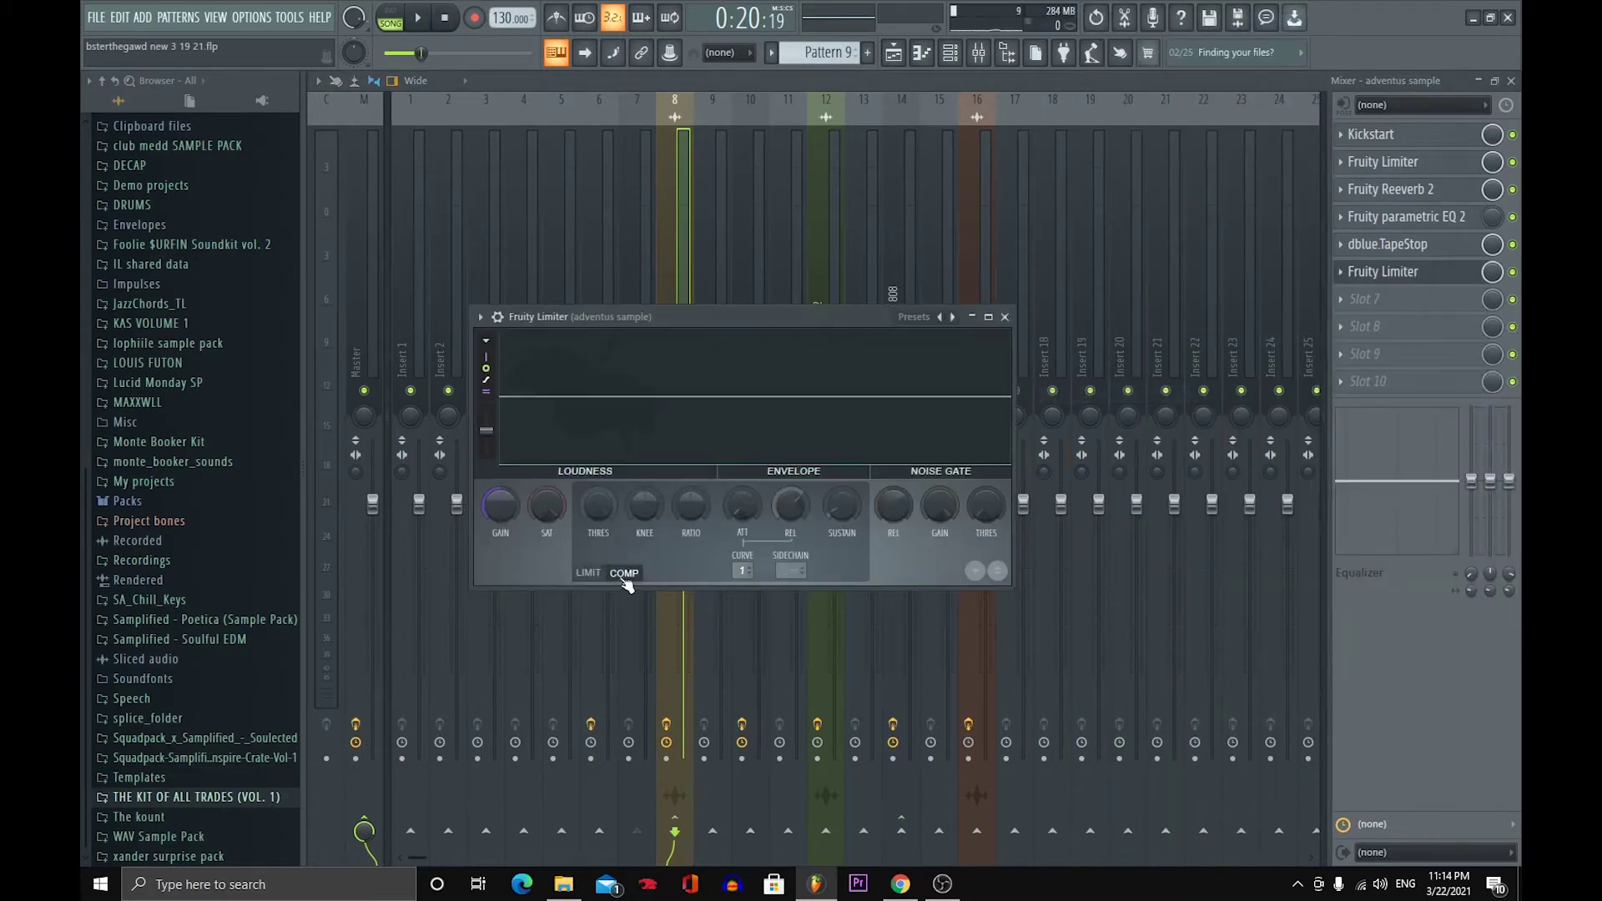
- Sidechain the second Fruity Limiter to the wylin snare track, adjust its compressor threshold and knee, and close the plugin
click(787, 572)
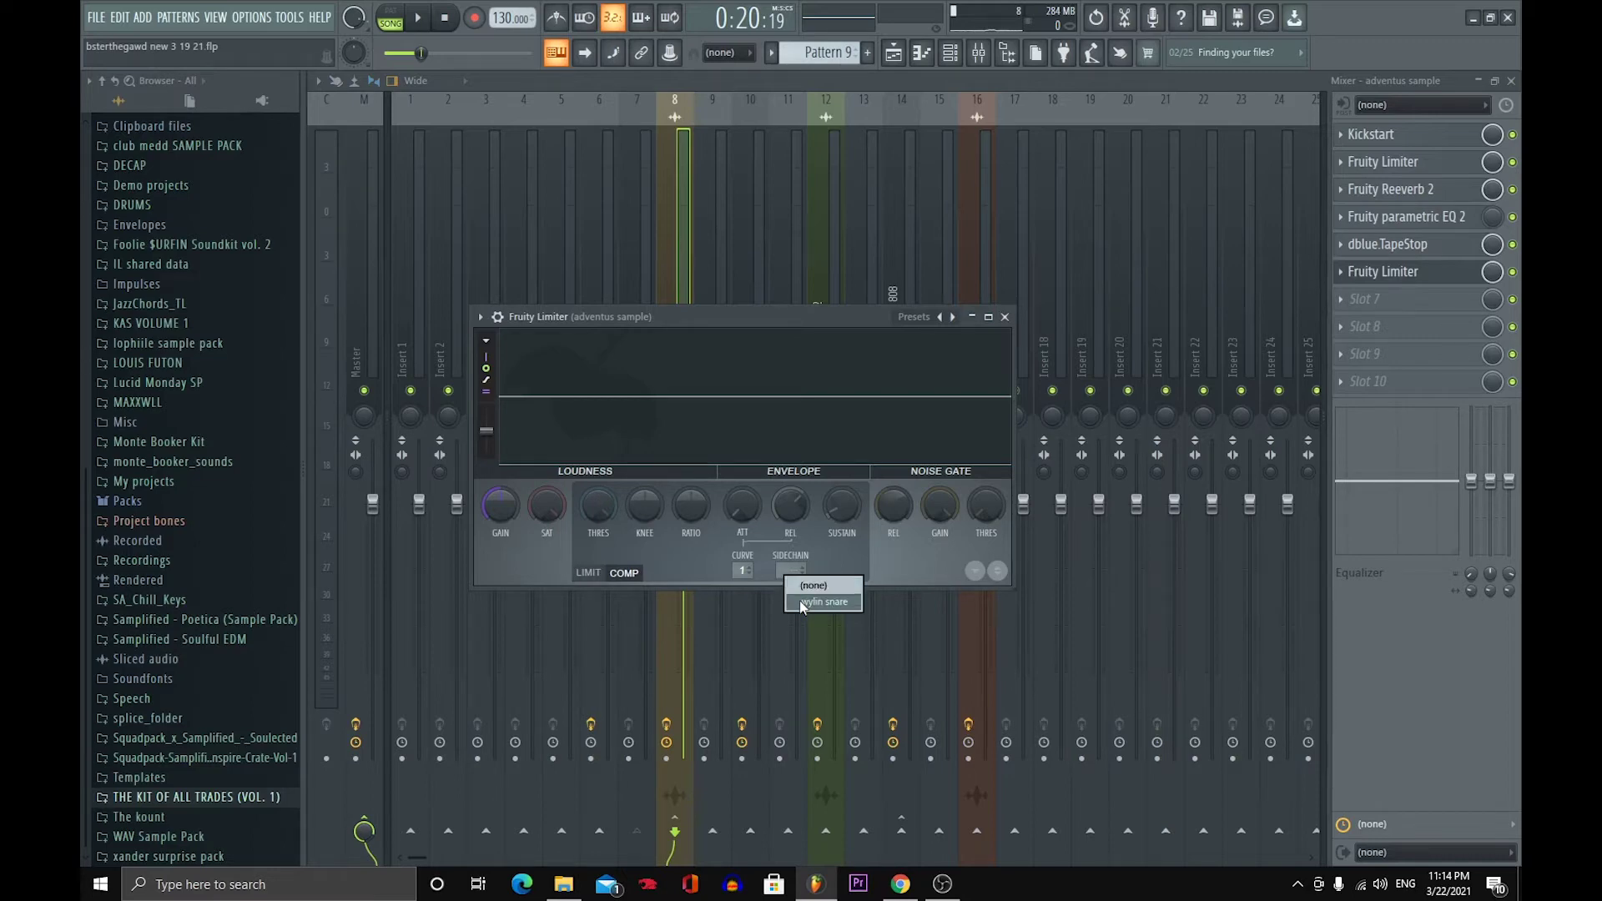
click(799, 599)
mouse_move(602, 508)
mouse_down()
mouse_move(603, 542)
mouse_move(602, 508)
mouse_move(653, 493)
mouse_move(598, 494)
mouse_move(597, 514)
mouse_move(616, 508)
mouse_up()
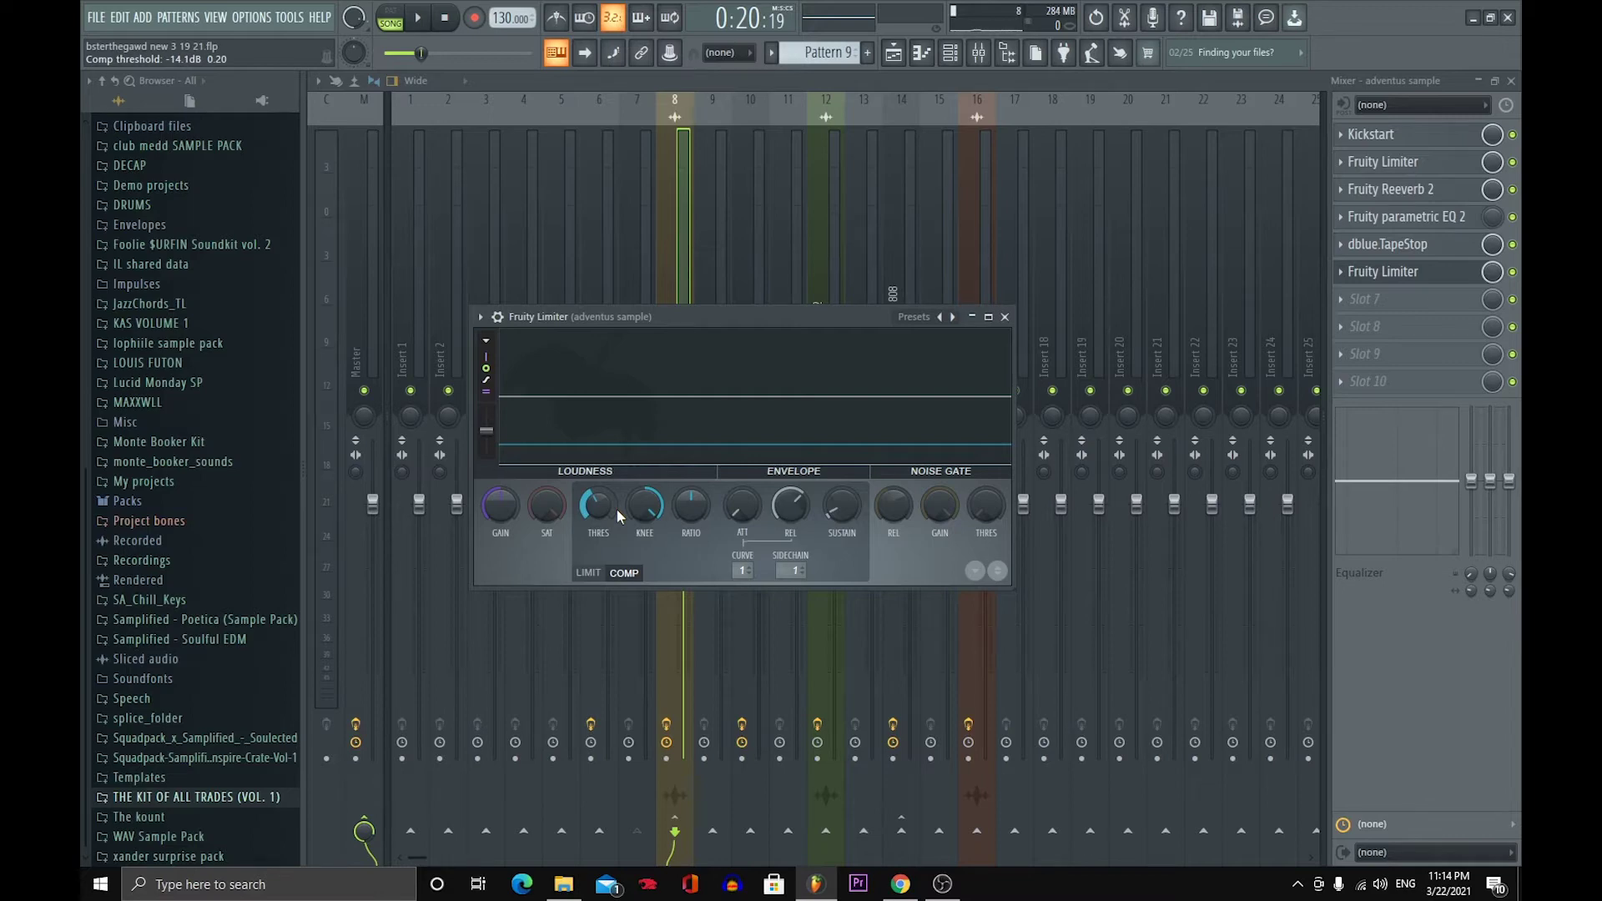
drag(618, 509, 691, 507)
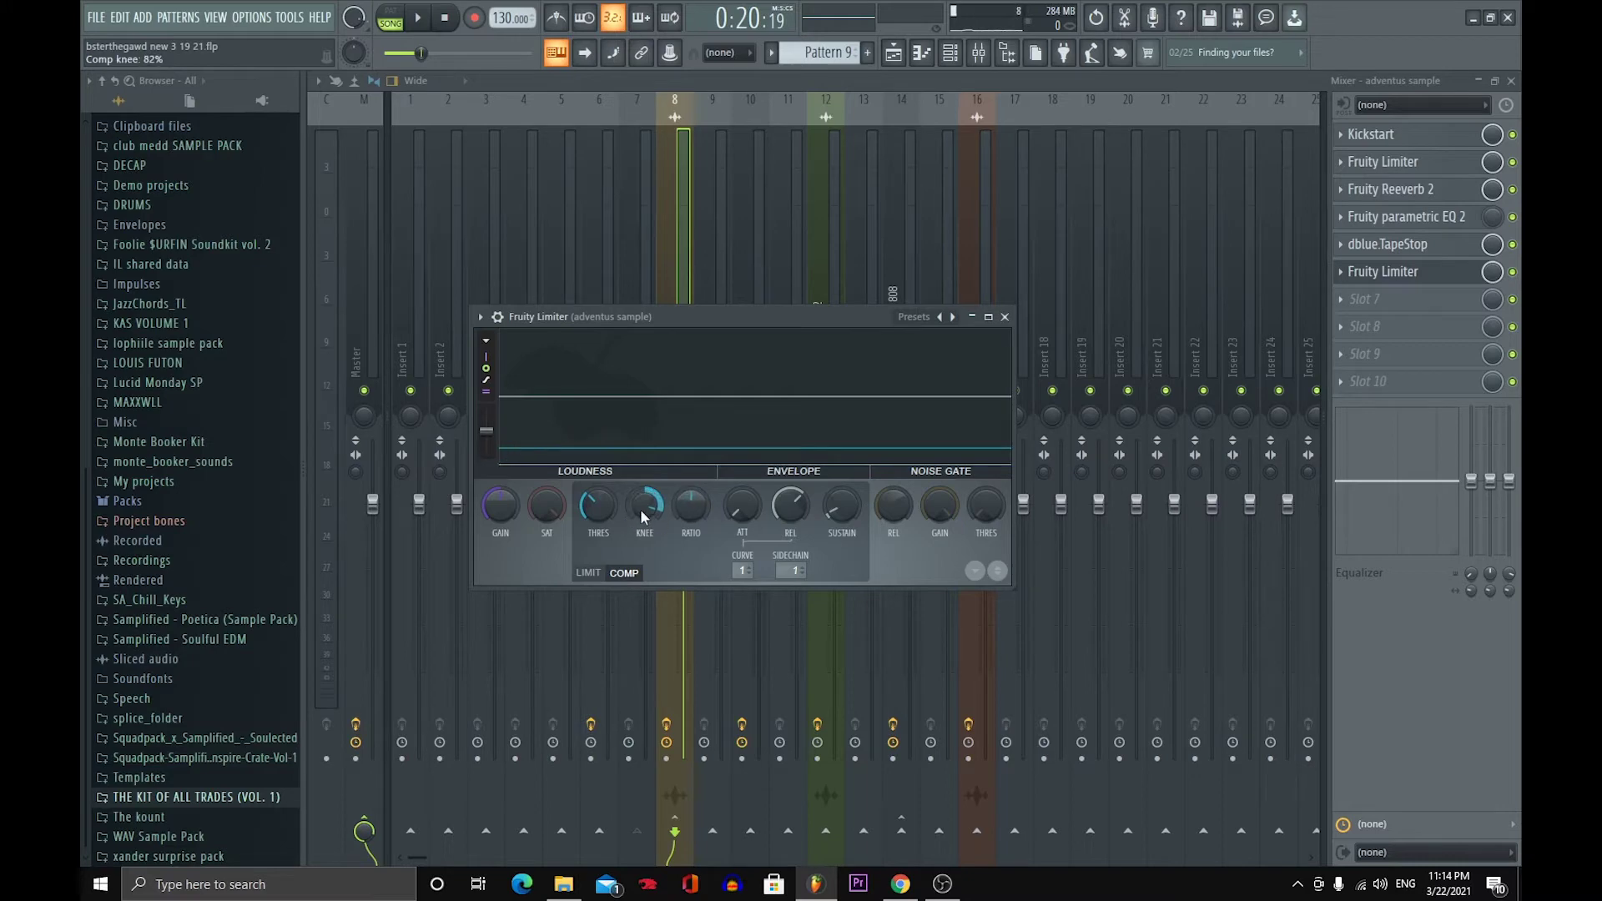
click(1006, 318)
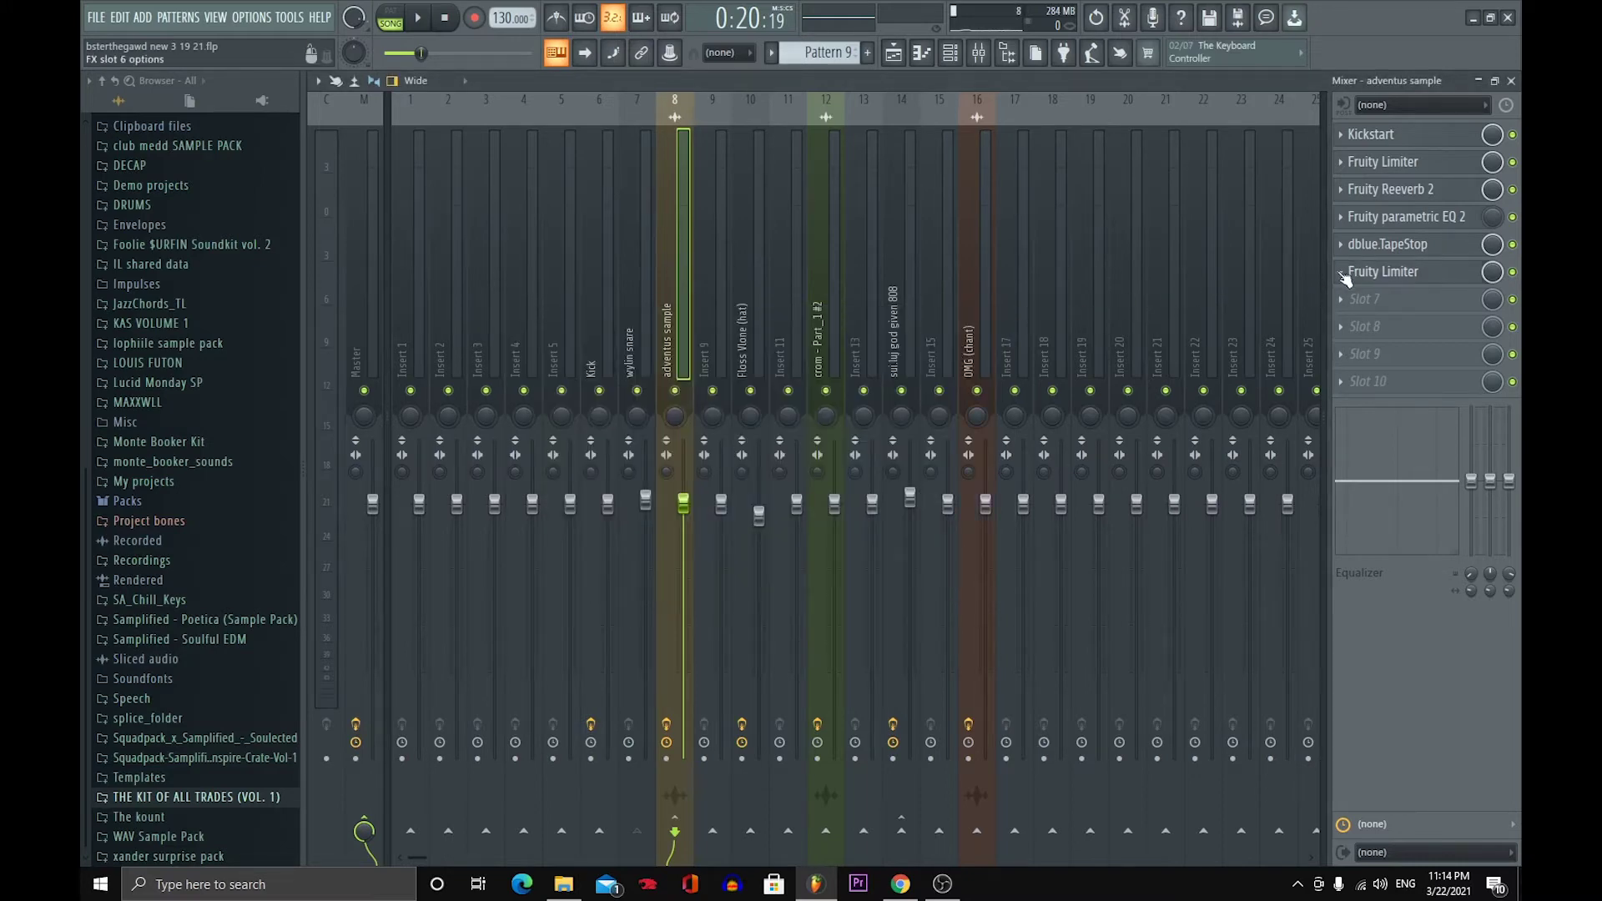
- Remove the second Fruity Limiter from slot 6 of the adventus sample track and check its dblue.TapeStop settings
click(1344, 276)
click(1343, 308)
click(1369, 248)
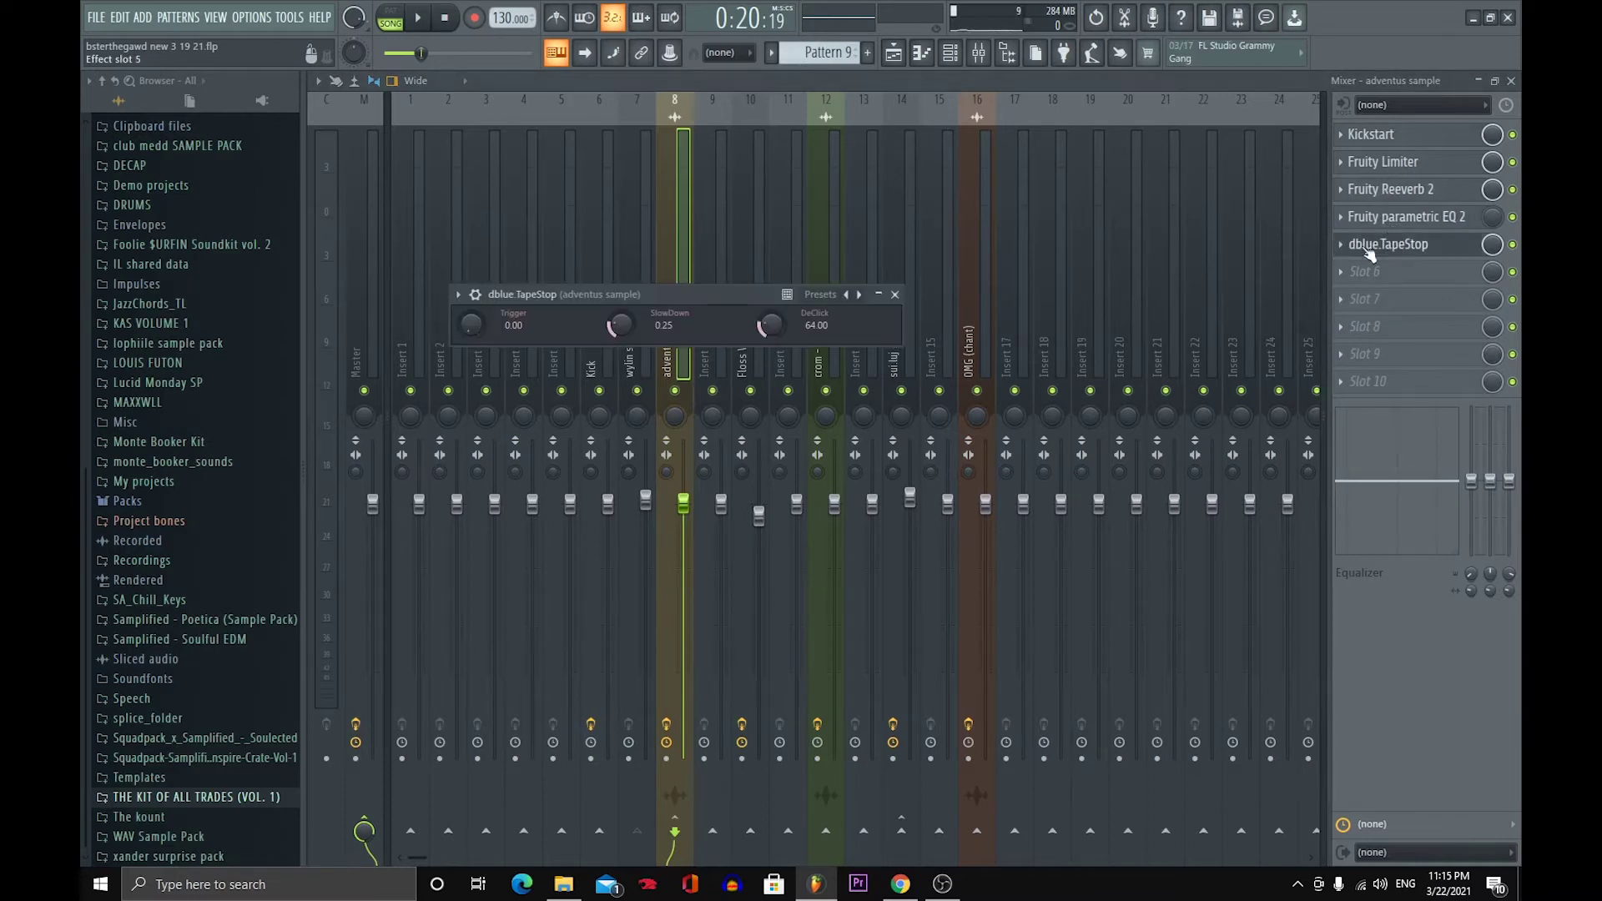
click(897, 295)
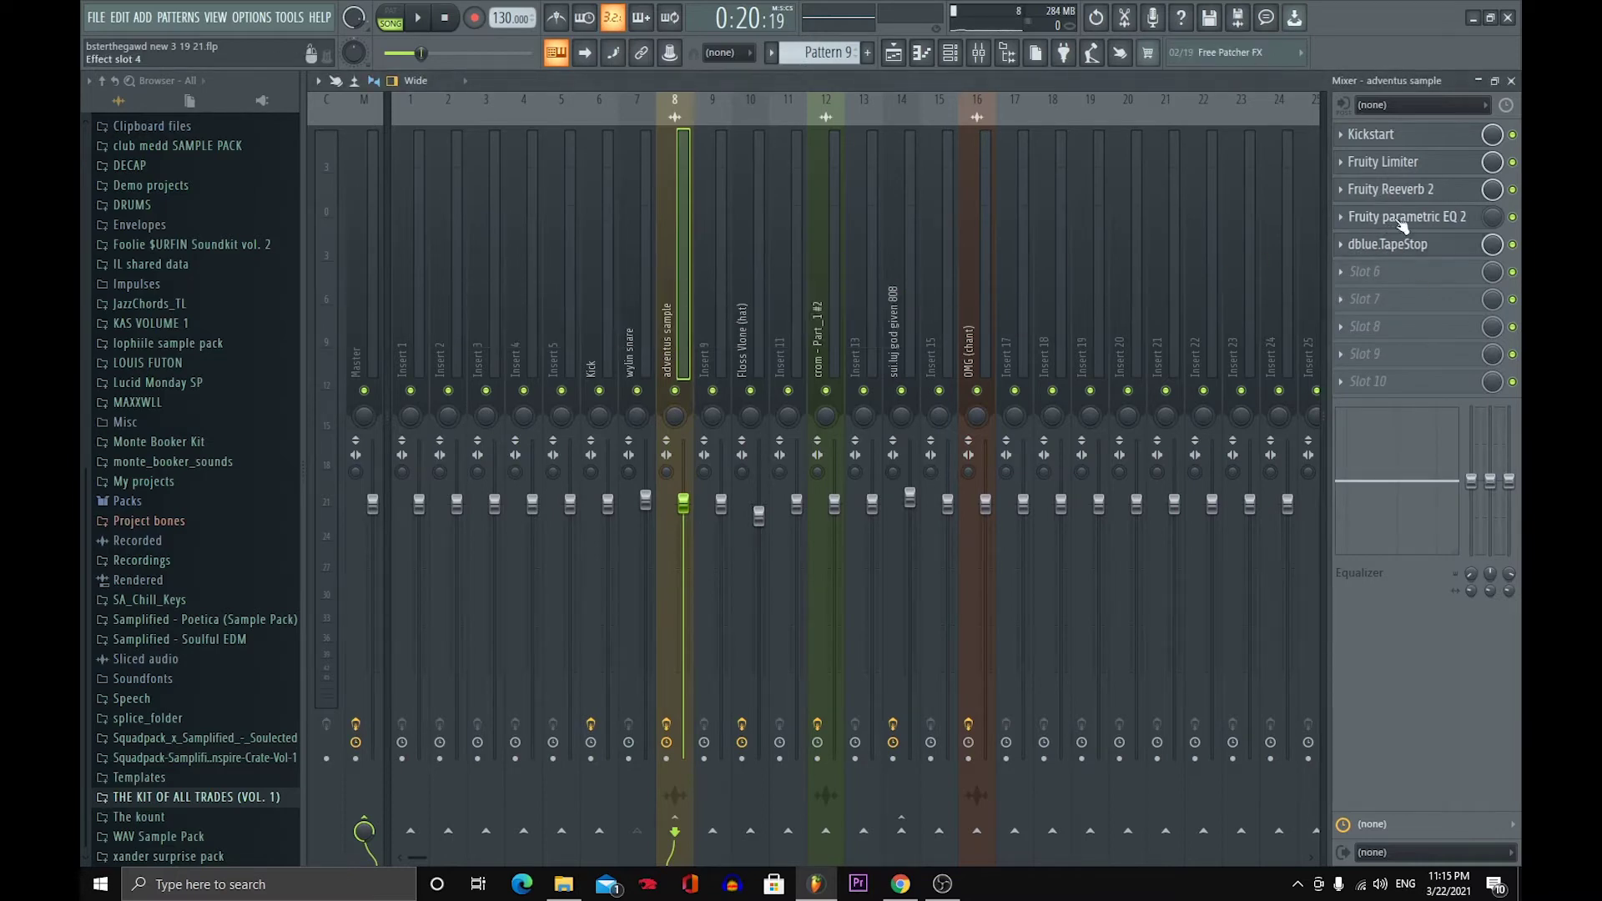
- Play the song briefly with Fruity Reeverb 2 of the adventus sample track open, and load the reverb's Default preset
click(1397, 190)
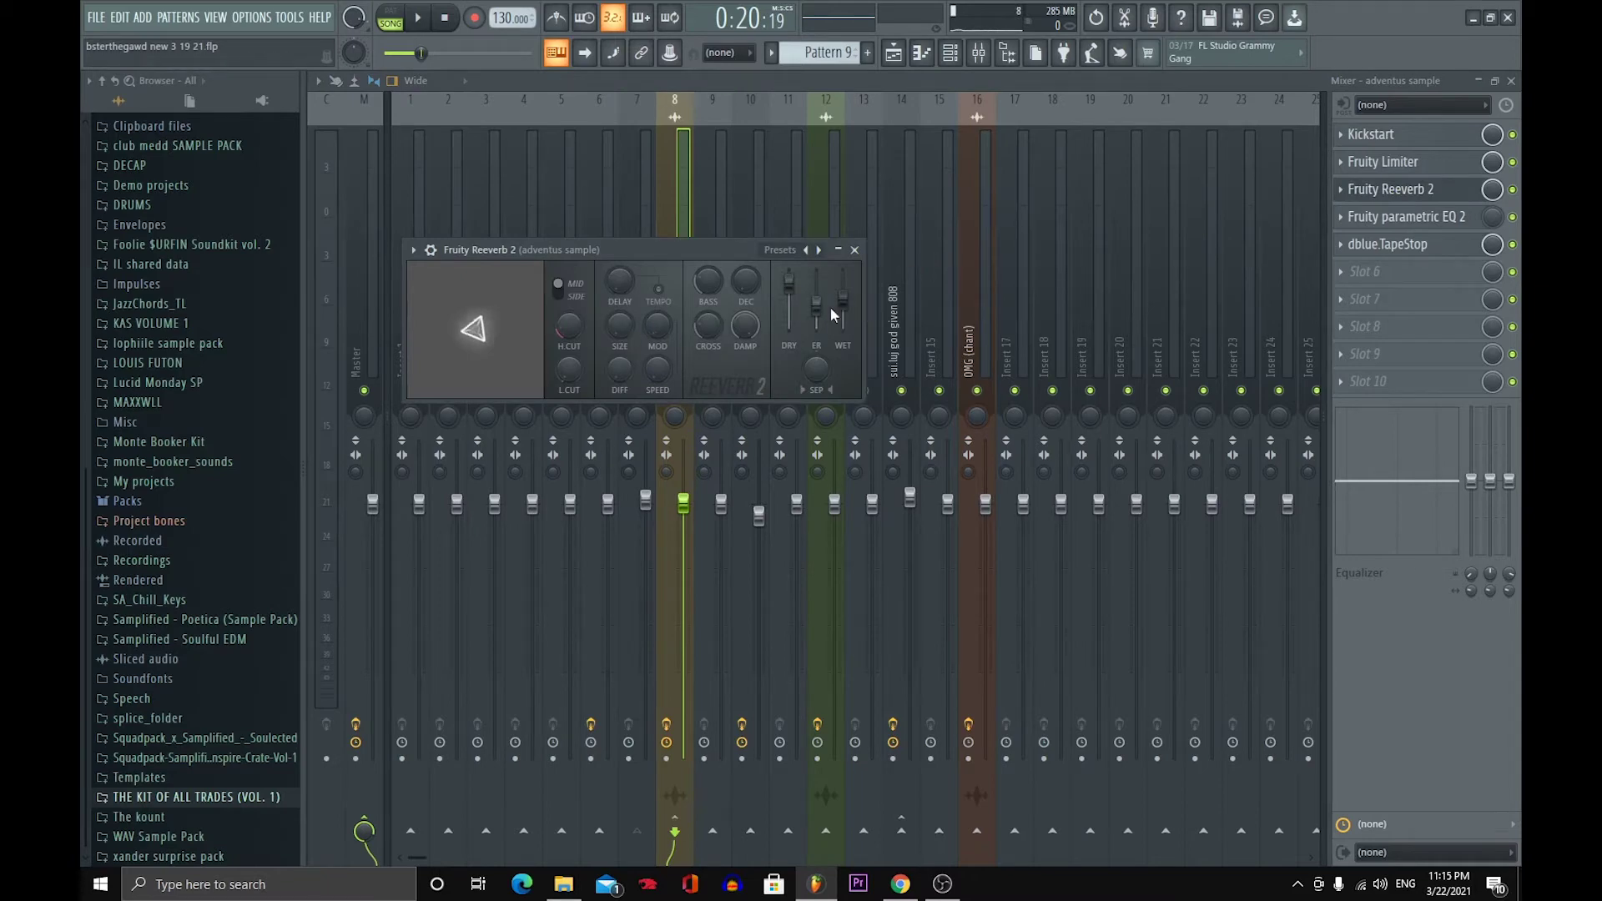
click(422, 16)
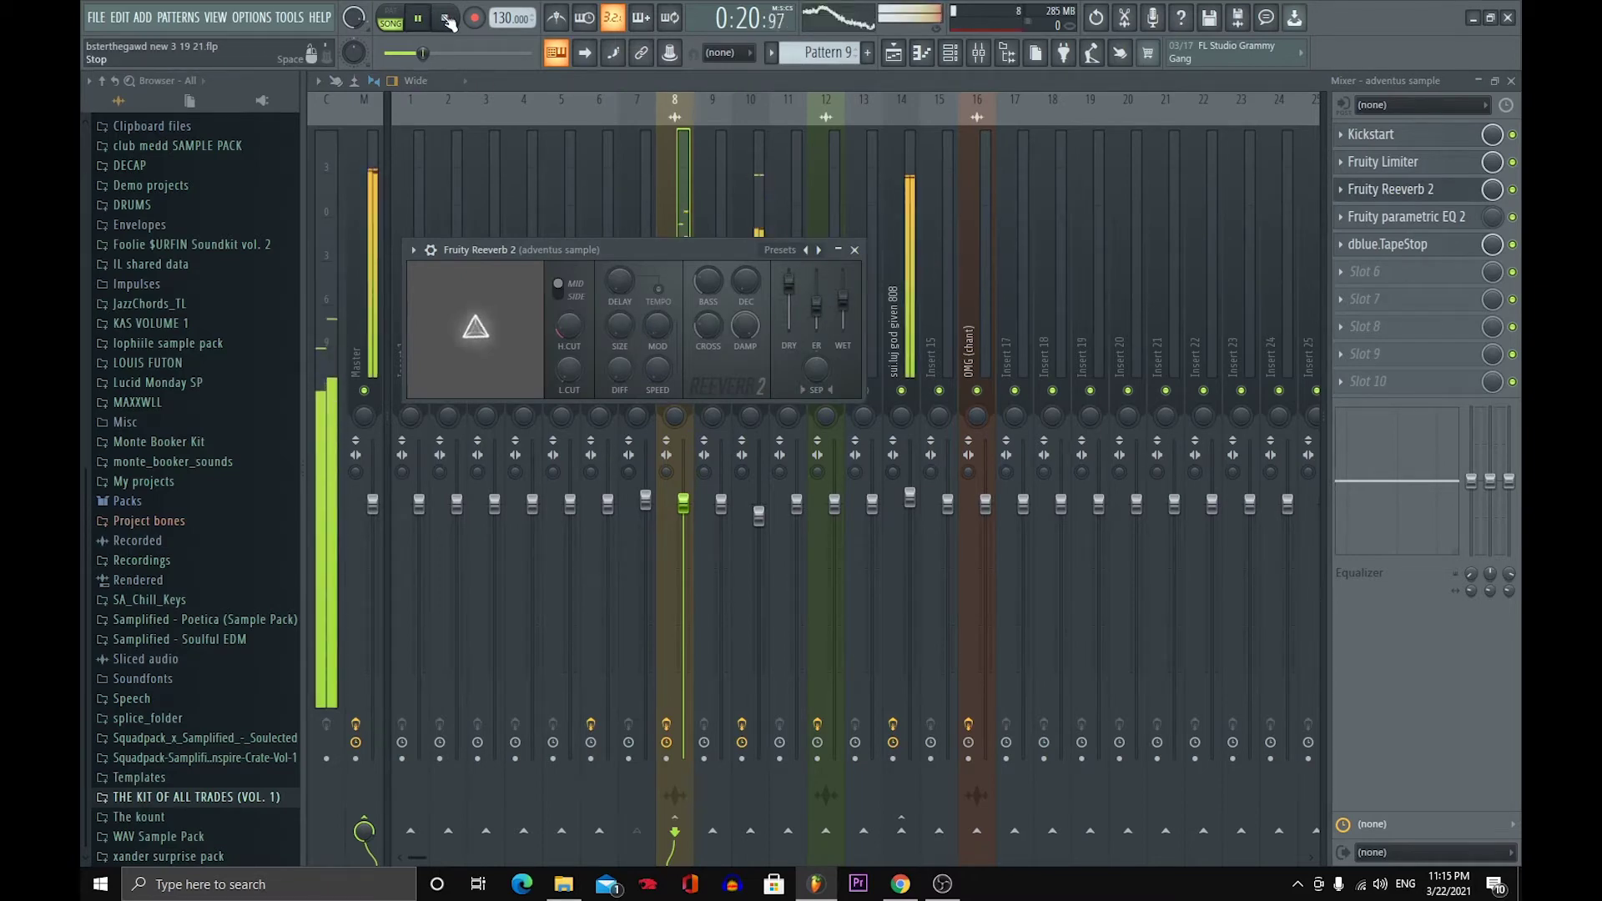
click(444, 16)
click(780, 249)
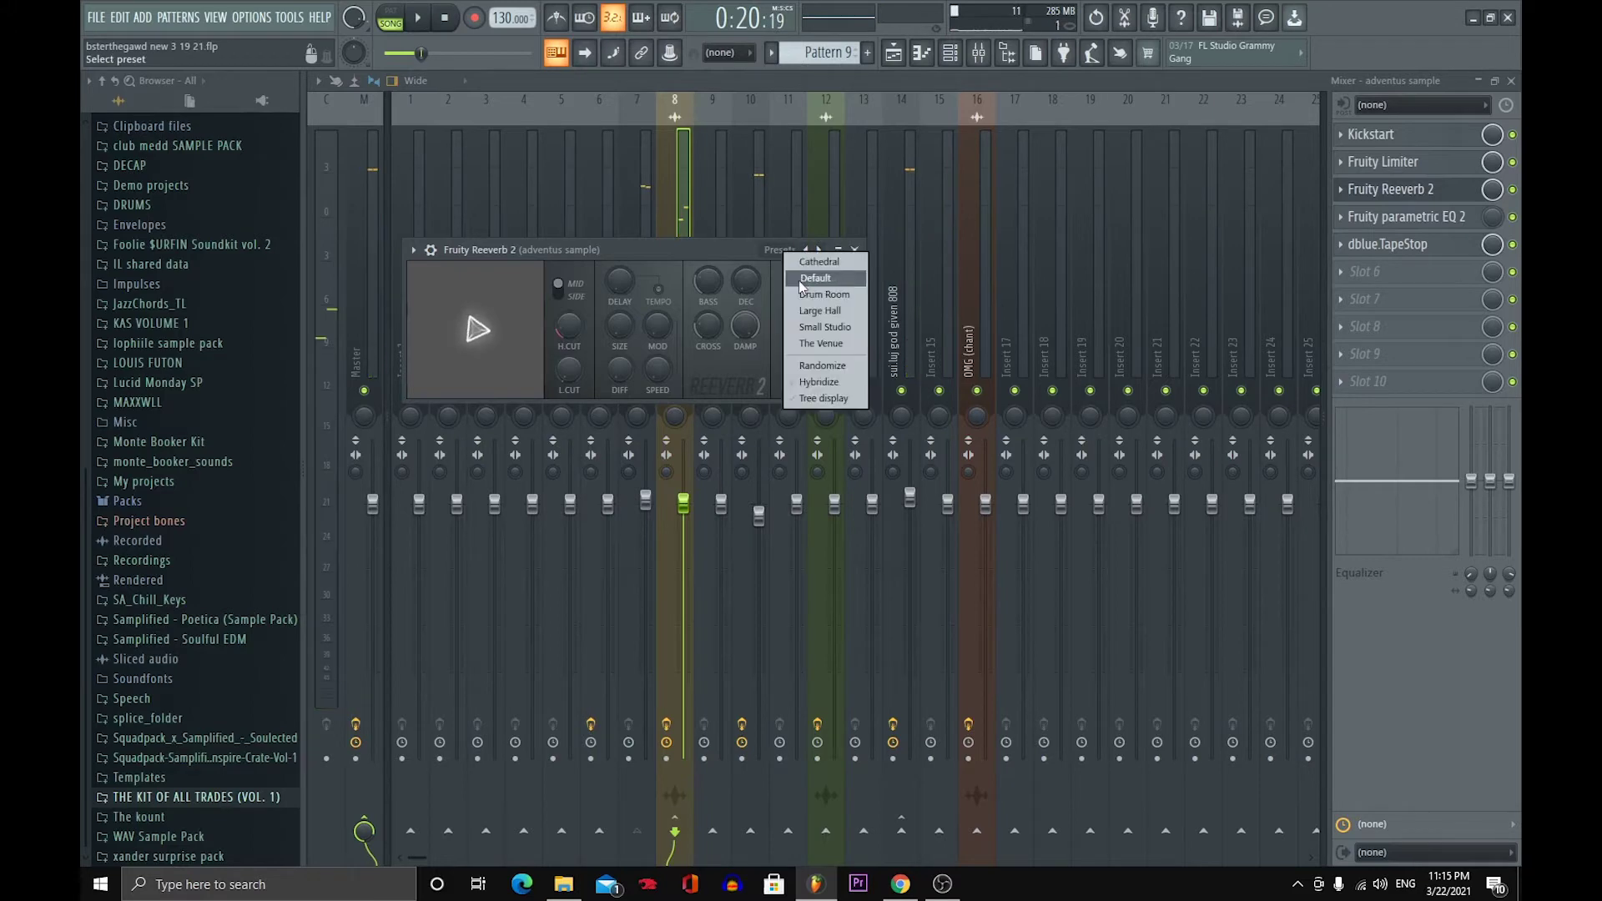
click(798, 280)
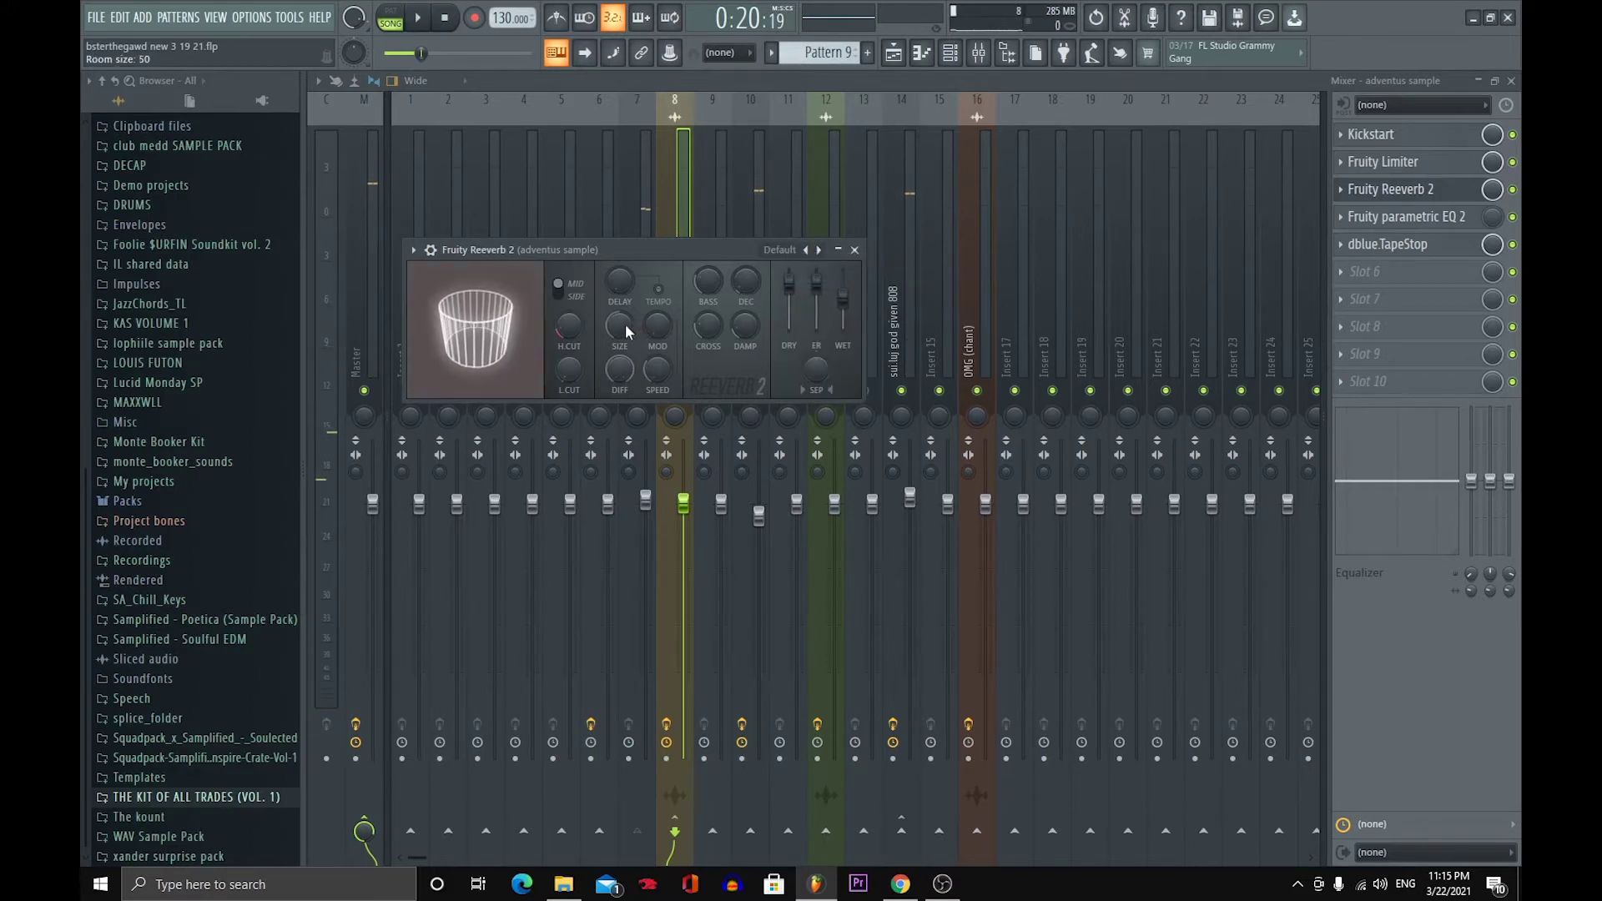
- Reduce the reverb's room size, adjust its high damping and raise the wet level to 84%
drag(625, 323, 628, 372)
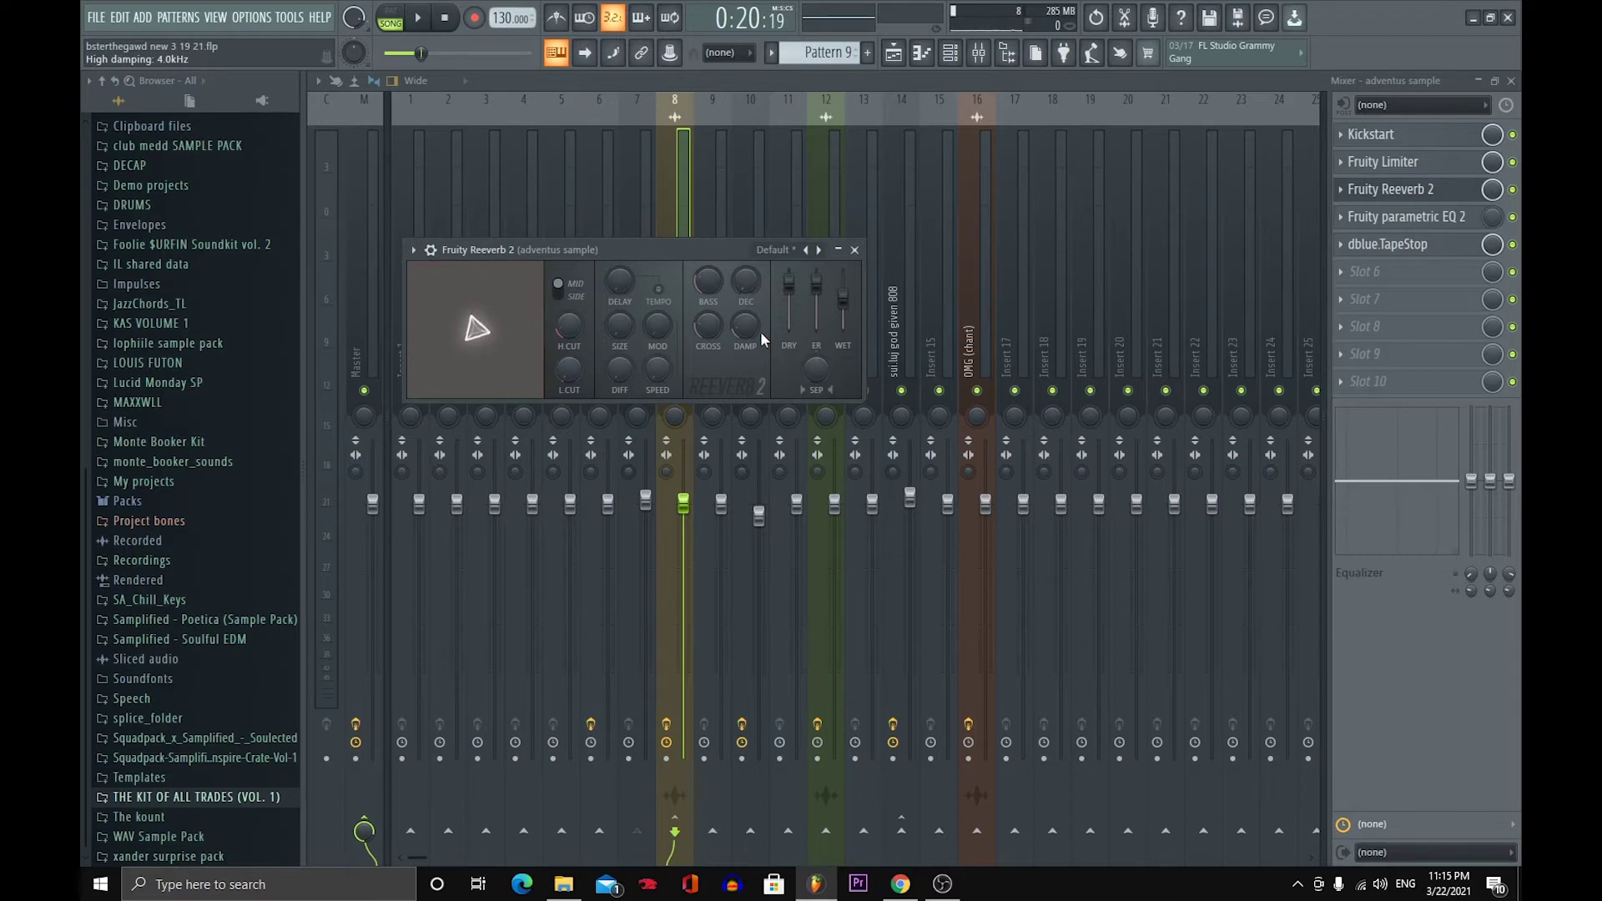
drag(755, 330, 754, 309)
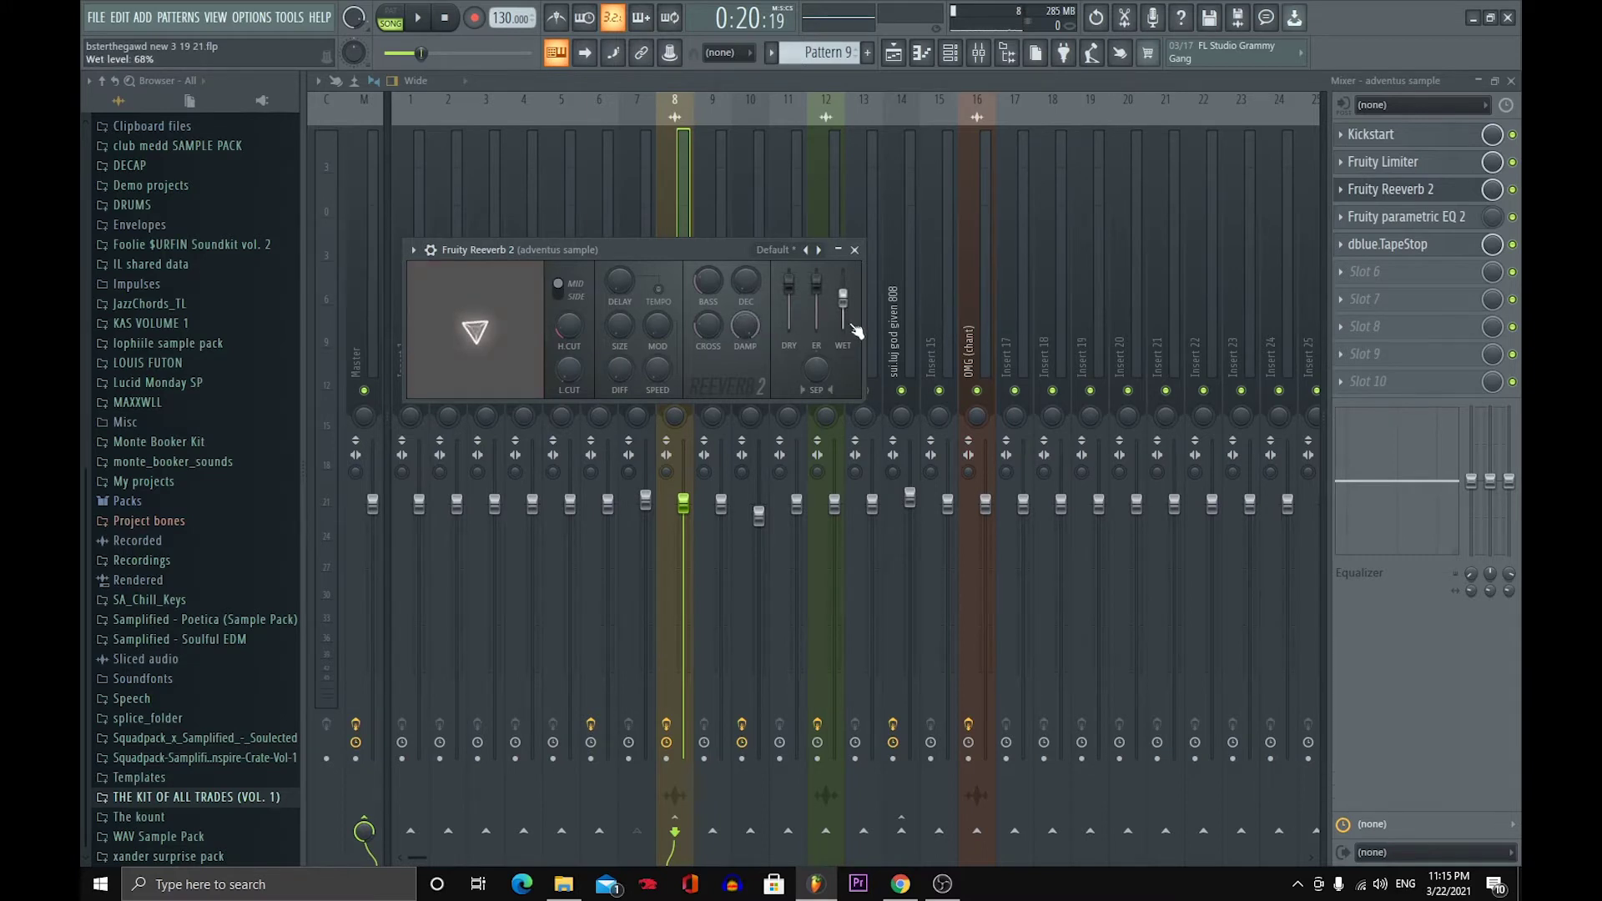
drag(843, 292, 843, 271)
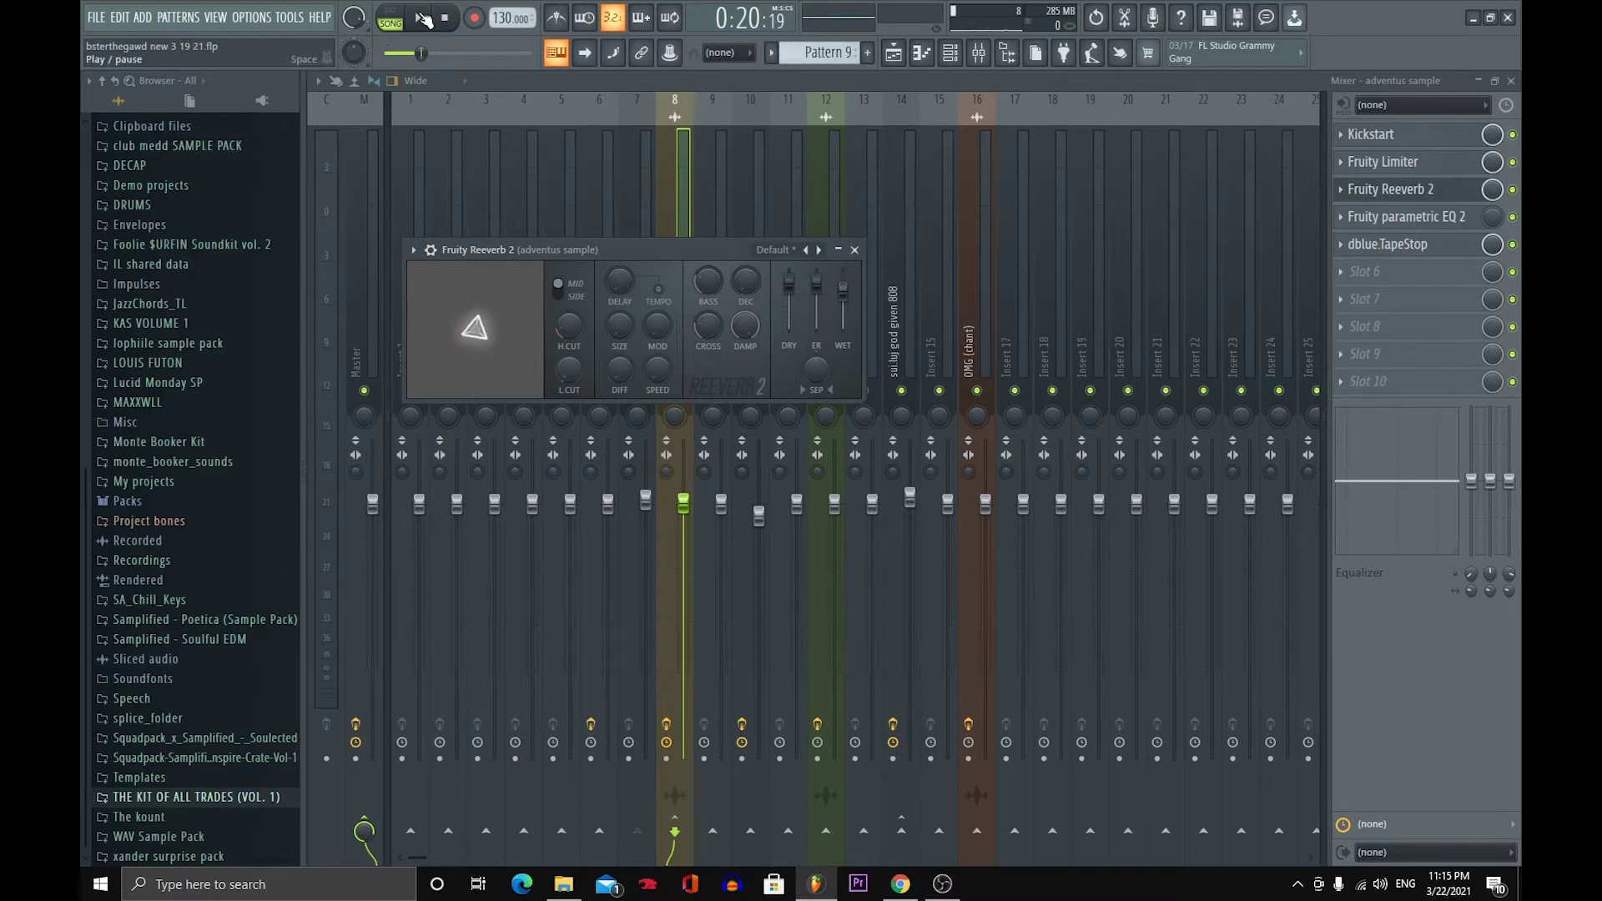
- Play the song to hear the changed reverb, close Fruity Reeverb 2 and stop playback without recording
key(space)
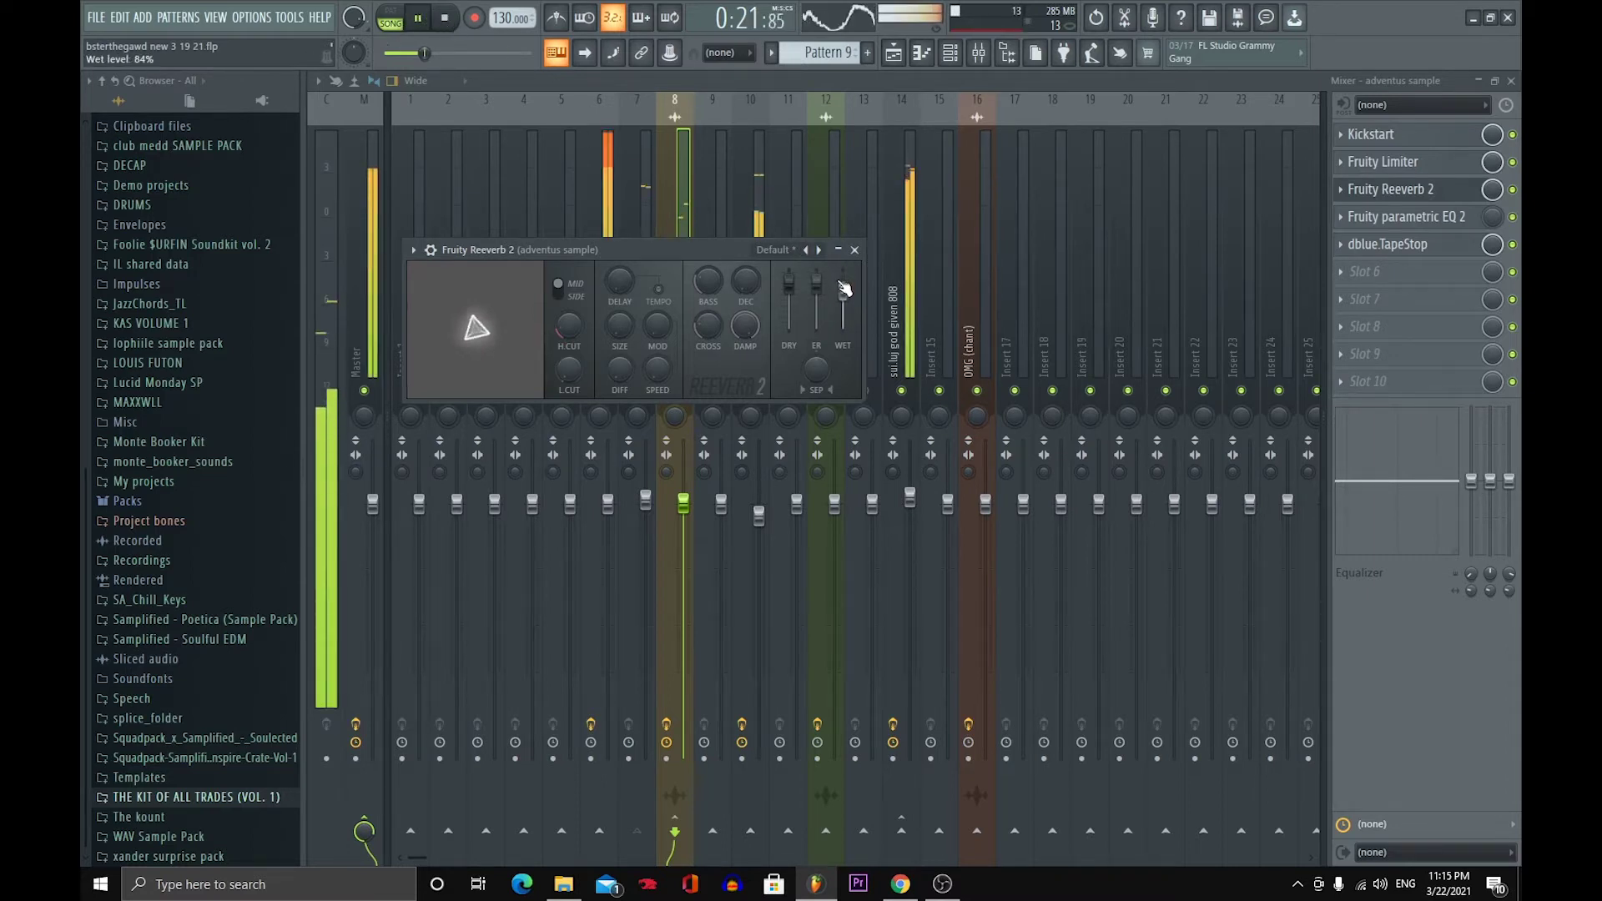
click(854, 249)
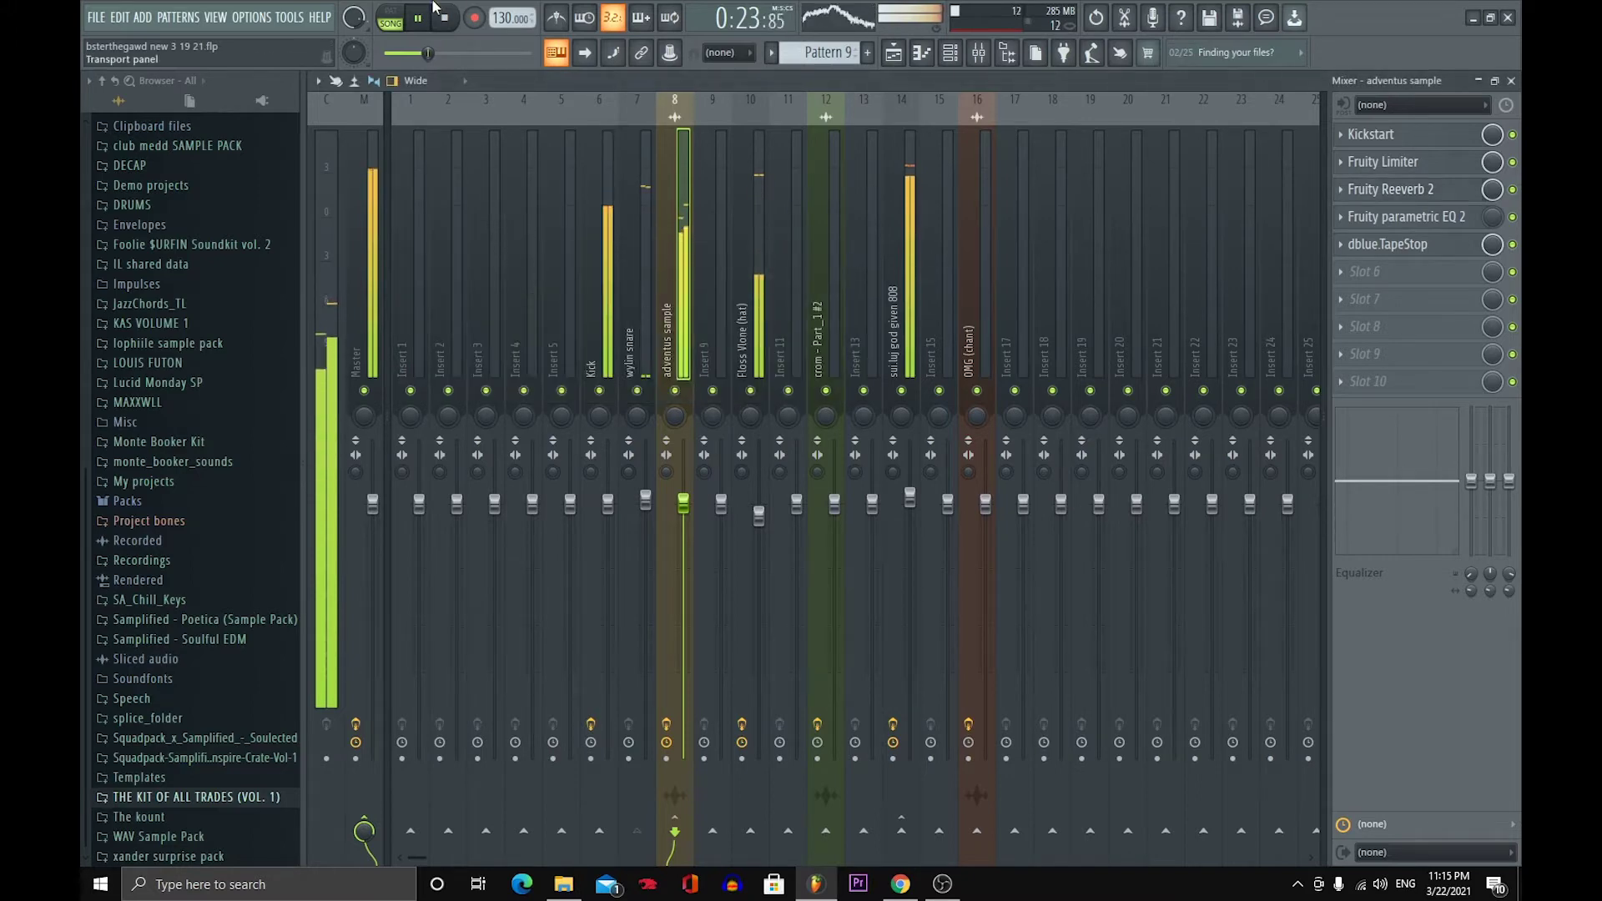
key(r)
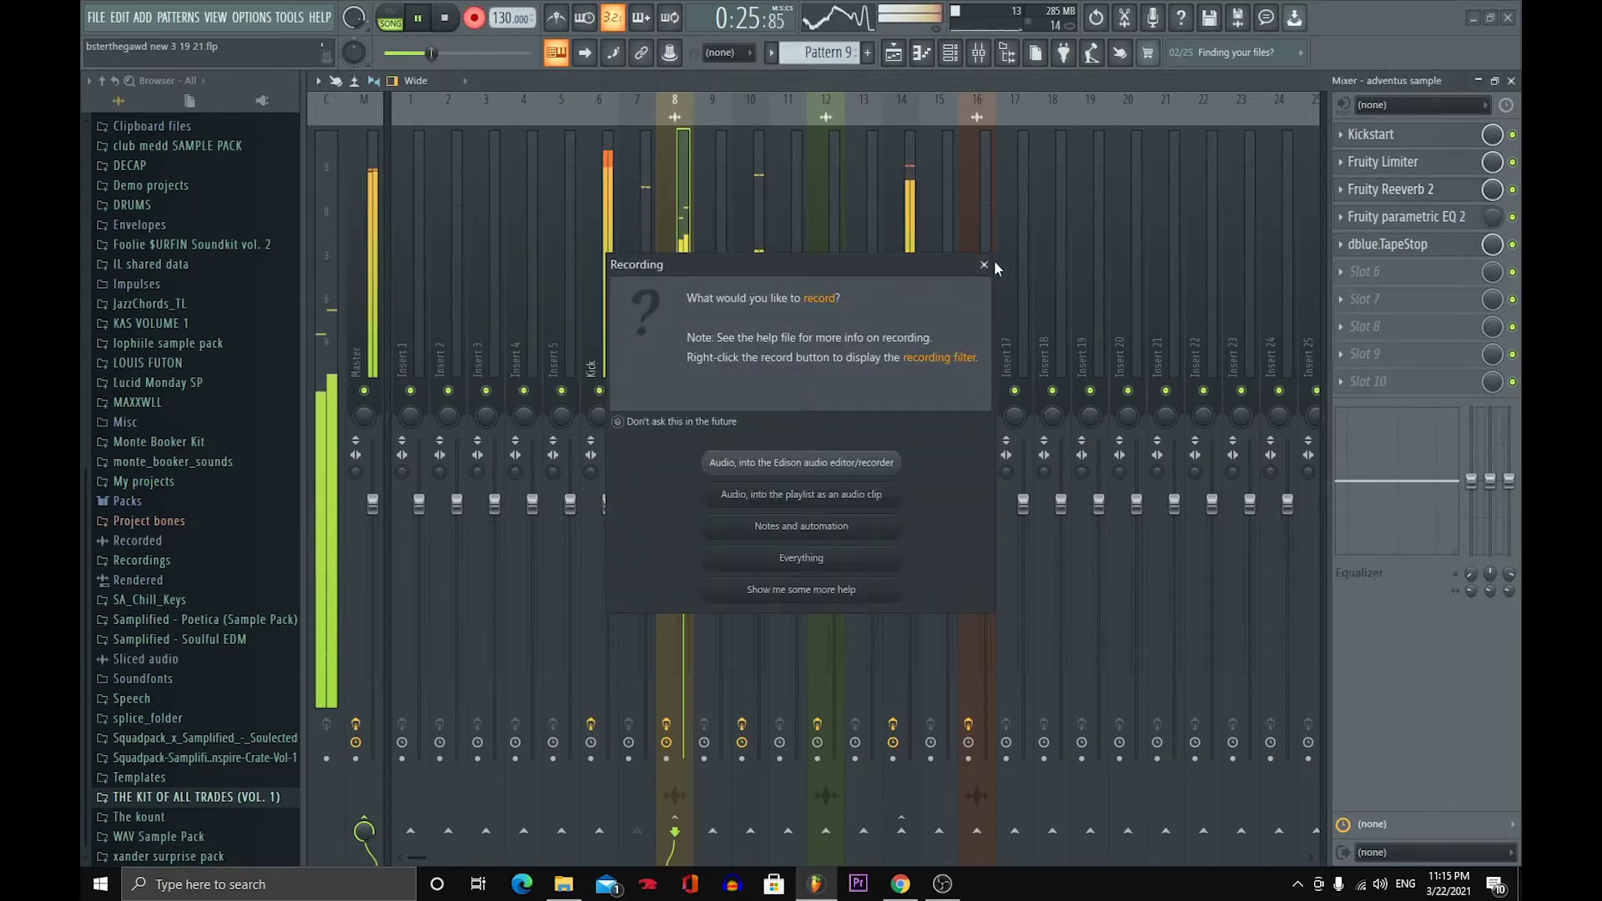
key(Escape)
click(455, 20)
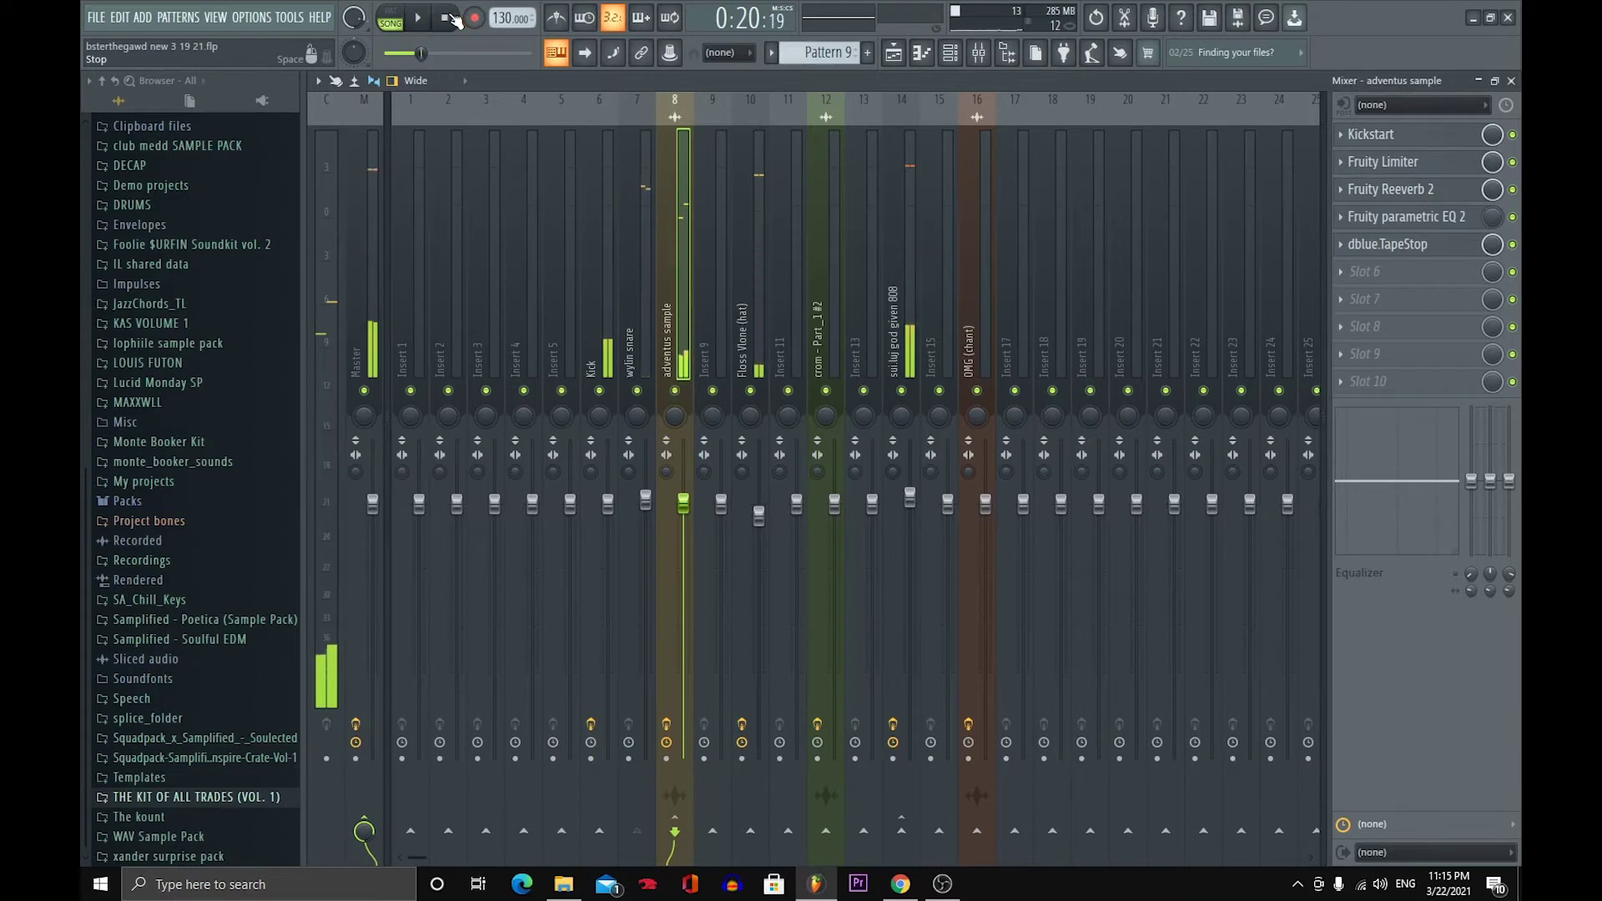
- Show the playlist and move the playhead to the section just before bar 29
click(893, 54)
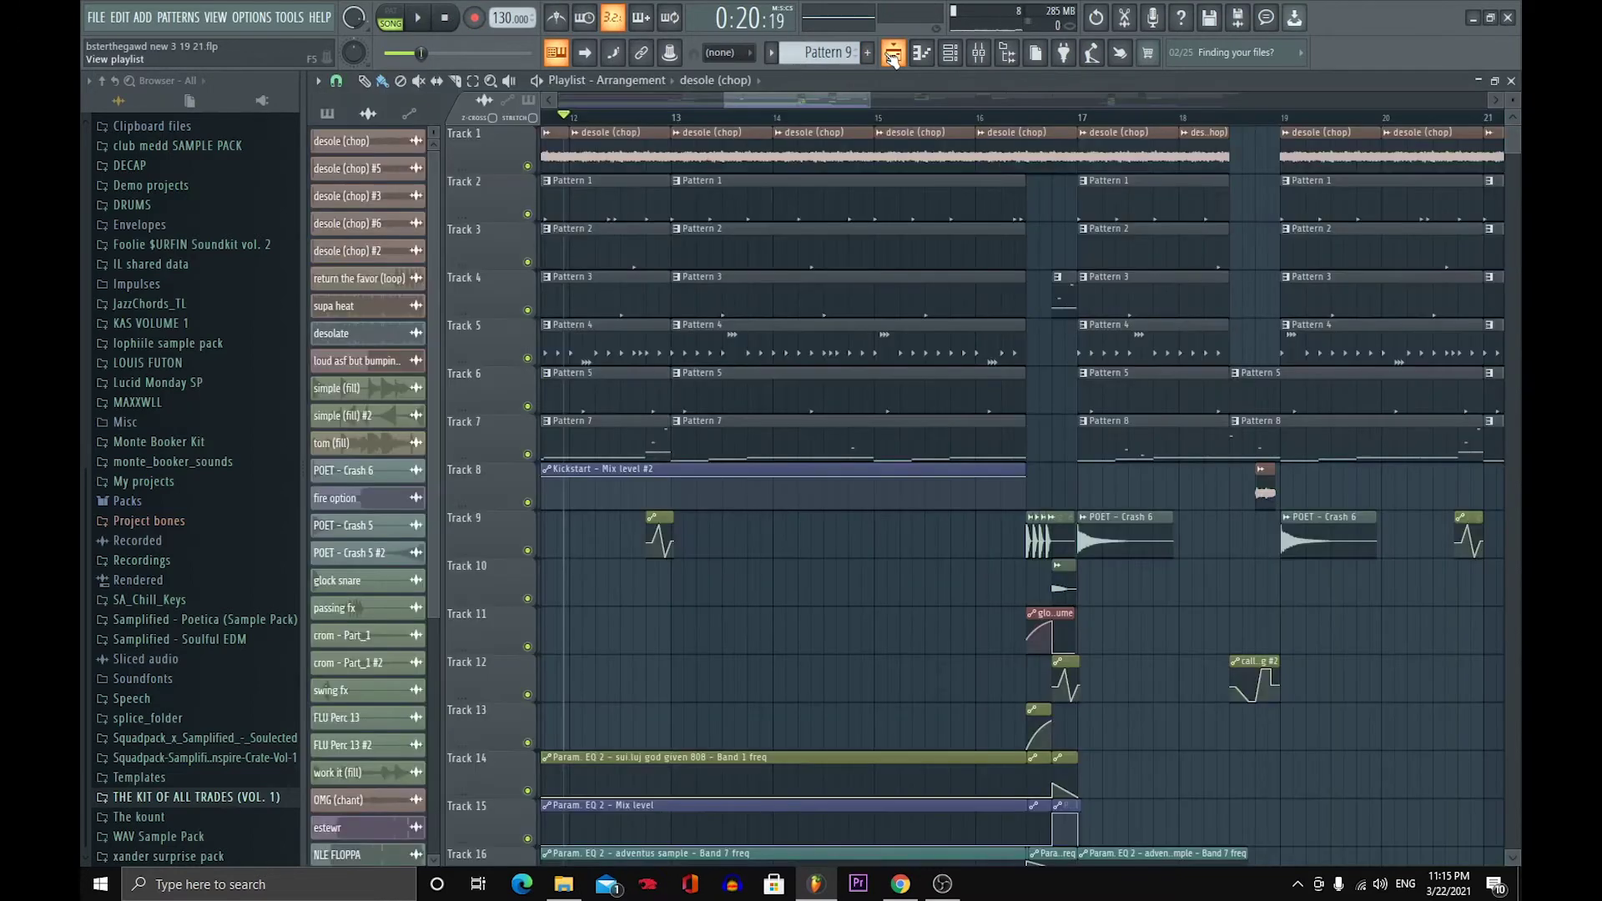
drag(798, 93, 1139, 288)
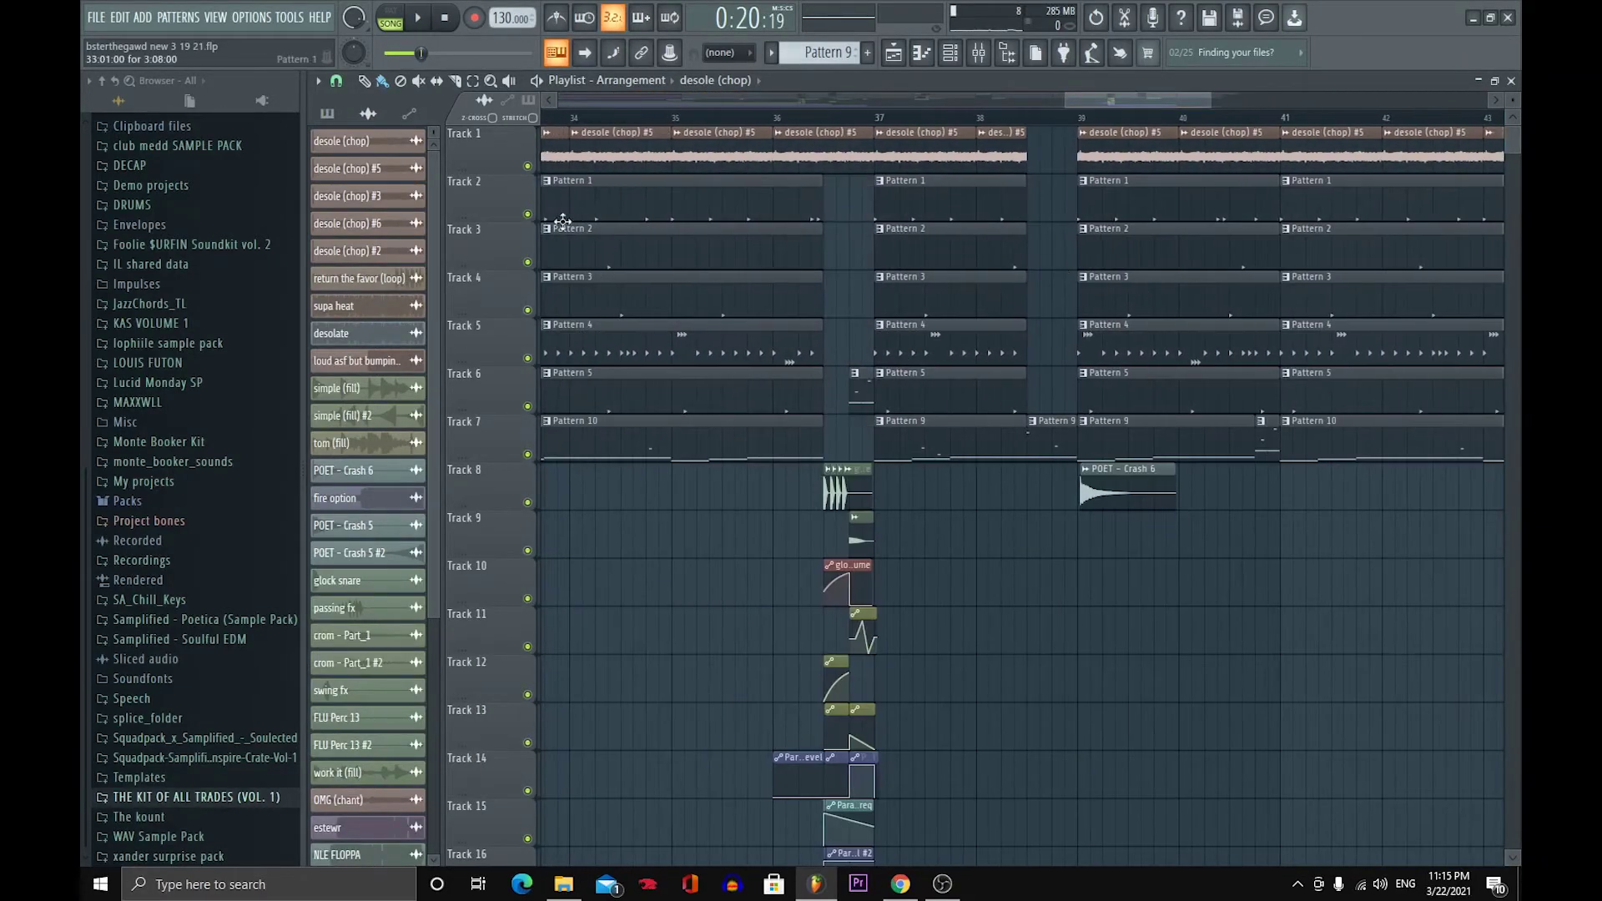
scroll(721, 107, left, 3)
scroll(719, 107, left, 10)
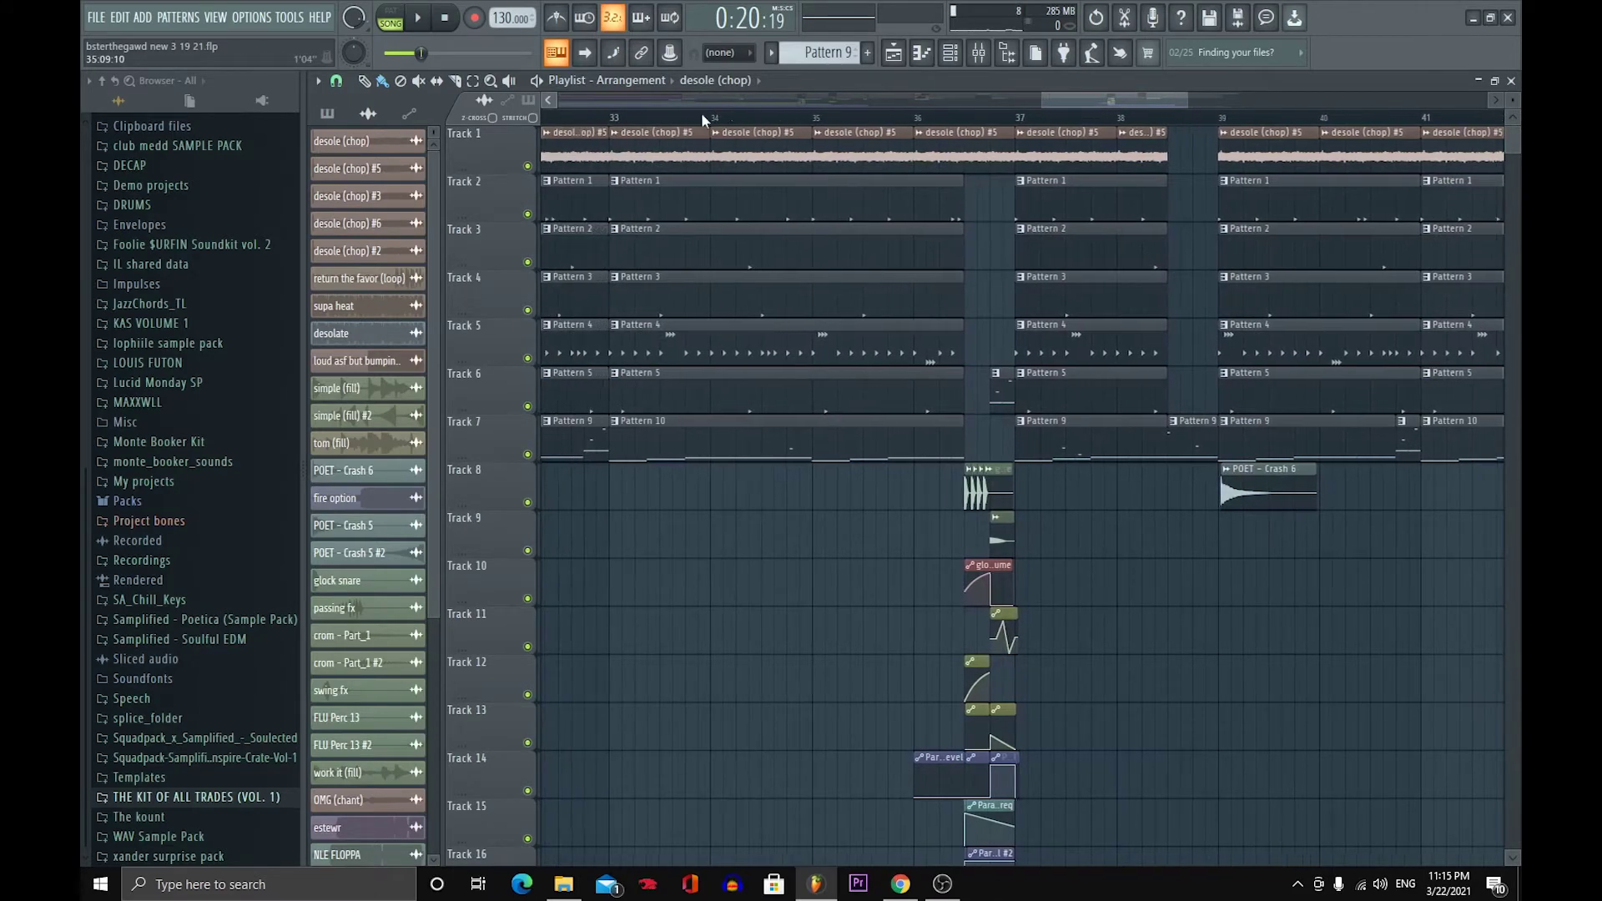
click(762, 118)
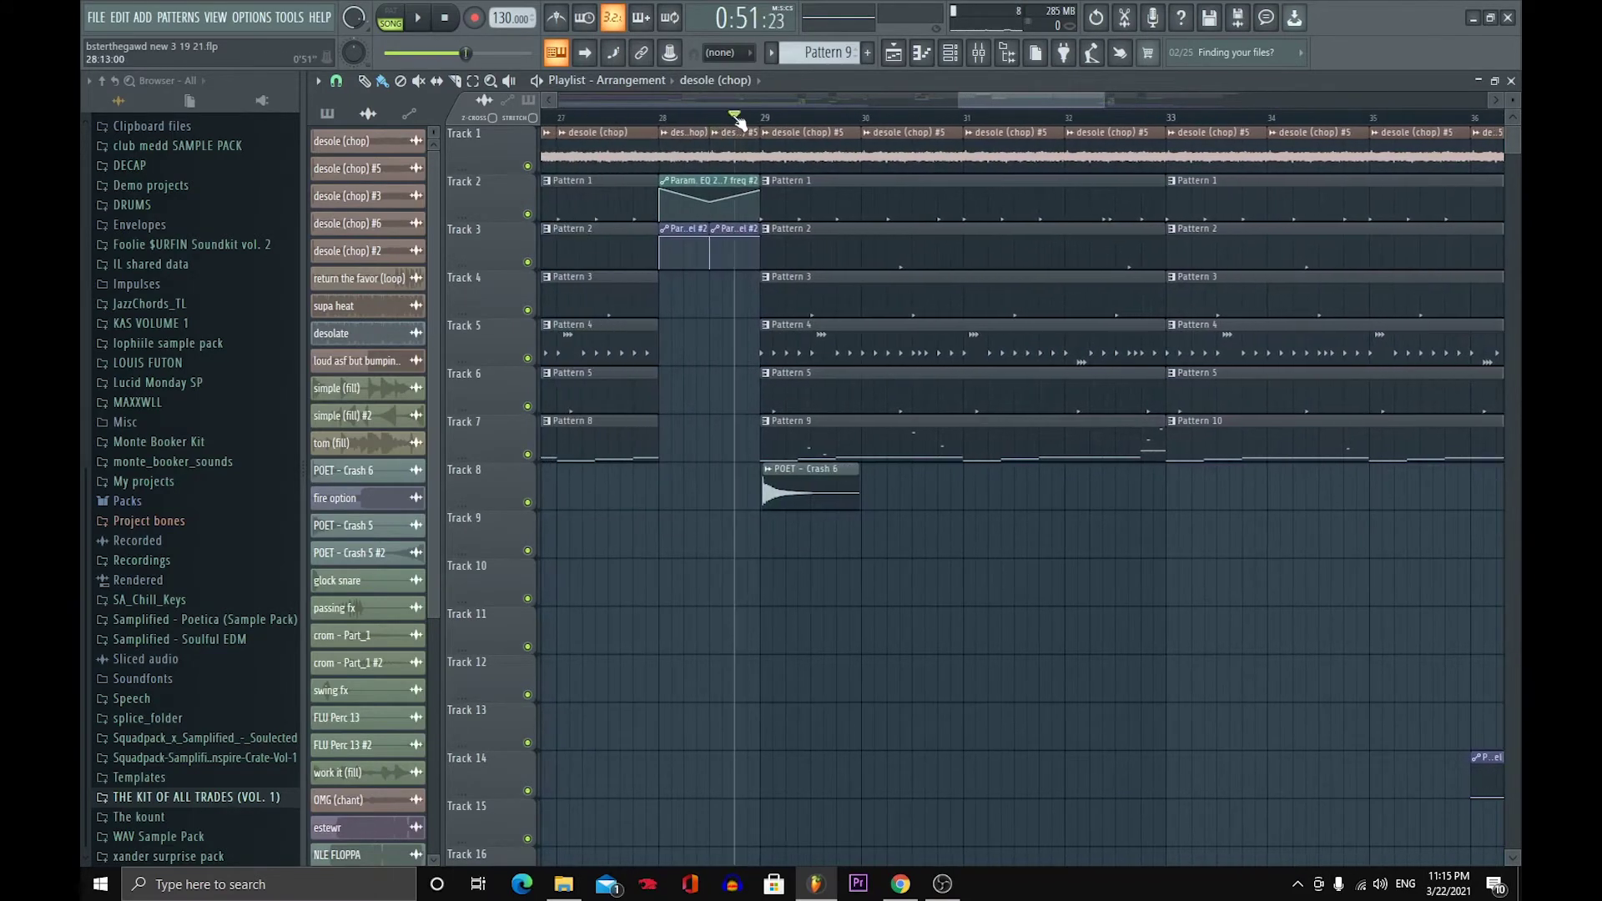
- Check the sample settings of the desole (chop) #5 clip, play the section briefly and close the settings
double_click(788, 150)
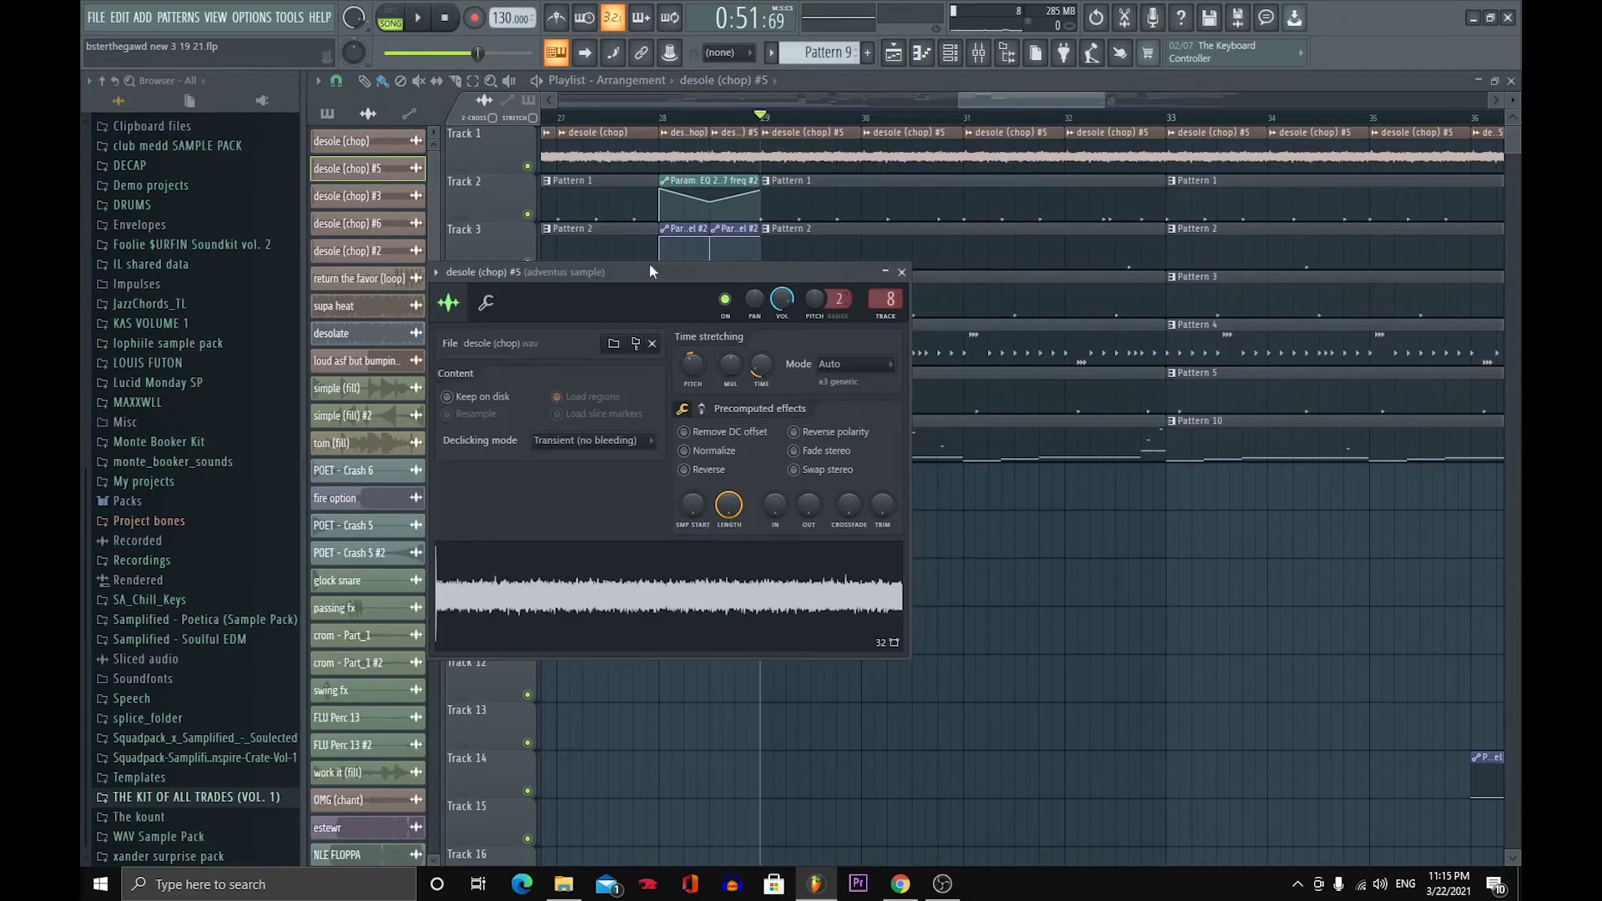
click(423, 20)
click(444, 19)
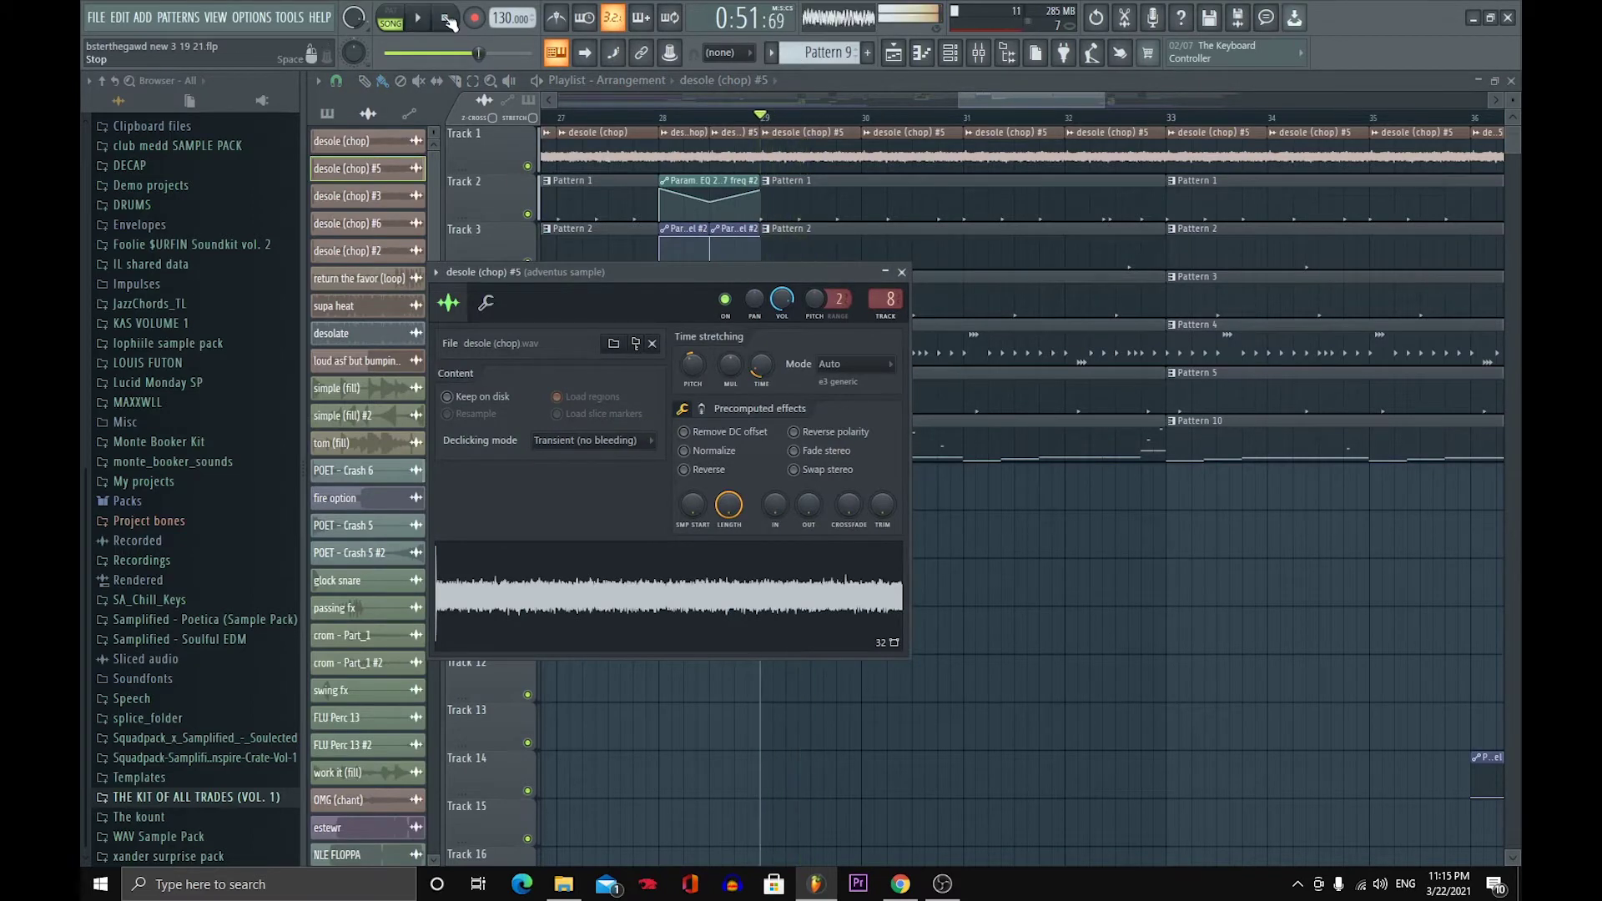
click(902, 273)
- Display the whole arrangement in the playlist, close the playlist and mixer, and open the Channel rack
drag(1002, 99, 530, 143)
drag(704, 101, 1253, 251)
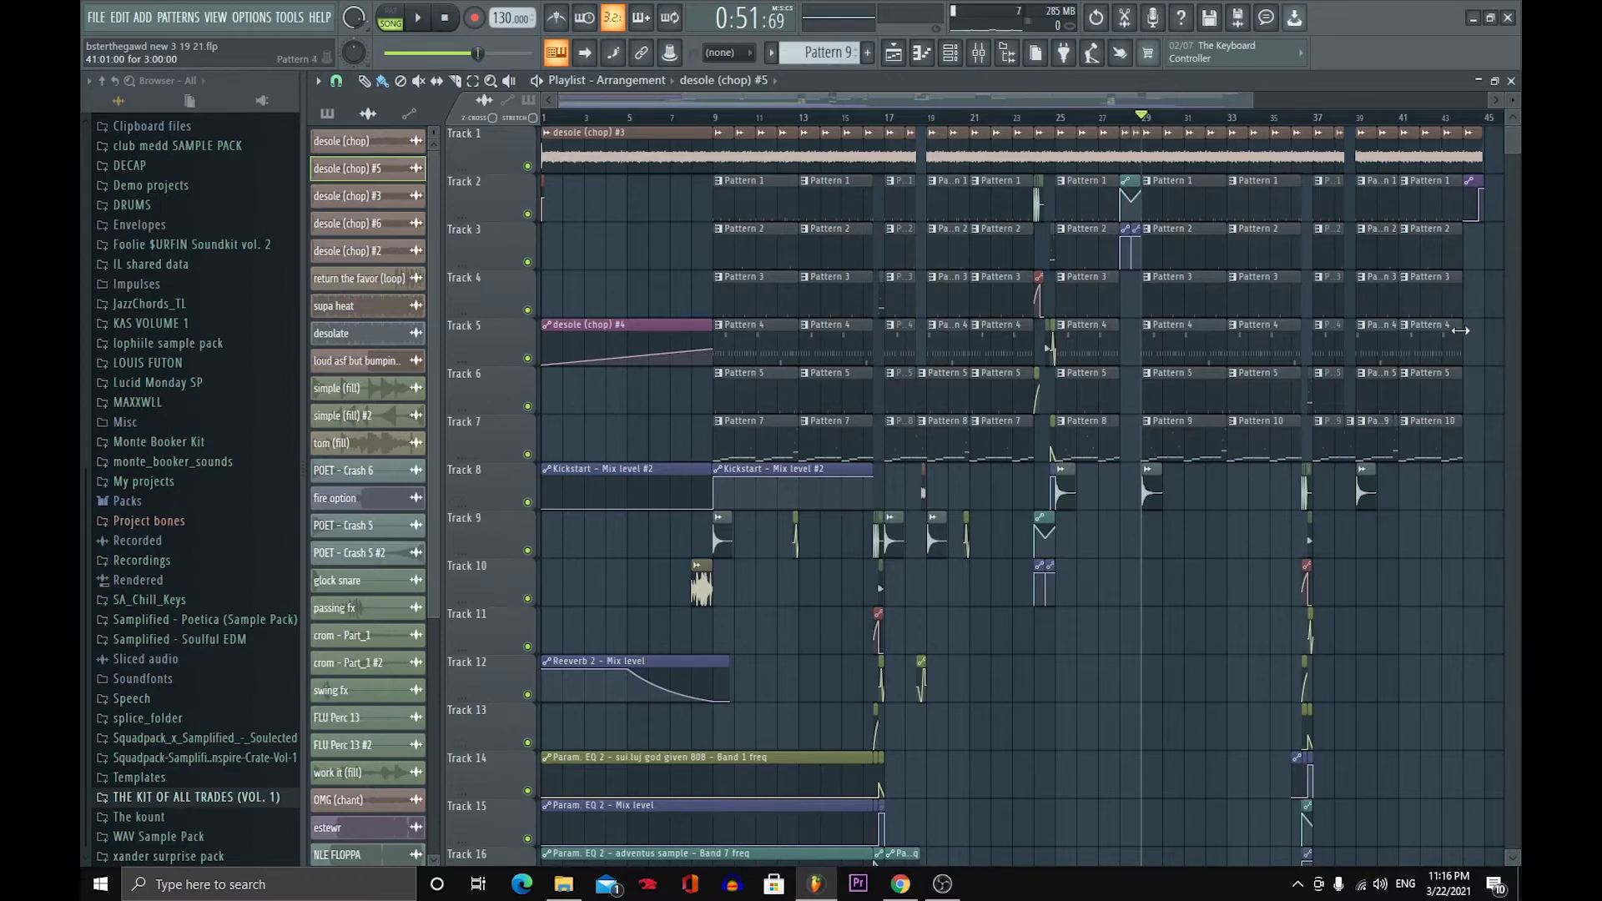
key(F9)
click(1512, 81)
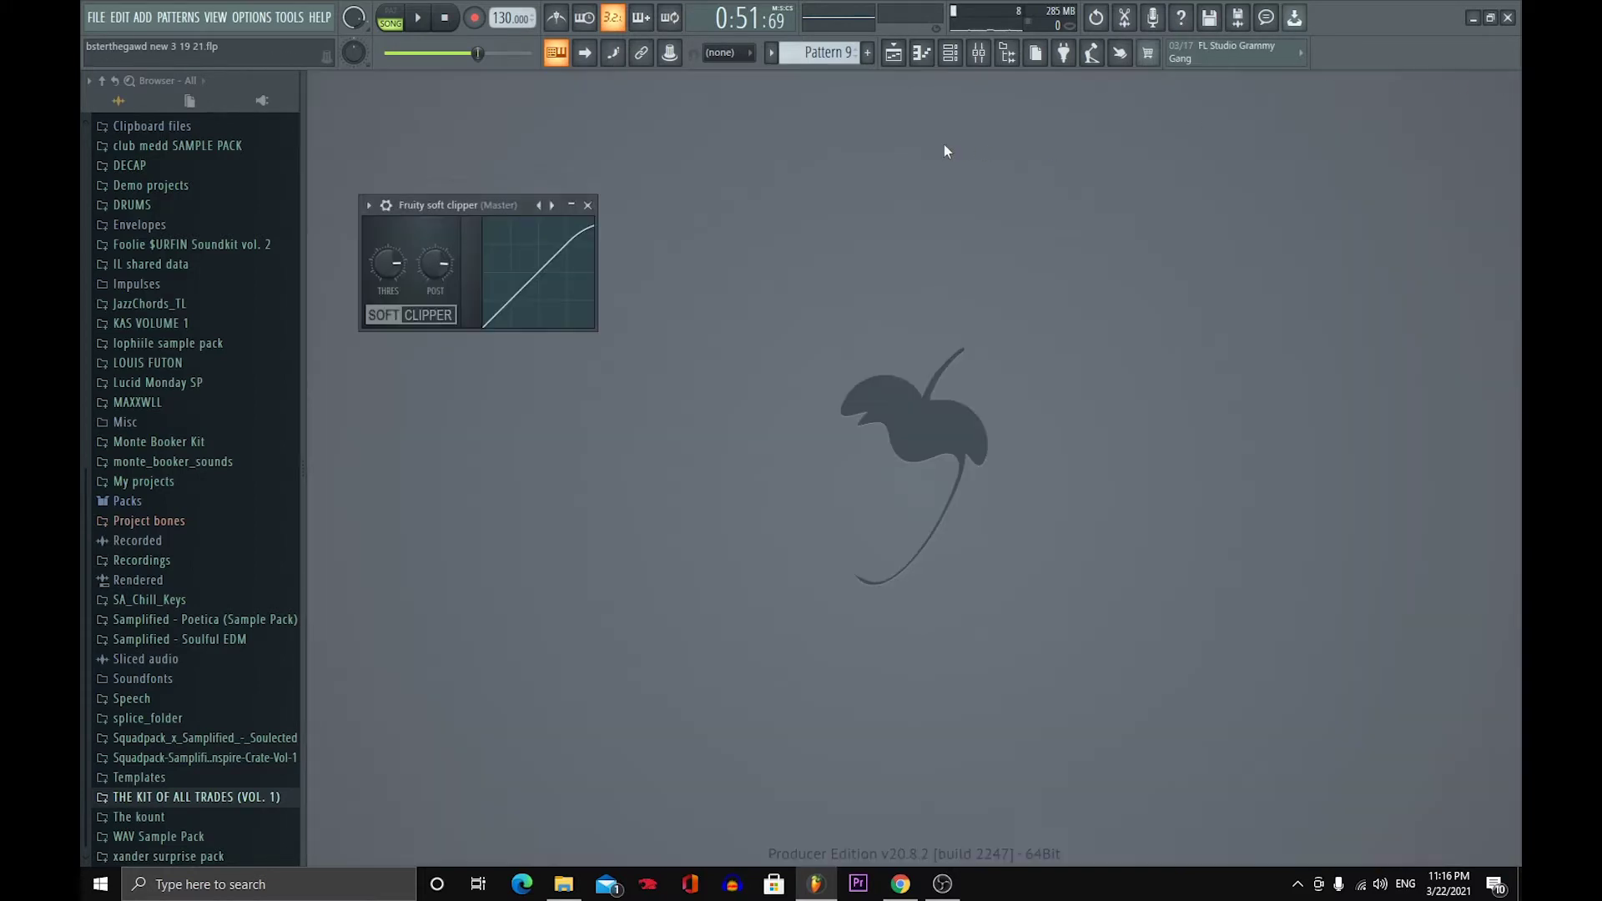
click(950, 53)
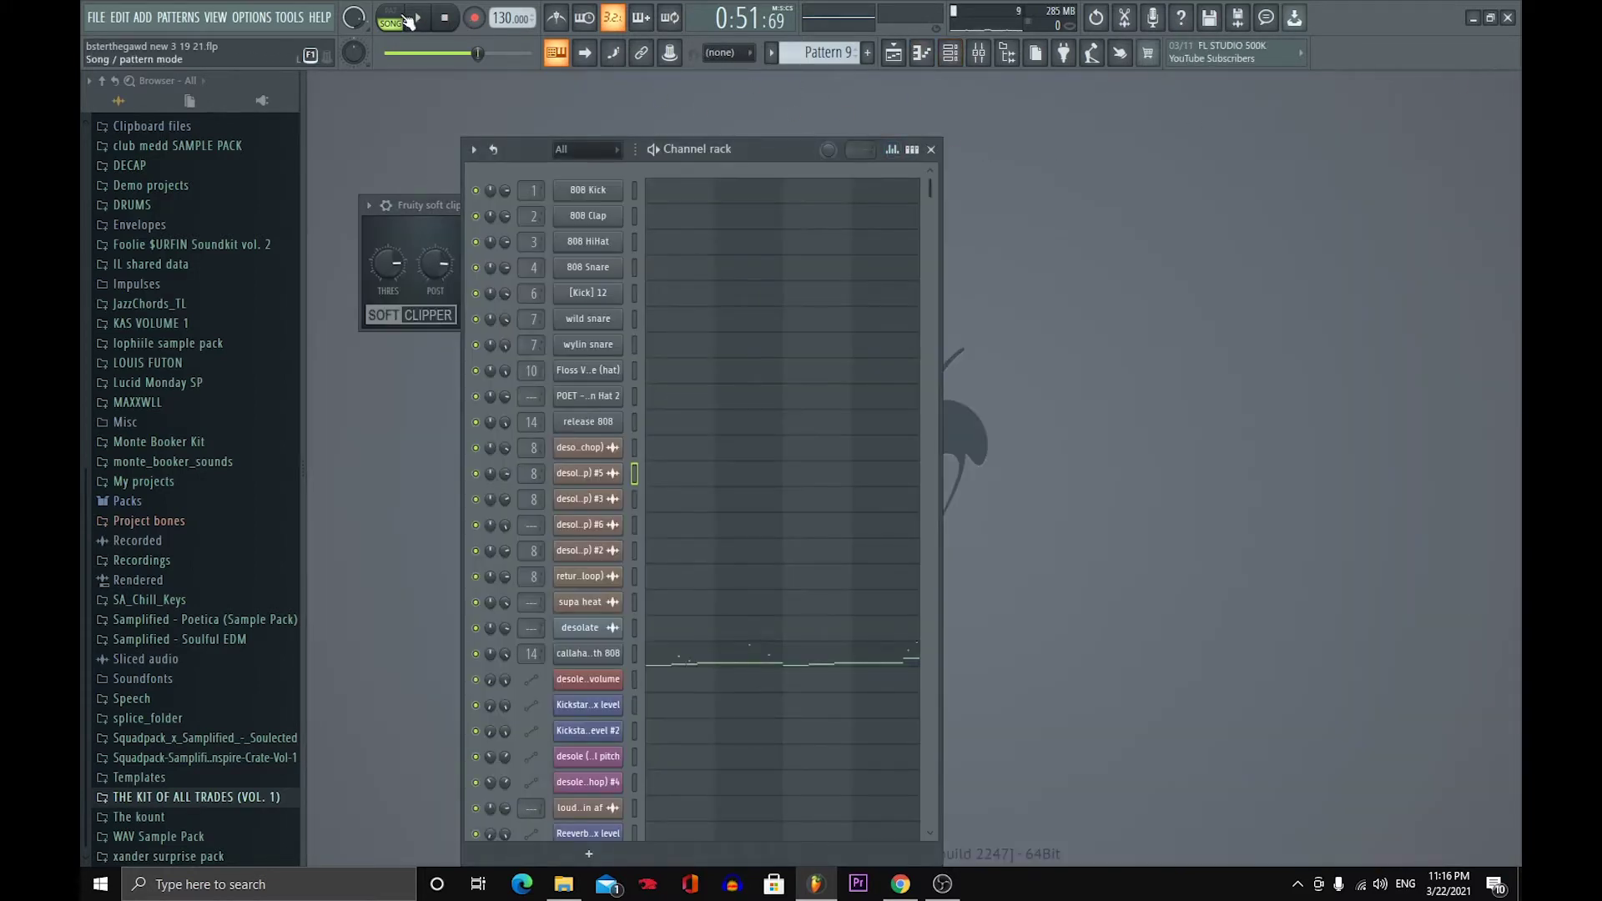
- Switch to pattern mode, play the 808 line of Pattern 6, and compare it with Pattern 7
click(418, 19)
click(392, 20)
mouse_move(828, 52)
mouse_down()
mouse_move(828, 102)
mouse_move(828, 77)
mouse_up()
click(433, 25)
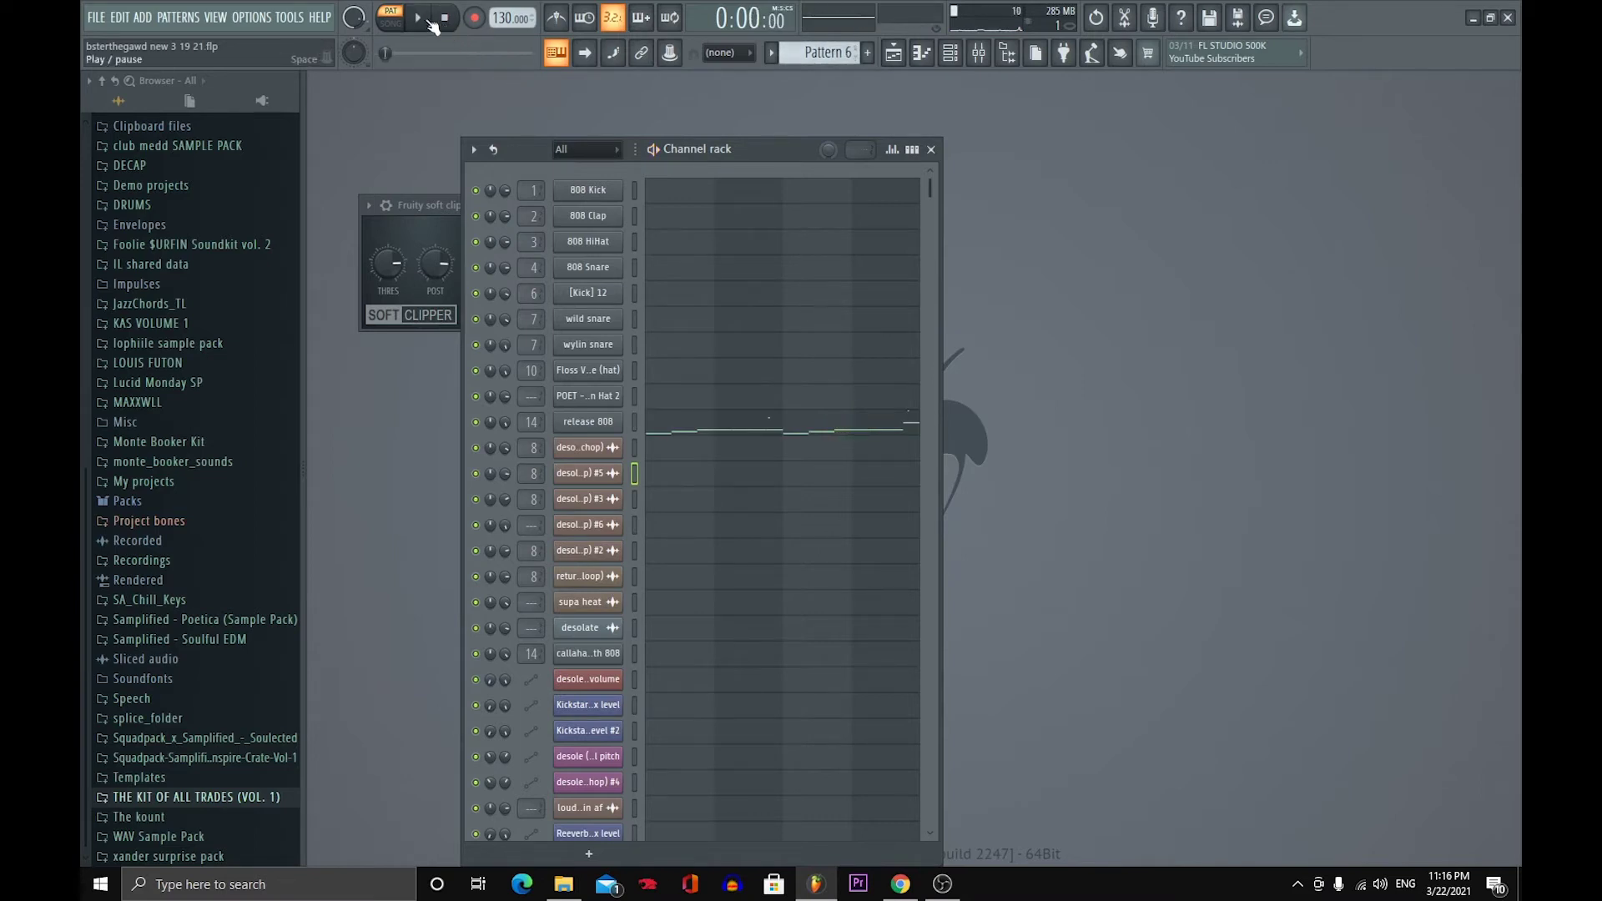
click(432, 24)
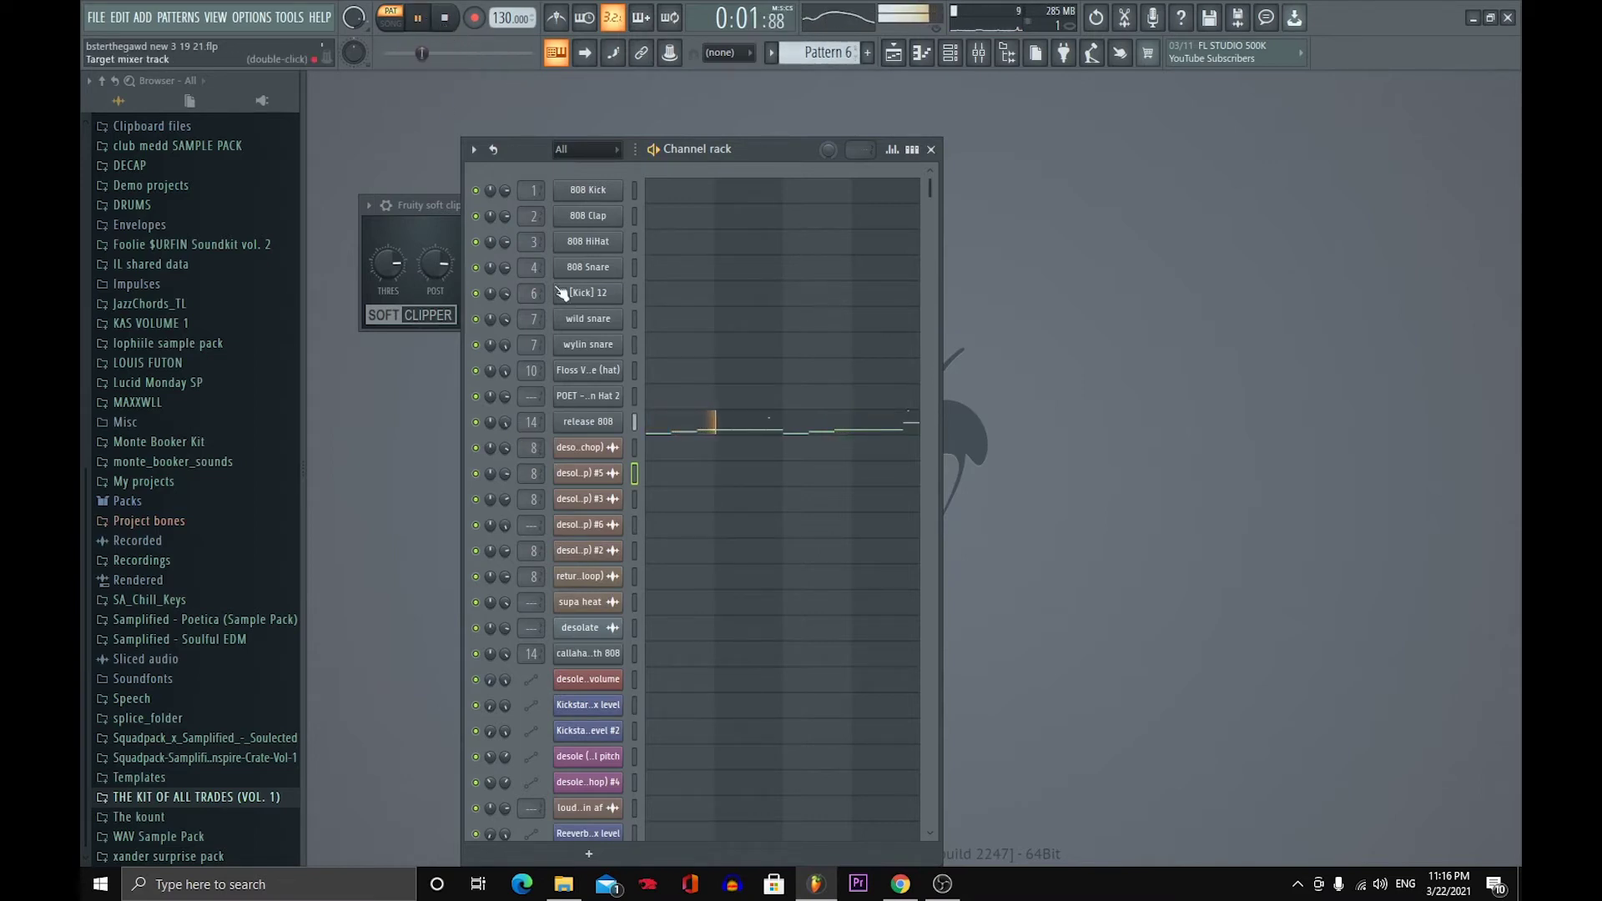
key(KP_Add)
click(445, 18)
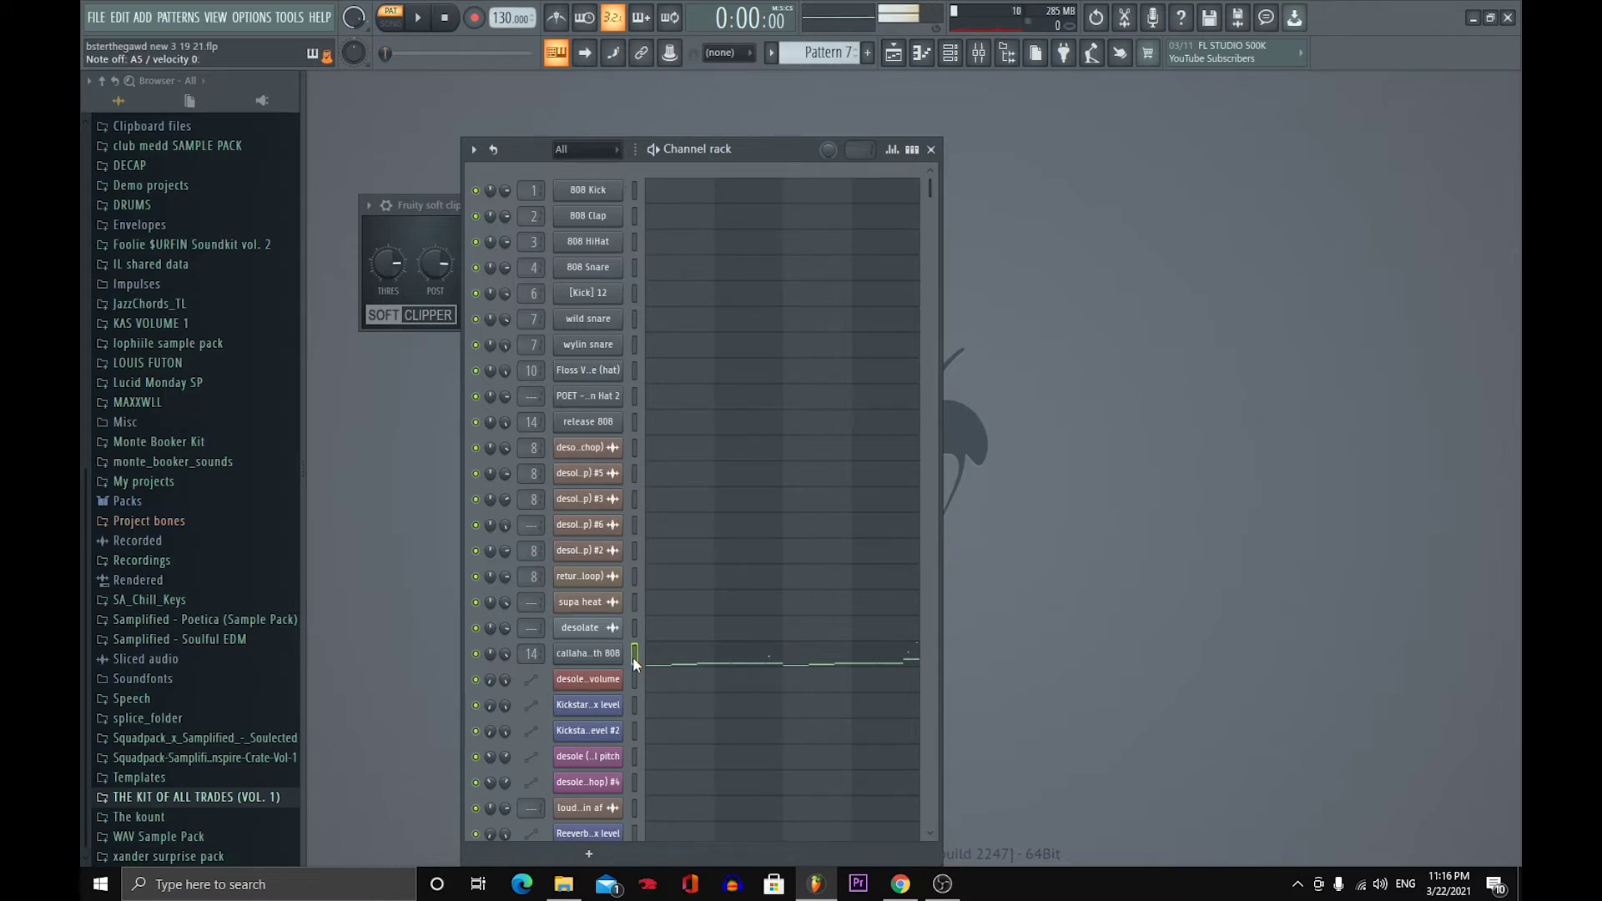
- Audition the release 808 and callahan death 808 channels and adjust the callahan death 808's sample start offset
click(635, 421)
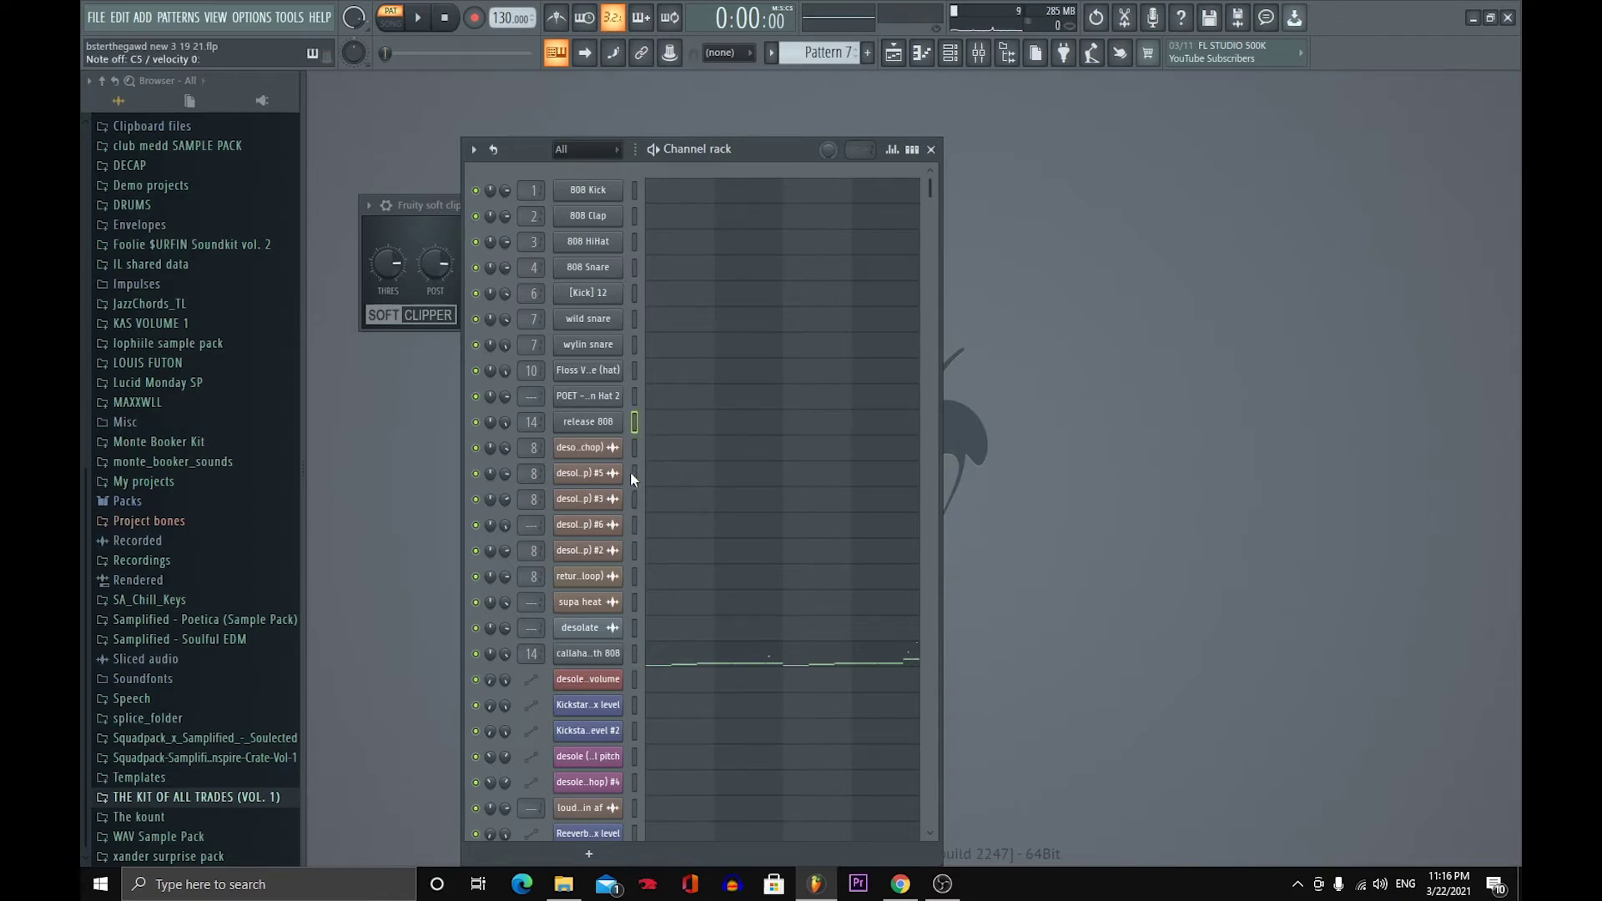
click(635, 653)
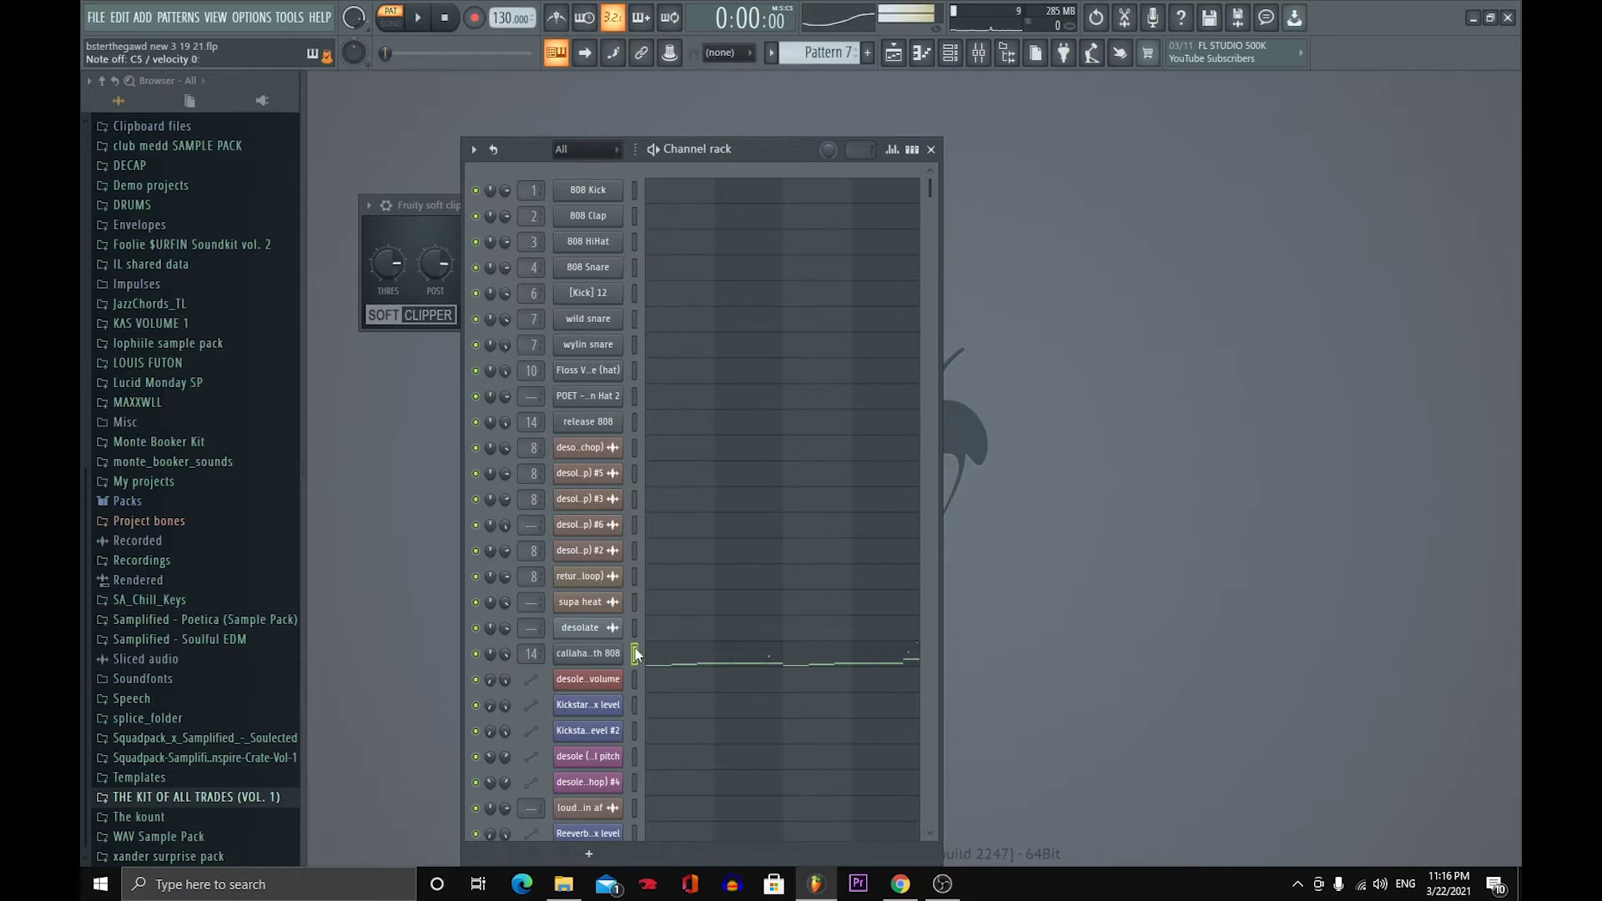
click(623, 656)
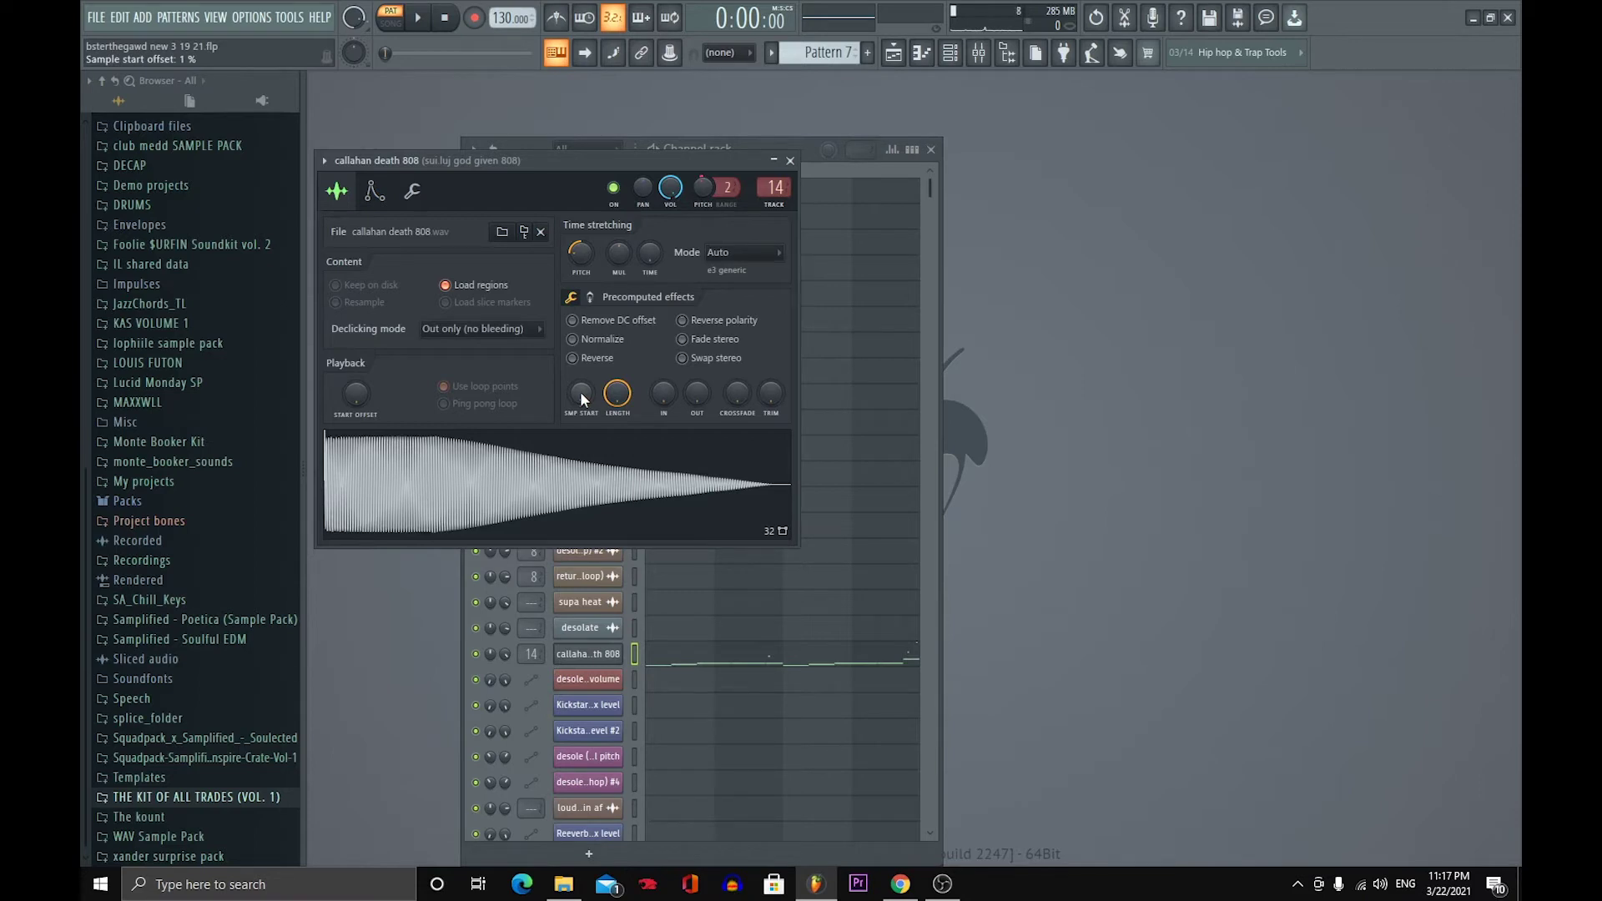
drag(583, 393, 582, 407)
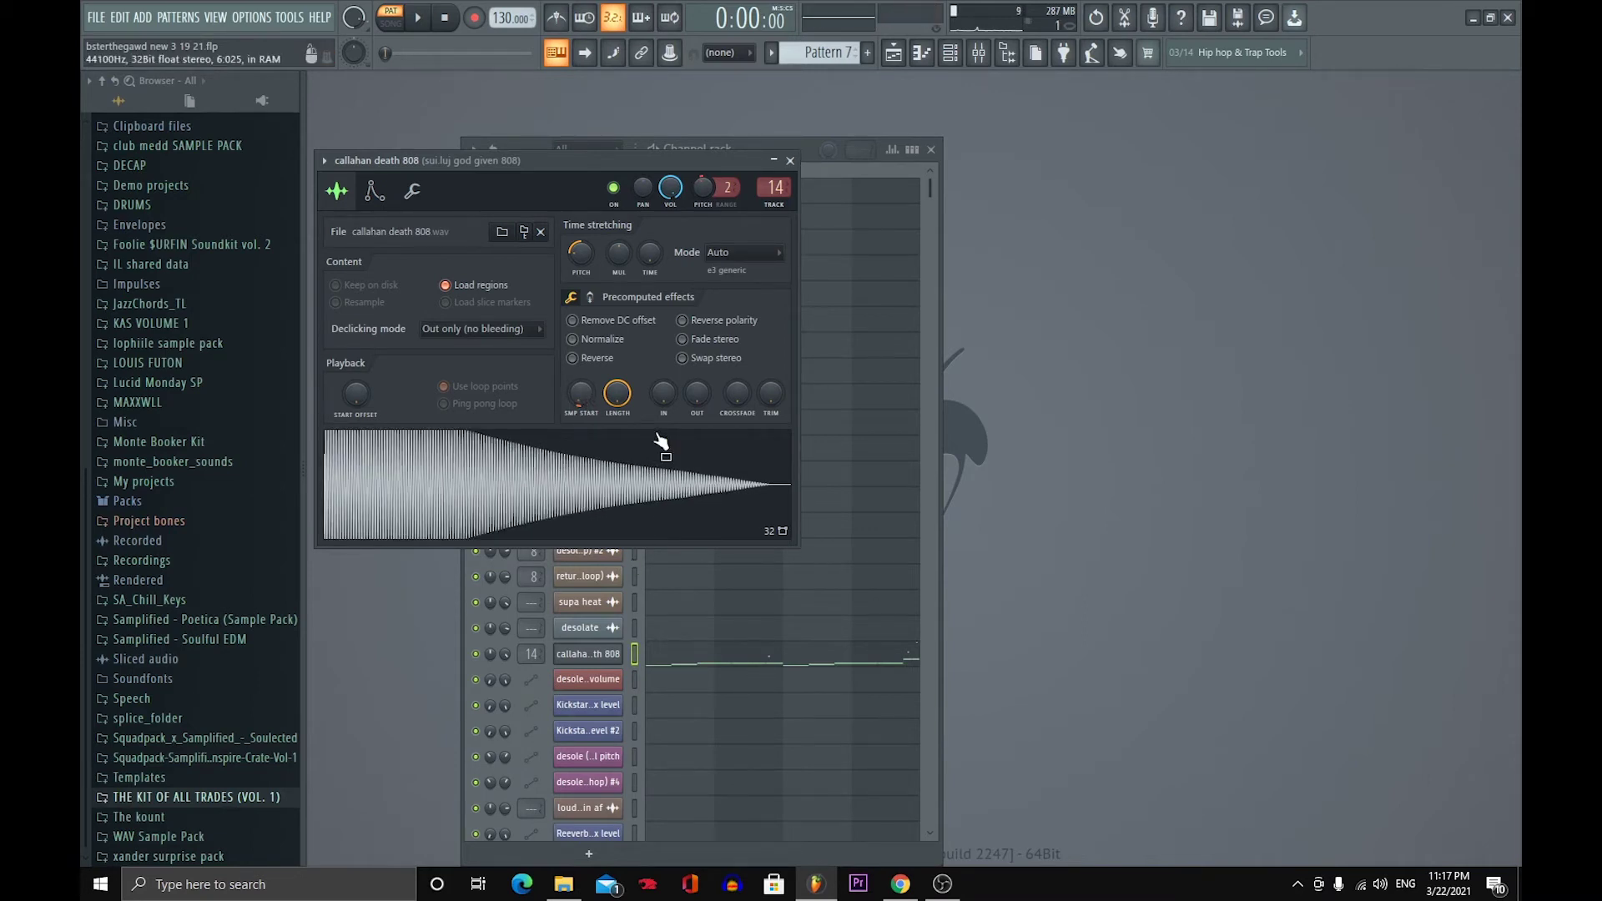
click(792, 160)
- Display the callahan death 808 notes of Pattern 7 in the piano roll, play them, and fit all four bars in view
click(672, 655)
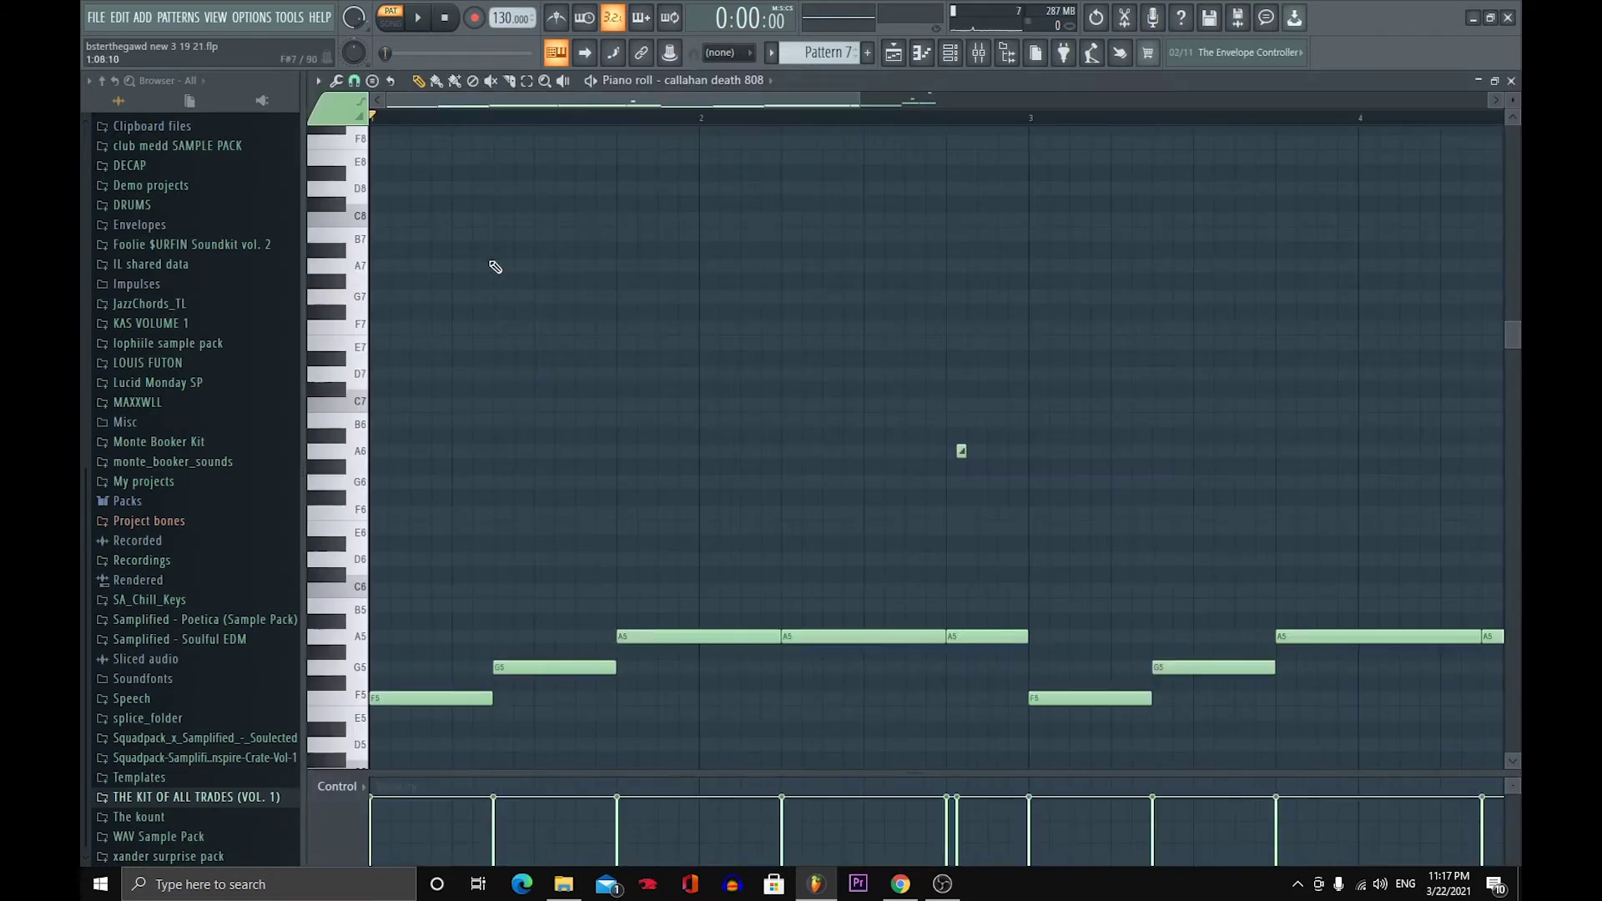
key(space)
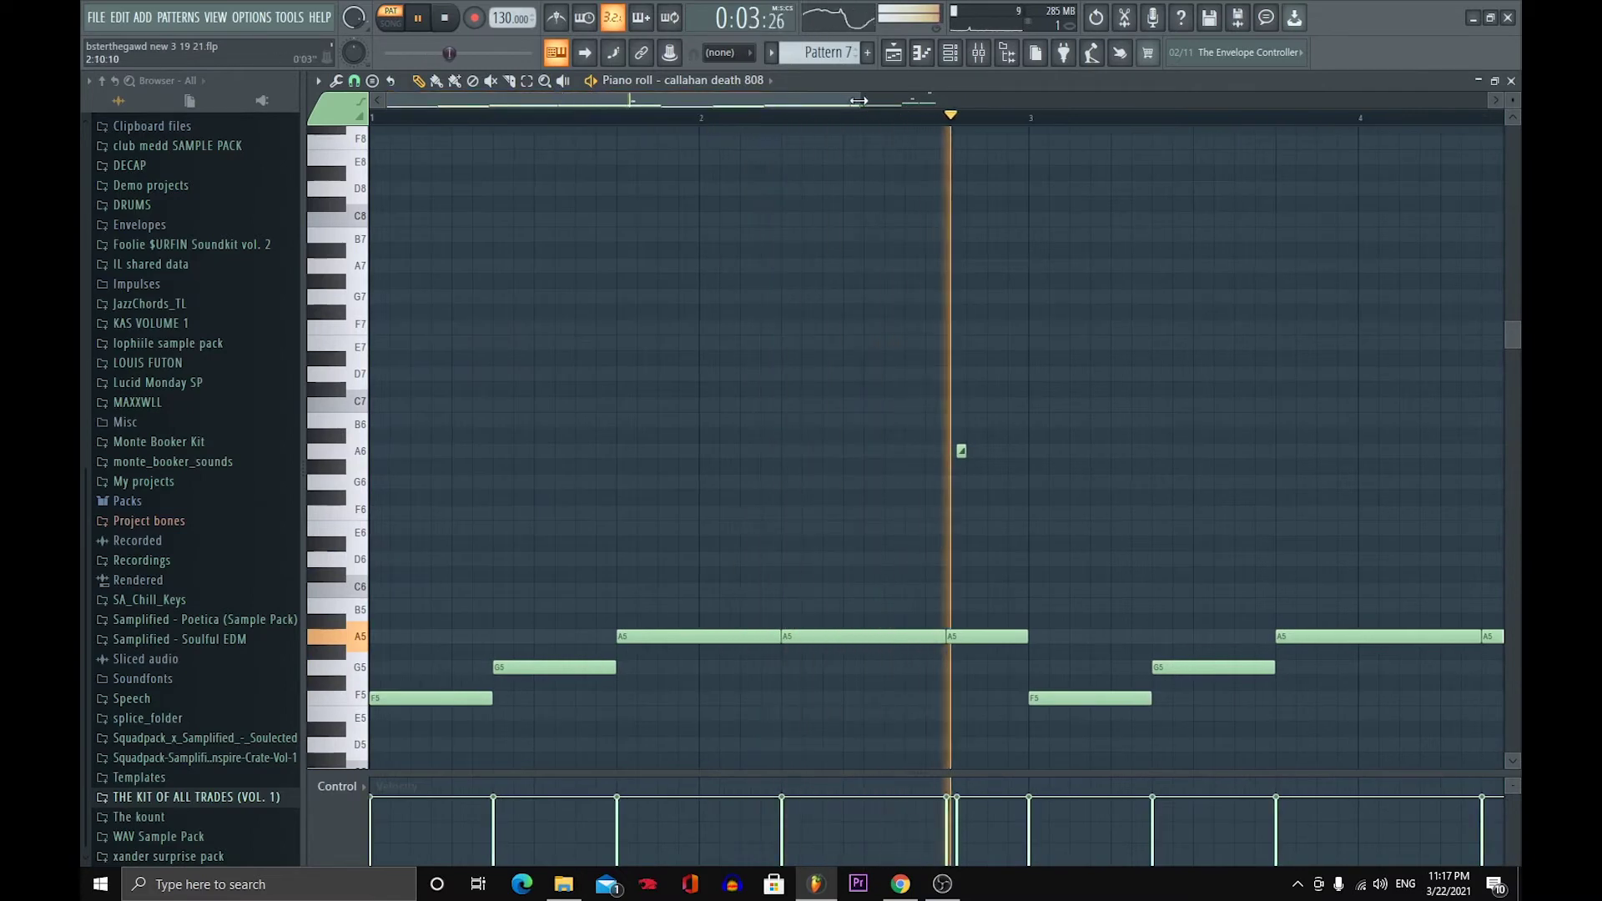
drag(860, 101, 1219, 101)
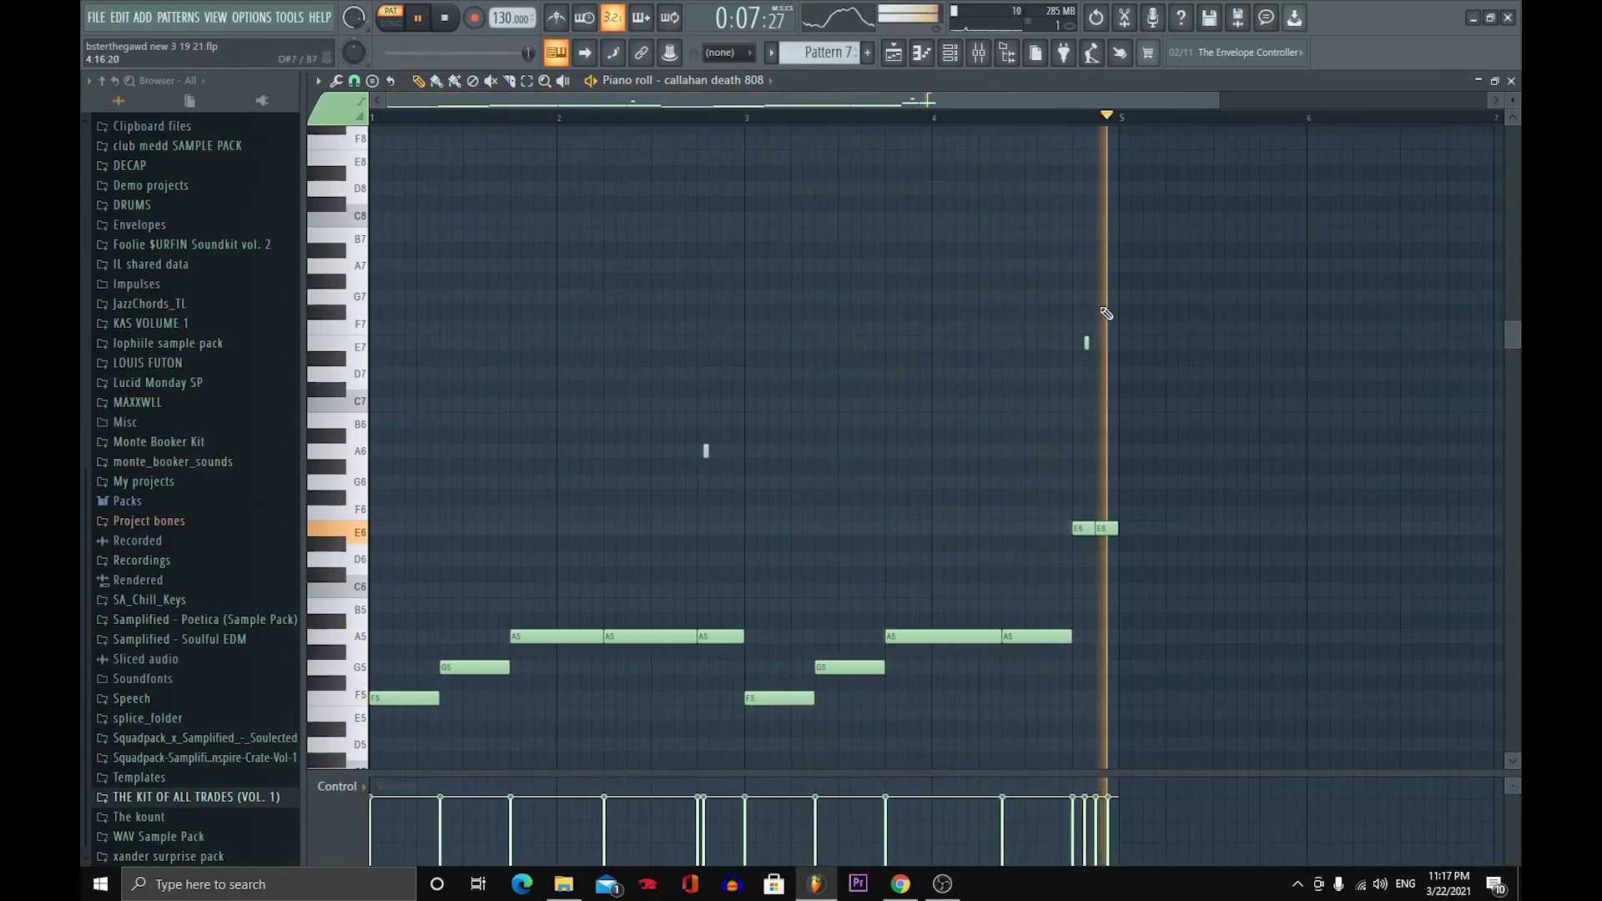
drag(1219, 101, 949, 190)
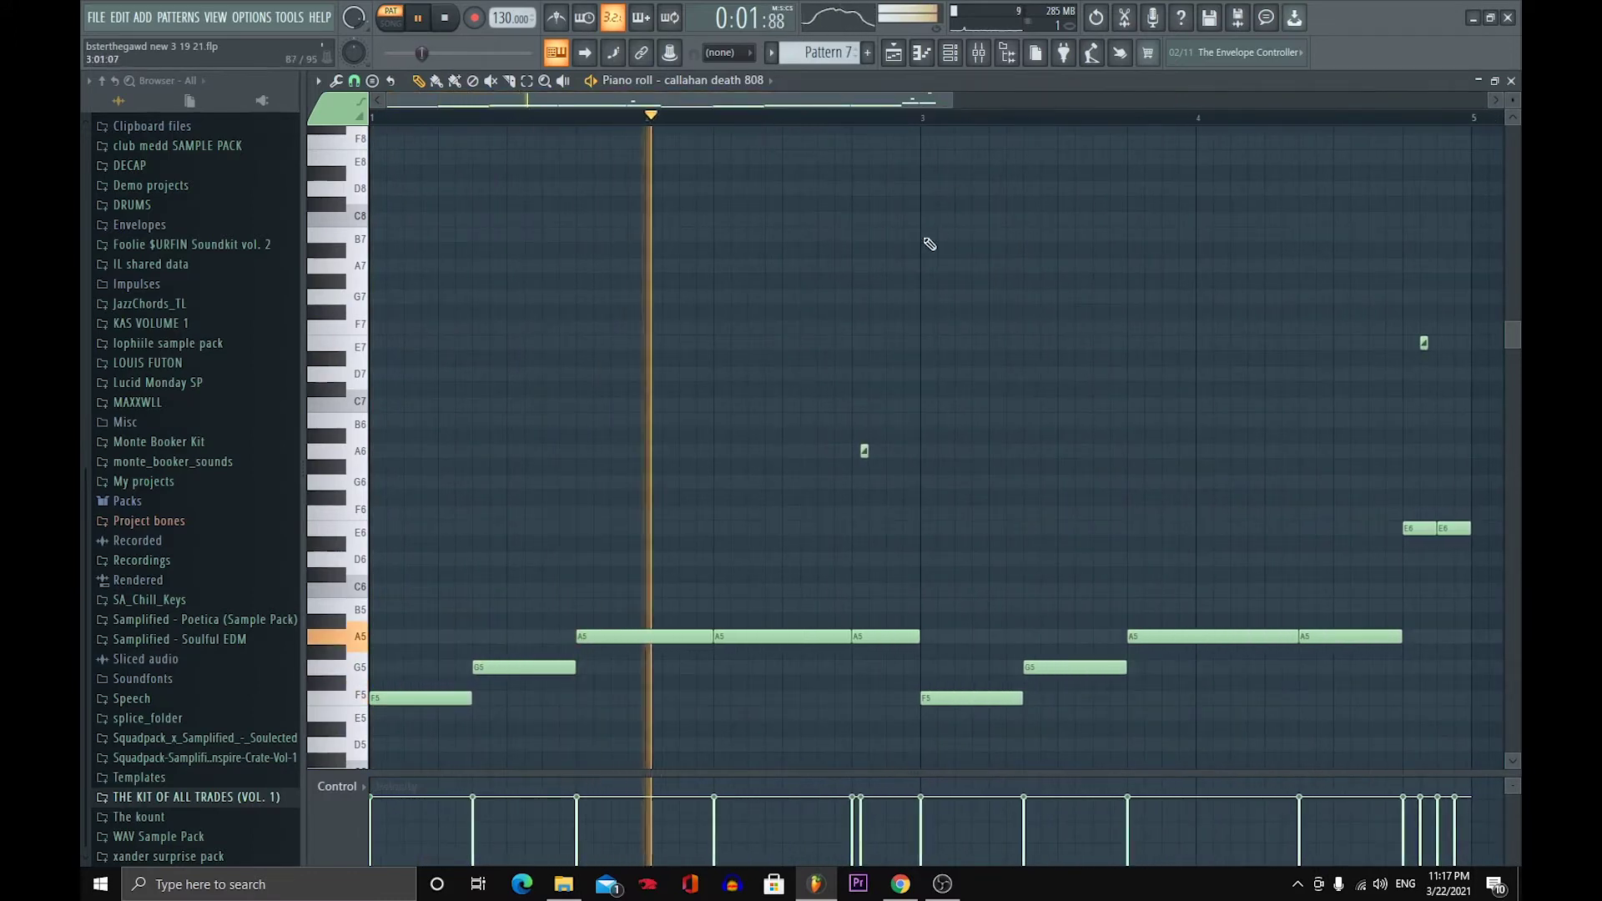
key(space)
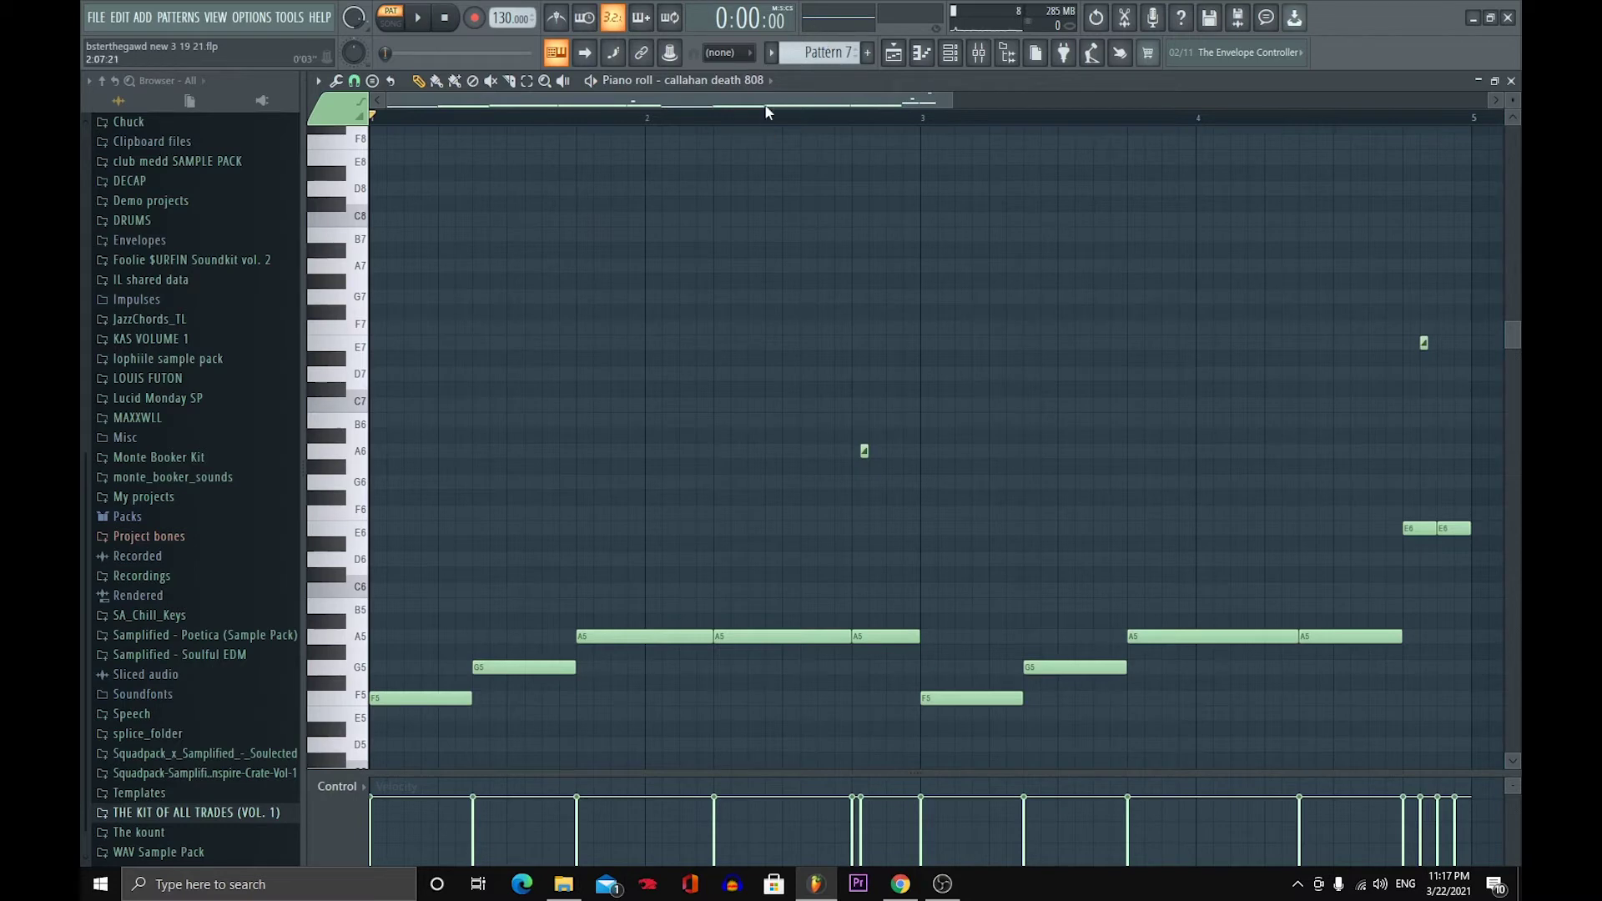
- Examine the high slide notes at the end of Pattern 7's fourth bar, remove the stray D#7 note and close the piano roll
drag(765, 106, 1085, 337)
scroll(1094, 382, up, 4)
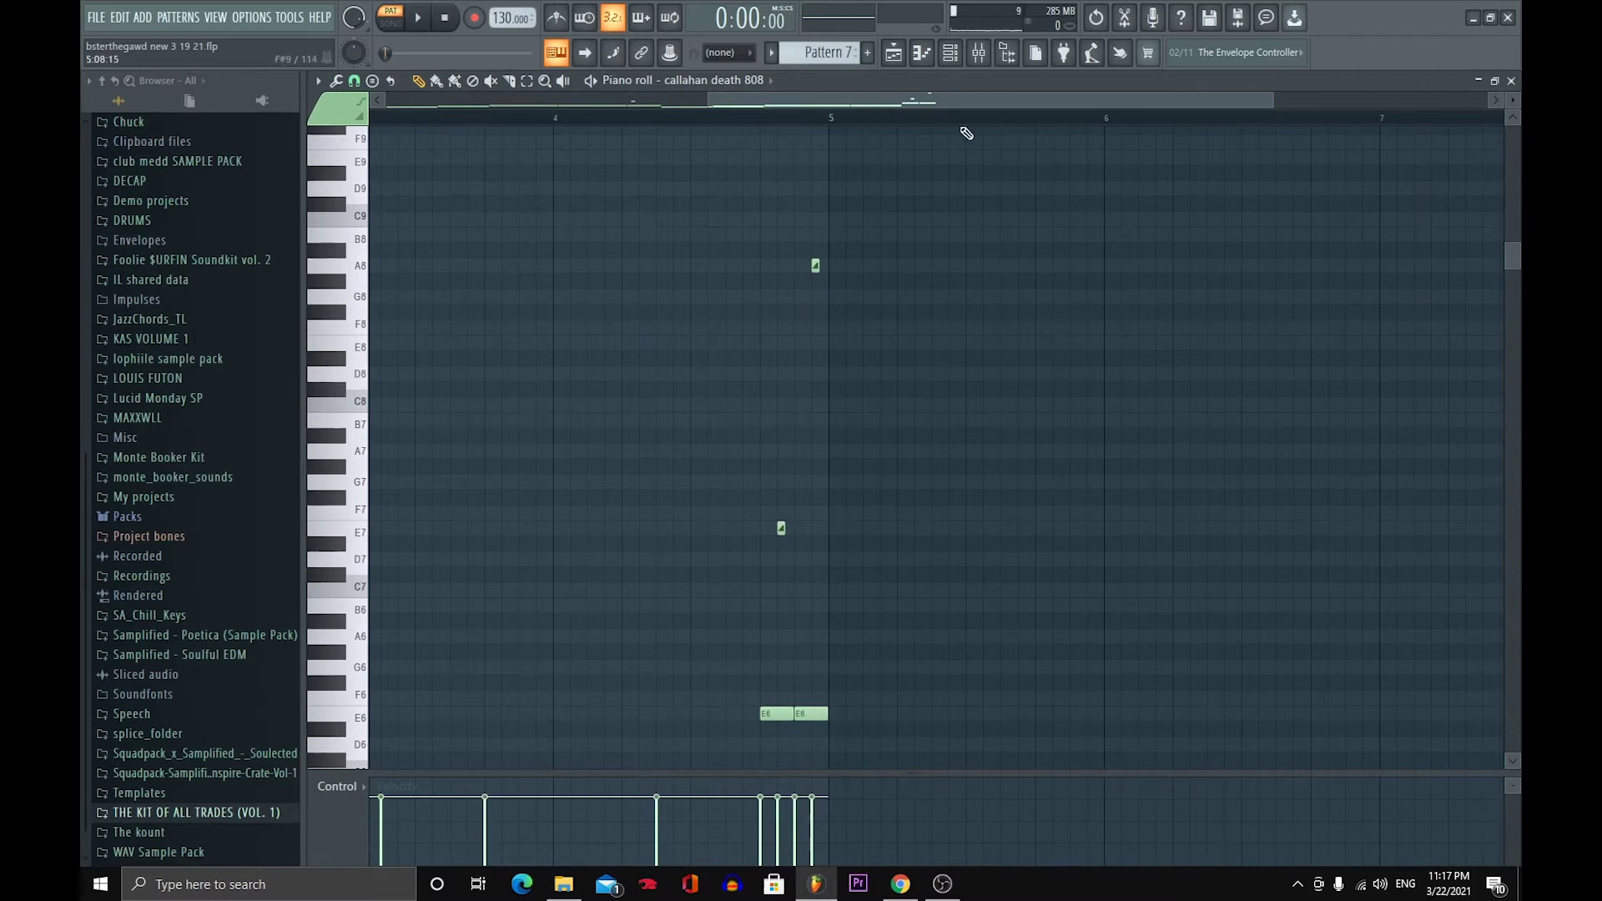
click(800, 546)
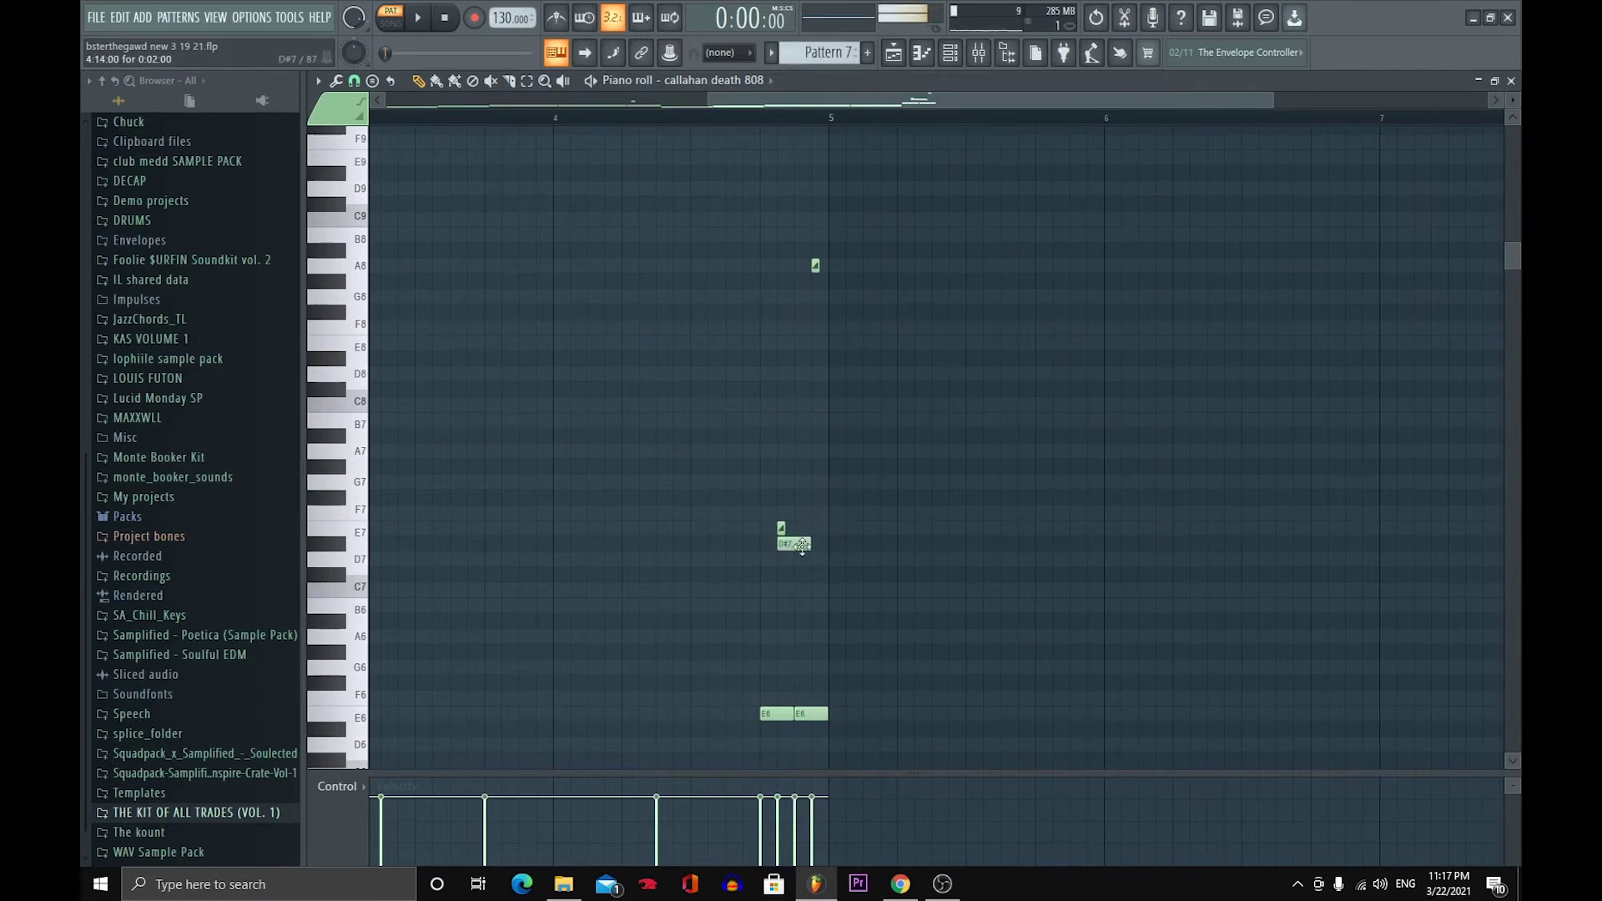
right_click(801, 547)
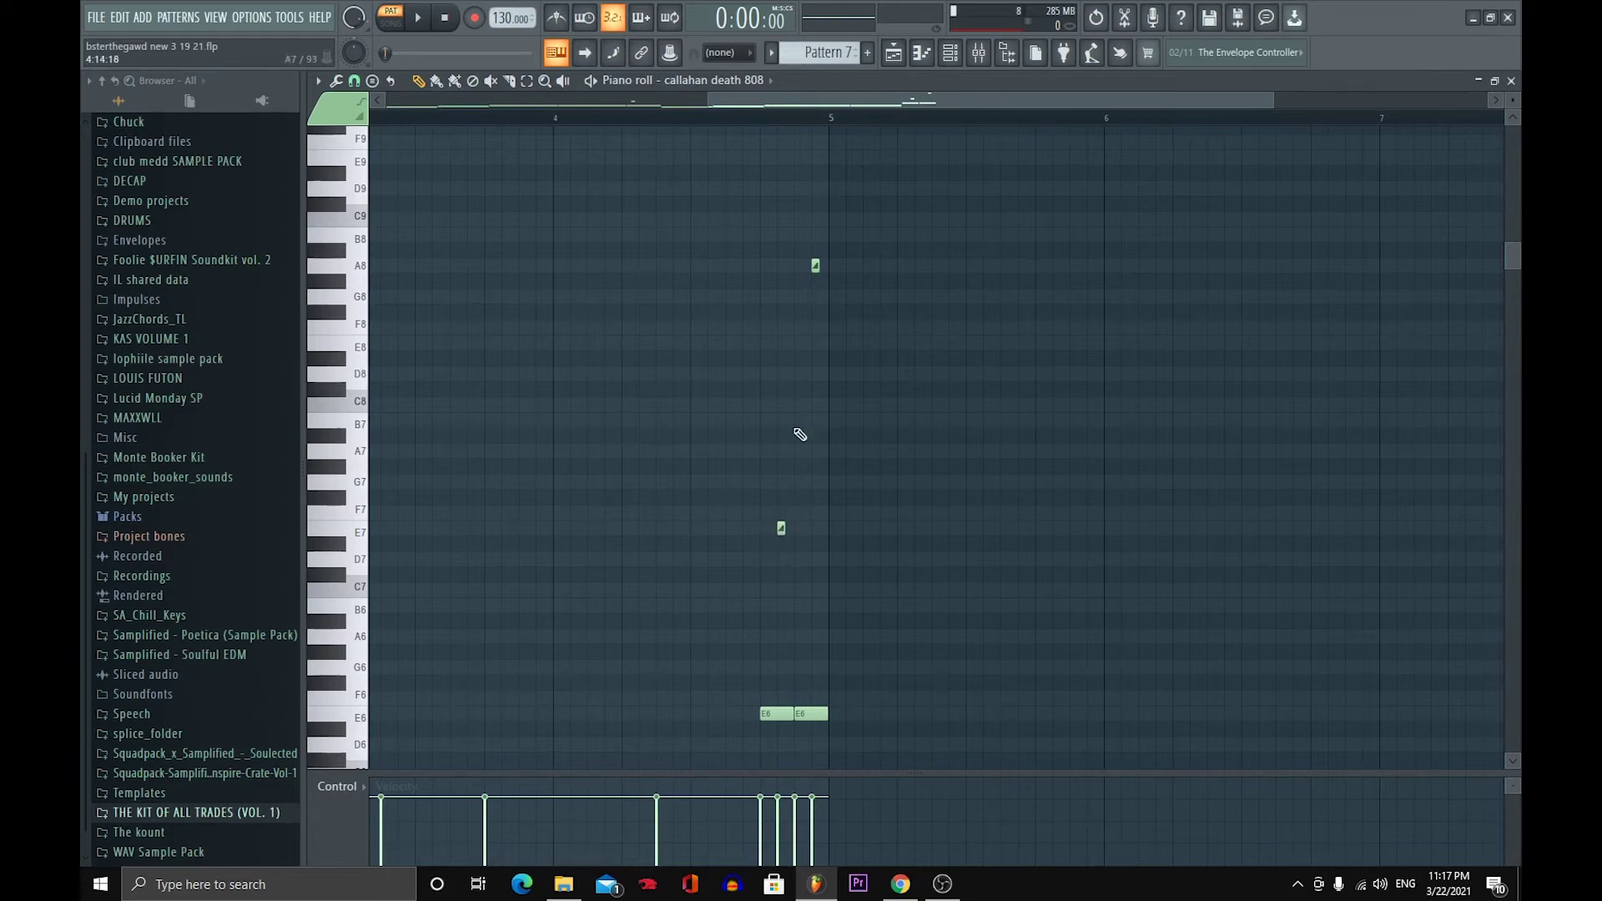
drag(877, 98, 344, 142)
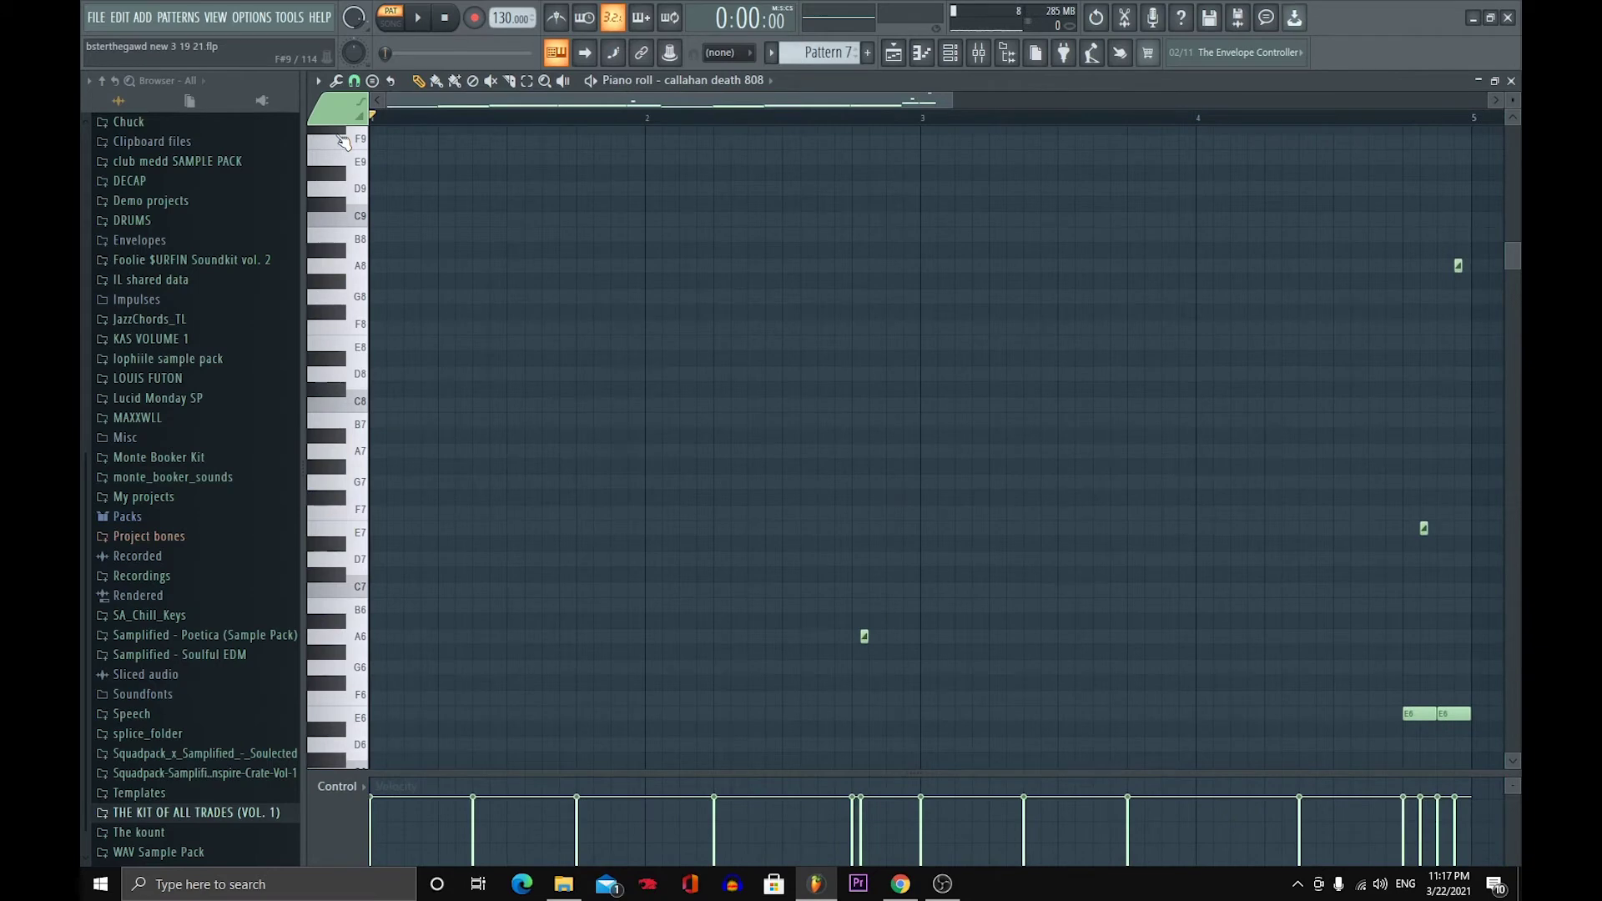
click(1510, 80)
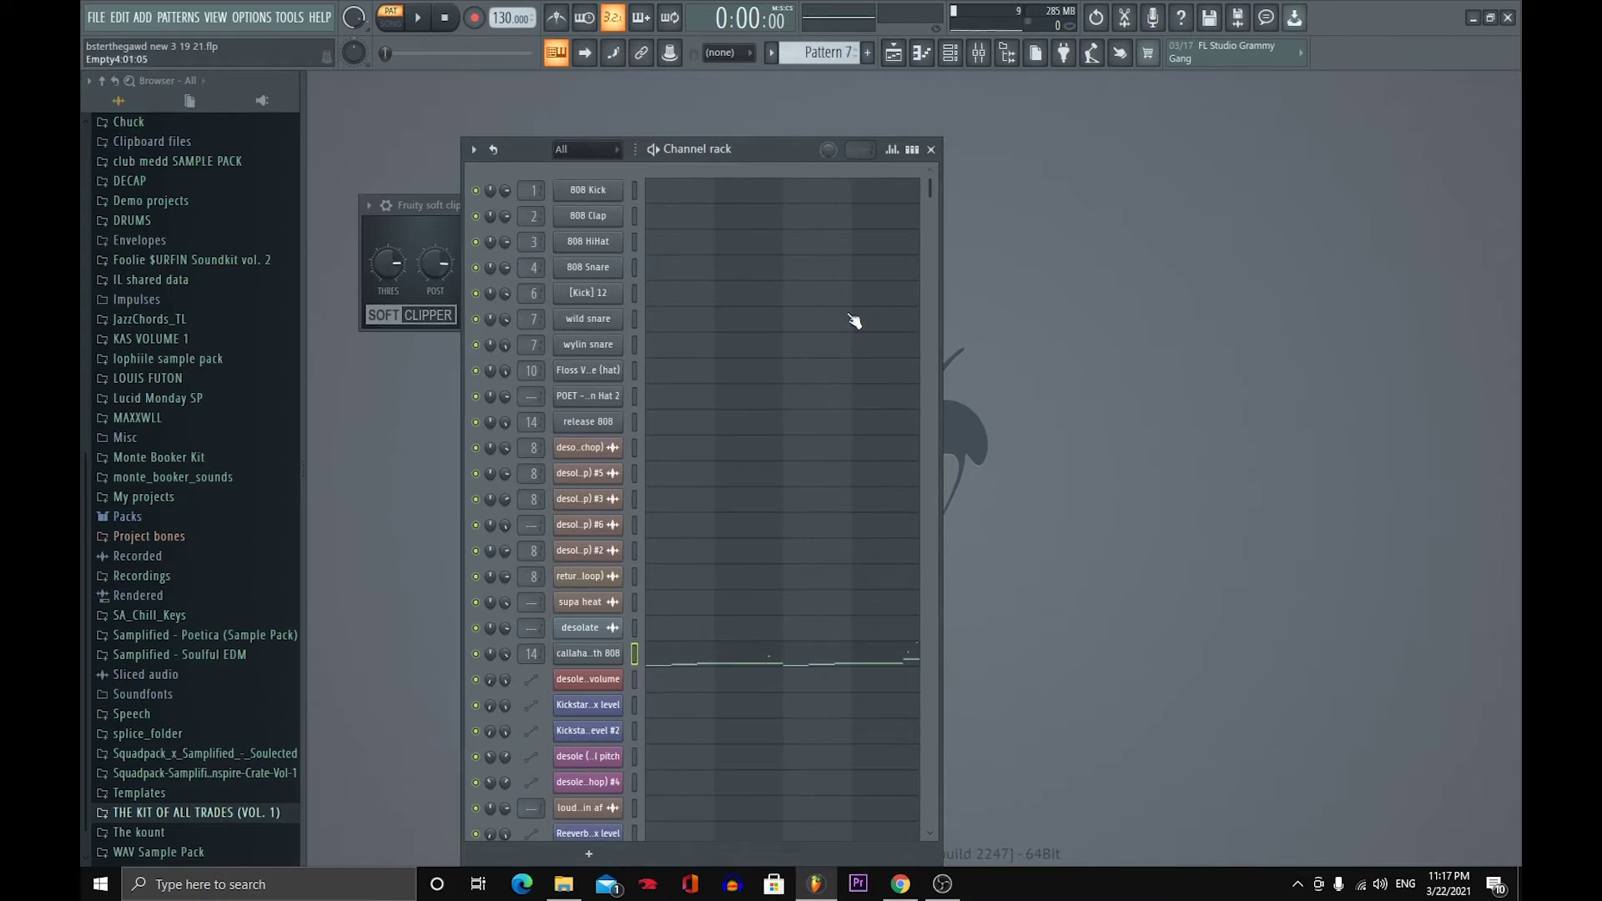
- Switch to Pattern 8, play its callahan death 808 line and view its notes in the piano roll
scroll(822, 52, down, 1)
key(space)
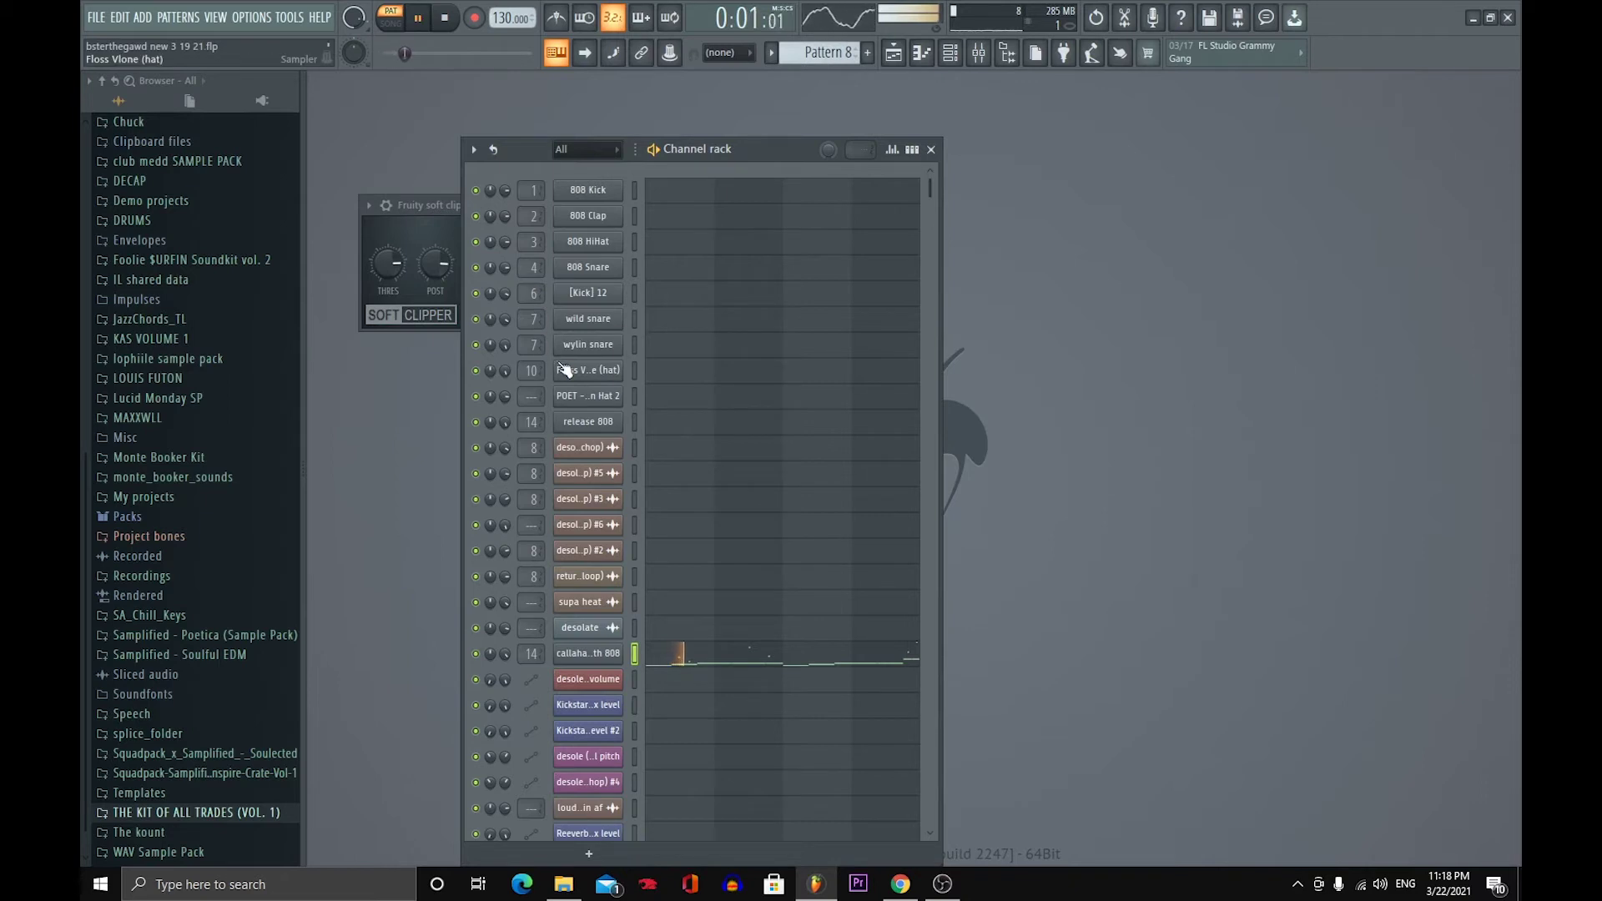
click(748, 659)
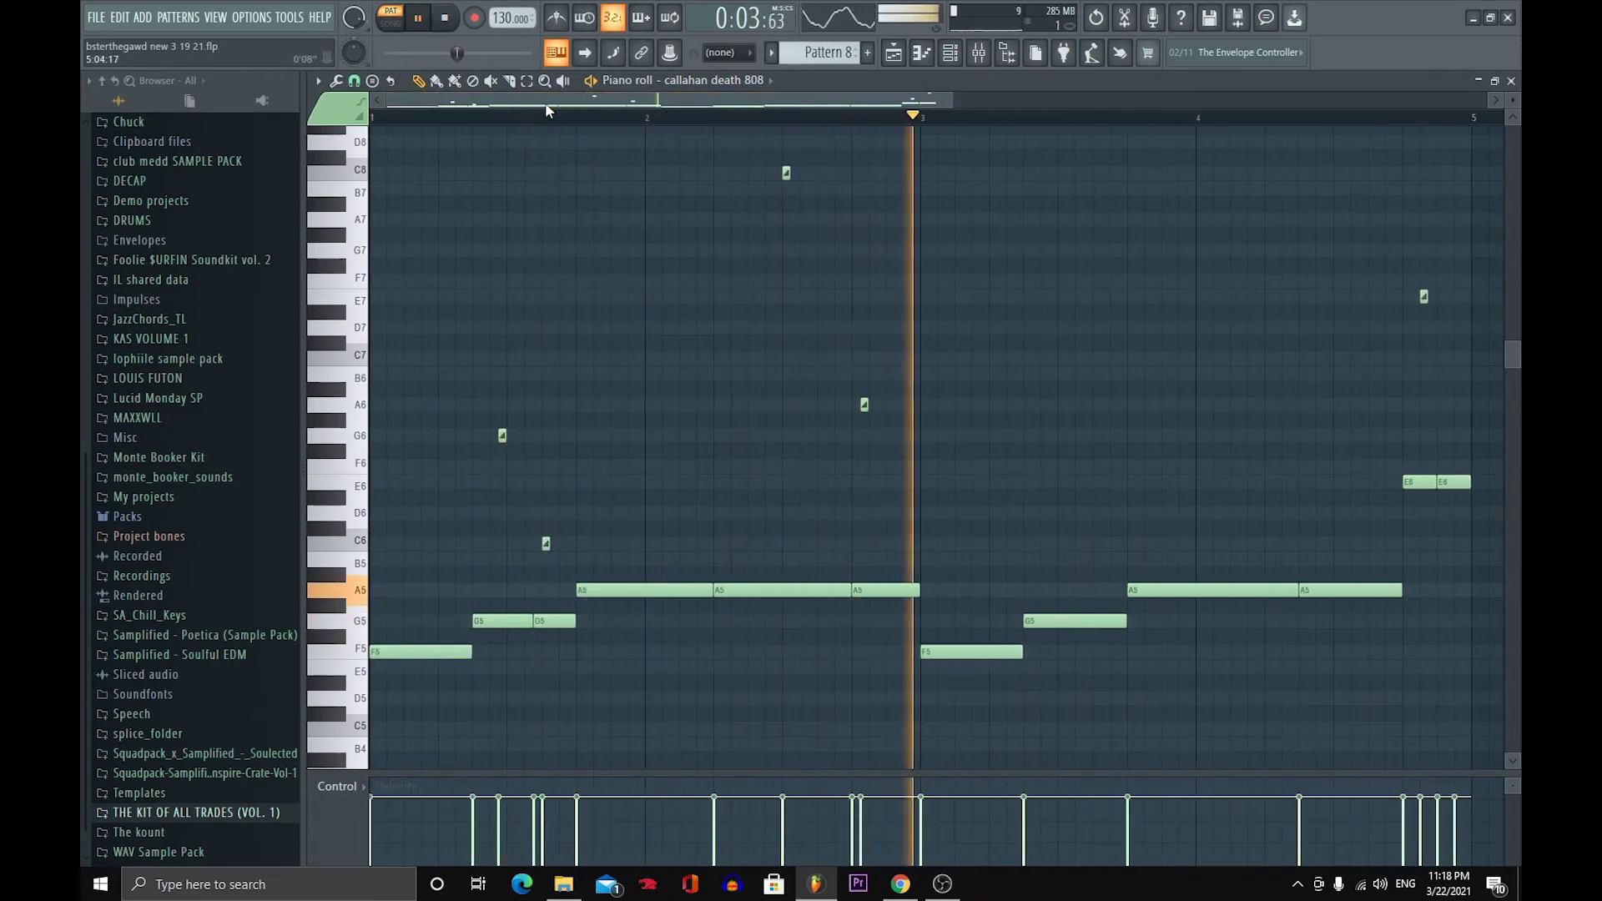
key(space)
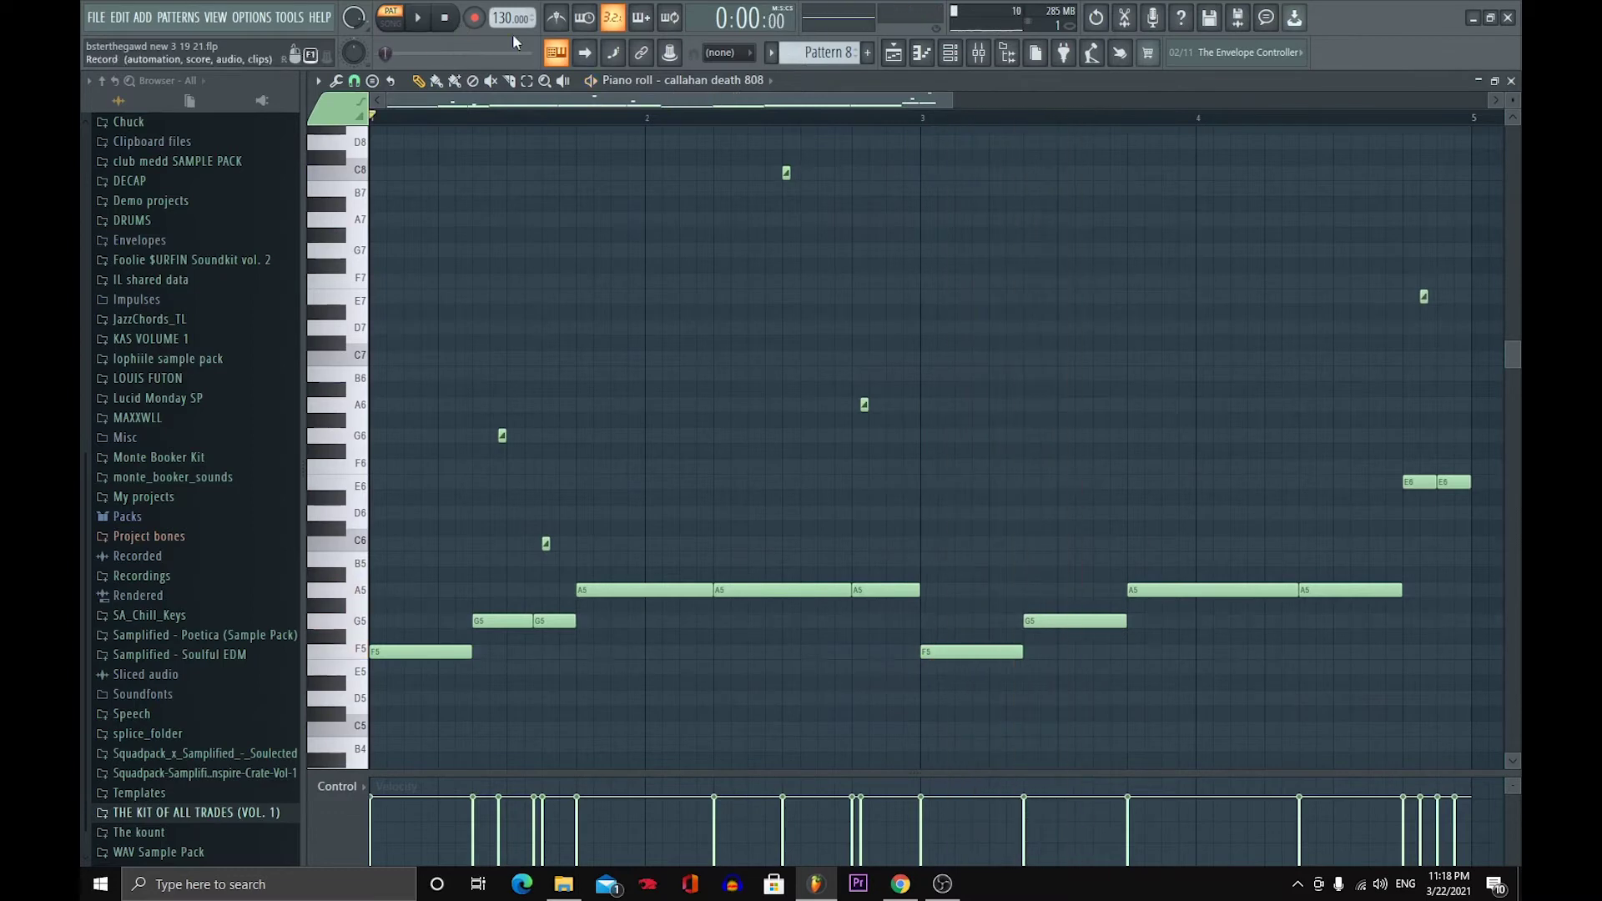
- Check Sausage Fattener's Fatness setting on the sui luj god given 808 mixer track, play Pattern 8 through it and close the plugin
click(908, 60)
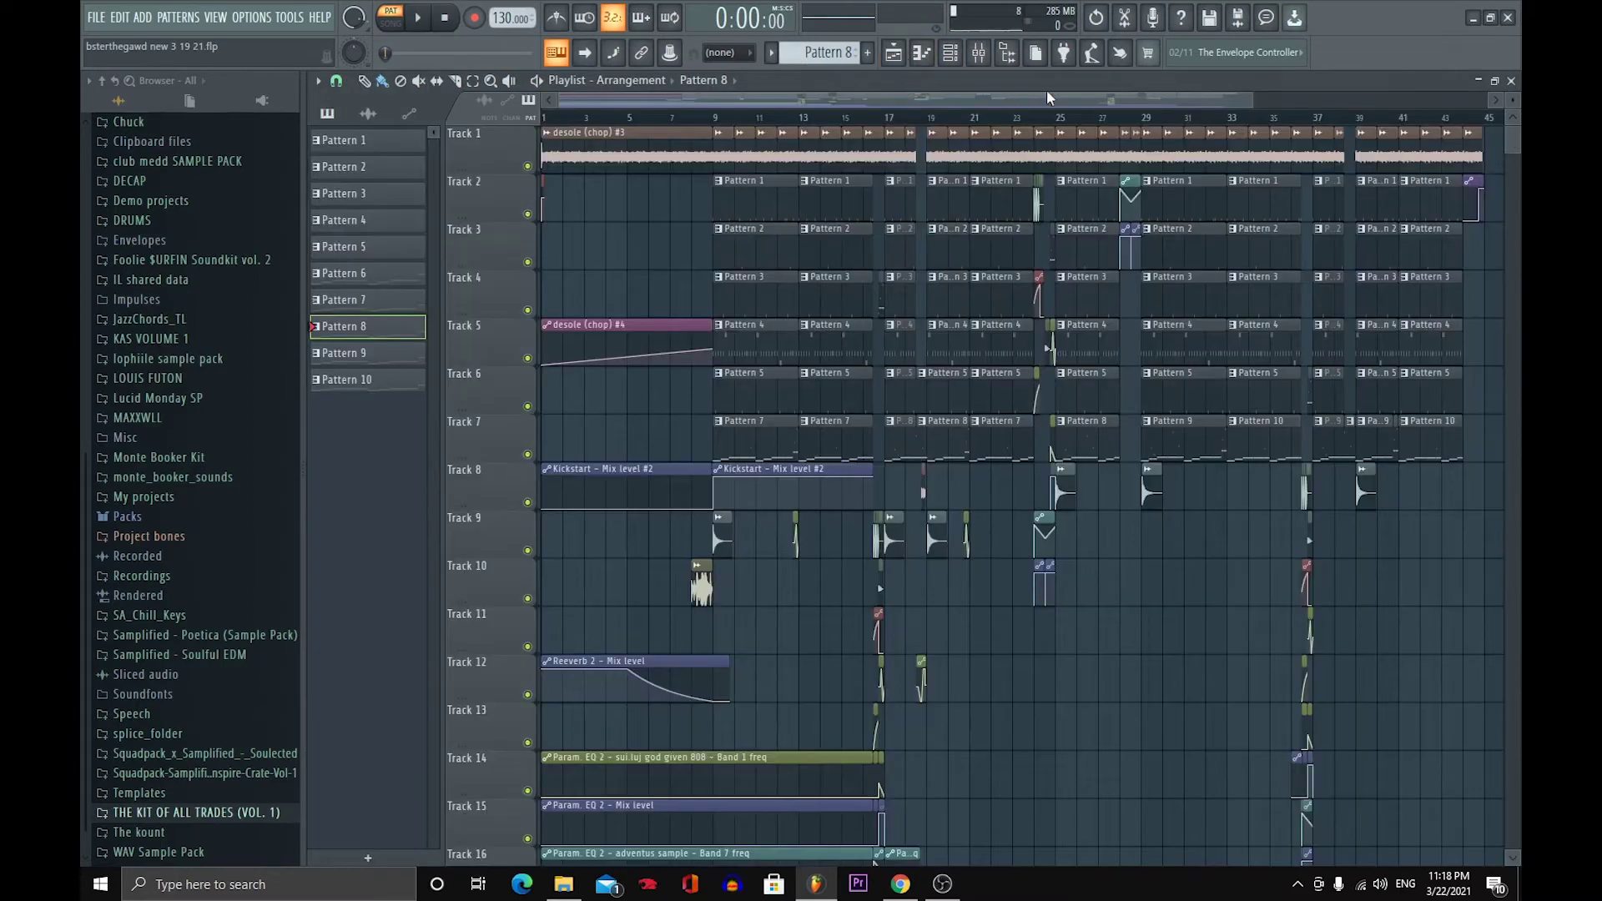
click(979, 53)
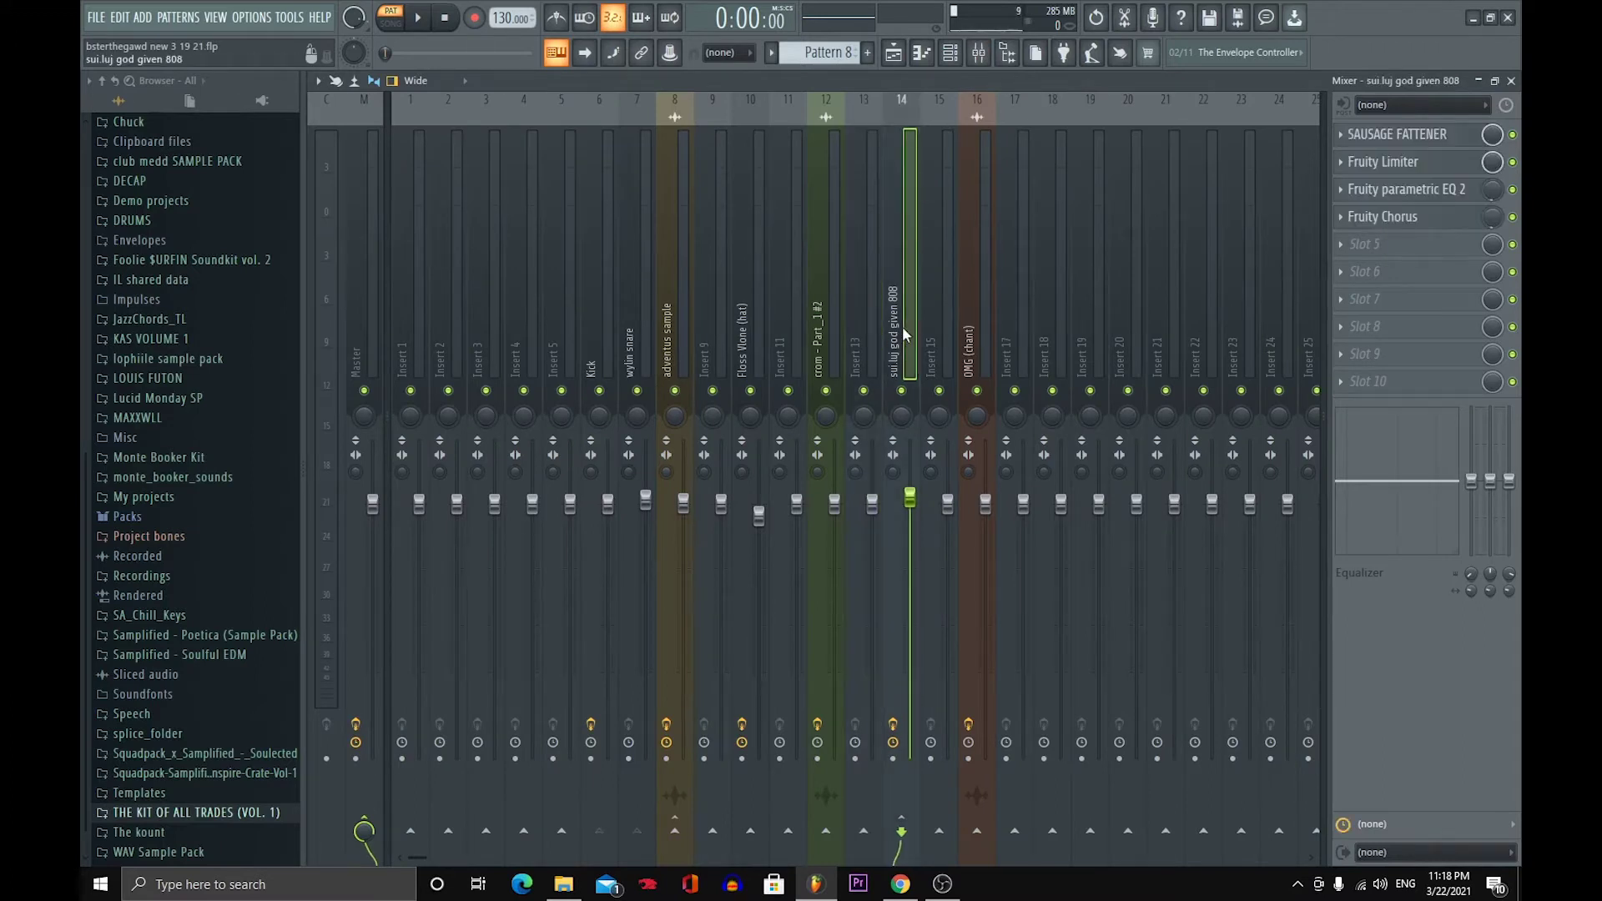
click(1387, 134)
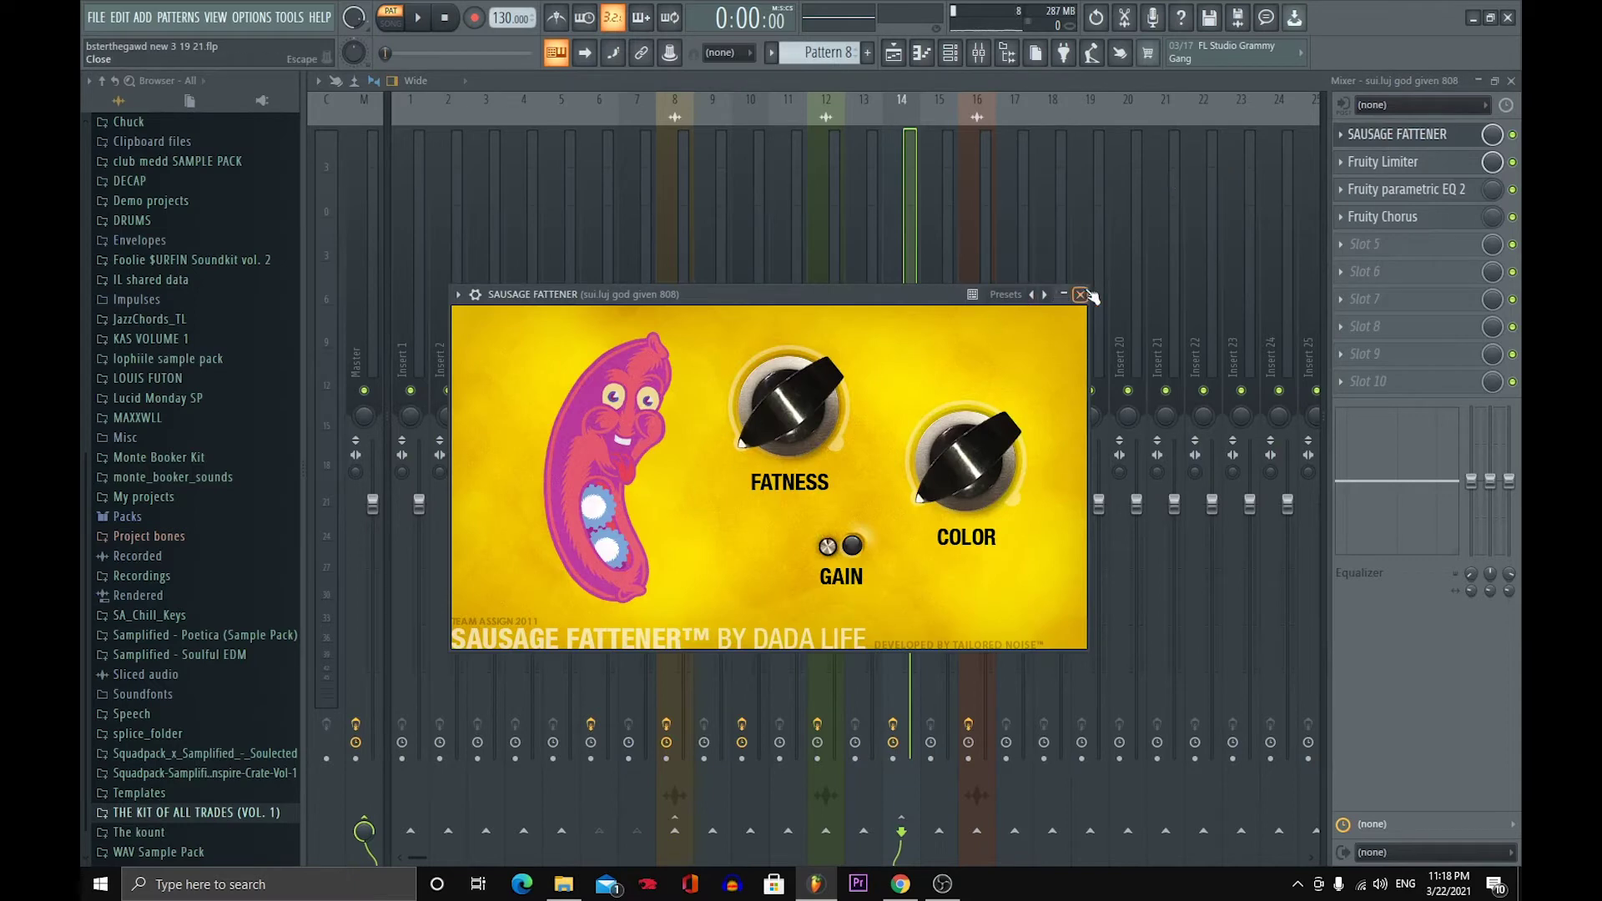
drag(785, 436, 757, 436)
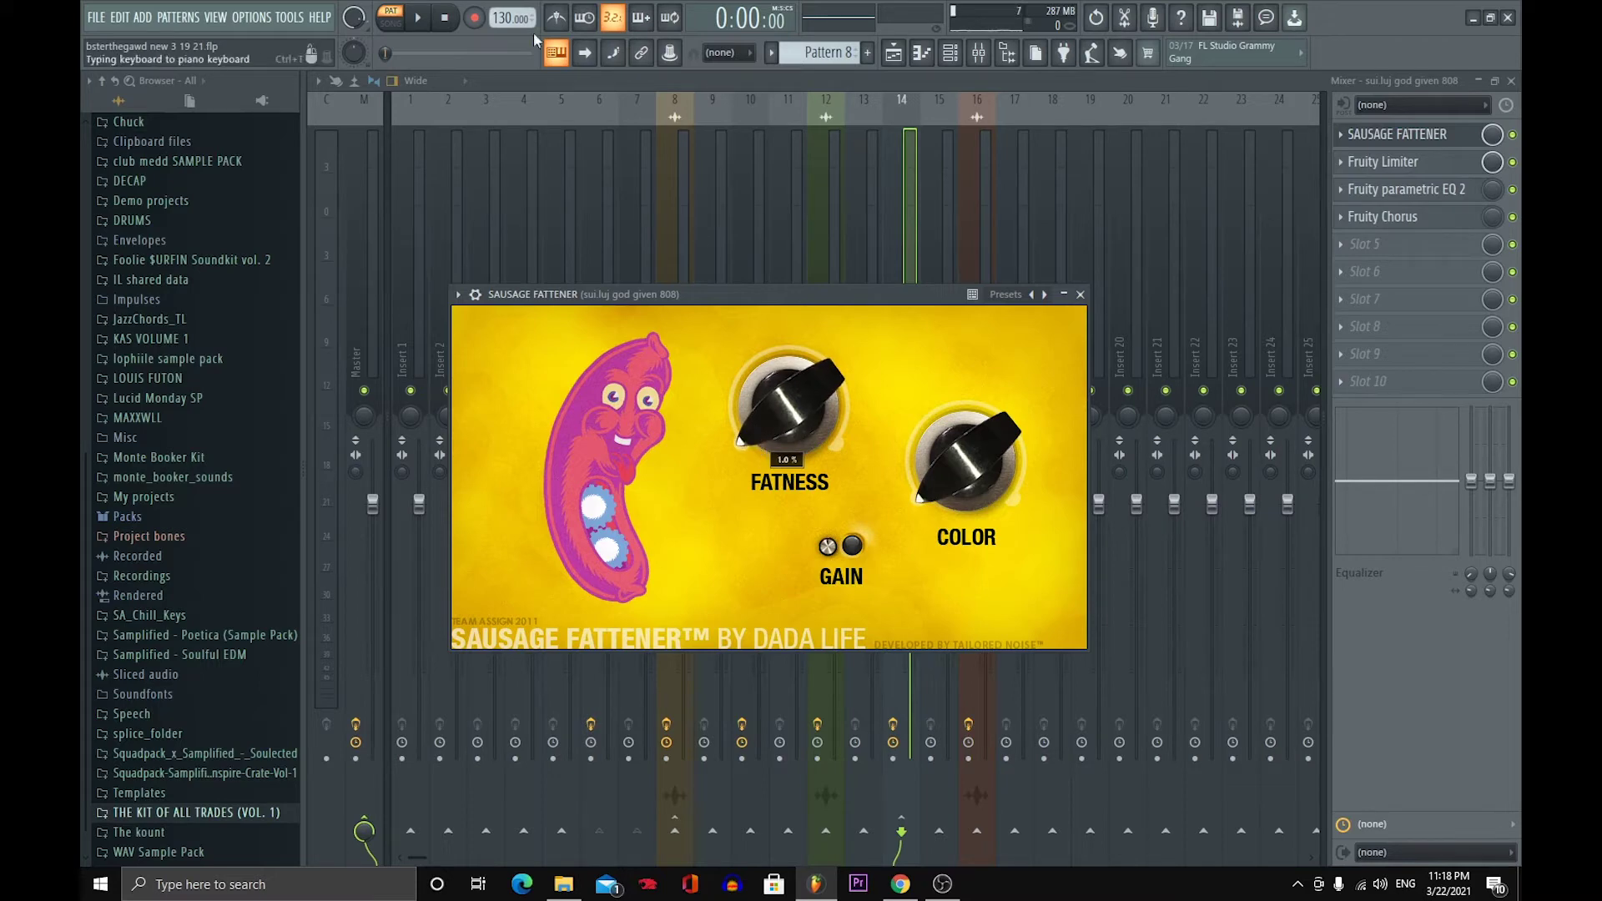
key(space)
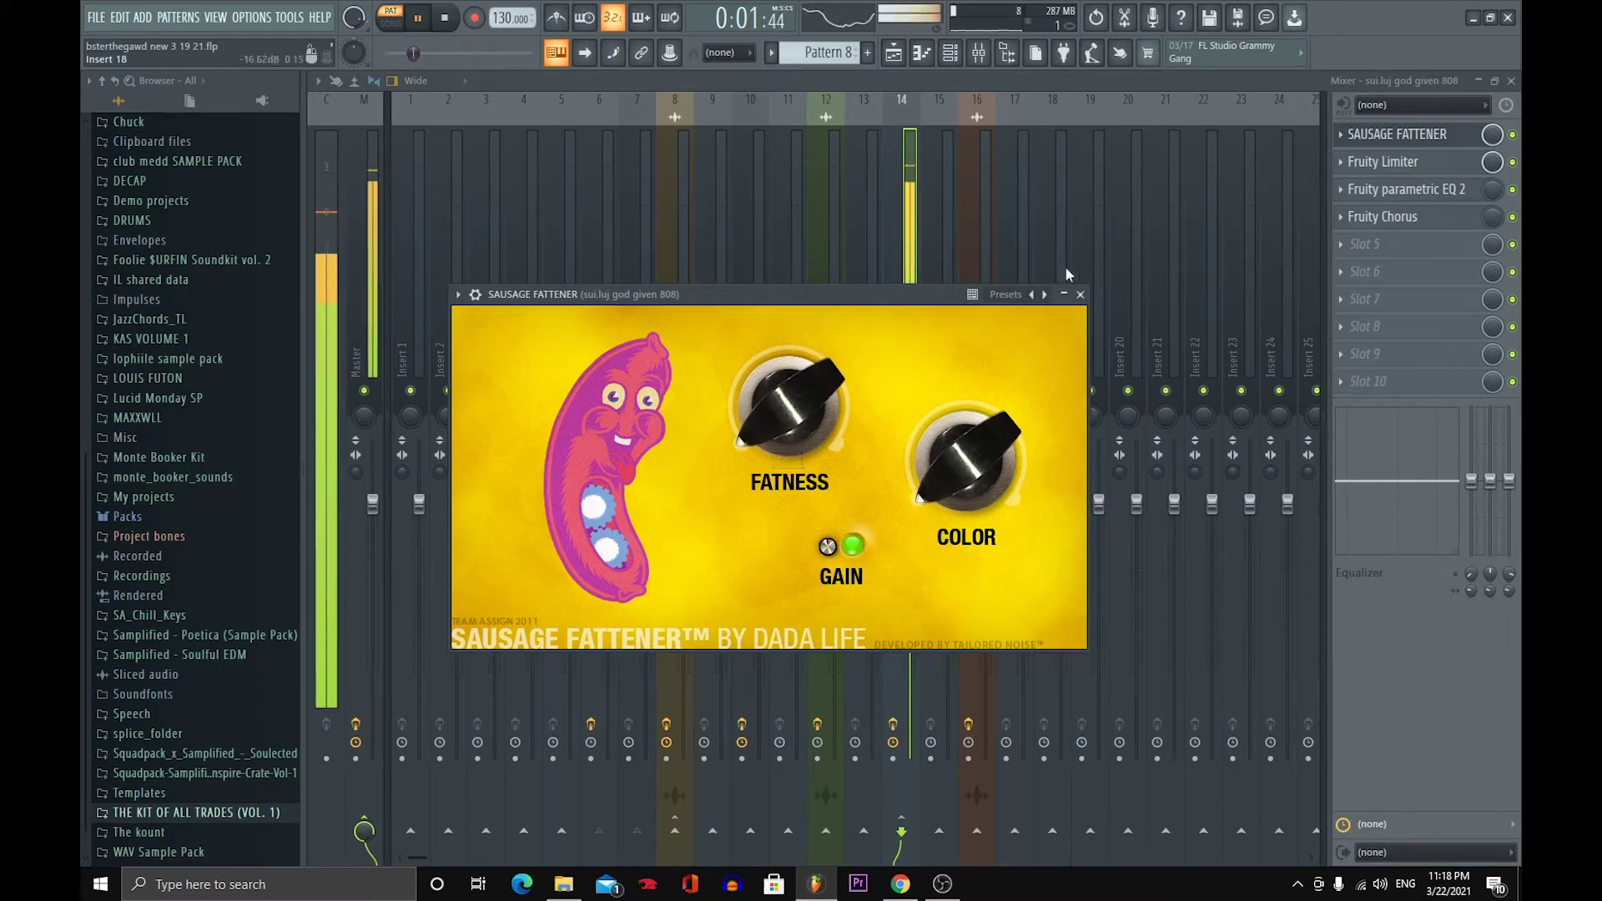
click(1080, 294)
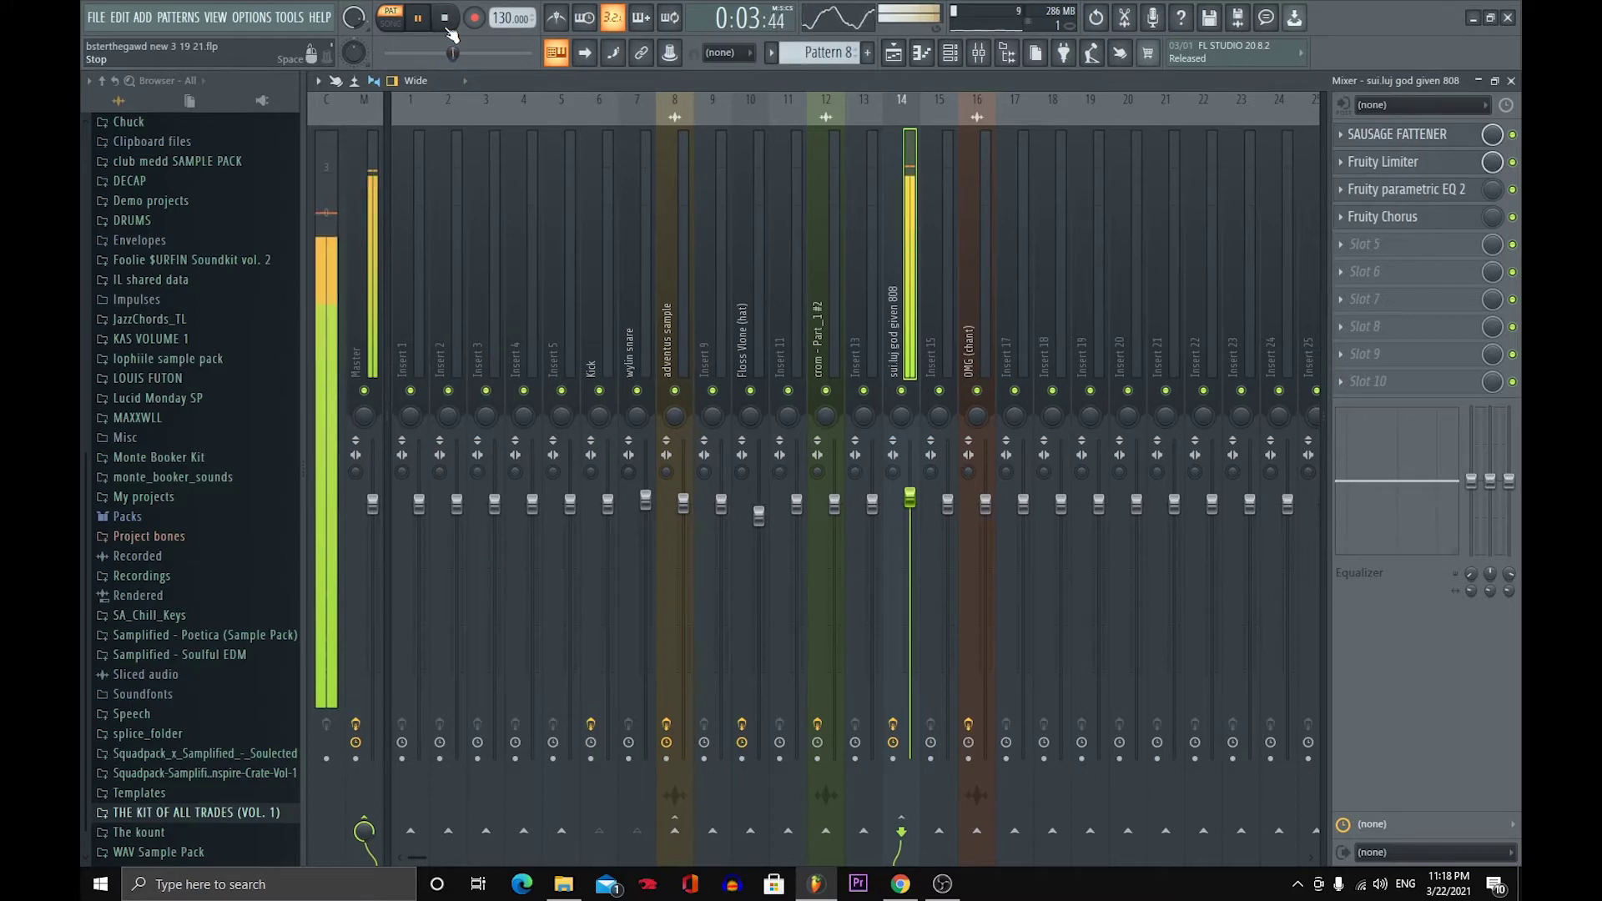
click(446, 20)
click(1373, 135)
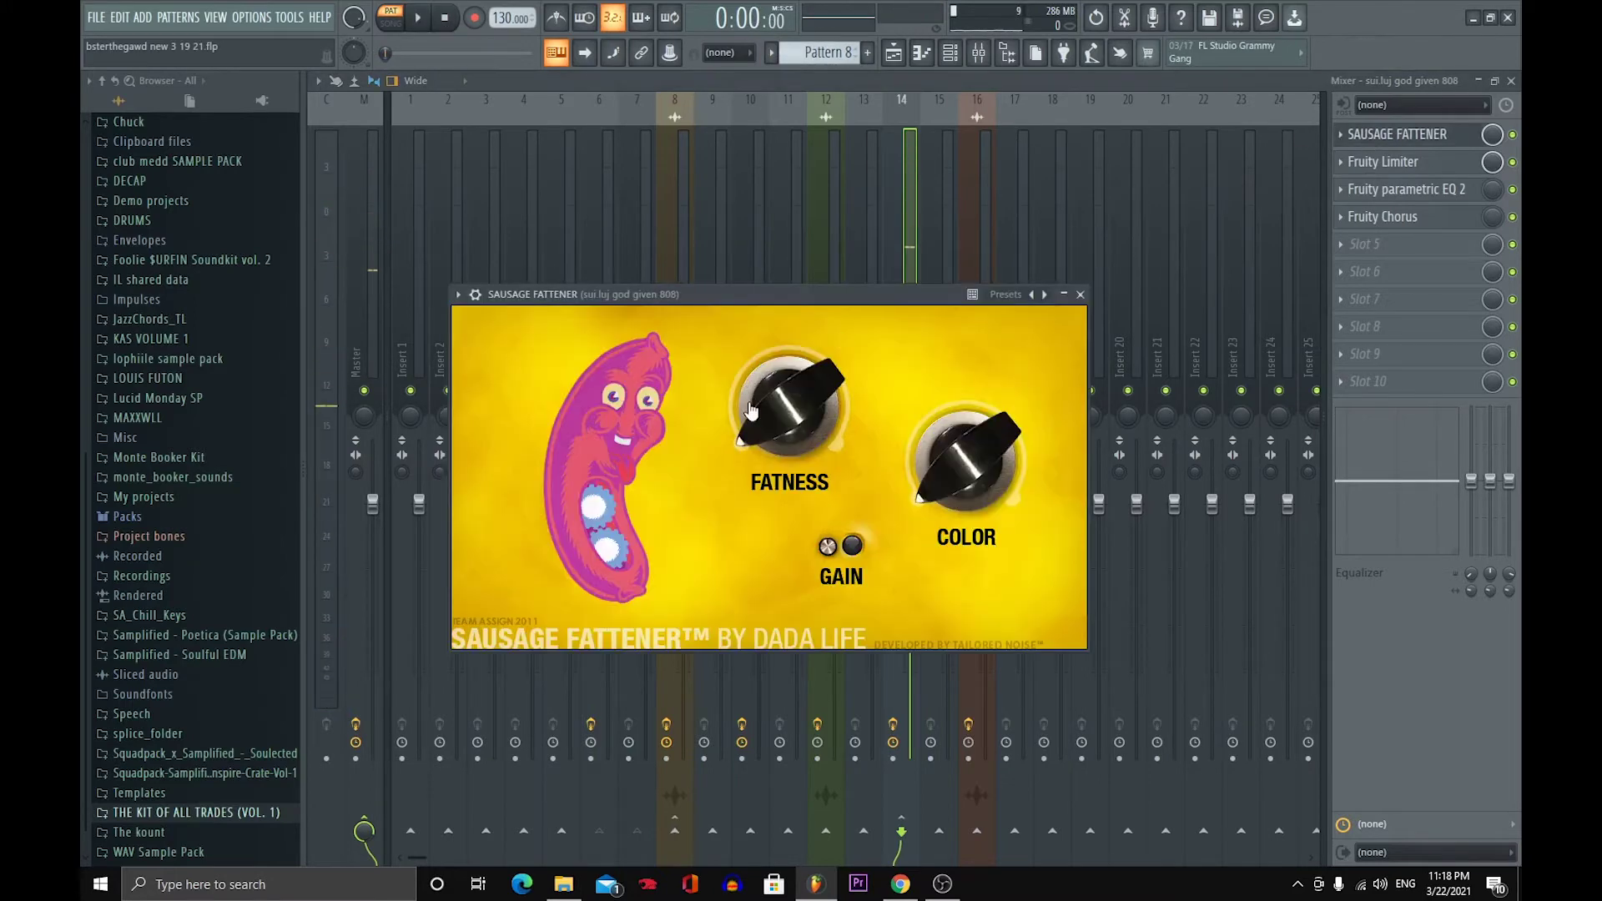
click(1080, 293)
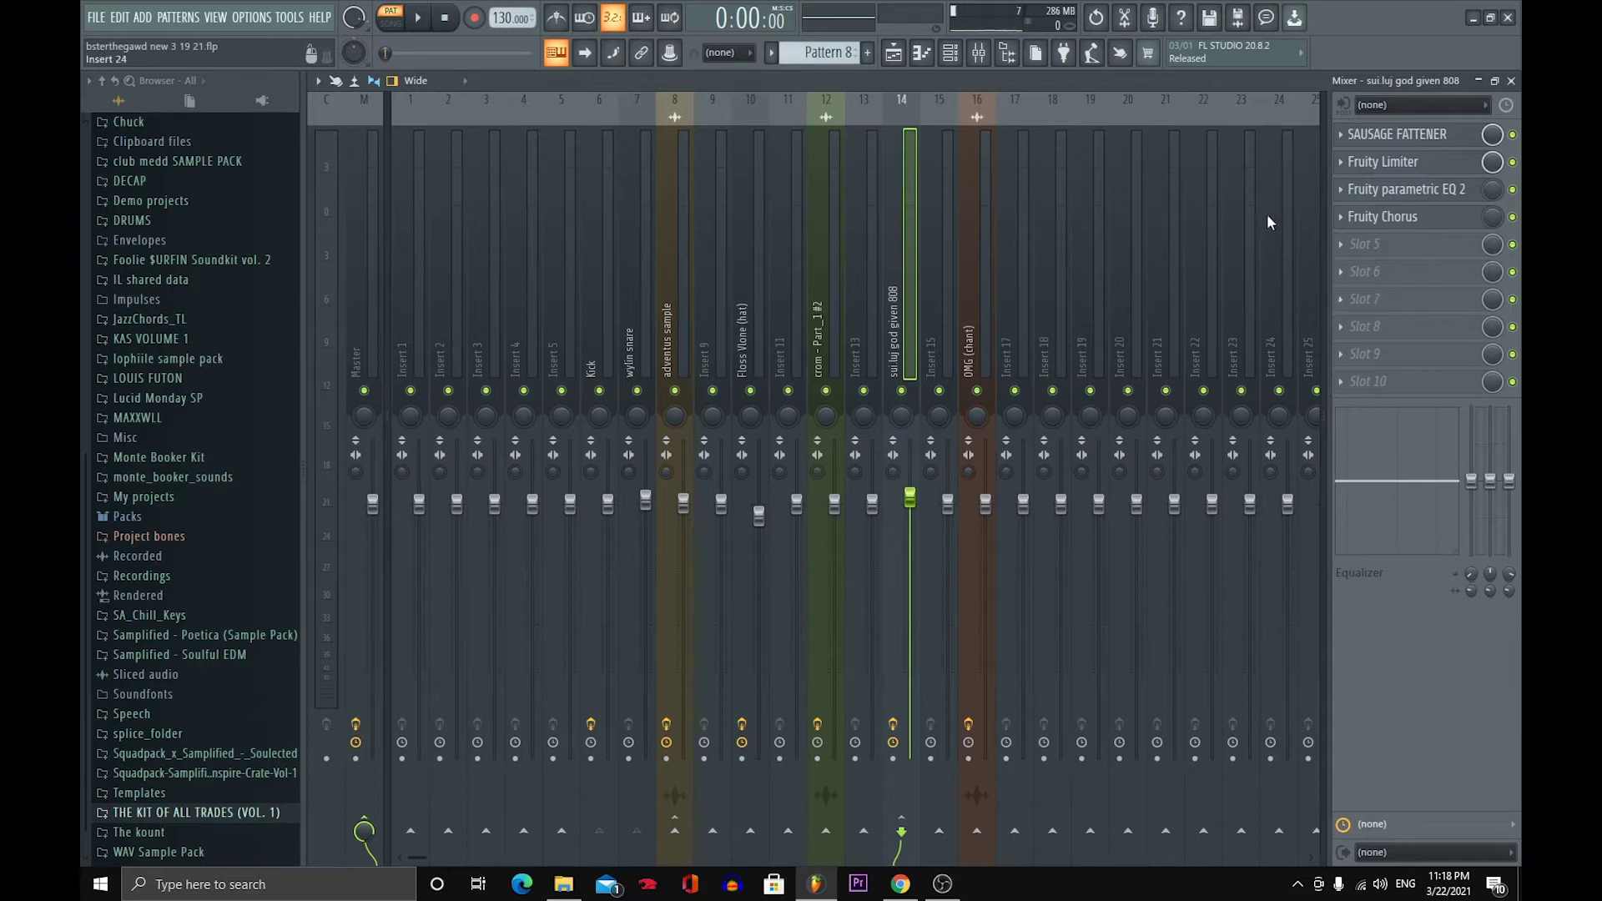
- Choose wylin snare as the sidechain source in the 808 track's Fruity Limiter while Pattern 8 plays, and close the limiter
click(1379, 164)
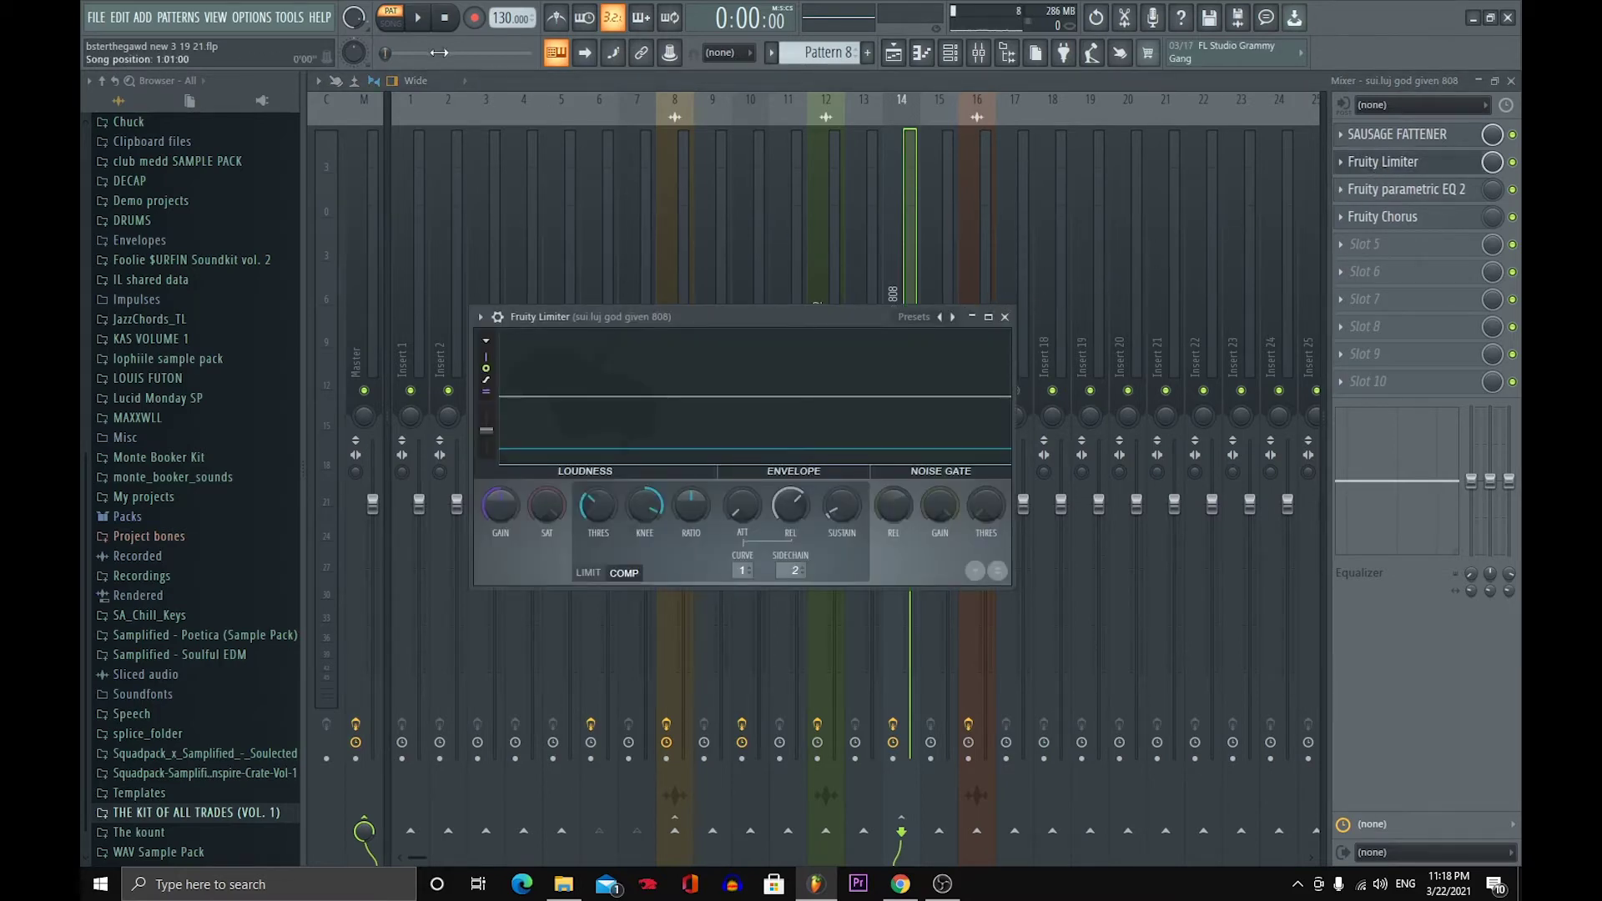
key(space)
click(893, 64)
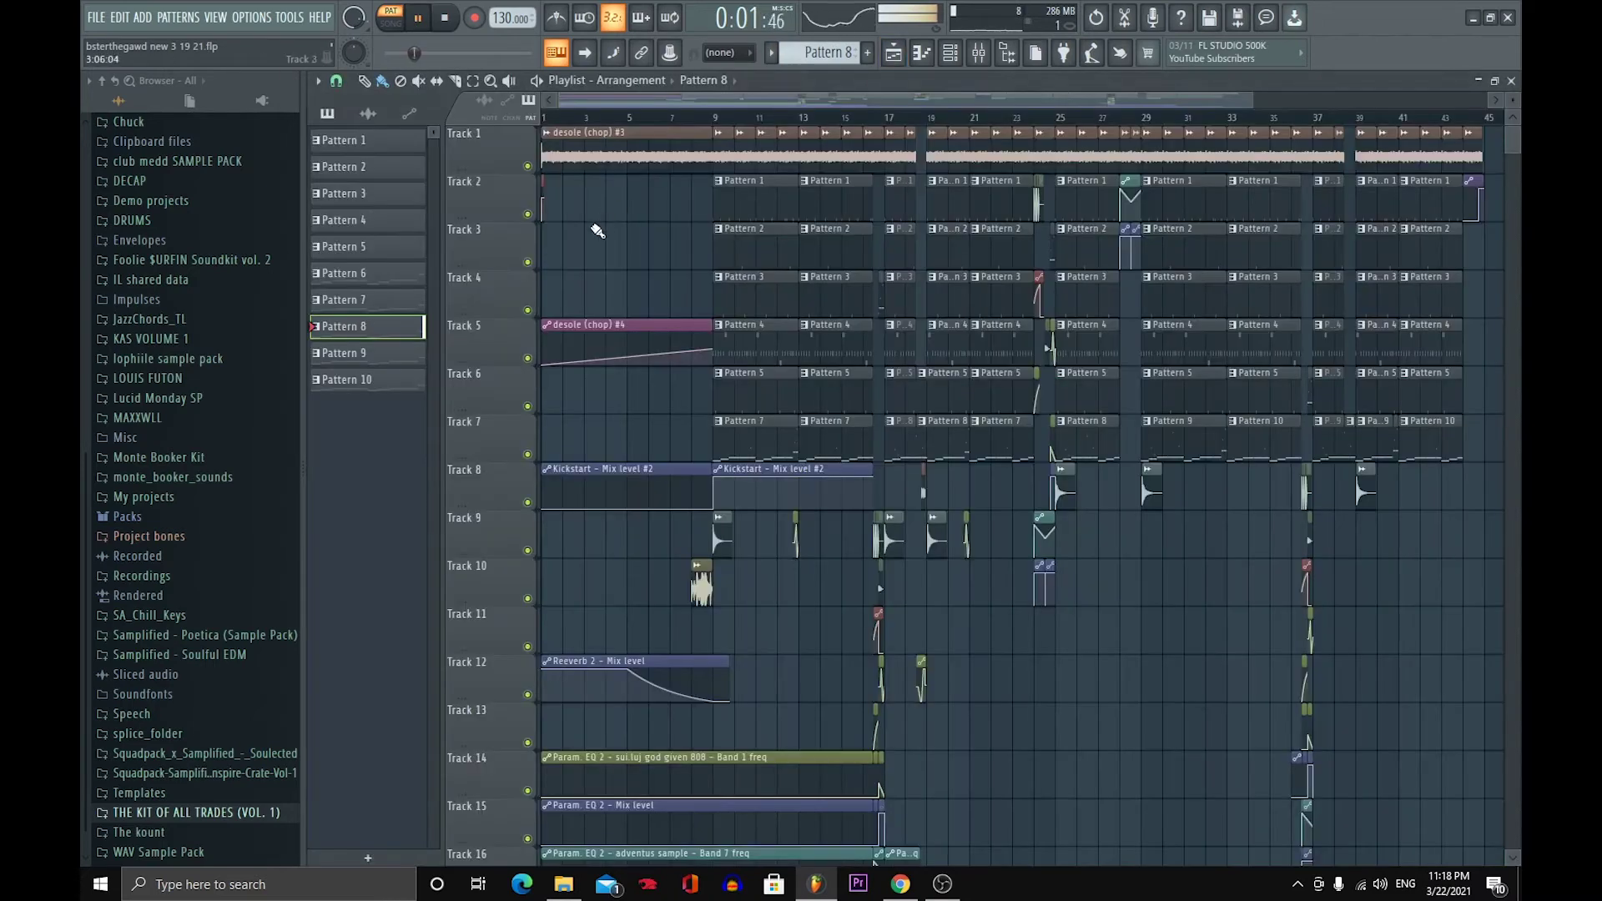
click(979, 55)
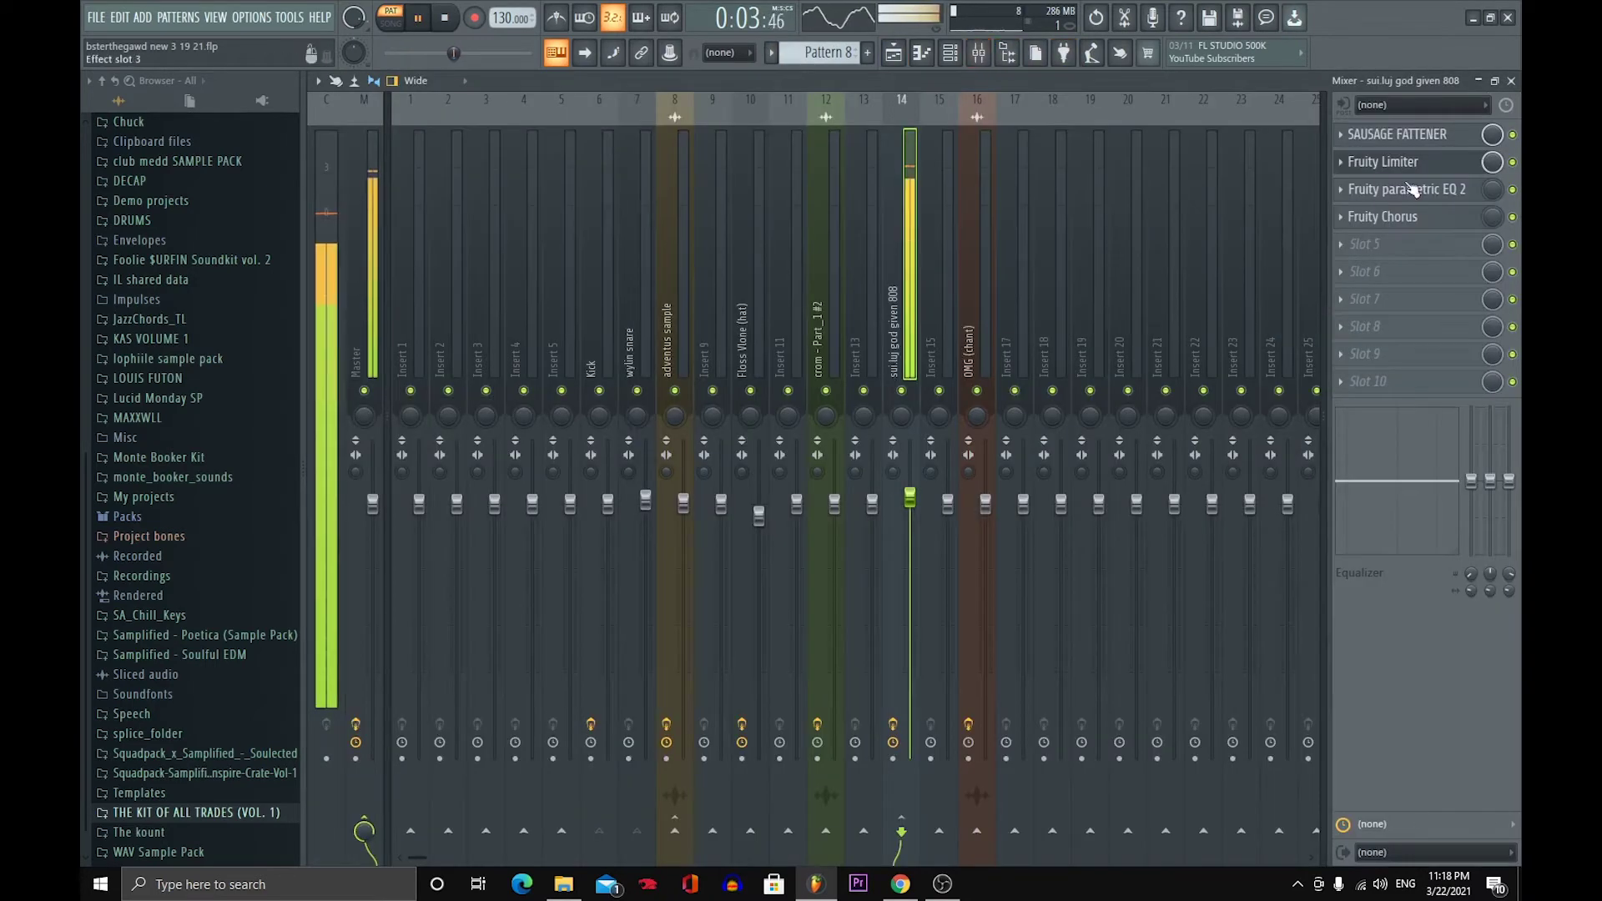
click(1382, 162)
click(783, 569)
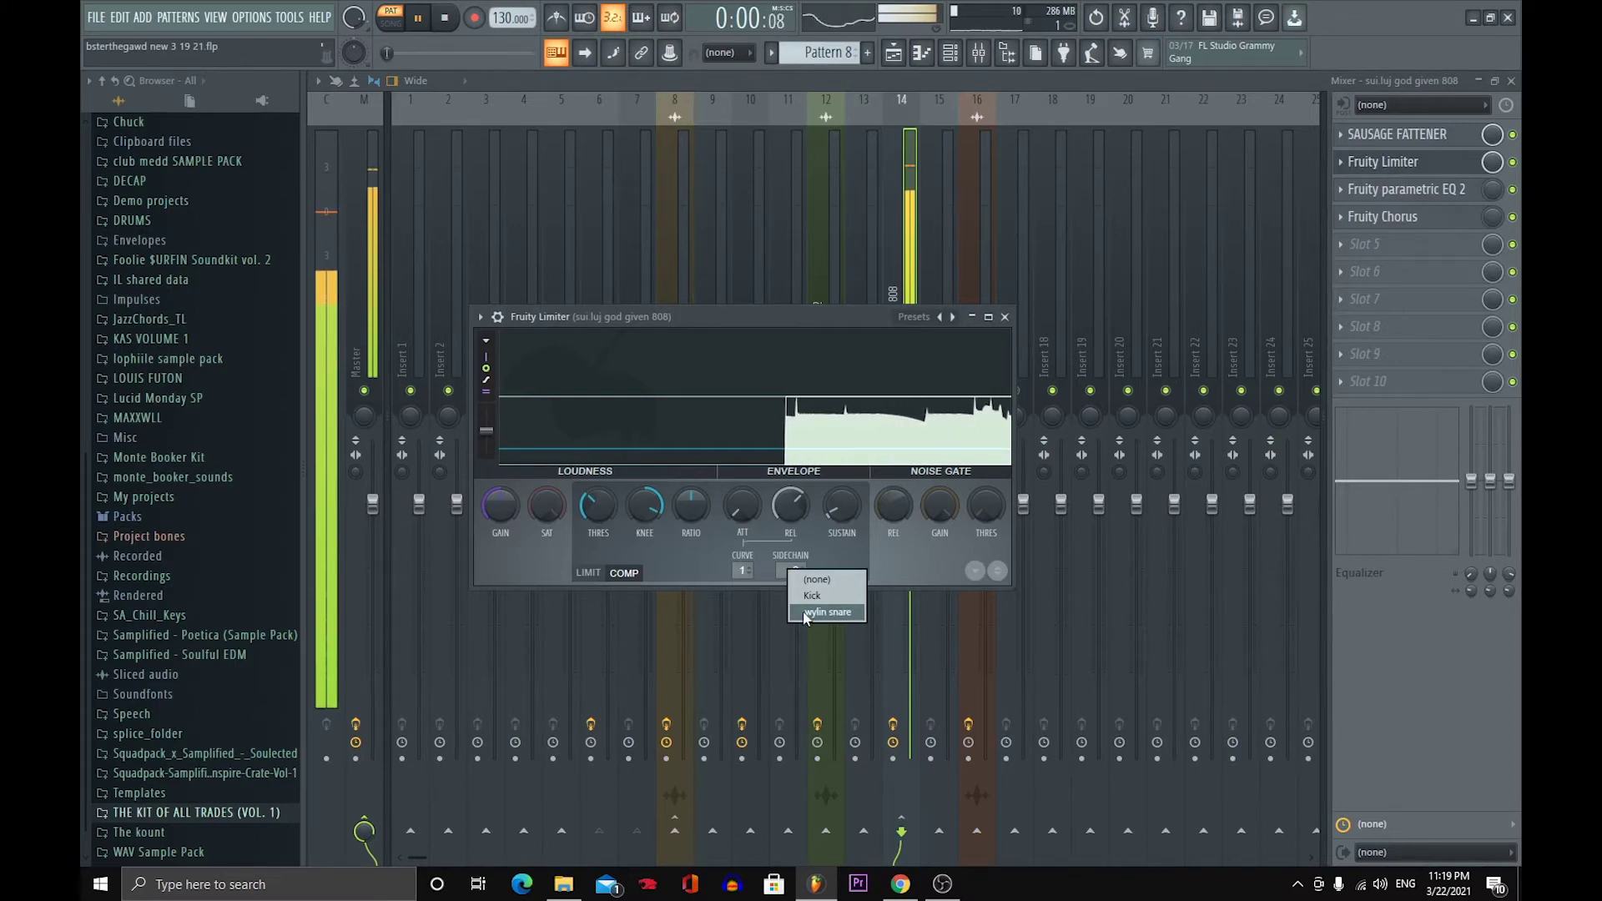
click(803, 613)
click(443, 25)
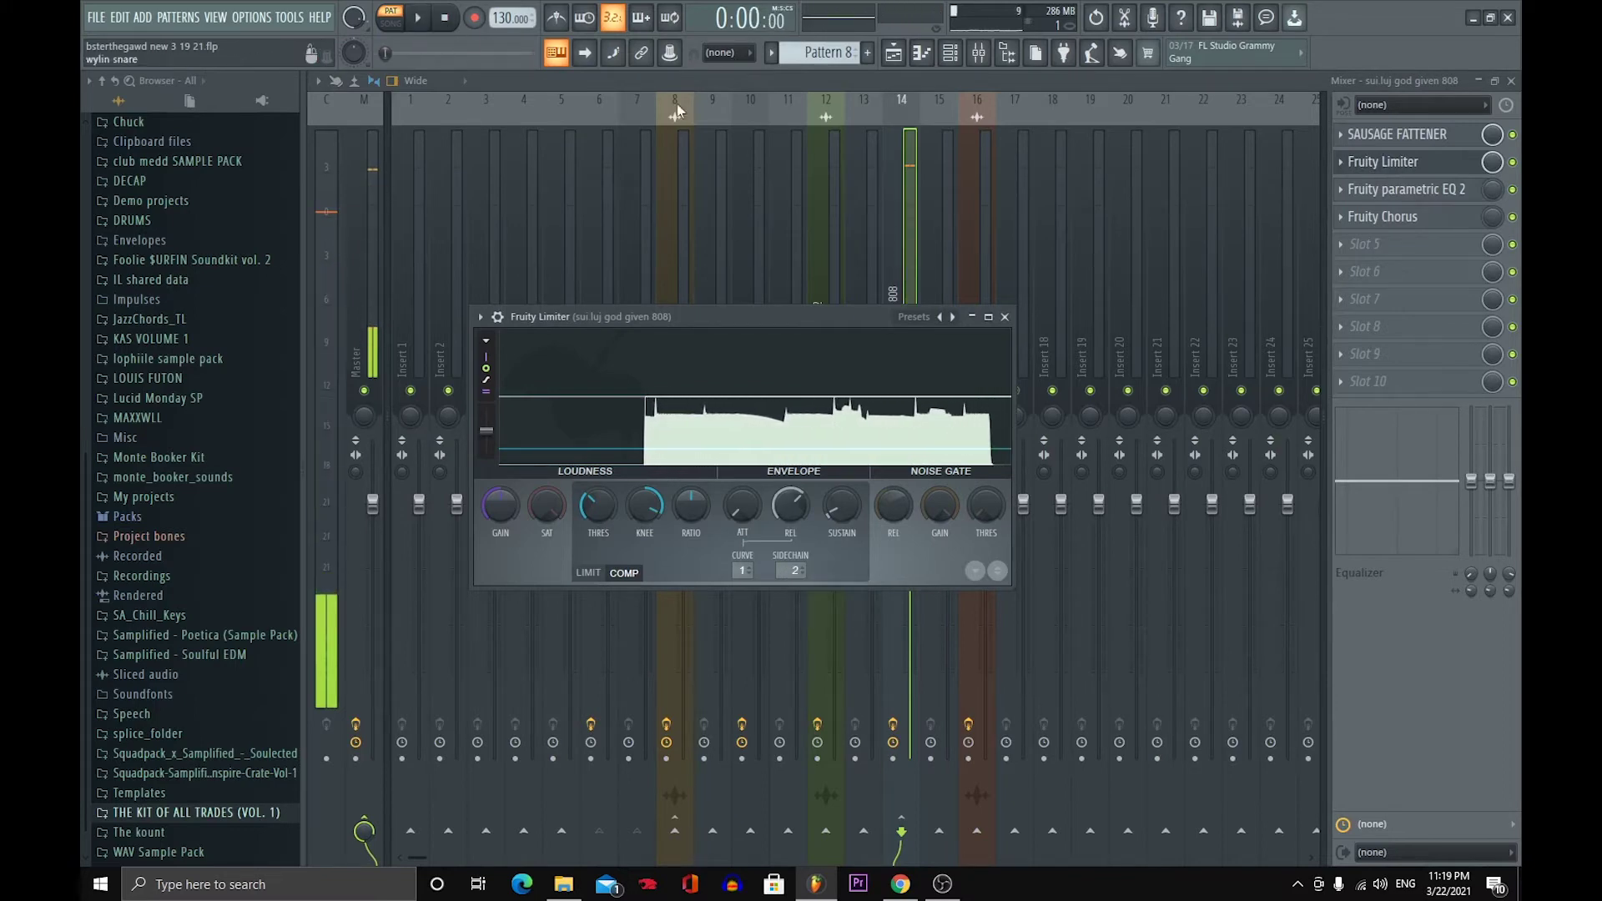
click(1005, 317)
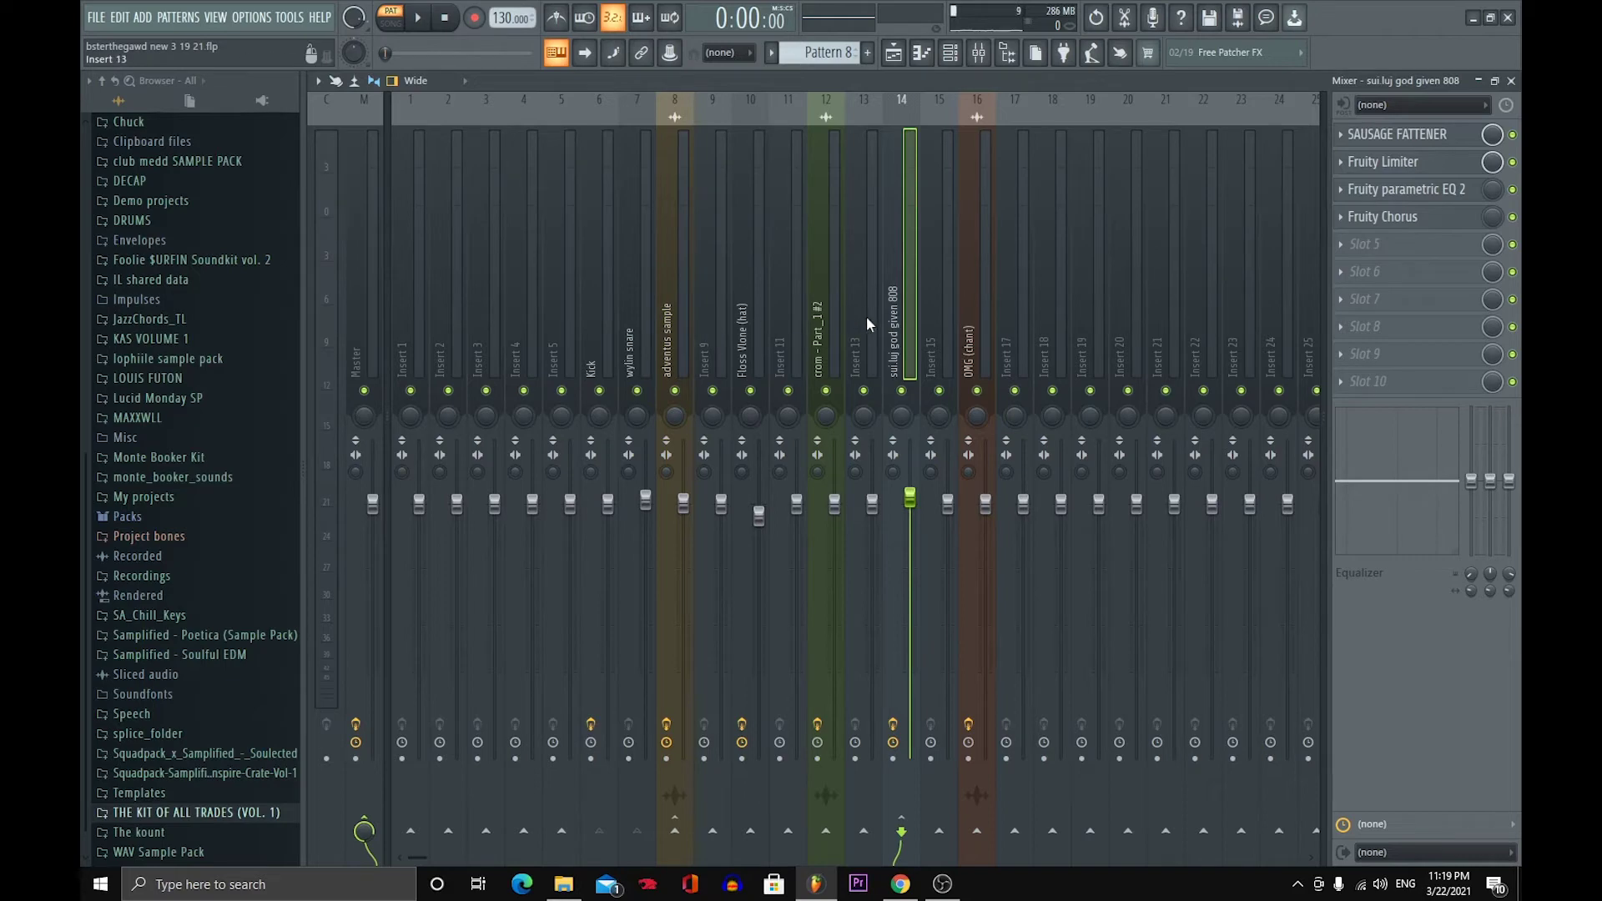
- View the Fruity parametric EQ 2 and Fruity Chorus settings on the 808 mixer track and close both plugins
click(1418, 202)
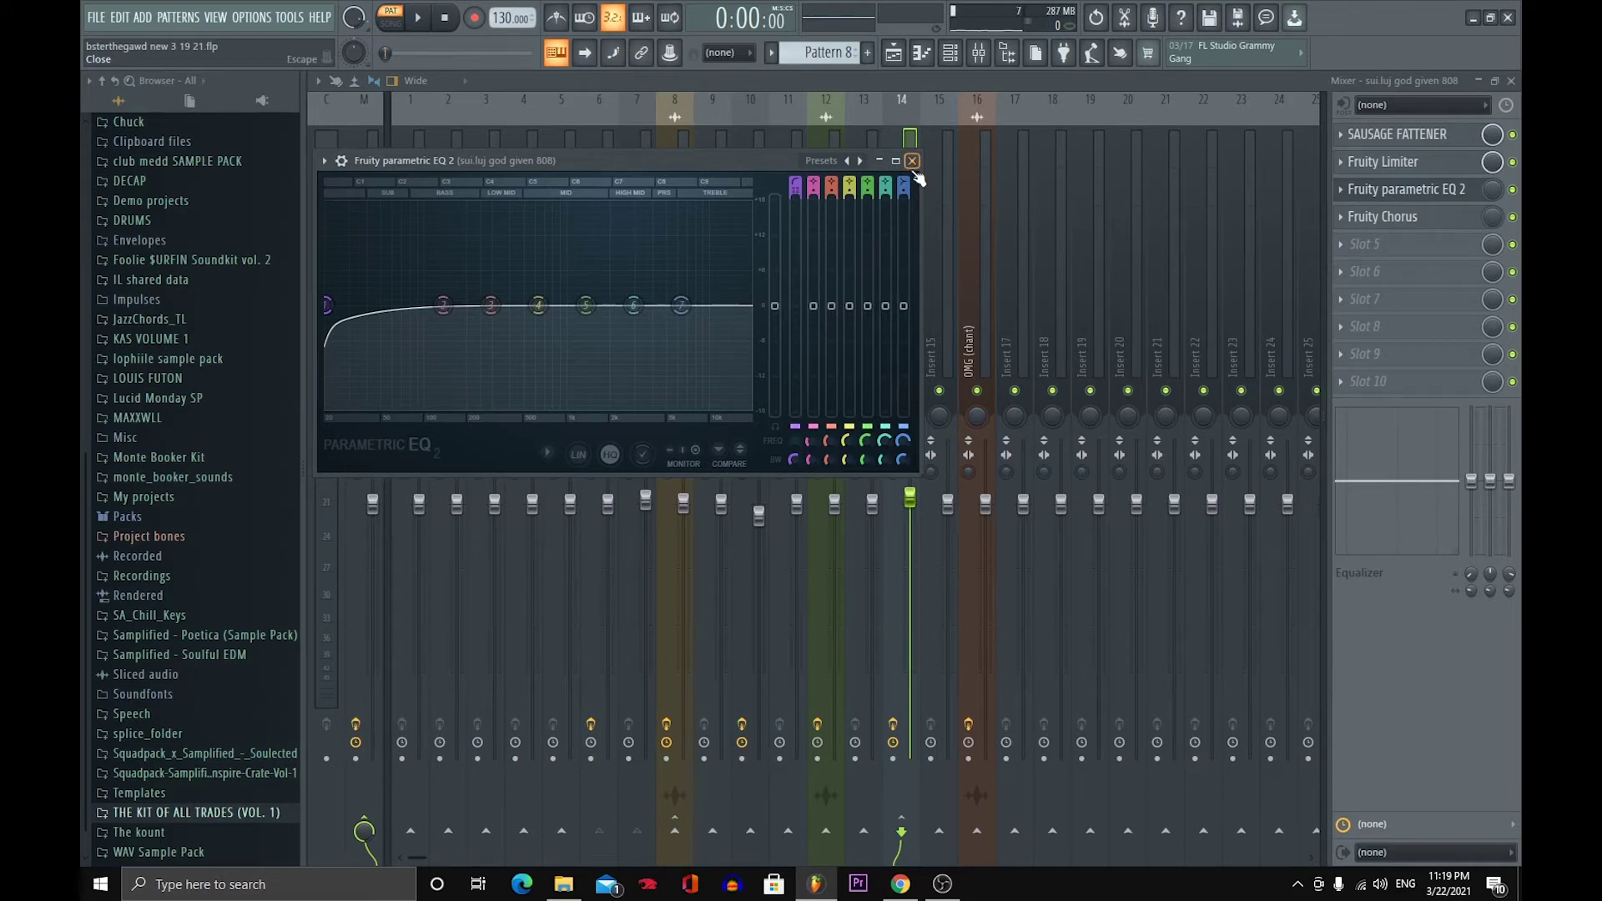
click(913, 167)
click(1387, 217)
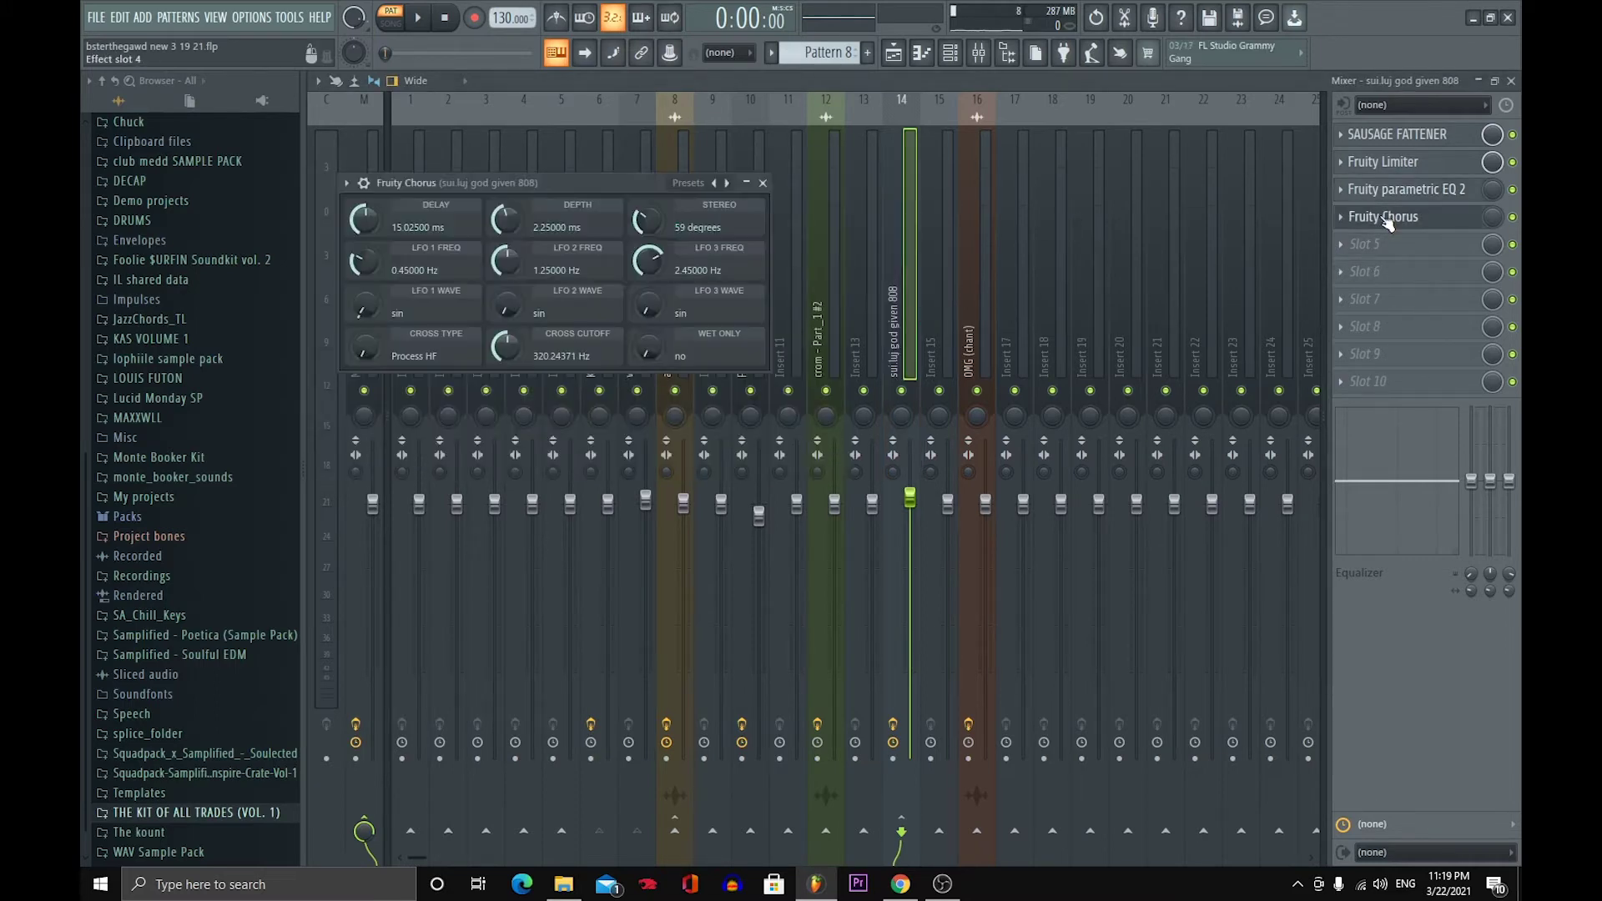
click(762, 183)
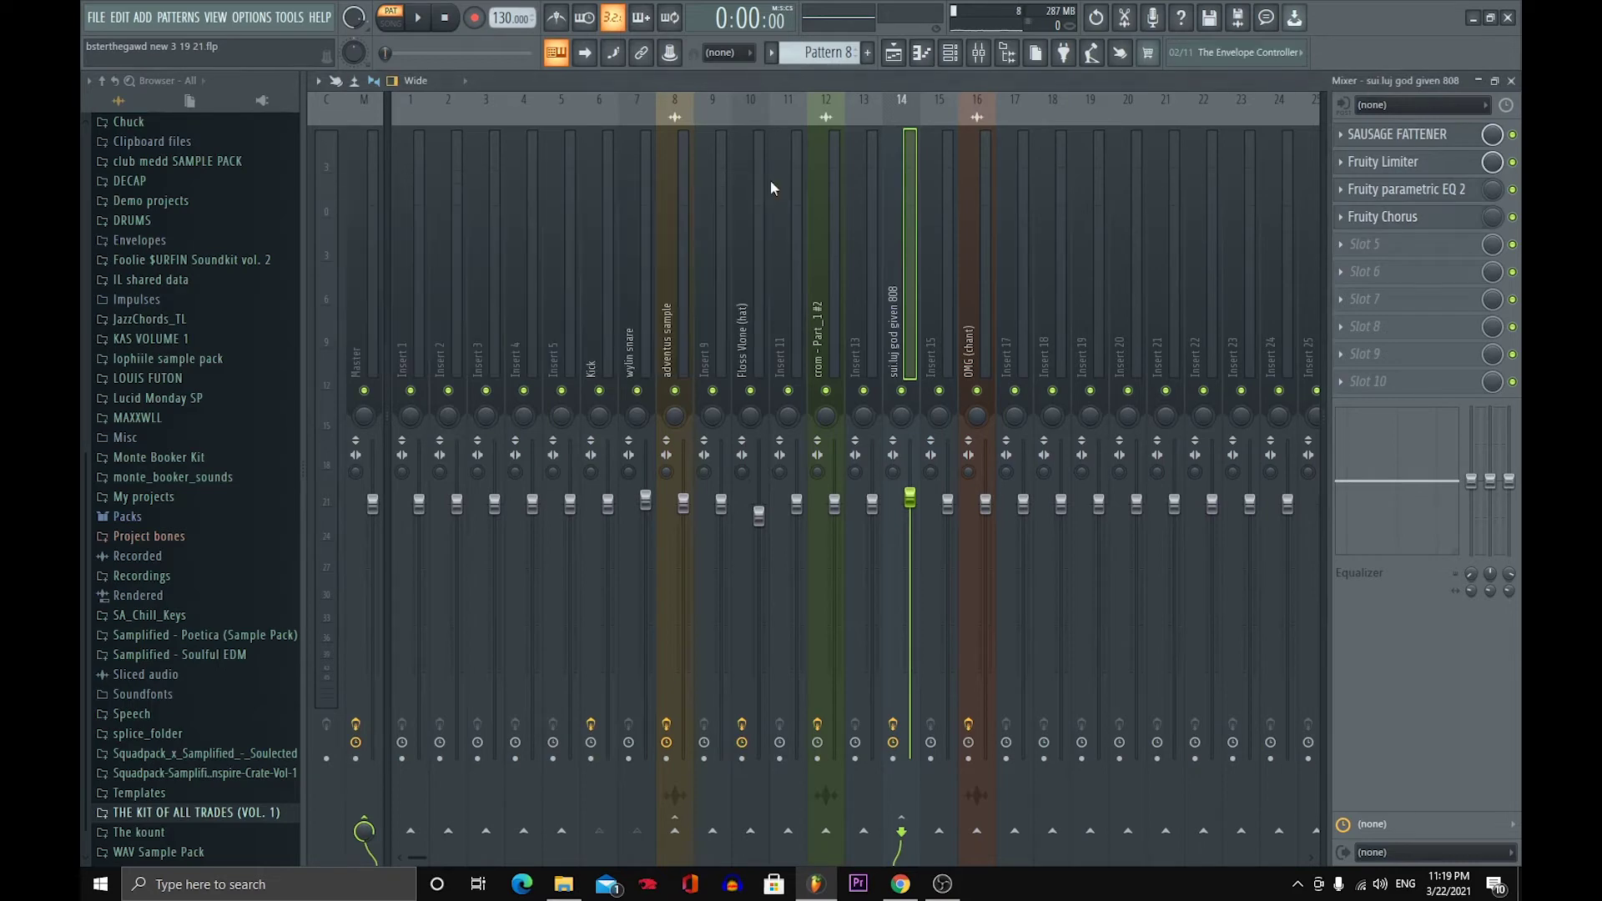
- Compare the effect chains of the OMG (chant) and sui luj god given 808 mixer tracks
click(981, 297)
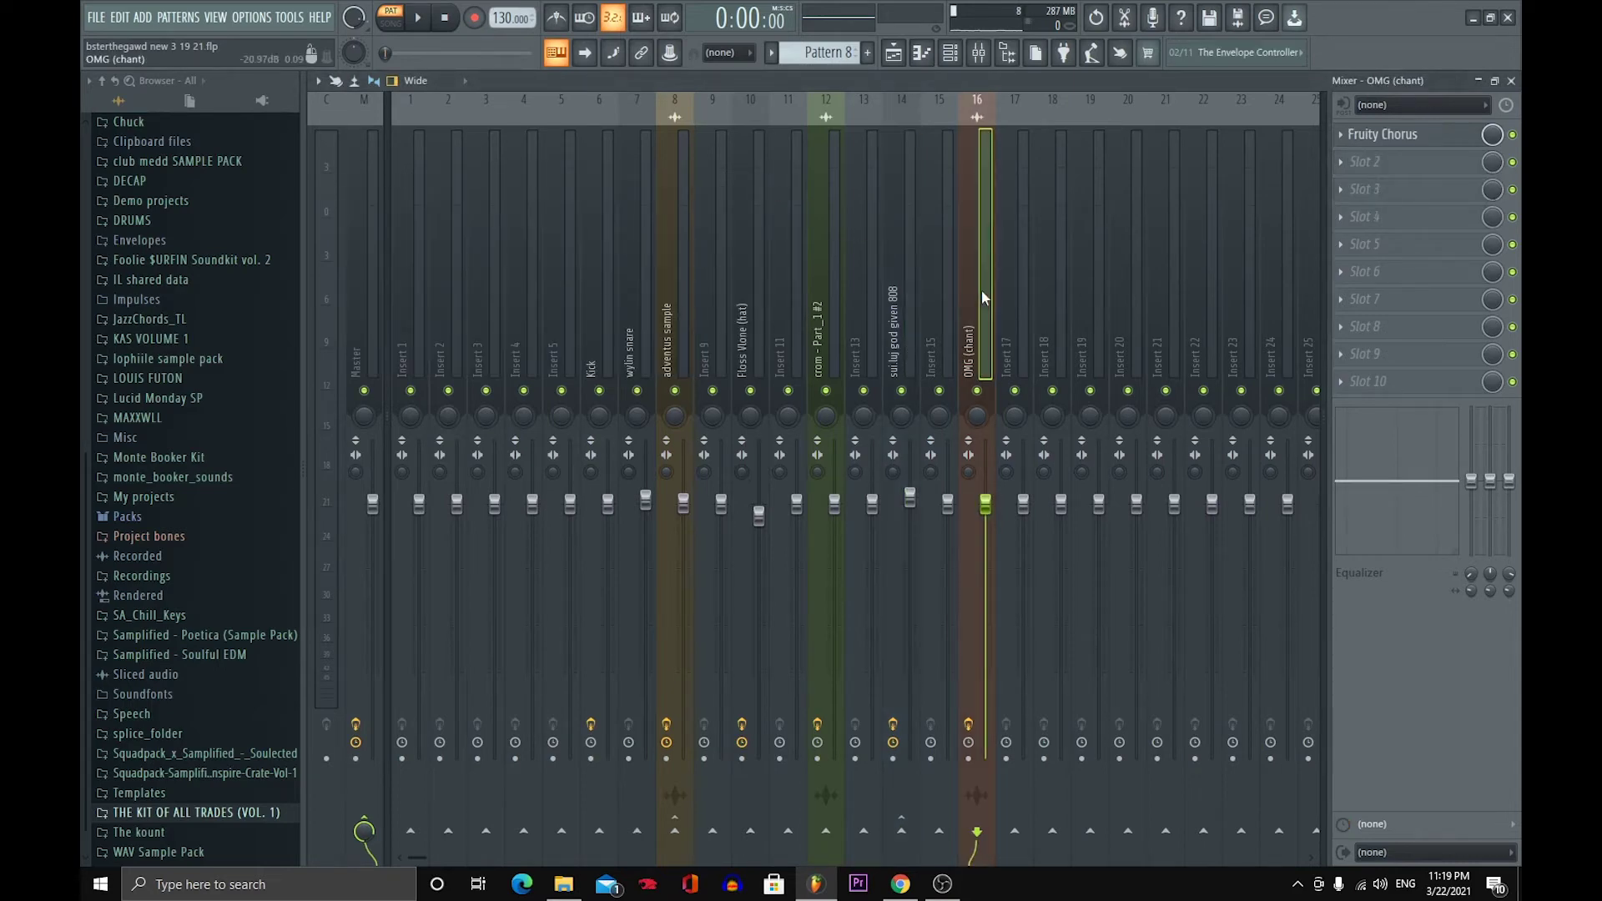
click(894, 294)
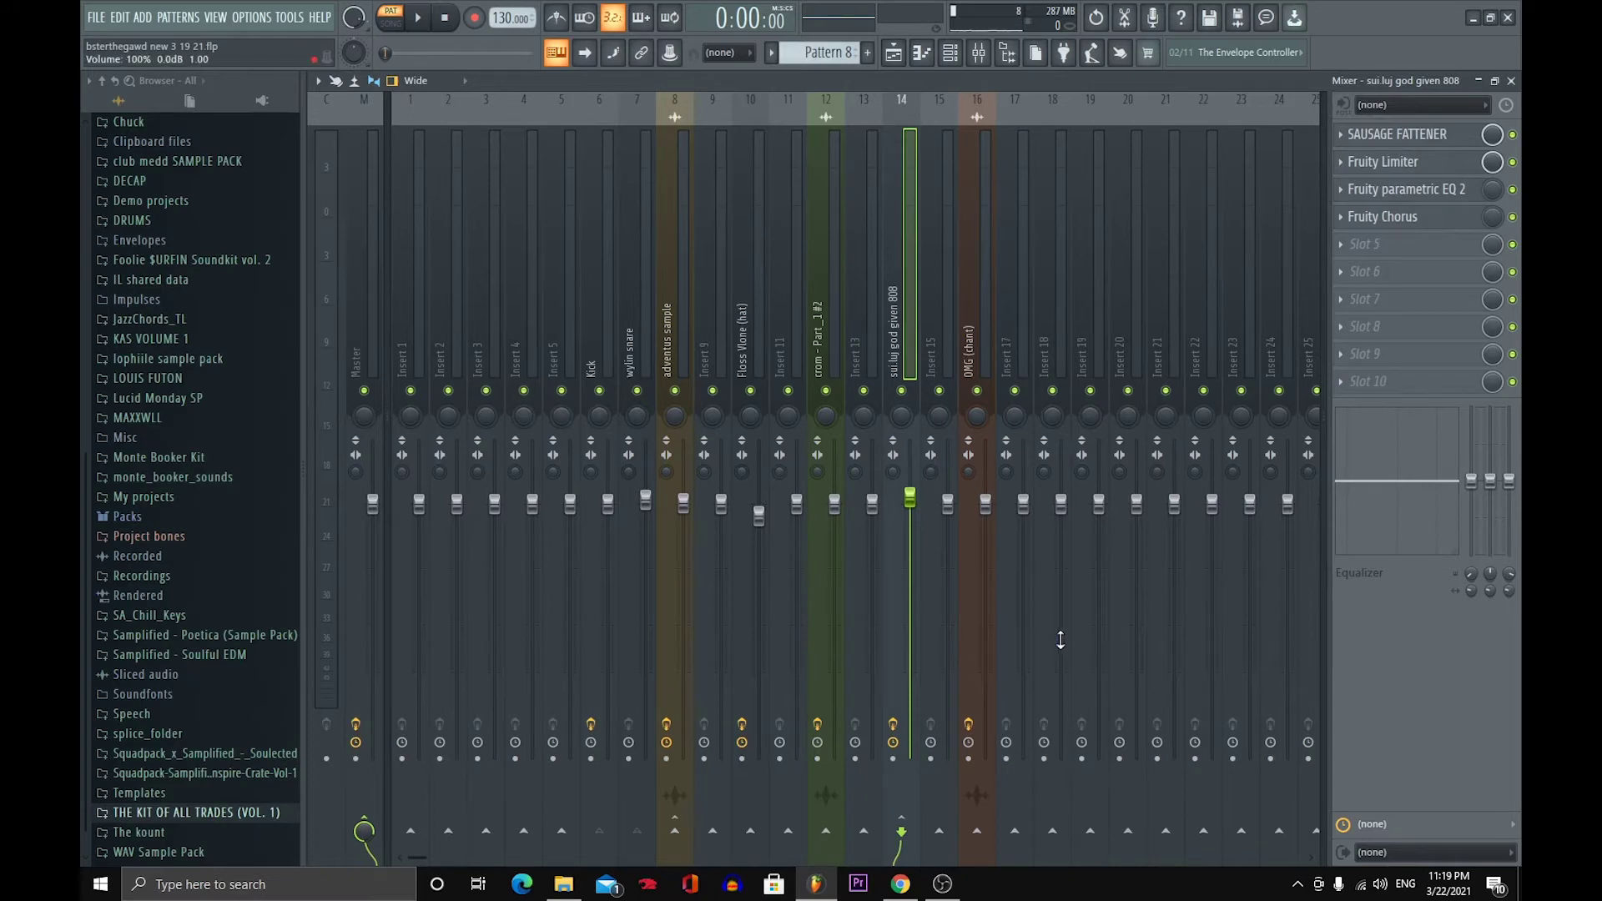
click(977, 354)
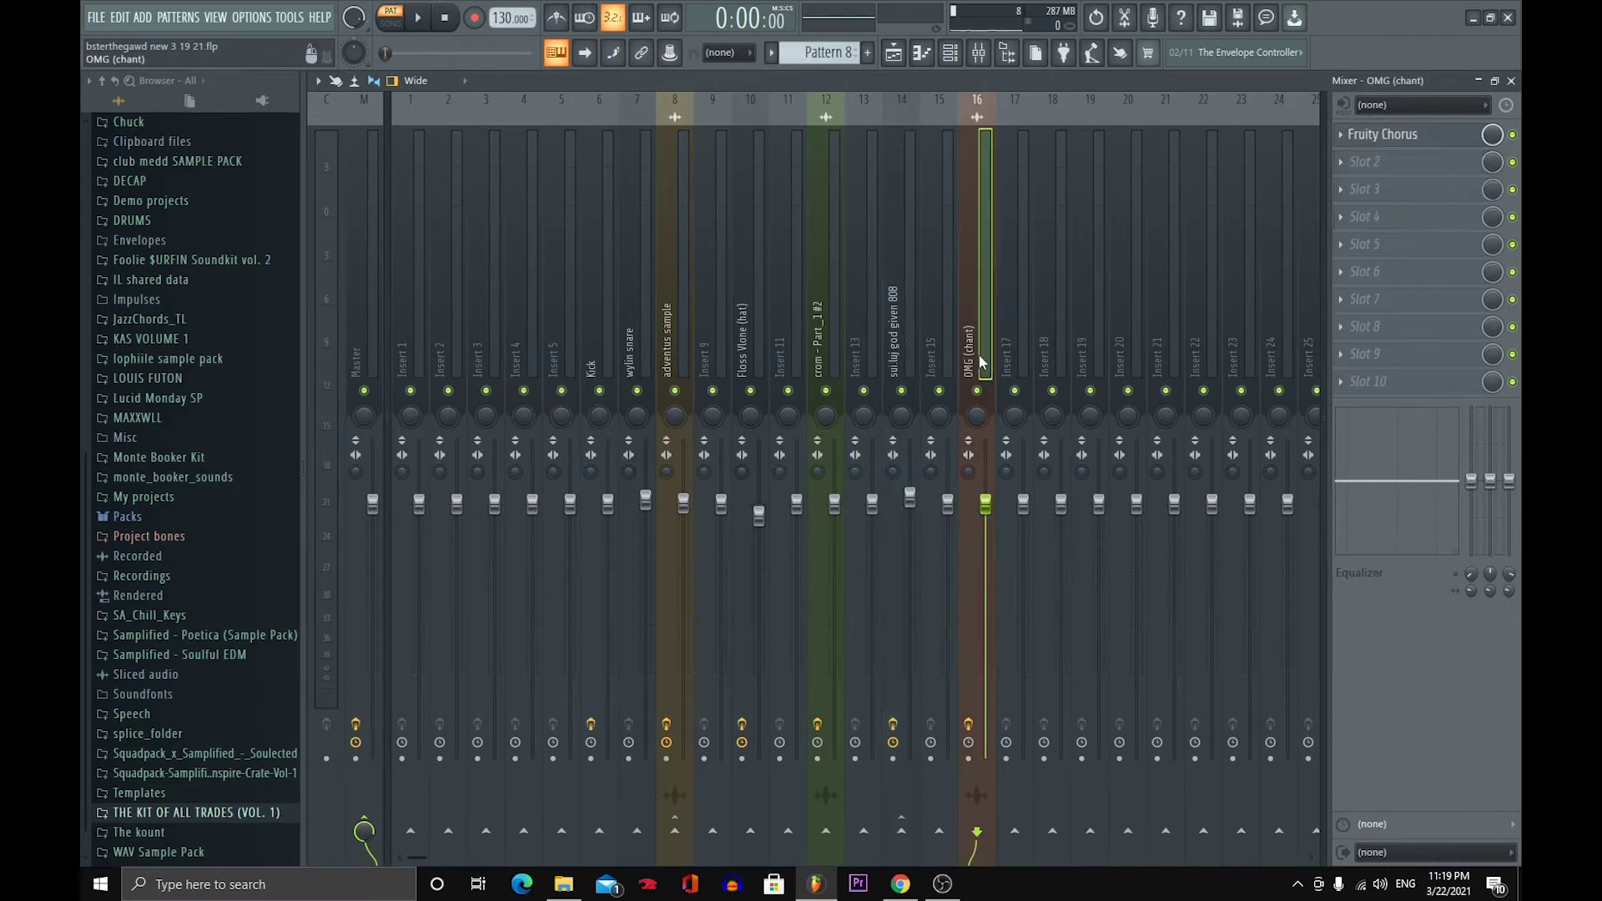
- Display the playlist and focus on the arrangement's opening bars
click(898, 67)
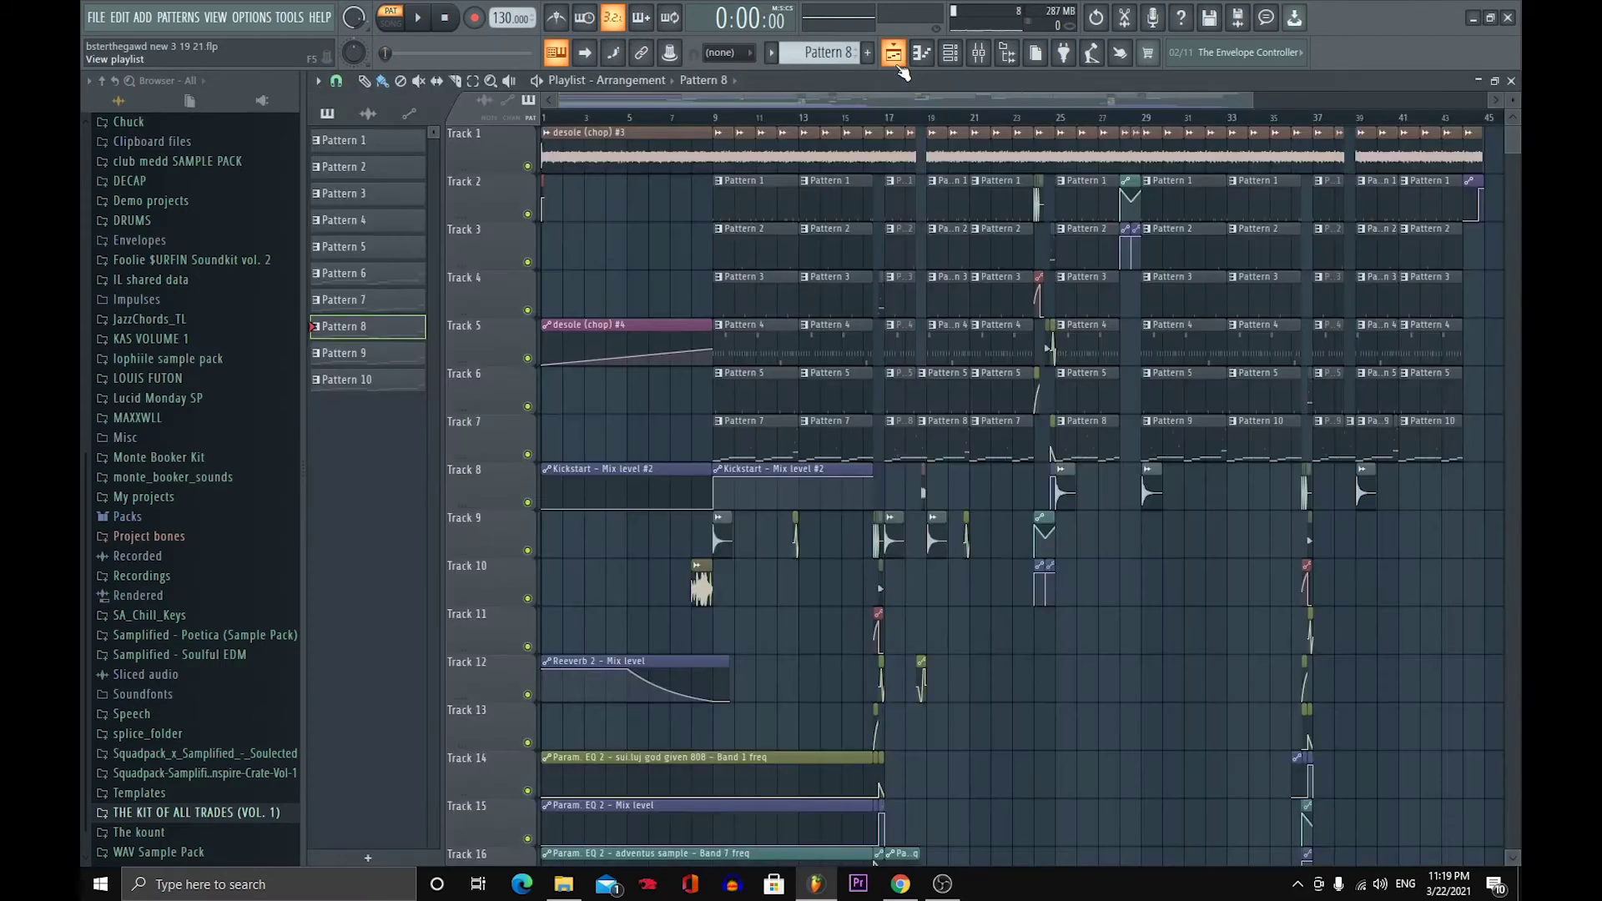
drag(1173, 124, 757, 238)
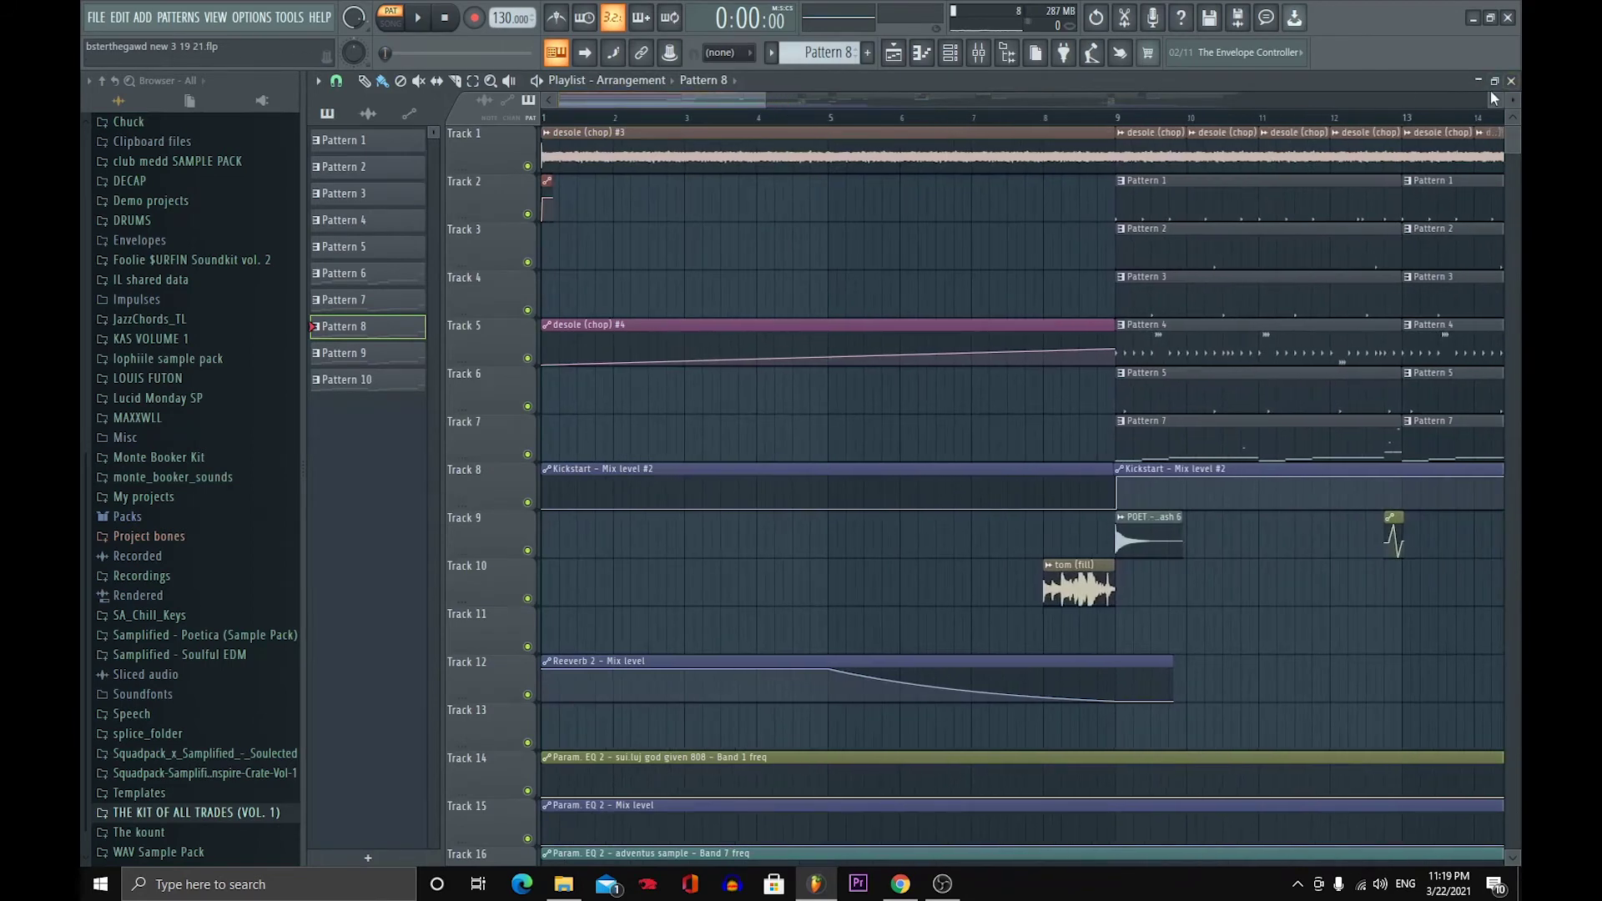
- Close the playlist and the 808 piano roll, select Pattern 4, and play back its Floss Vlone (hat) channel
click(1511, 80)
key(F7)
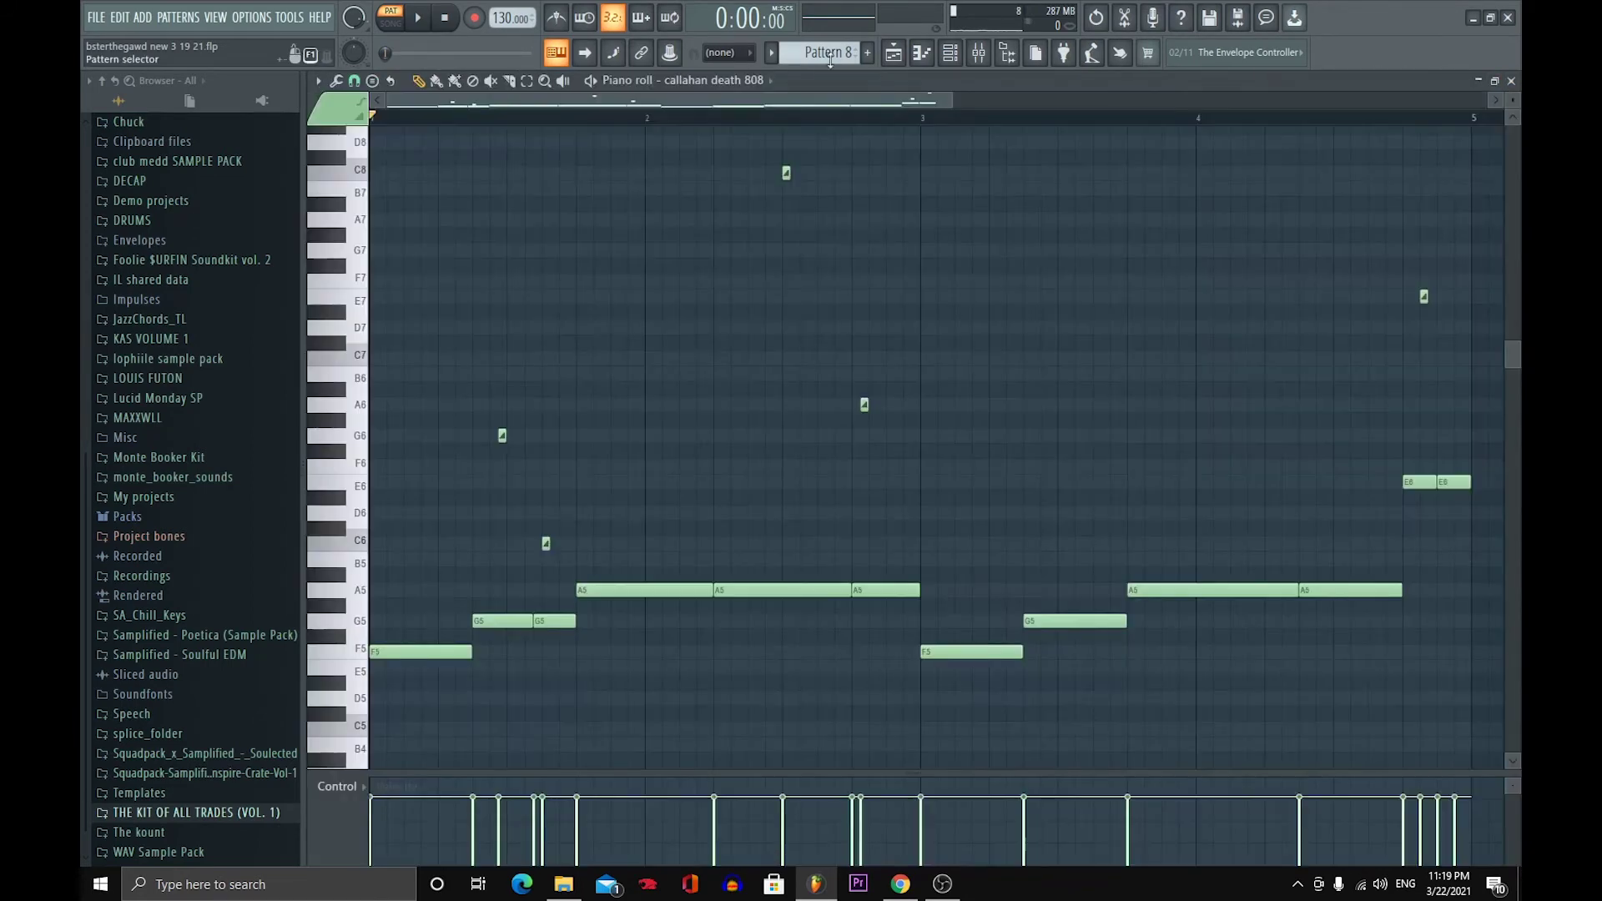
click(1511, 81)
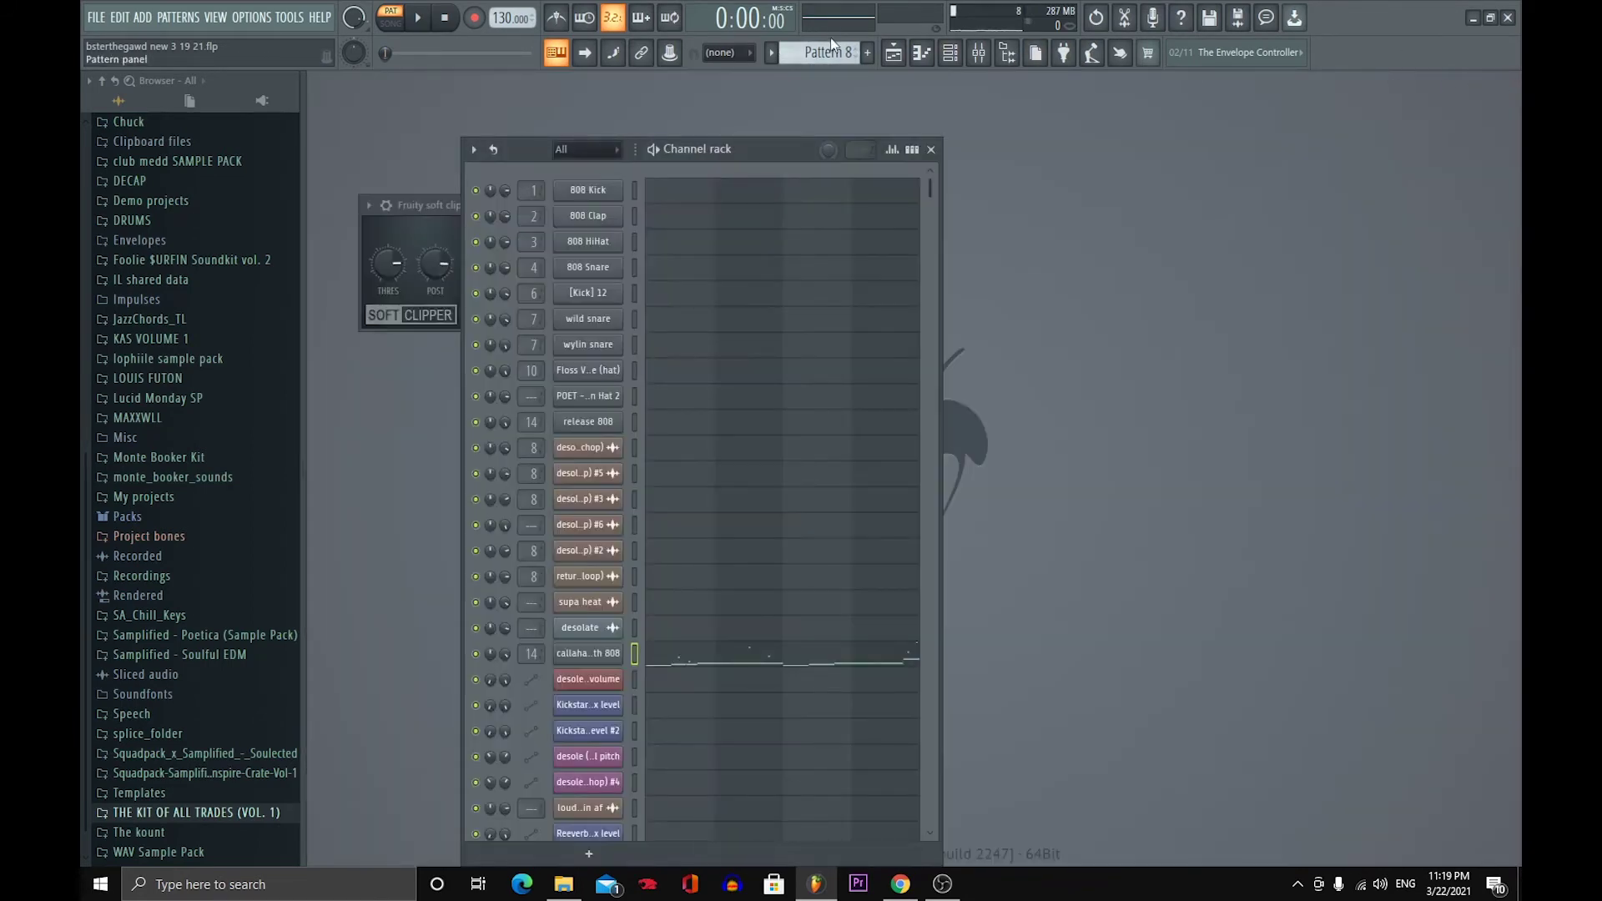
drag(826, 53, 826, 70)
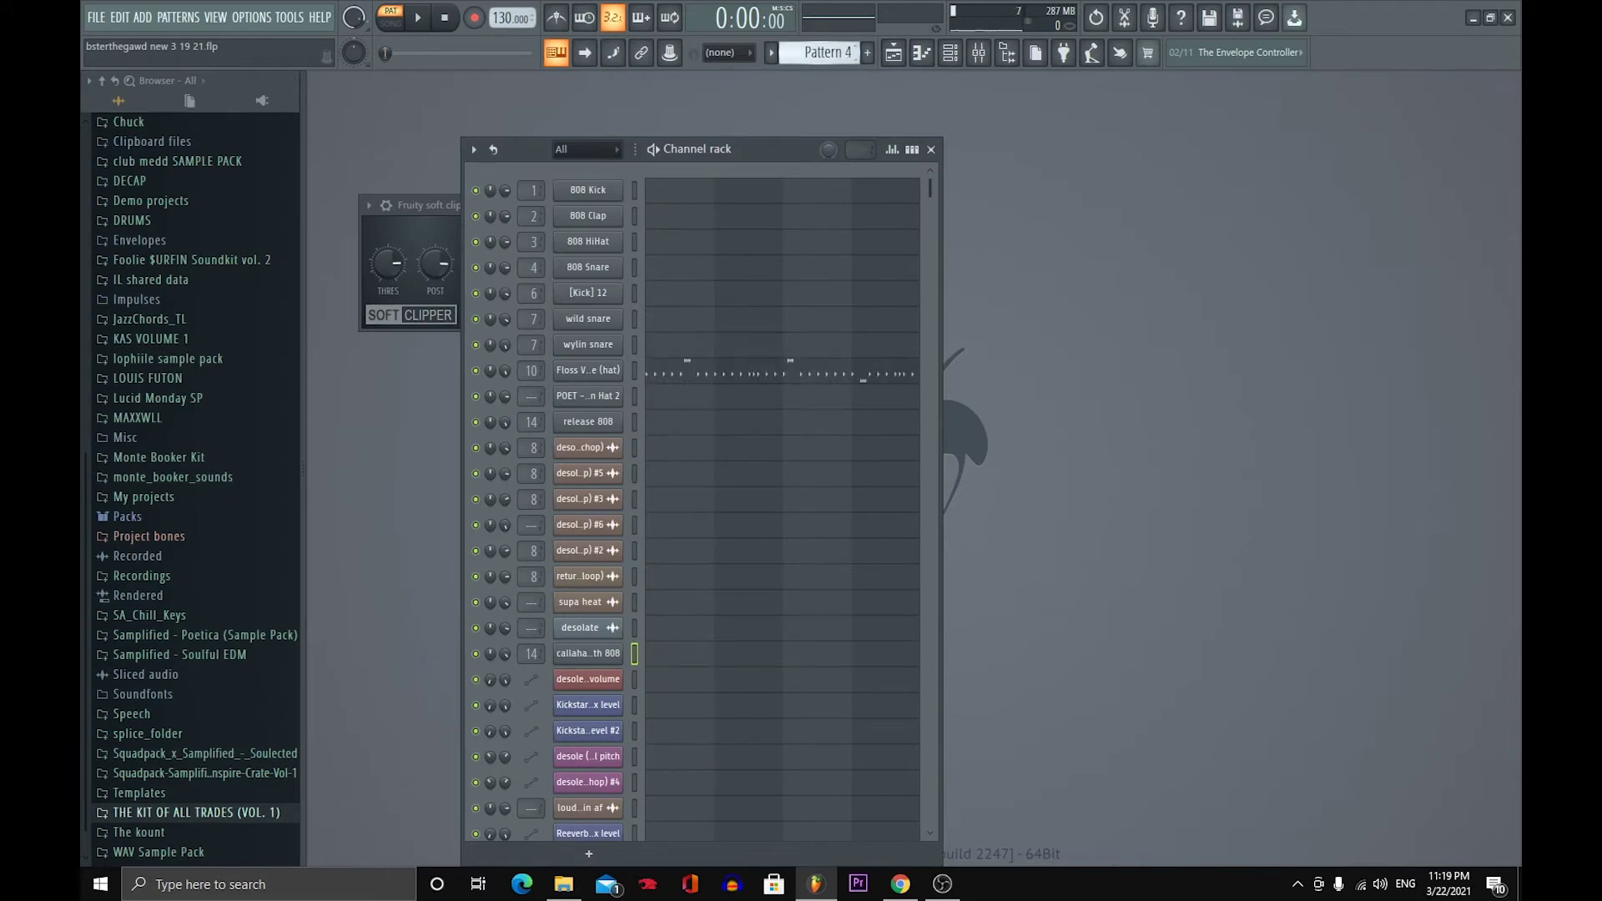
drag(828, 54, 827, 60)
click(633, 372)
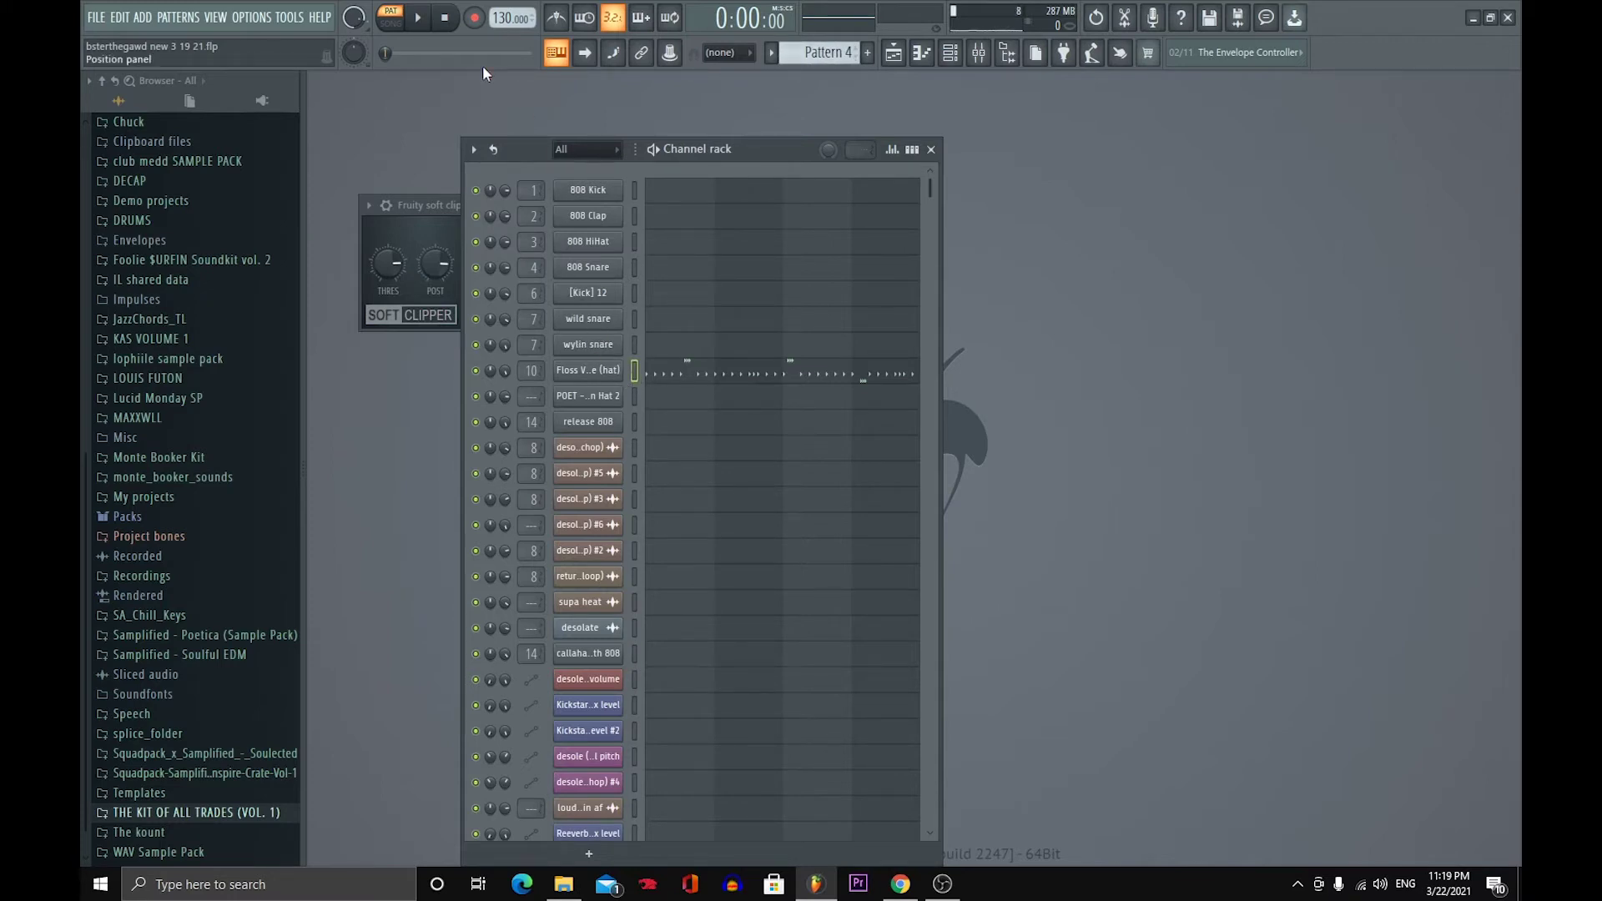
click(417, 17)
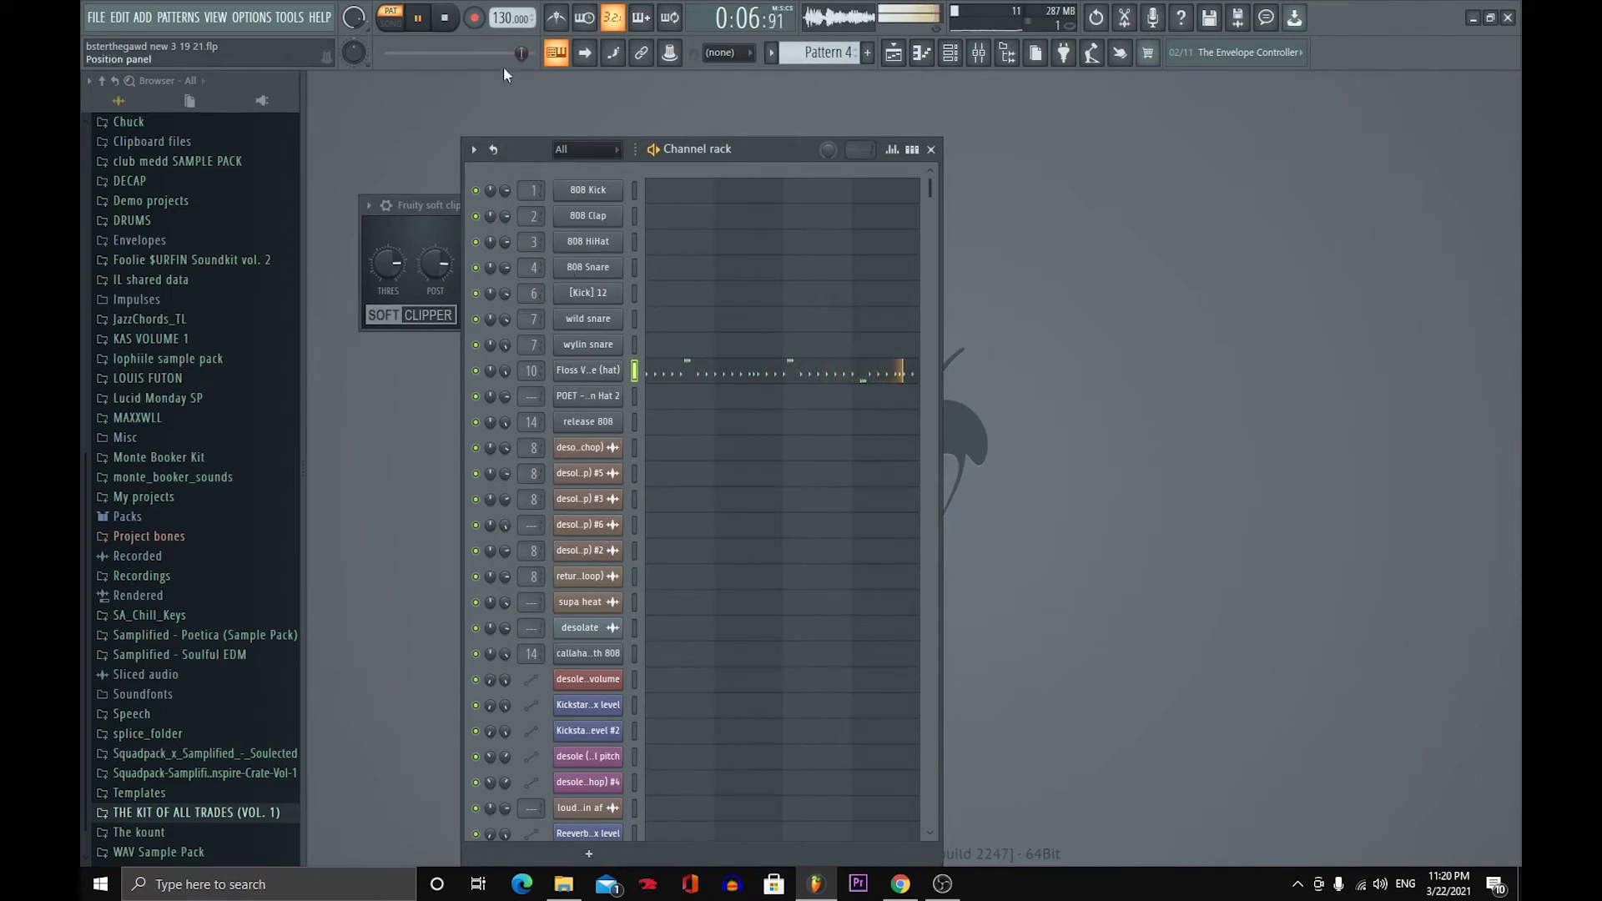
key(space)
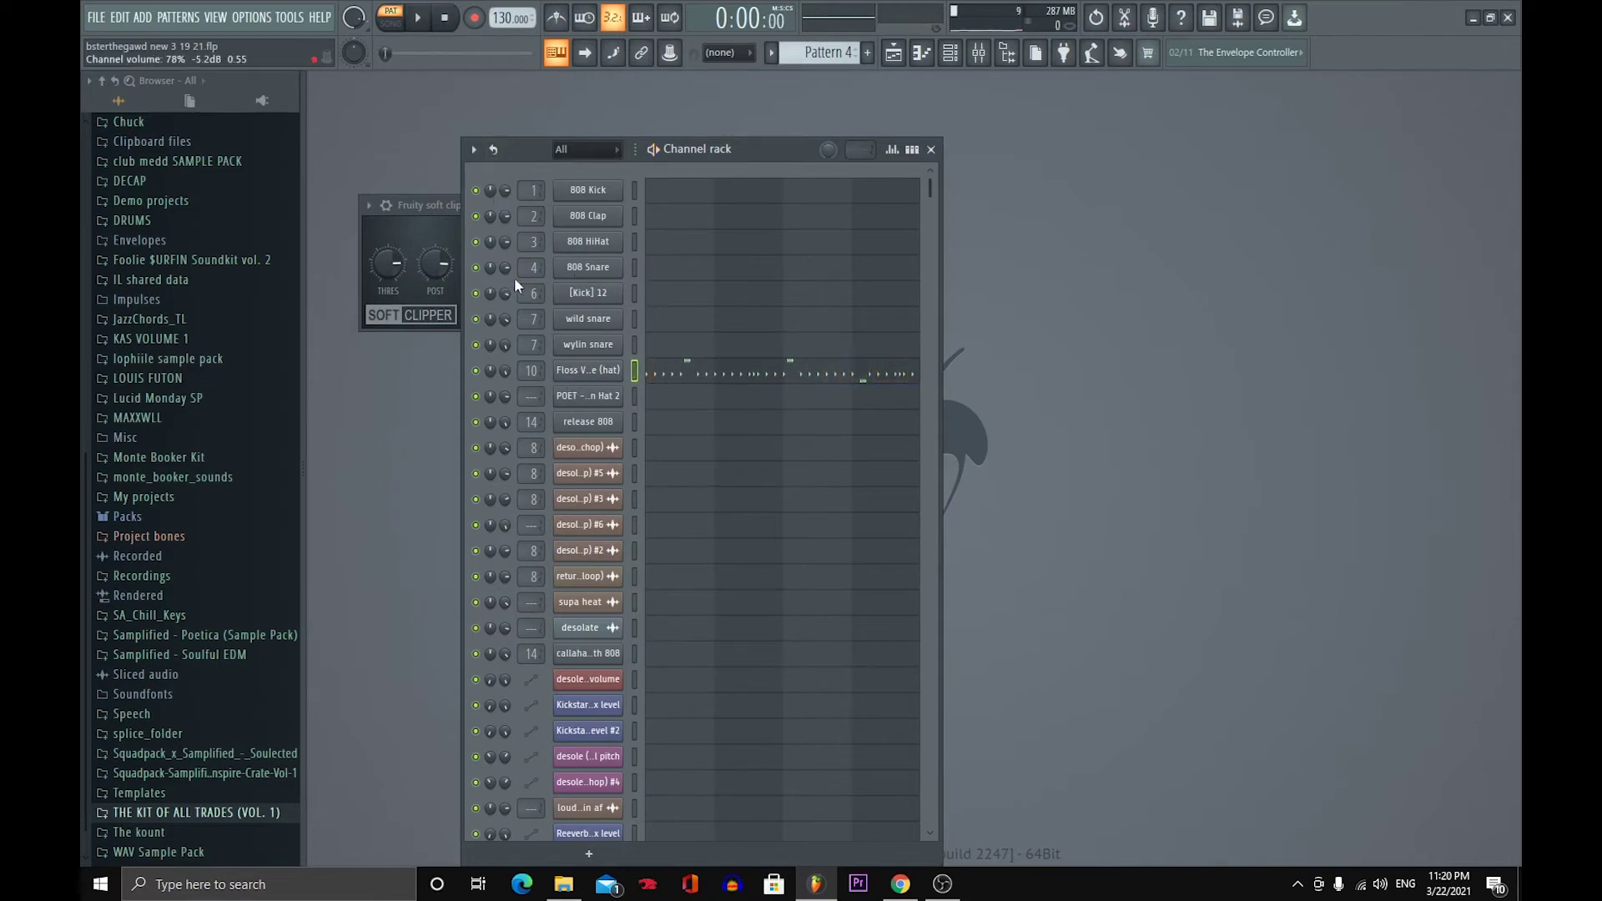
- View the Floss Vlone (hat) notes in the piano roll and the channel's sampler settings, closing both windows
click(744, 367)
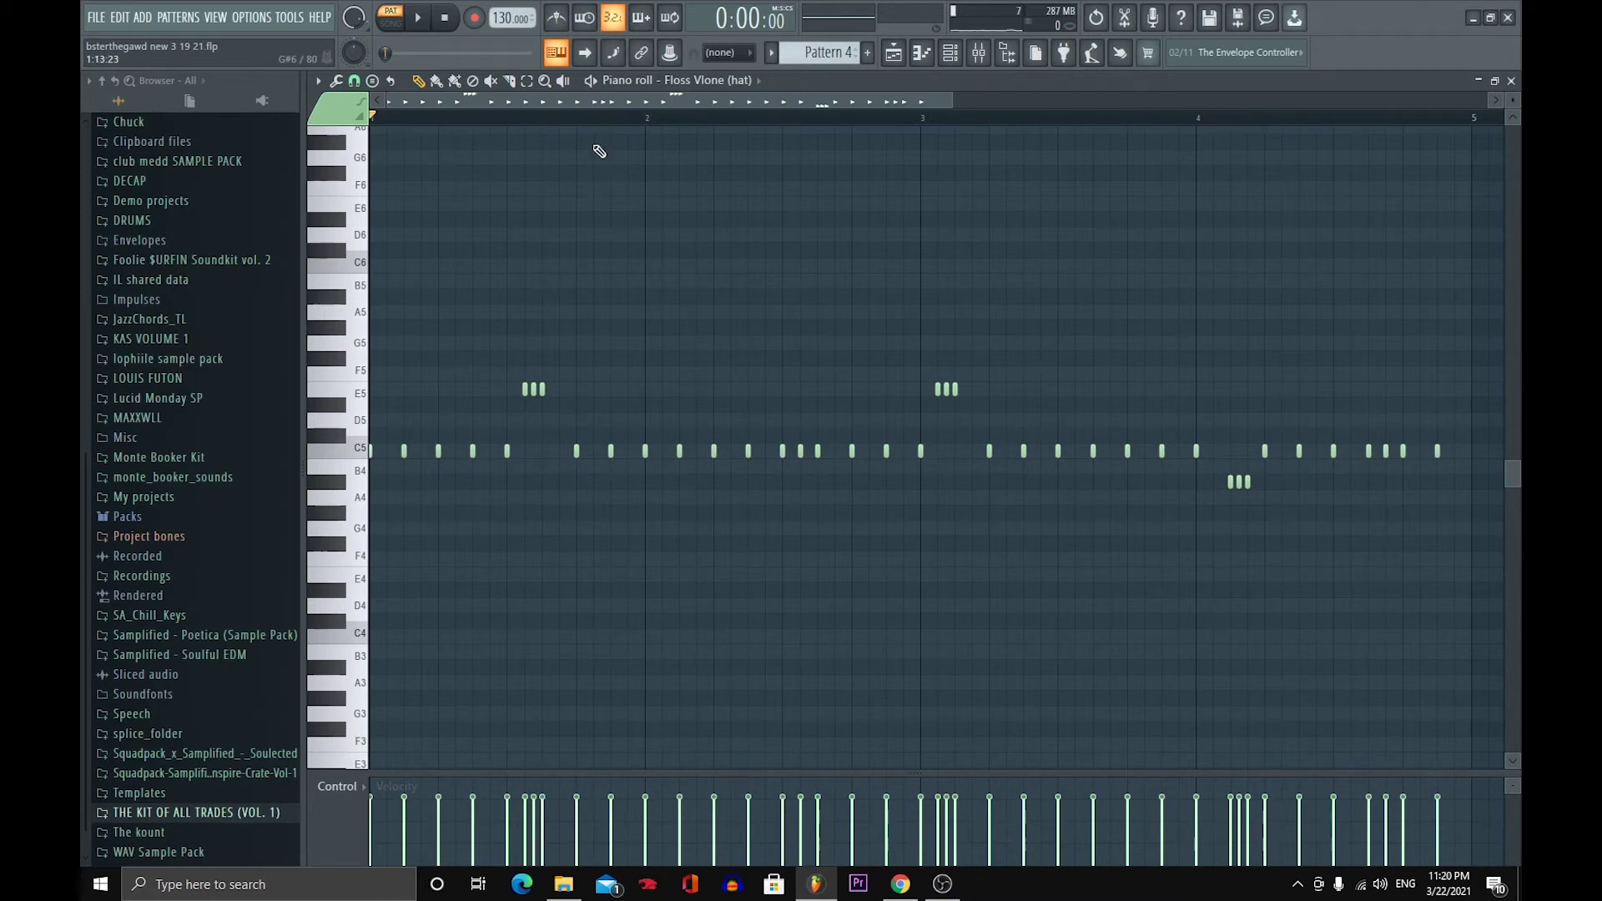
drag(606, 100, 508, 167)
click(1512, 80)
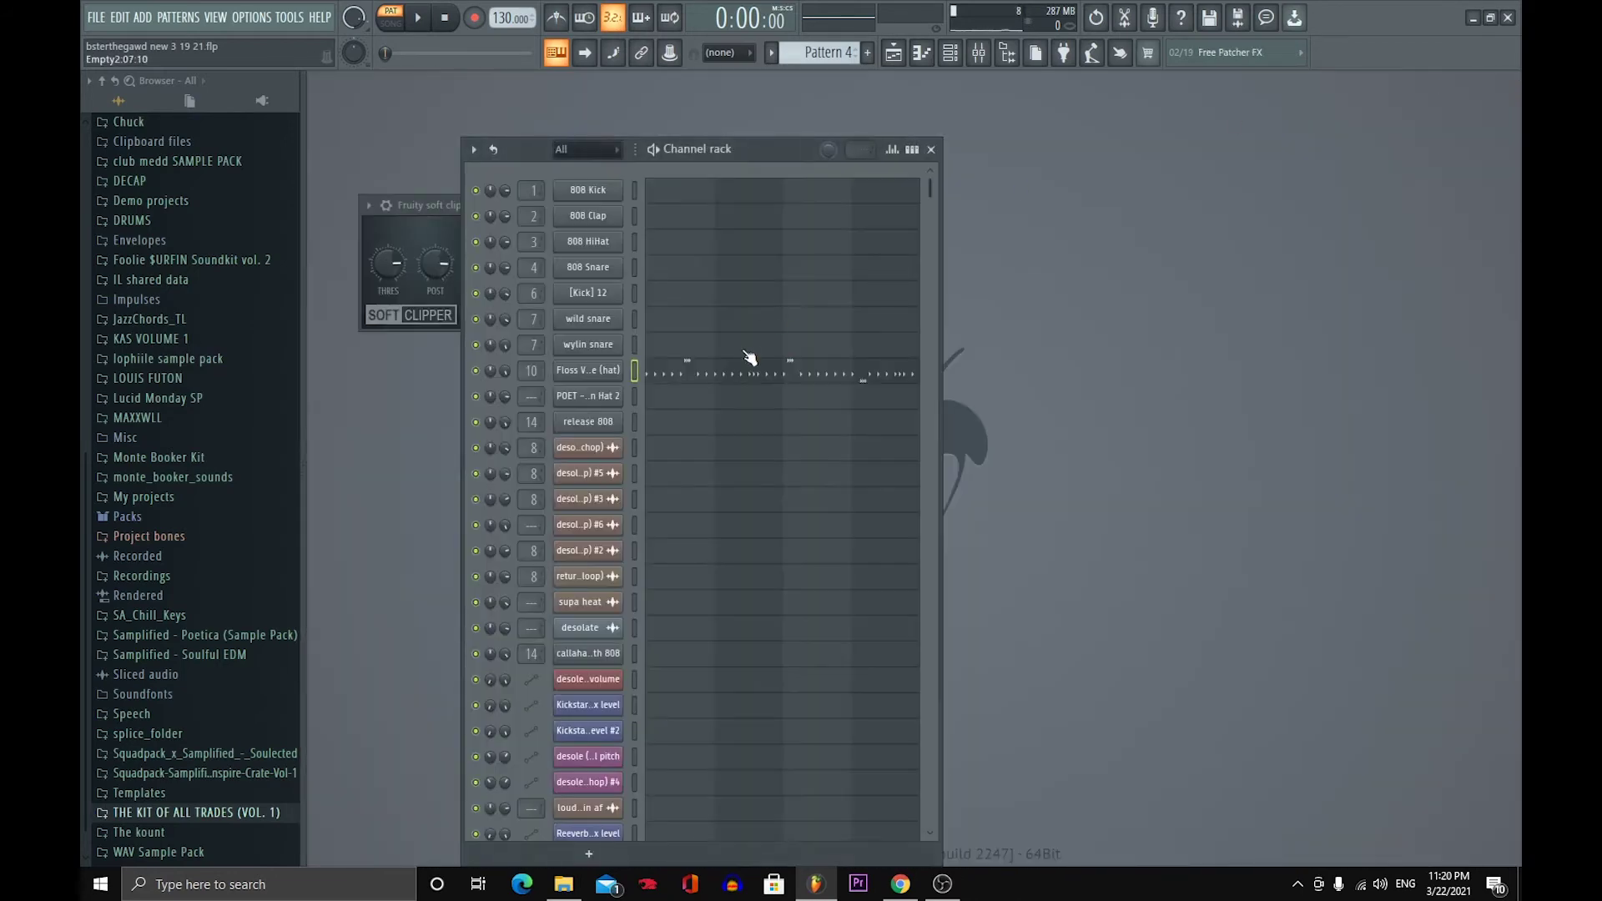
click(606, 377)
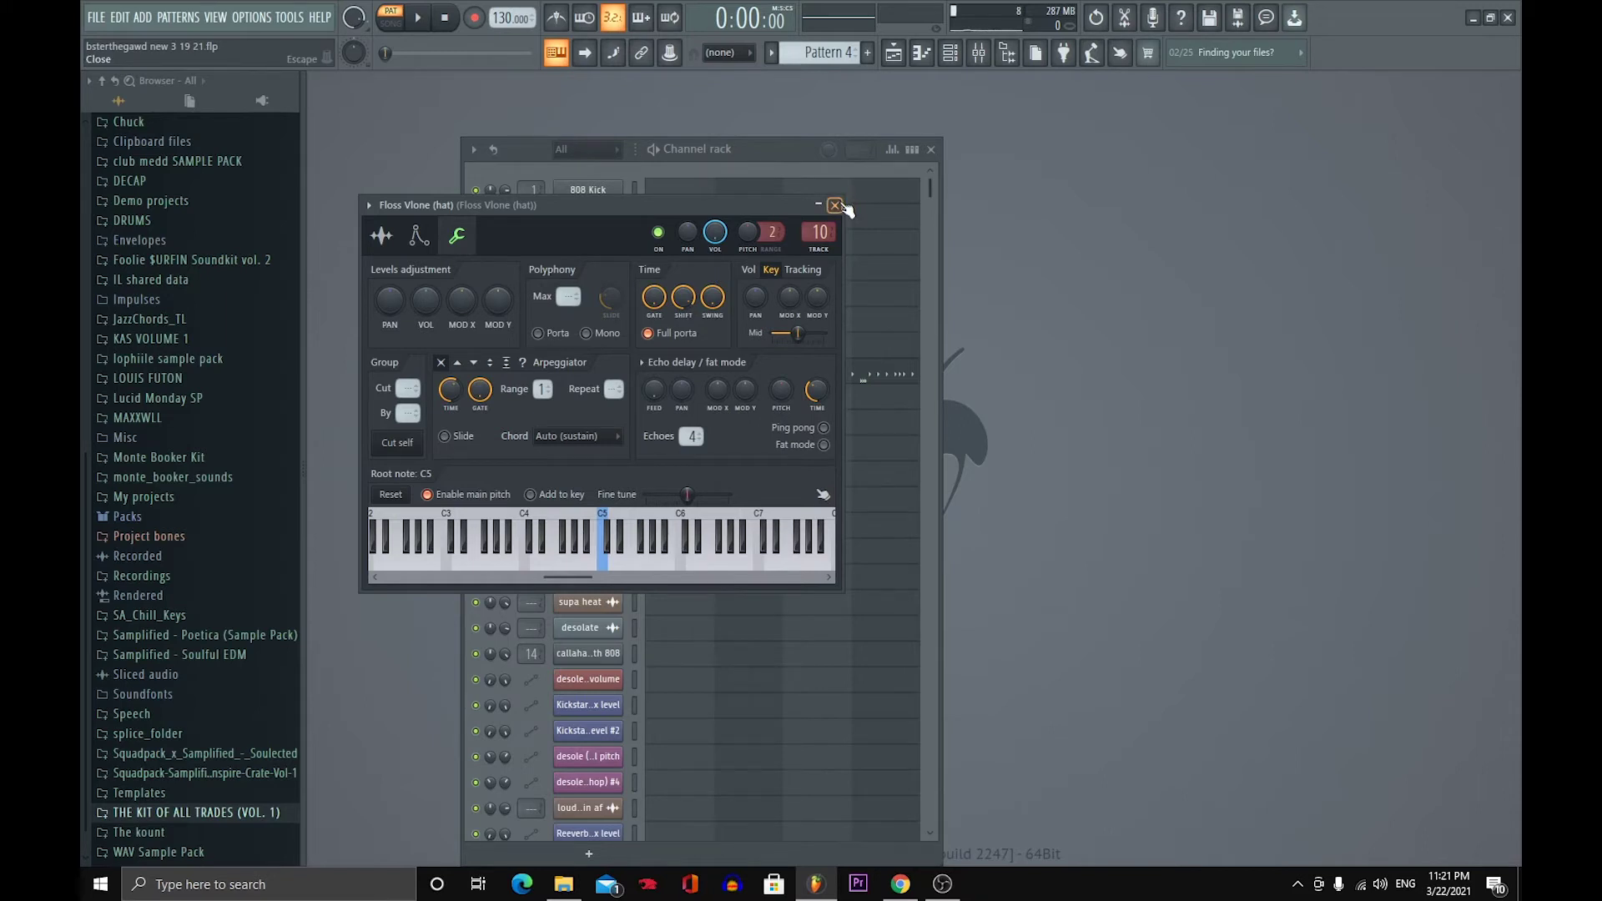
click(839, 204)
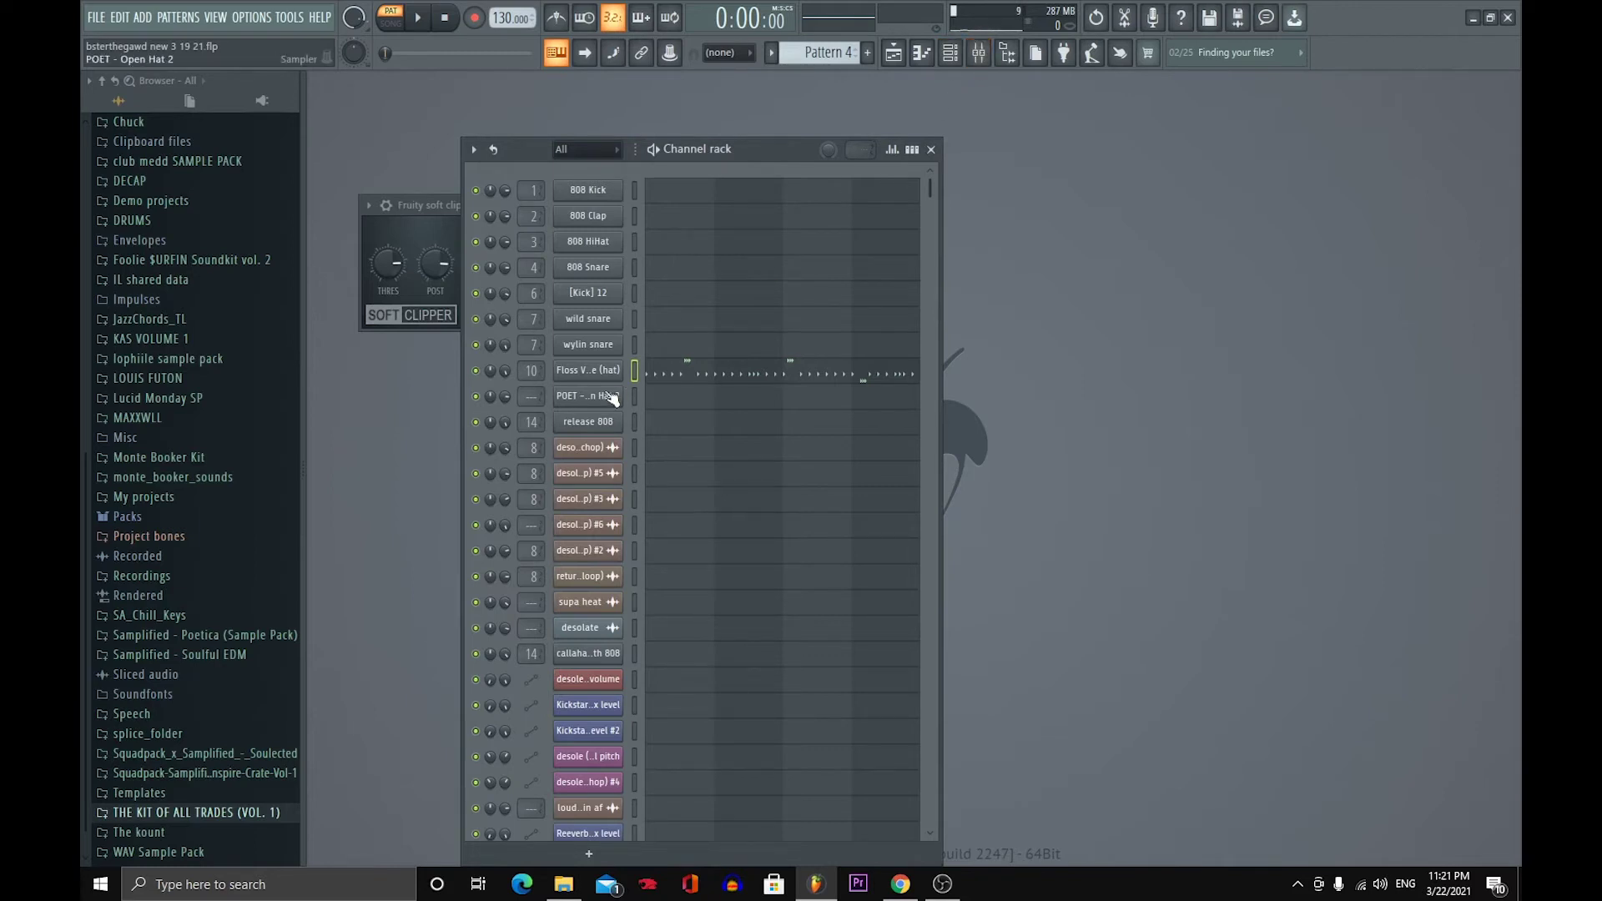
- Load the Default preset in the Floss Vlone (hat) mixer track's Fruity Multiband Compressor, close it, and play Pattern 4
click(994, 67)
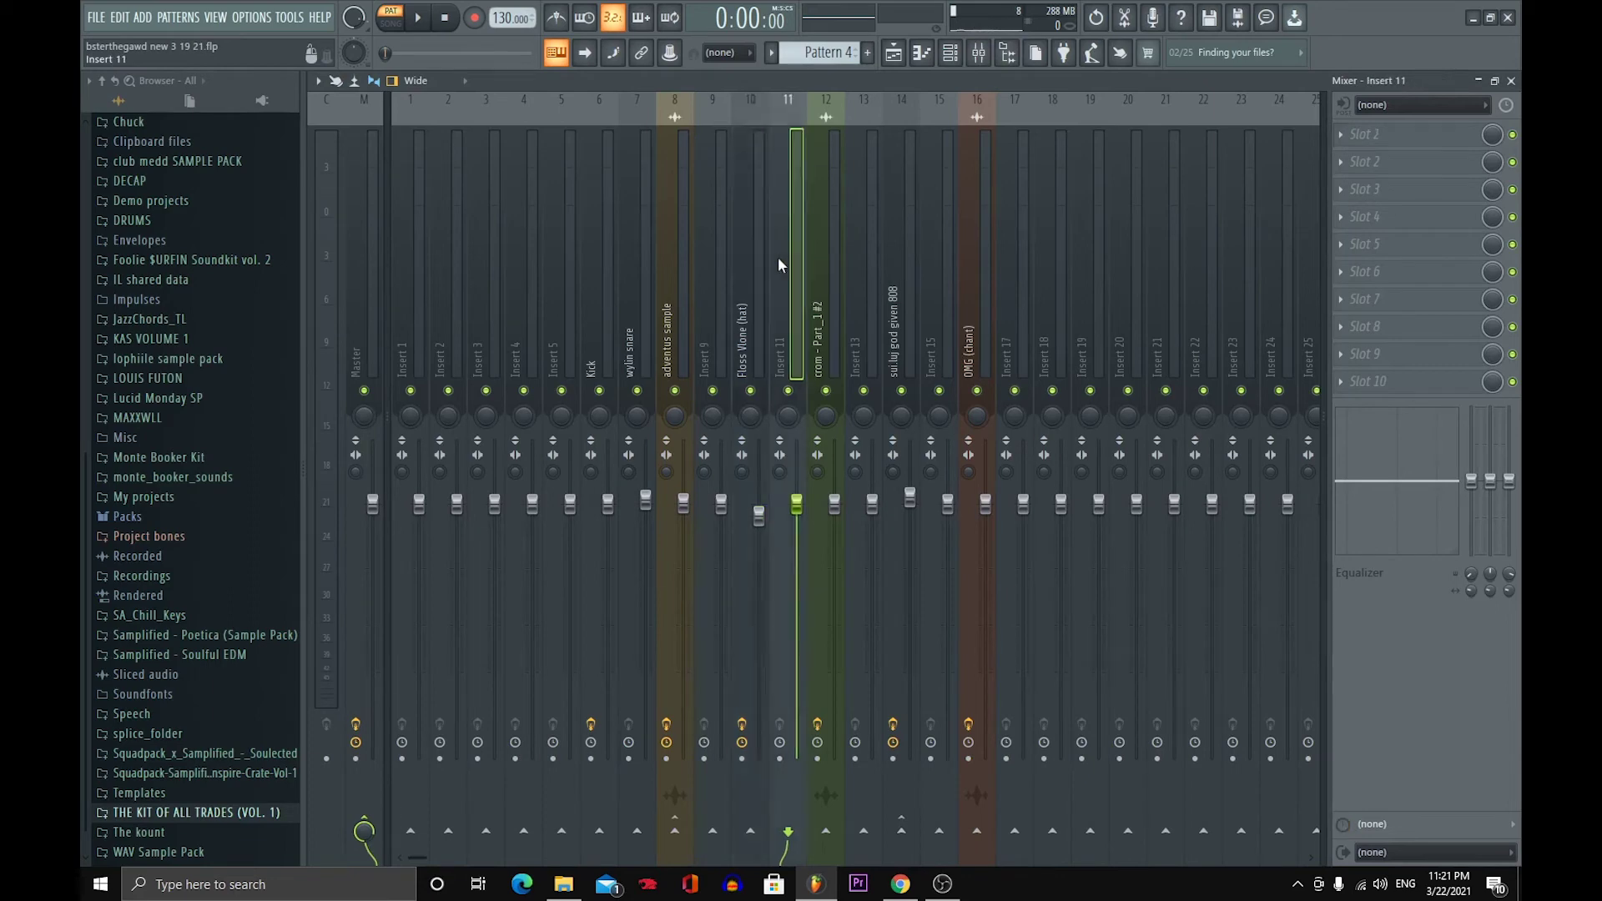
click(1406, 134)
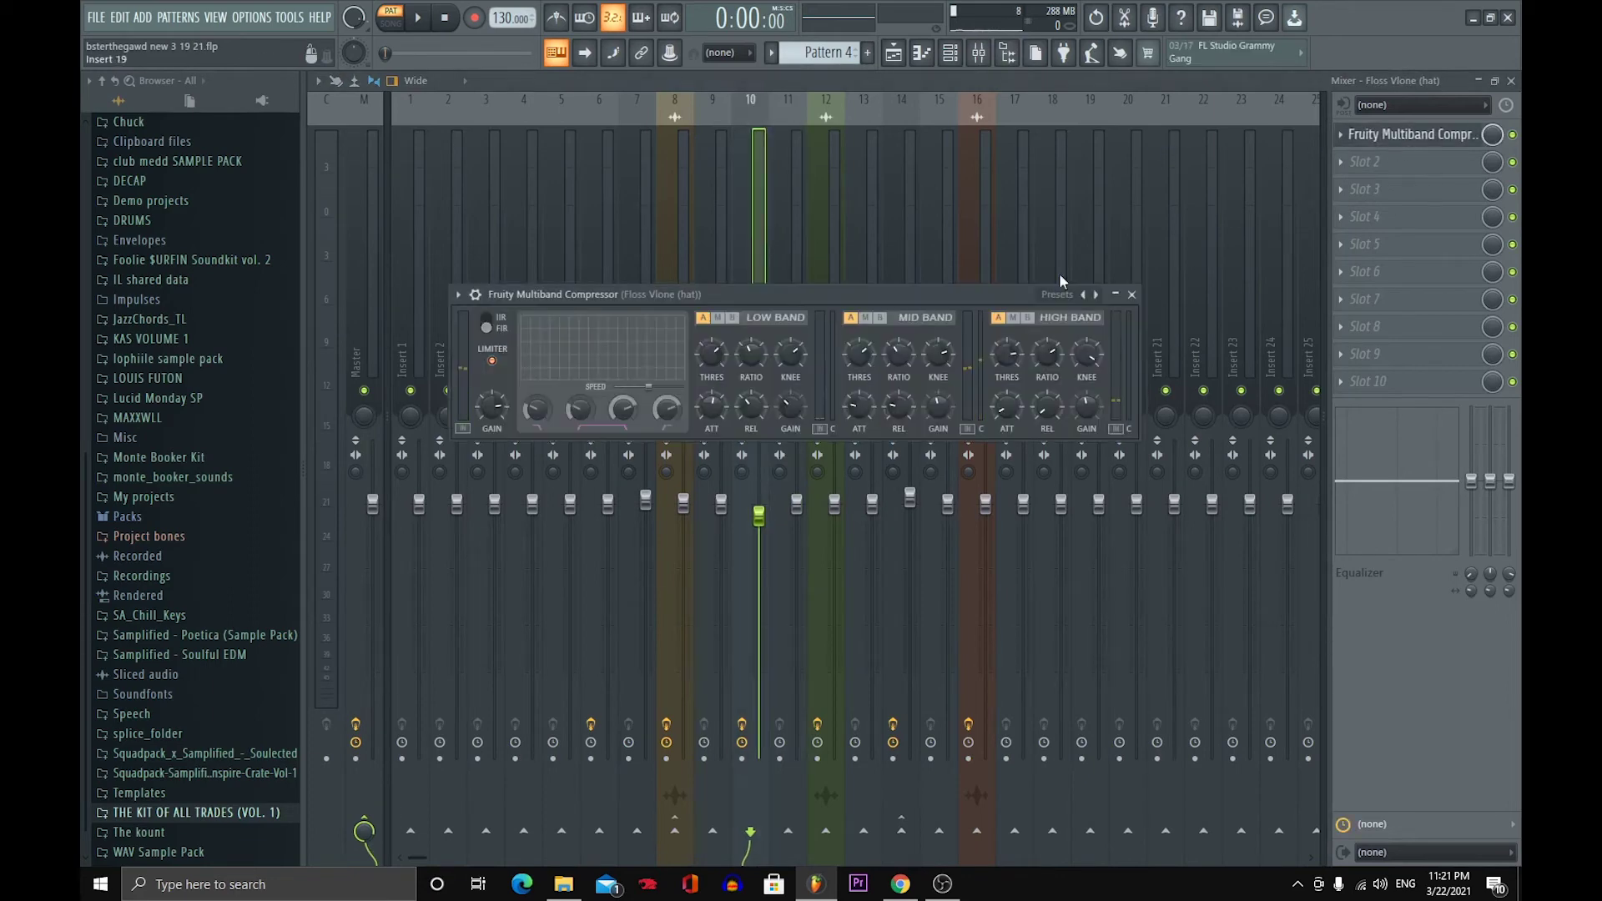
click(1037, 294)
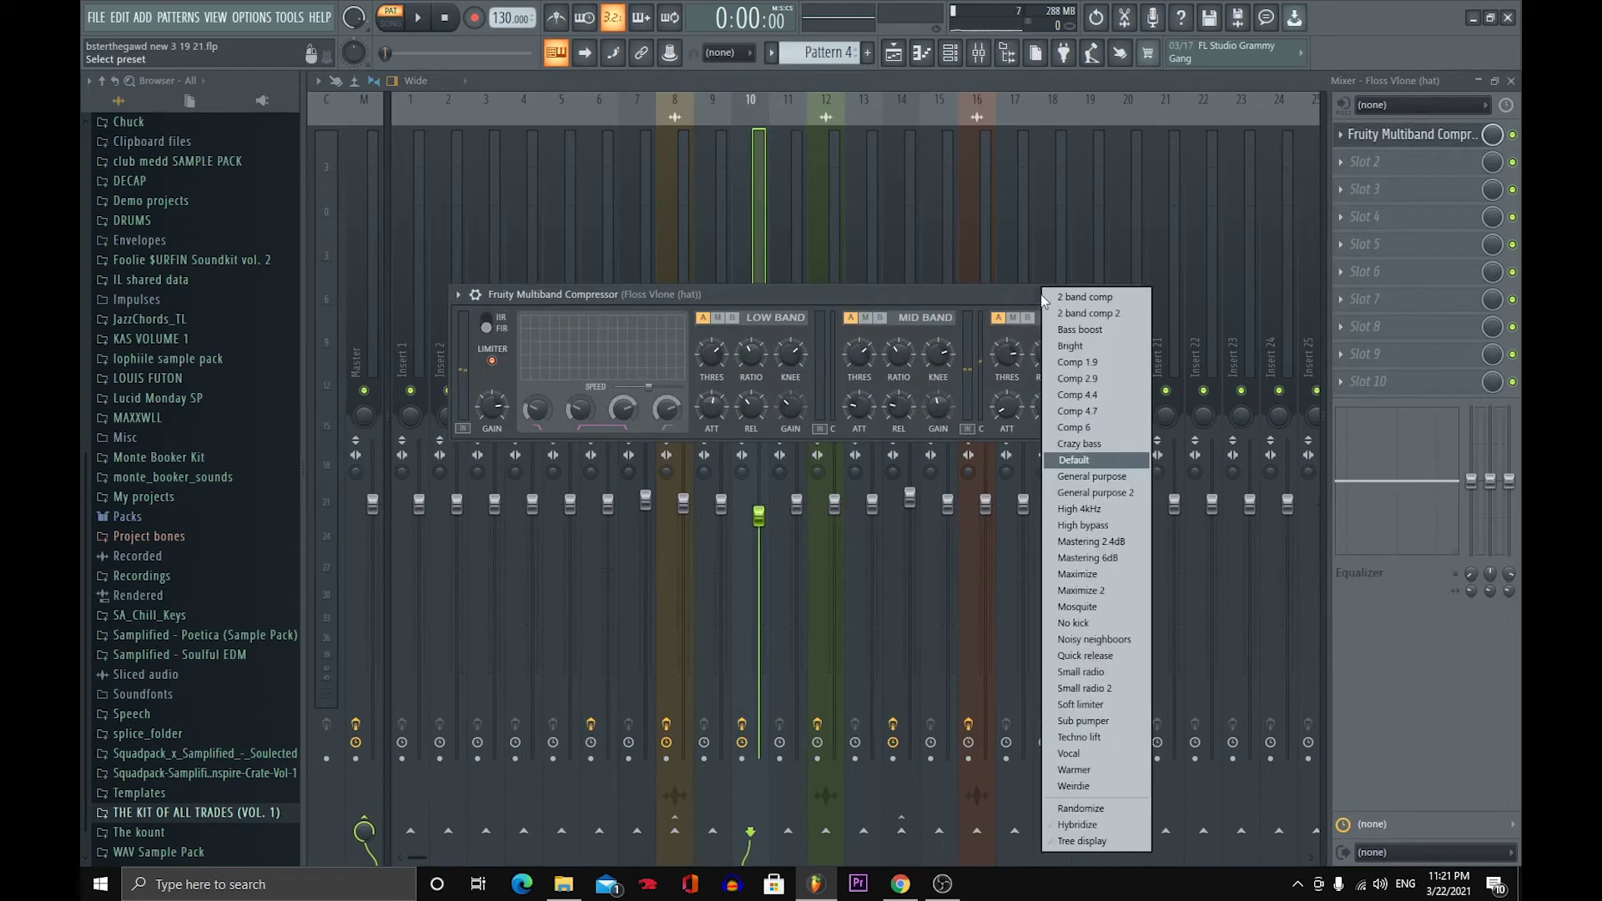
click(1119, 459)
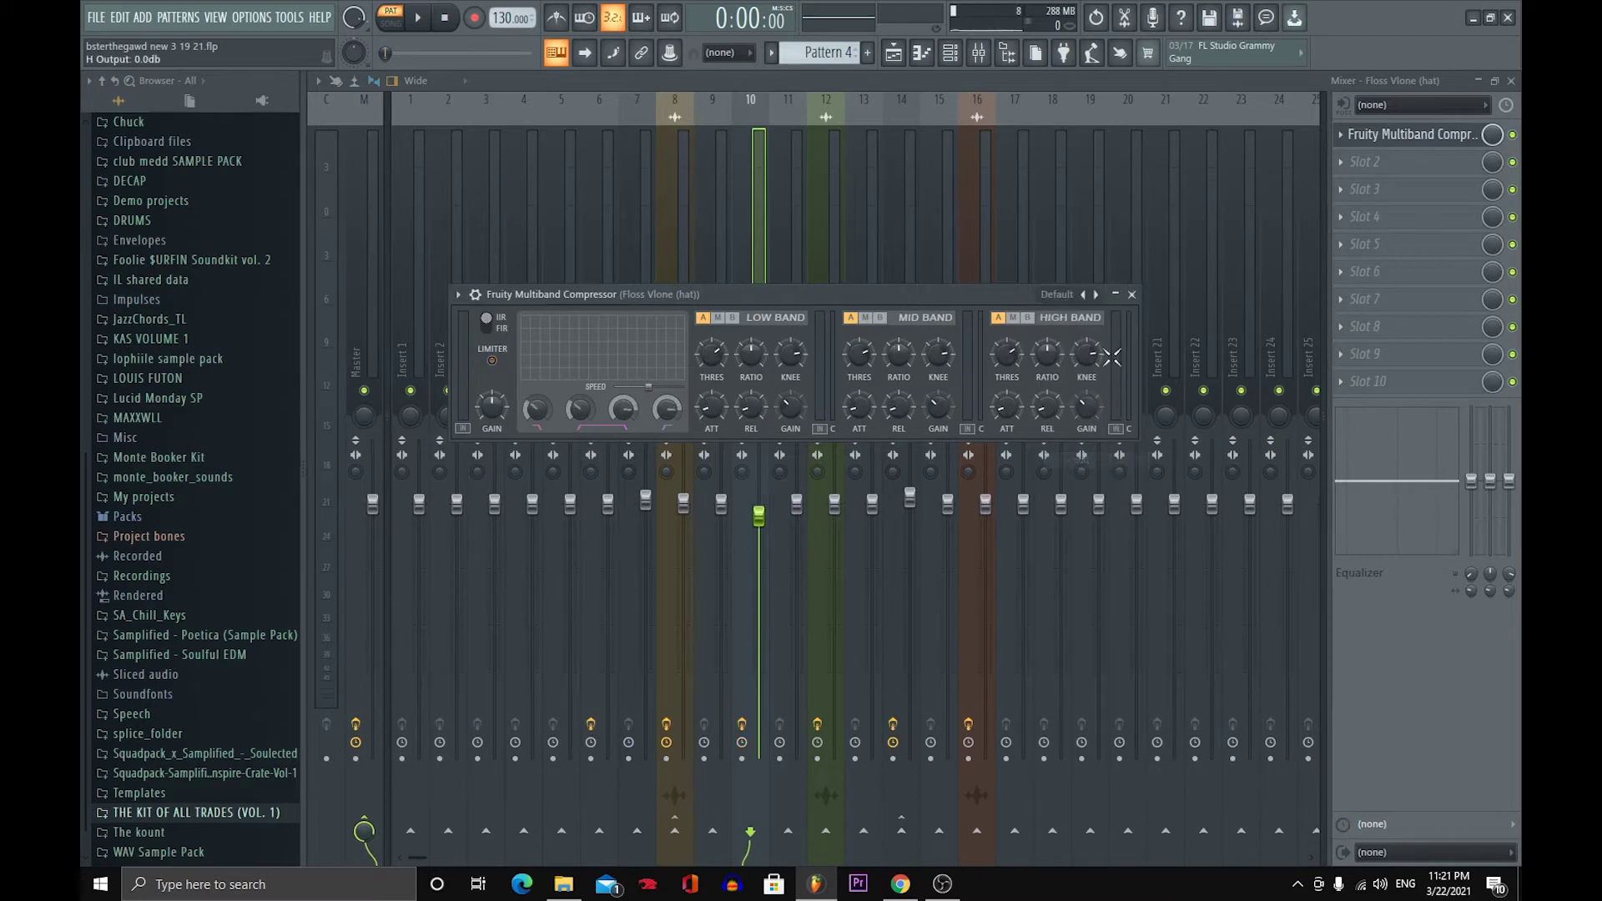
click(1144, 294)
key(space)
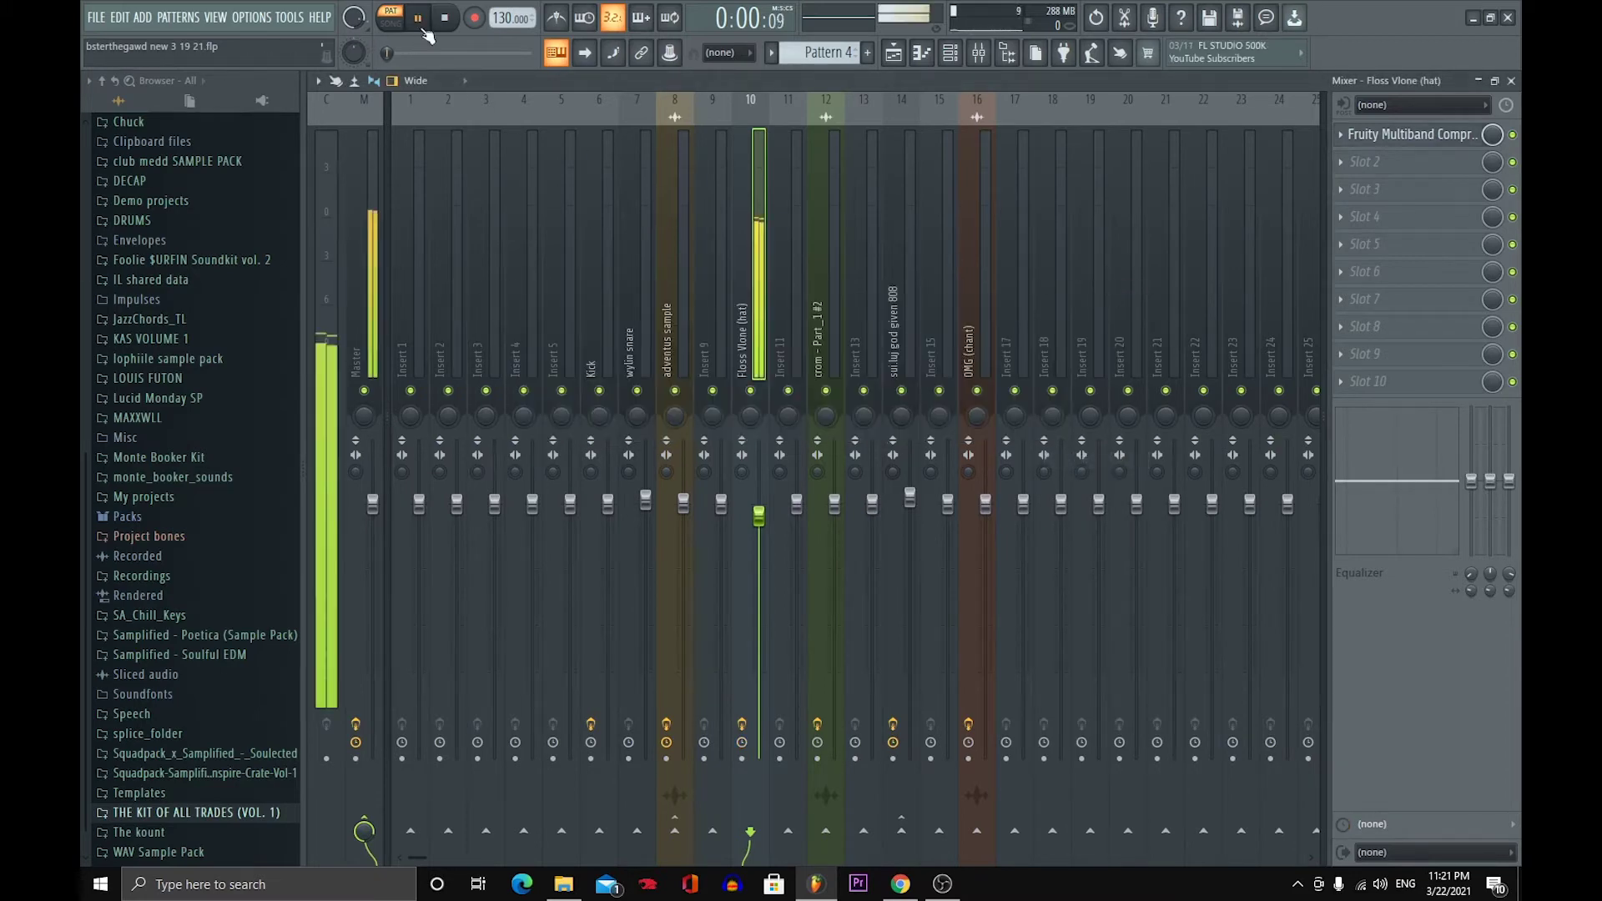
- Load the Bright preset in the hat track's Fruity Multiband Compressor during playback, close the plugin, and stop playback
click(1419, 135)
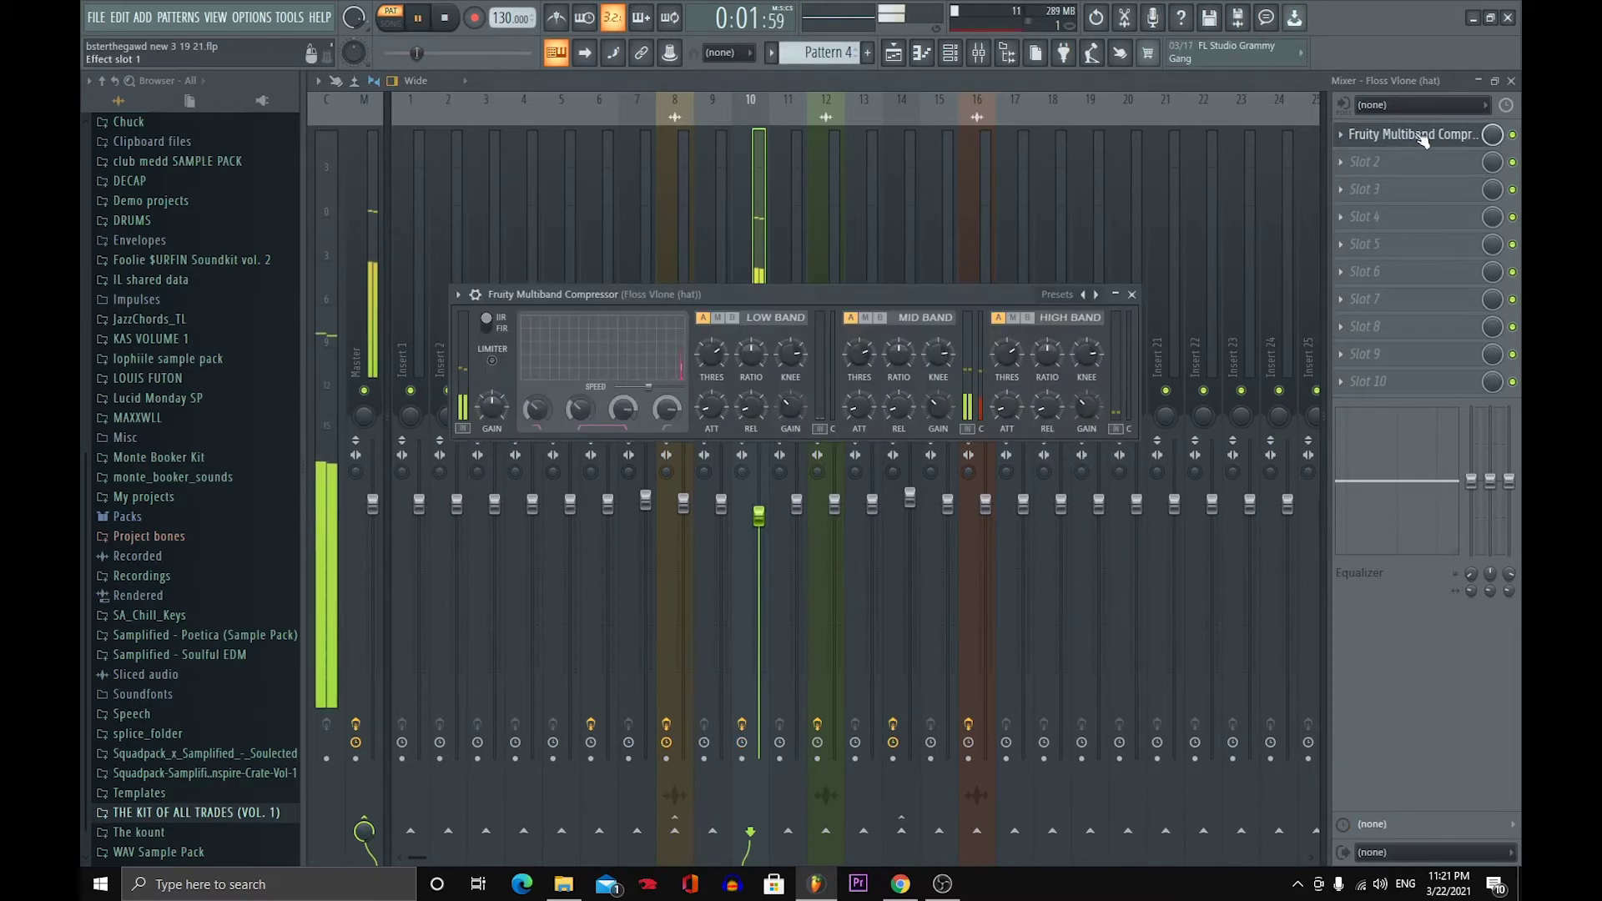
click(1037, 294)
click(1084, 346)
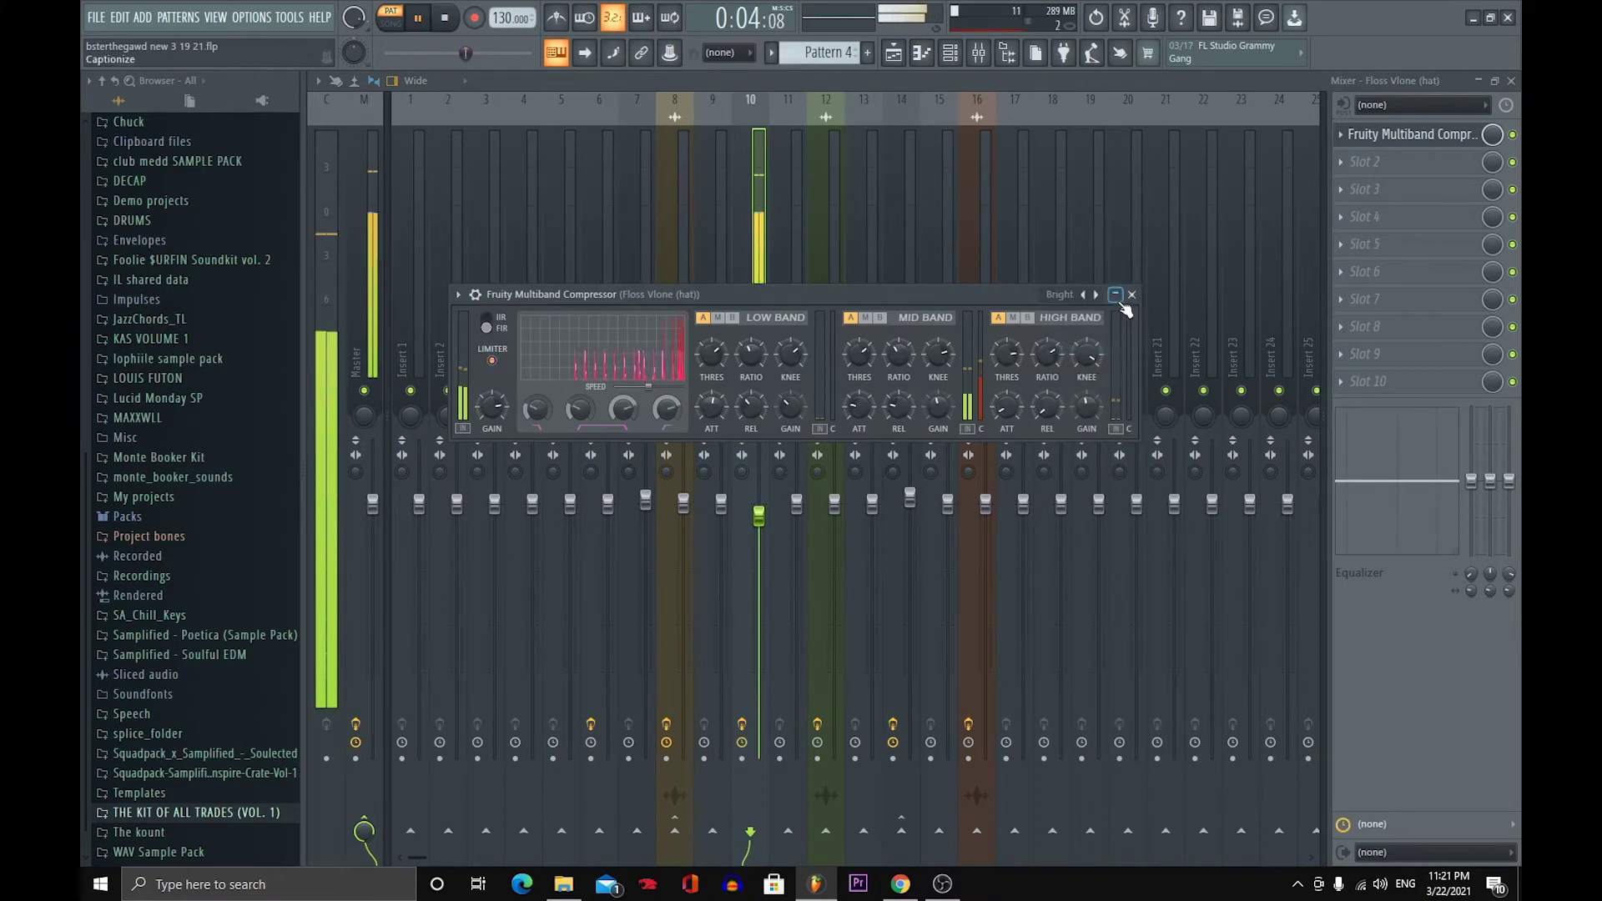
click(1141, 293)
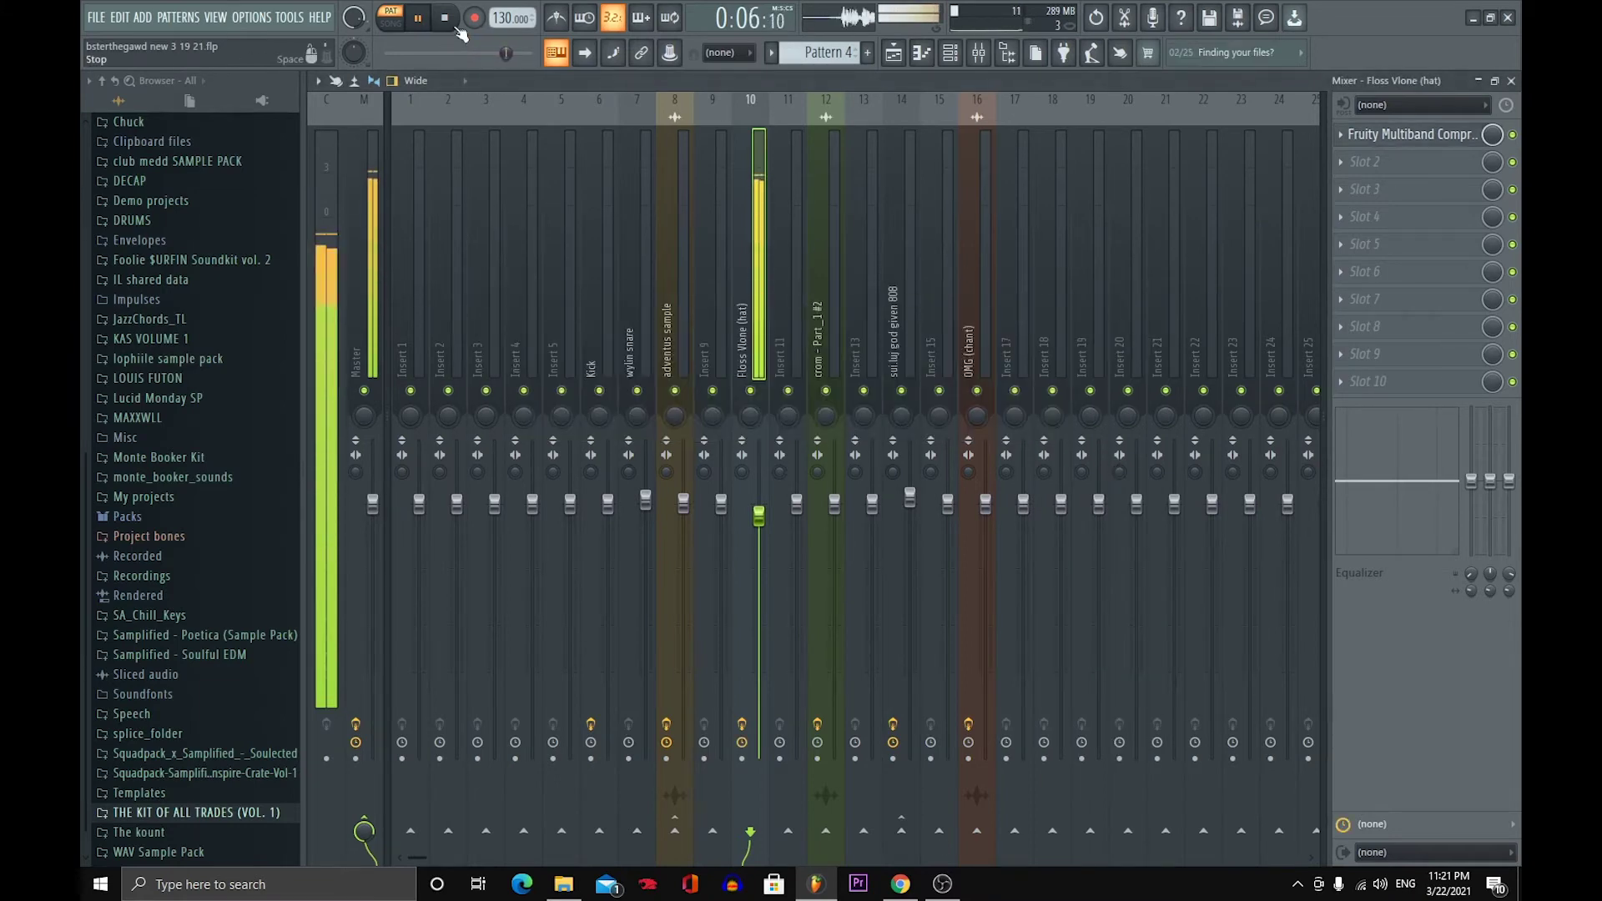
key(space)
- Reload the Bright preset in the hat's multiband compressor, close the plugin and mixer, and briefly play Pattern 4
click(1408, 135)
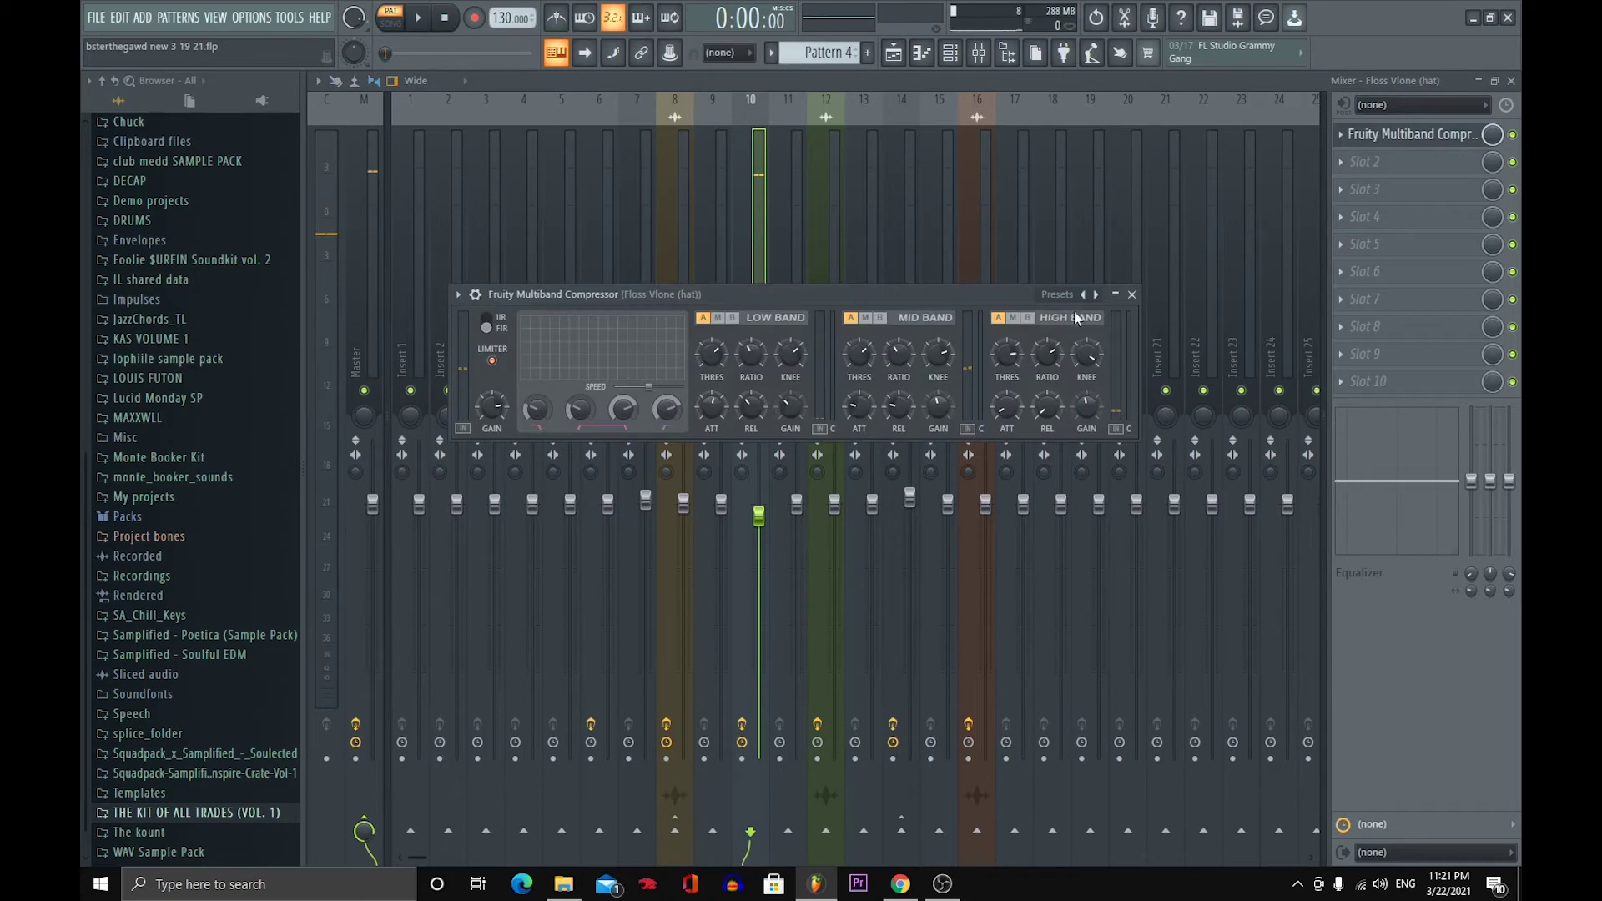
click(1048, 294)
click(1084, 345)
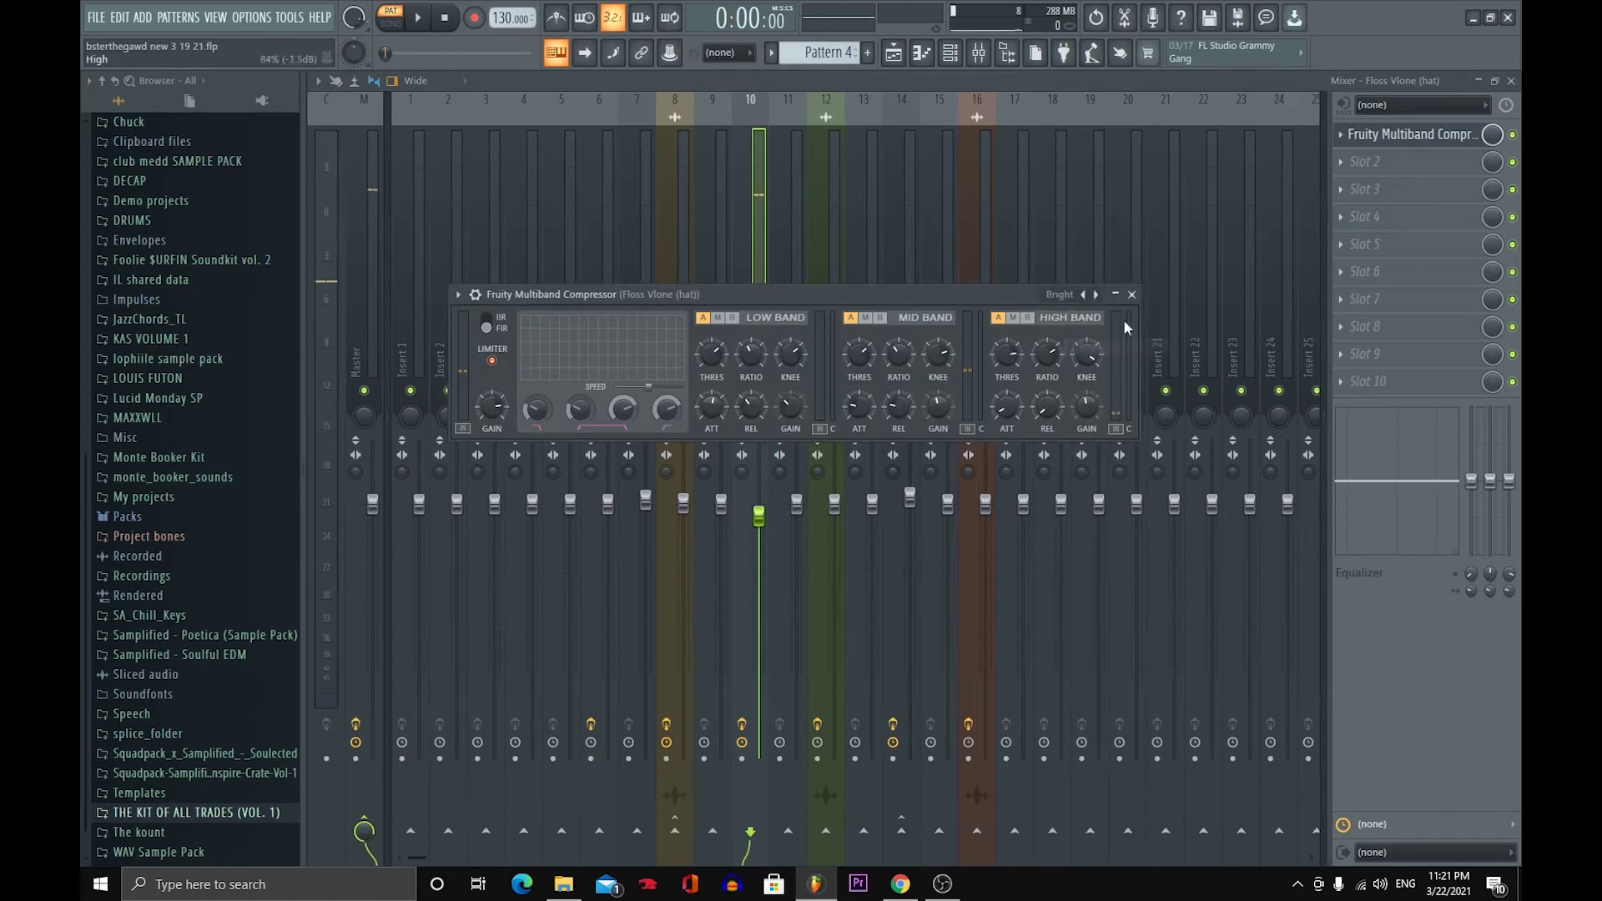
click(1141, 294)
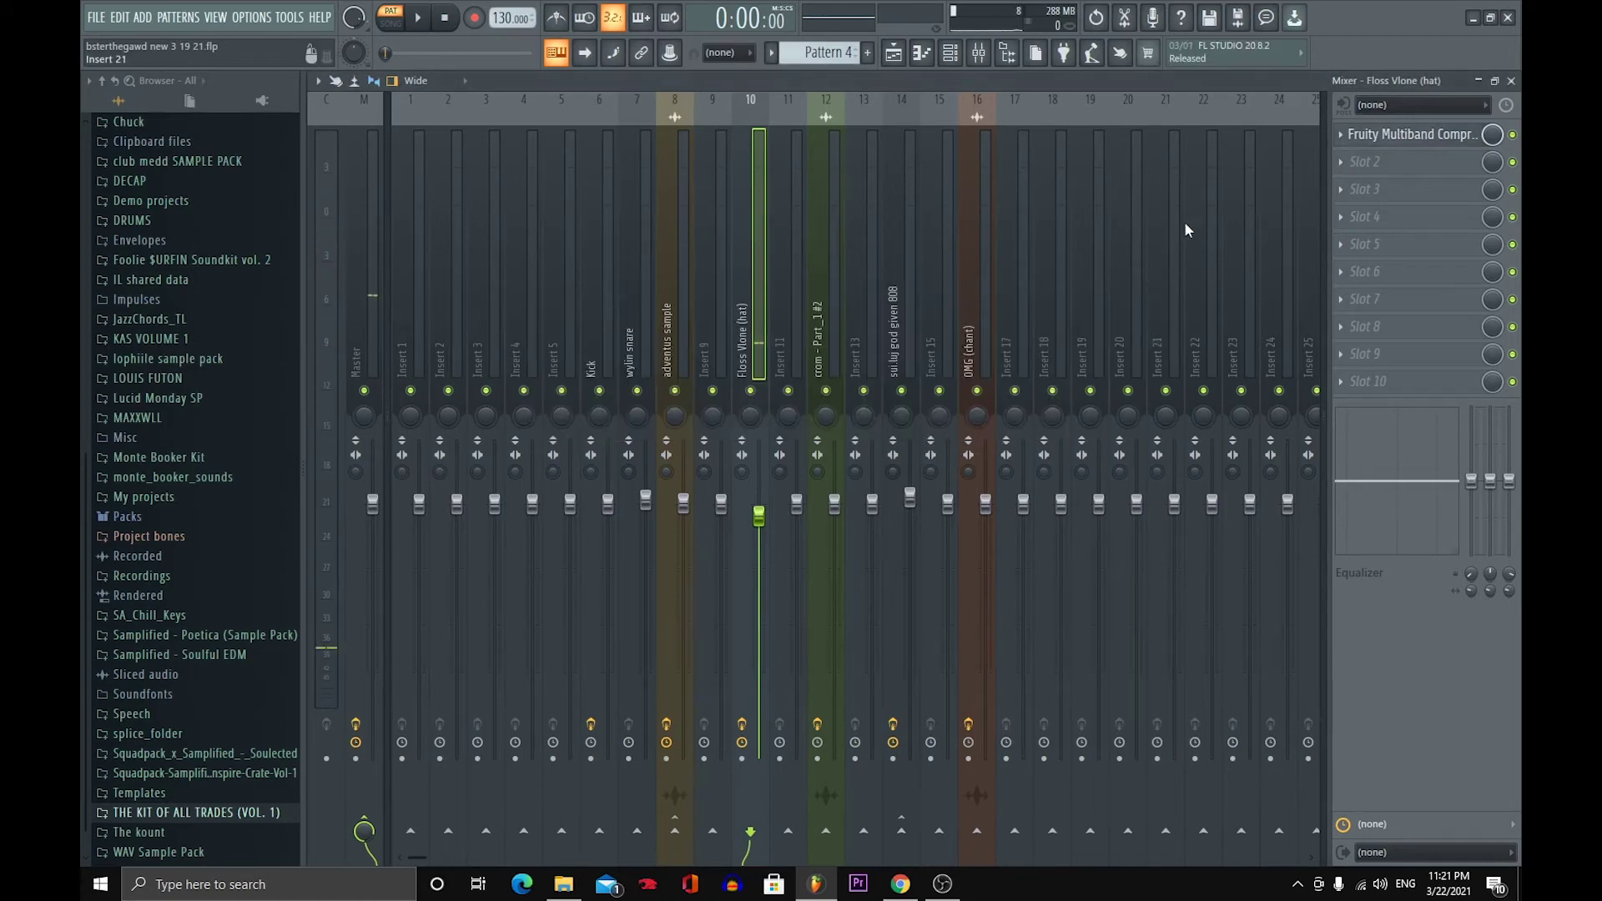
click(1511, 81)
key(space)
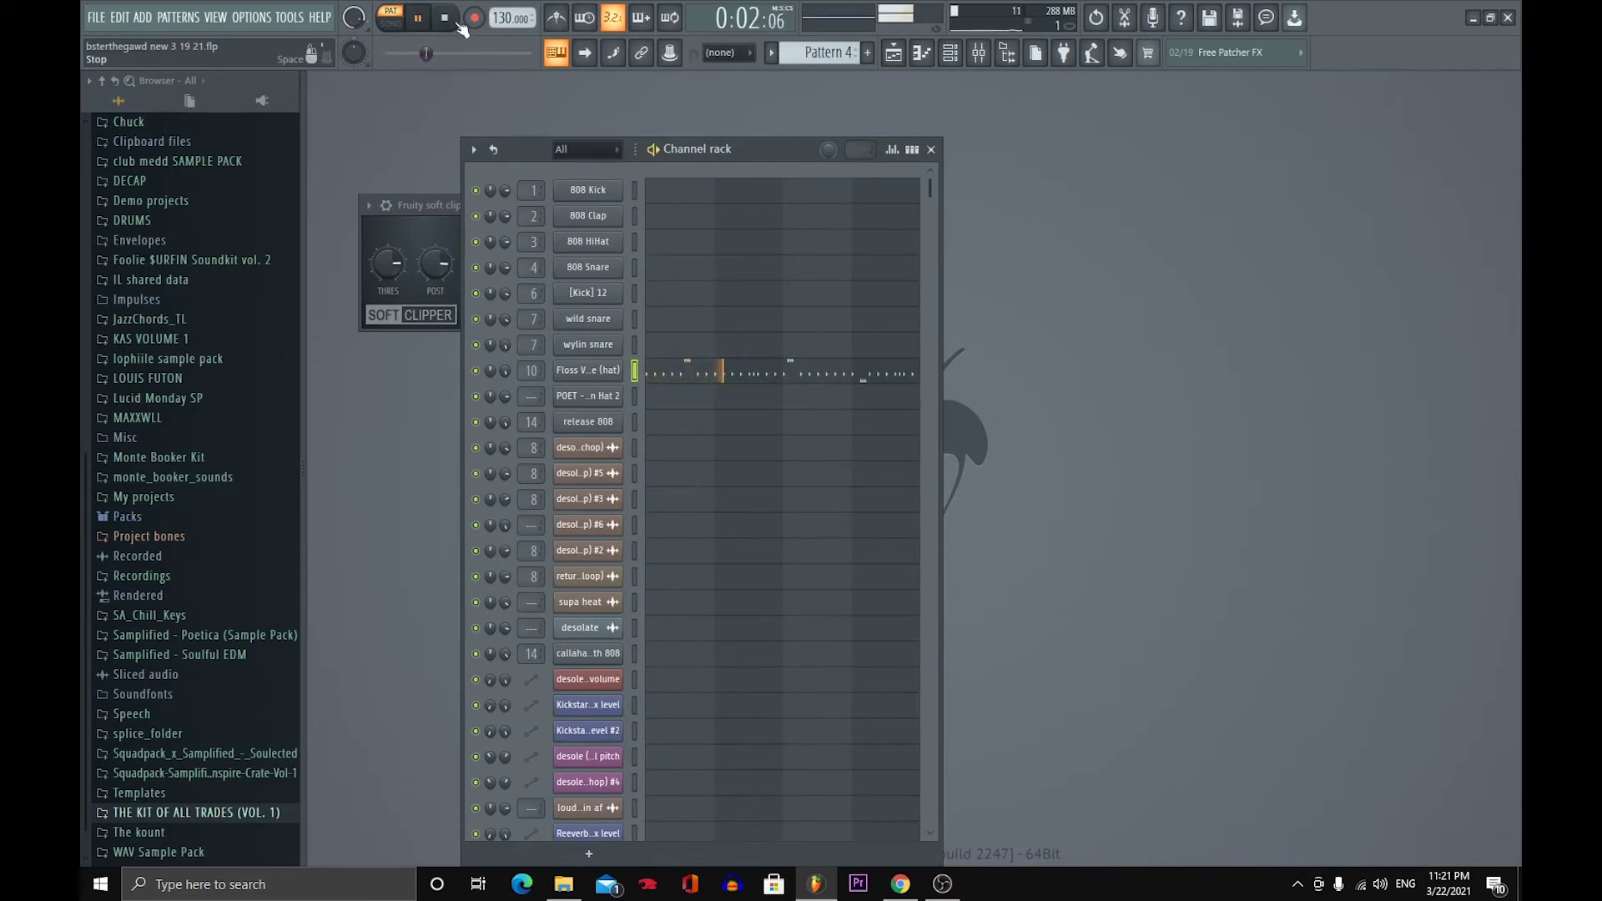
key(space)
- Select Pattern 5, play back its POET open hat channel, and show the channel rack as a step grid
drag(803, 57, 803, 49)
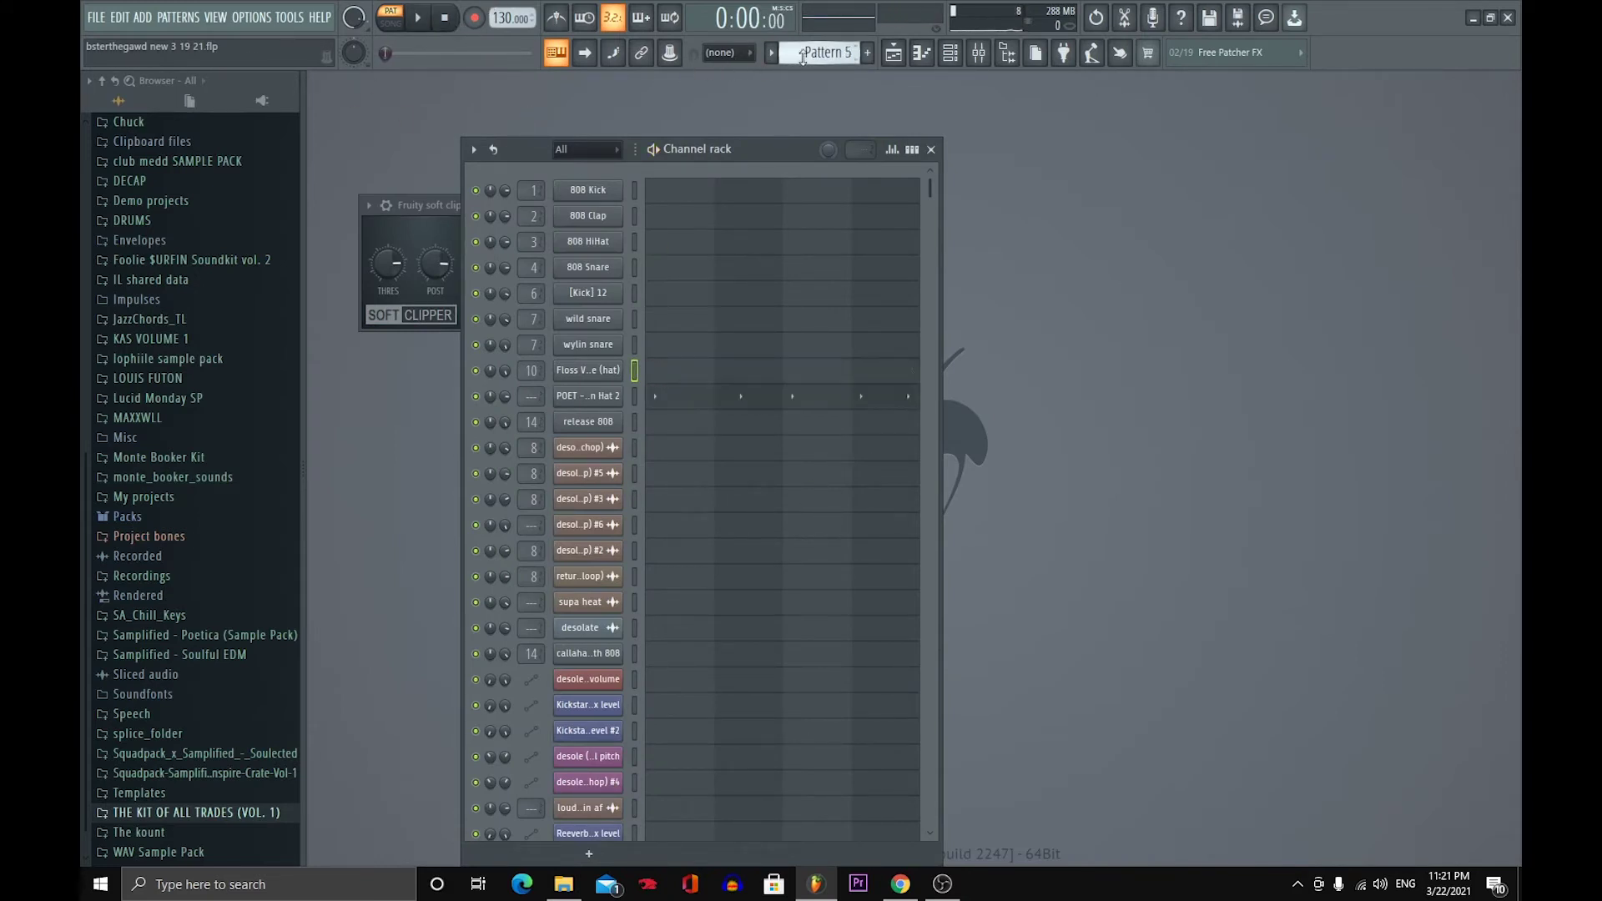
click(634, 396)
key(space)
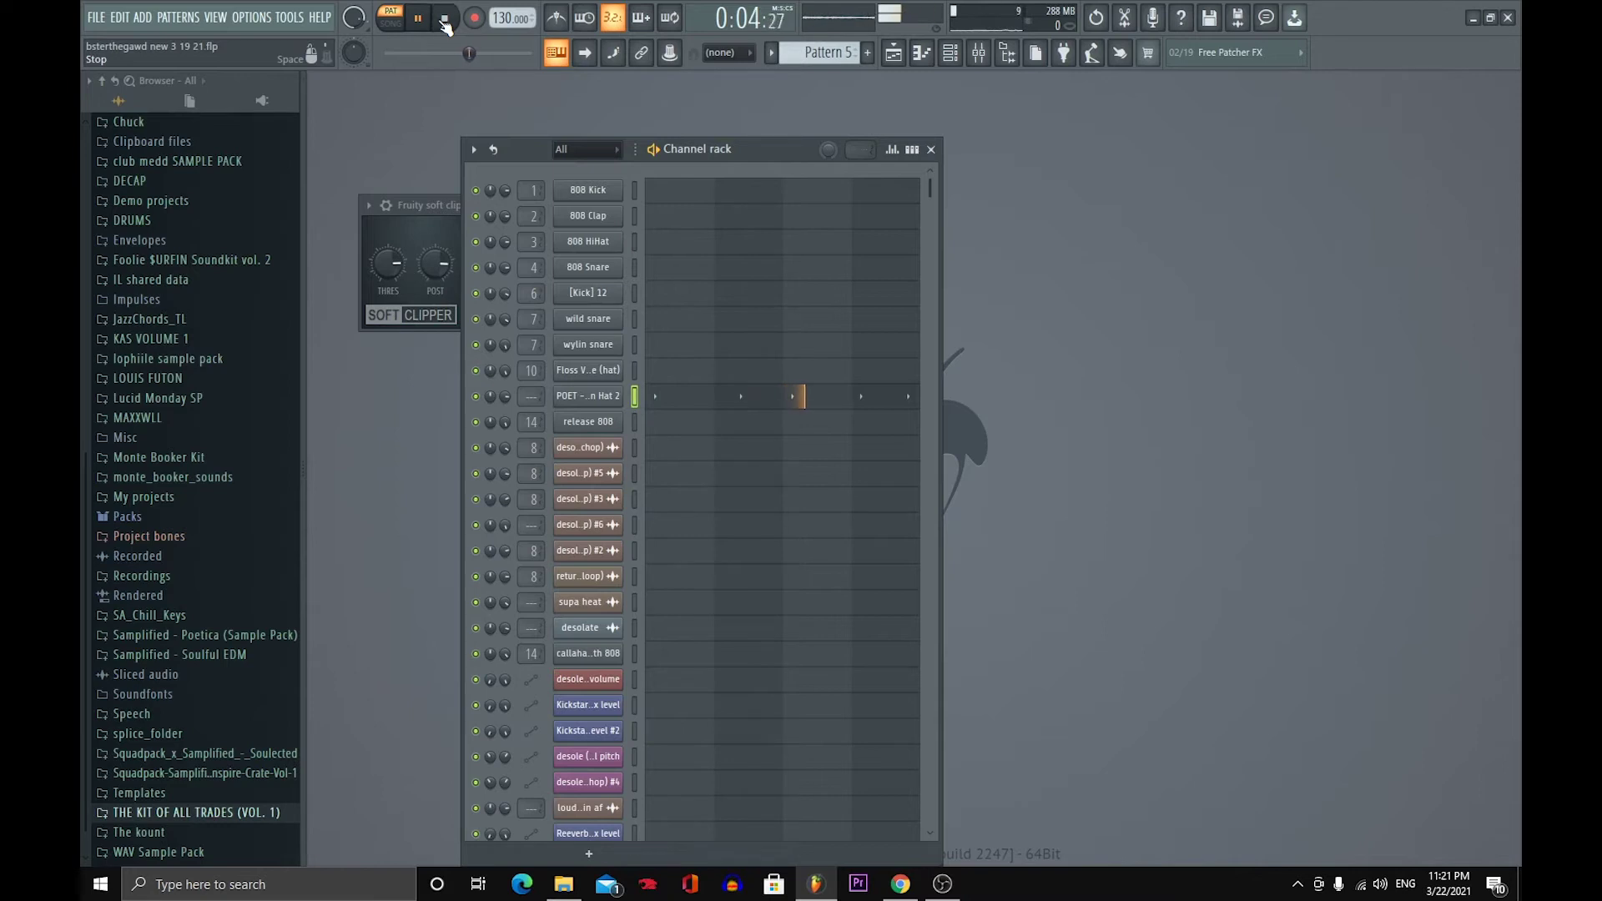
click(445, 20)
click(912, 149)
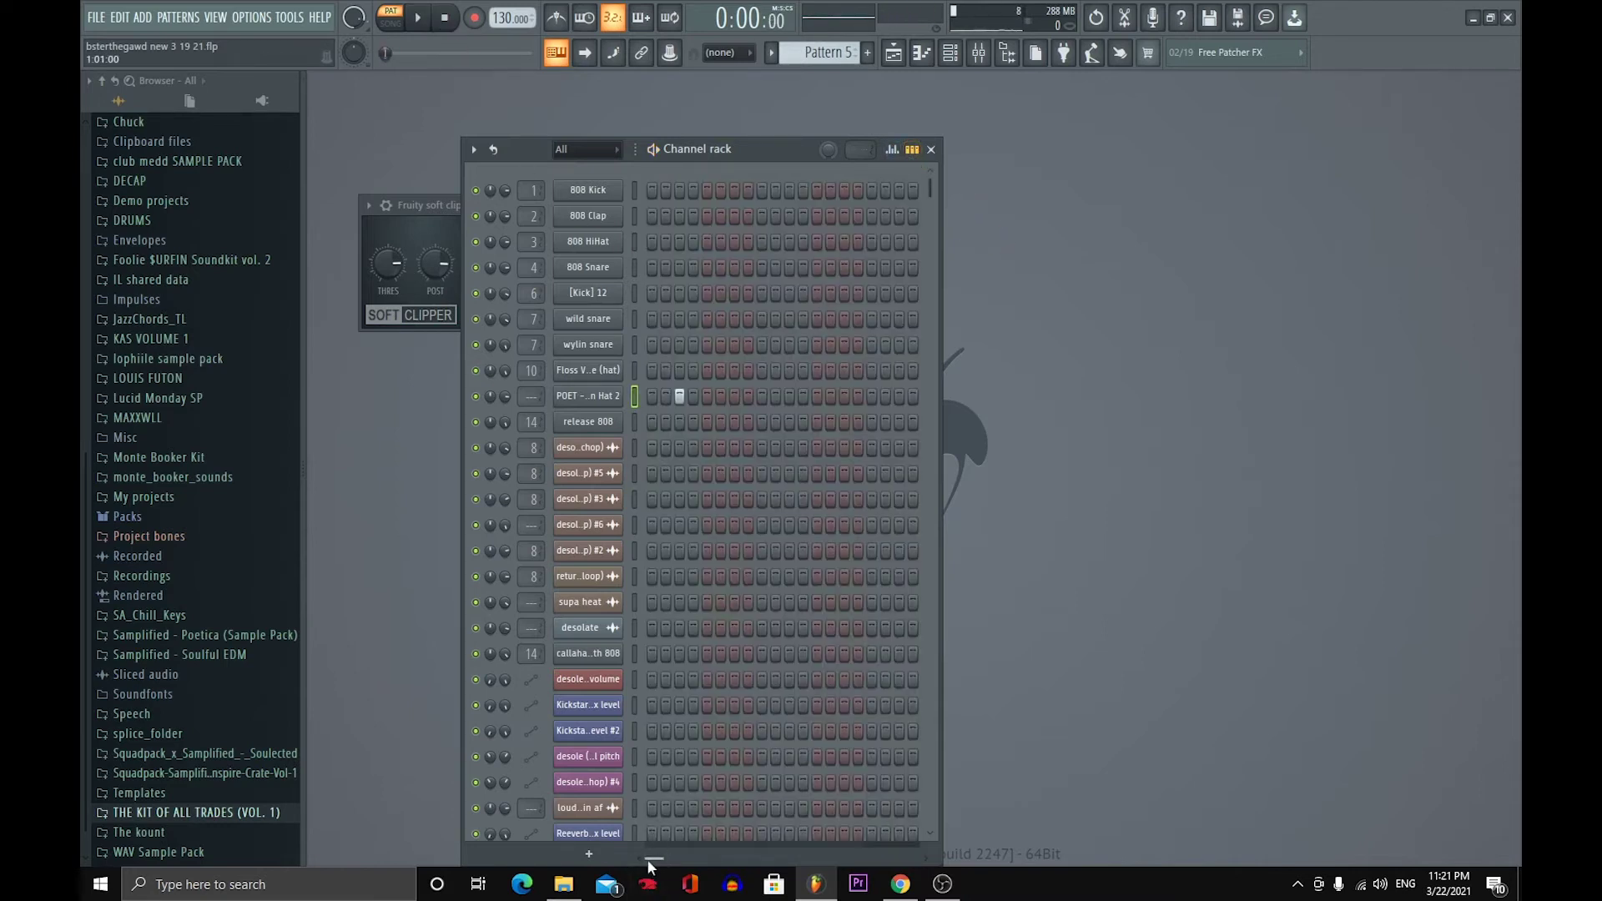
- Display the playlist around bar 9, leave only Tracks 2 and 4 audible, and play the song from bar 9
click(892, 53)
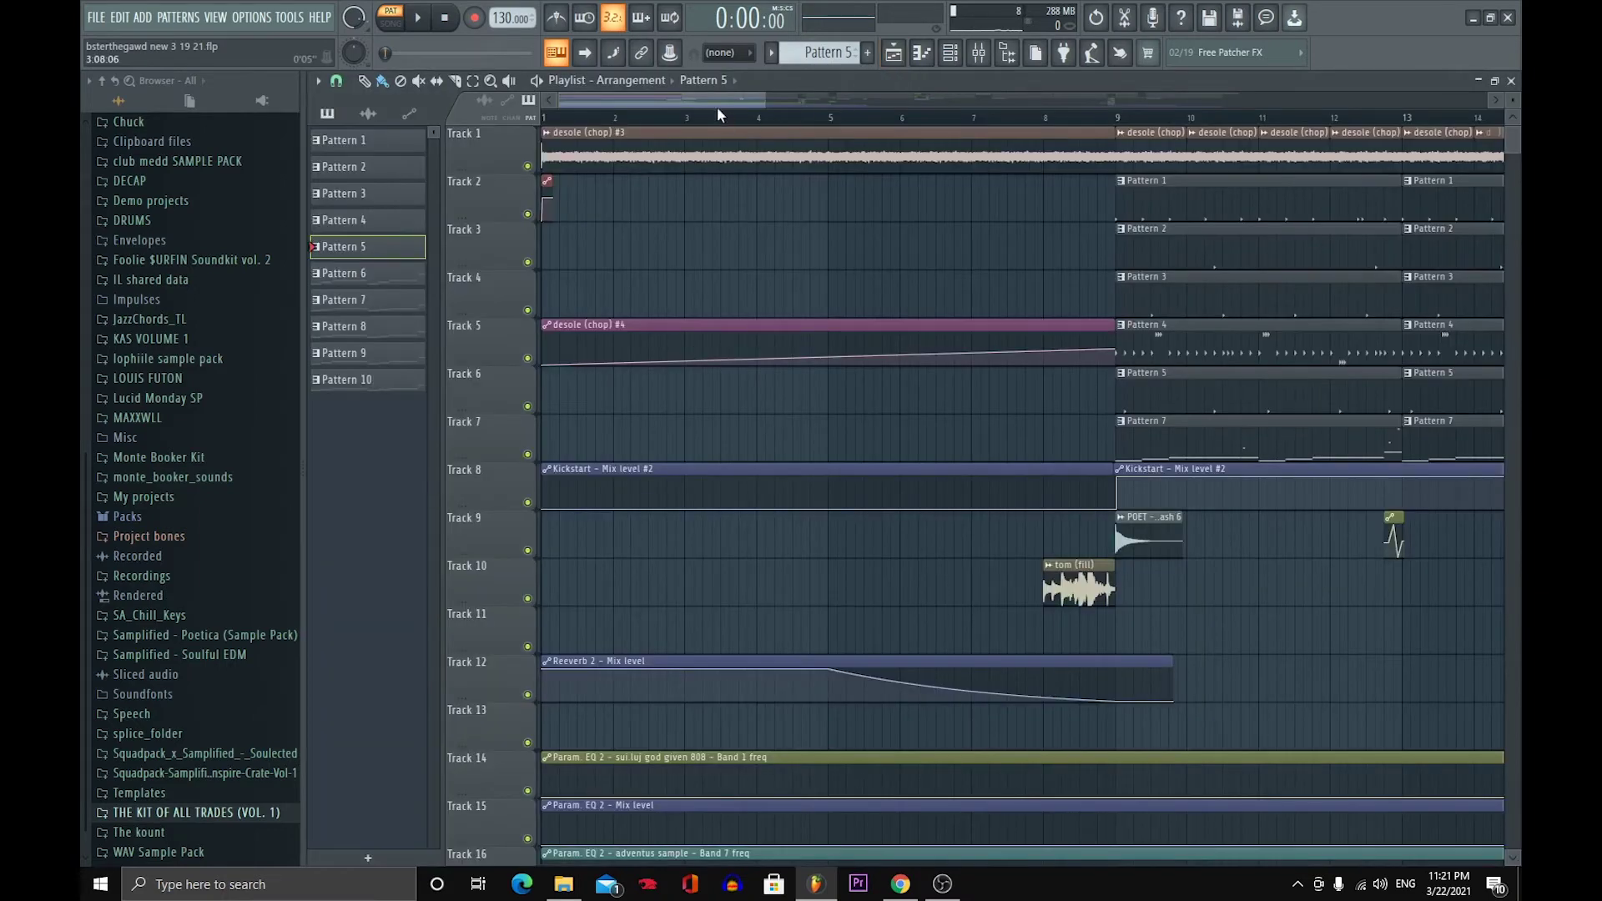
drag(717, 107, 822, 132)
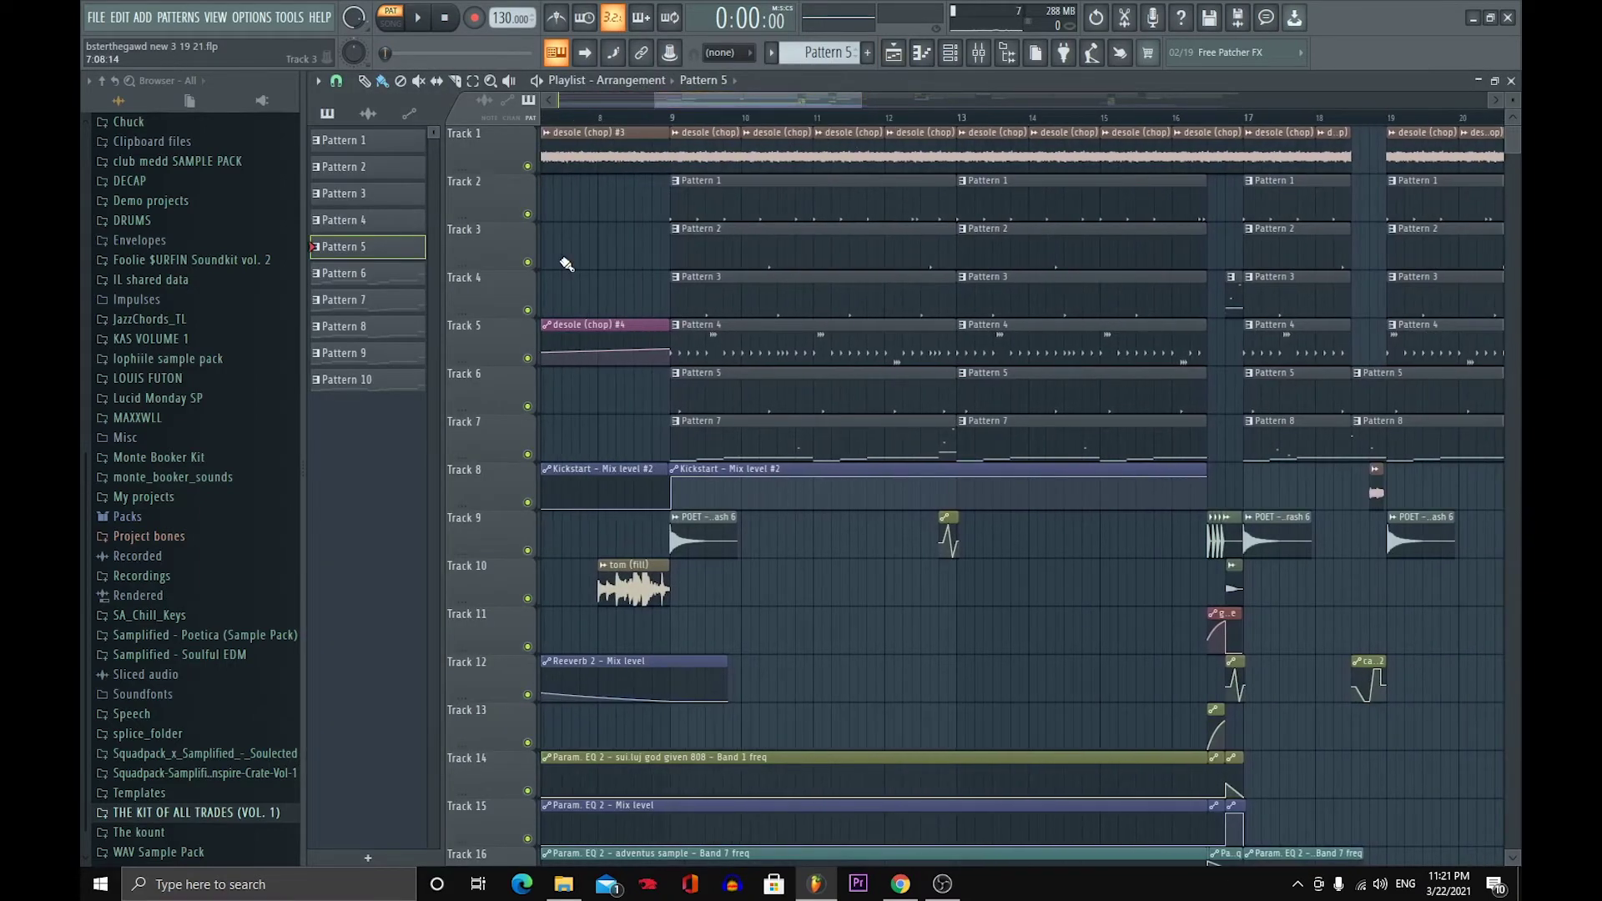
right_click(528, 311)
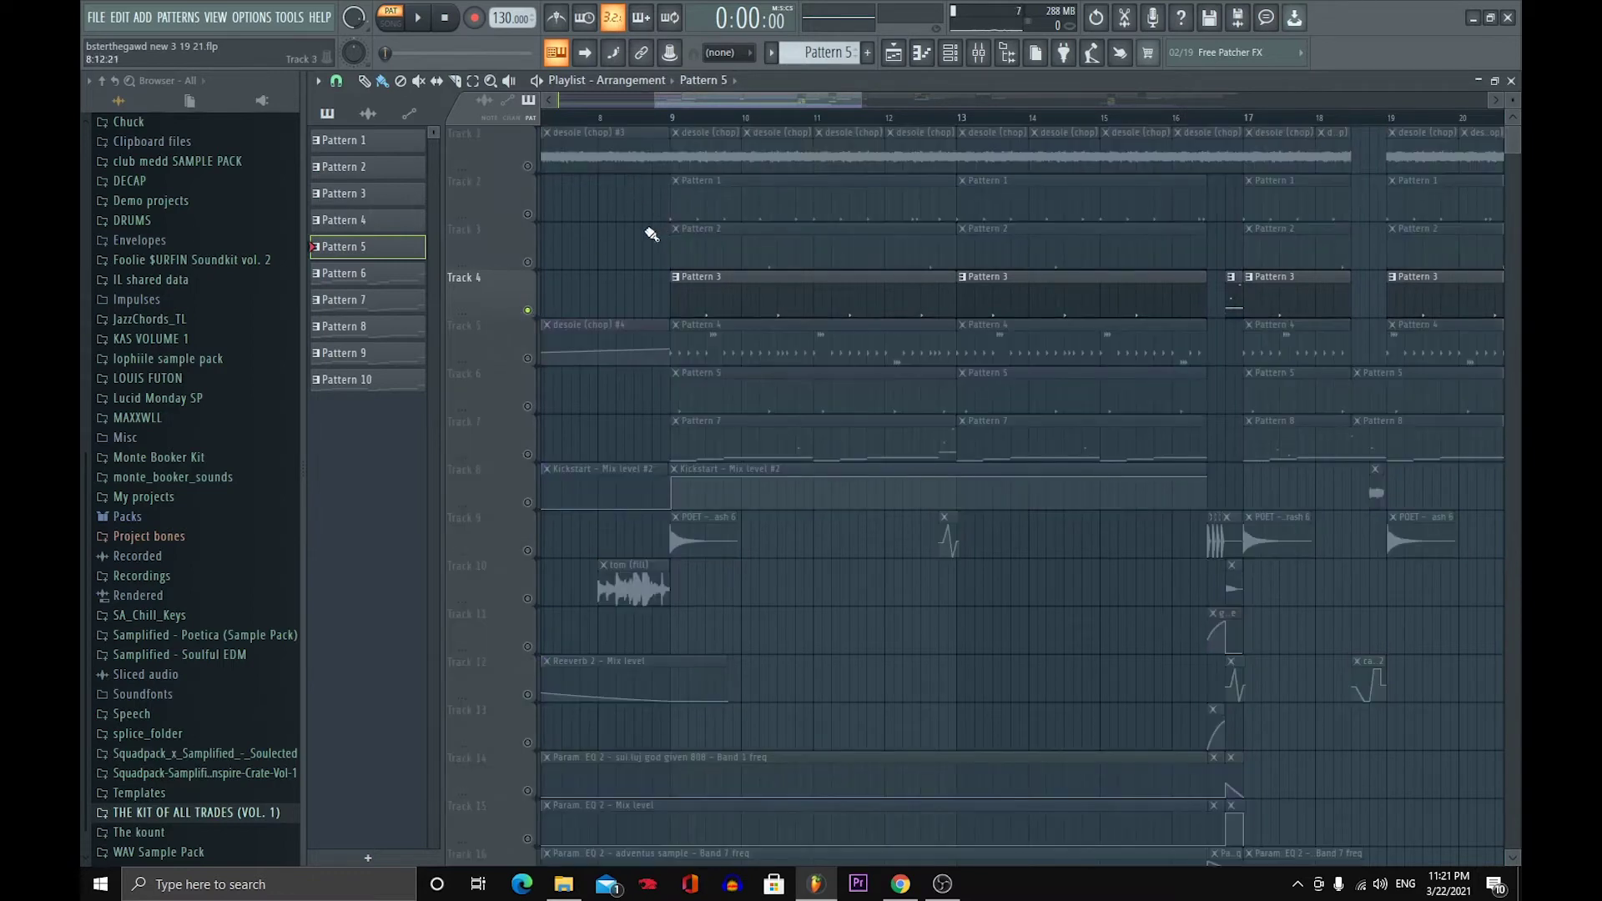
click(528, 215)
key(space)
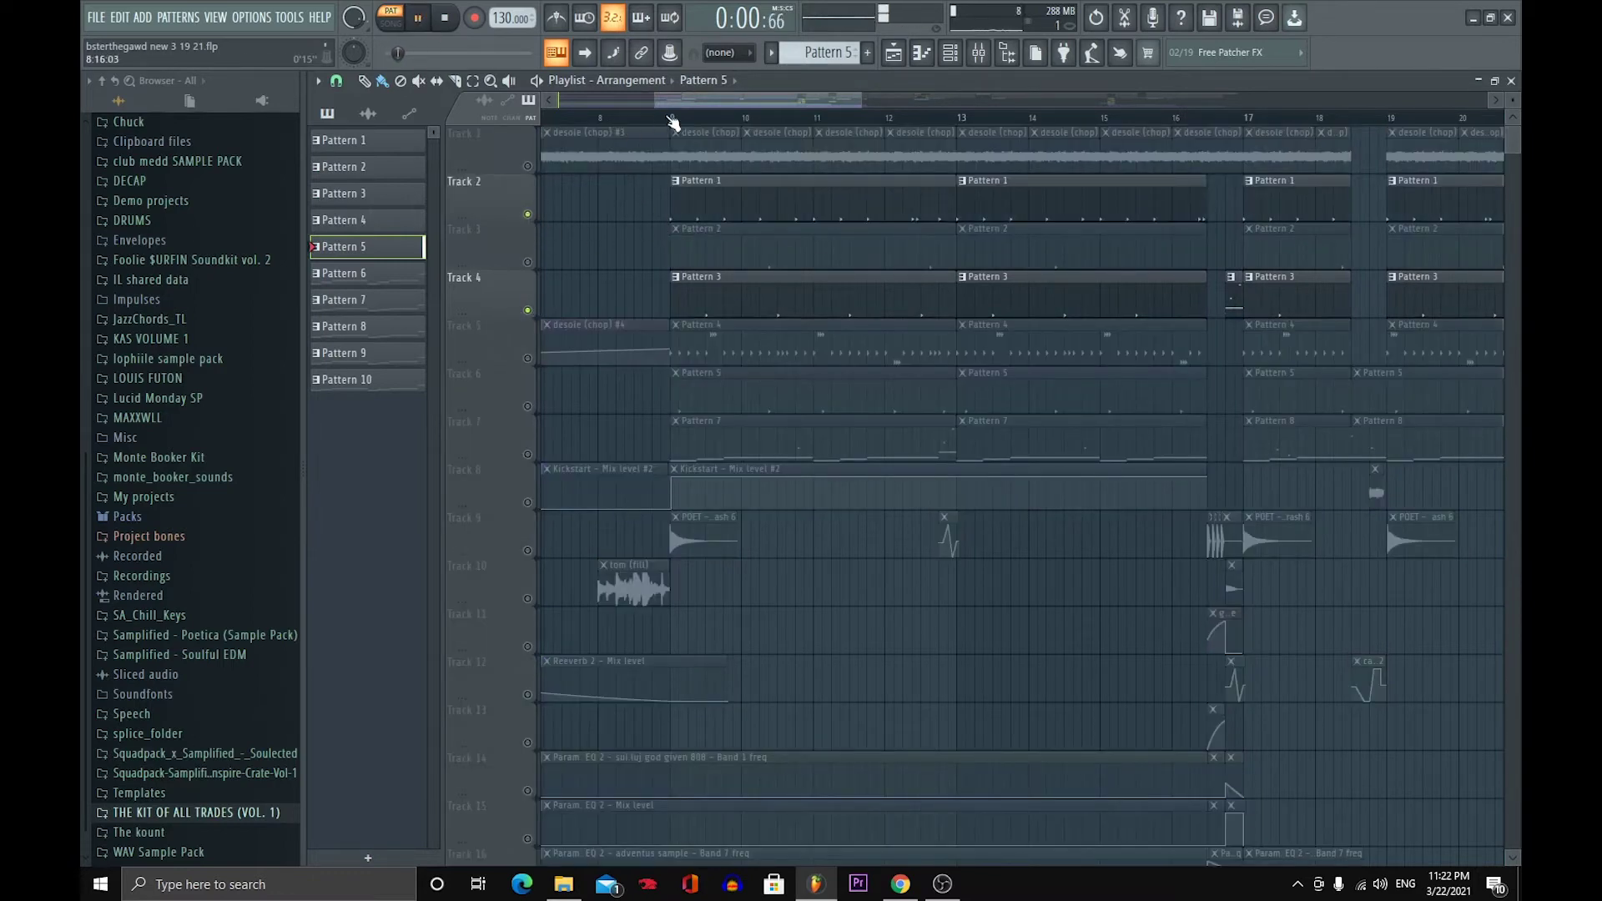
click(672, 118)
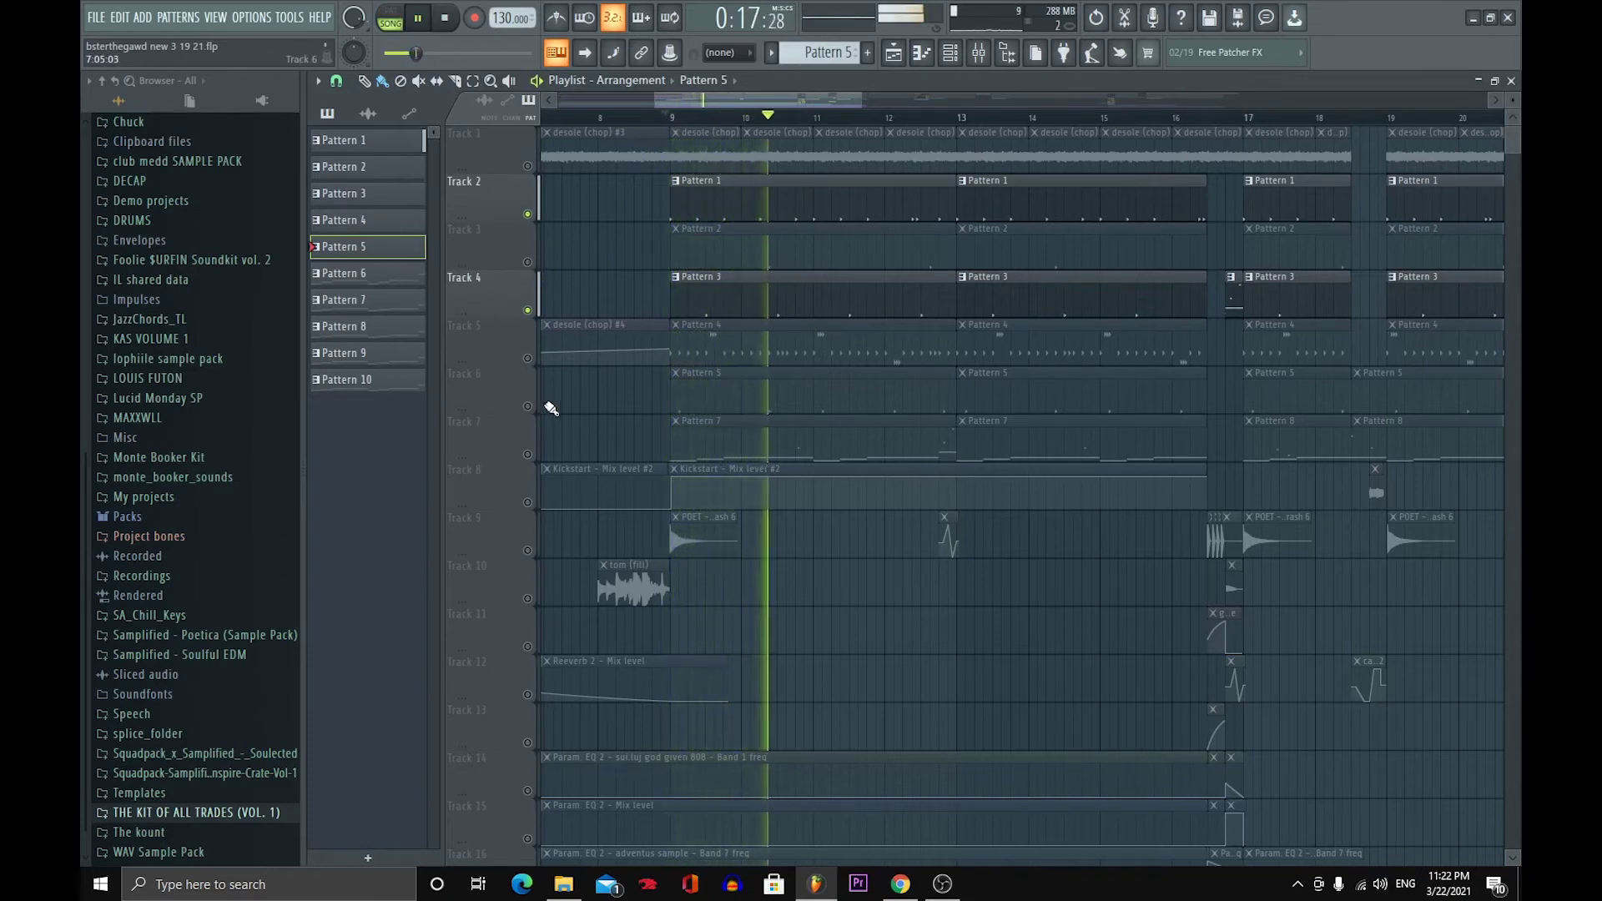
- Unmute Track 6 during playback, replay the section from just before bar 9, and stop playback
click(527, 406)
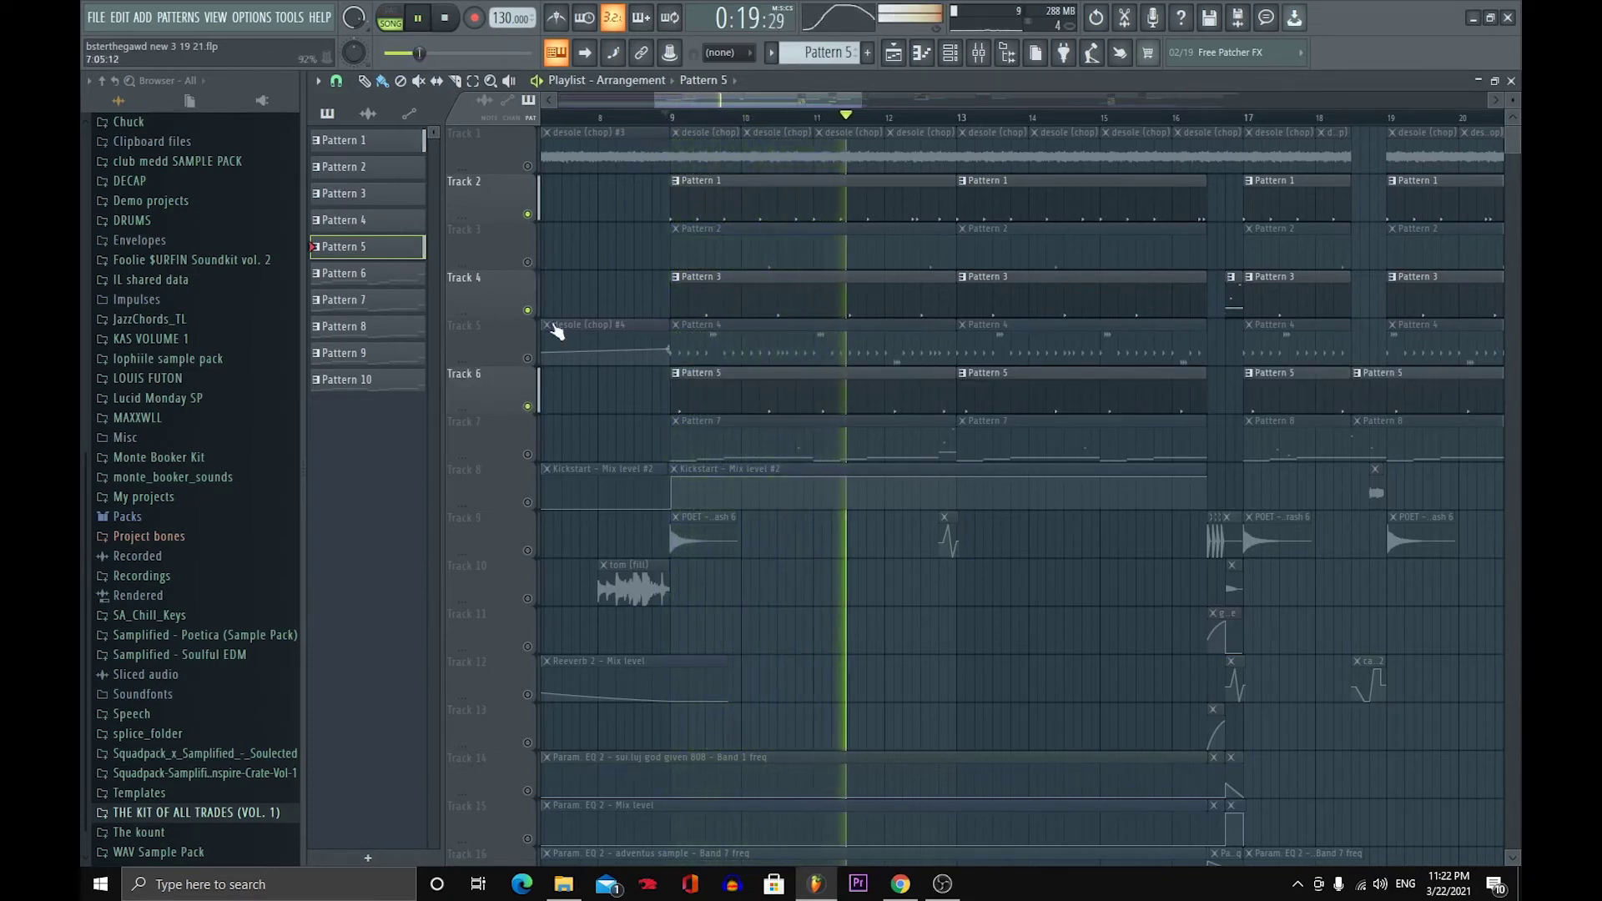
click(665, 117)
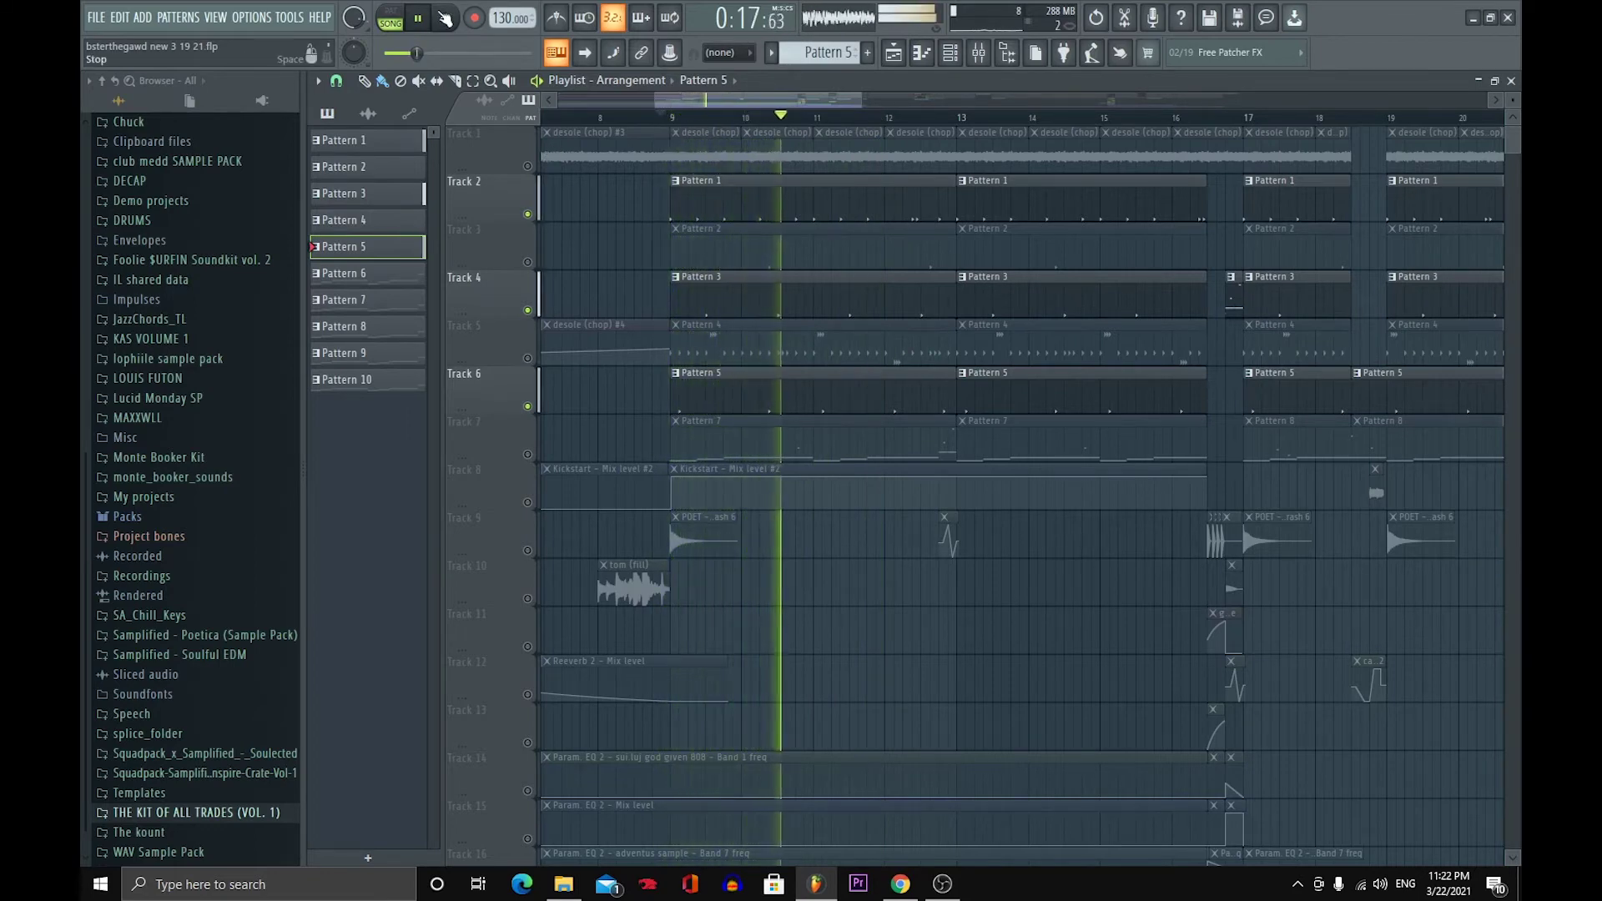
click(450, 19)
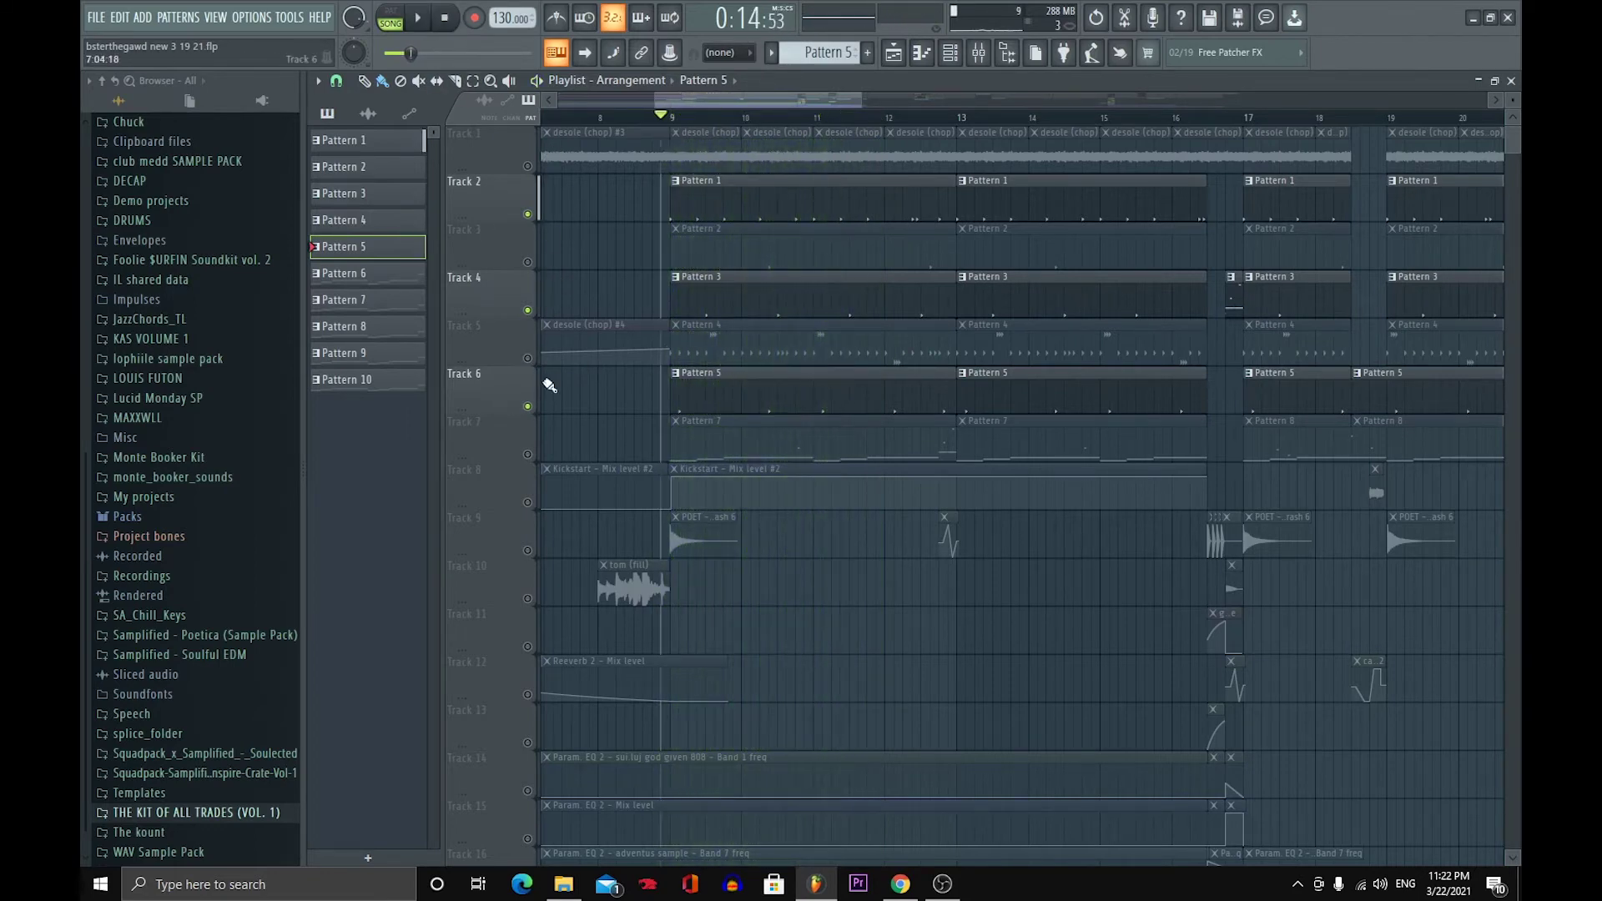
- Make all playlist tracks audible again, then start and stop playback just before bar 9
right_click(528, 407)
right_click(527, 407)
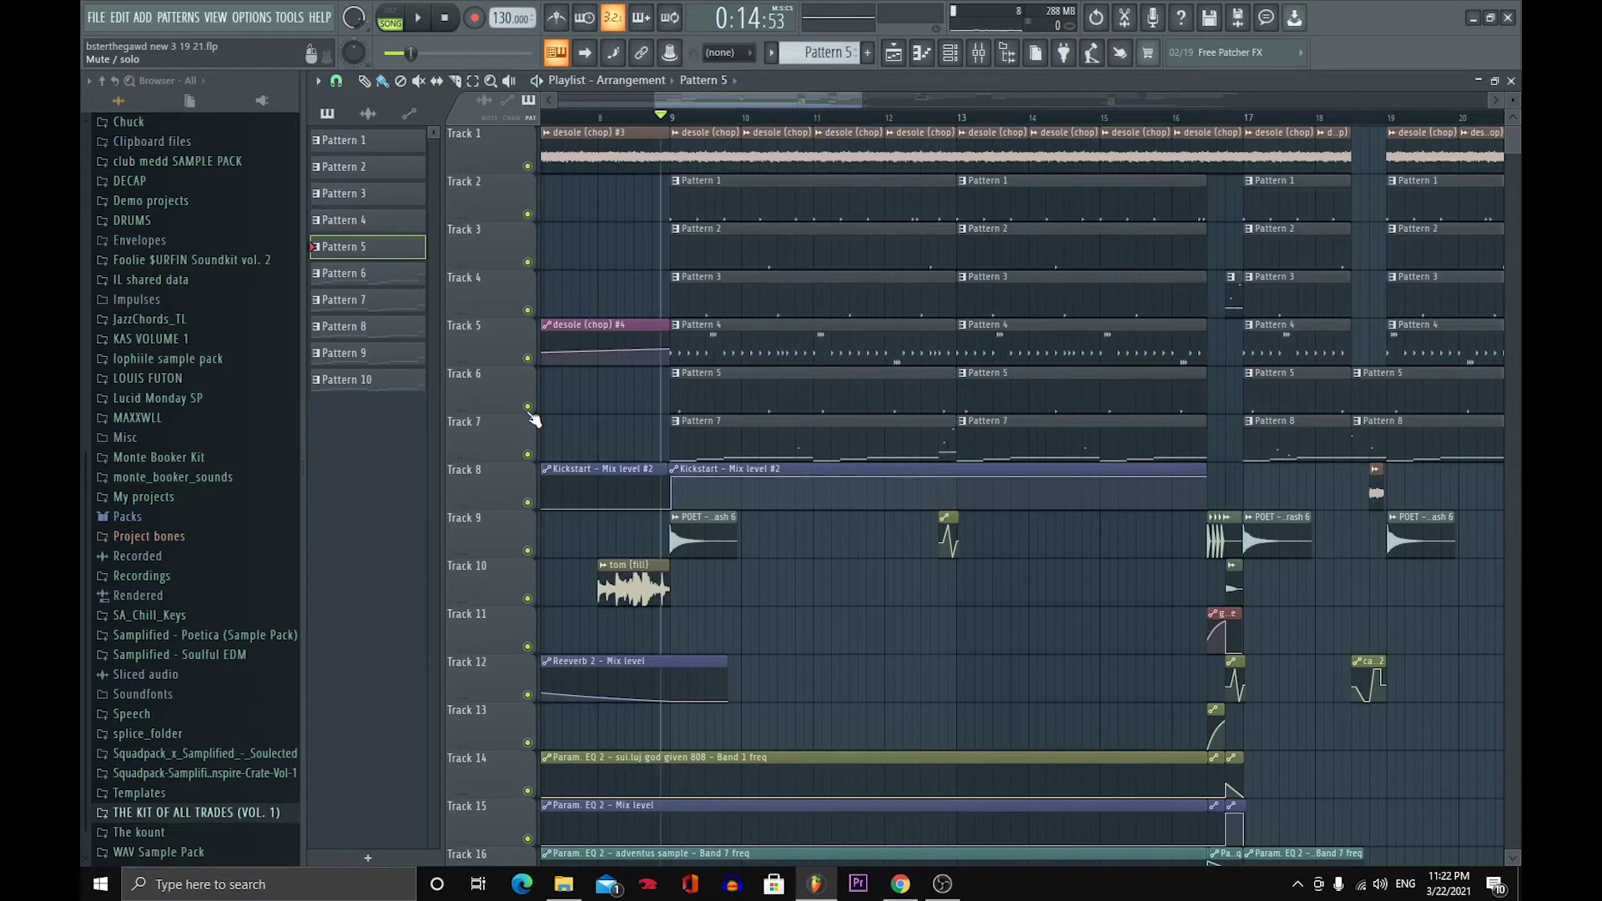
click(431, 15)
click(439, 17)
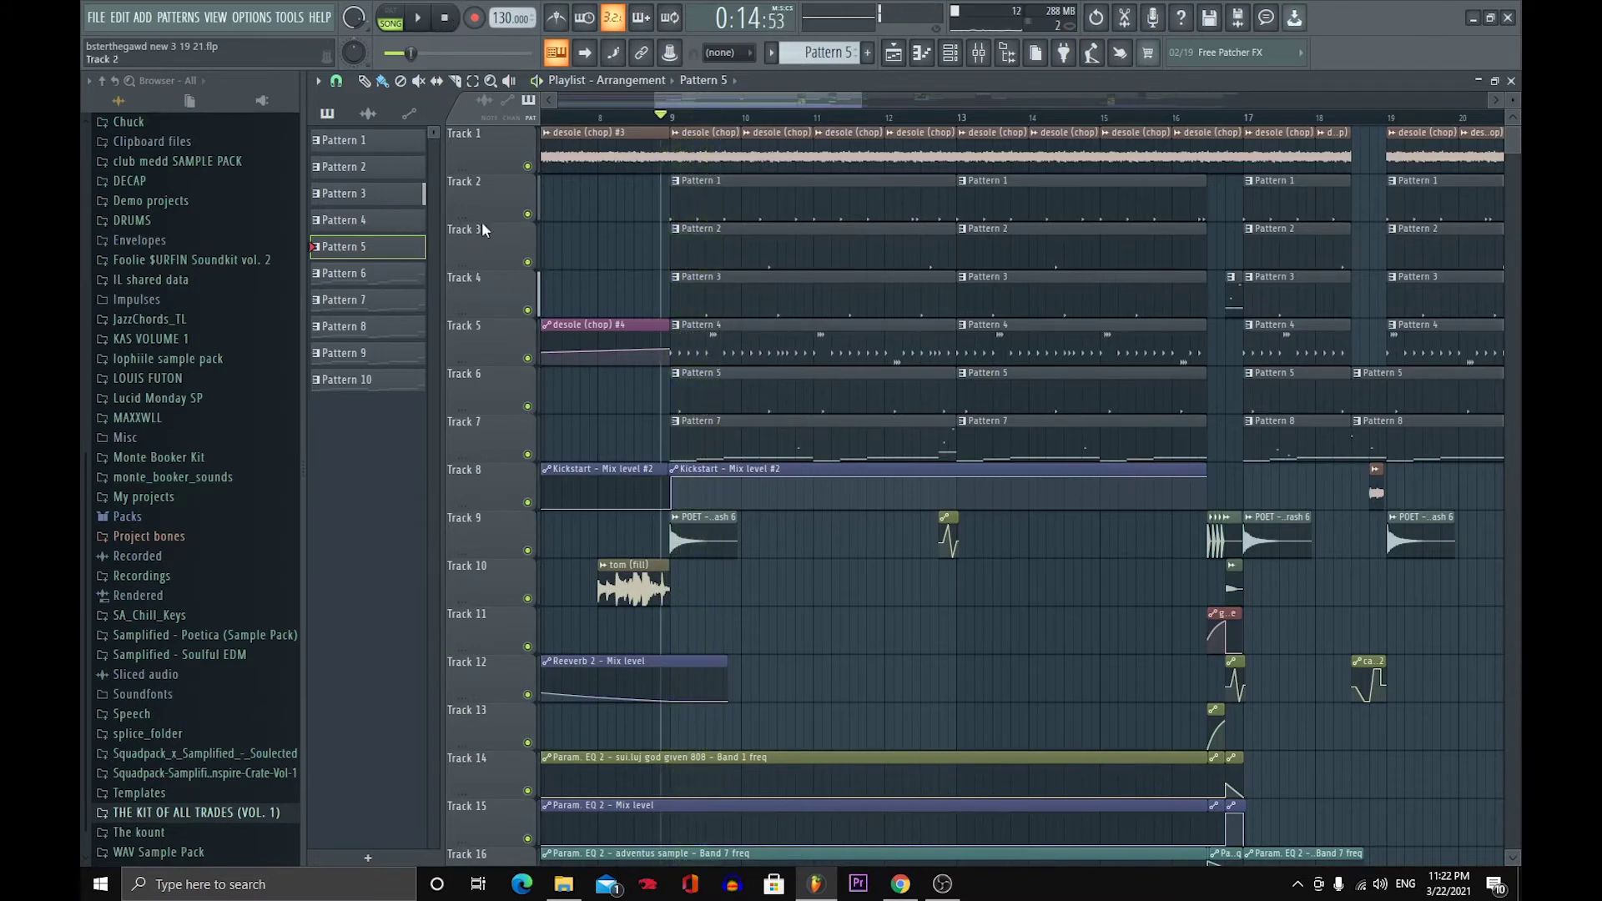
- Solo Track 4, play from just before bar 9, bring in Track 3 during playback, and stop
right_click(527, 309)
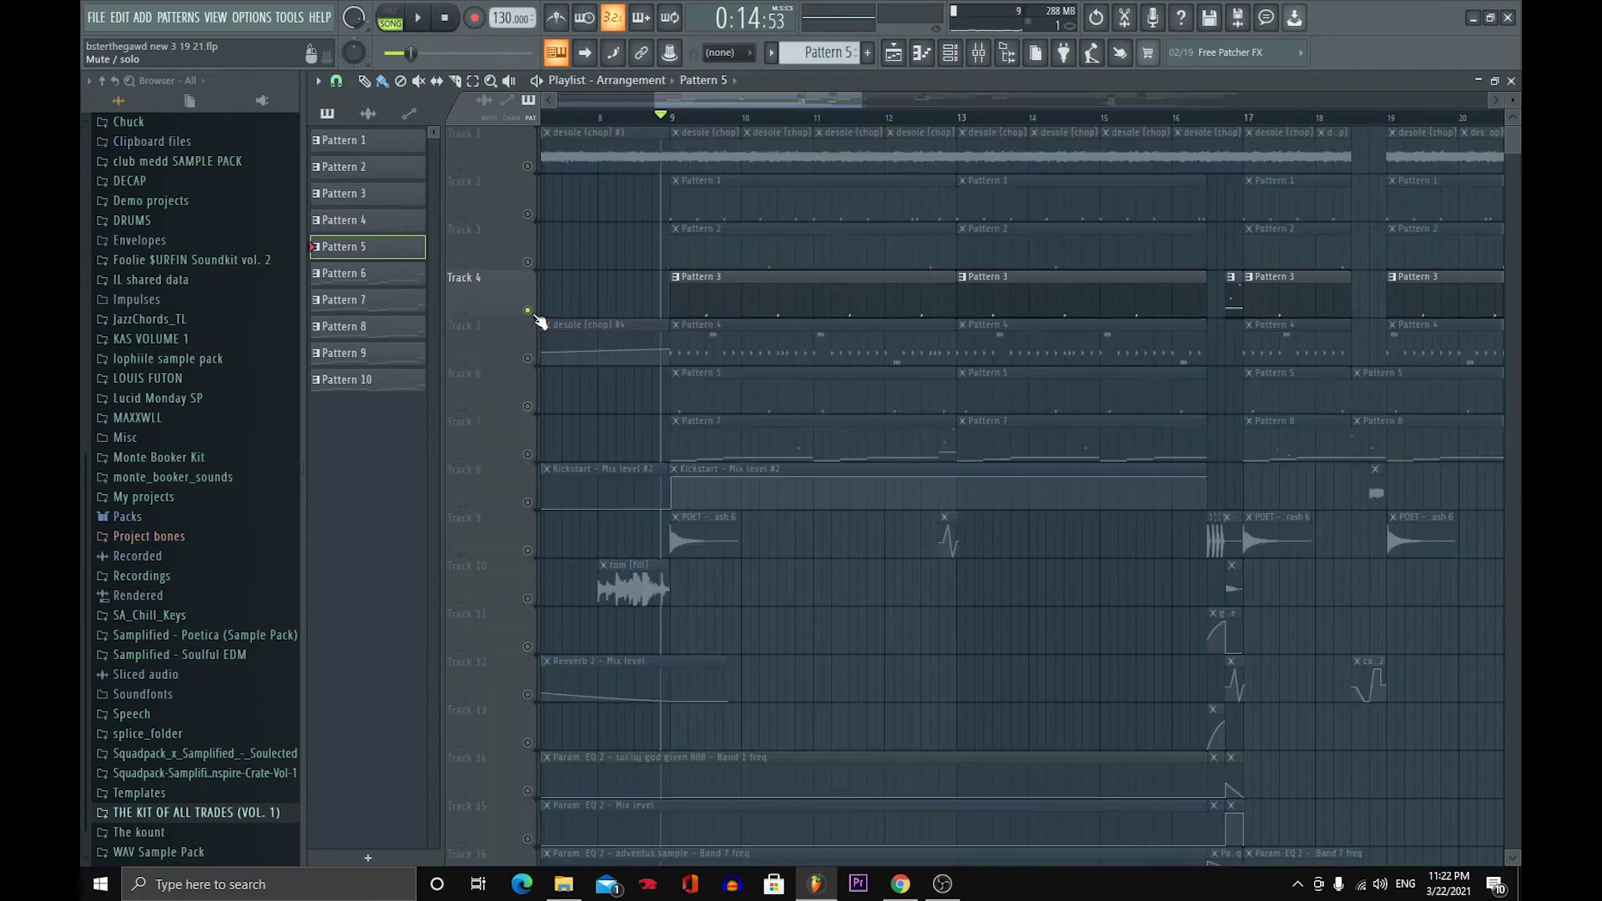
click(419, 19)
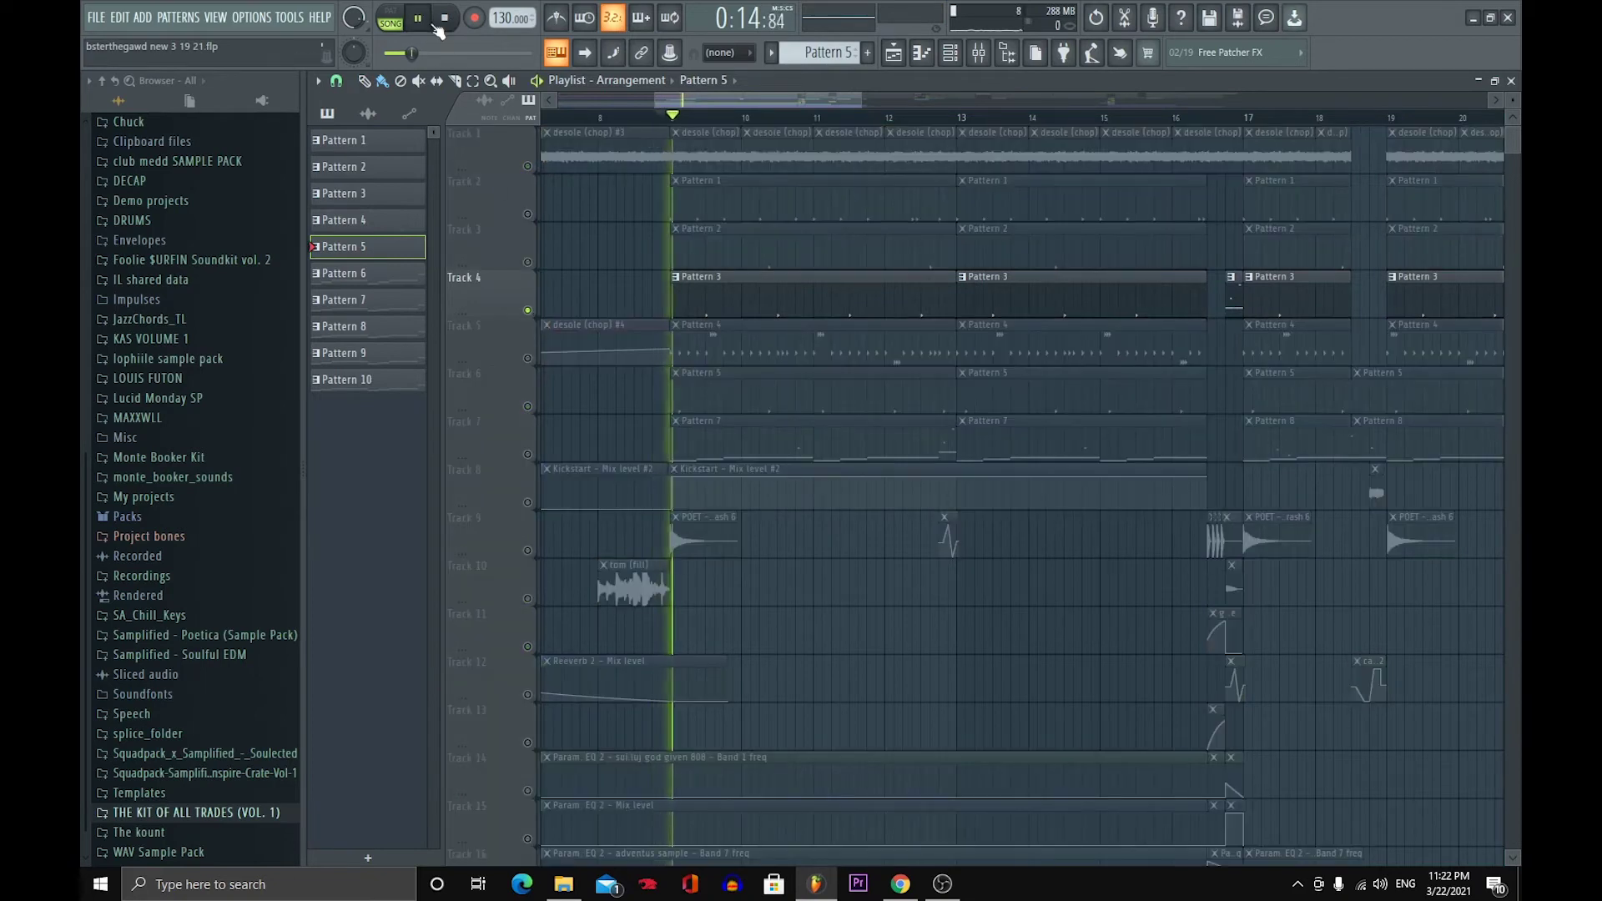
click(527, 262)
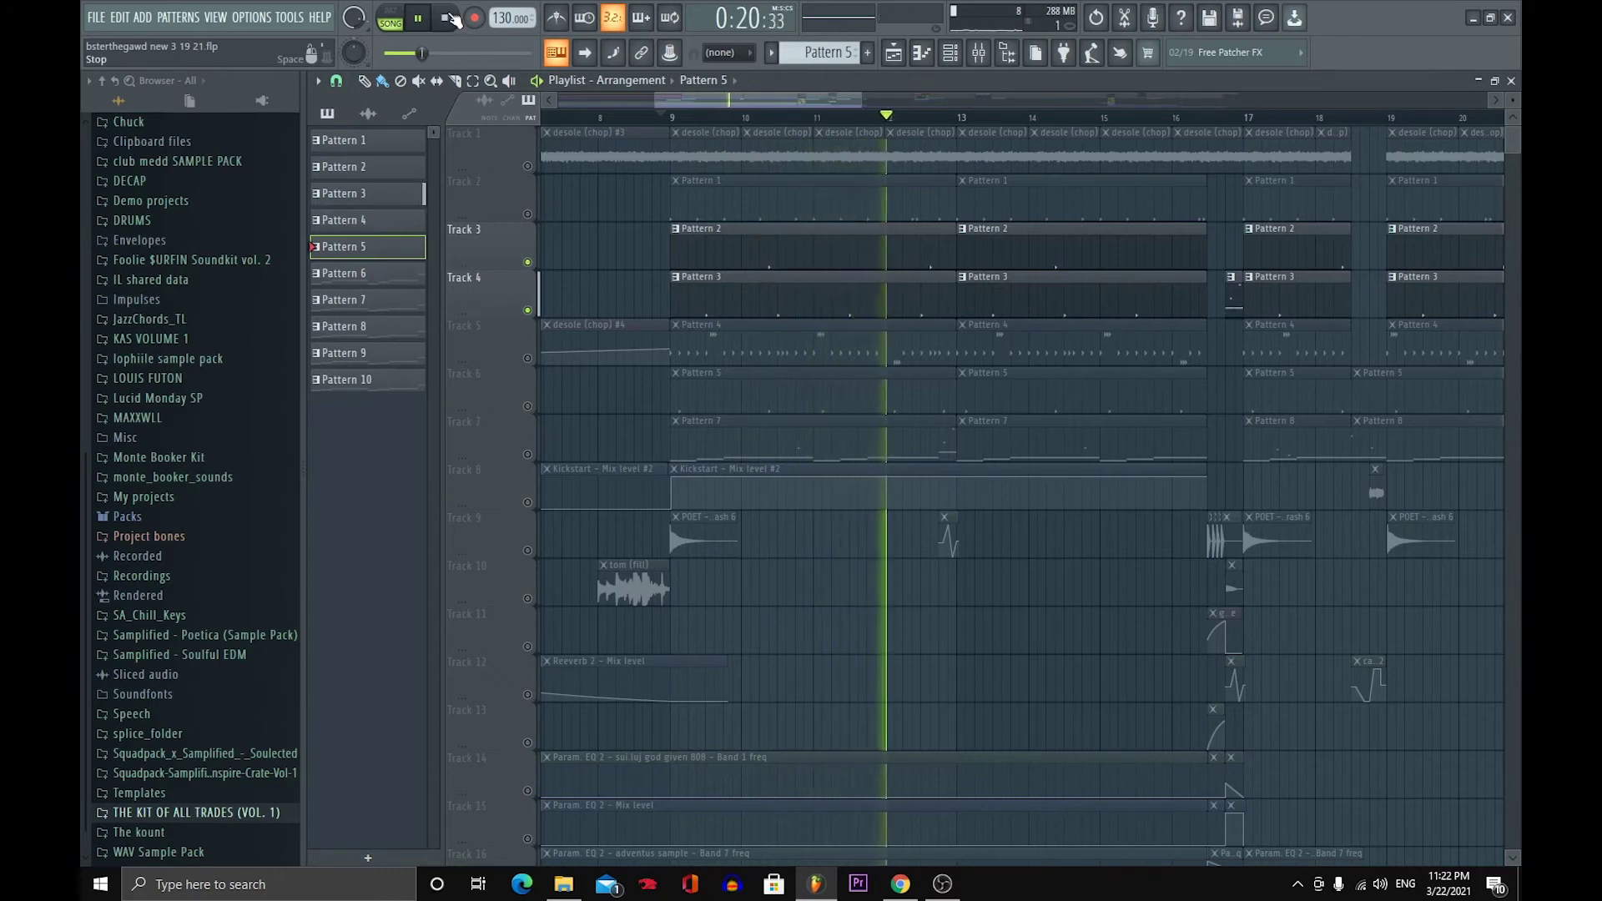
click(449, 18)
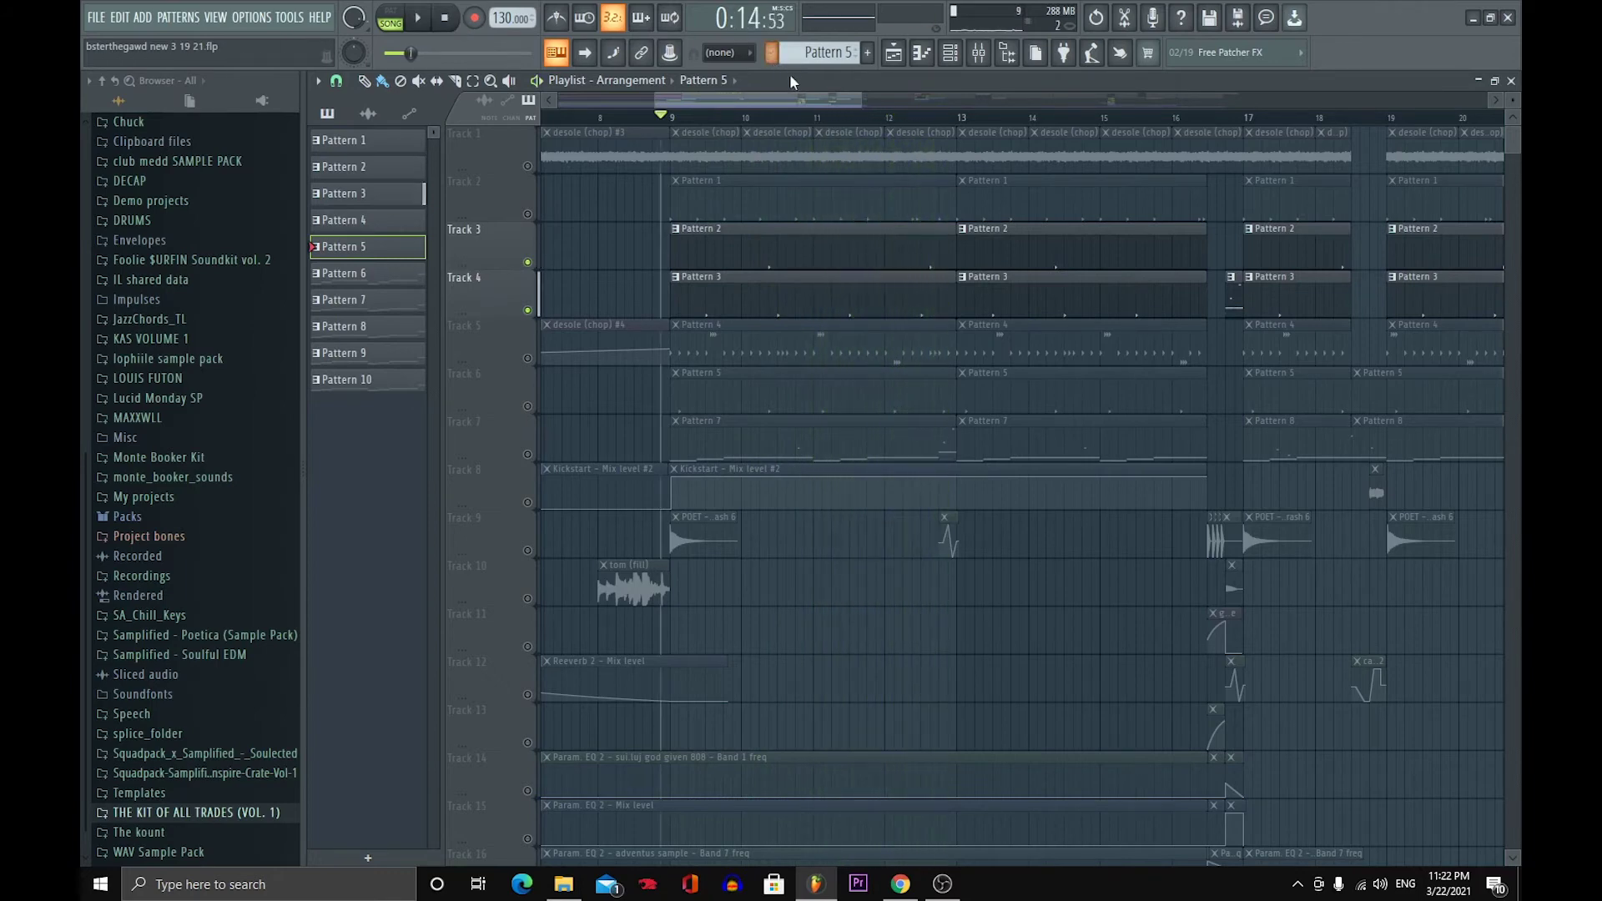
drag(861, 100, 766, 128)
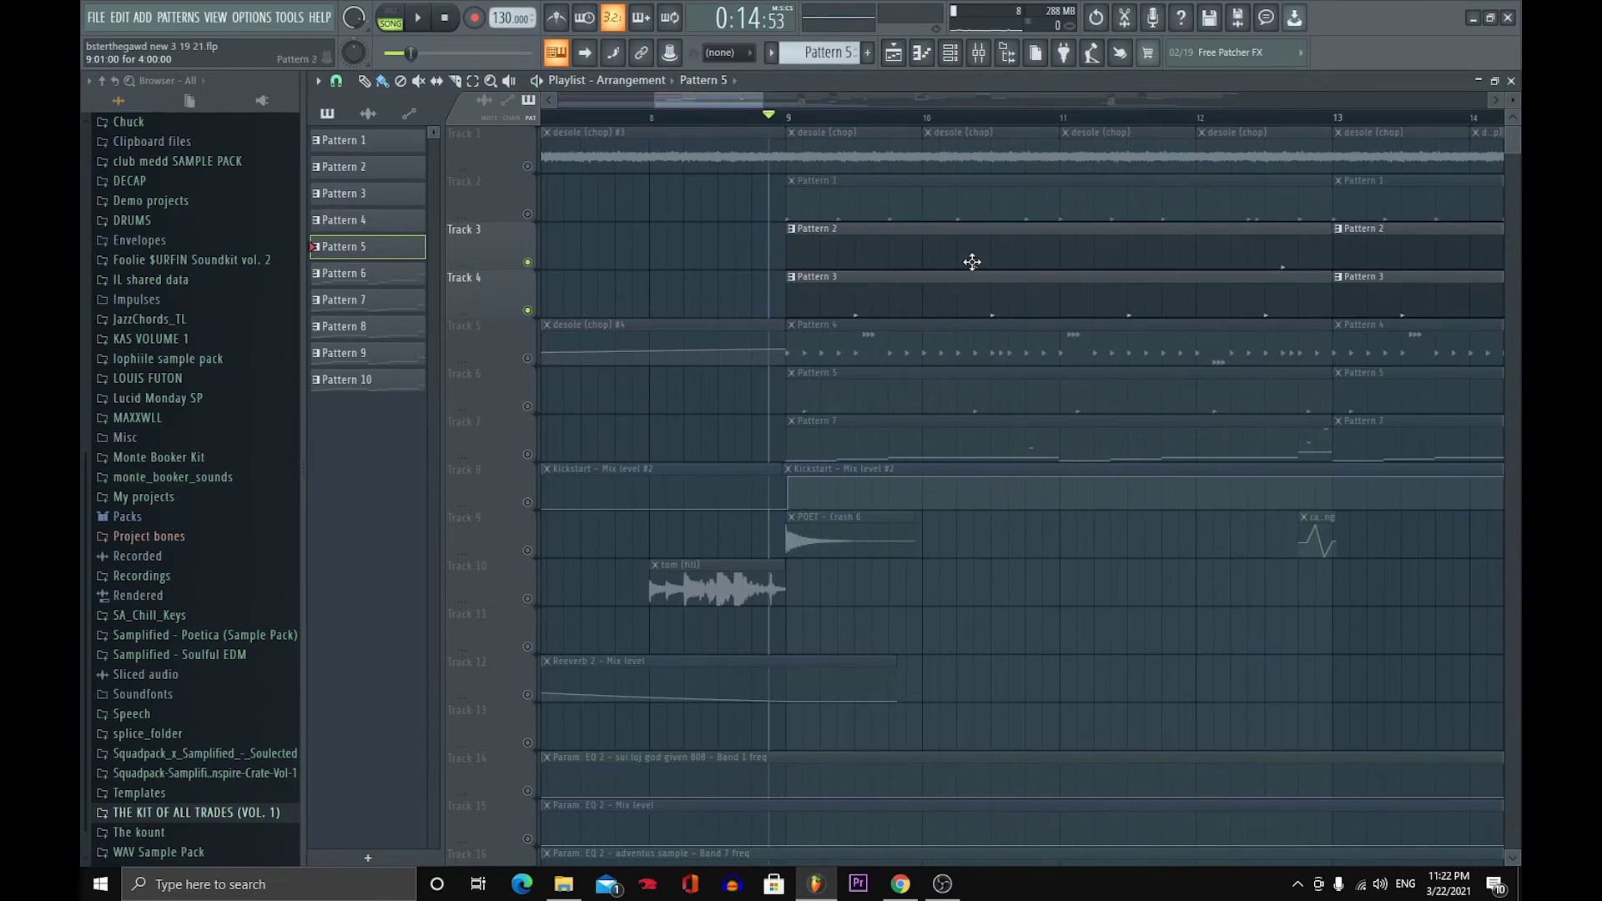
- Preview the wylin snare channel and show its mixer track, returning to the playlist
click(1511, 80)
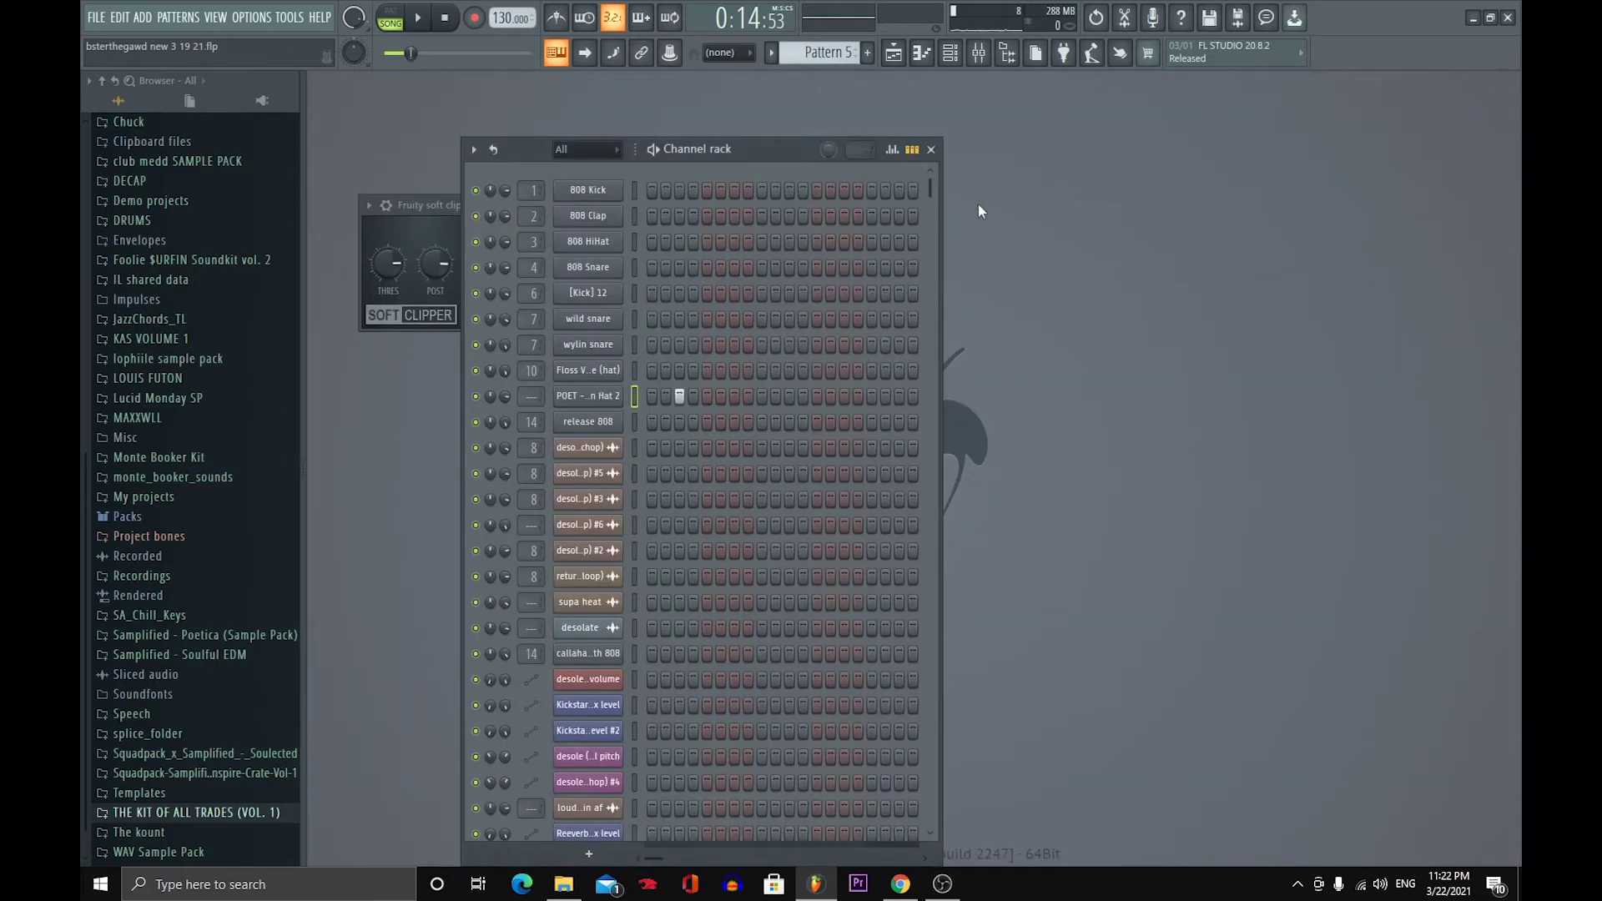
click(635, 343)
click(978, 52)
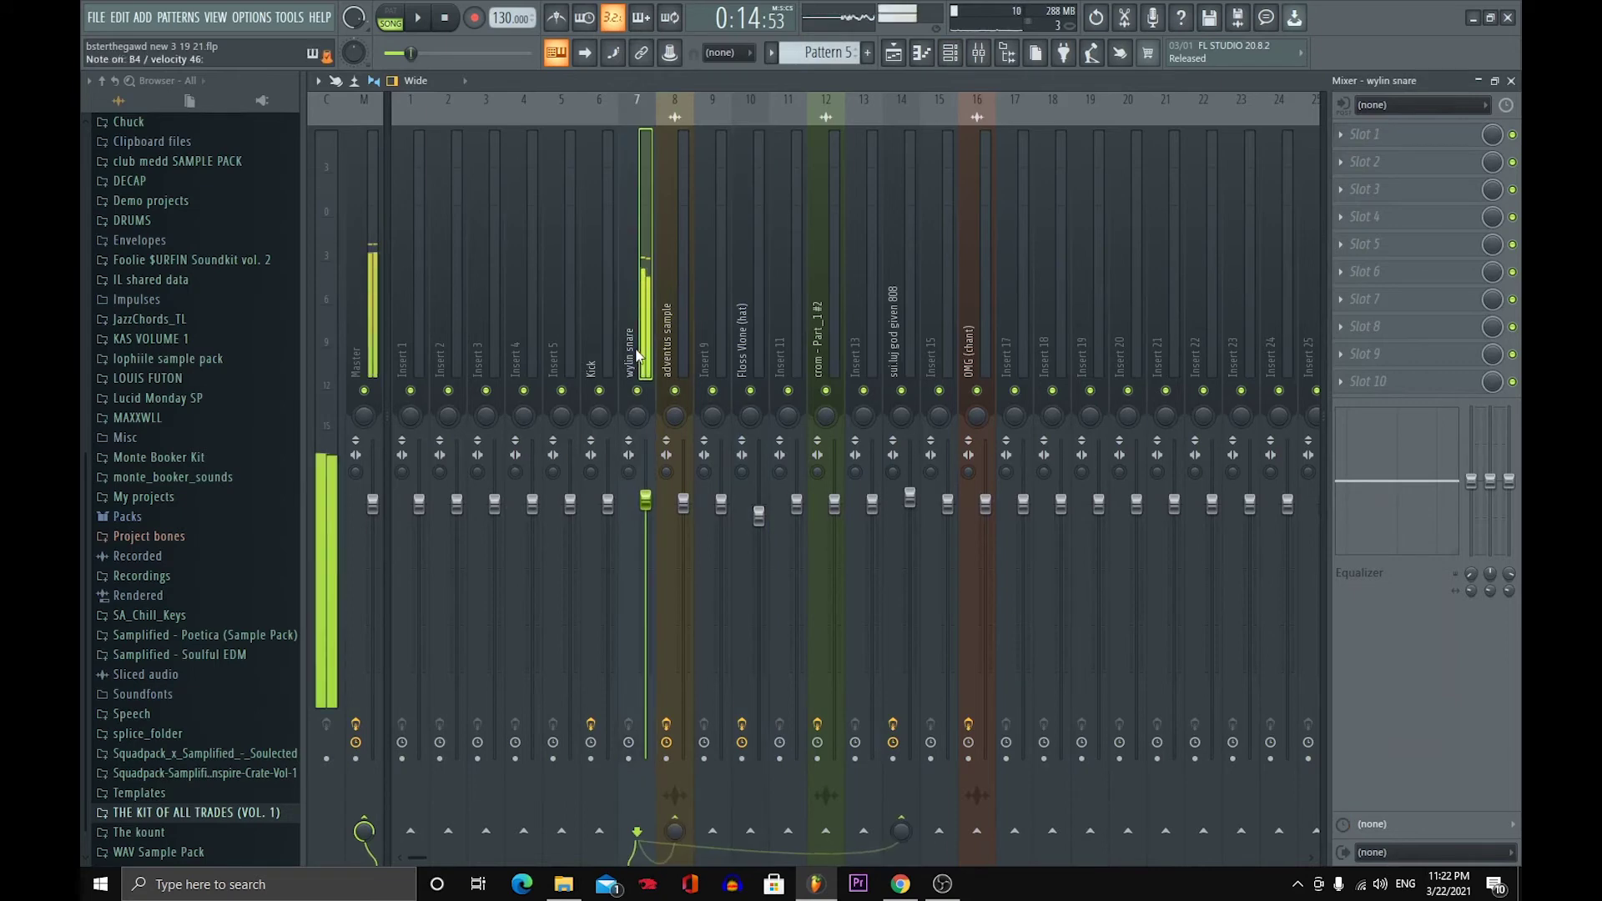
click(894, 55)
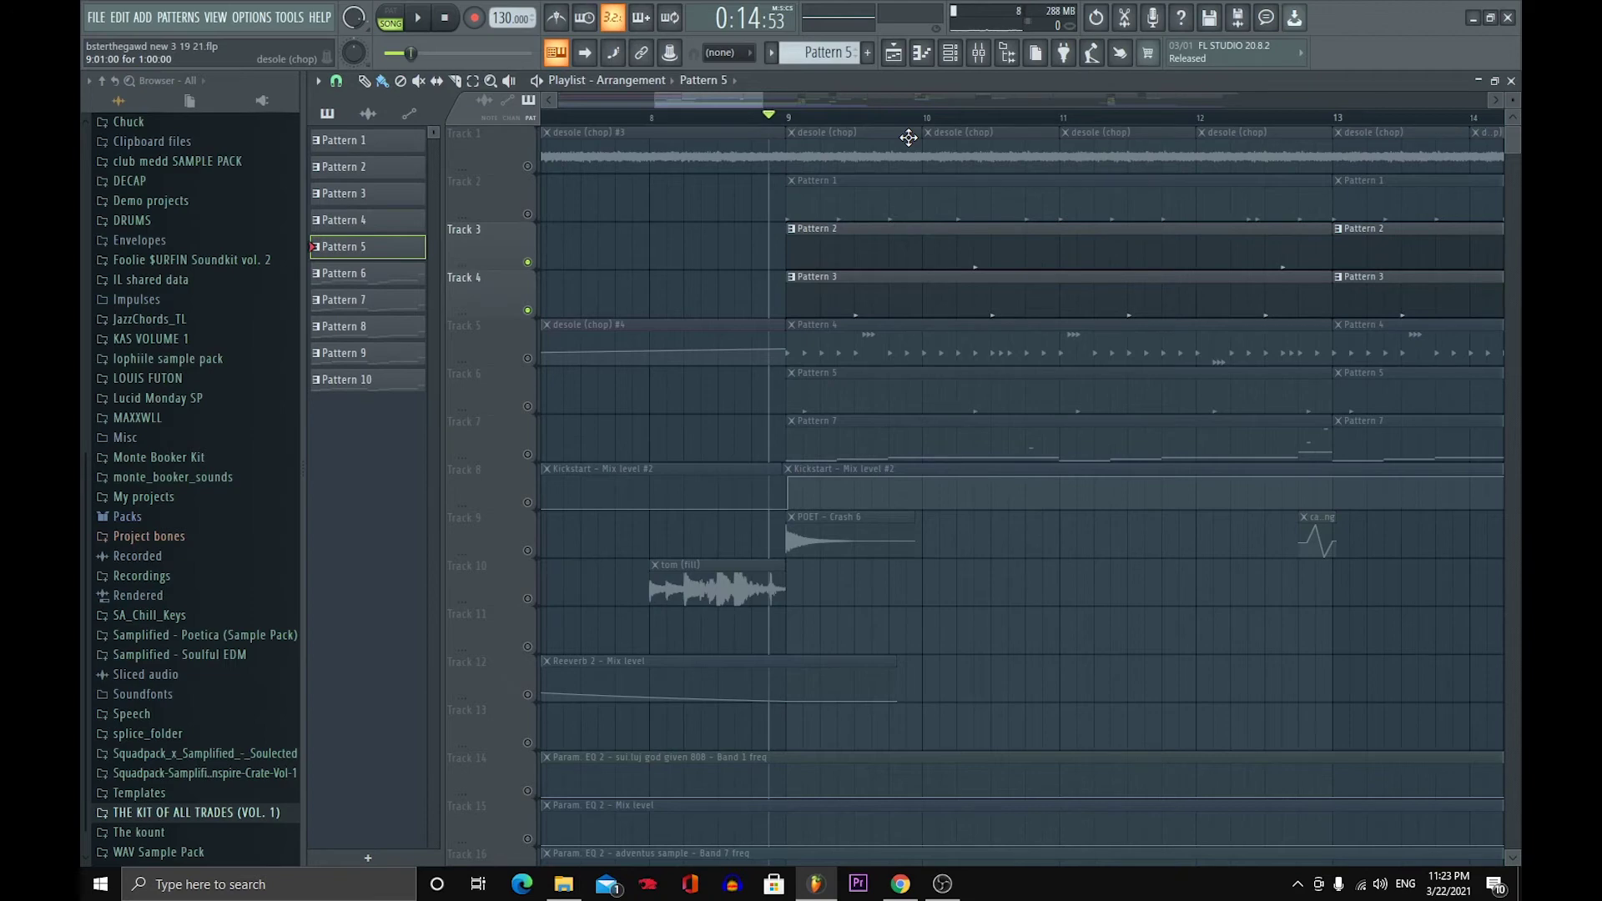
- Make all playlist tracks audible again and play the tom (fill) transition from bar 8 into bar 9
right_click(529, 310)
right_click(529, 309)
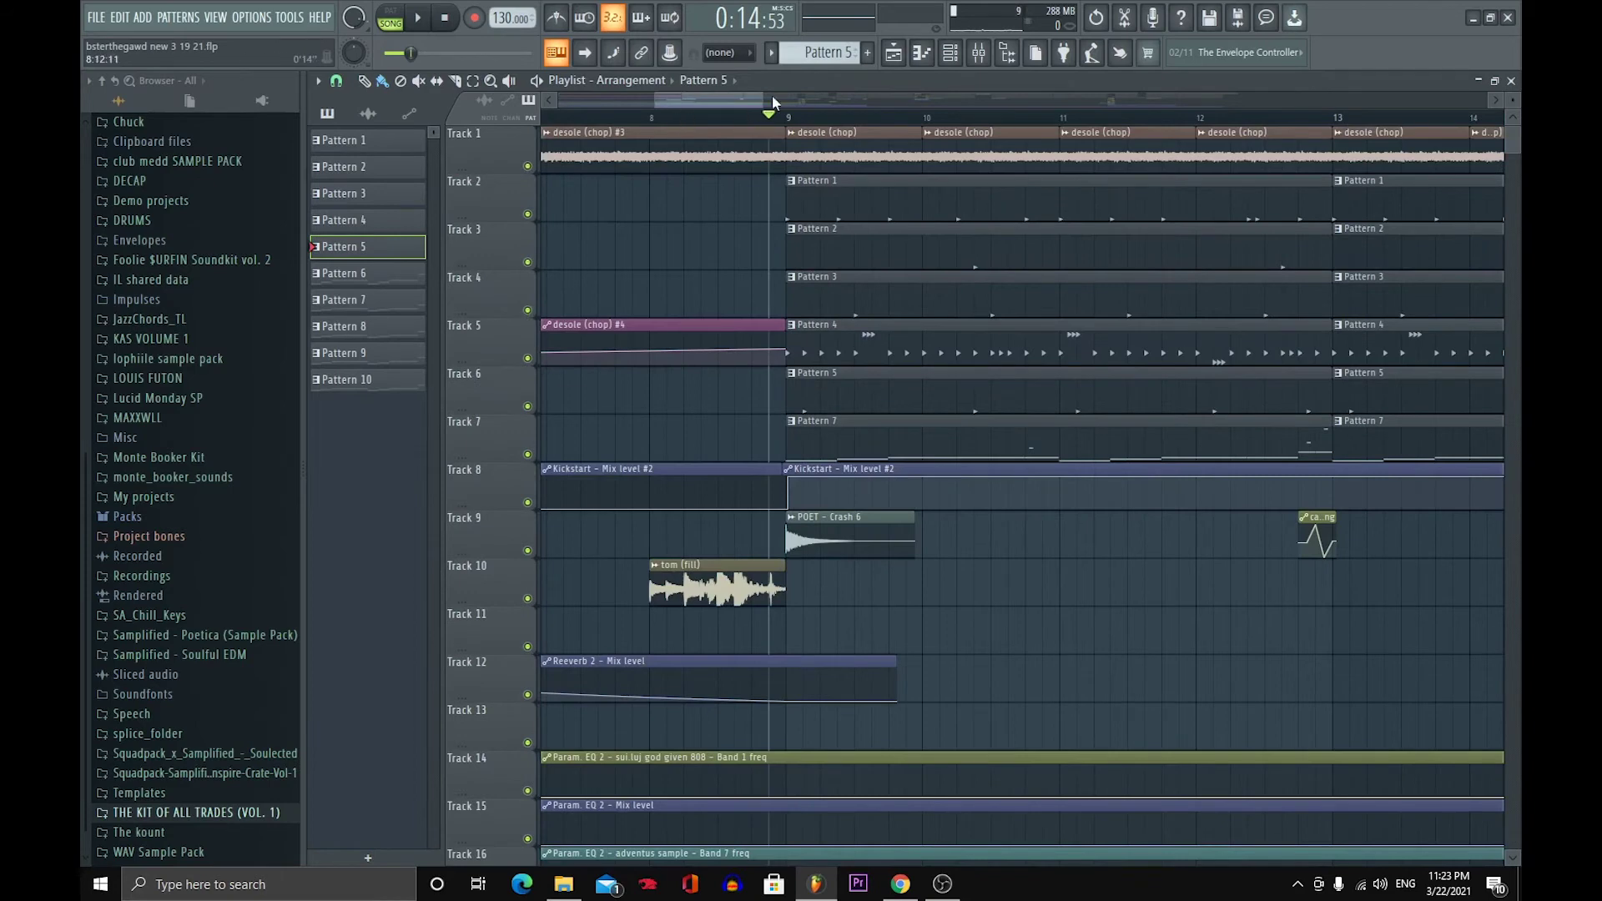
drag(763, 101, 1379, 302)
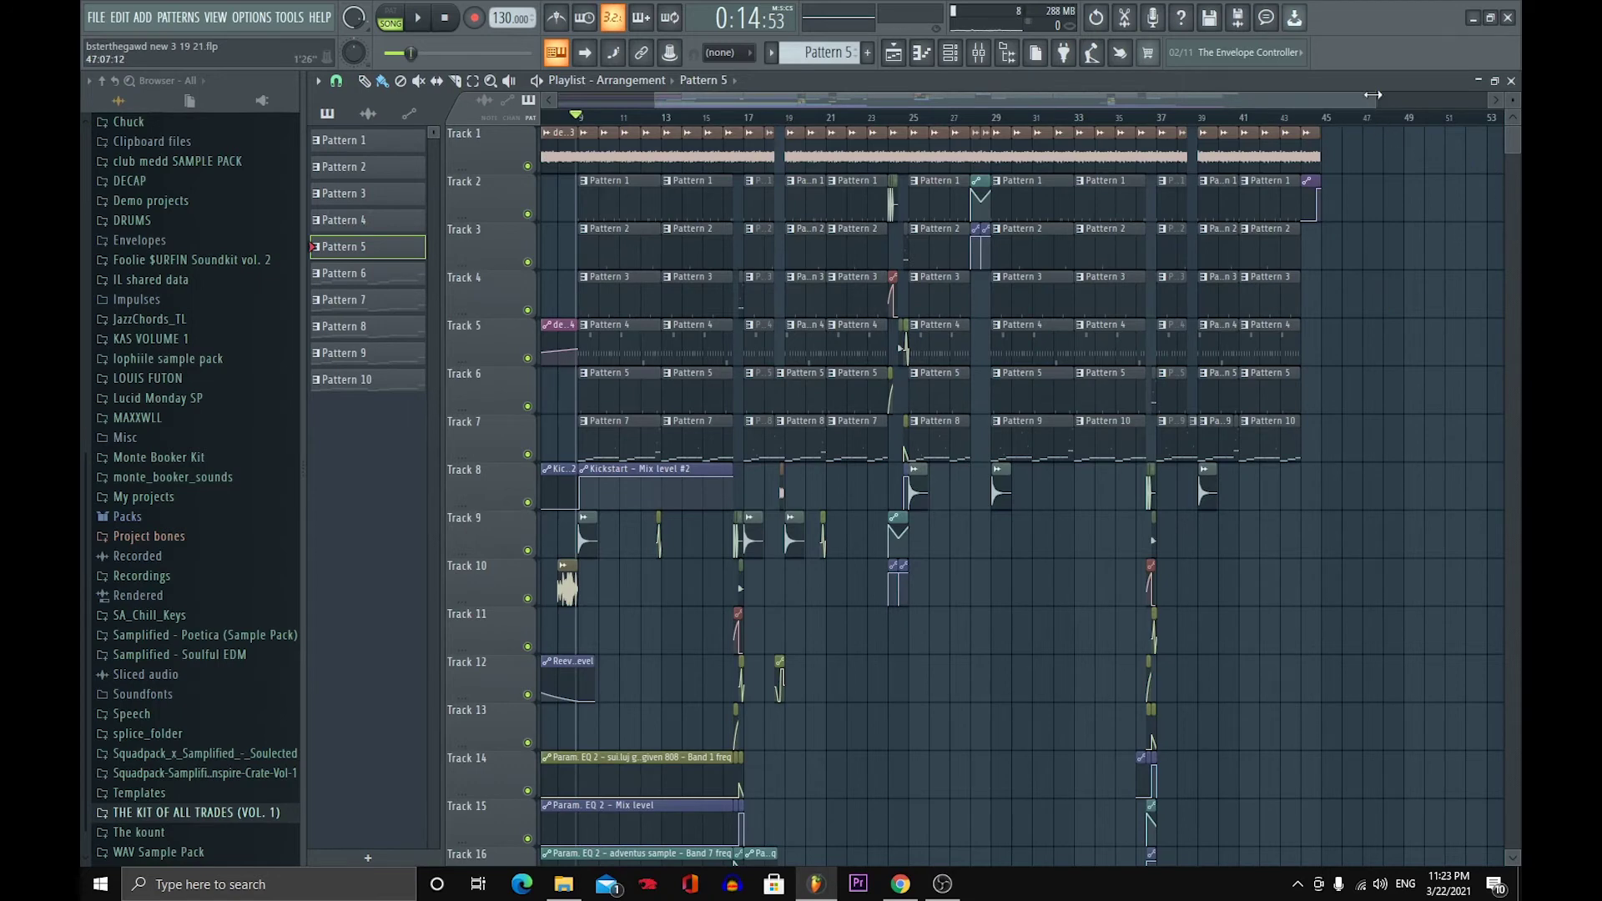
drag(1373, 95, 709, 354)
click(716, 122)
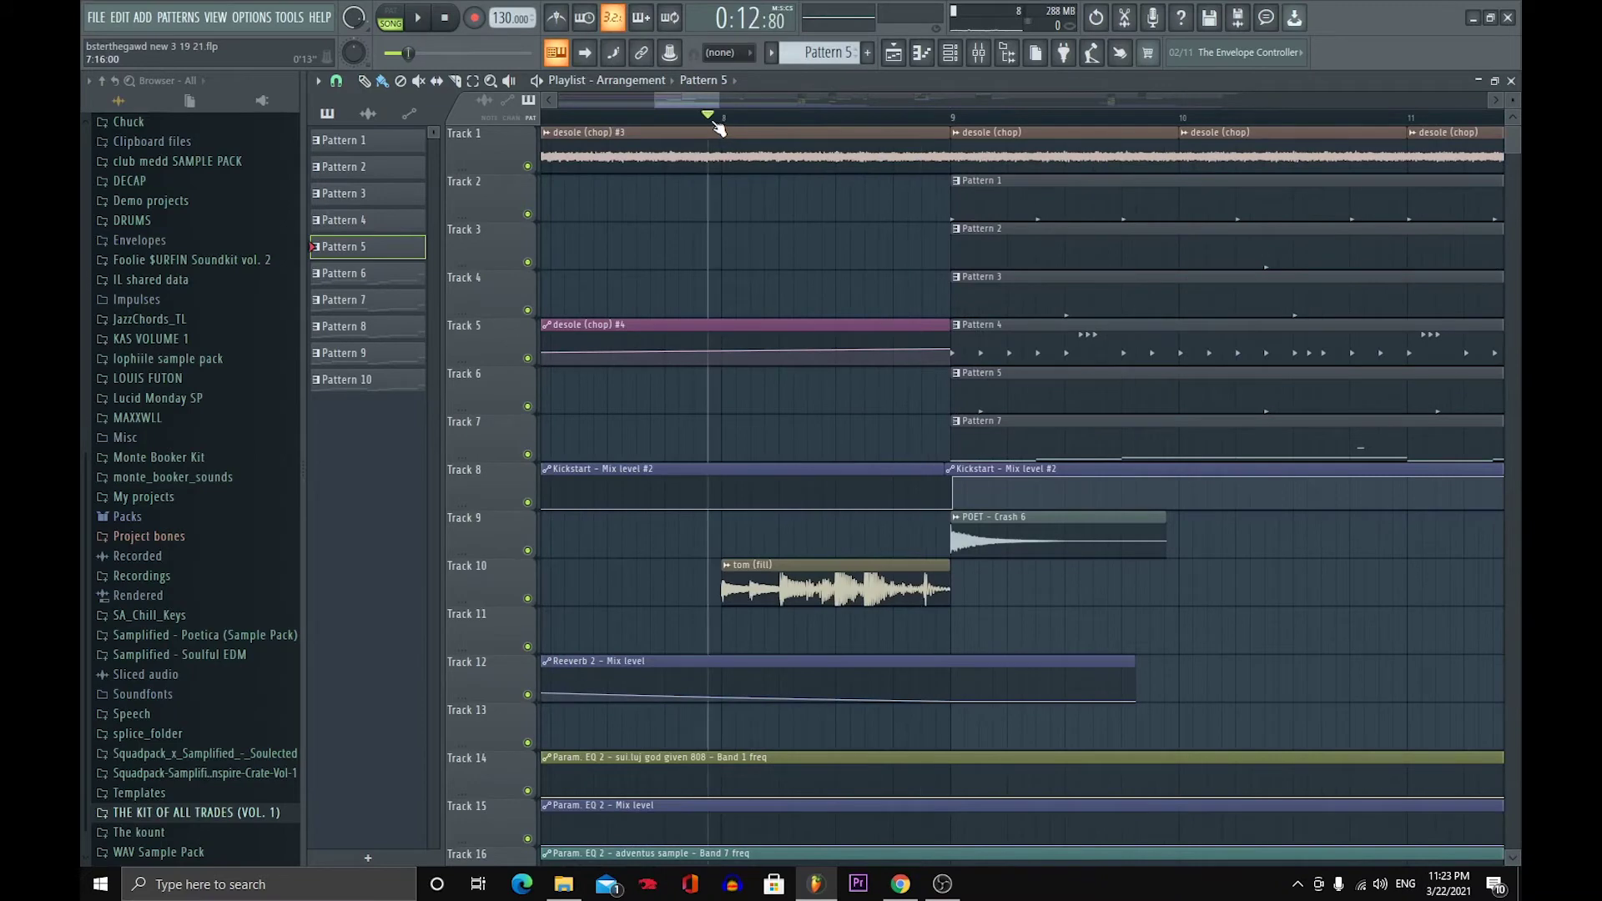
mouse_move(716, 122)
mouse_down()
mouse_move(673, 103)
mouse_move(702, 120)
mouse_up()
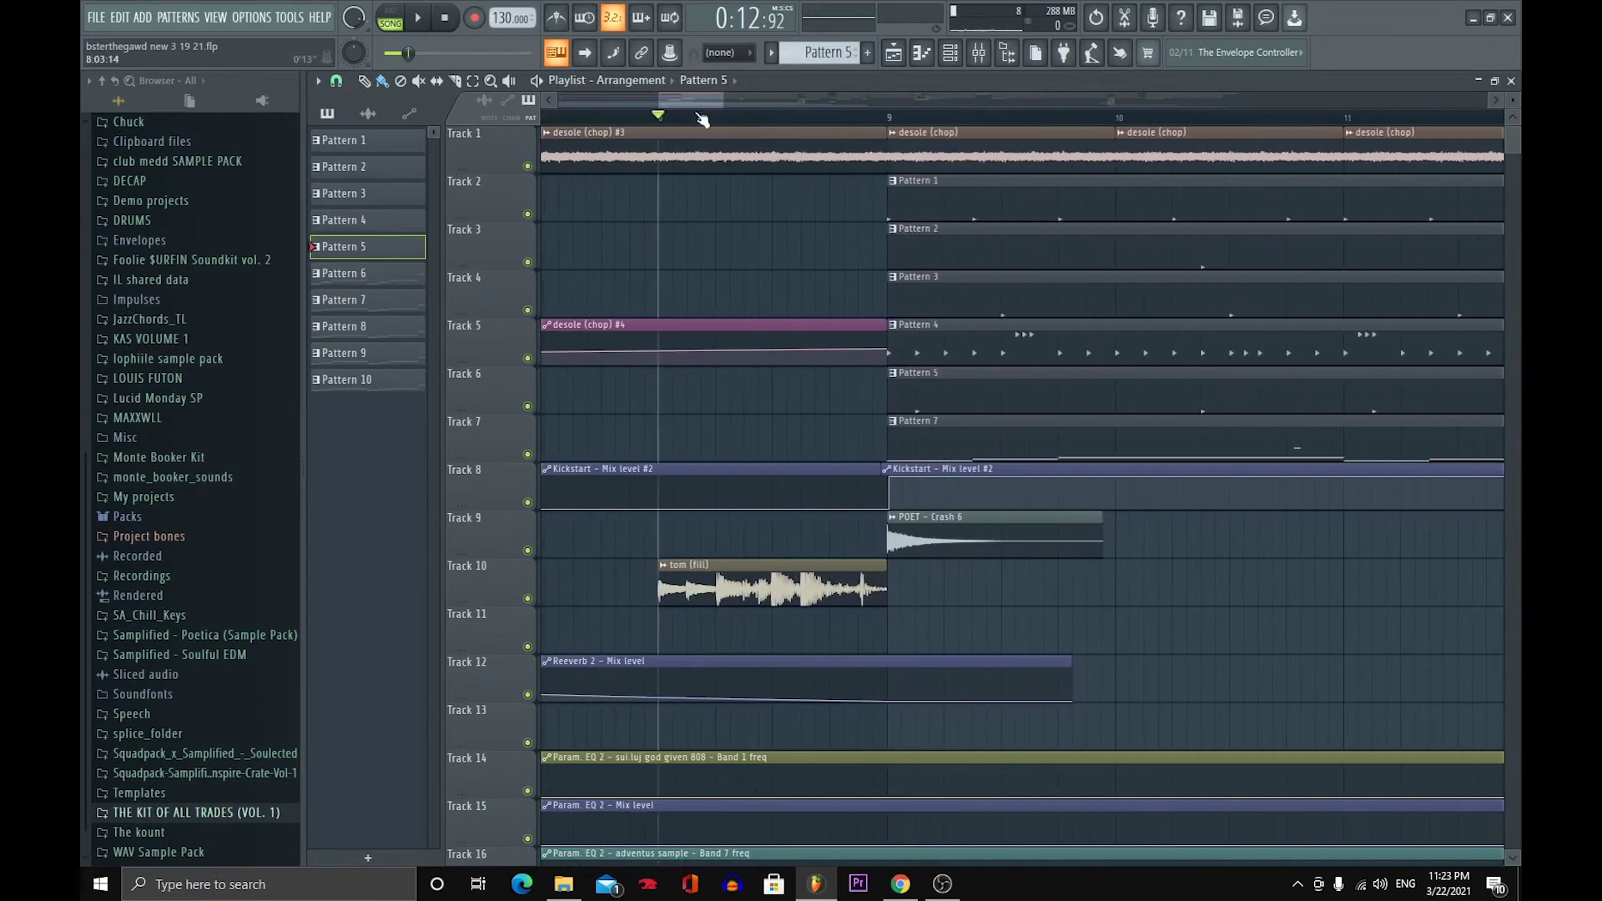
click(419, 19)
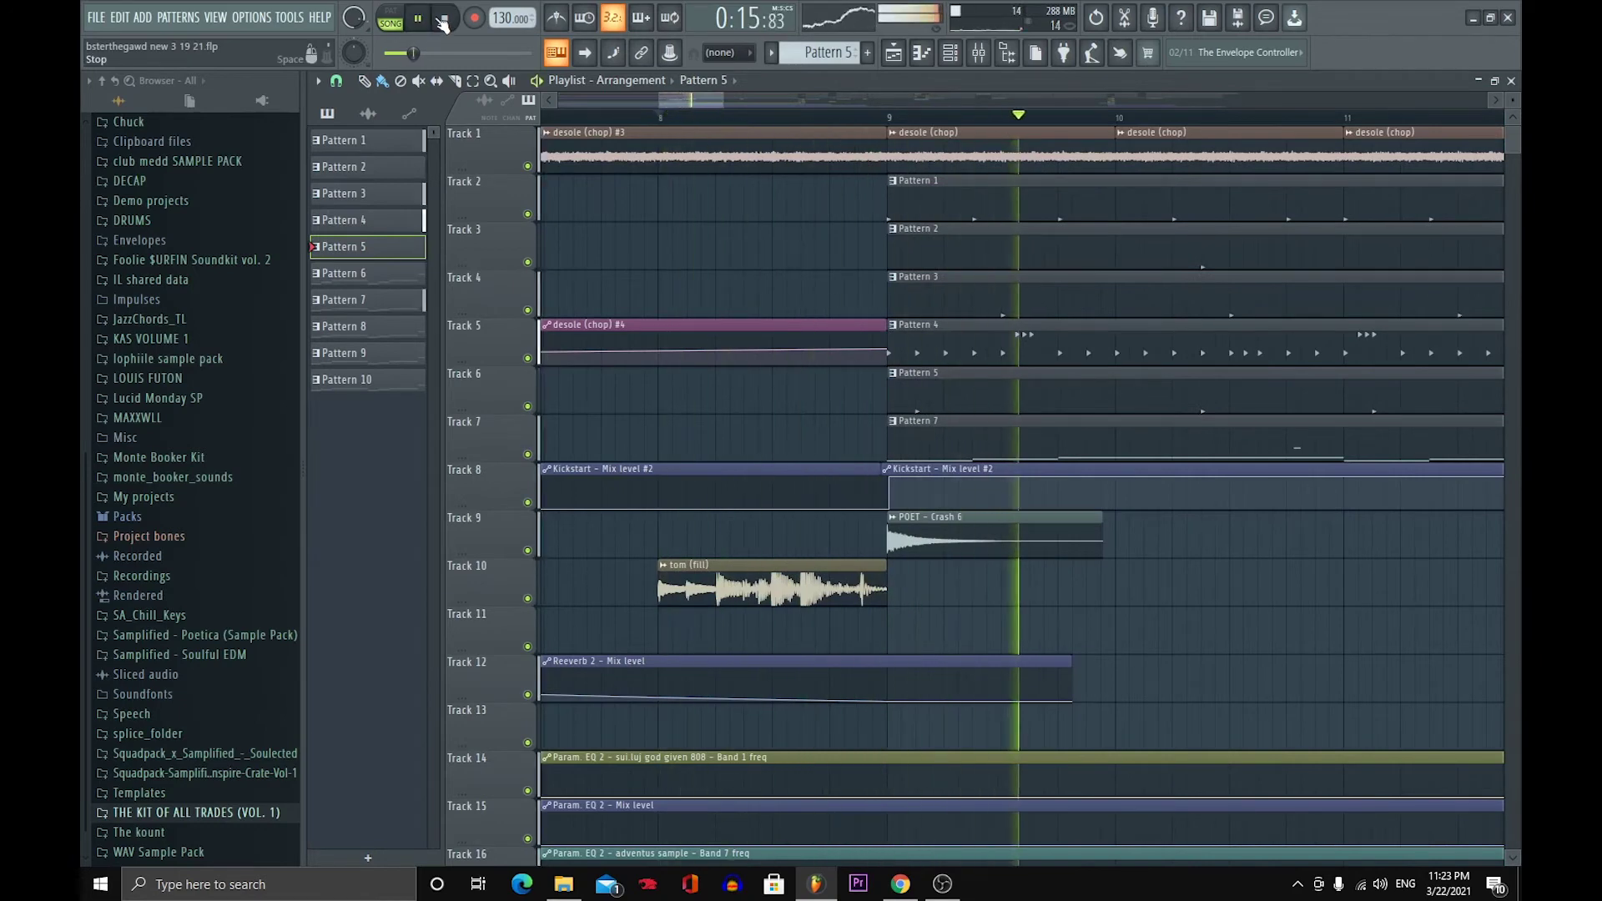
click(442, 21)
- Inspect the sample settings of the tom (fill) clip on Track 10 and close them
double_click(705, 597)
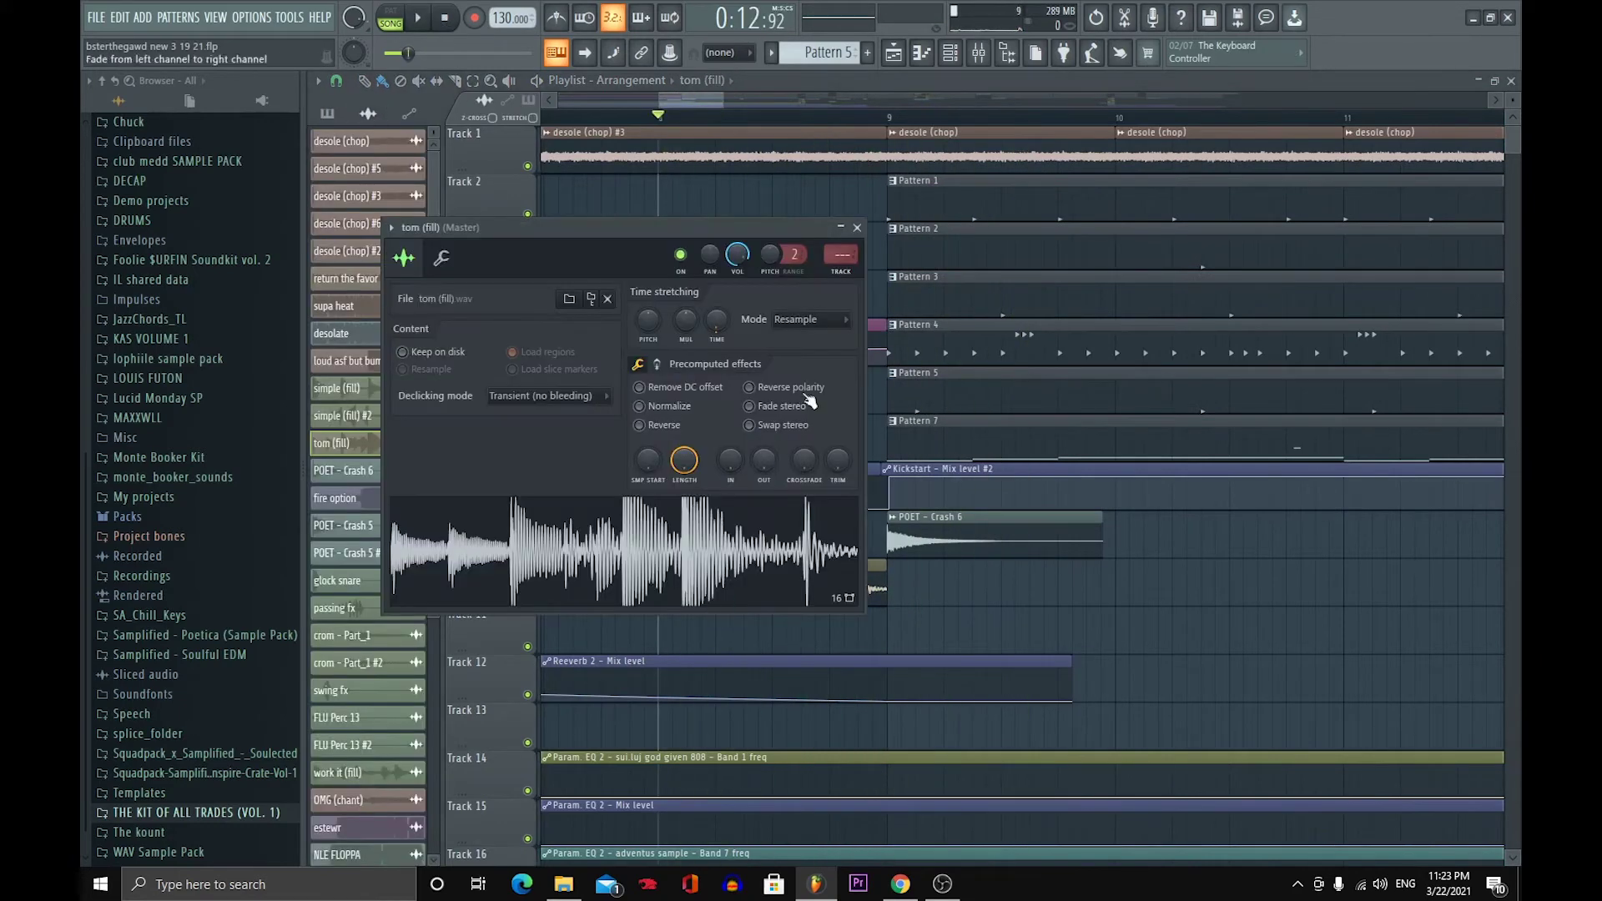
click(857, 228)
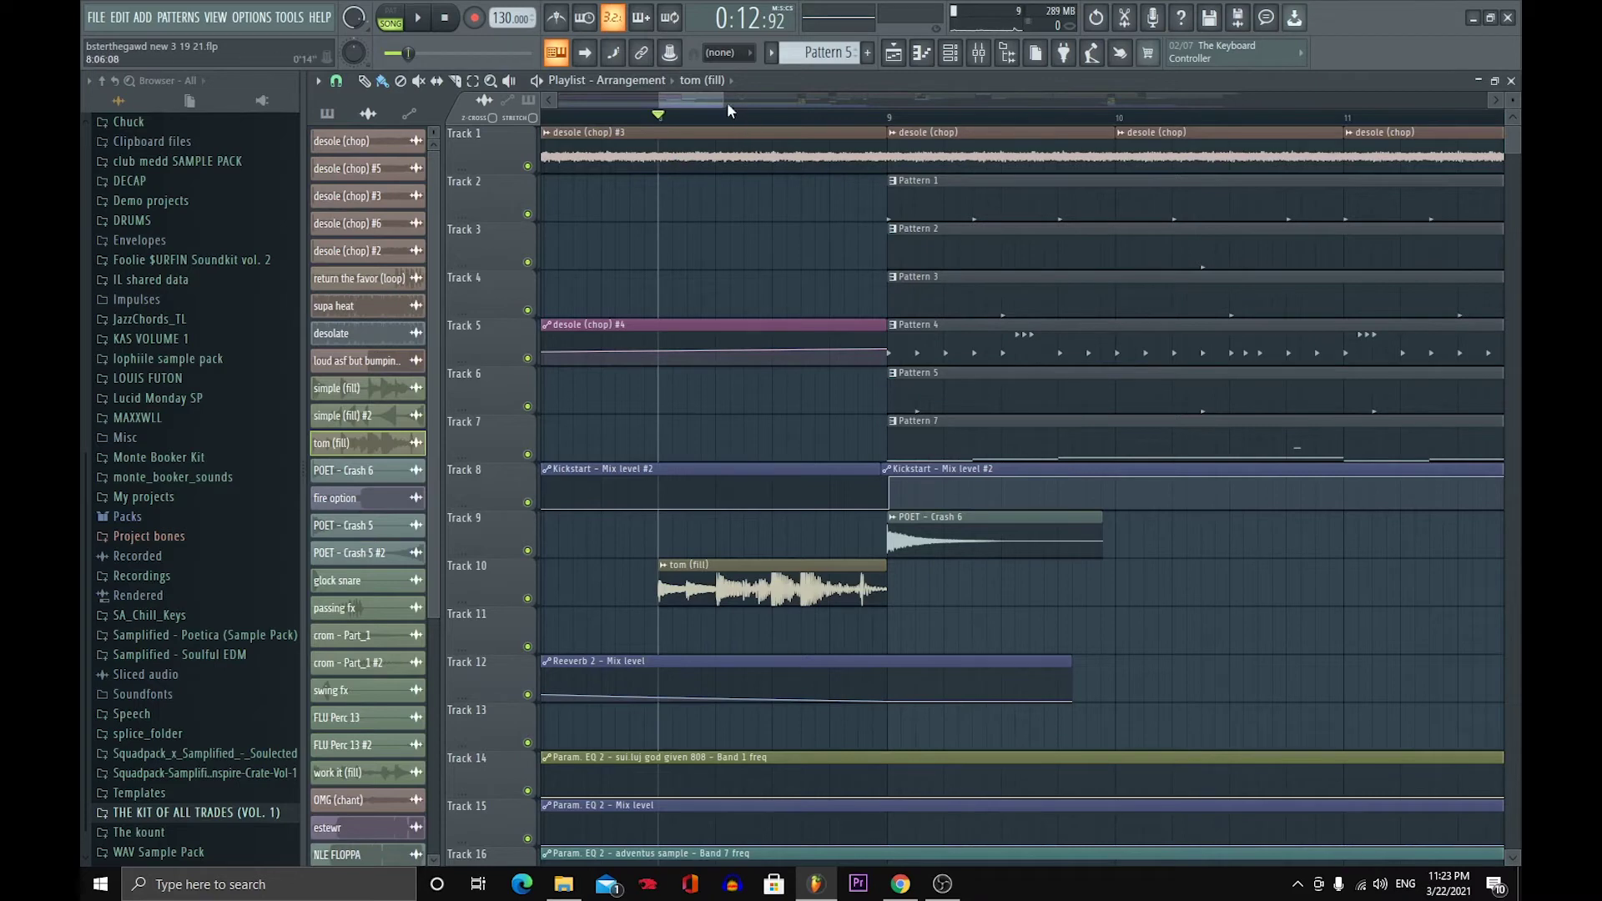
drag(723, 103, 698, 108)
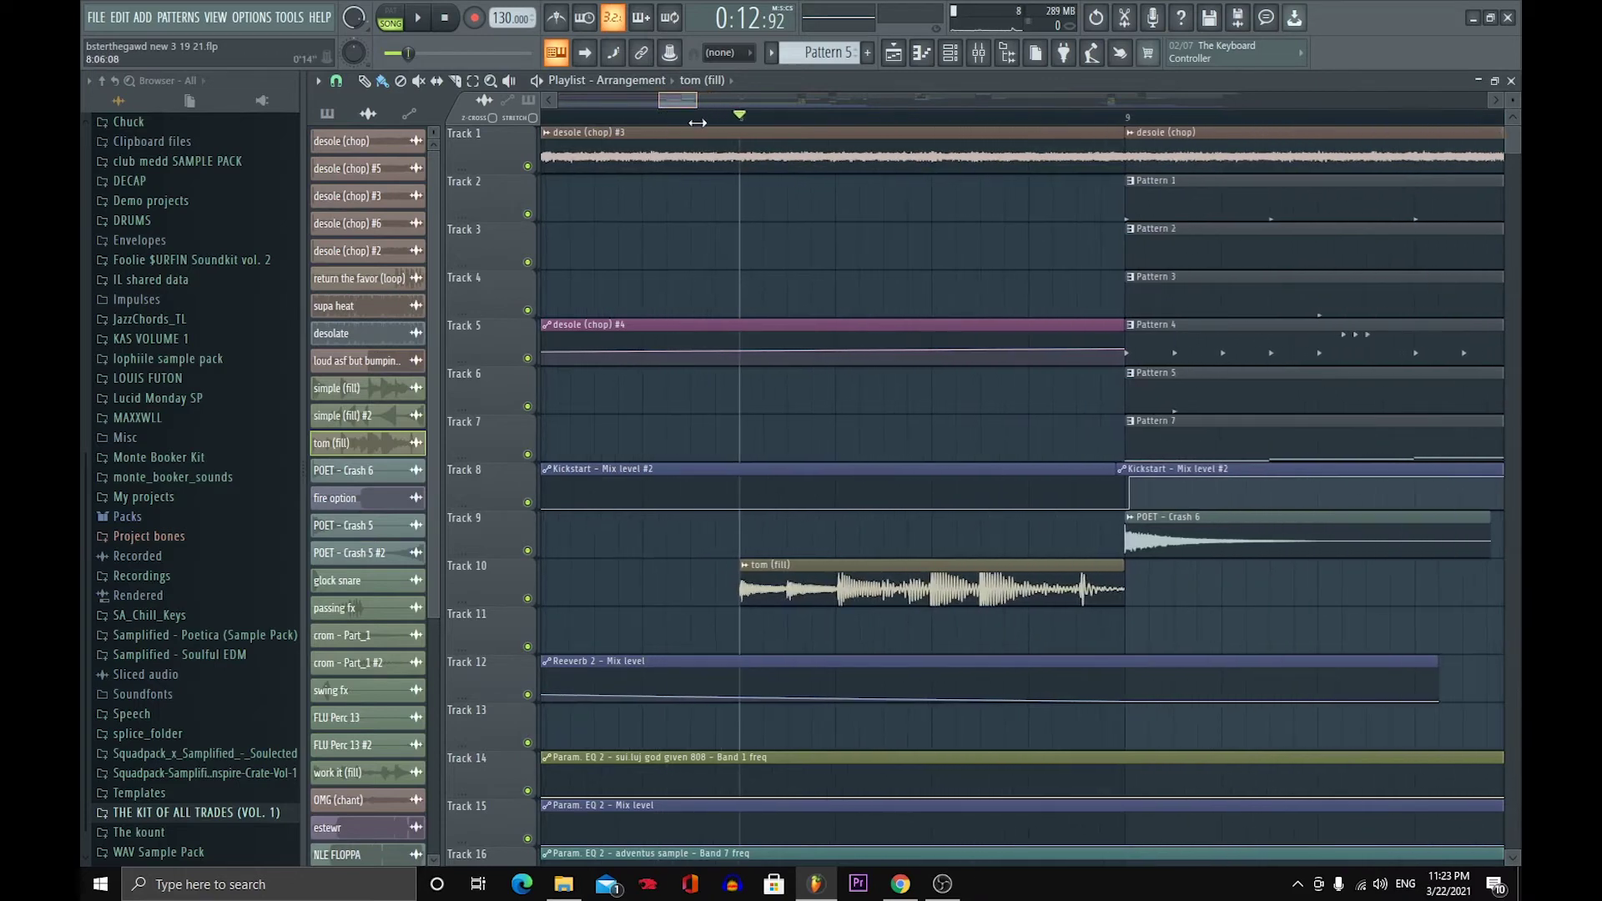
double_click(899, 594)
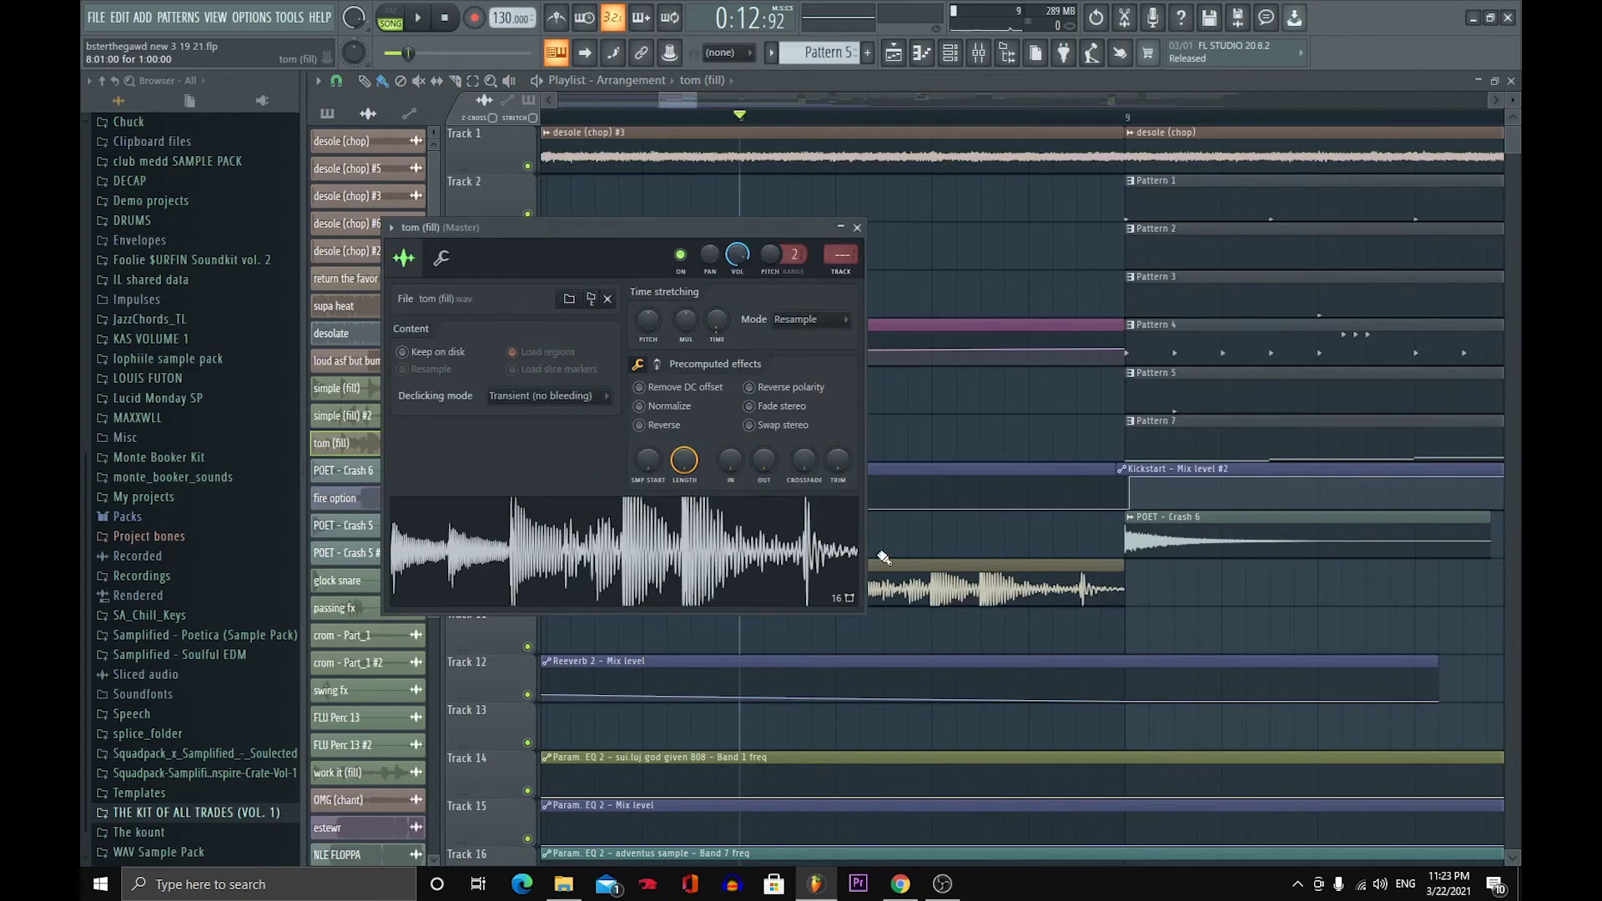
click(857, 227)
- Play the POET - Crash 6 clip at bar 9 with Track 9 soloed, and restore all tracks
mouse_move(693, 103)
mouse_down()
mouse_move(723, 102)
mouse_move(714, 113)
mouse_up()
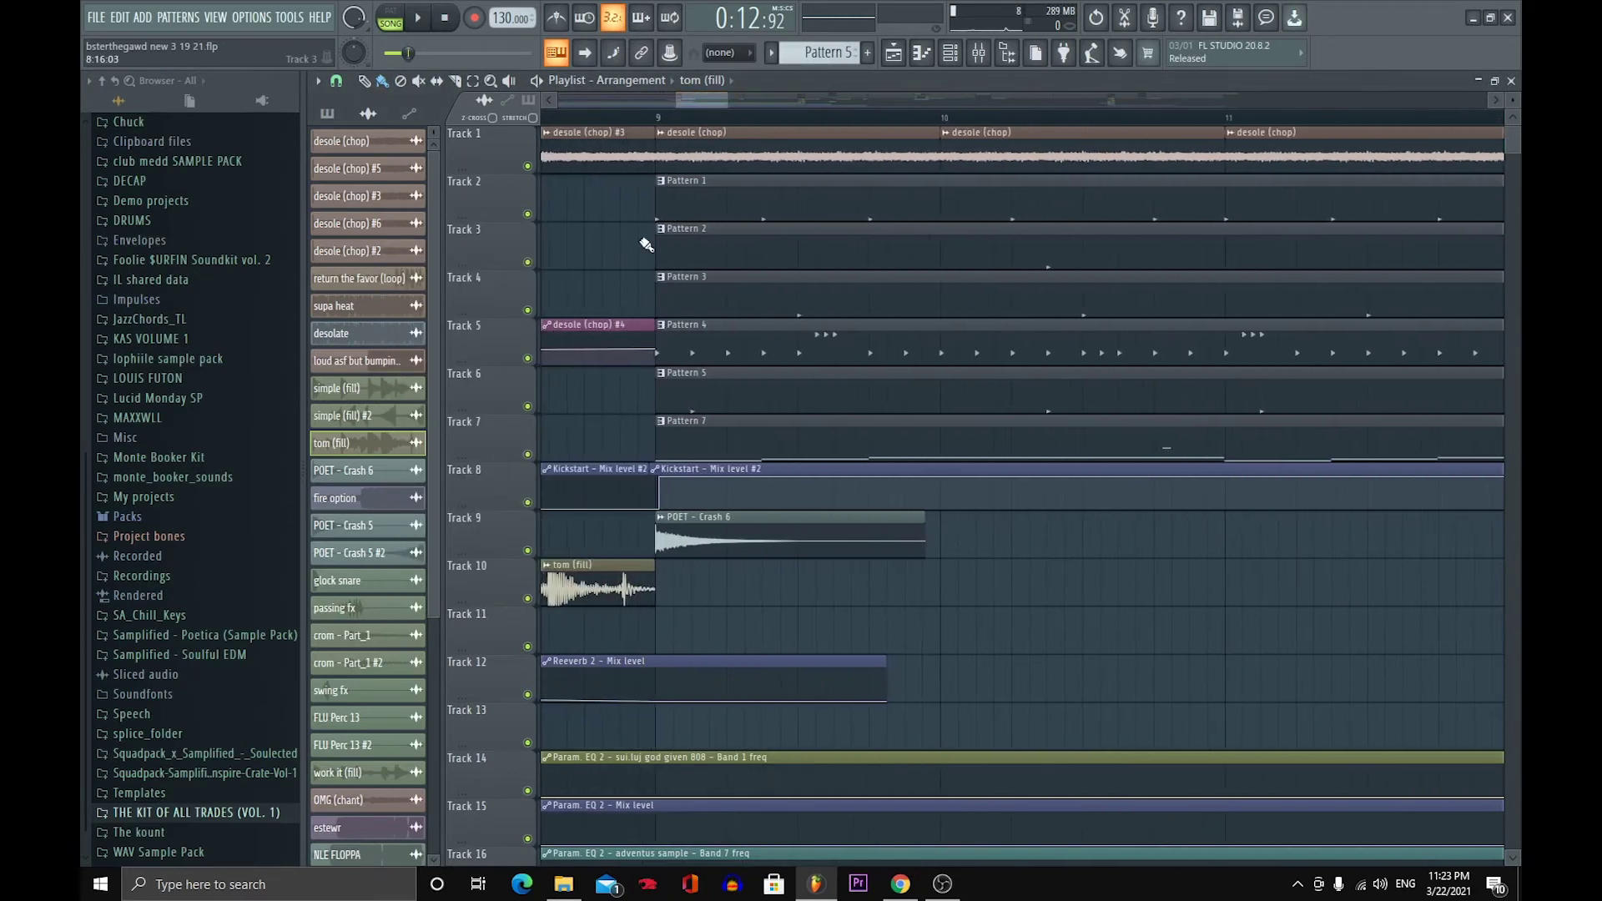
click(657, 120)
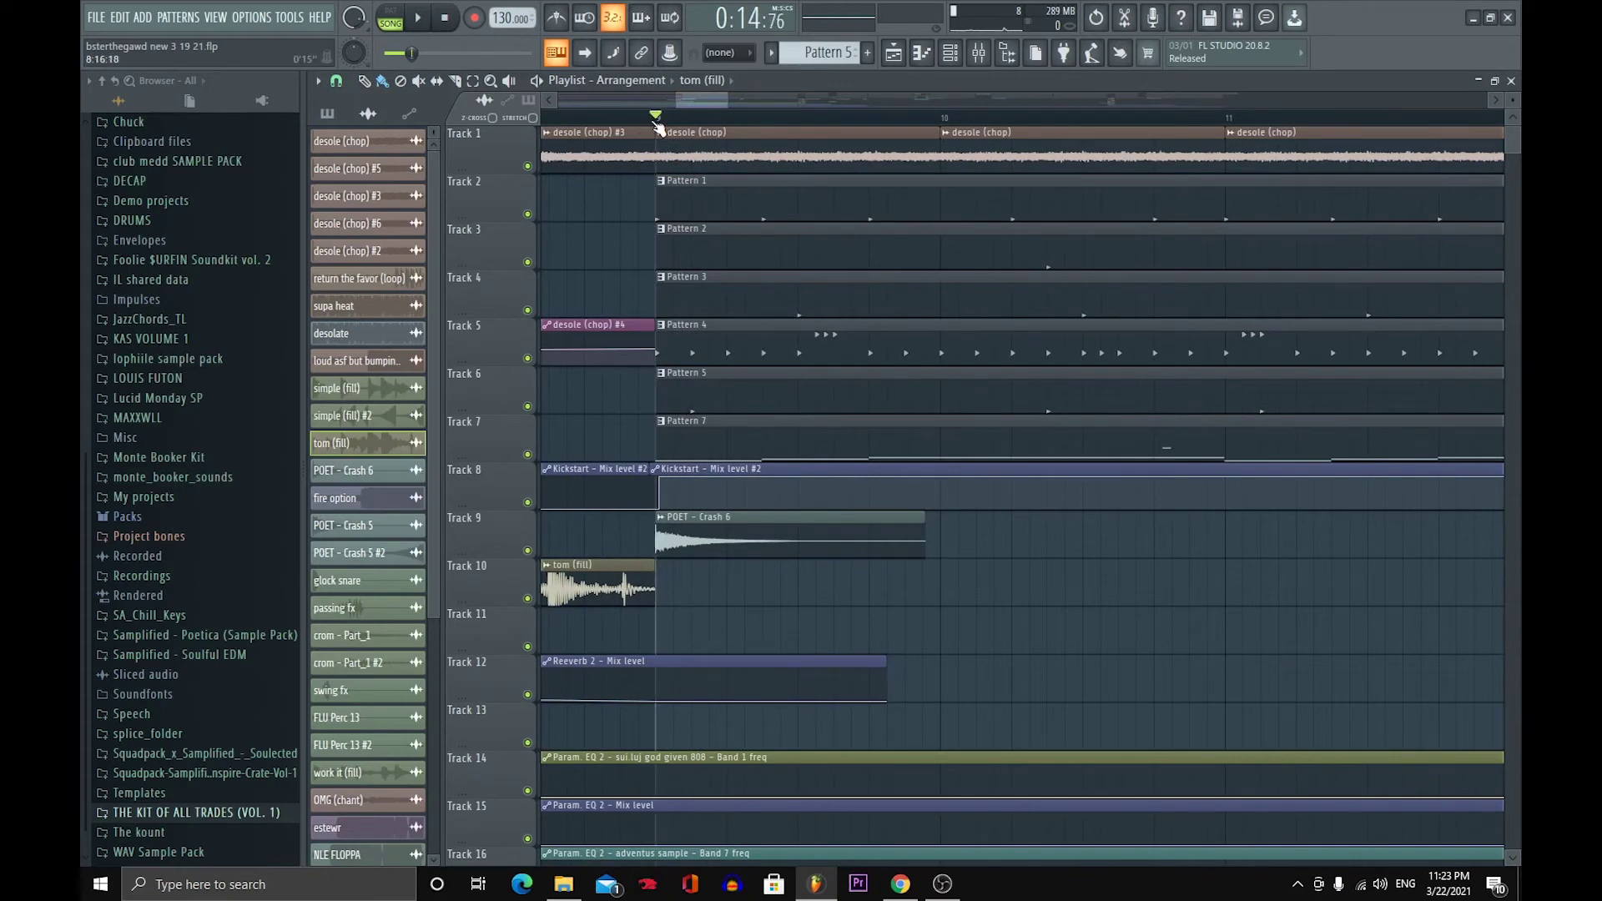
right_click(527, 551)
key(space)
key(space)
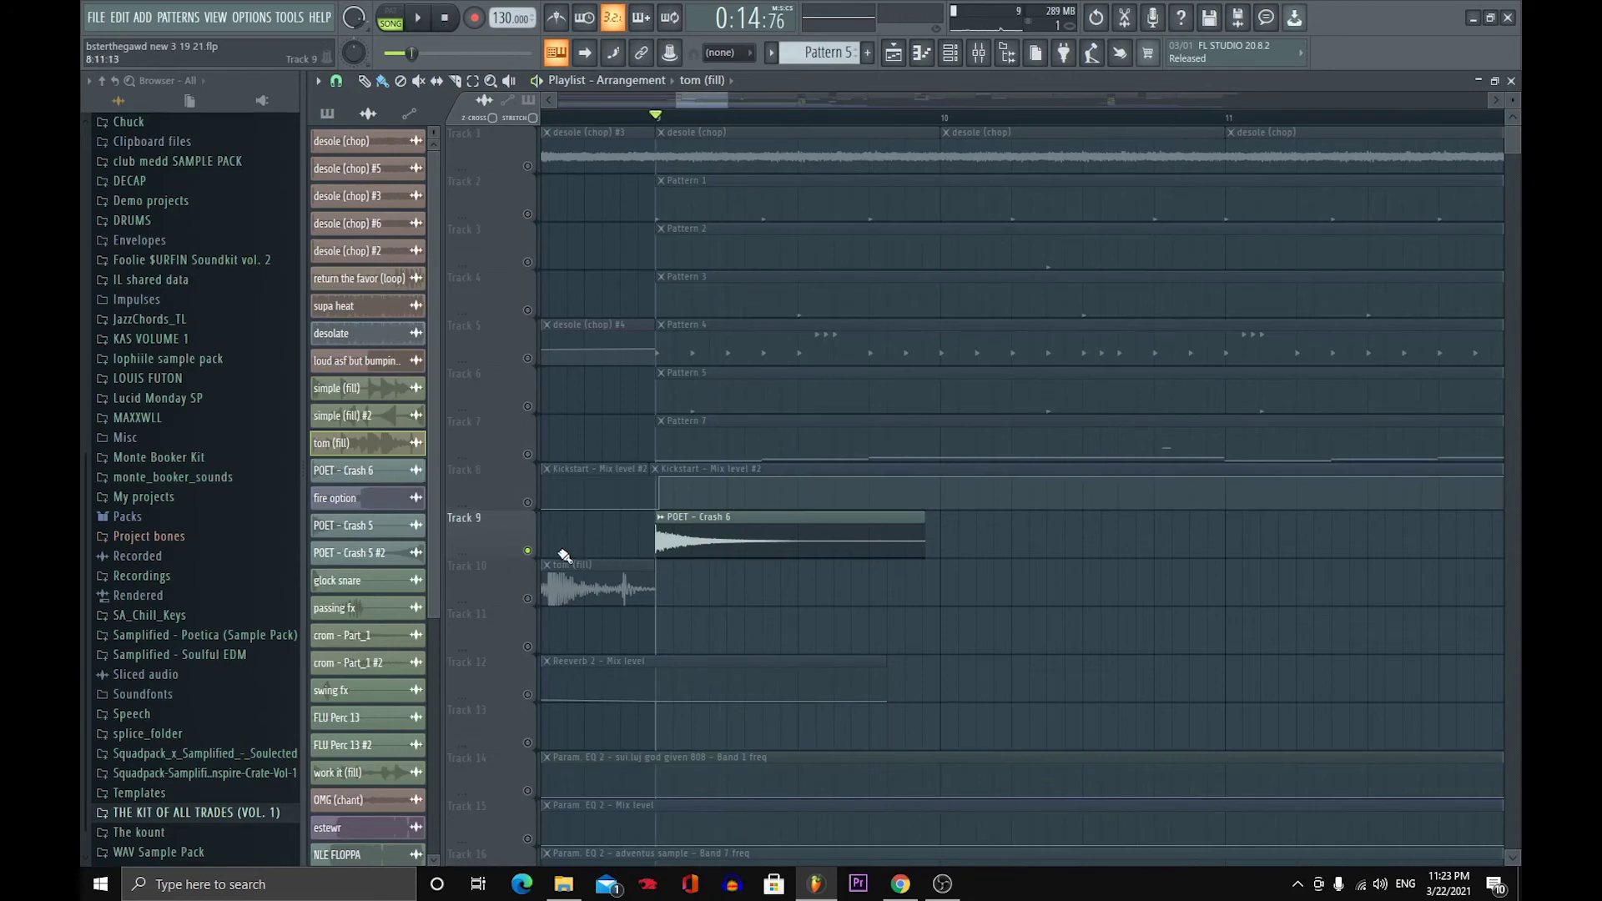
right_click(527, 551)
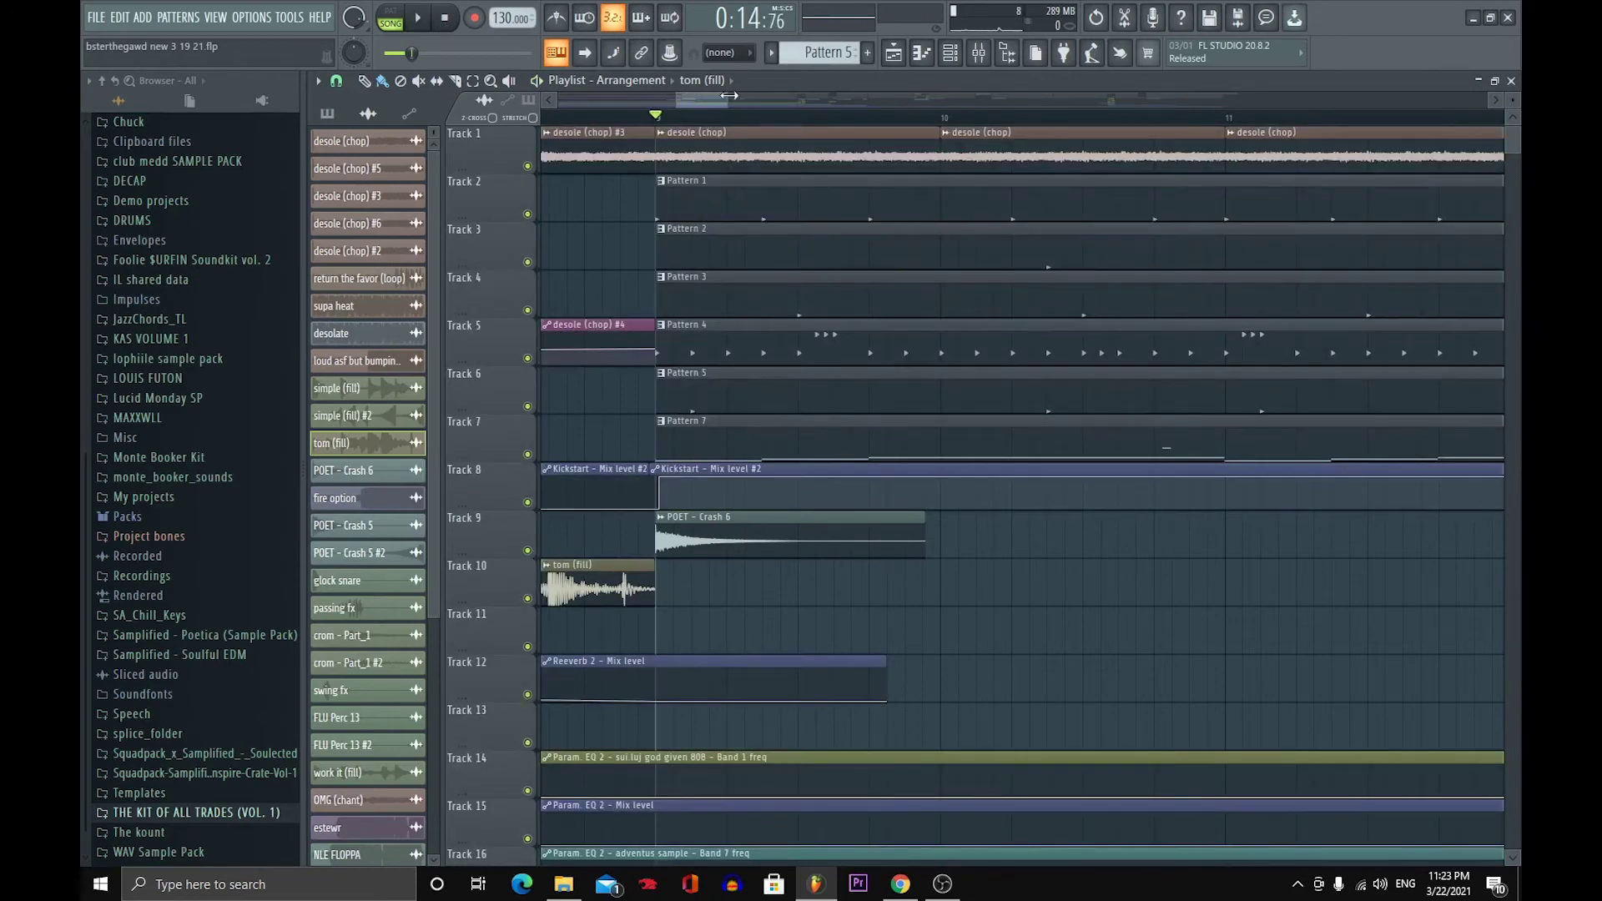
- Place the playhead at the start of the callahan panning clip before bar 13 and select Pattern 7
drag(729, 96, 804, 129)
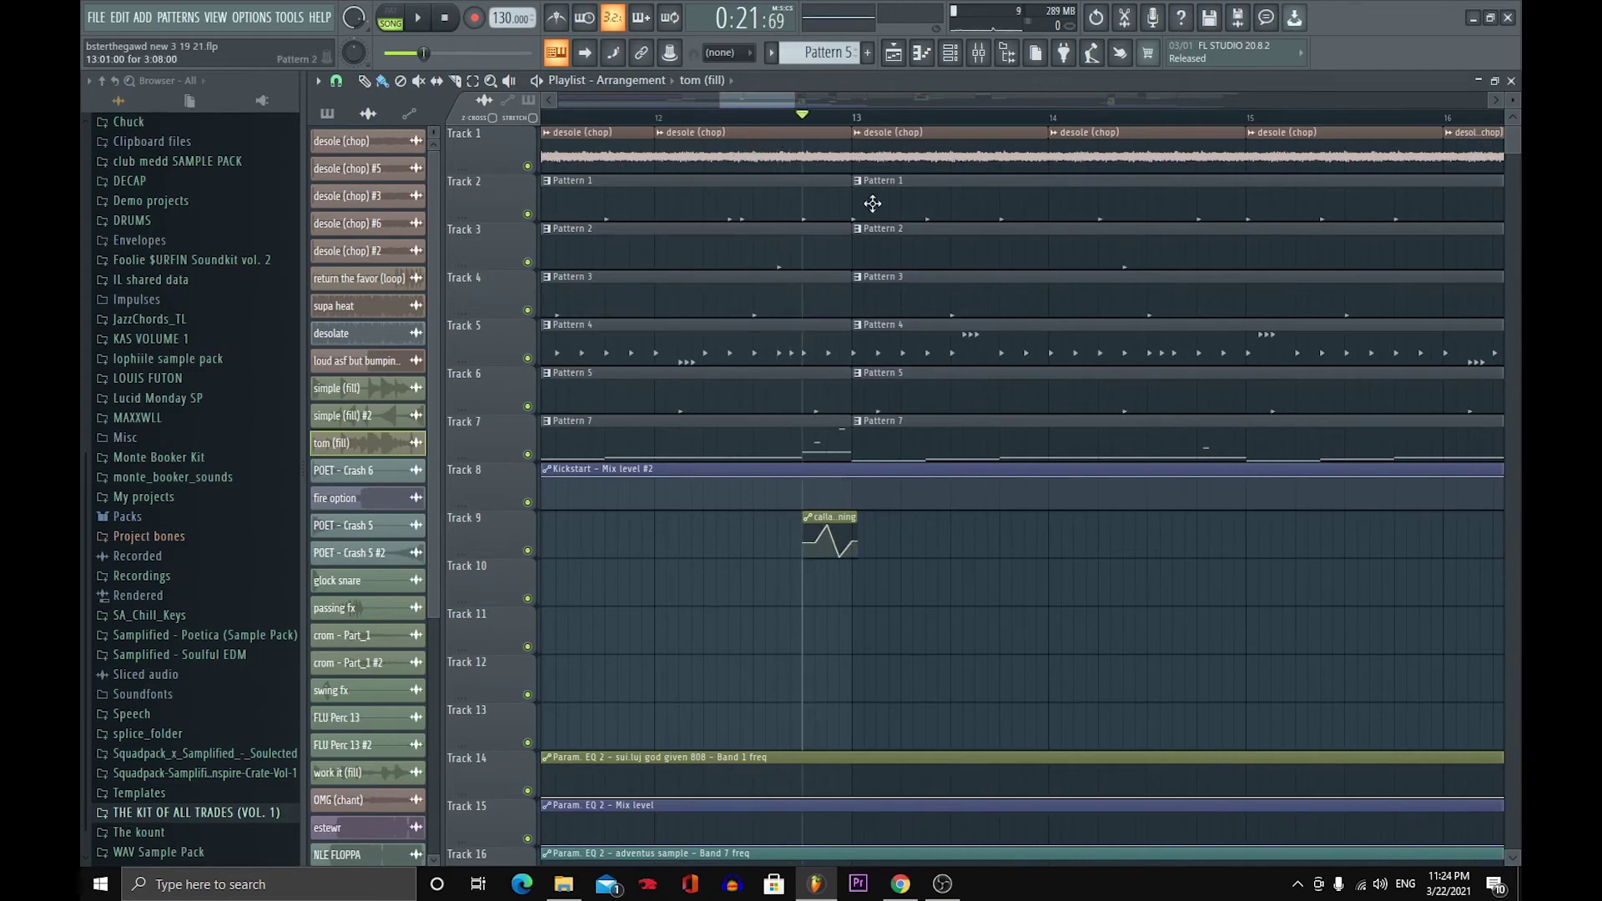
drag(795, 105, 769, 106)
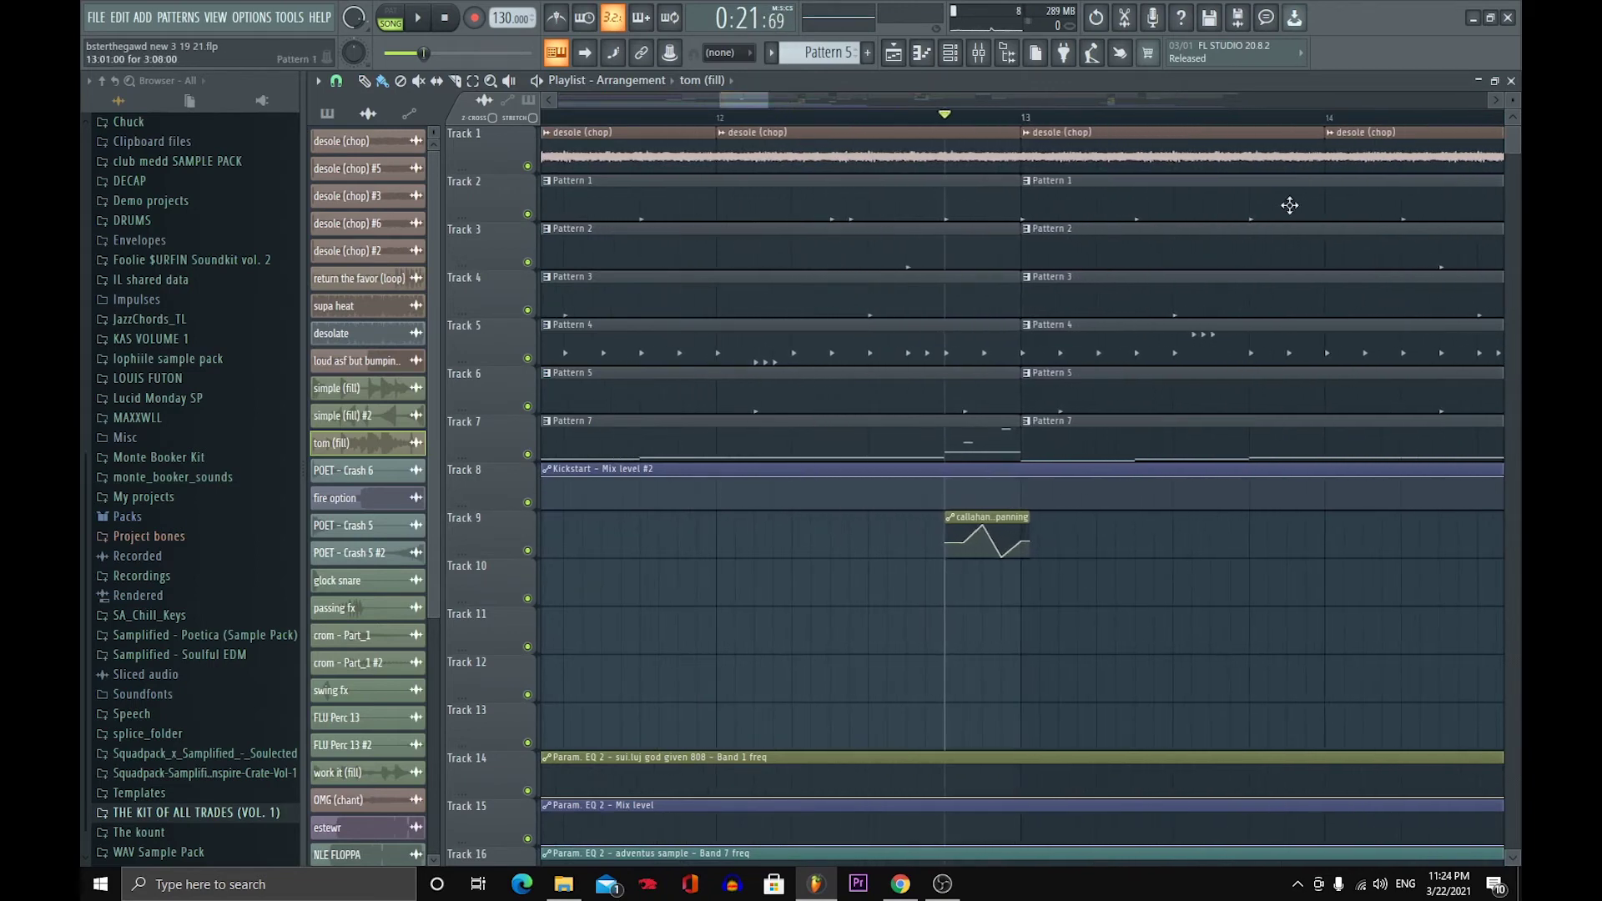
click(1511, 81)
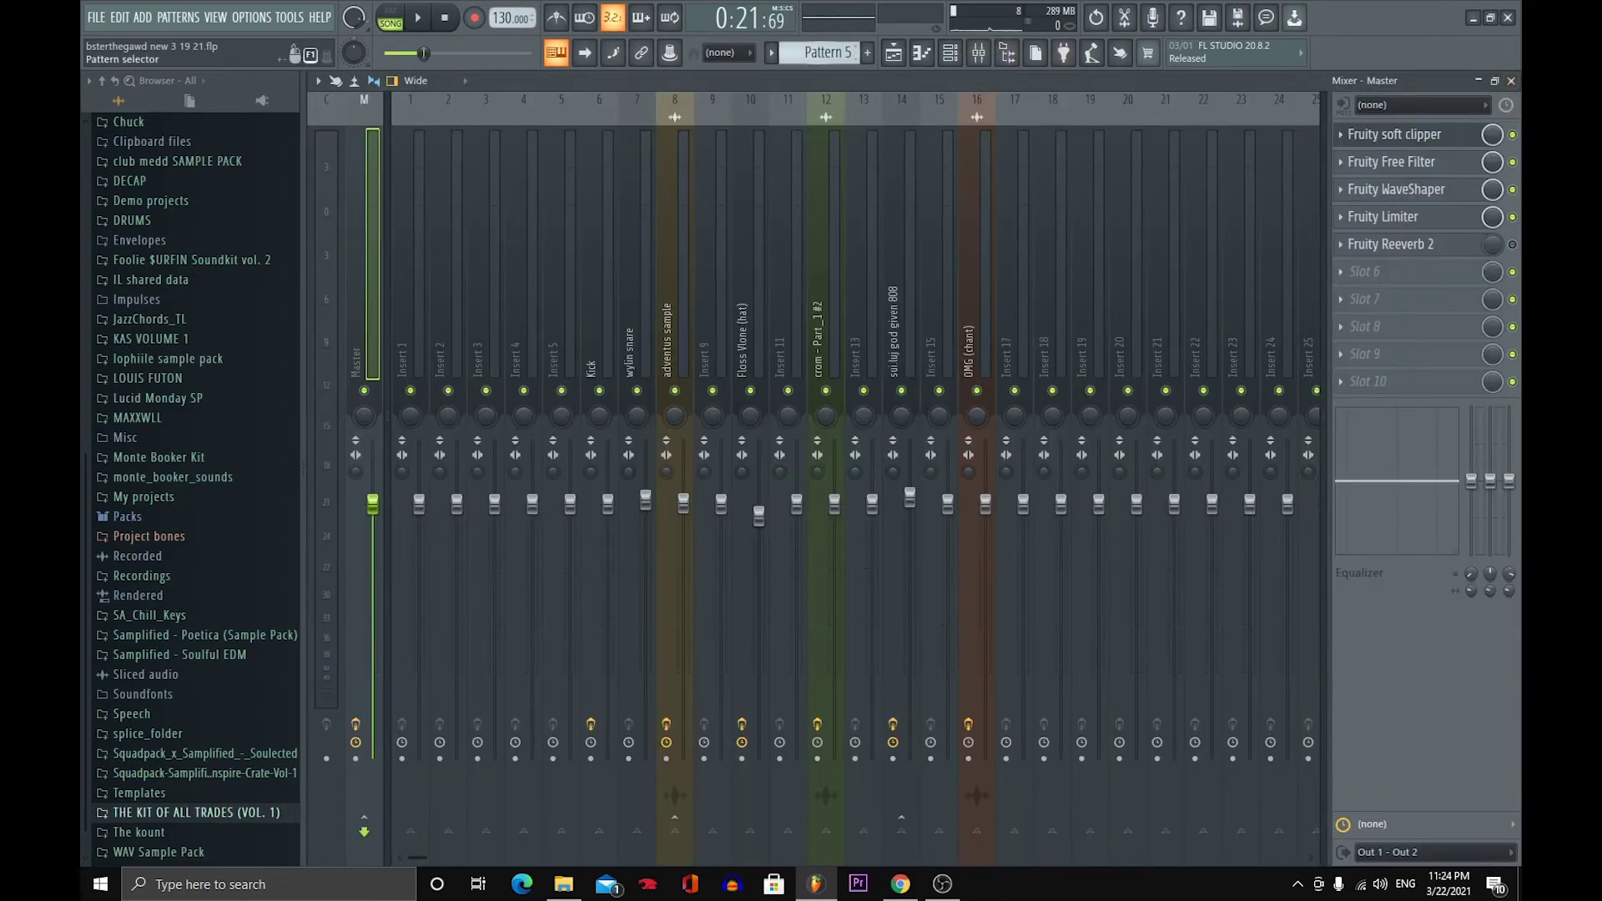
scroll(822, 53, down, 2)
click(1512, 81)
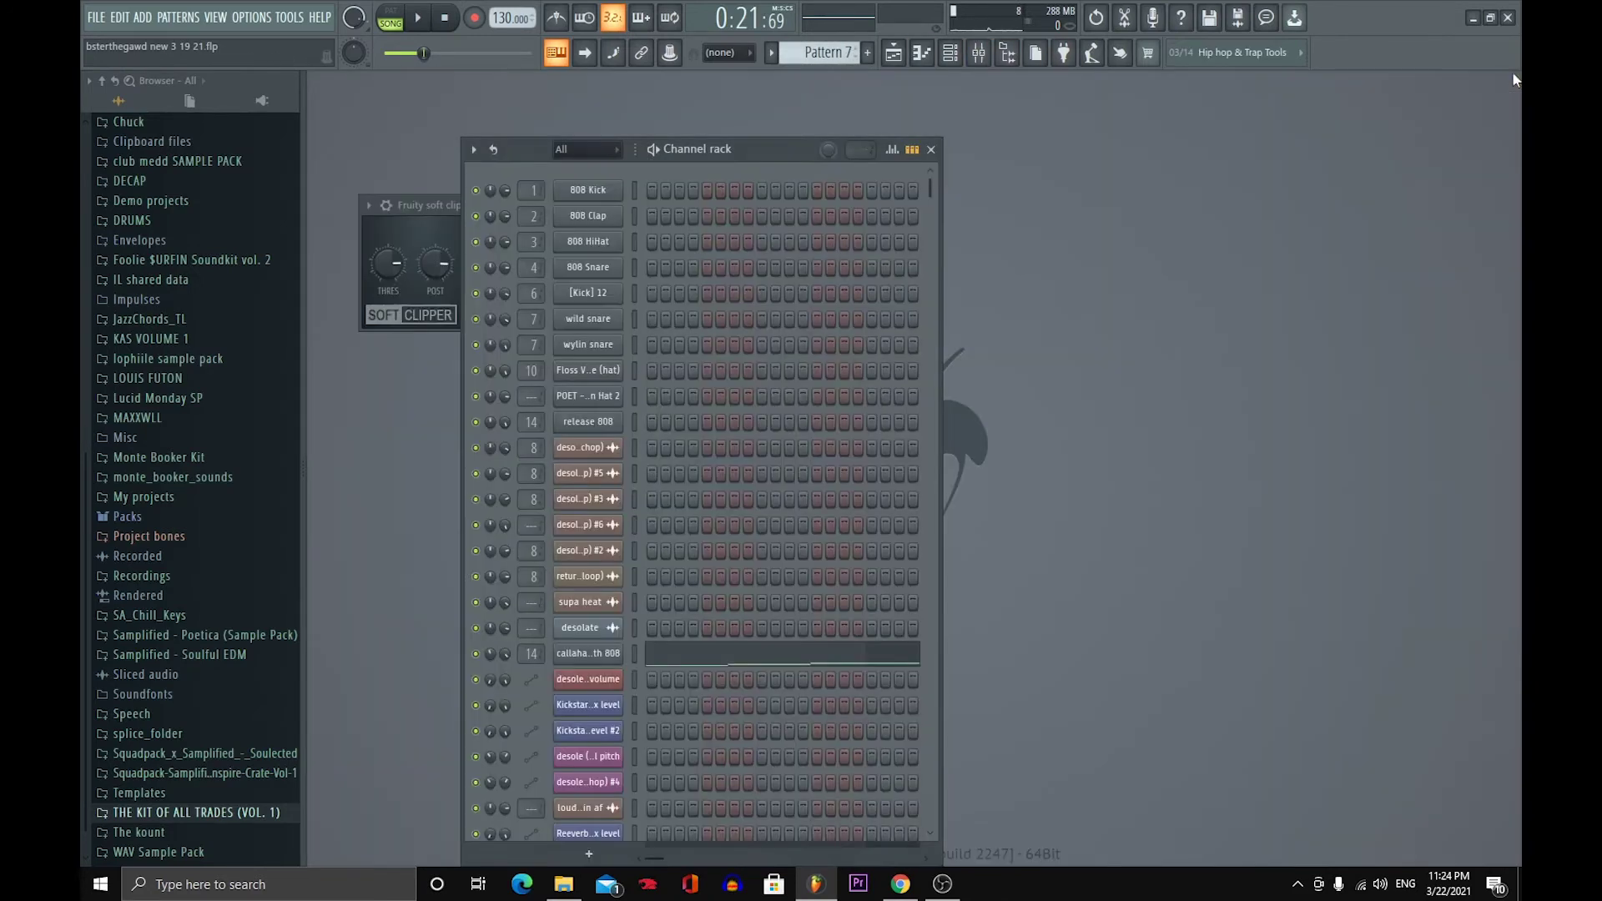
- Show the automation clip option for the callahan death 808 channel's panning, and return to the playlist
click(588, 654)
right_click(641, 185)
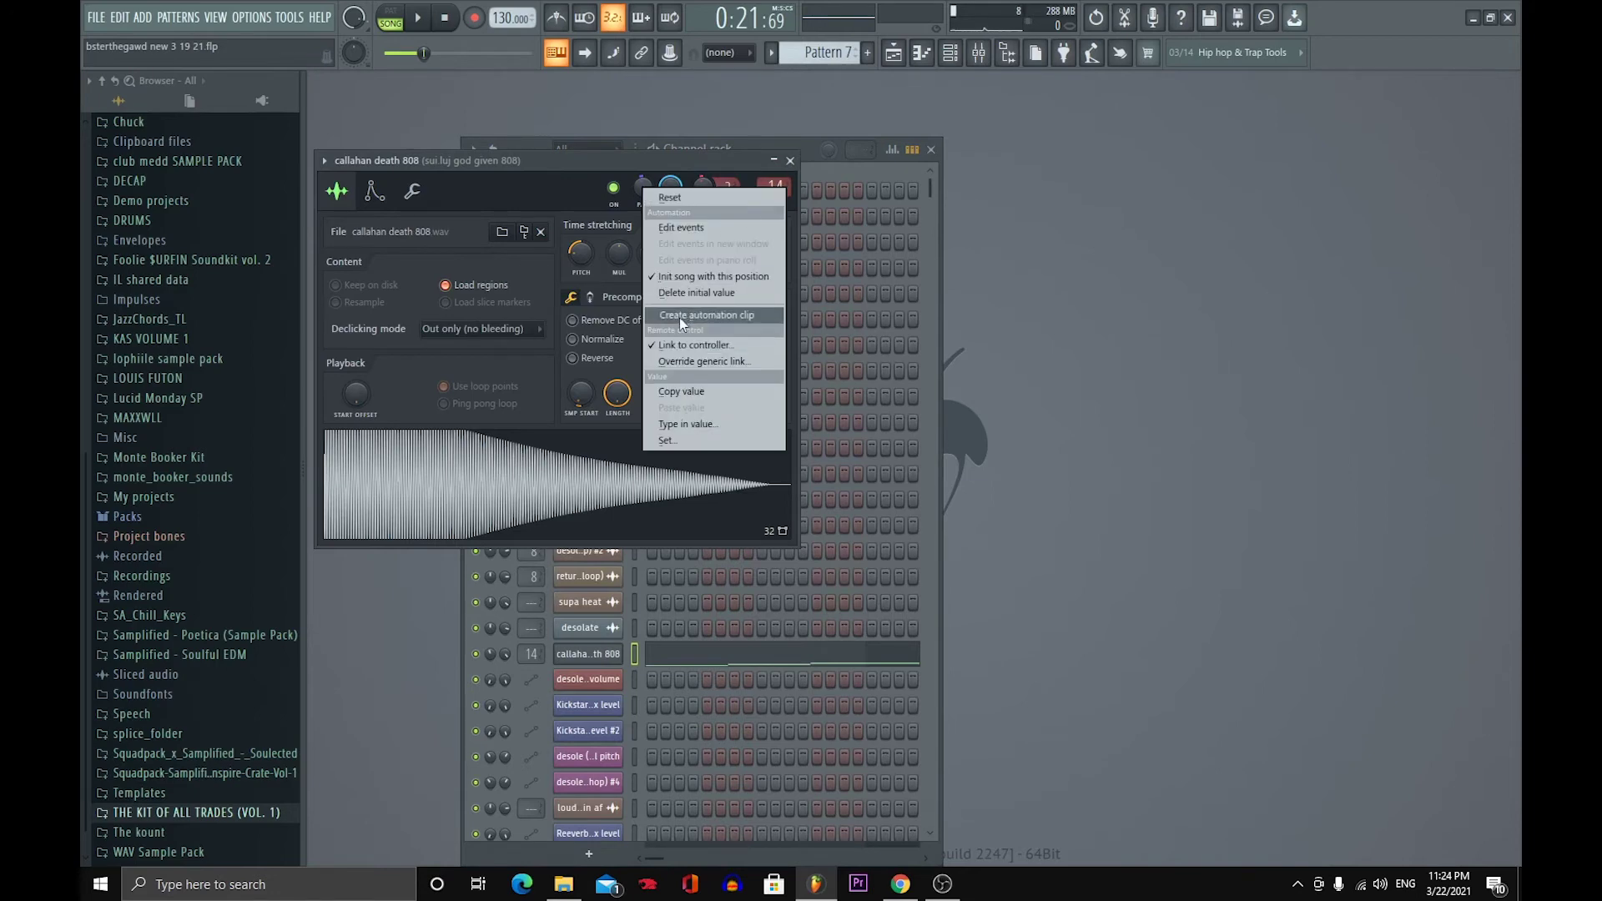
click(791, 162)
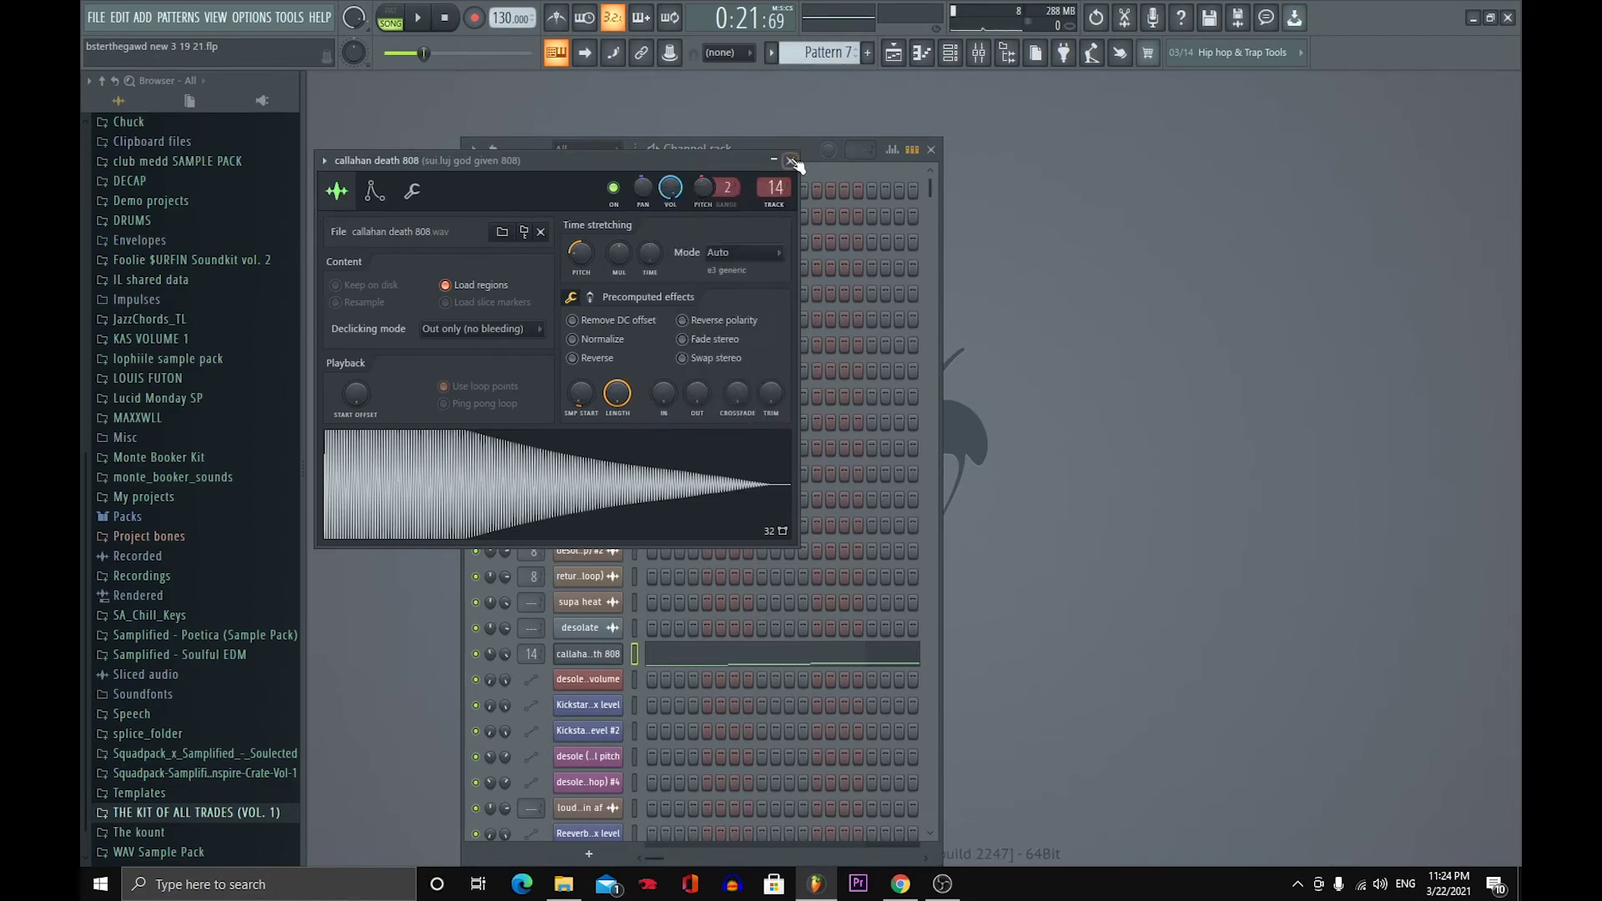
click(791, 161)
click(894, 55)
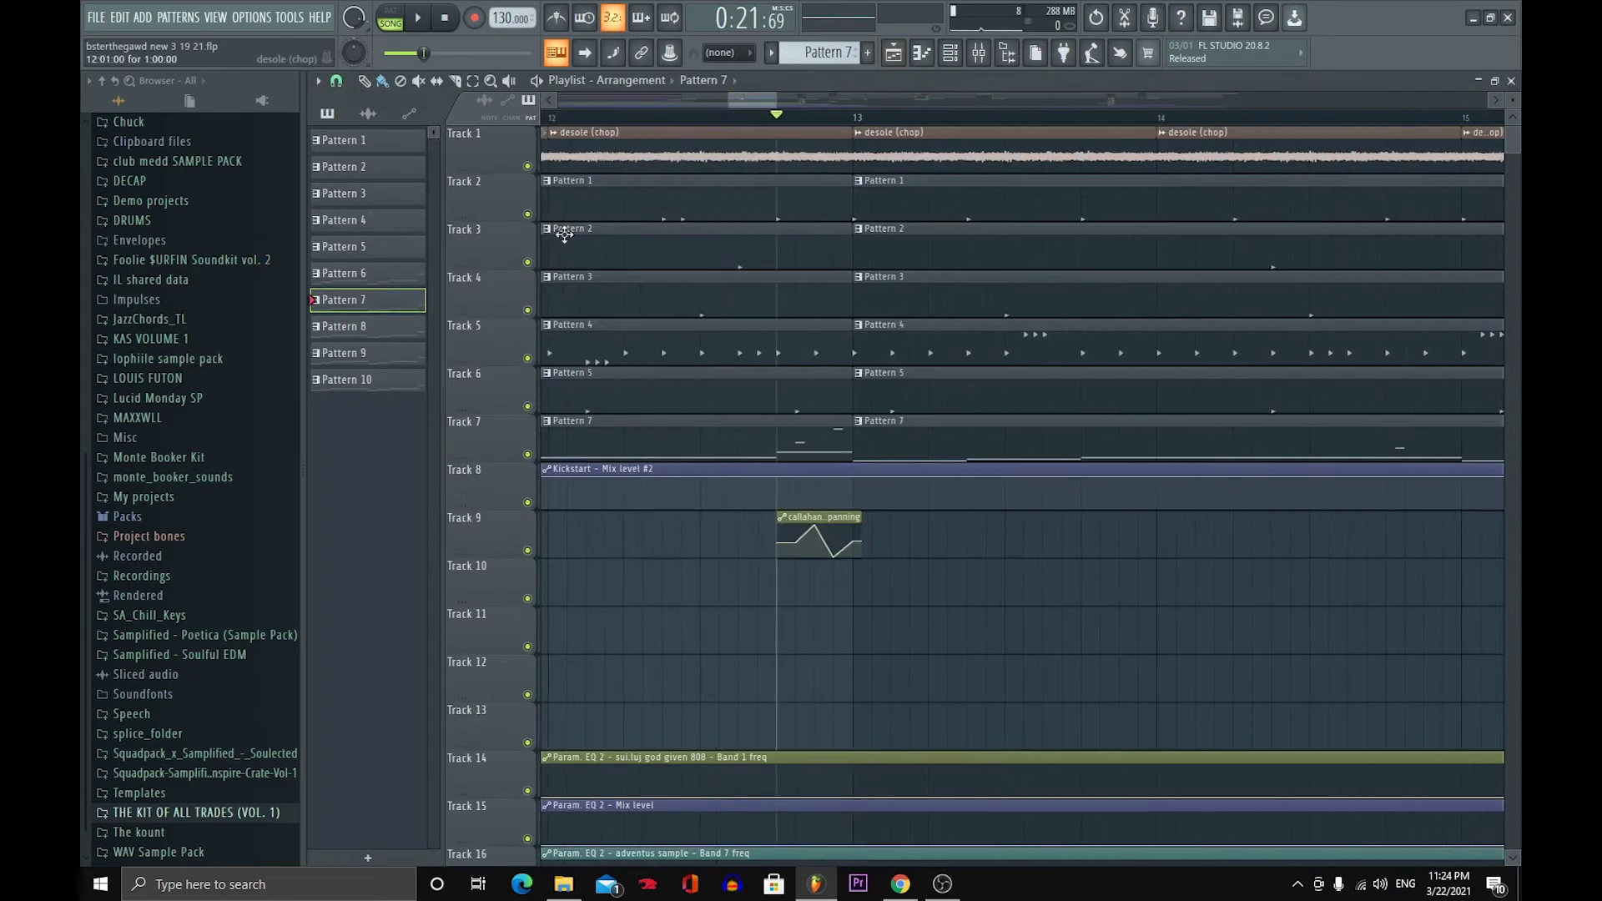
- Shorten the clips on Tracks 1 to 6 to one beat before bar 13, play the gap, and extend them back to bar 13
drag(817, 399, 777, 155)
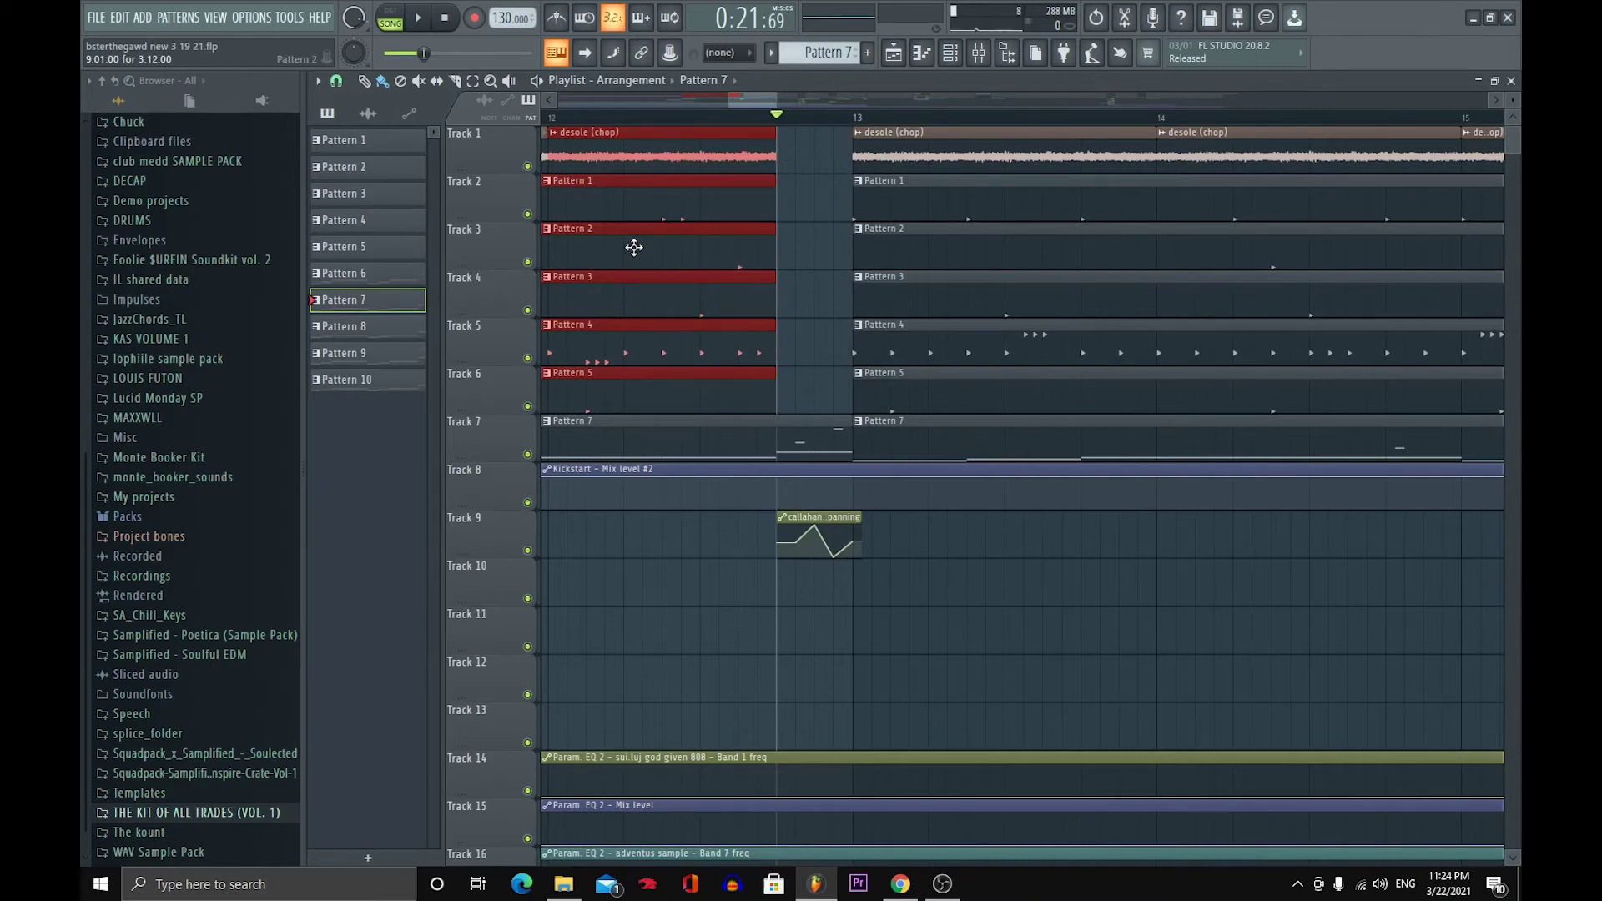
key(space)
key(space)
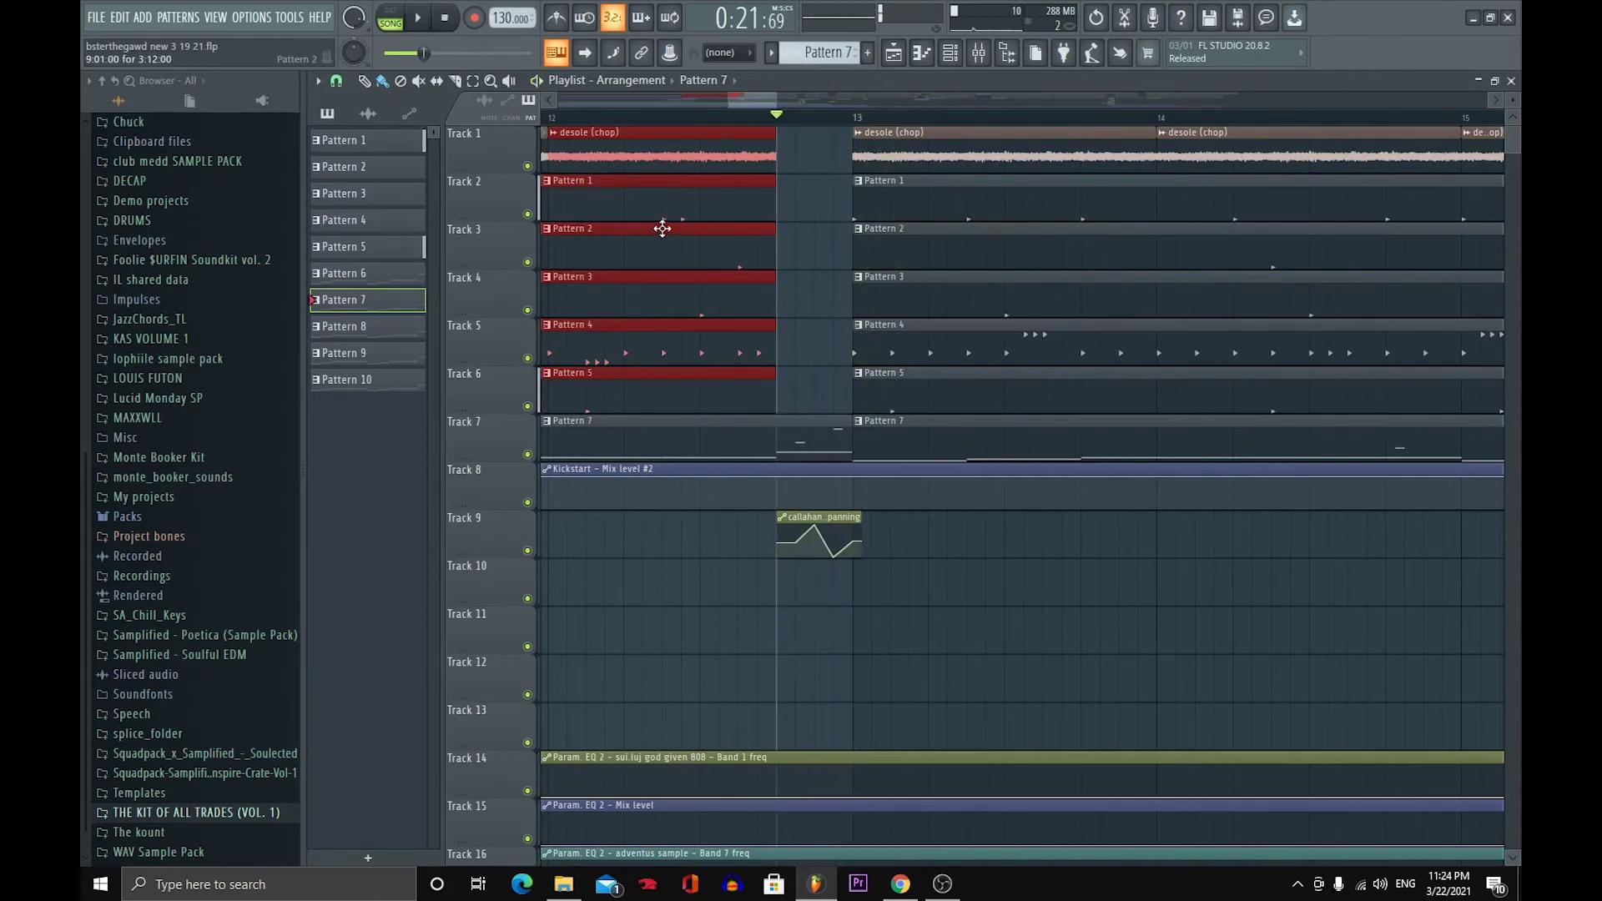
click(417, 17)
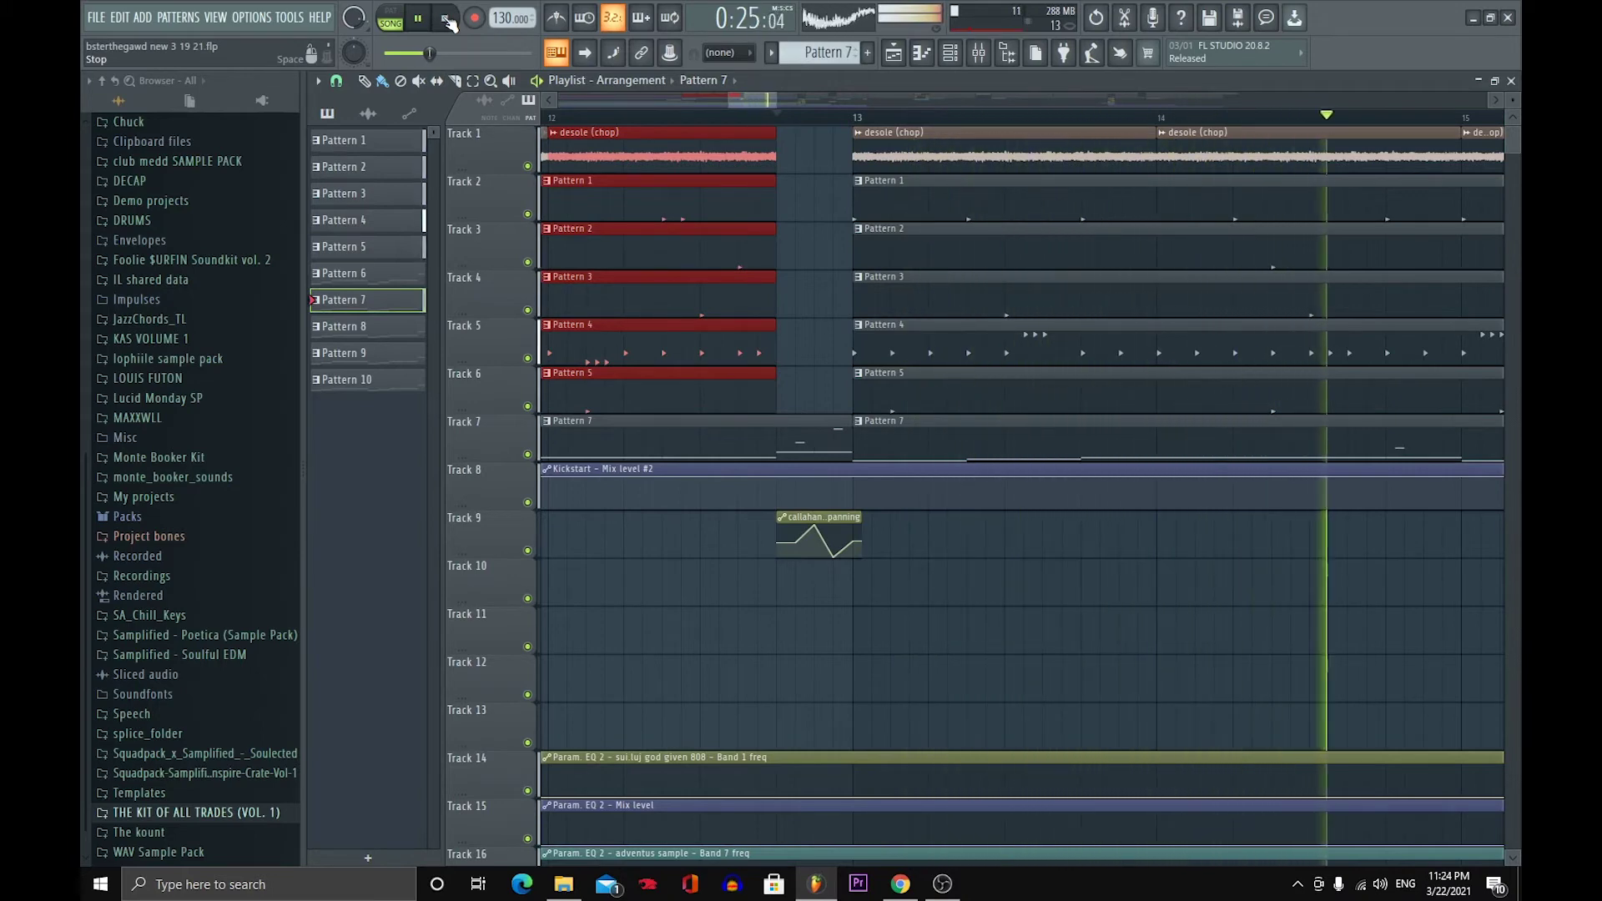
click(448, 23)
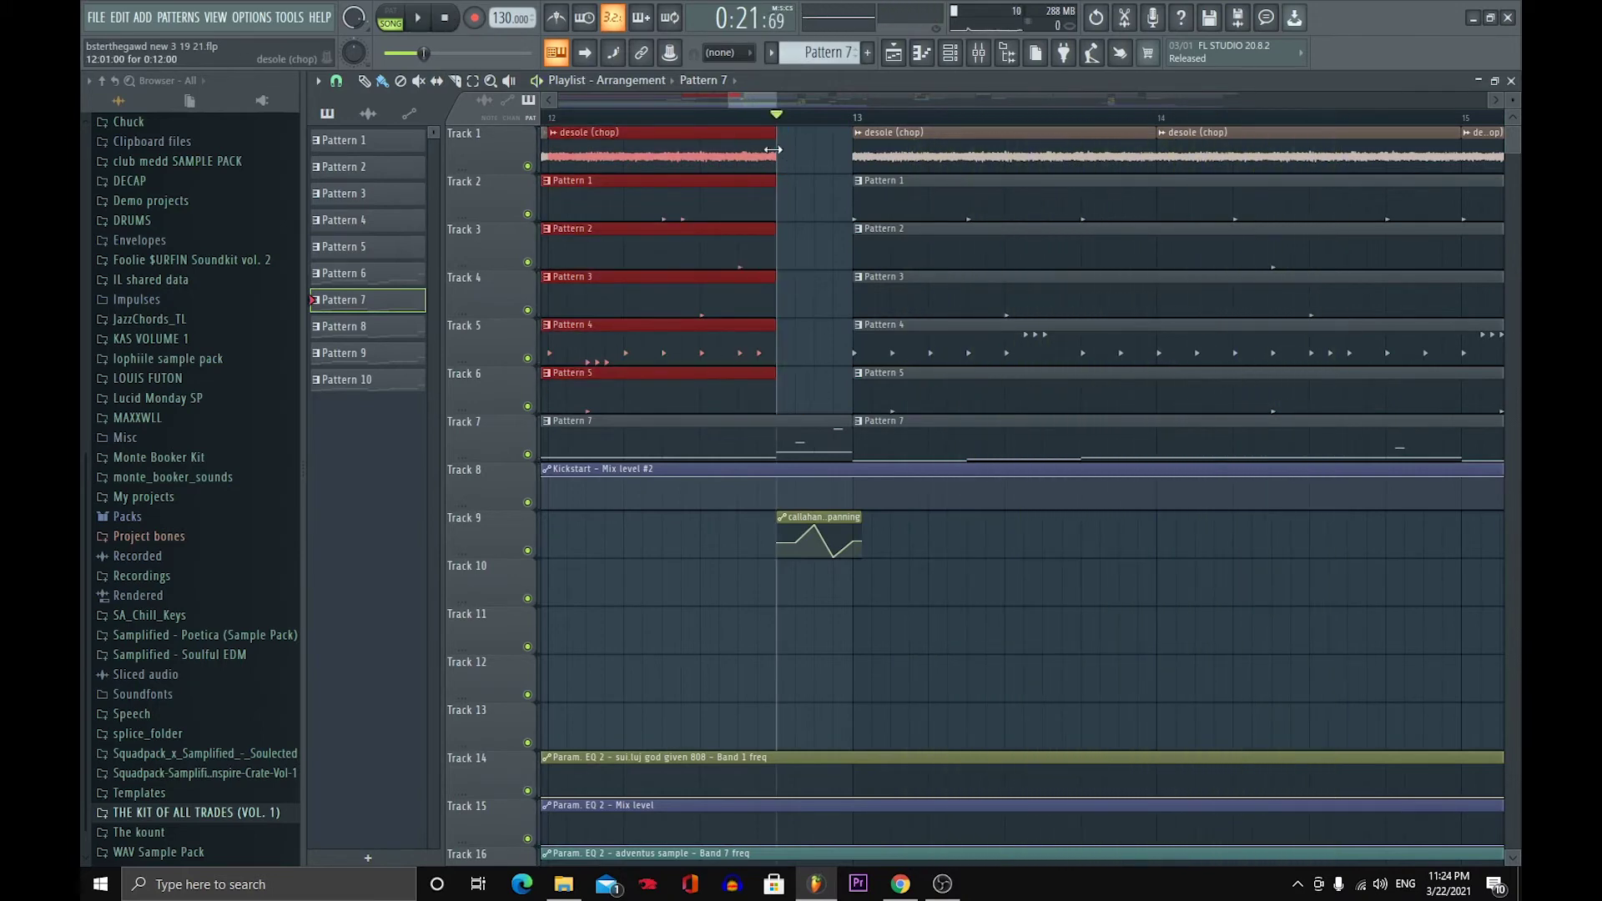
drag(773, 149, 852, 150)
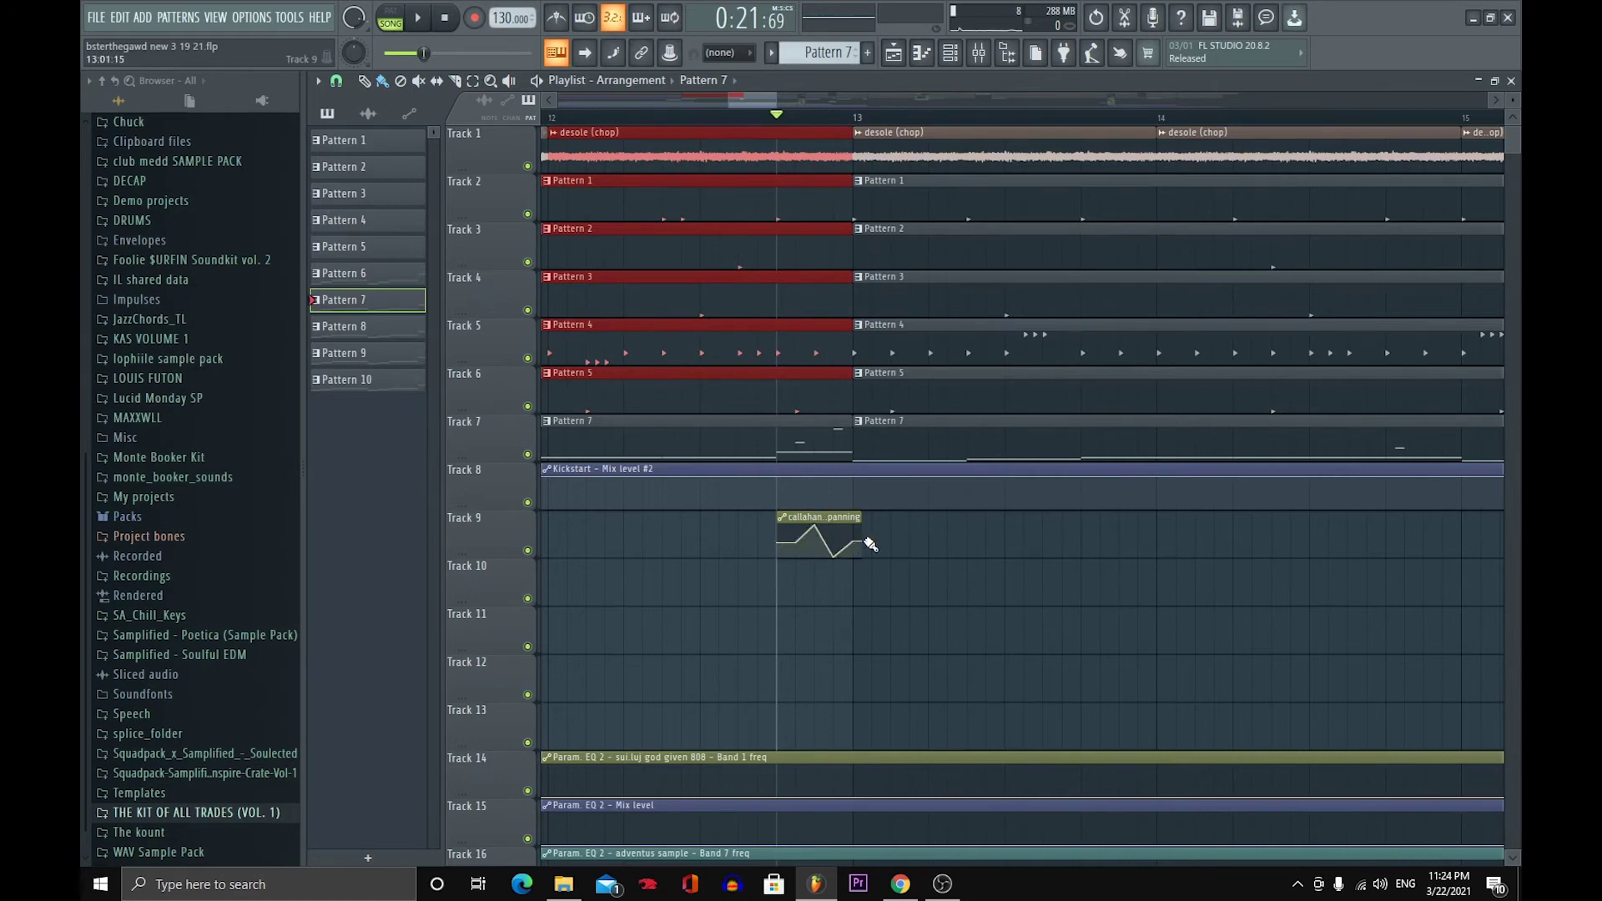
- Place the playhead at the start of the break in the middle of bar 16 and play it into bar 17
scroll(765, 101, right, 2)
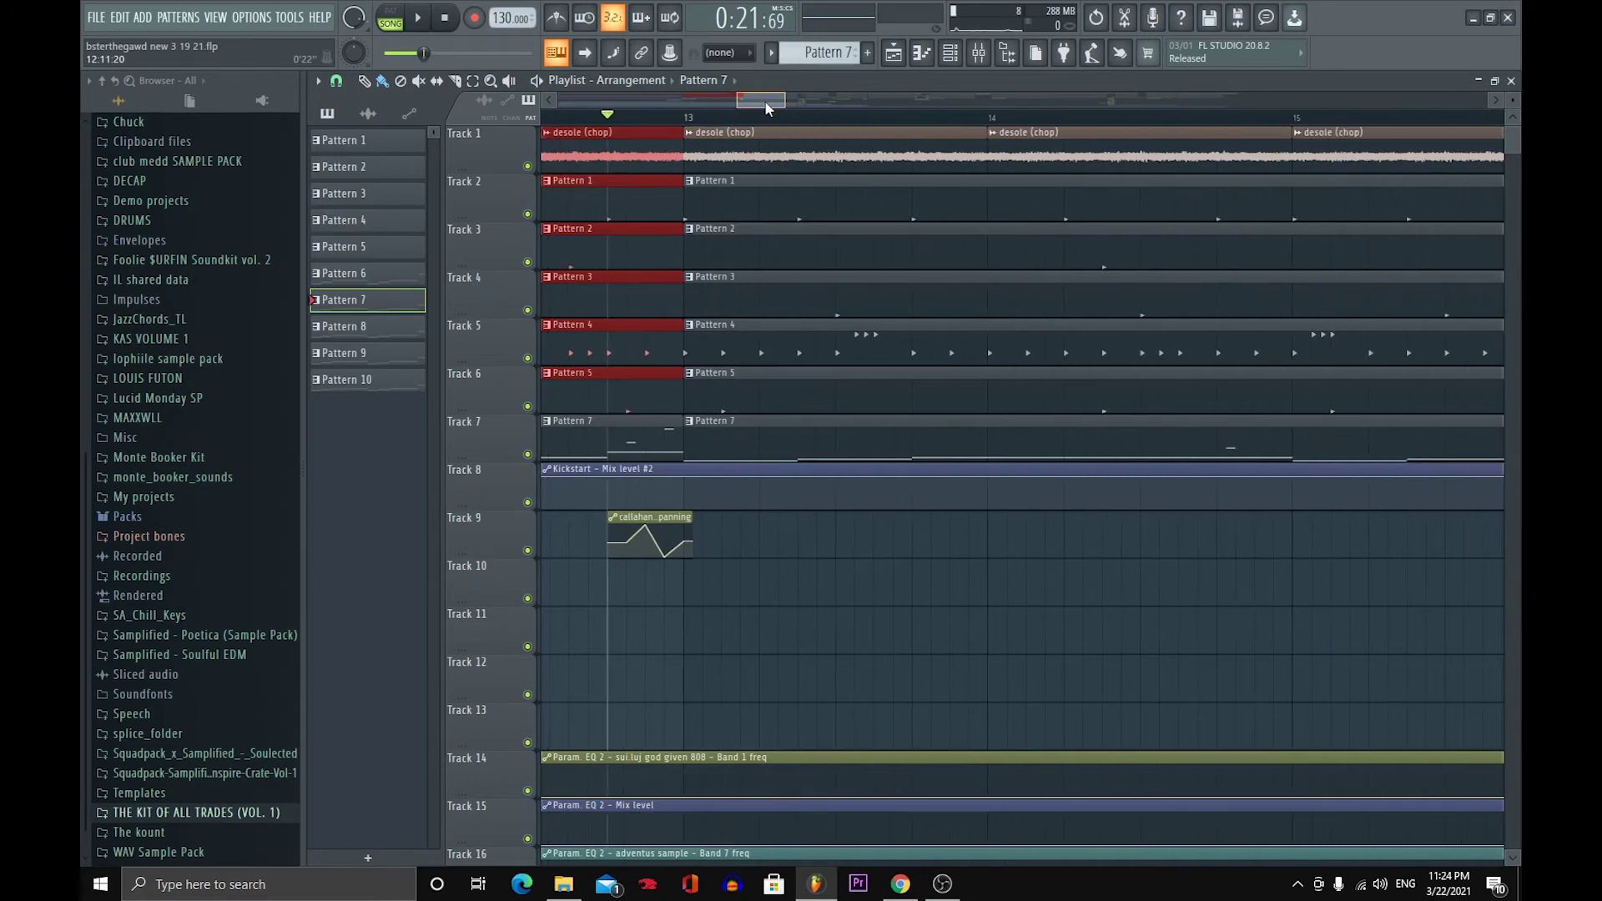
drag(765, 100, 815, 434)
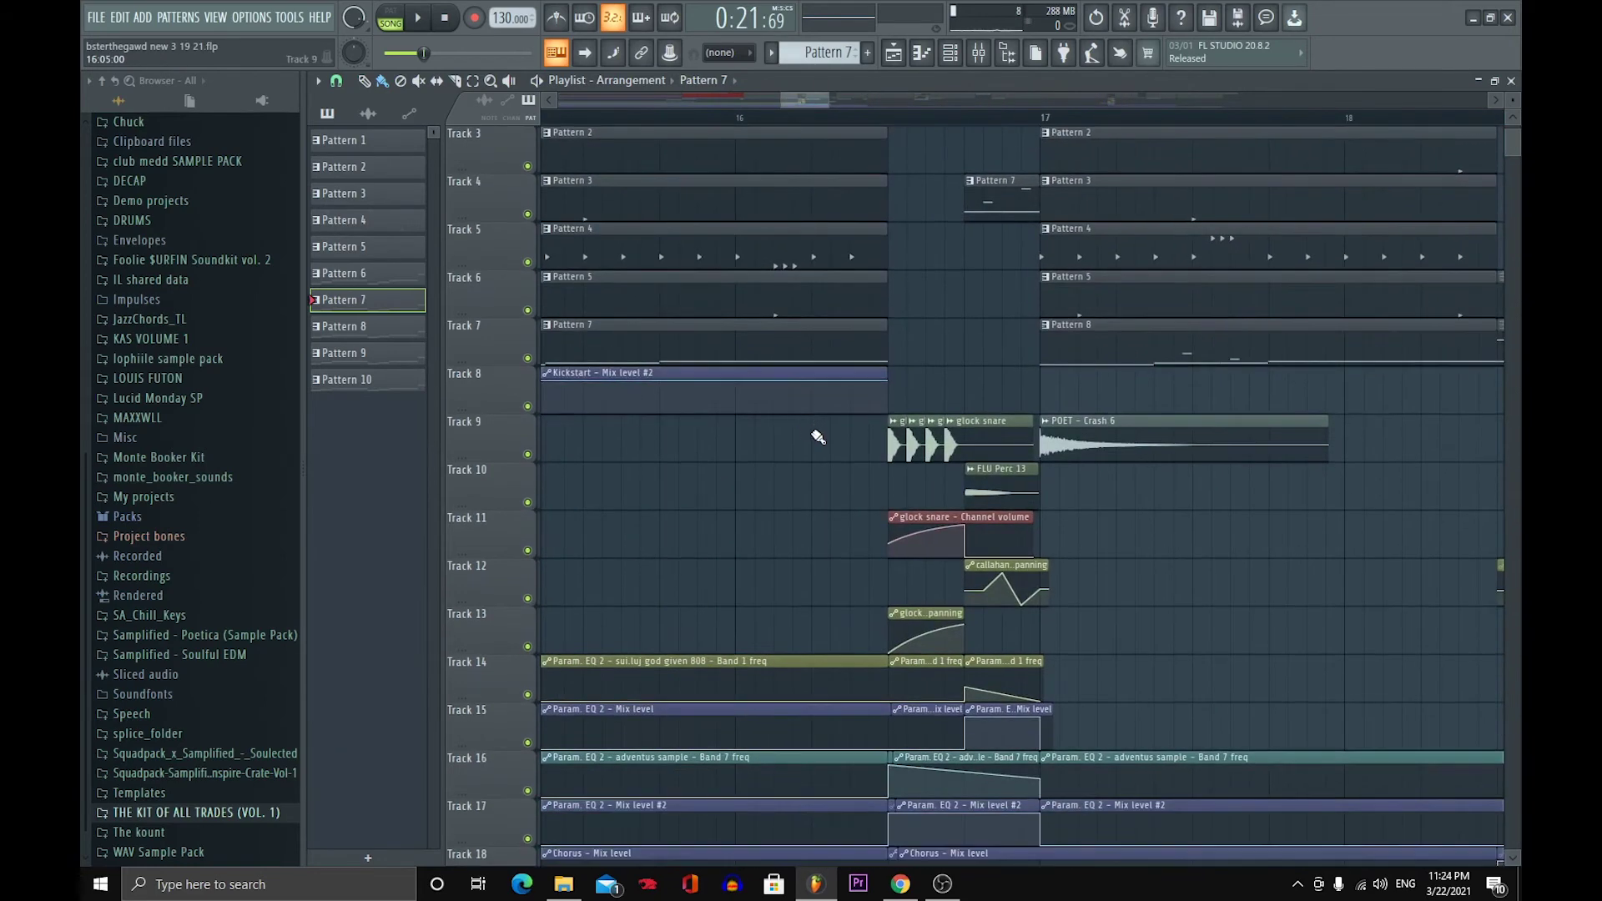
scroll(818, 437, down, 3)
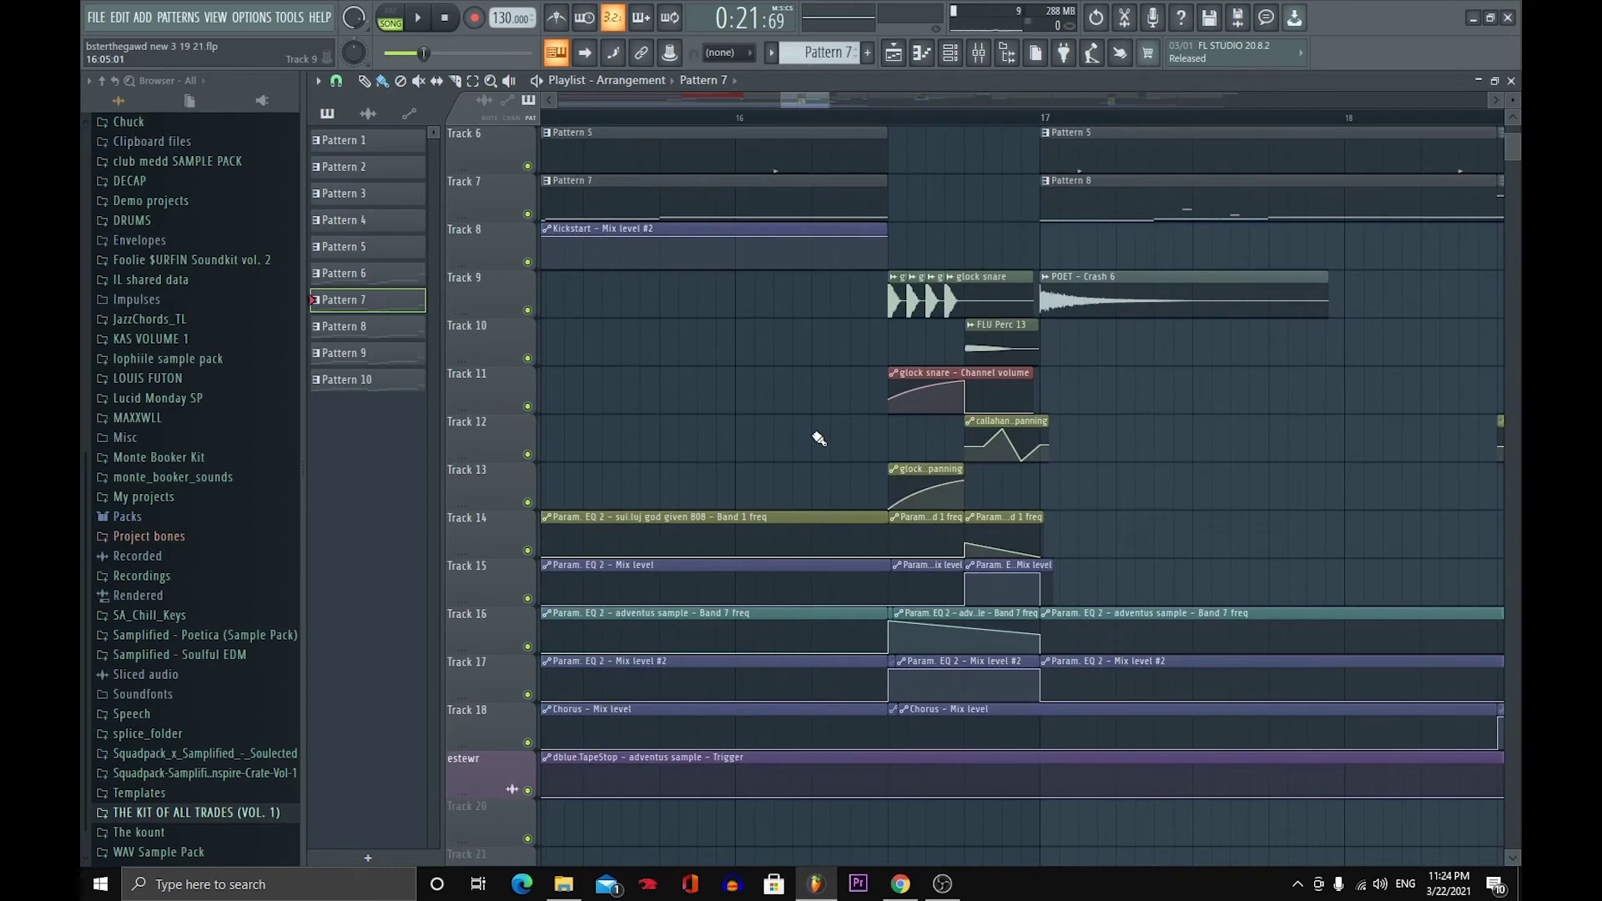
scroll(813, 434, up, 5)
drag(910, 117, 901, 129)
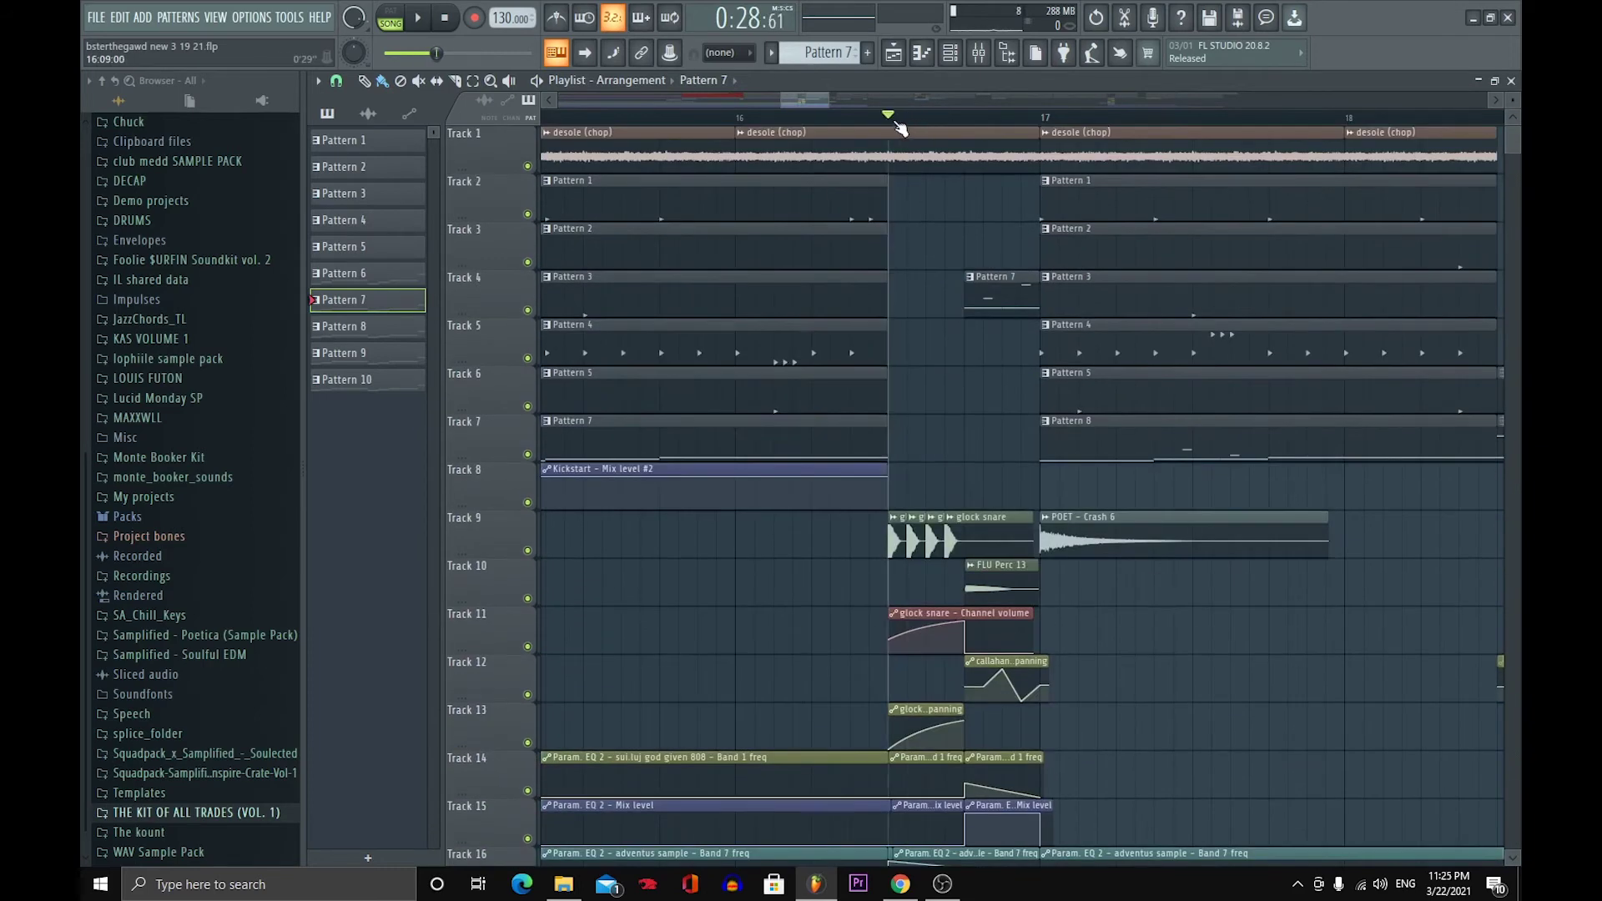
scroll(930, 287, down, 3)
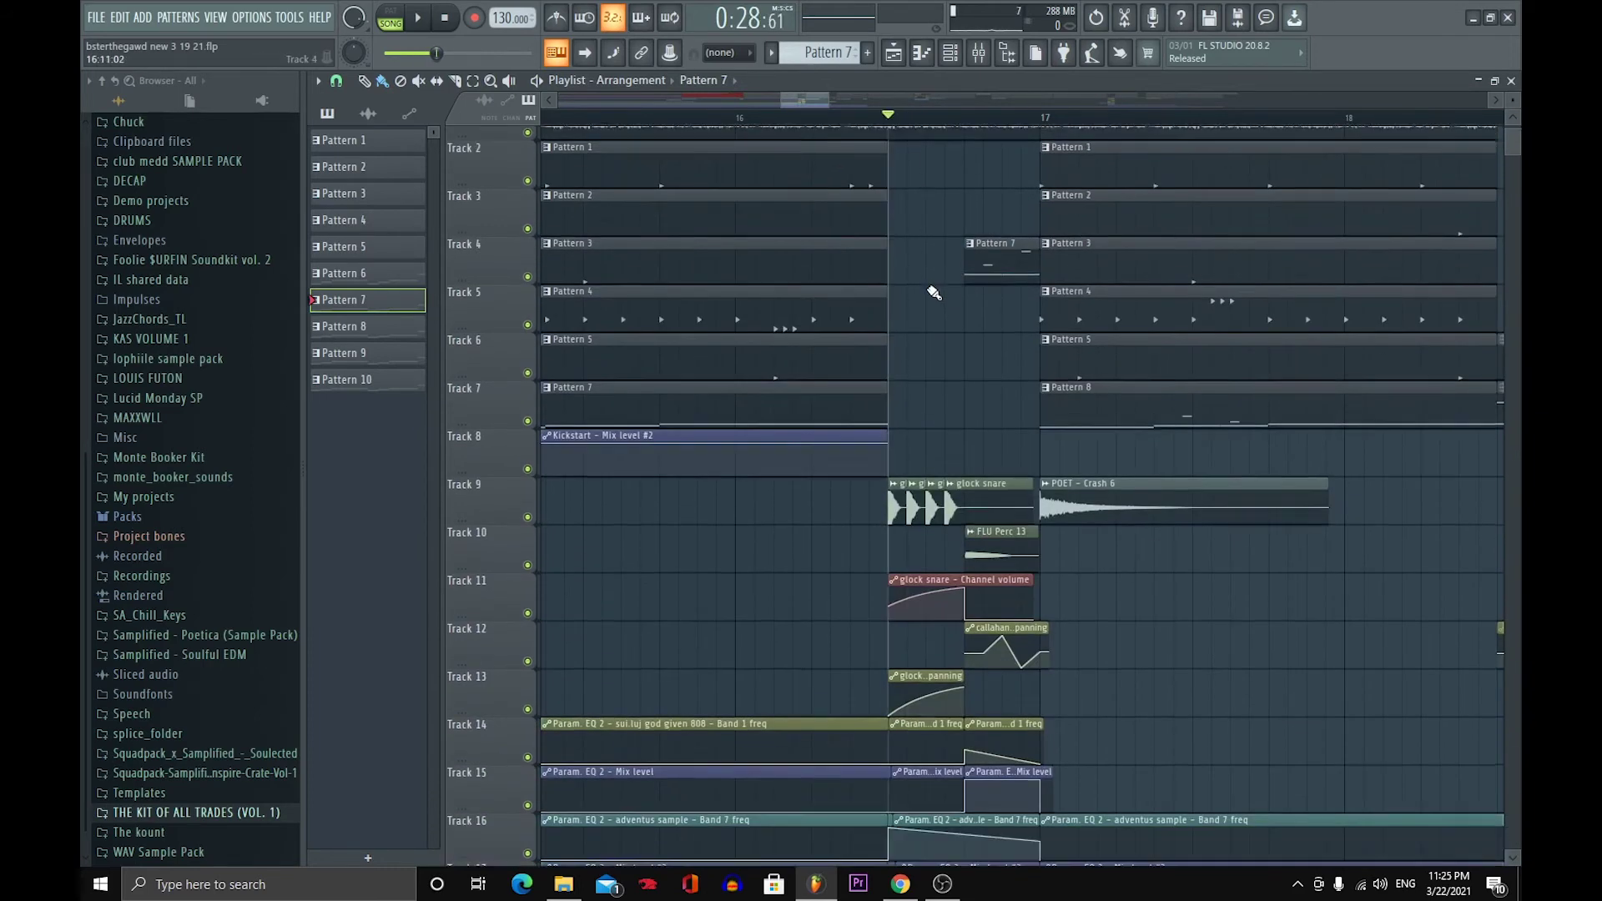
scroll(933, 292, up, 3)
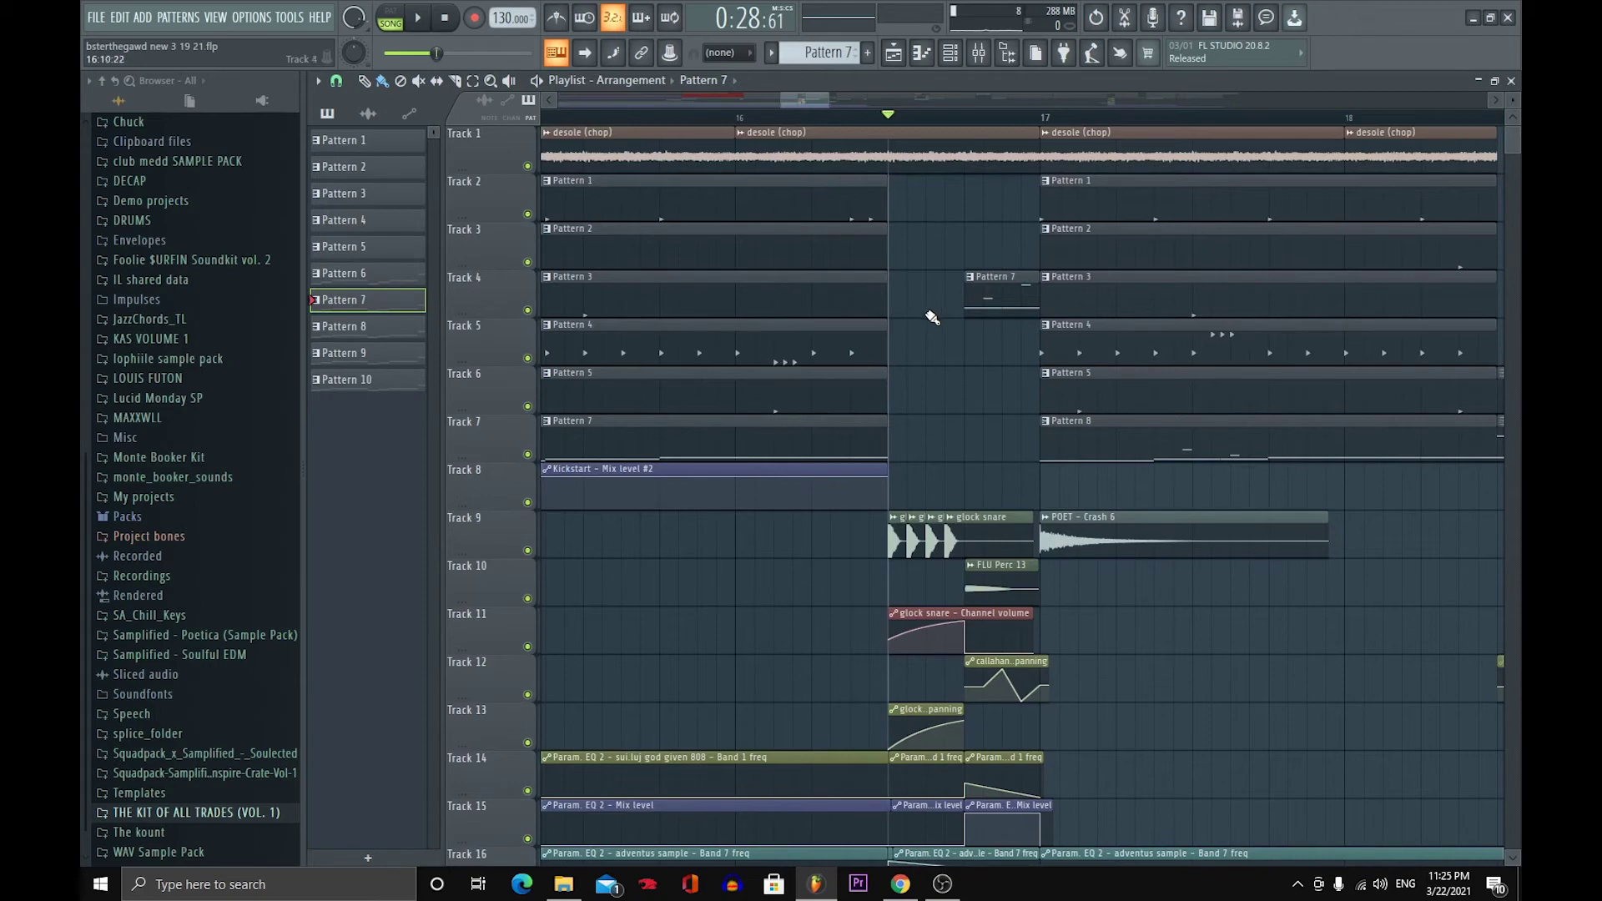
click(415, 21)
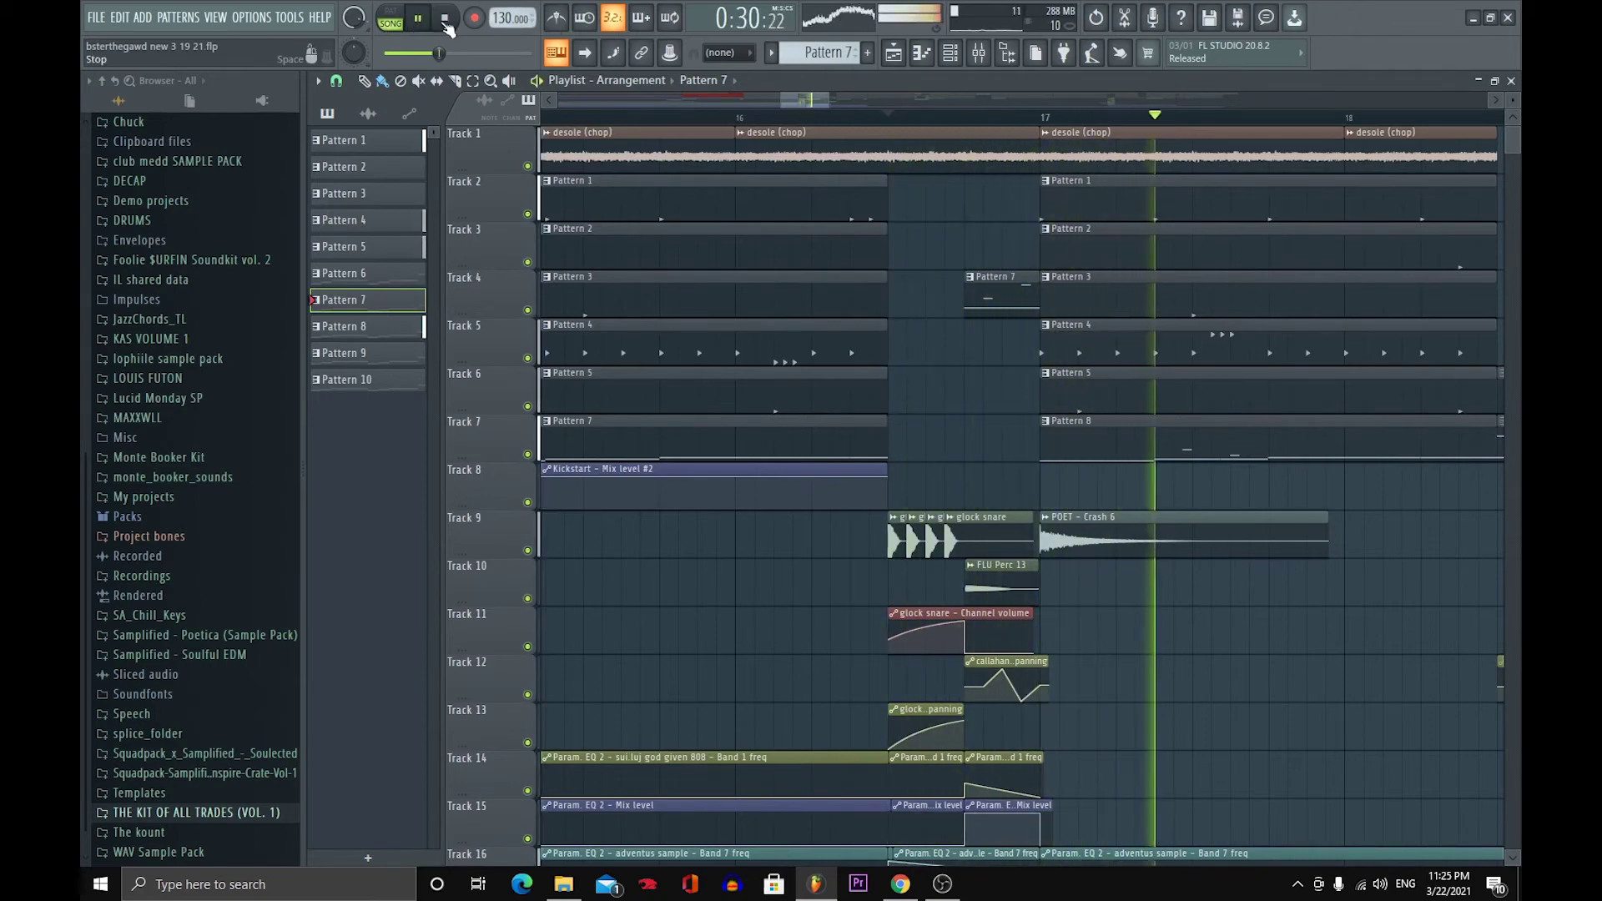
key(space)
- Show the sample settings of the glock snare clip on Track 9 before bar 17, and close them
scroll(1006, 269, down, 3)
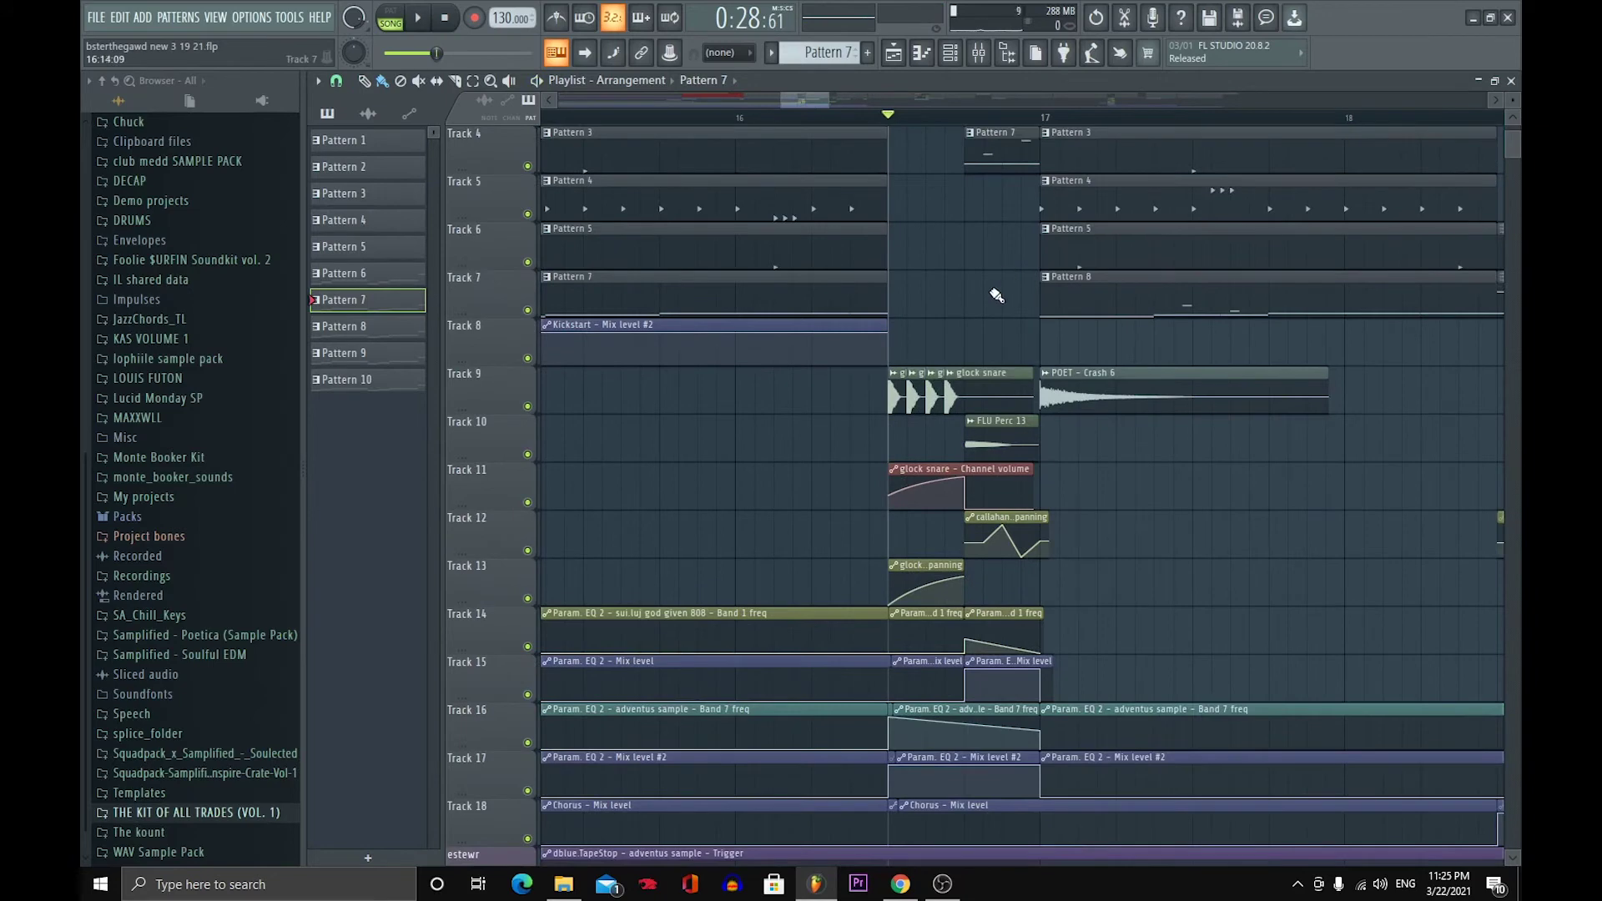
double_click(895, 406)
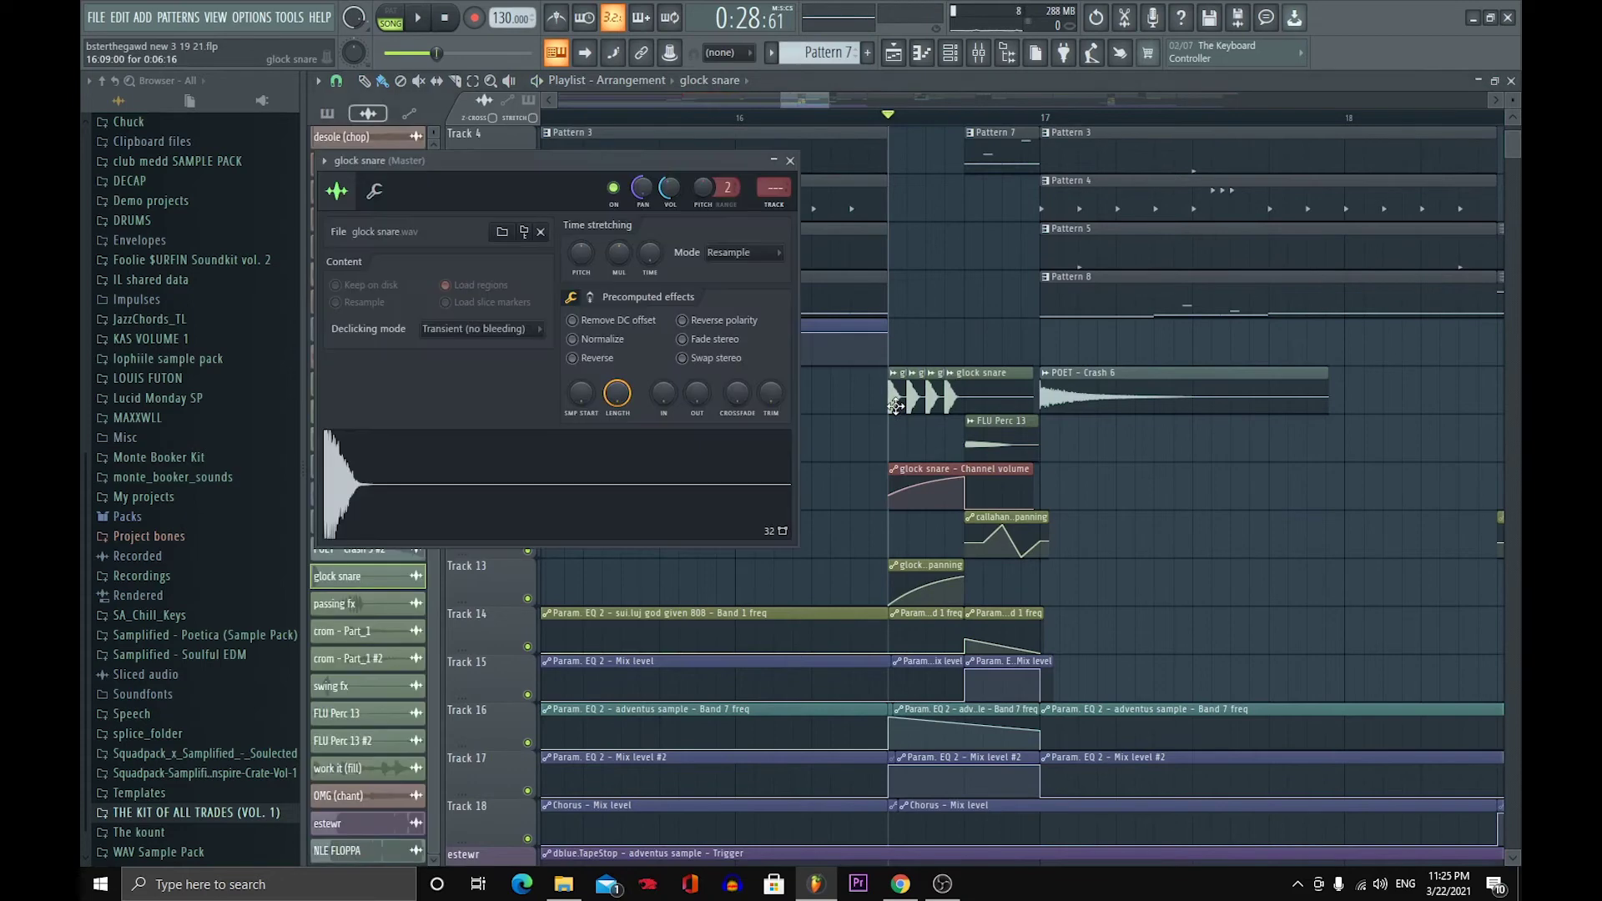
click(789, 161)
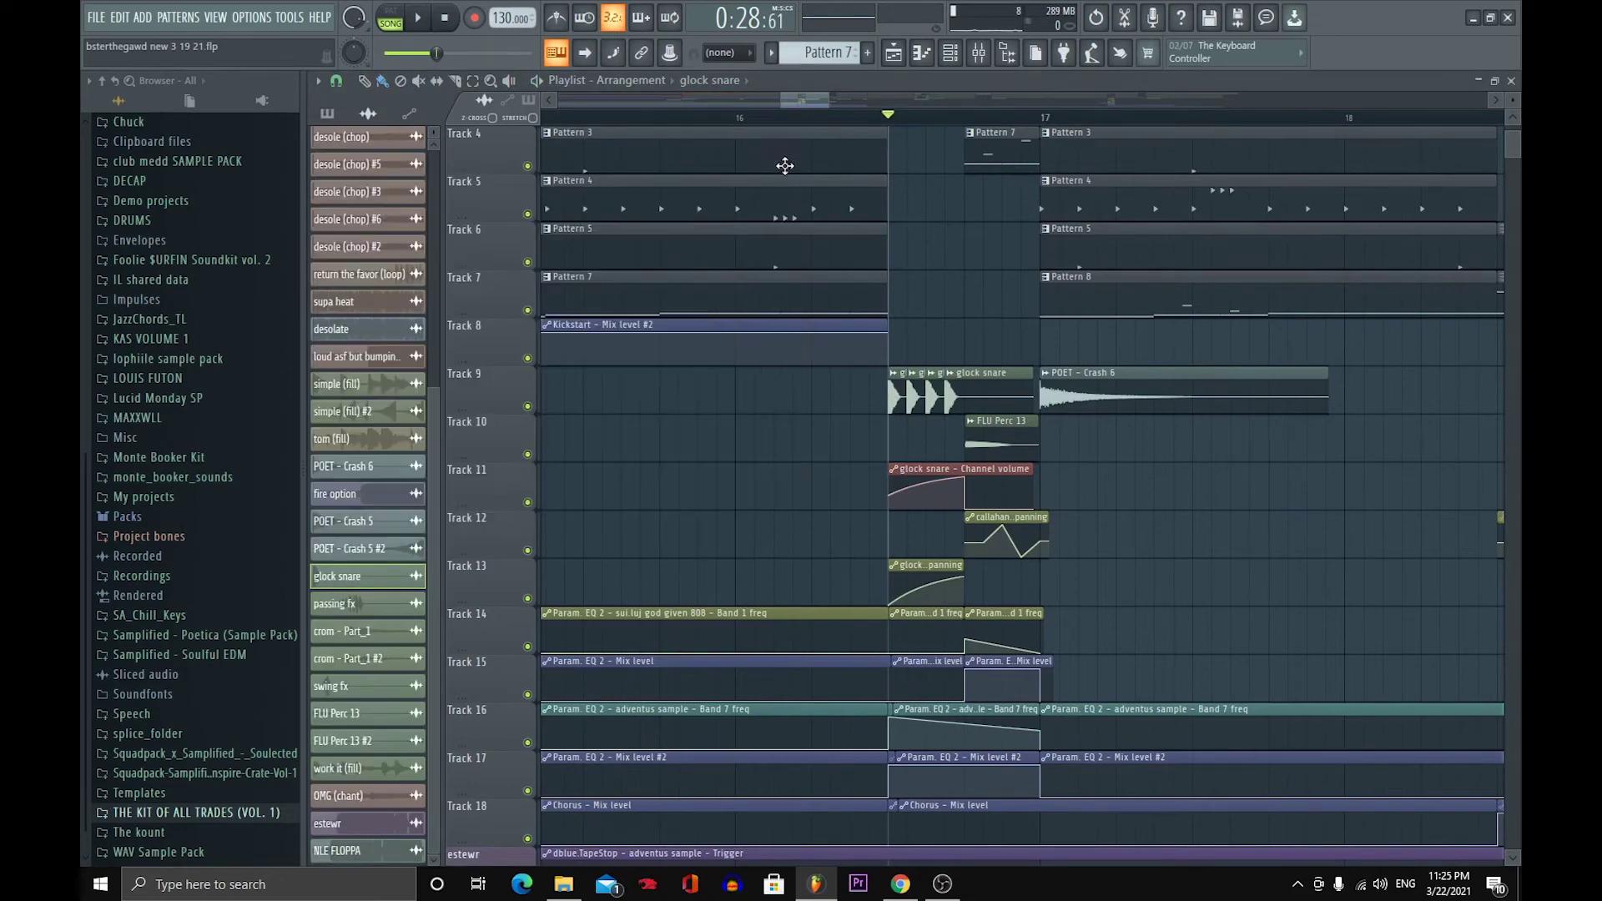
double_click(898, 390)
click(793, 167)
- Solo Track 9 with its volume and panning automation on Tracks 11 and 13, play the glock snare roll, and restore all tracks
right_click(528, 359)
right_click(528, 359)
right_click(528, 407)
click(528, 456)
click(528, 455)
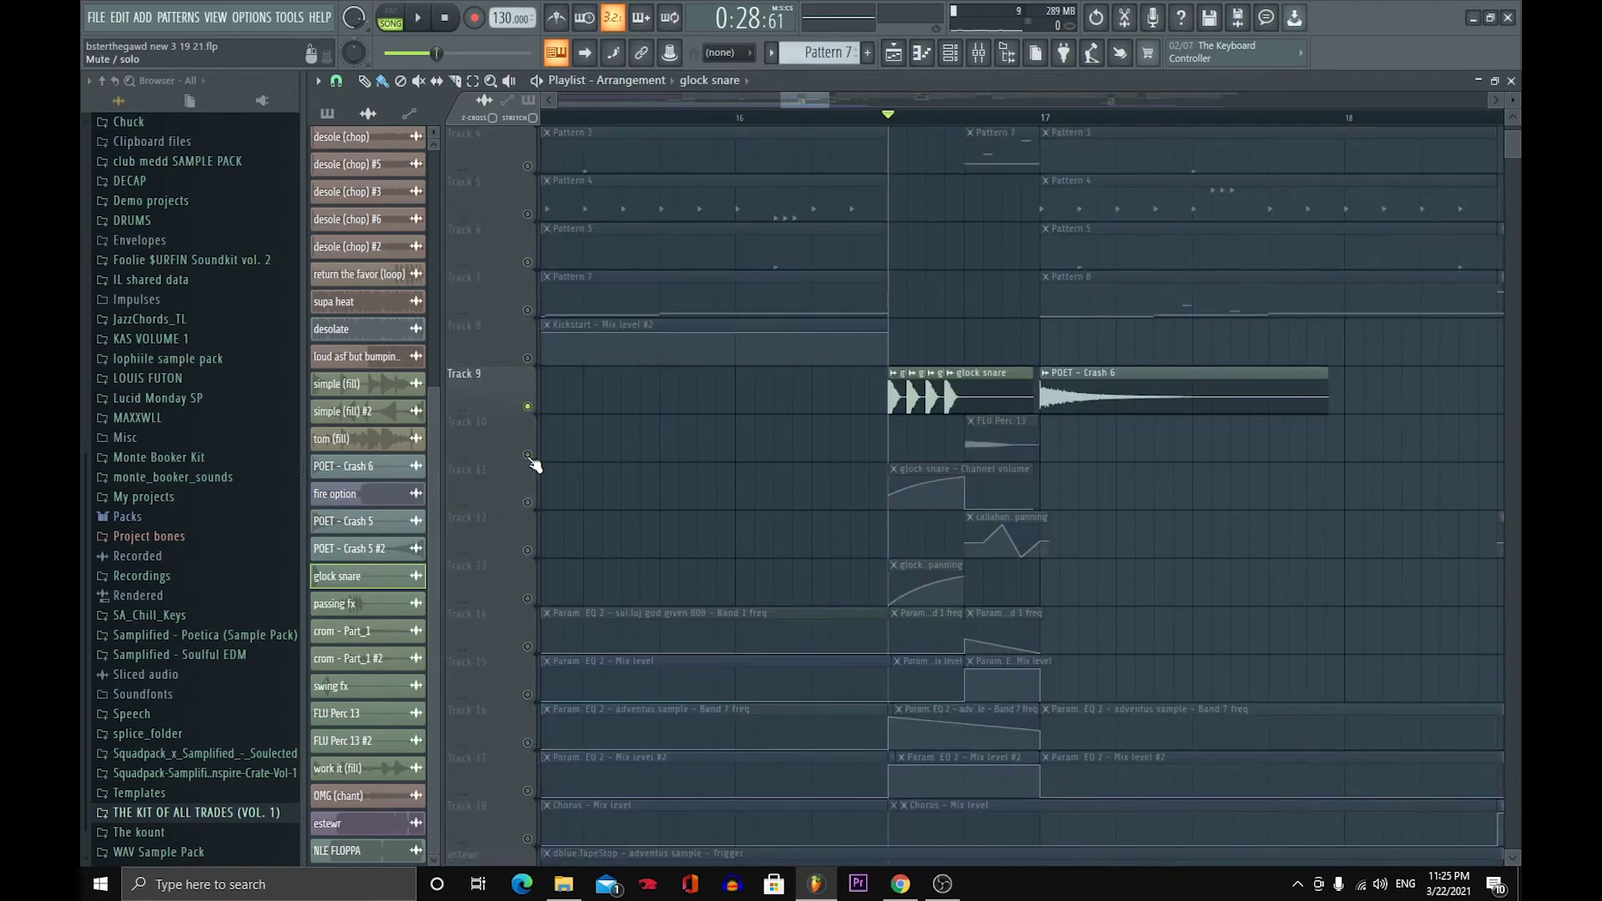
click(528, 504)
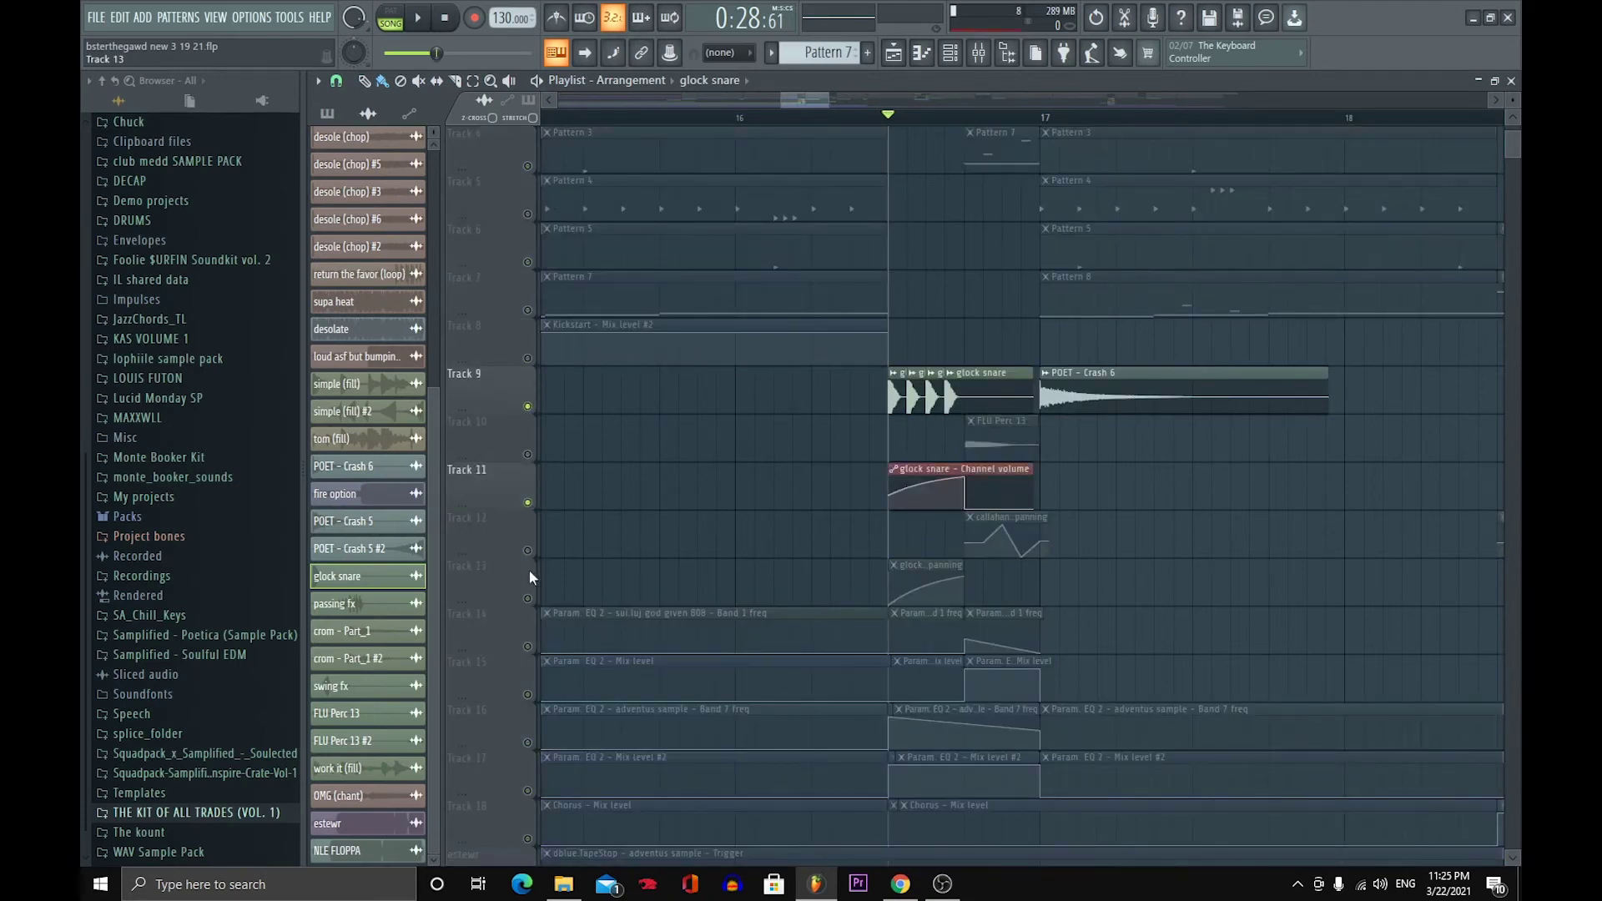
click(527, 599)
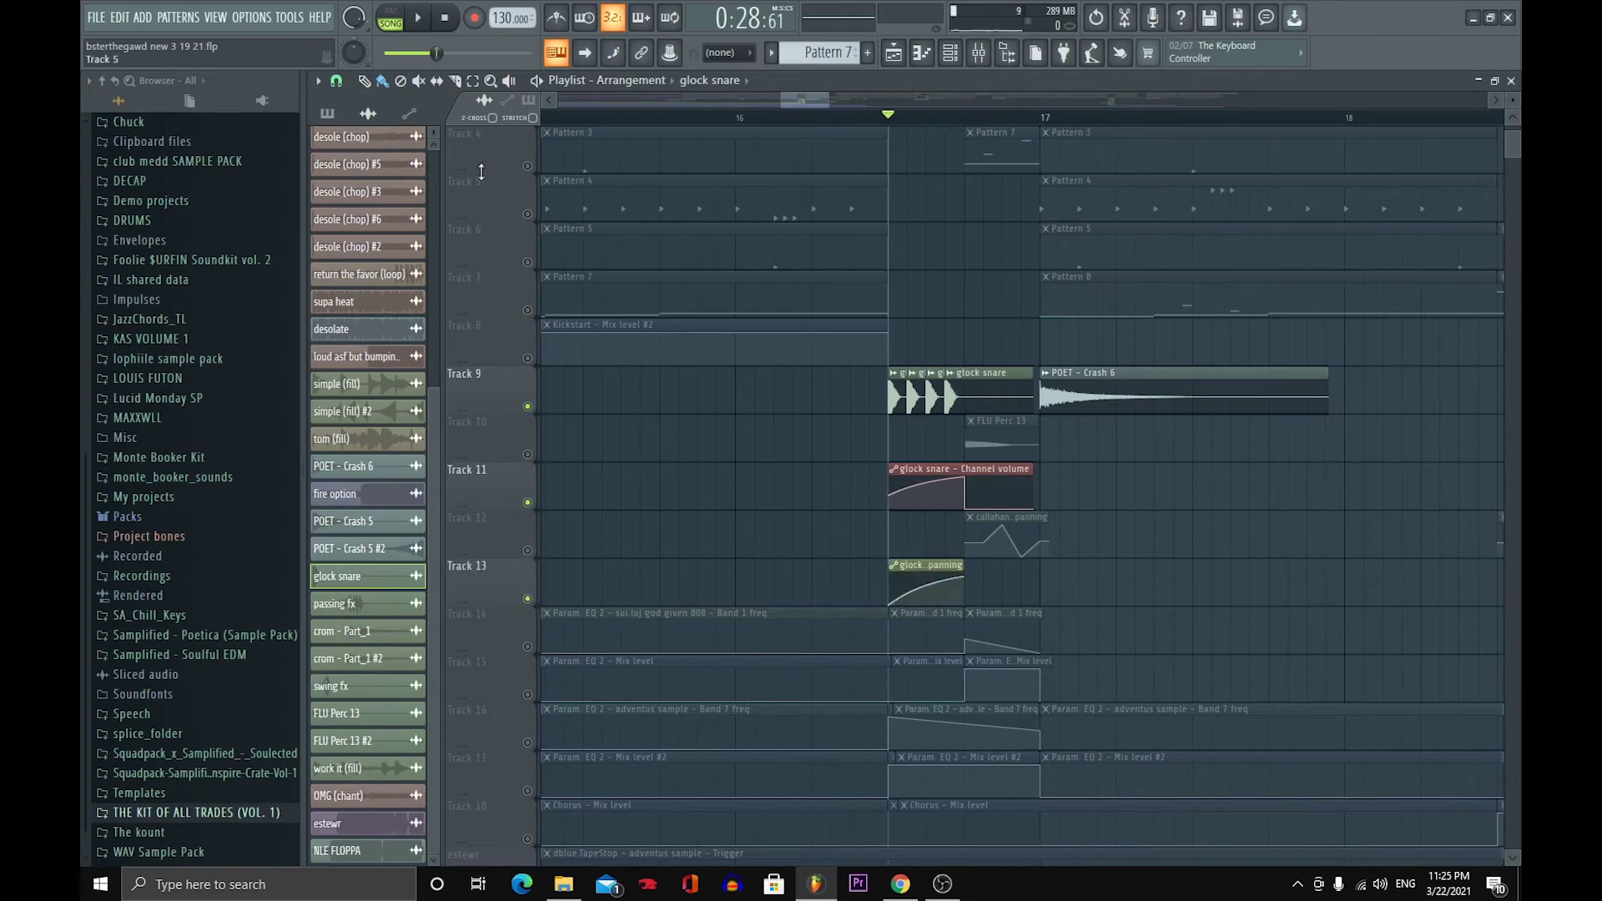
click(425, 27)
click(425, 27)
click(425, 27)
click(425, 27)
right_click(534, 514)
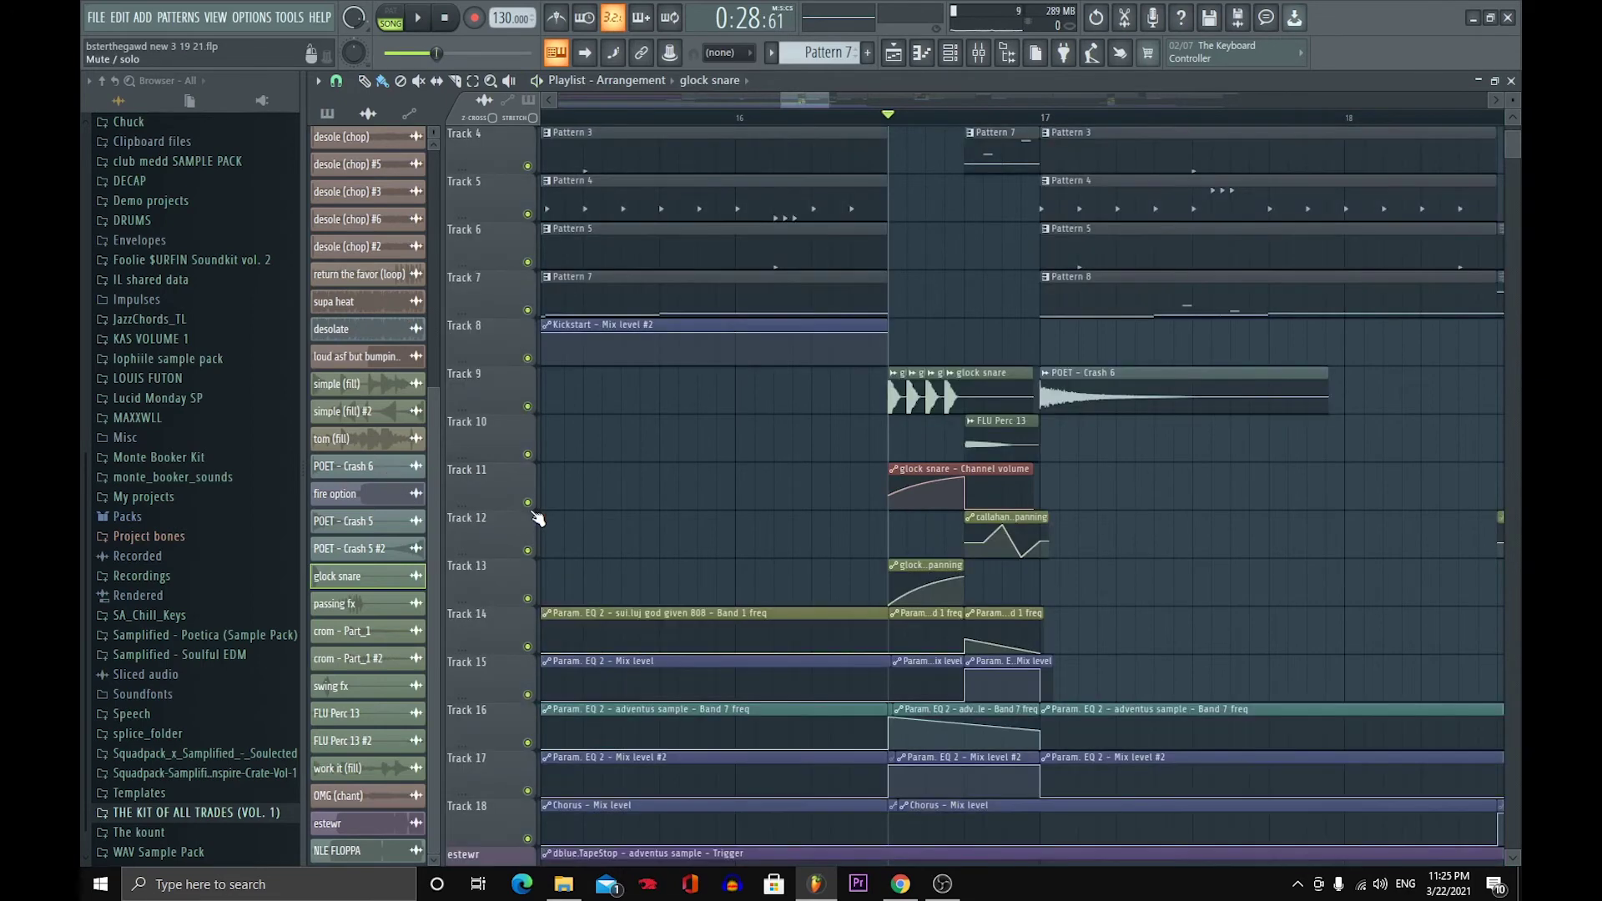
- Play the FLU Perc 13 clip with Track 10 soloed, and restore all tracks
right_click(528, 454)
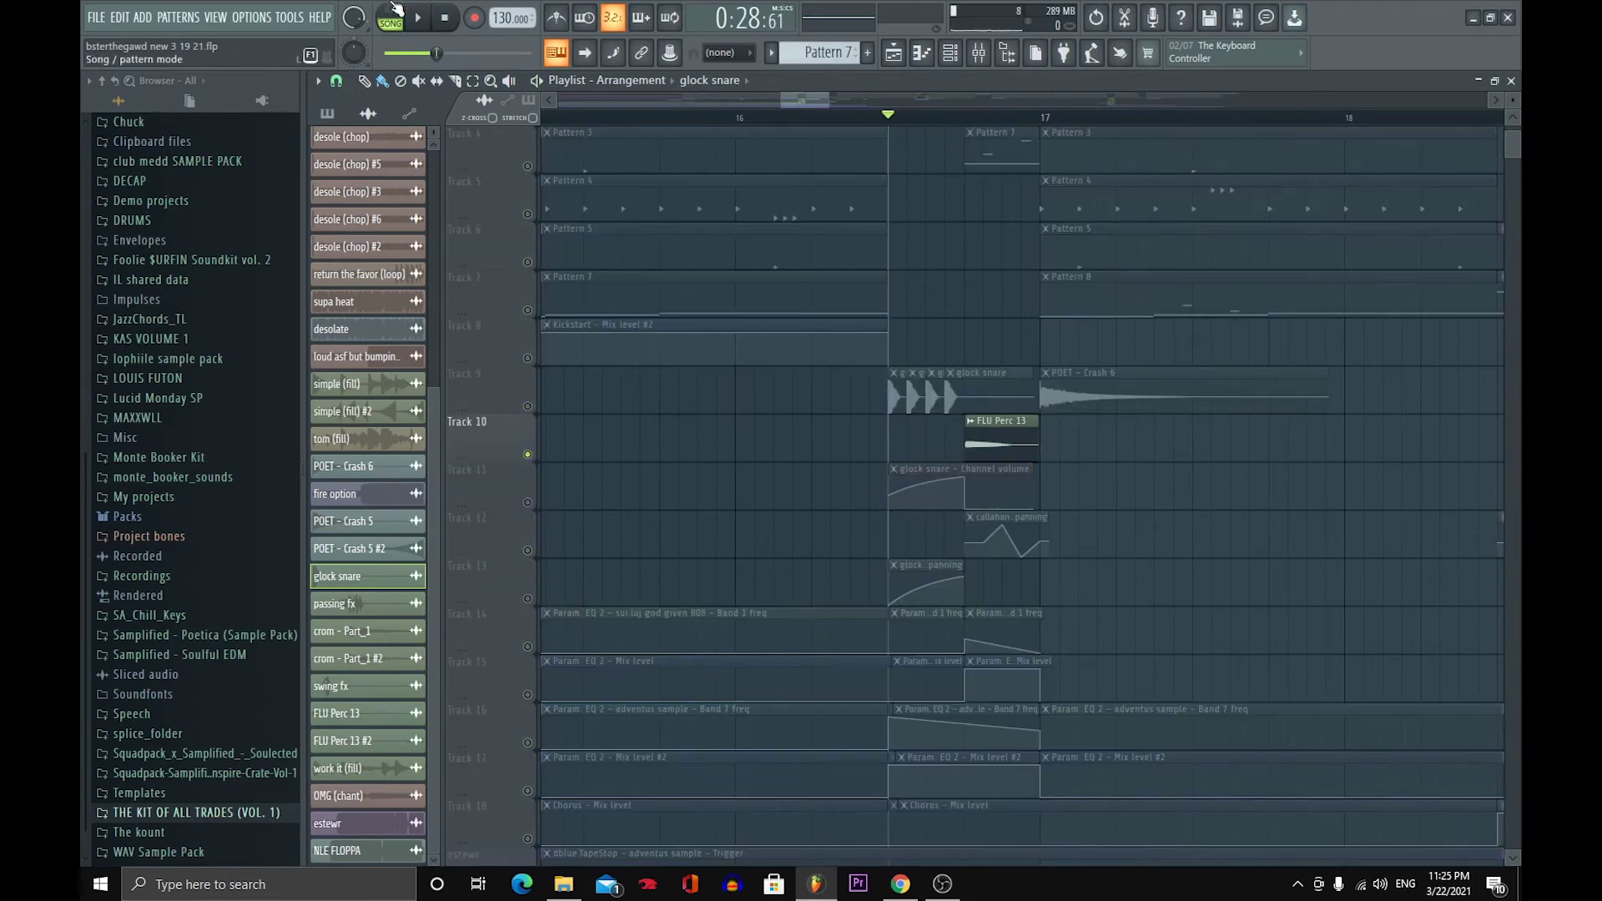
click(425, 15)
click(445, 17)
right_click(528, 456)
- Play the break before bar 17 with all tracks enabled, and examine its automation clips on Tracks 11 to 18
scroll(501, 375, up, 3)
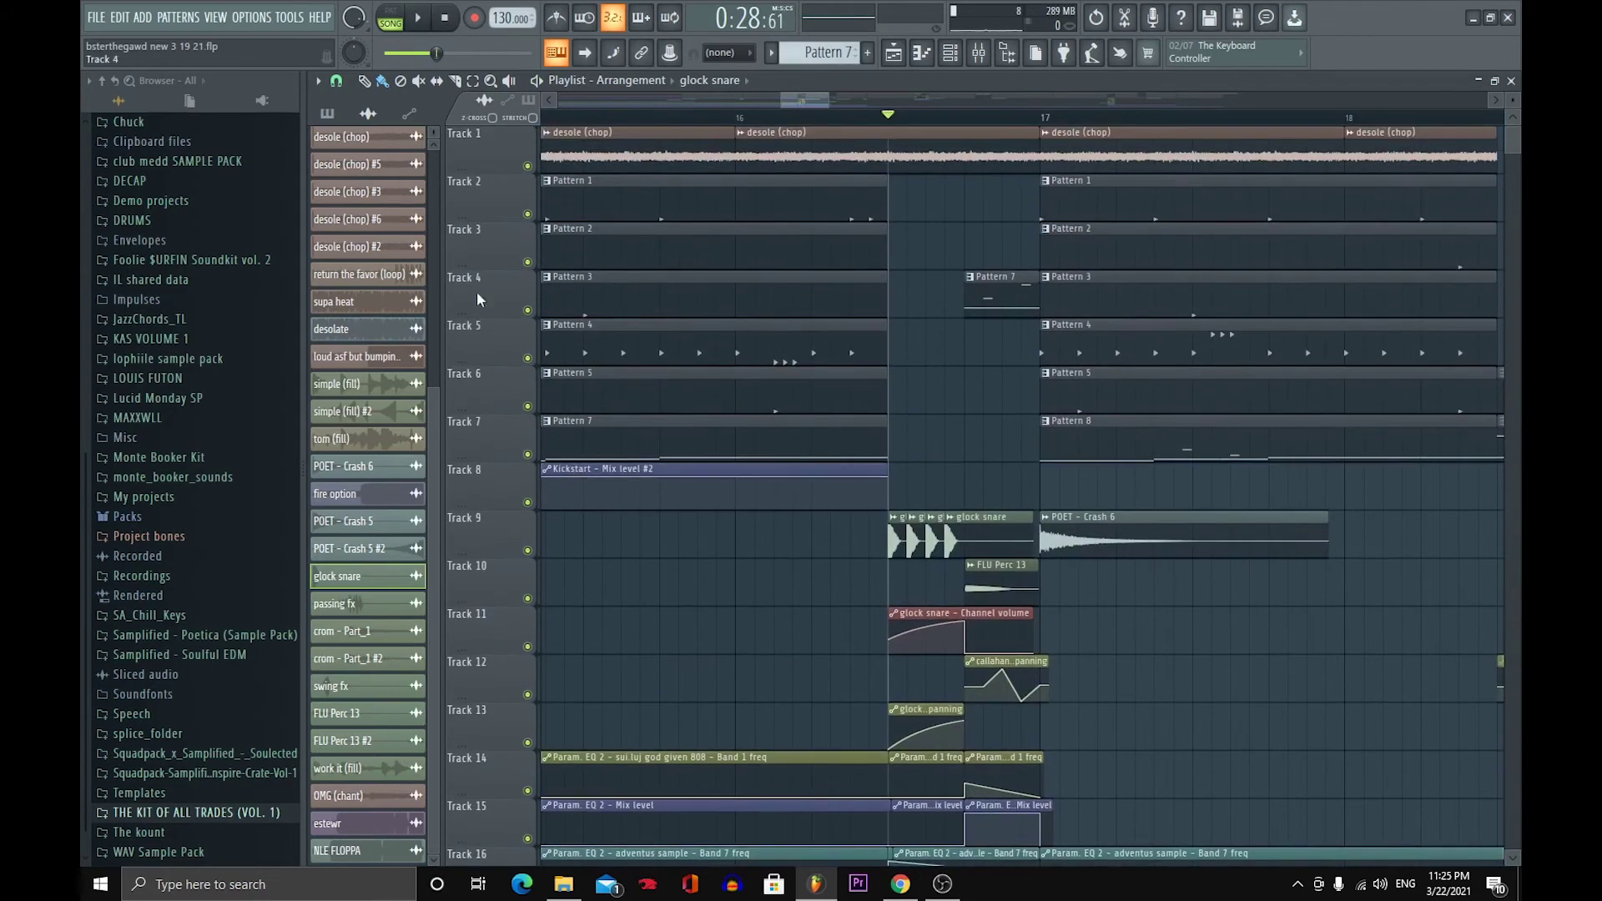
click(419, 18)
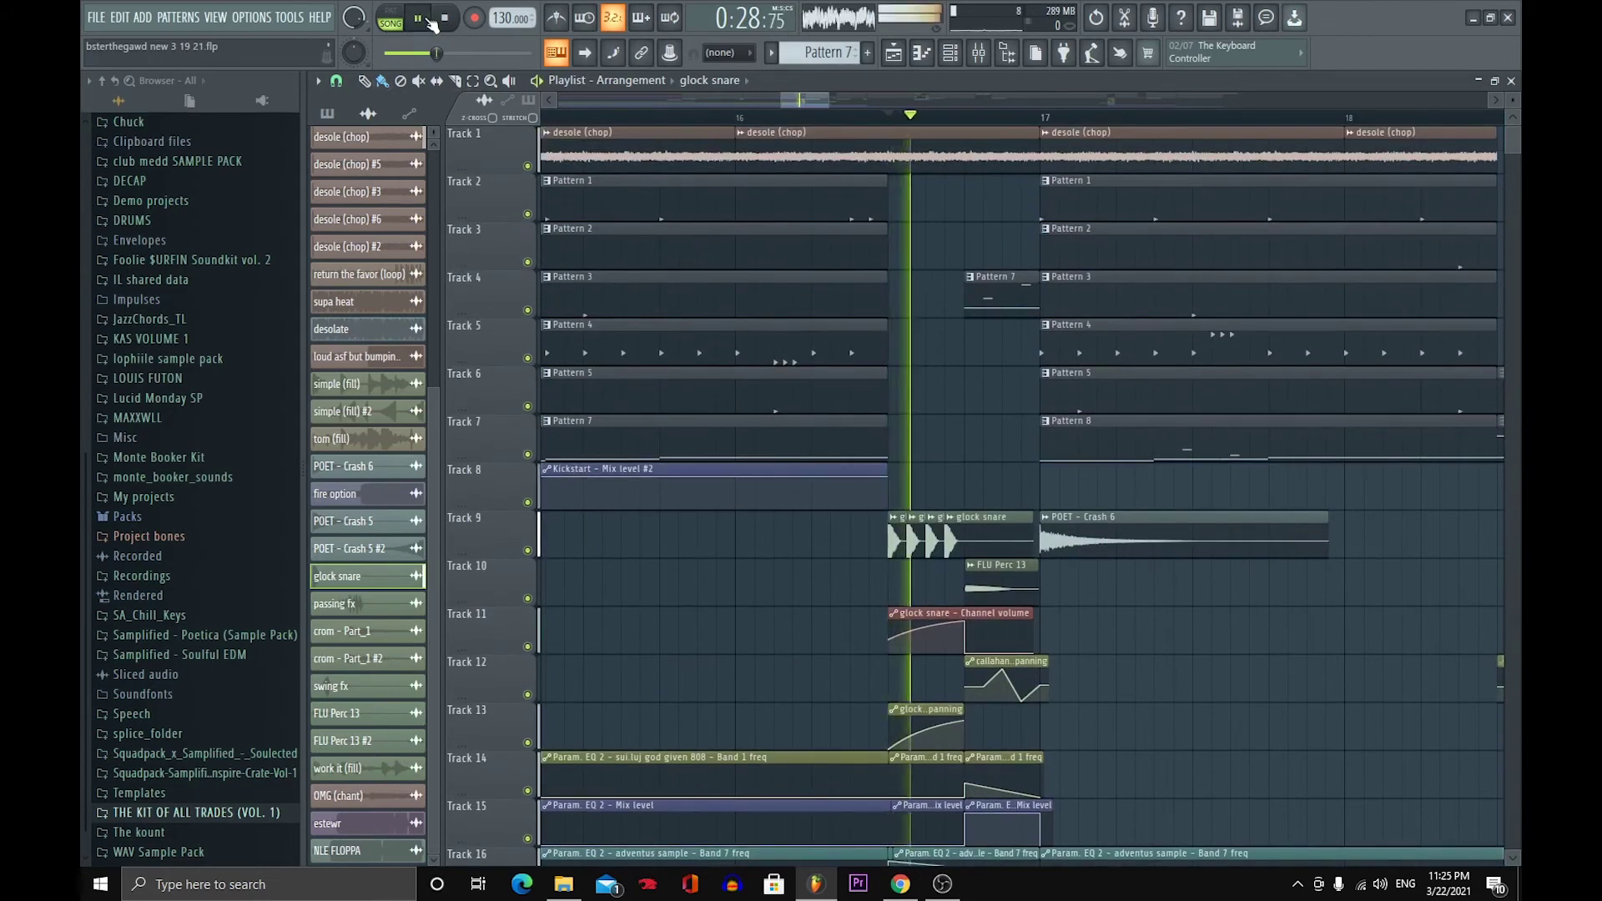
click(445, 17)
scroll(851, 334, down, 4)
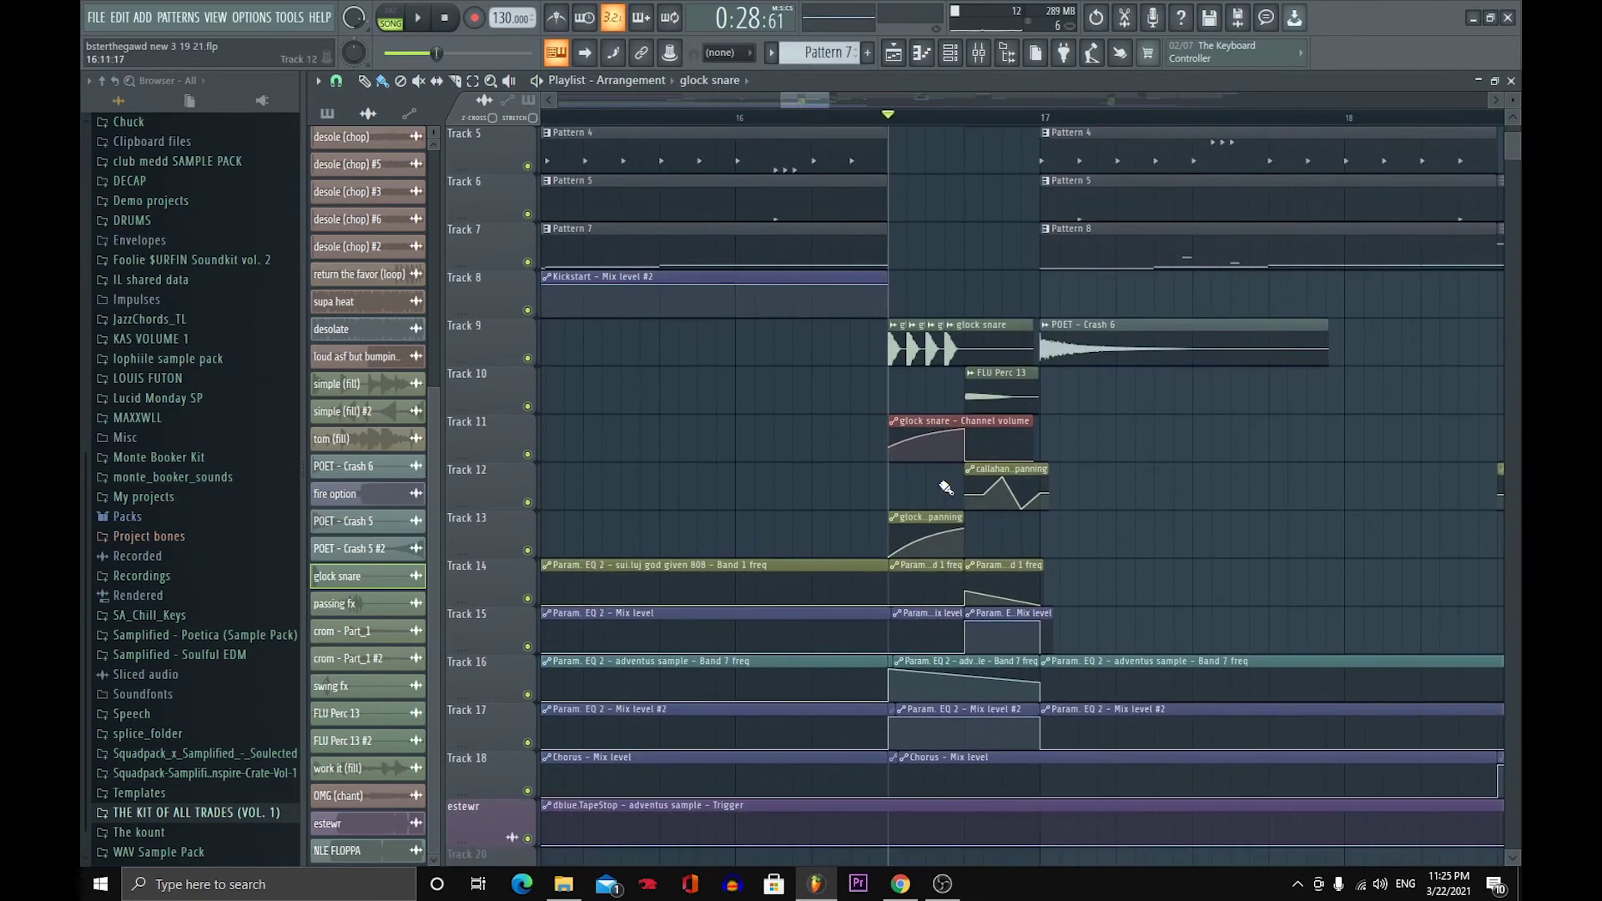
scroll(987, 595, up, 4)
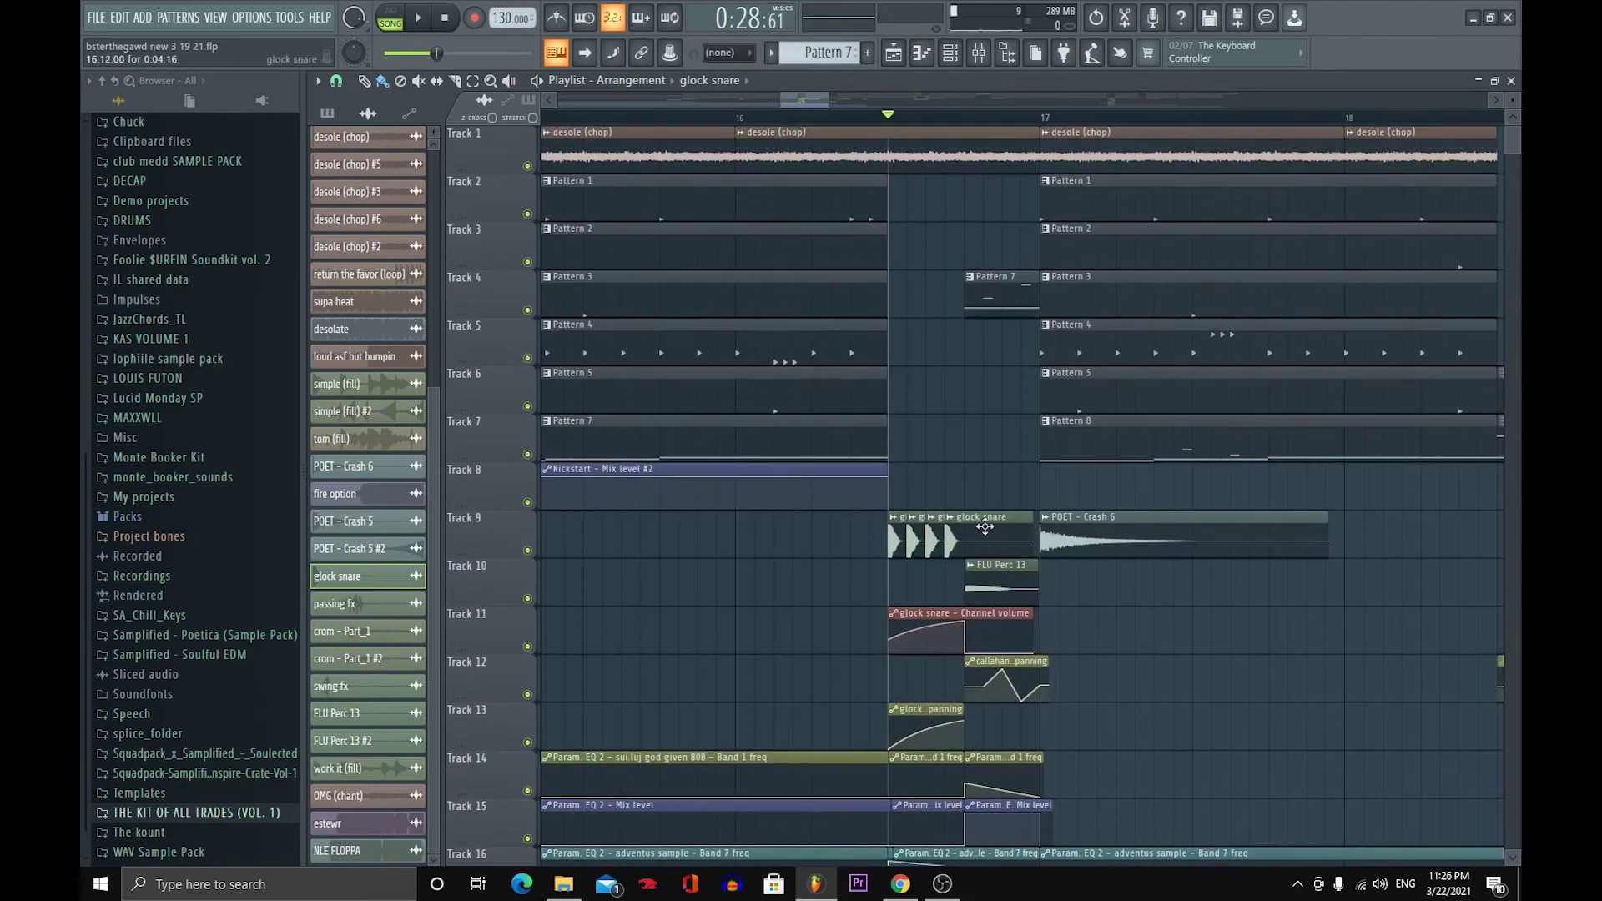
scroll(894, 140, down, 5)
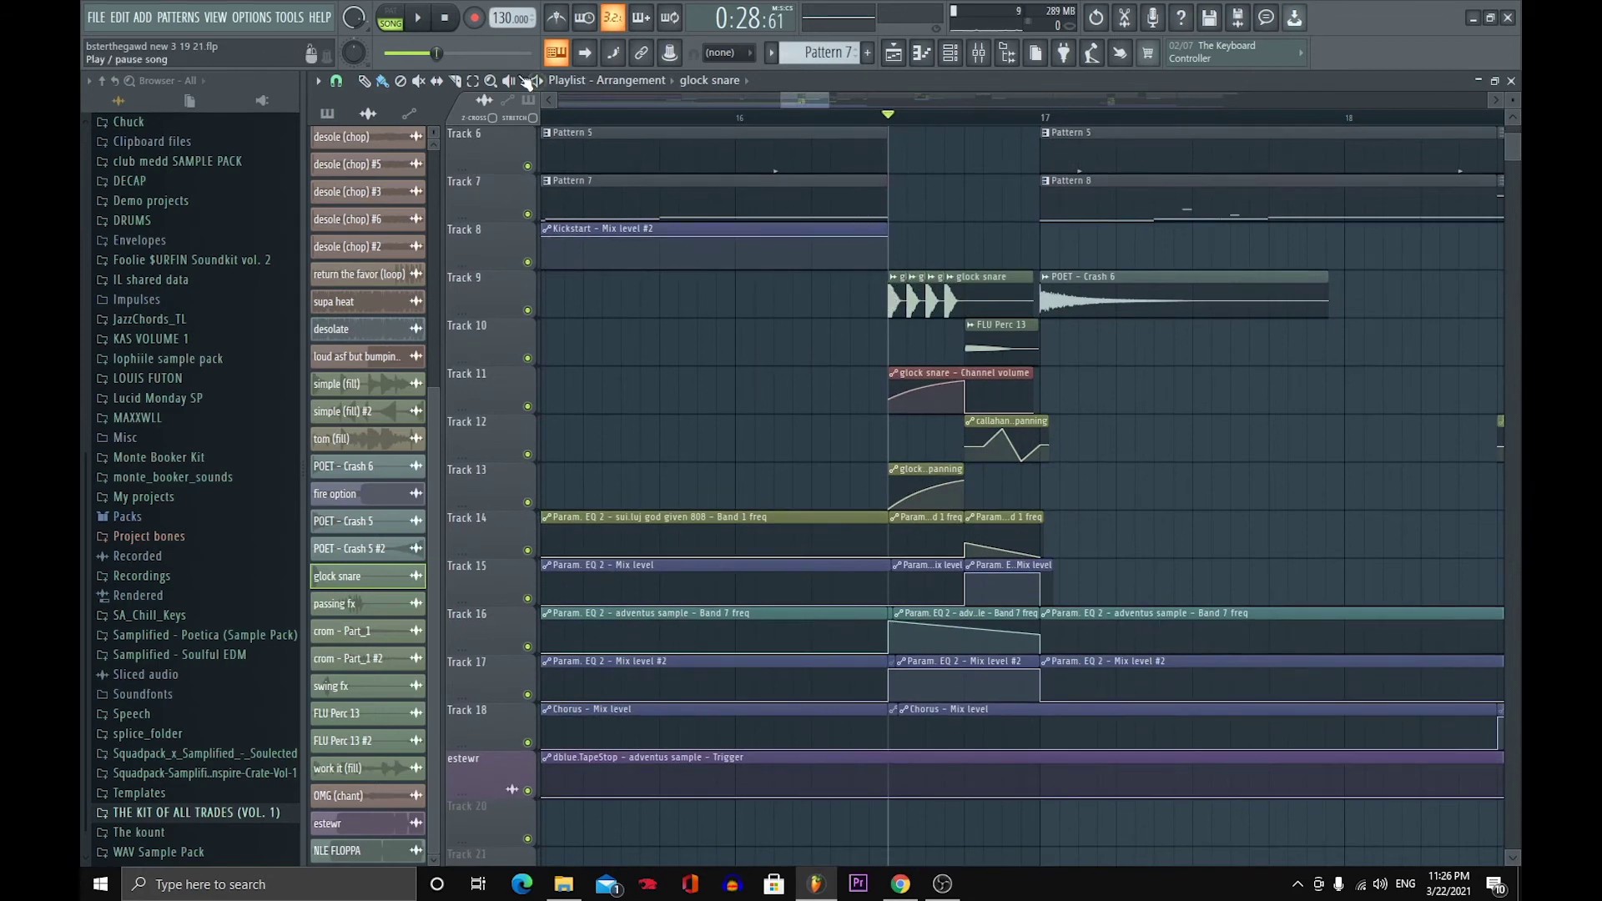
click(419, 19)
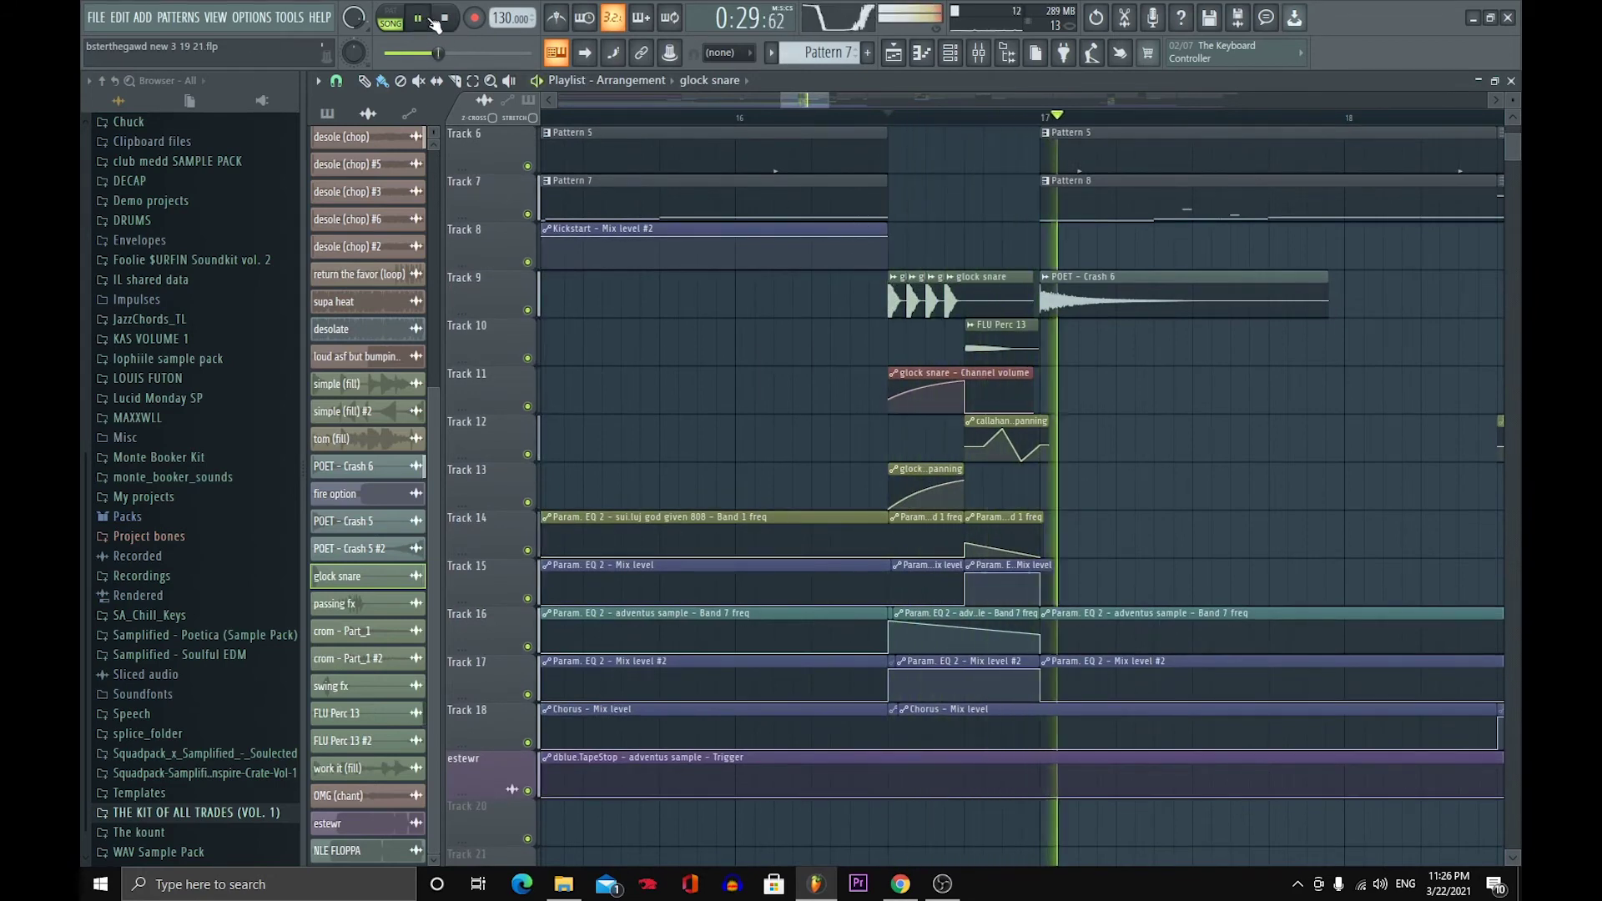
key(space)
- Play the desole (chop) sample with only Track 1 and its Track 16 EQ automation enabled, and restore all tracks
scroll(728, 559, up, 1)
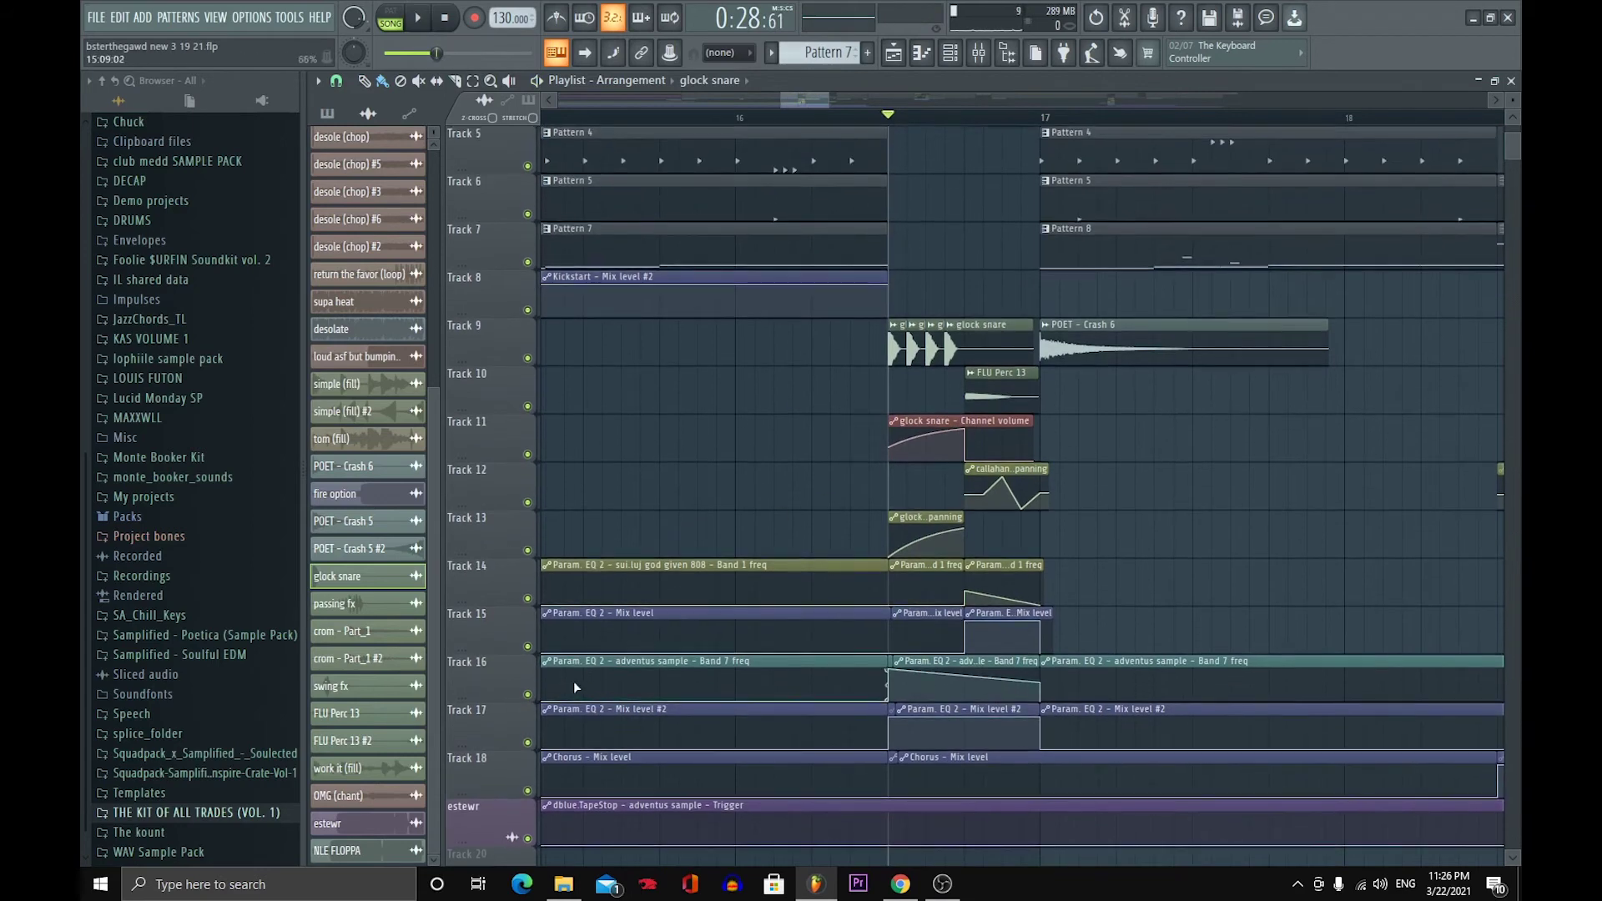
right_click(527, 696)
scroll(501, 380, up, 1)
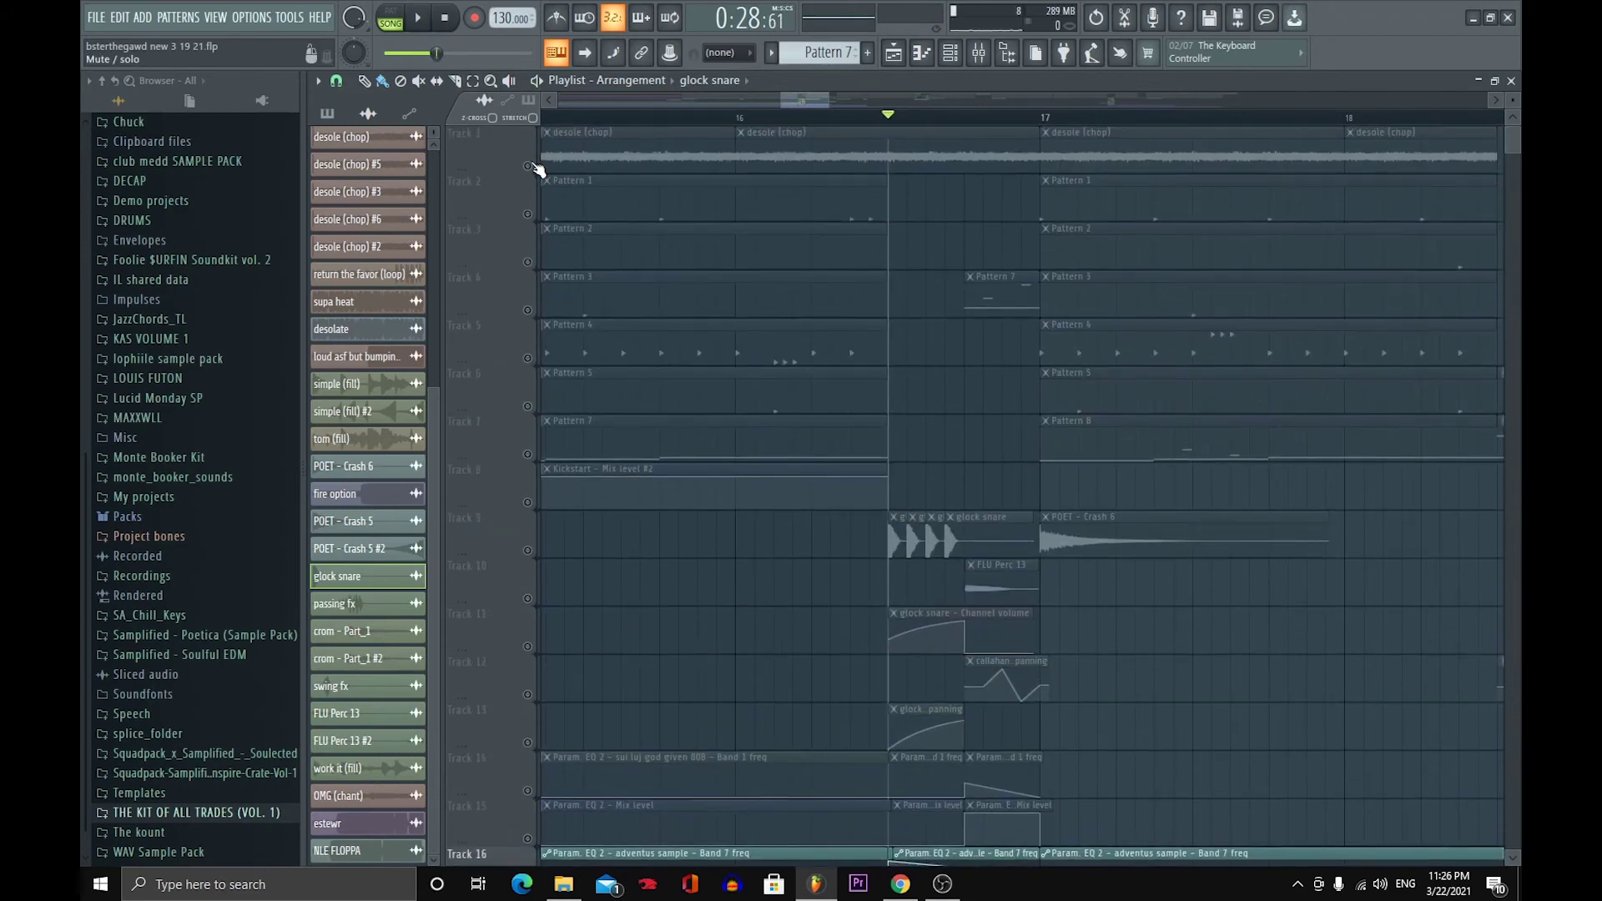
click(527, 166)
click(421, 23)
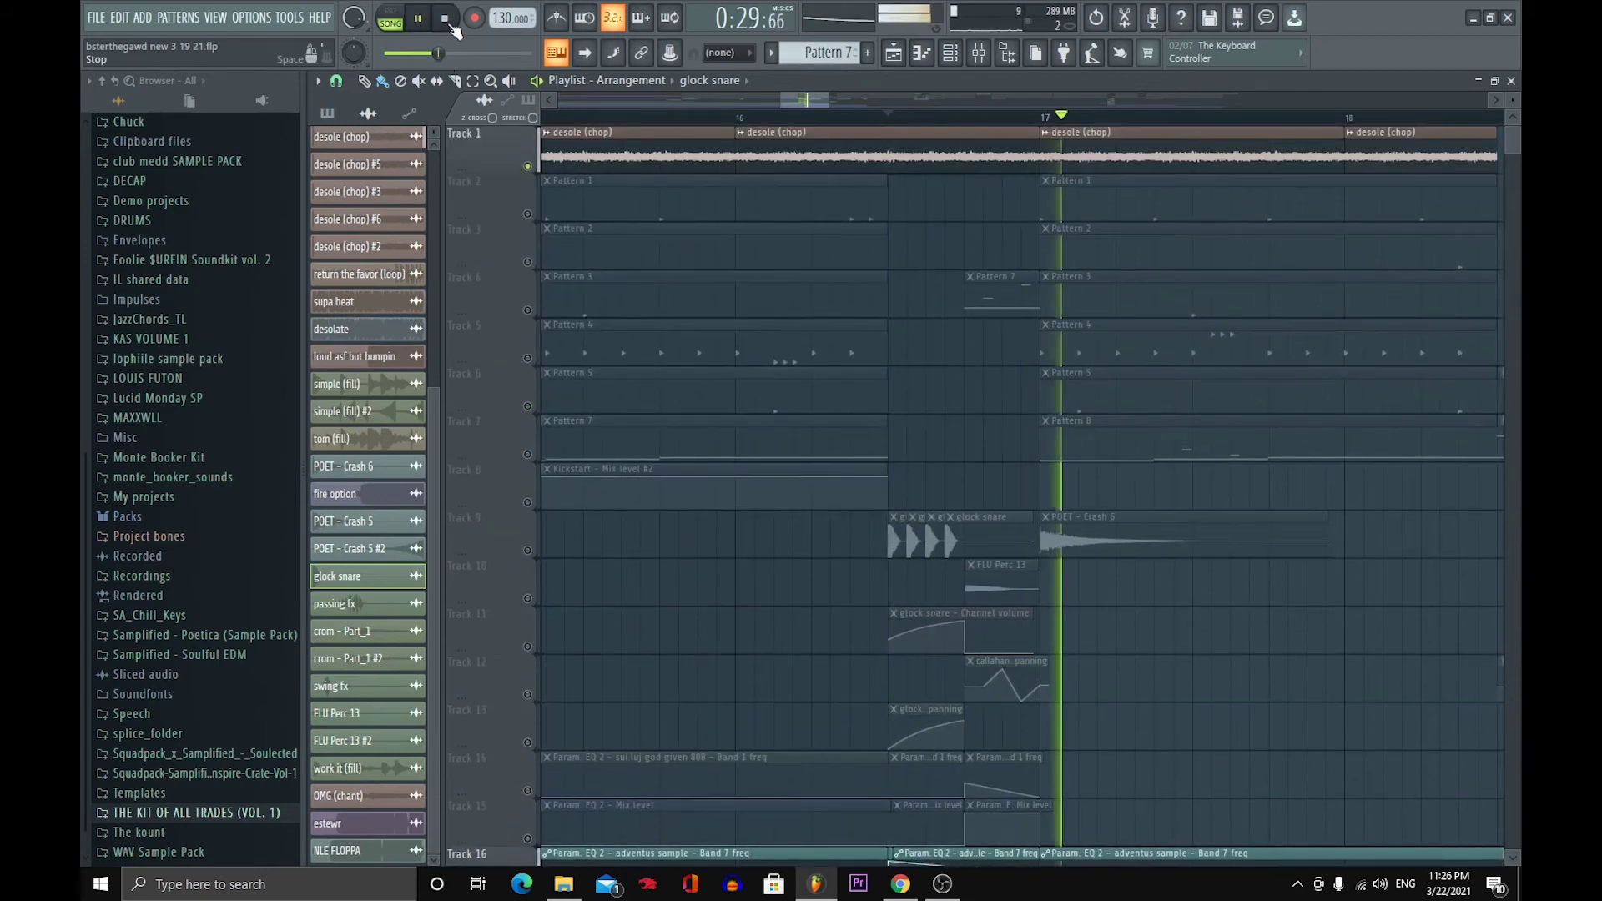
key(space)
scroll(534, 634, down, 3)
click(528, 647)
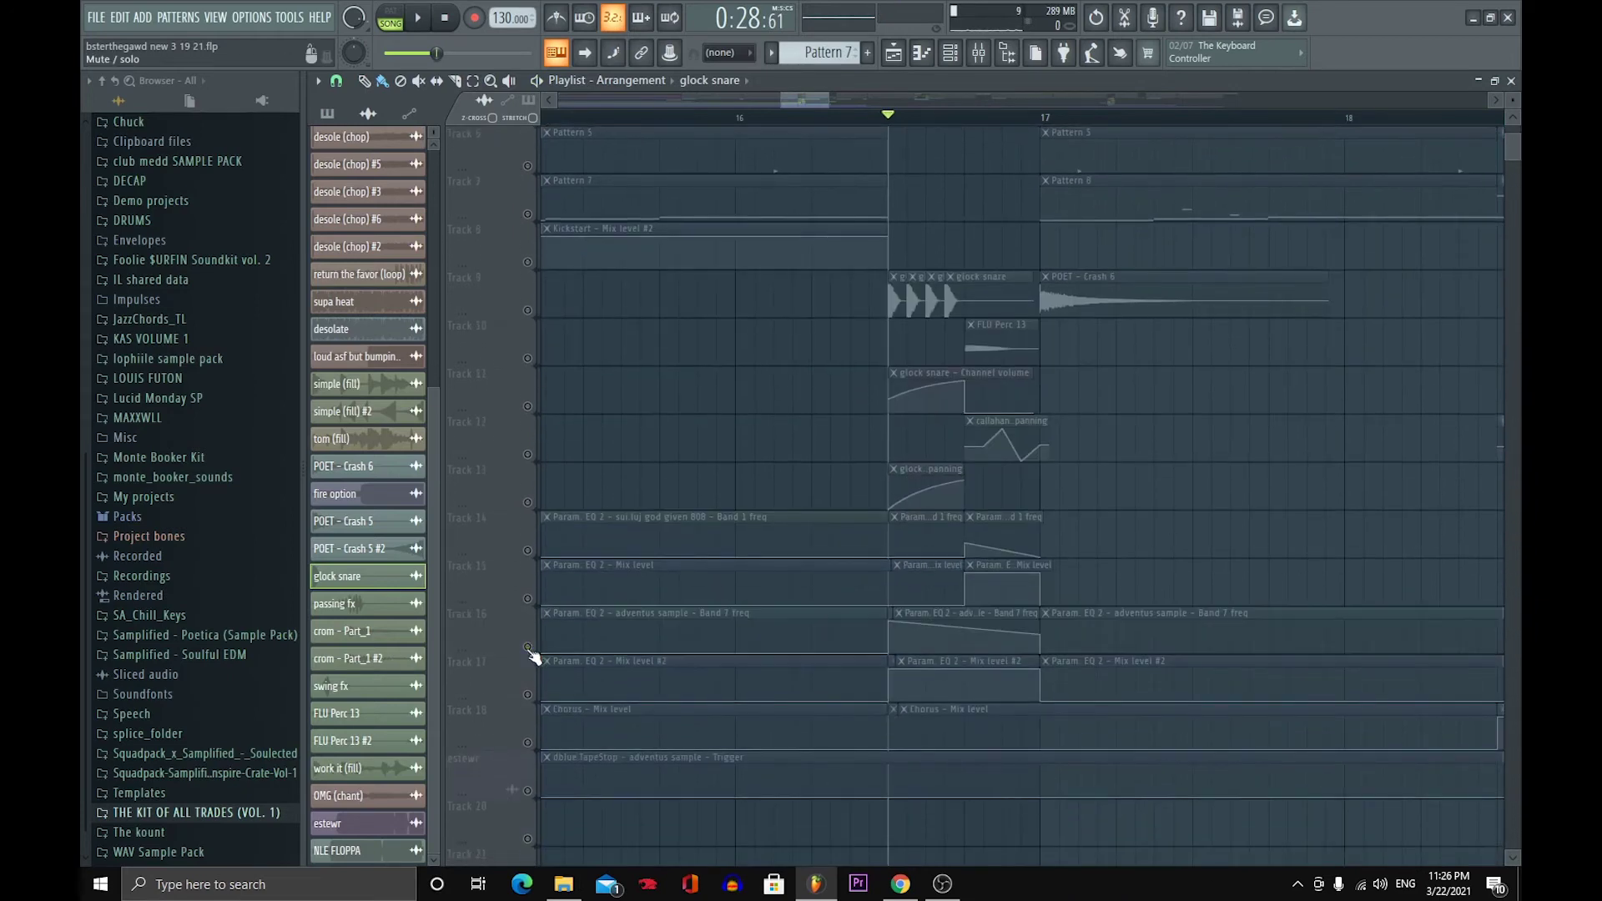
click(528, 647)
right_click(528, 647)
- Place the playhead at the start of the break in the middle of bar 18 and play it
scroll(534, 649, up, 5)
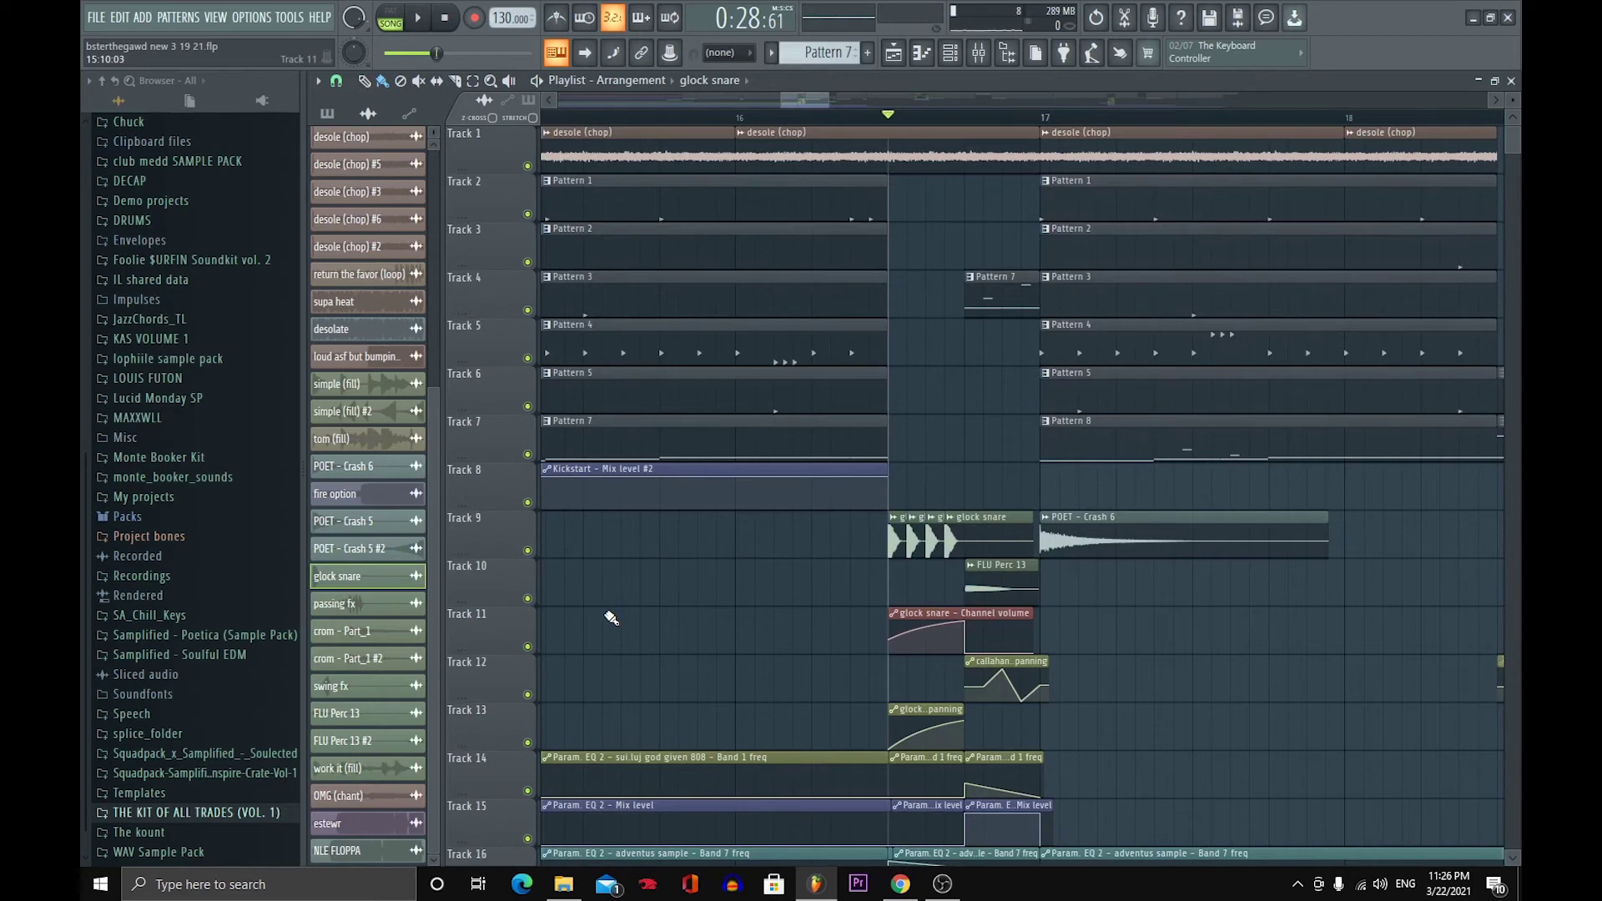
drag(828, 99, 891, 112)
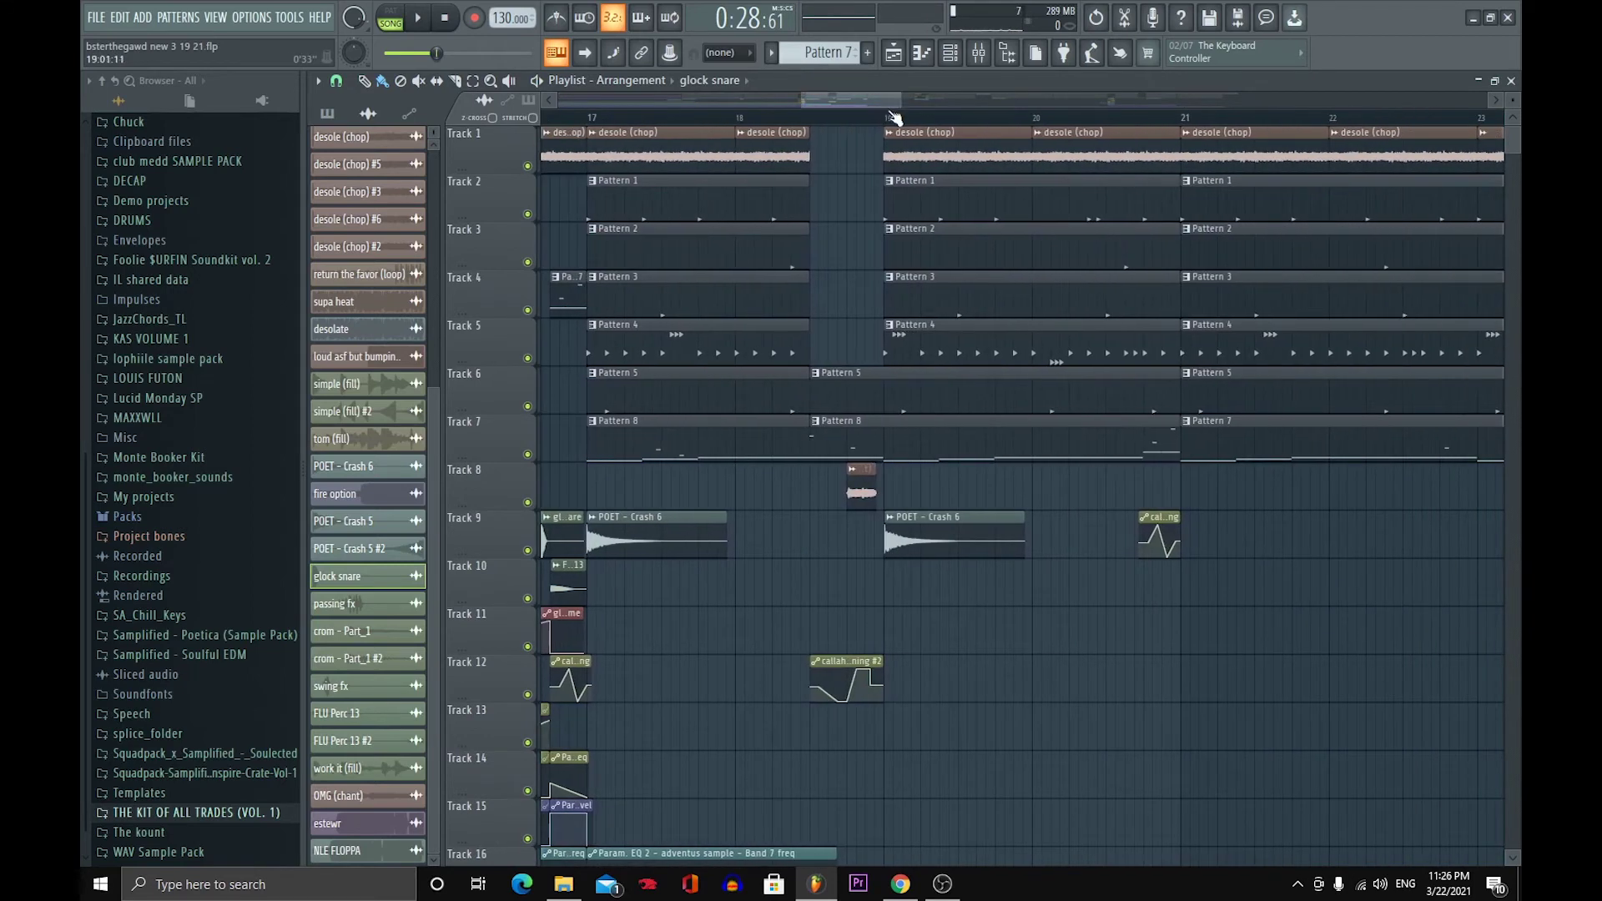
click(810, 121)
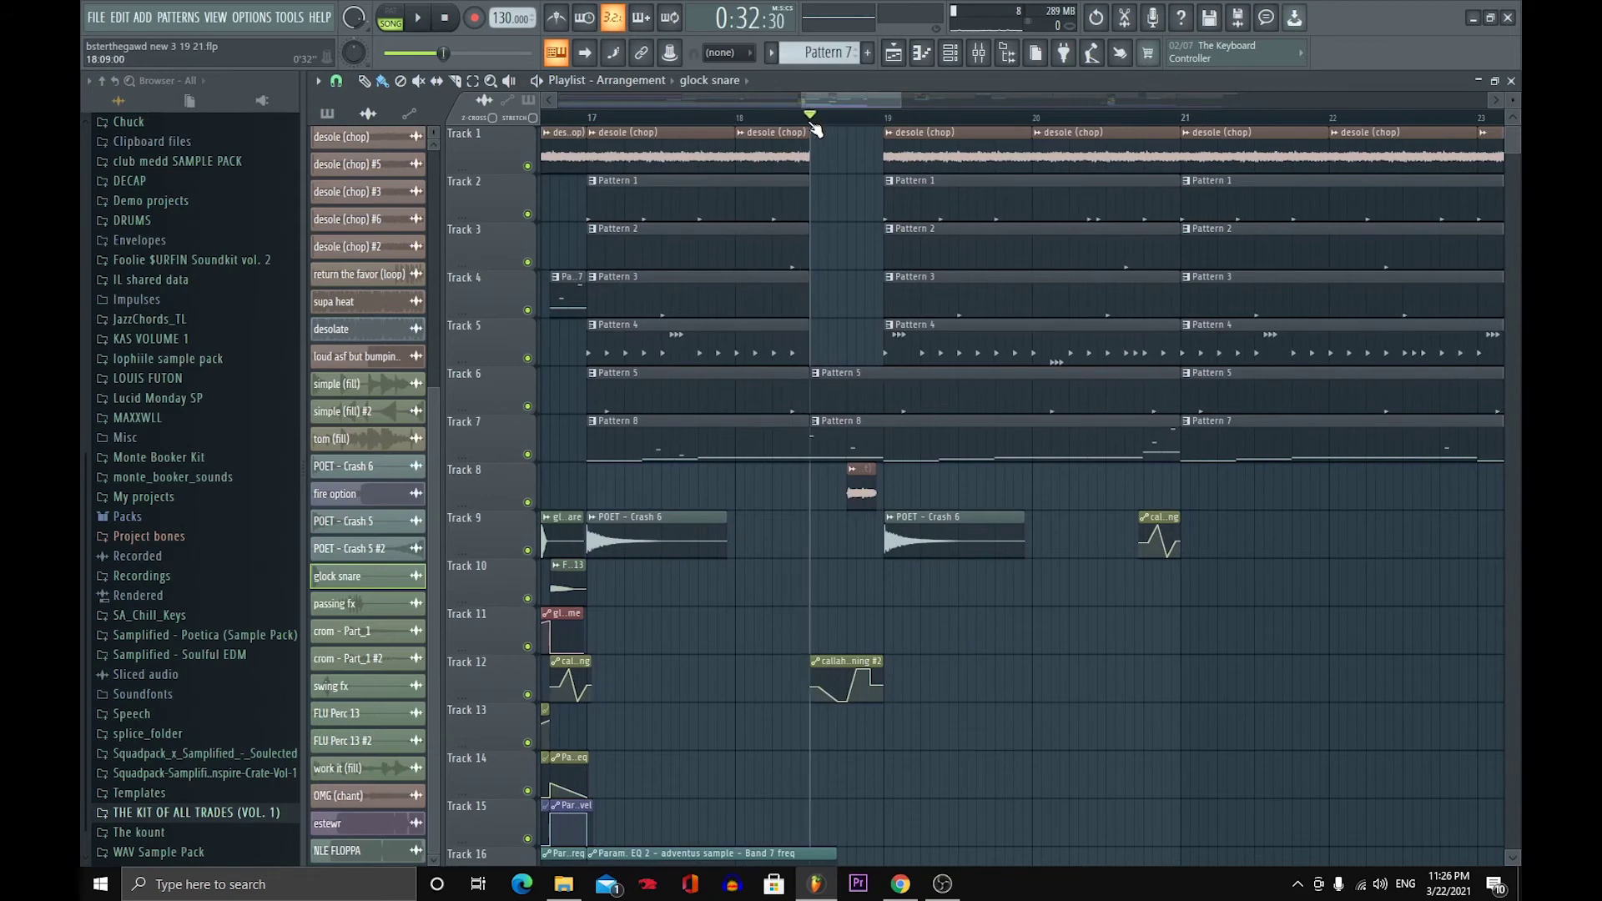
click(426, 19)
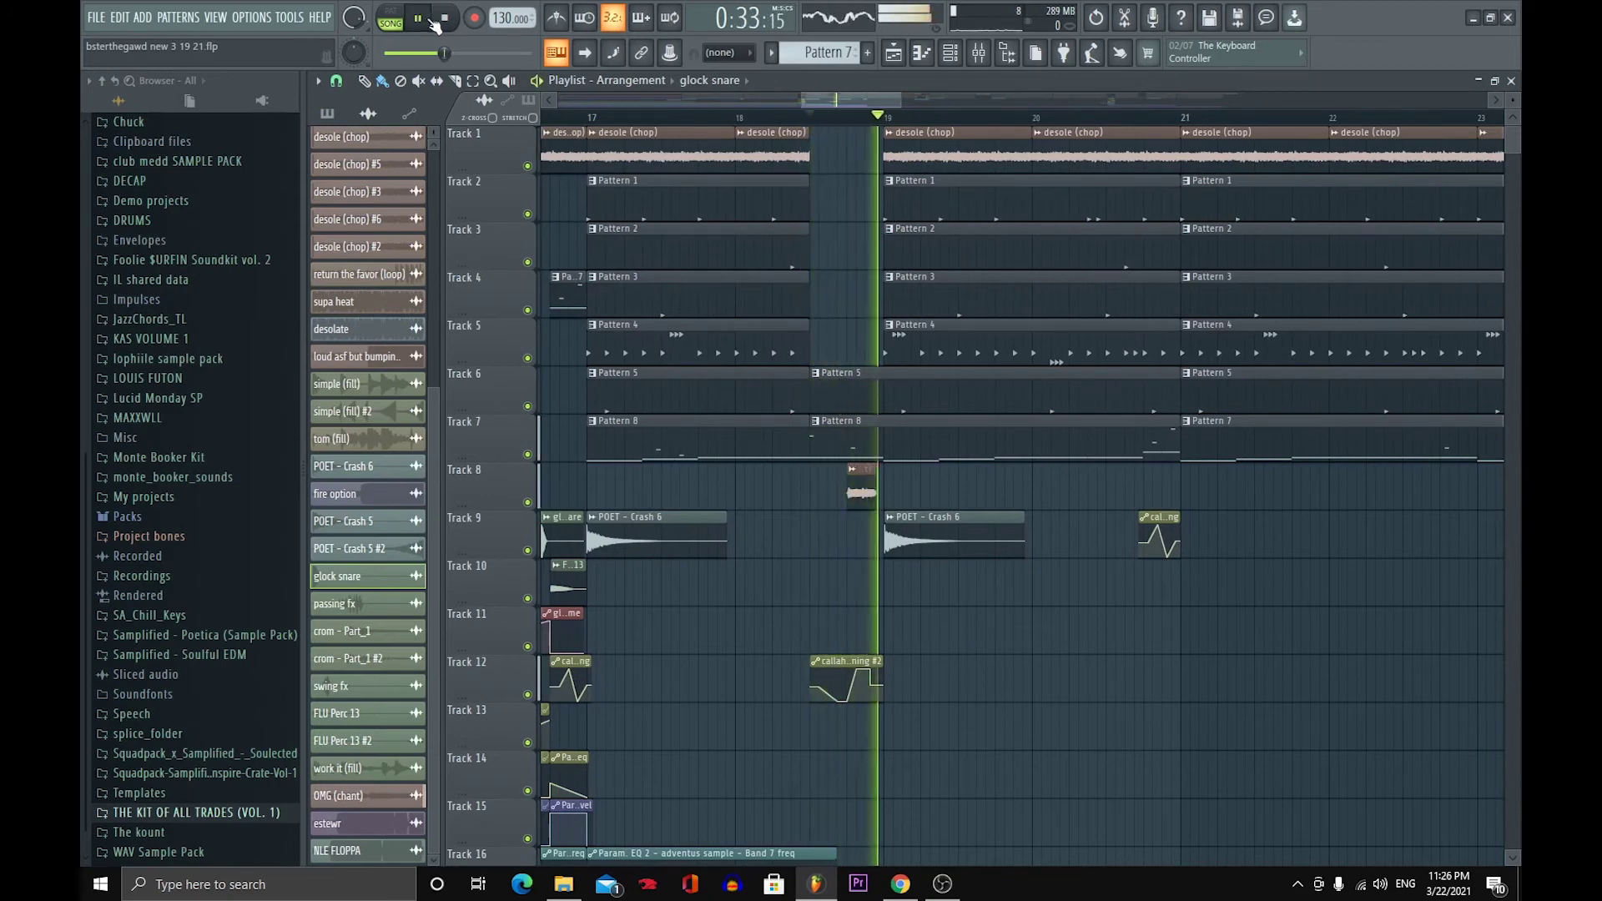
click(444, 19)
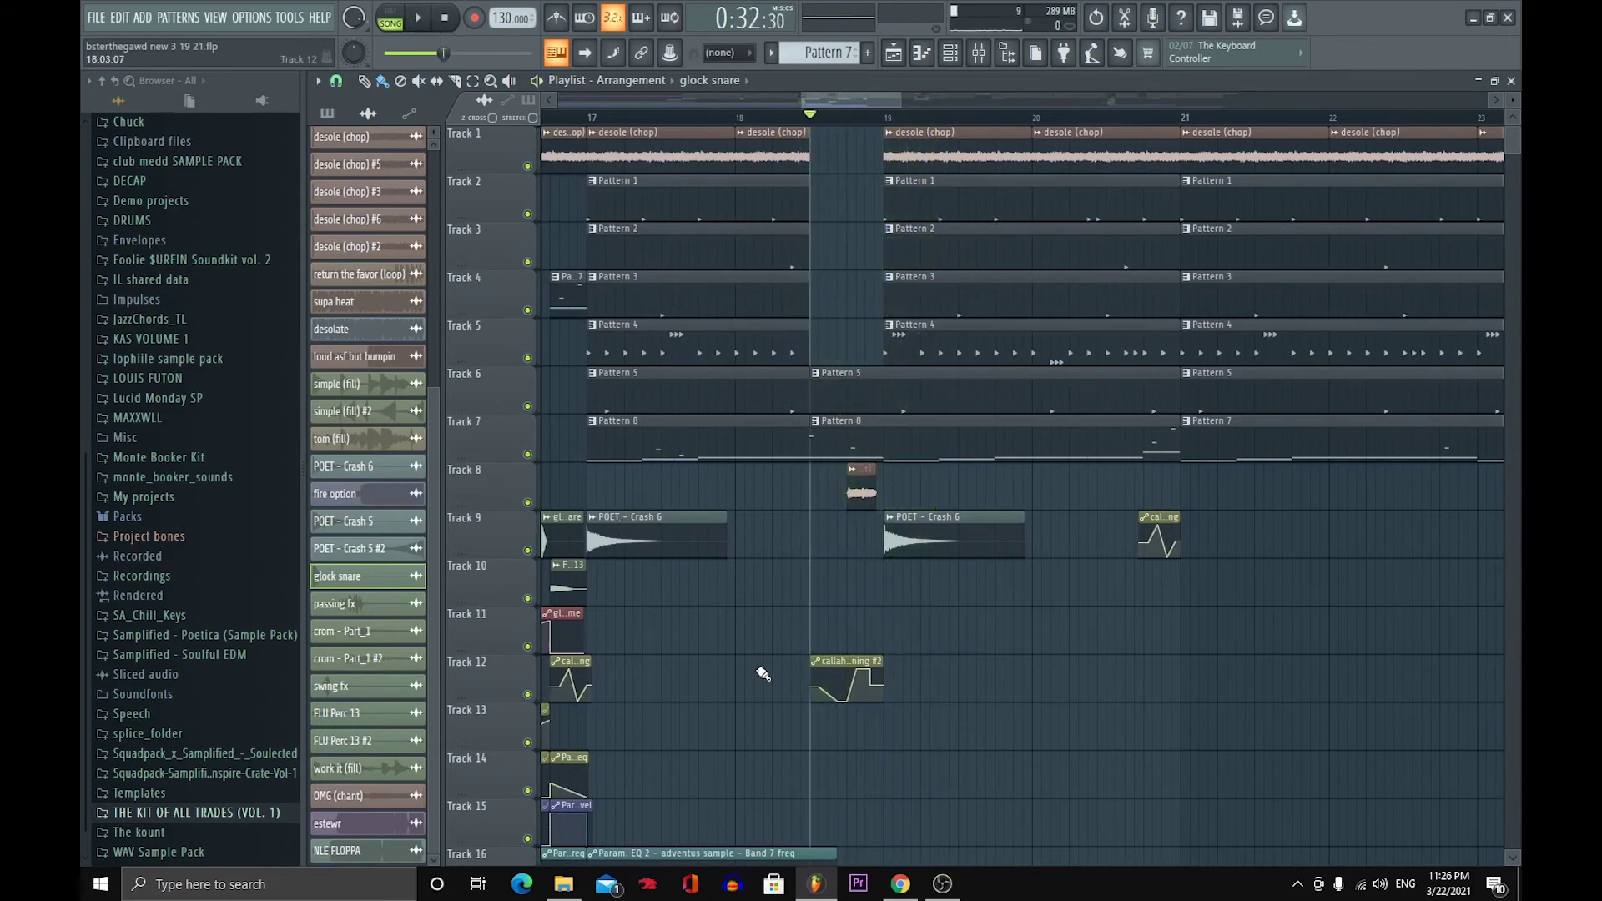
- Examine the automation clips around the break before bar 19, and place the playhead at the break's start
scroll(763, 675, down, 5)
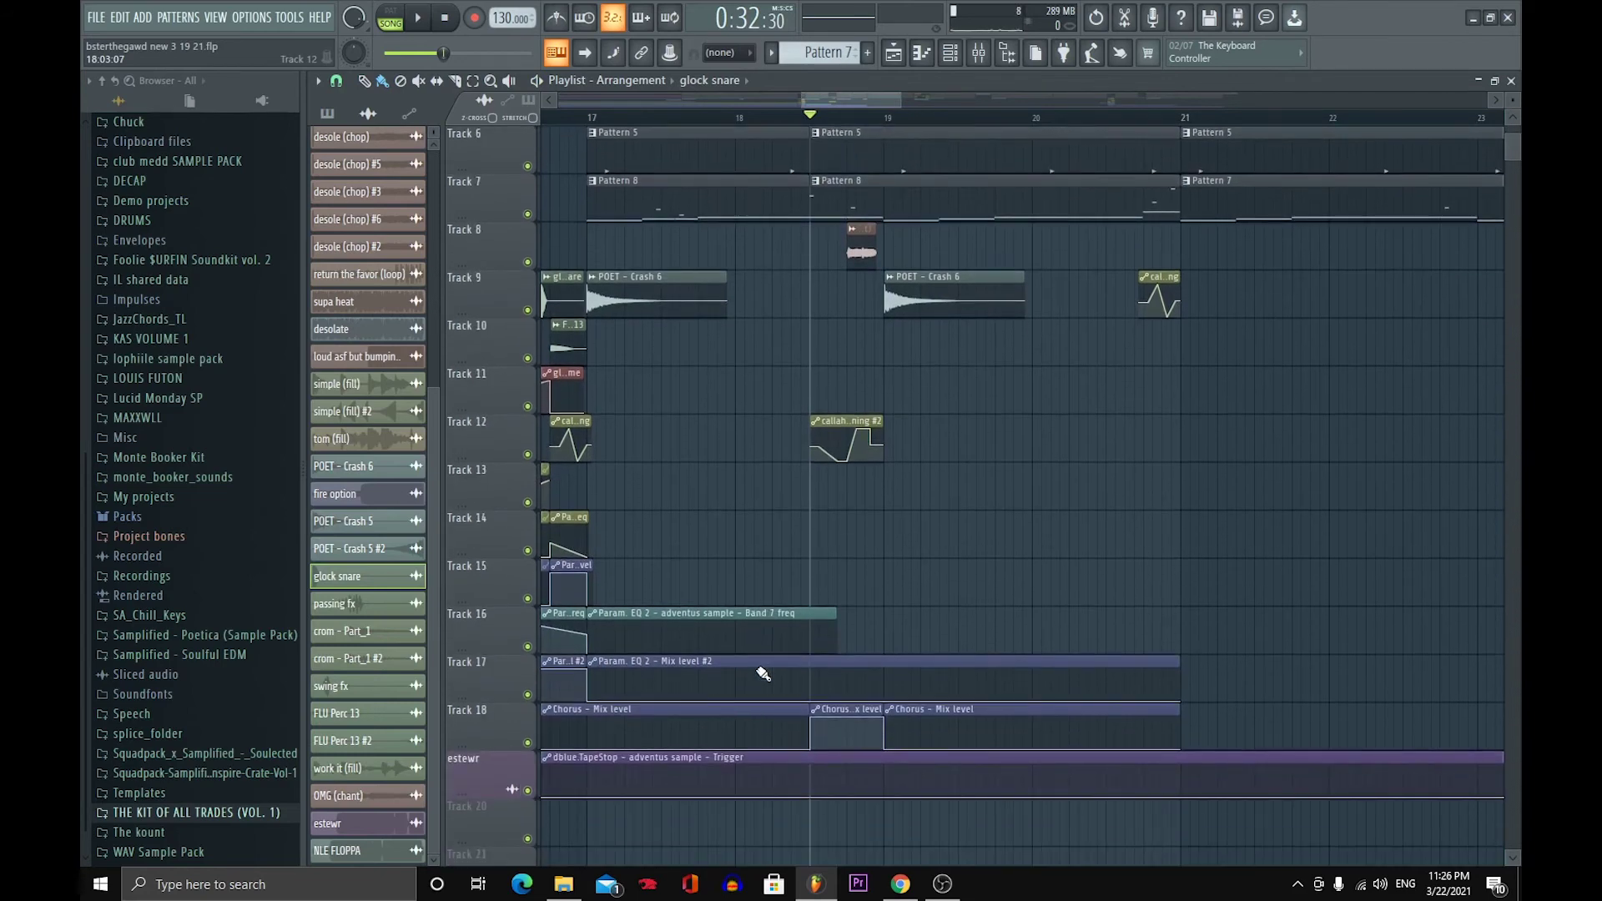
scroll(764, 675, down, 2)
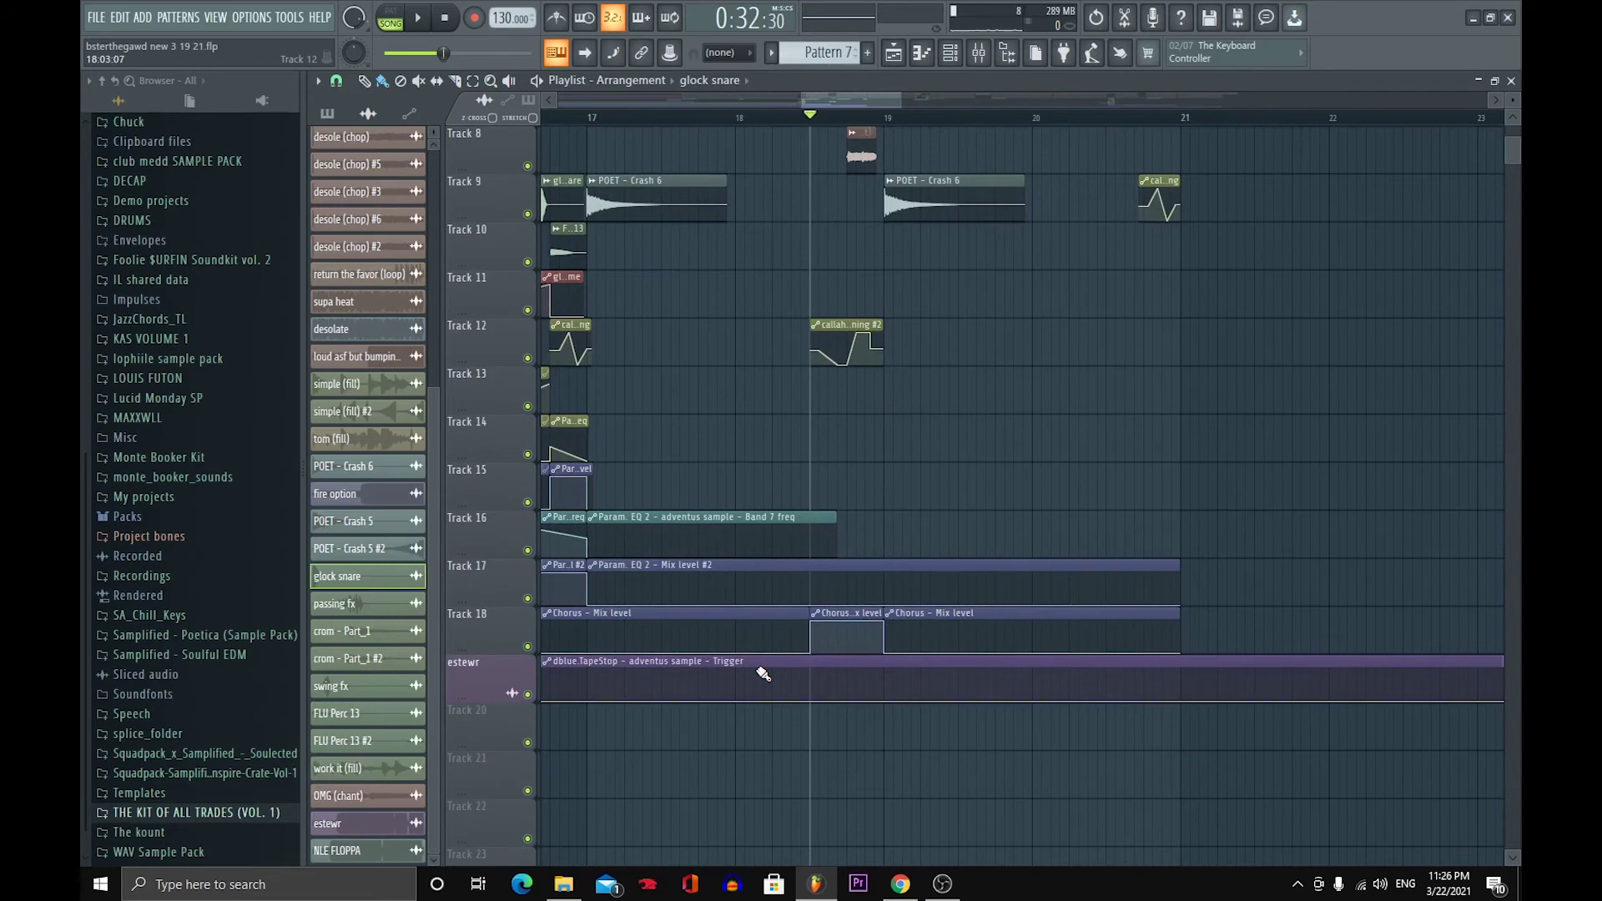
scroll(764, 675, up, 7)
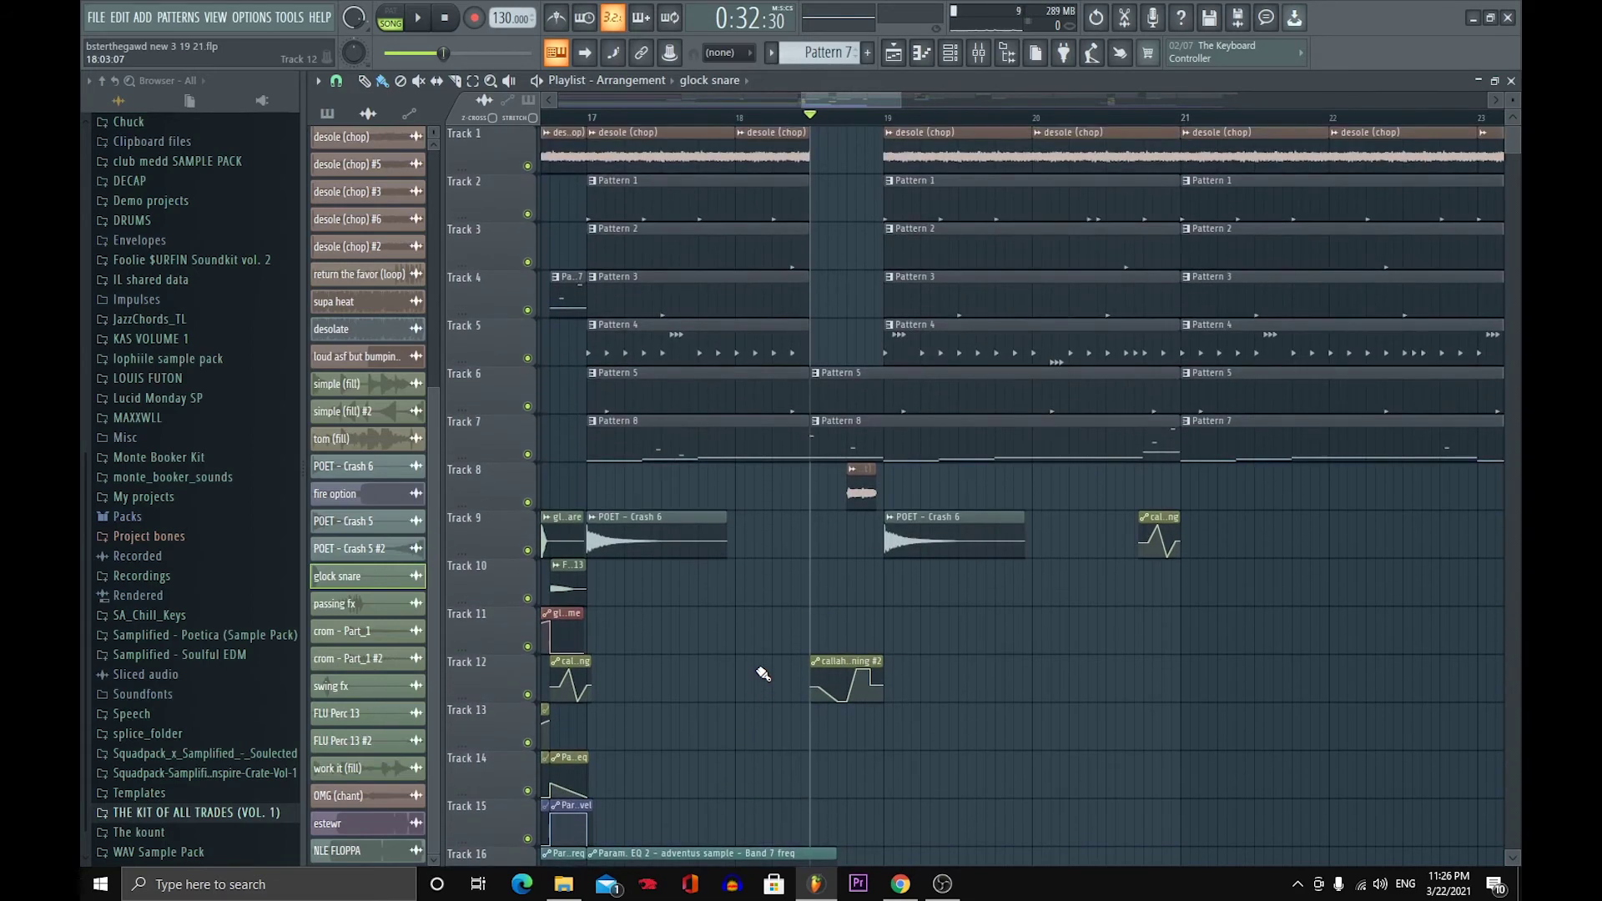
click(806, 118)
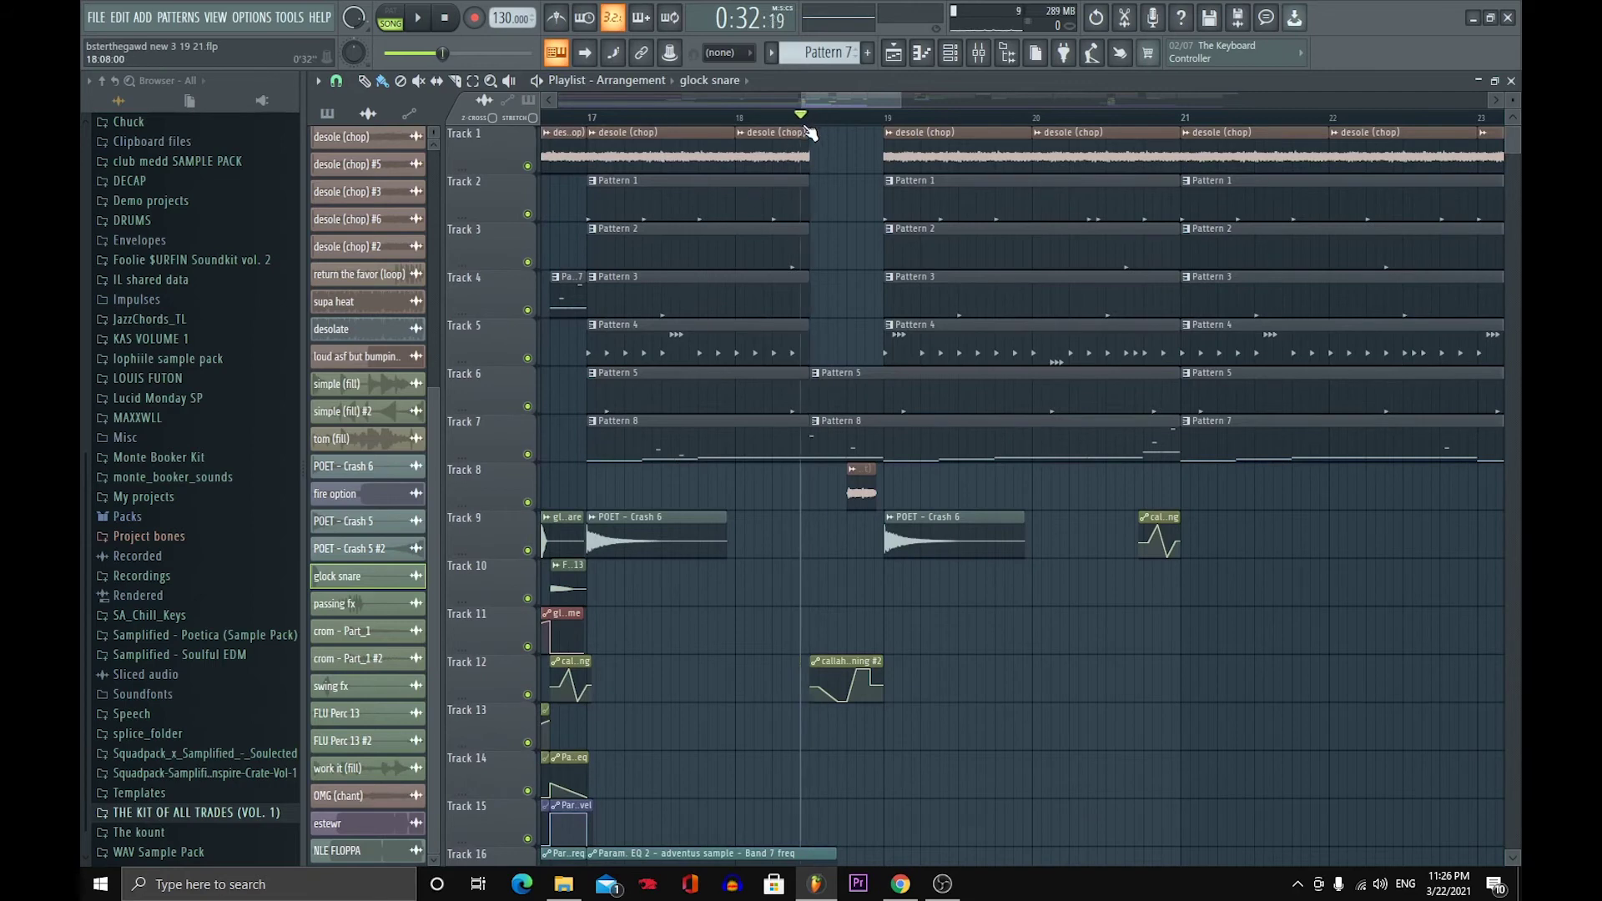
drag(806, 126, 812, 175)
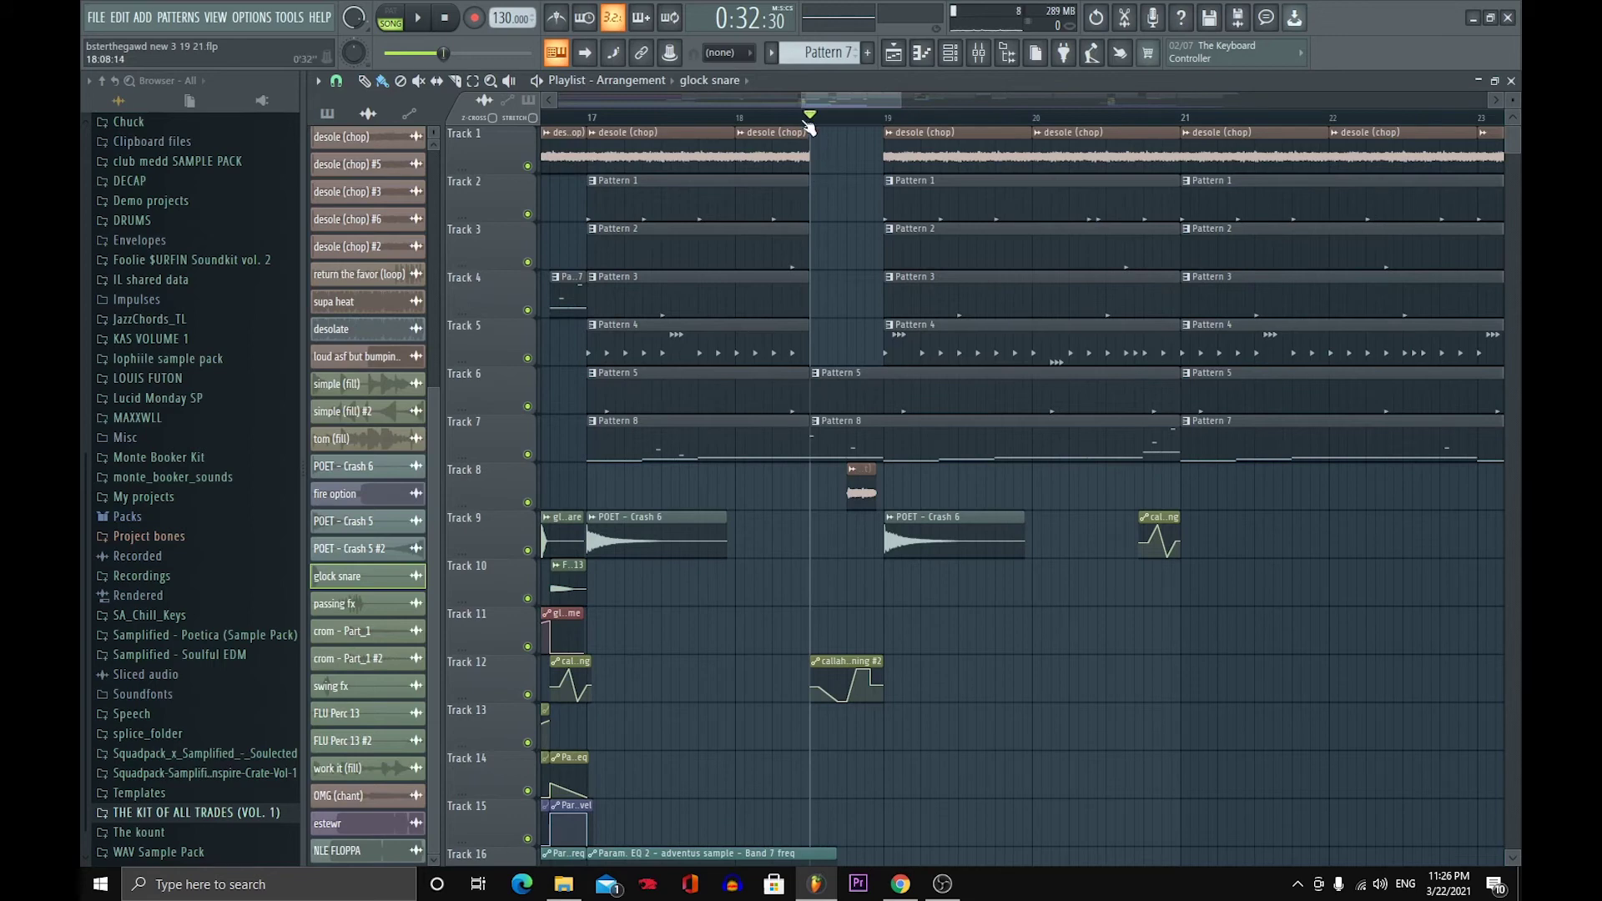
- Play the start of the break in the middle of bar 18 once more
drag(806, 116, 1097, 378)
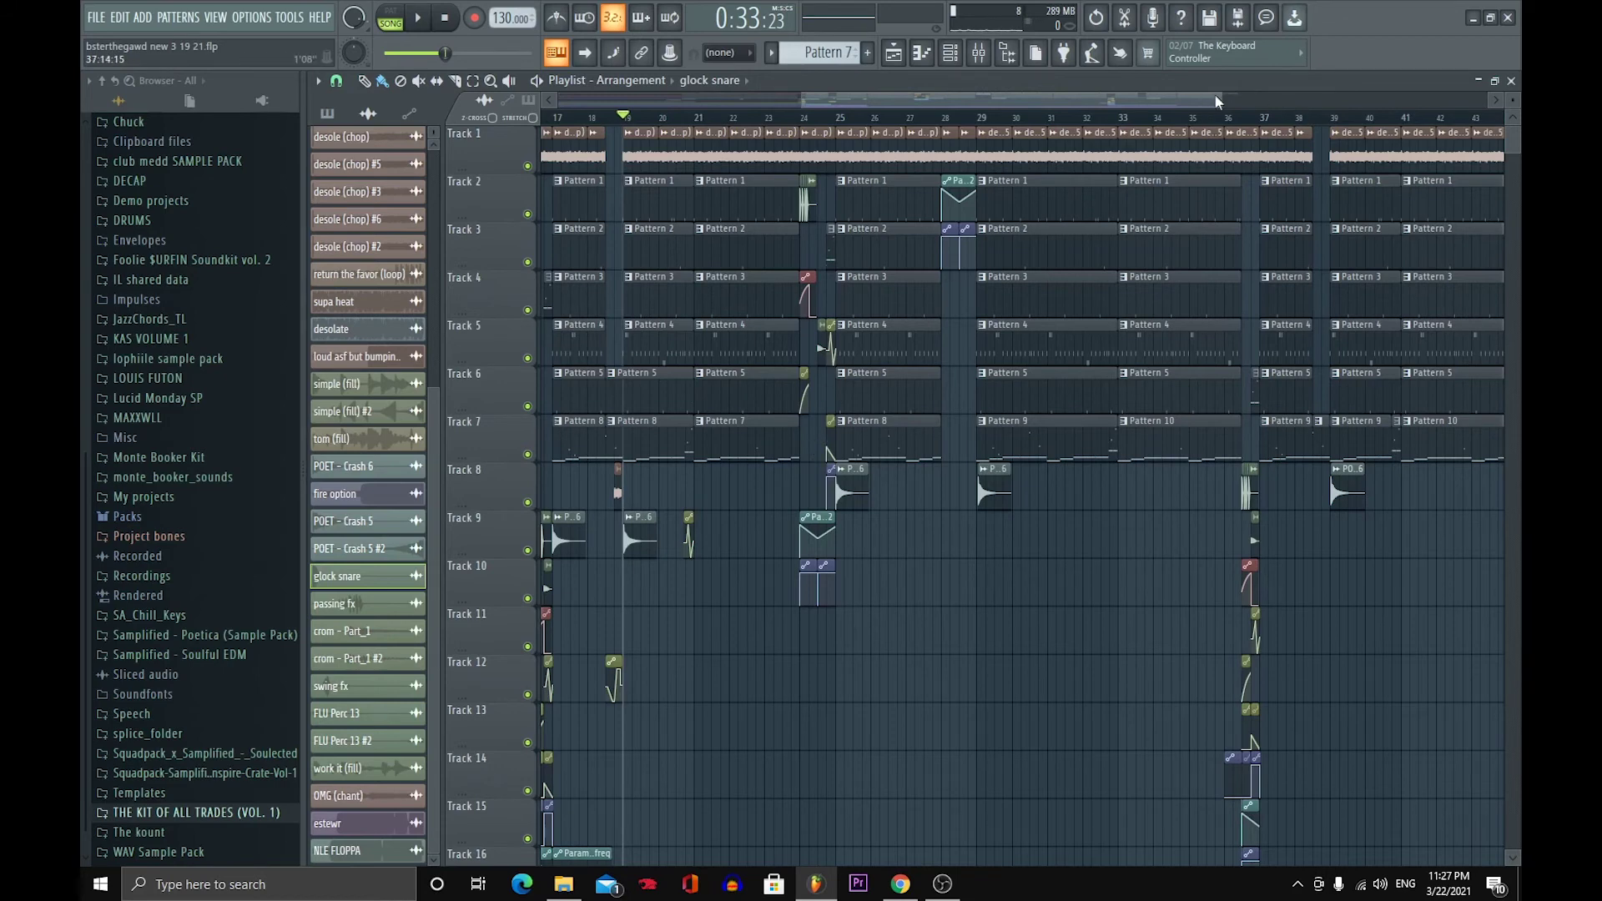
mouse_move(1217, 96)
mouse_down()
mouse_move(985, 151)
mouse_move(936, 212)
mouse_move(838, 83)
mouse_move(776, 112)
mouse_up()
click(417, 17)
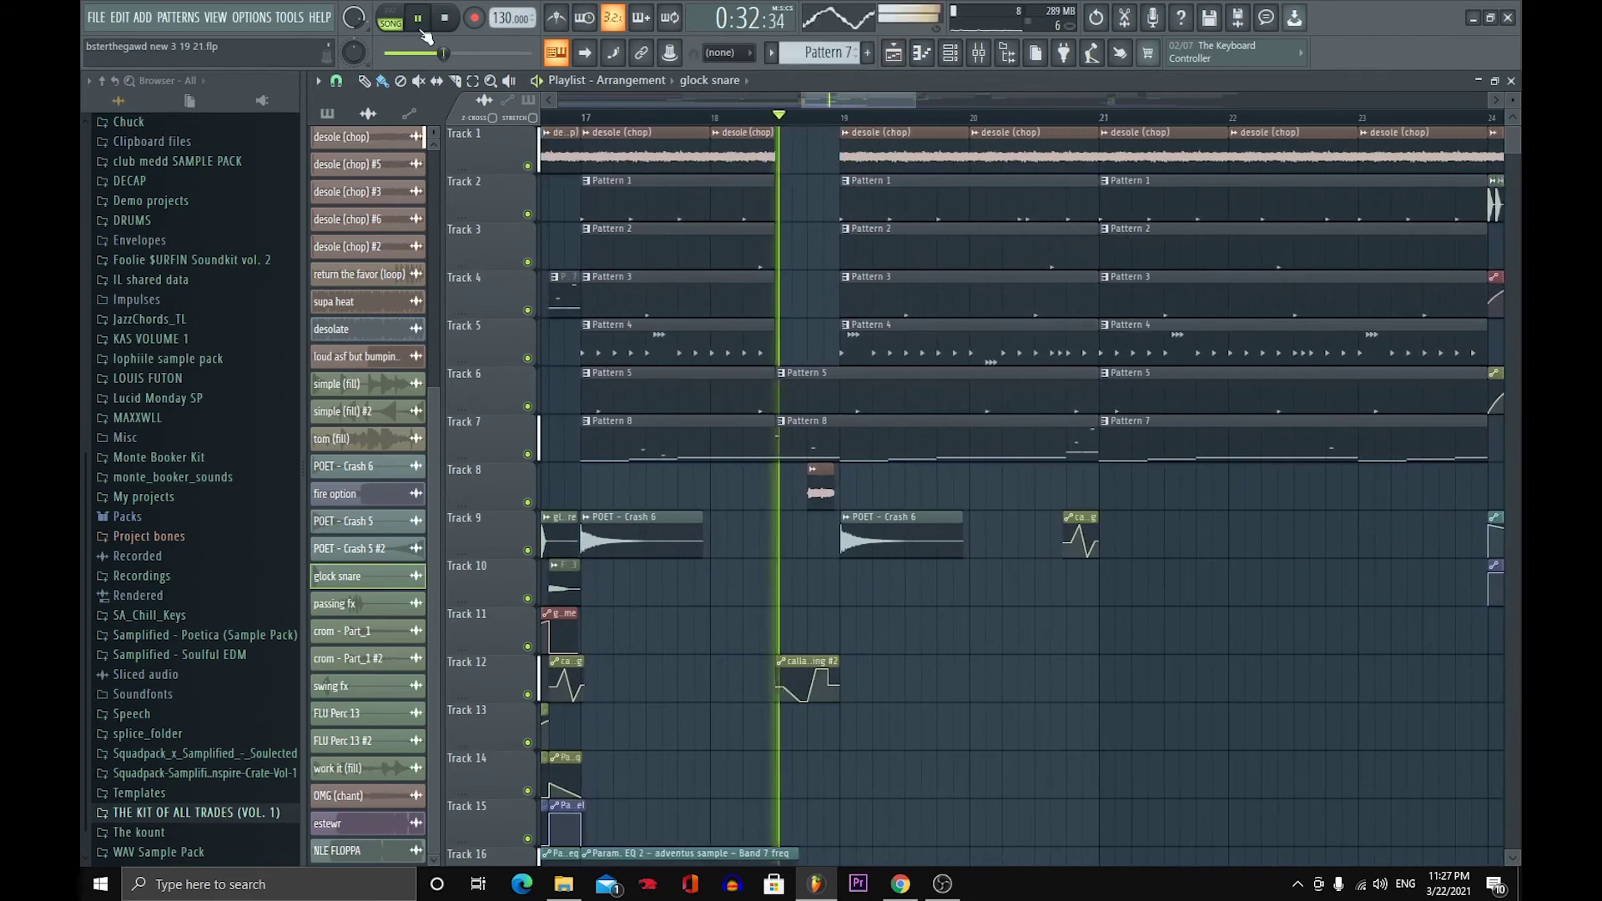
click(441, 21)
- Examine the Track 12 automation and the EQ and chorus mix level clips on Tracks 16 to 18 at the bar 18 break
scroll(705, 447, down, 5)
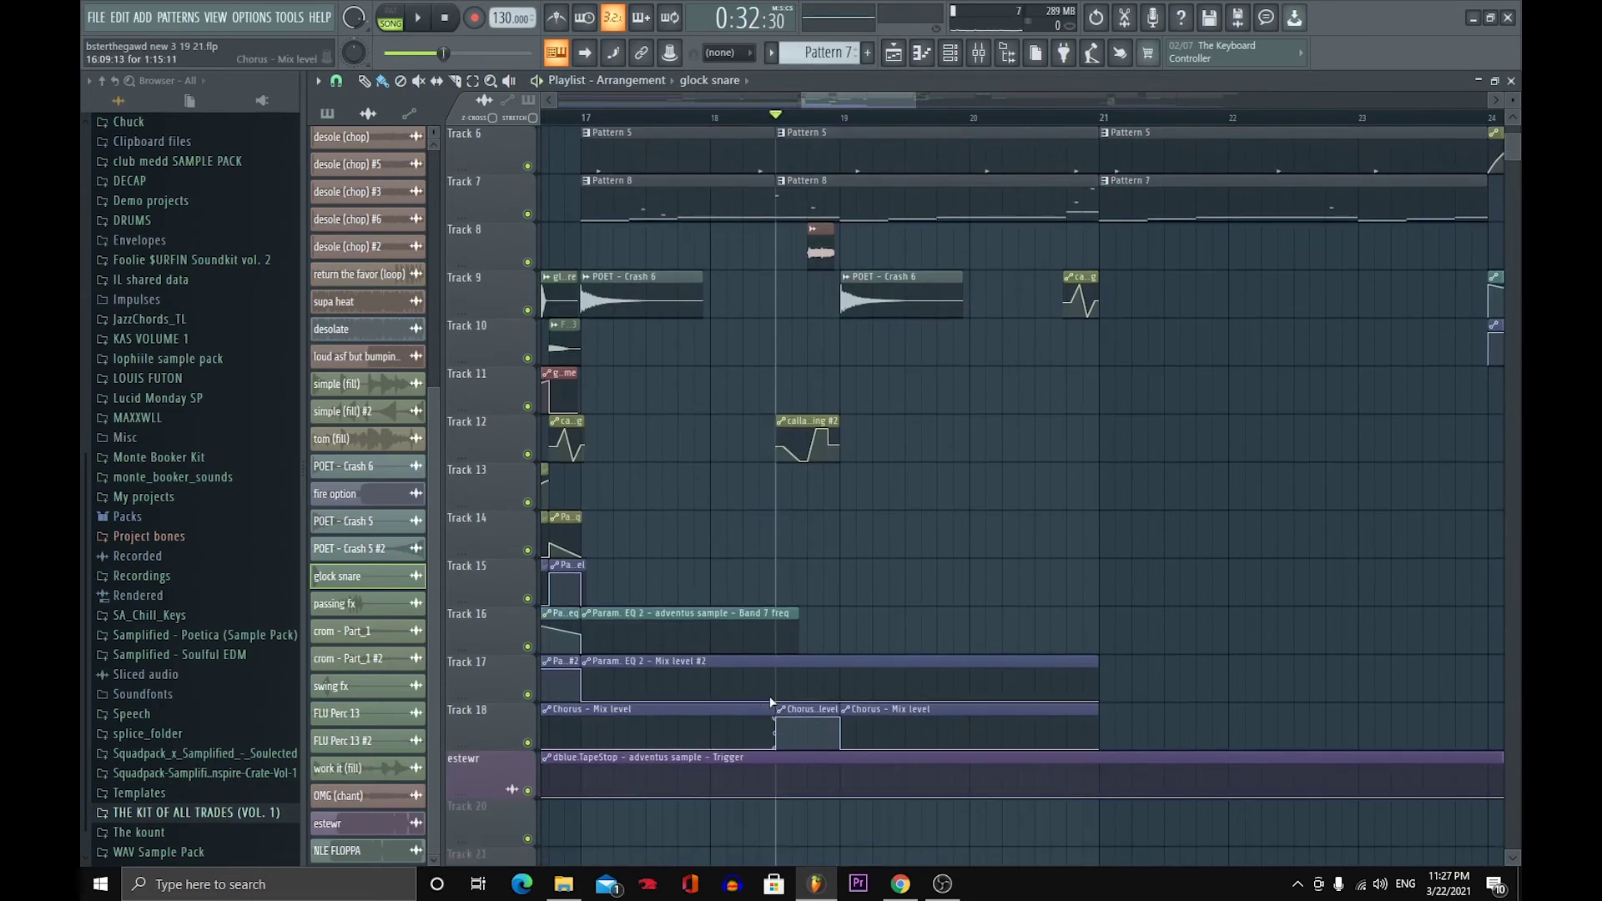
scroll(767, 585, up, 3)
scroll(768, 570, up, 2)
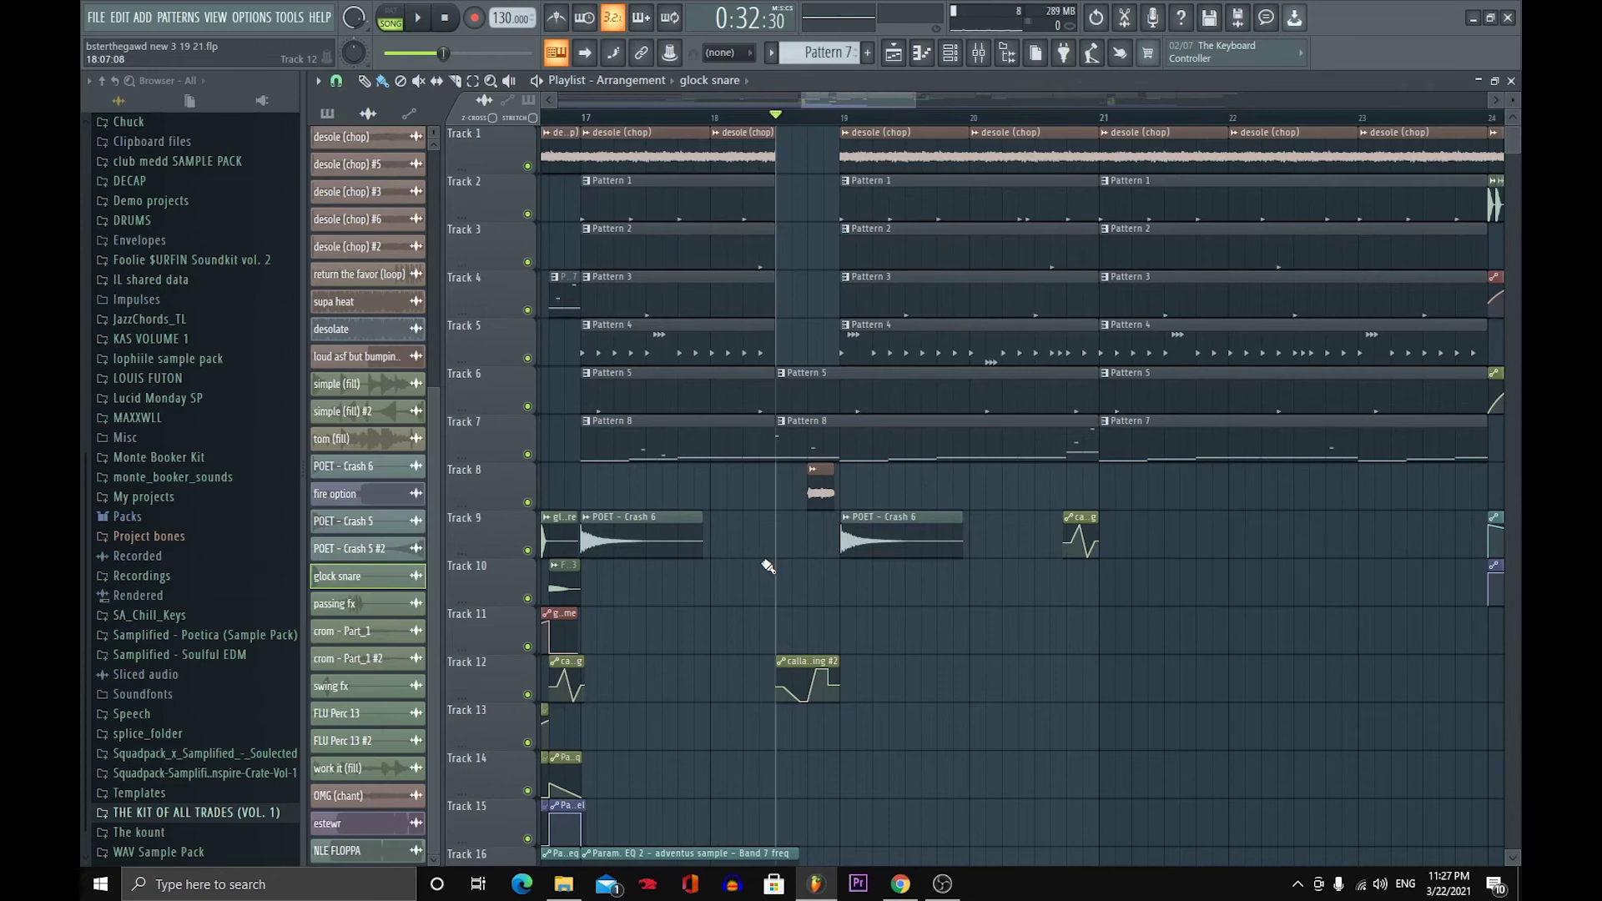
scroll(768, 566, down, 3)
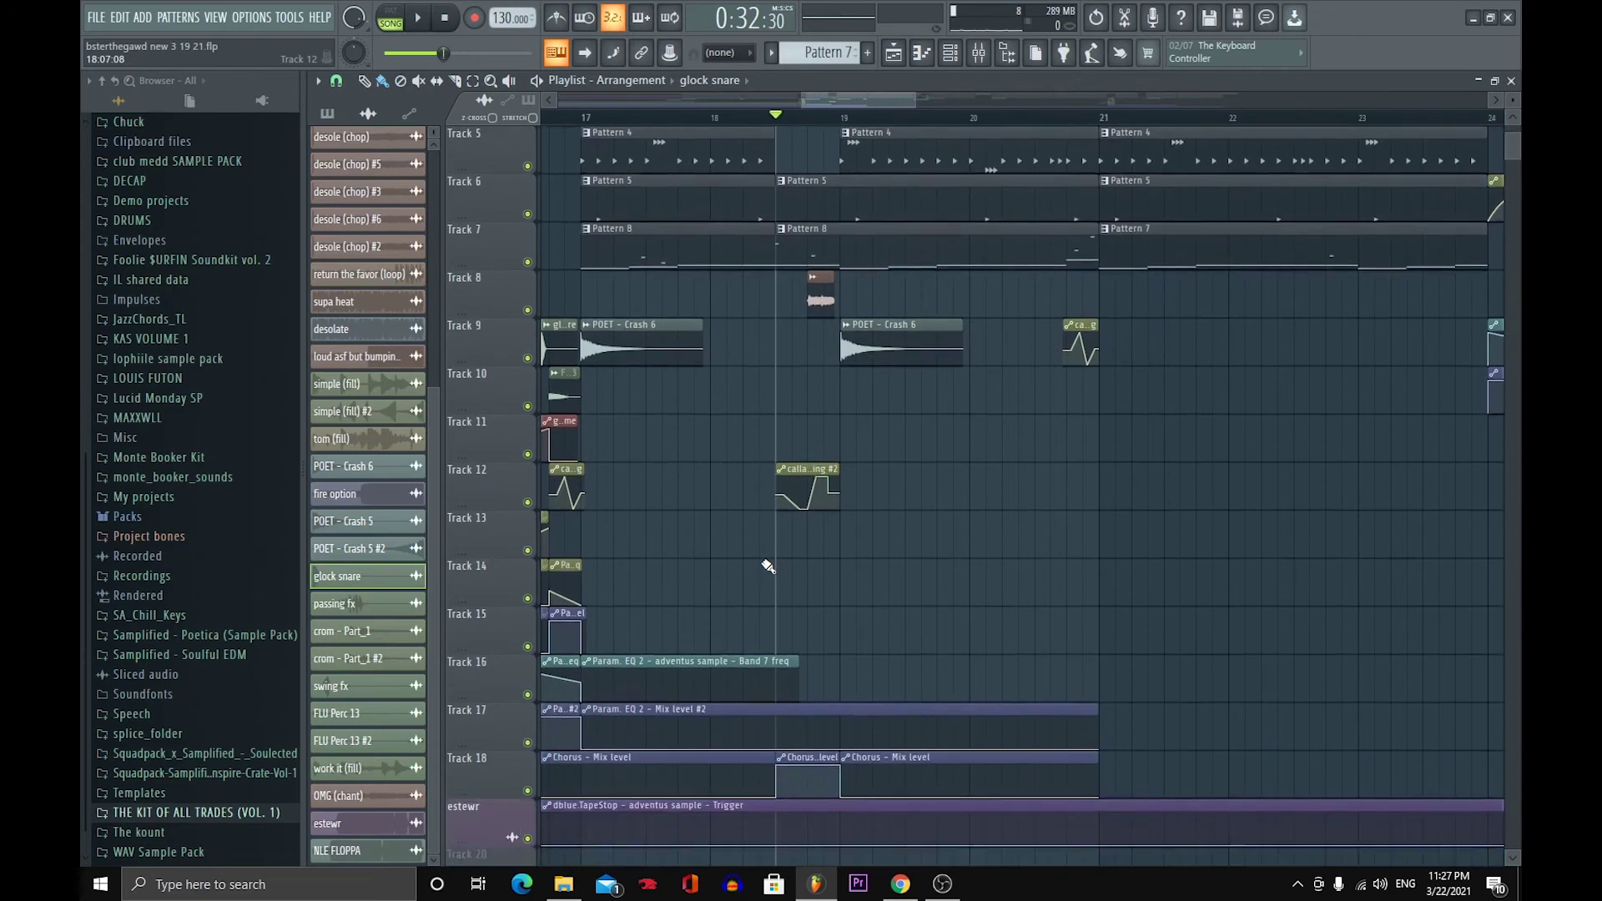
scroll(766, 562, up, 3)
scroll(795, 369, down, 7)
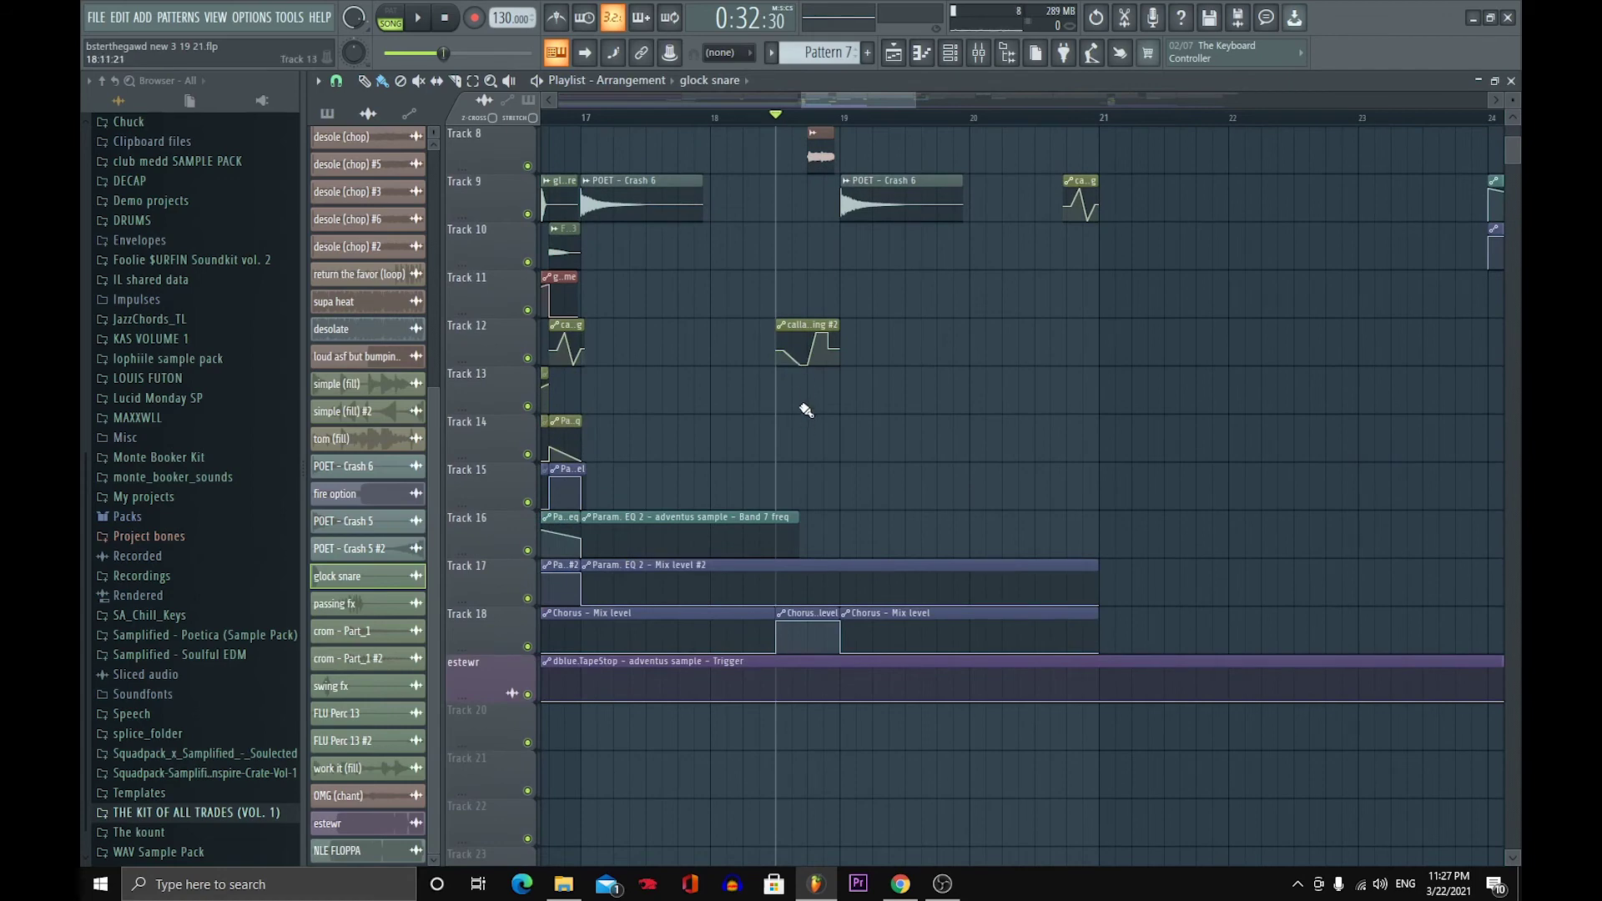
scroll(806, 418, up, 3)
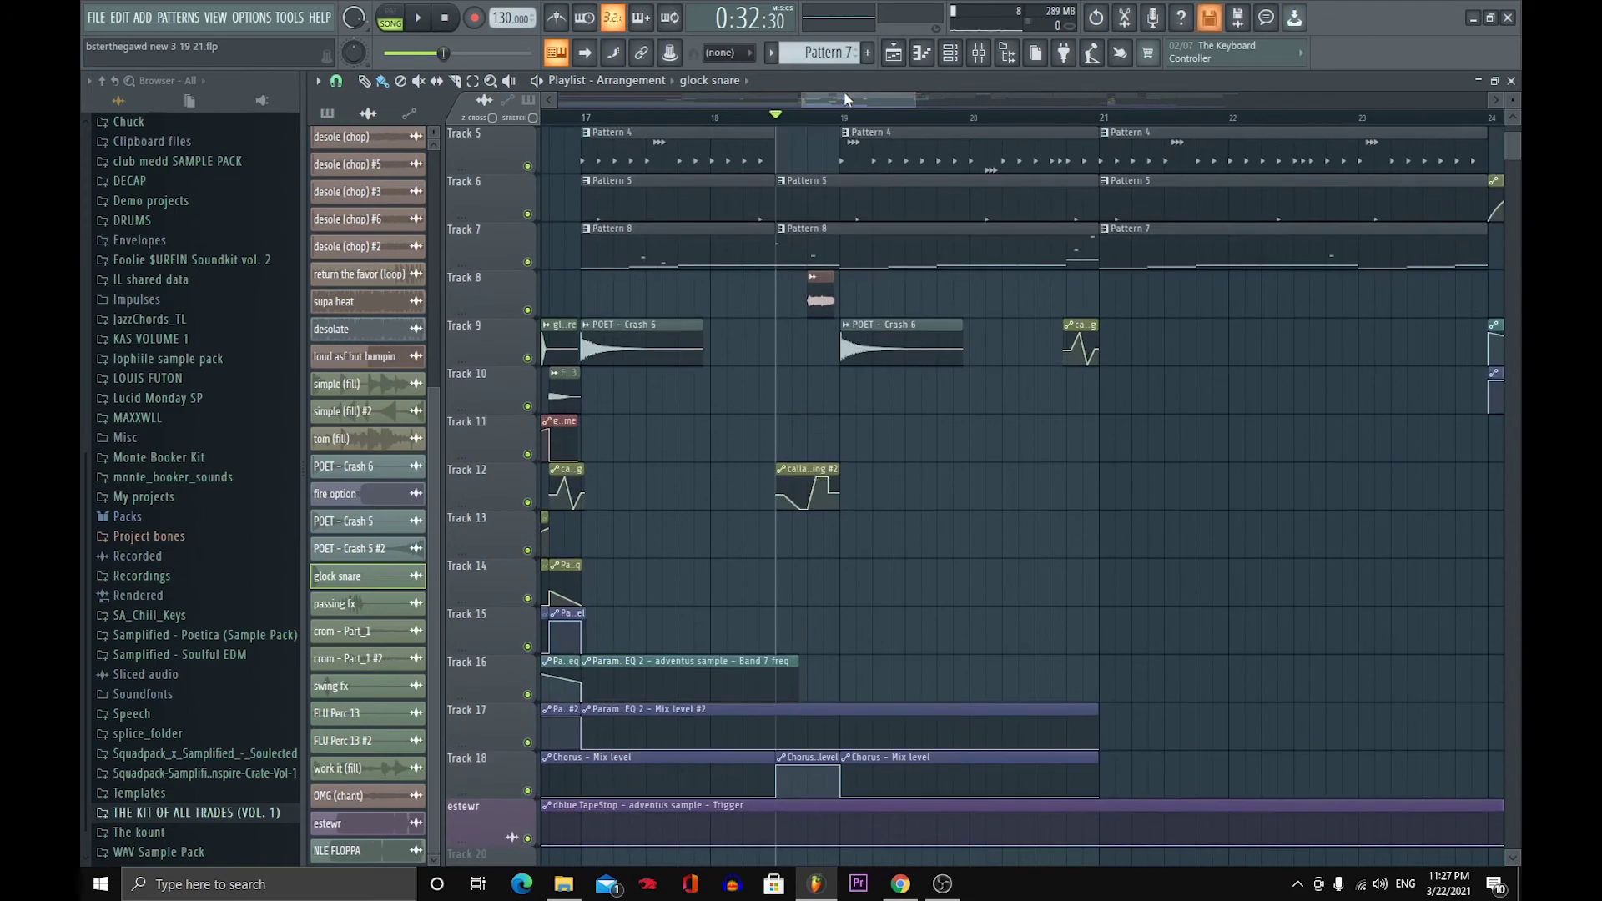
- Check the sample settings of the OMG (chant) clip on Track 8, and play the bar 18 break through to bar 19
drag(839, 92, 859, 187)
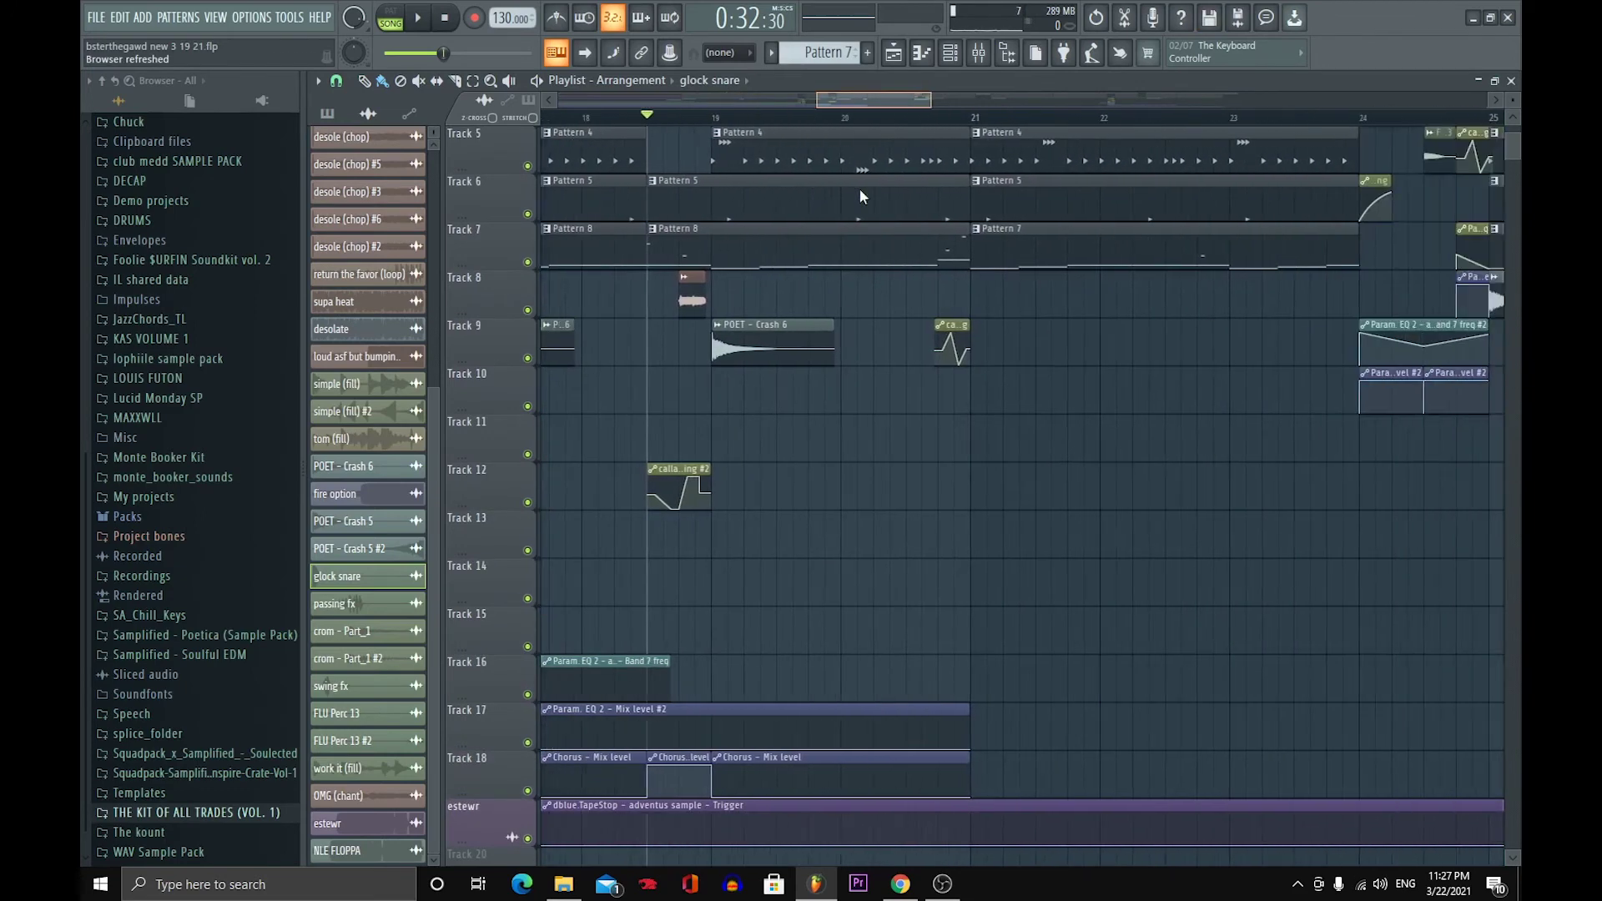
click(693, 286)
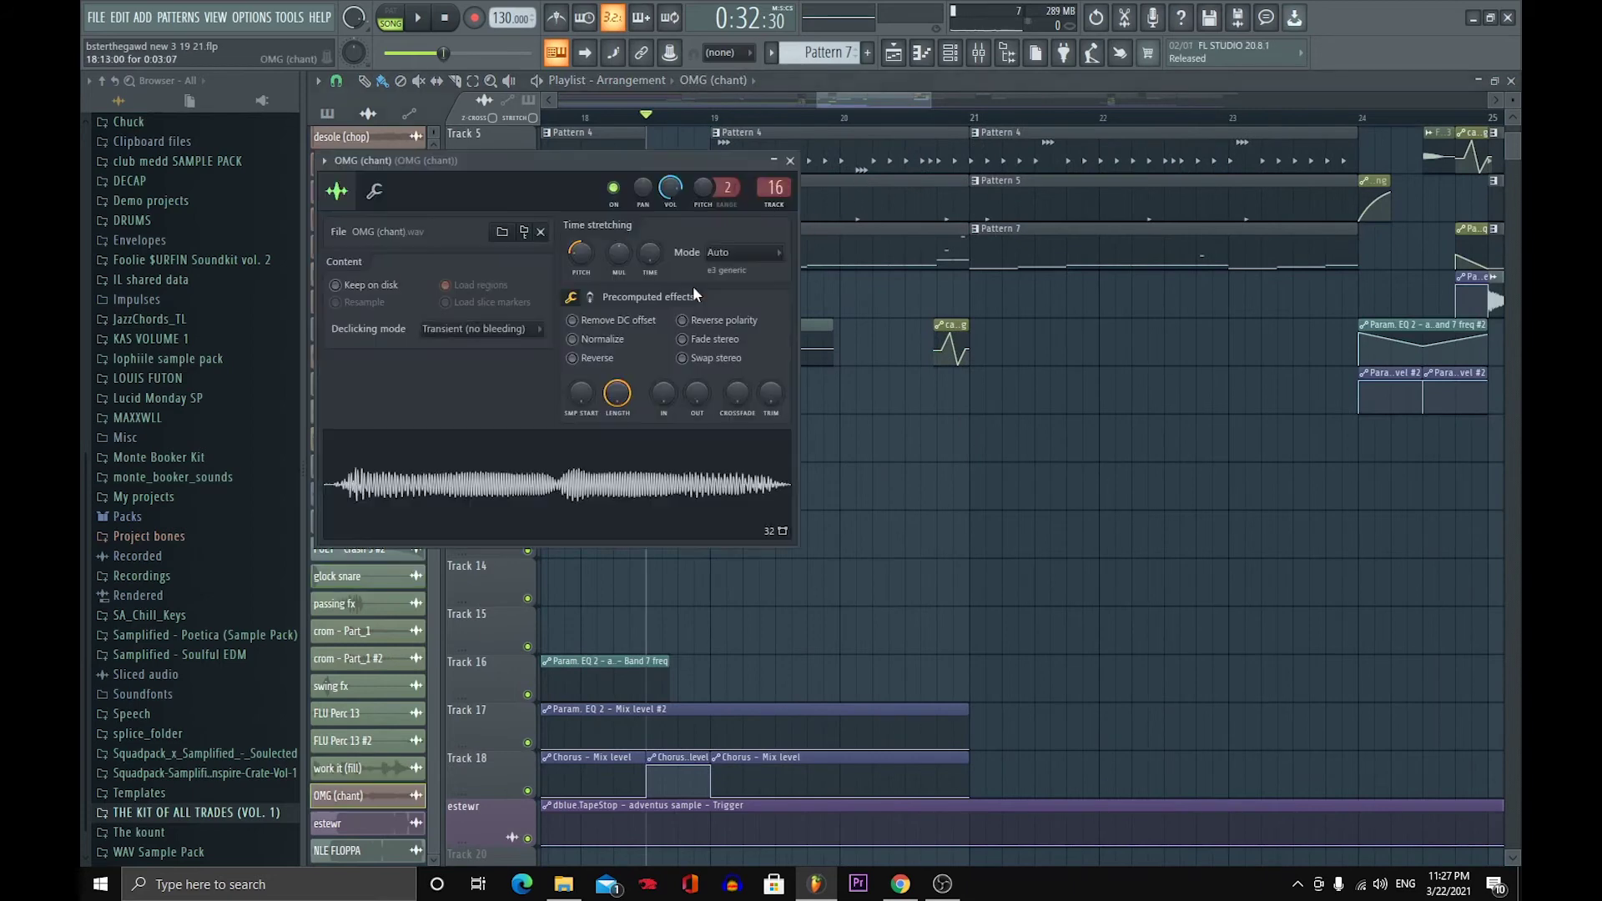
click(789, 162)
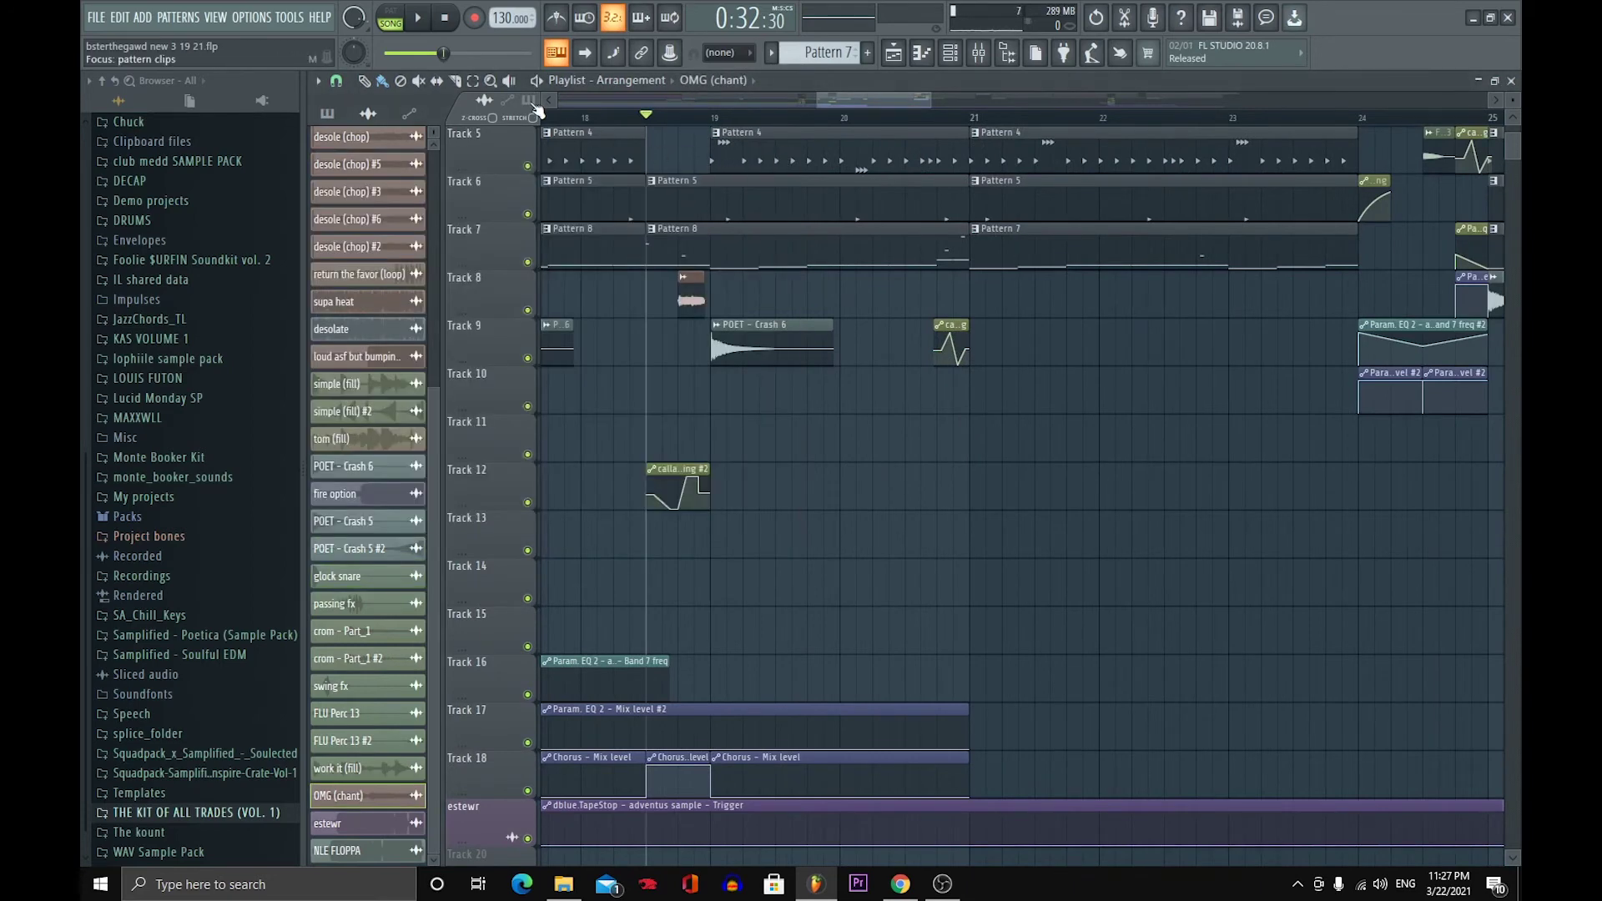
click(422, 20)
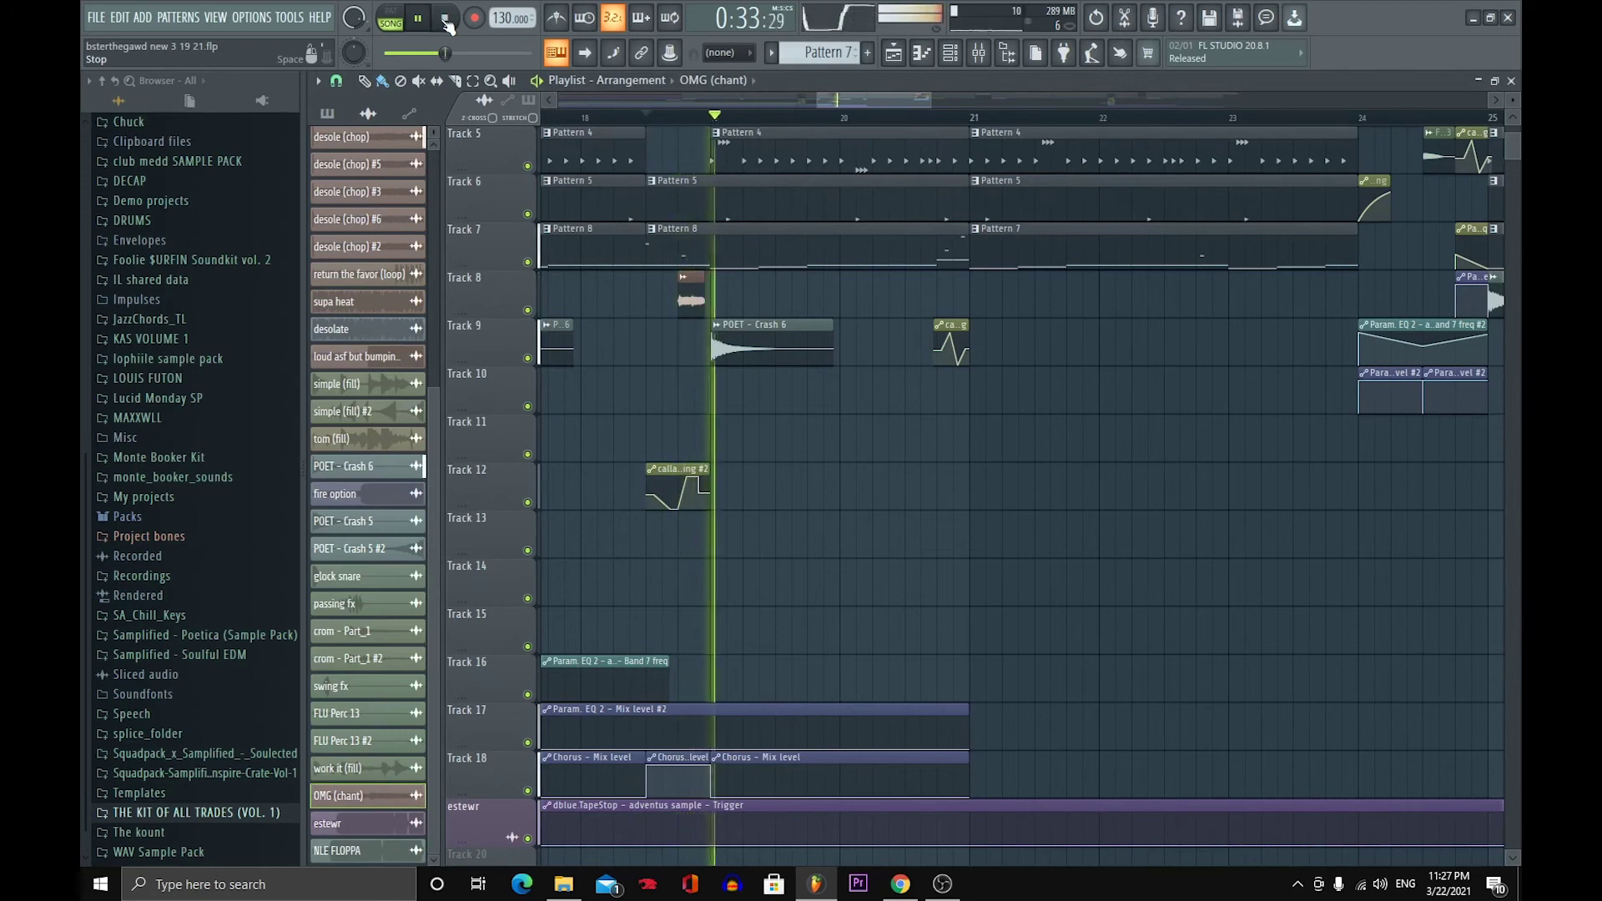
click(458, 18)
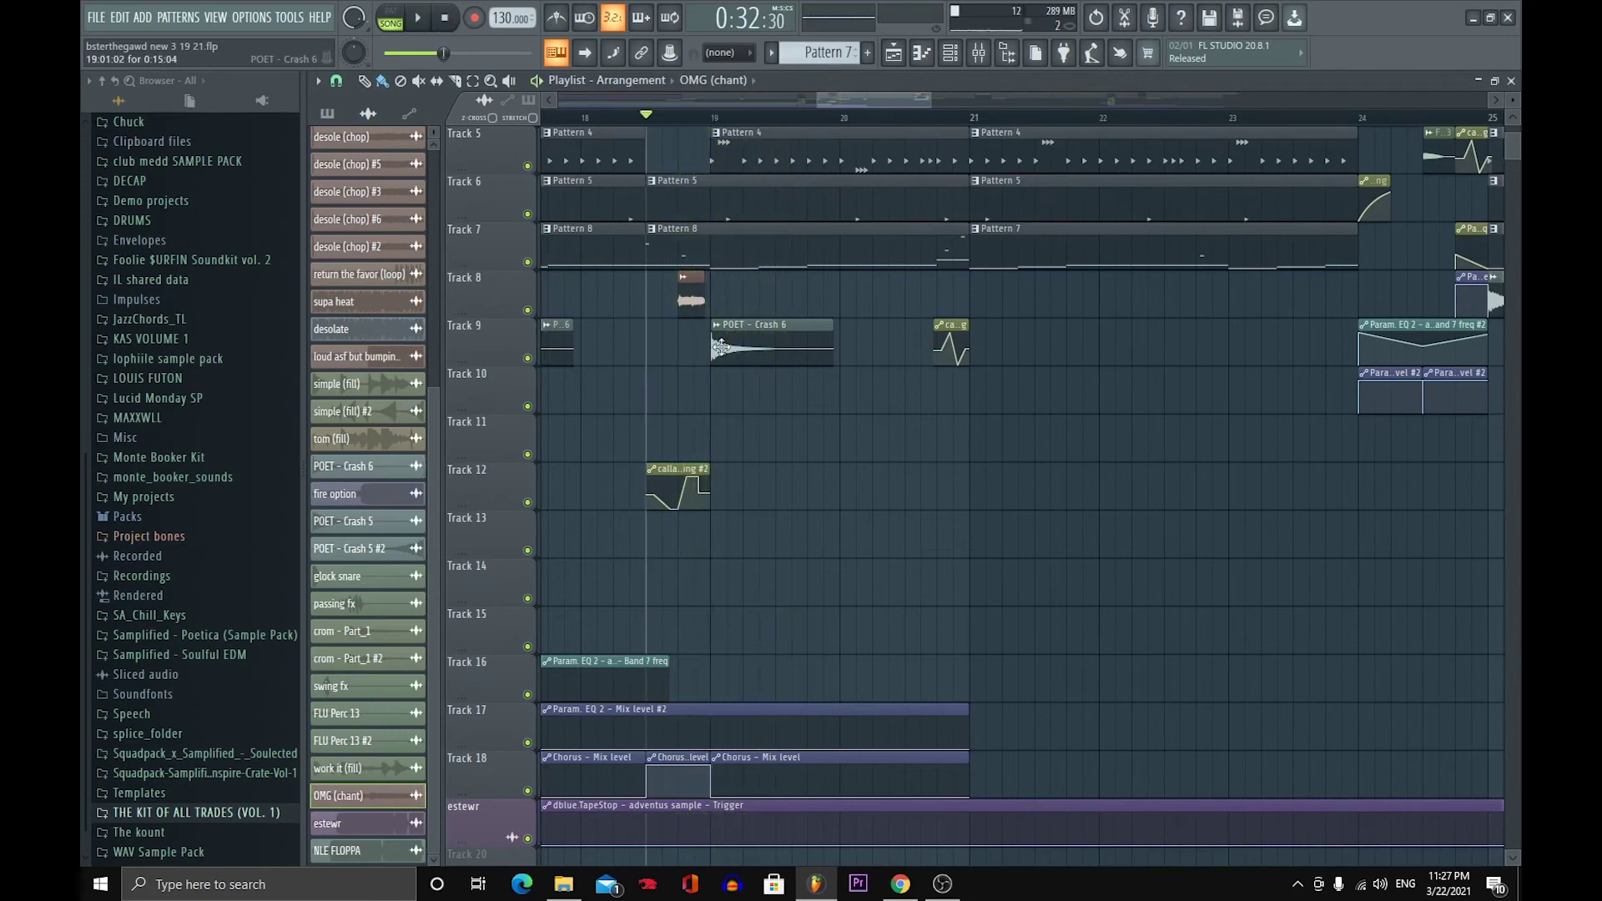
- Place the playhead at the start of bar 19 and briefly play the section
scroll(719, 345, up, 2)
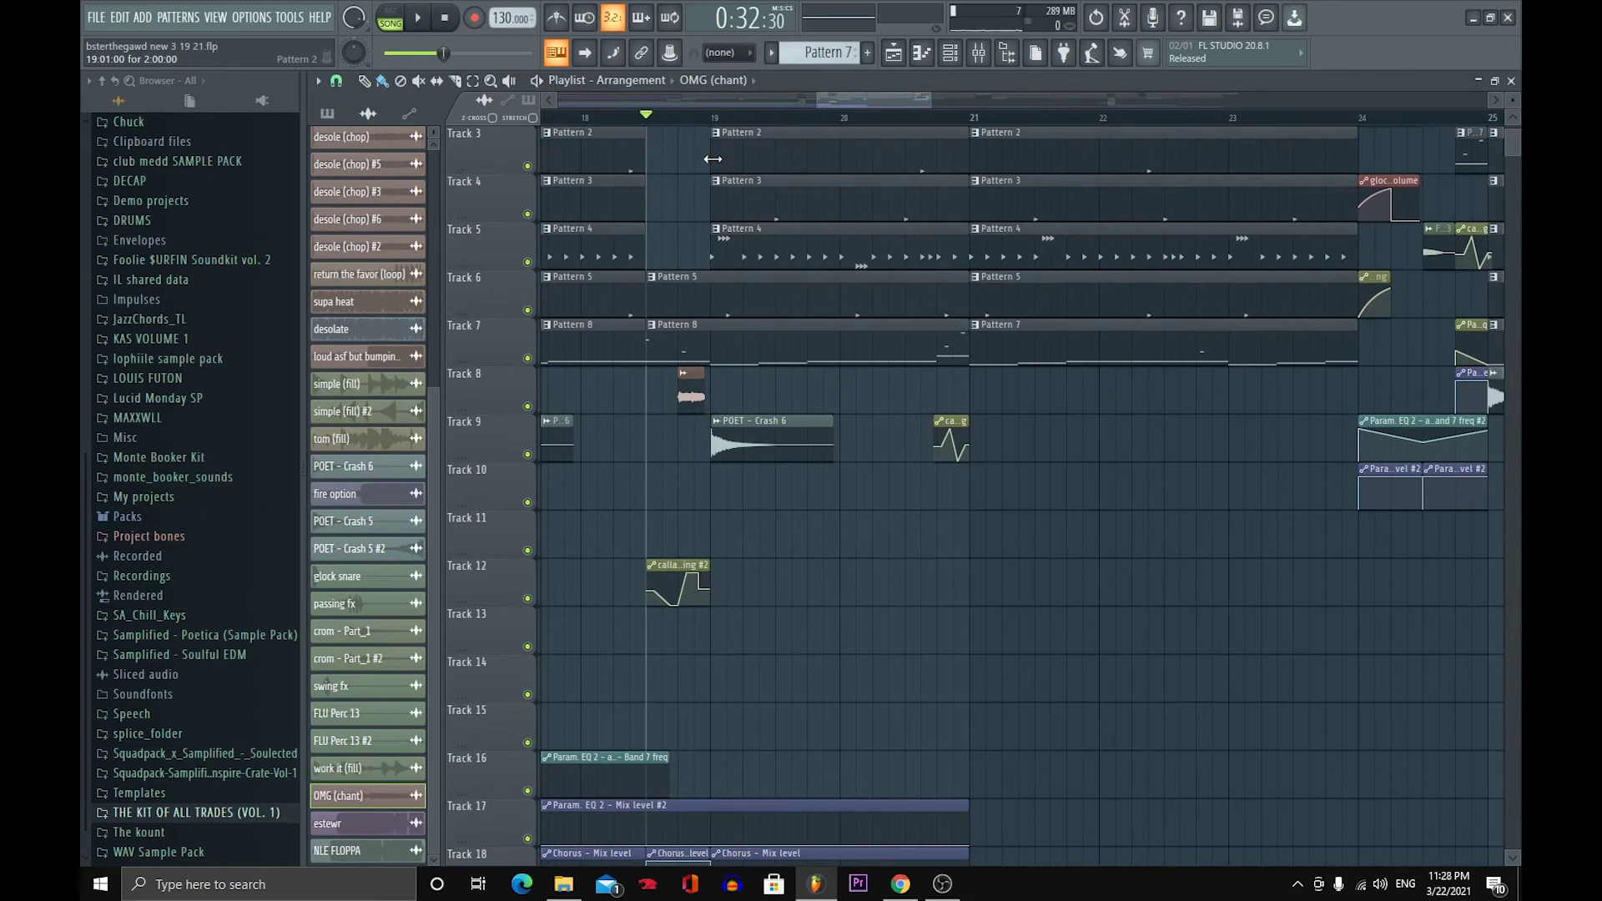
click(715, 117)
key(space)
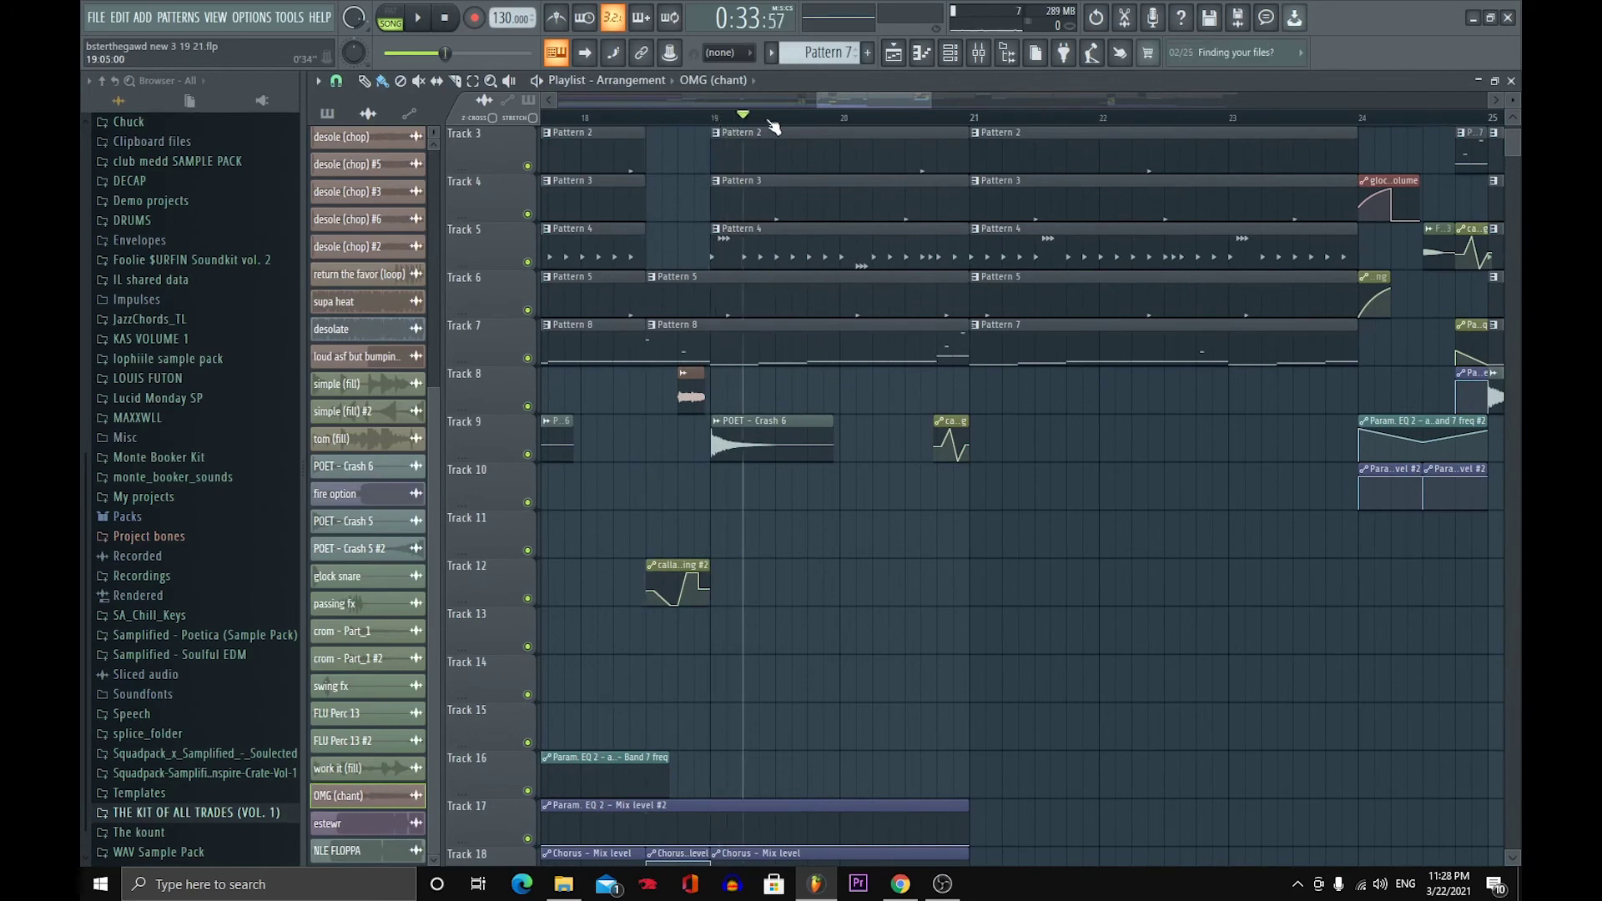
drag(962, 191, 714, 158)
- Place the playhead at the start of the bar 24 break and play it up to bar 25
drag(806, 94, 898, 138)
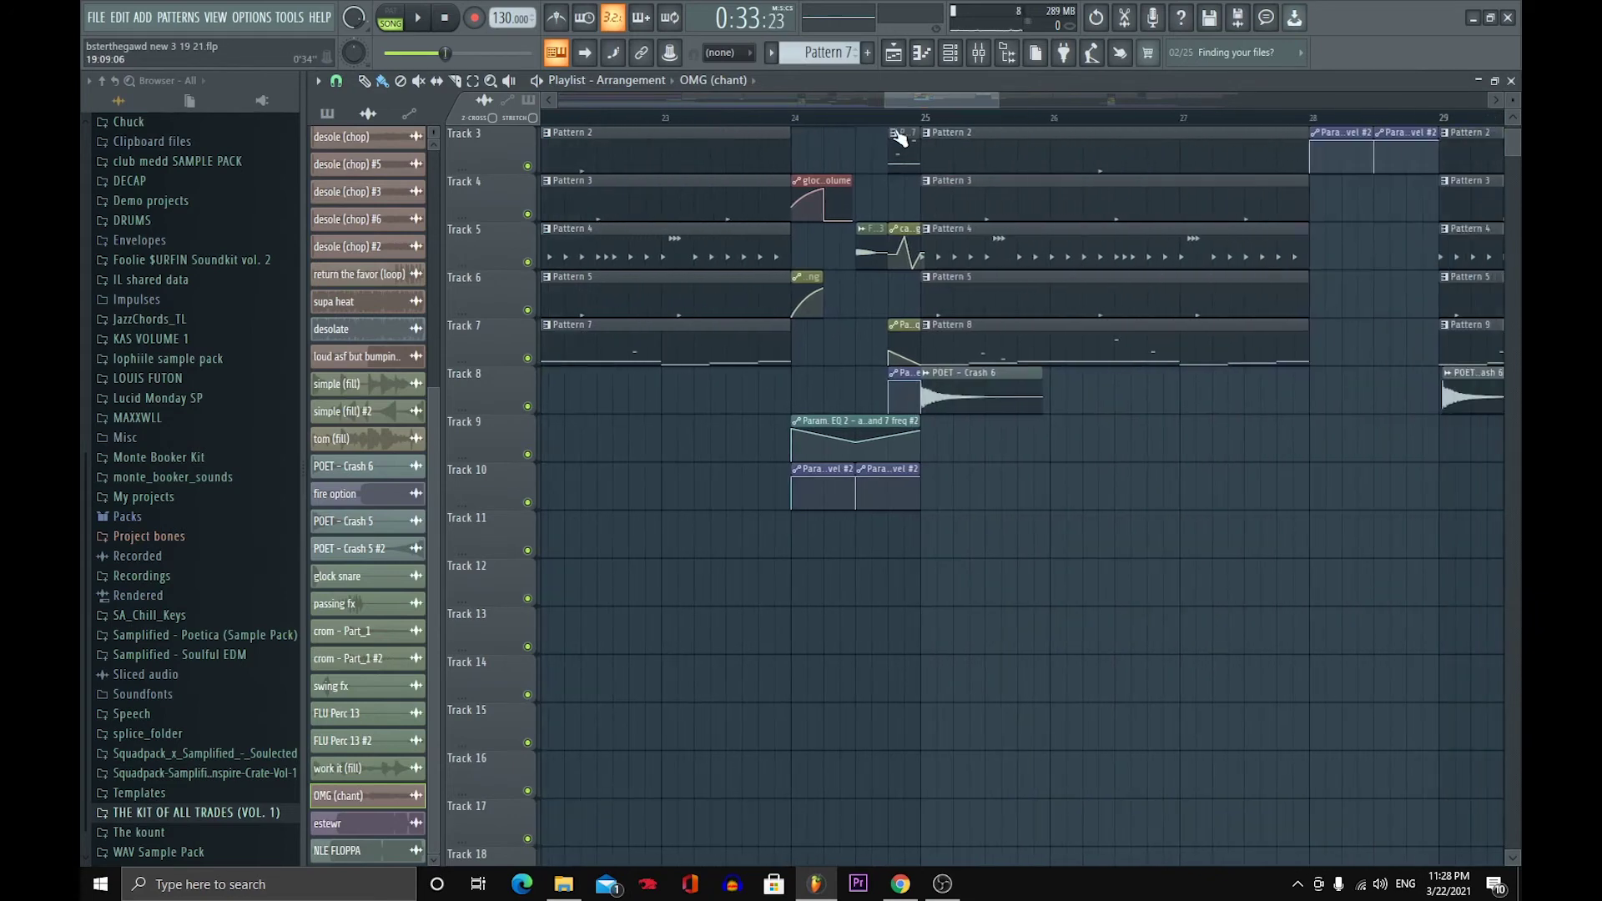
scroll(1035, 368, up, 2)
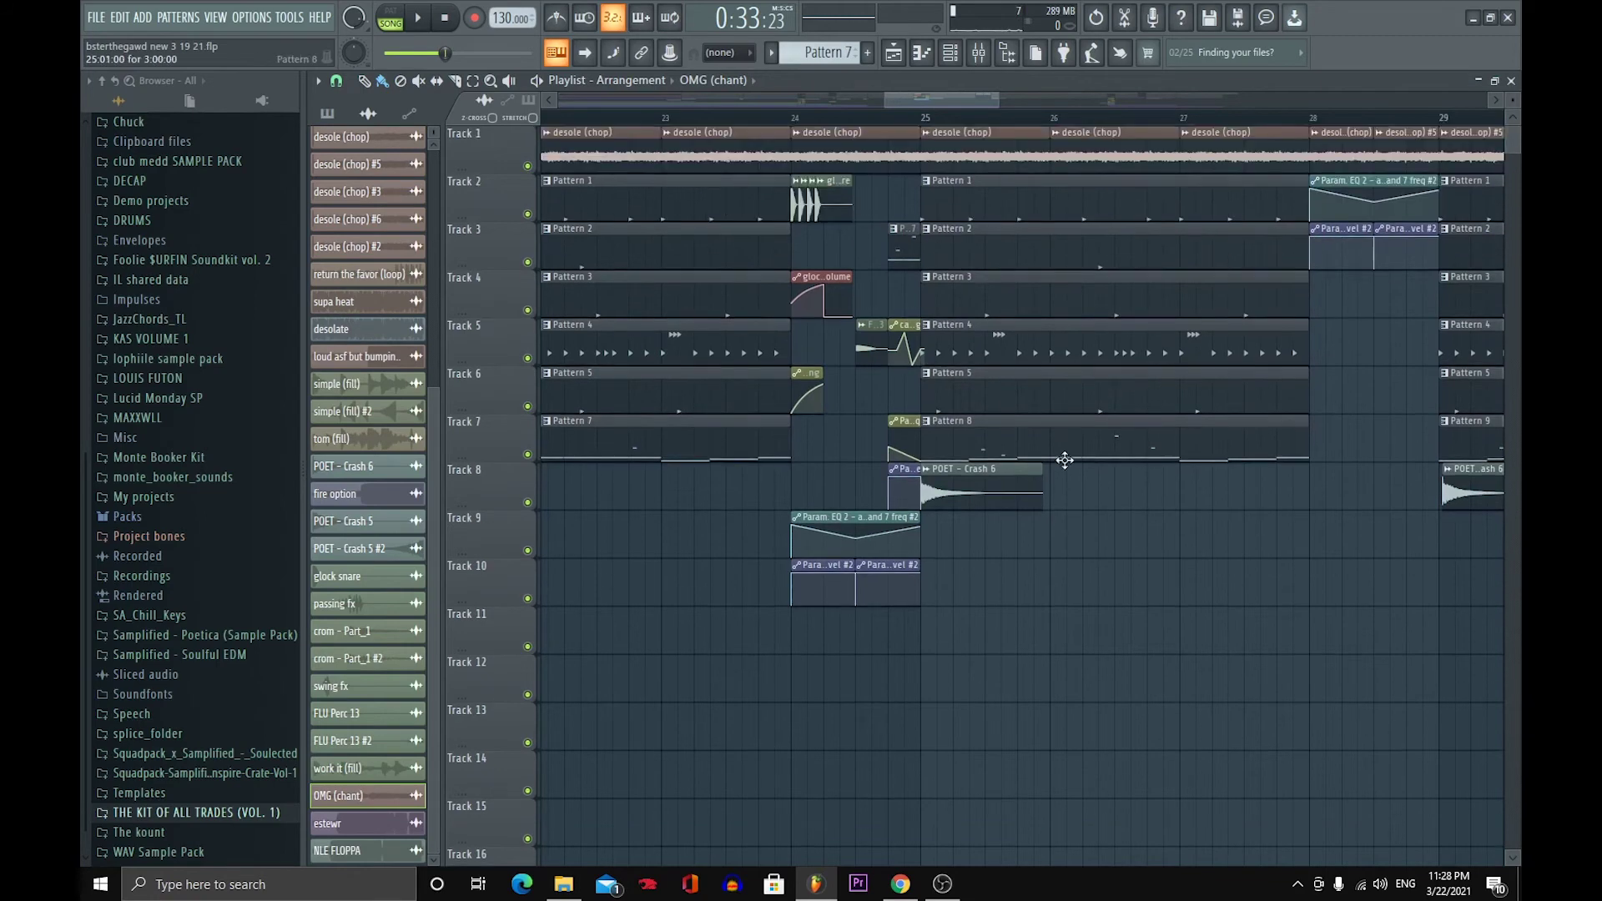
click(800, 121)
scroll(776, 125, left, 6)
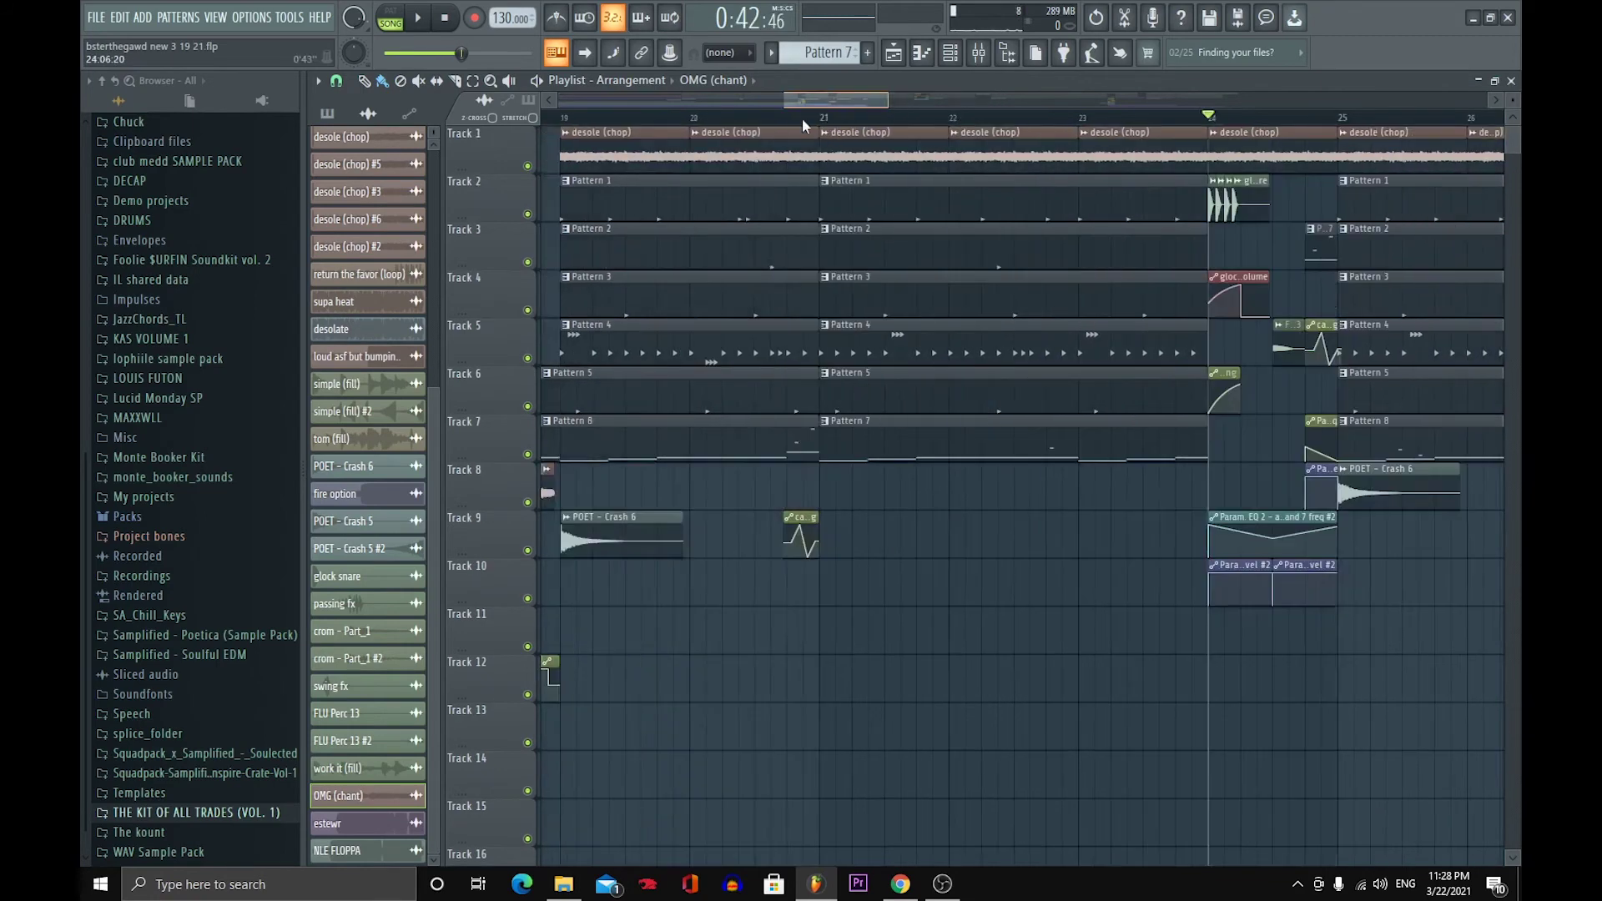
scroll(846, 158, right, 5)
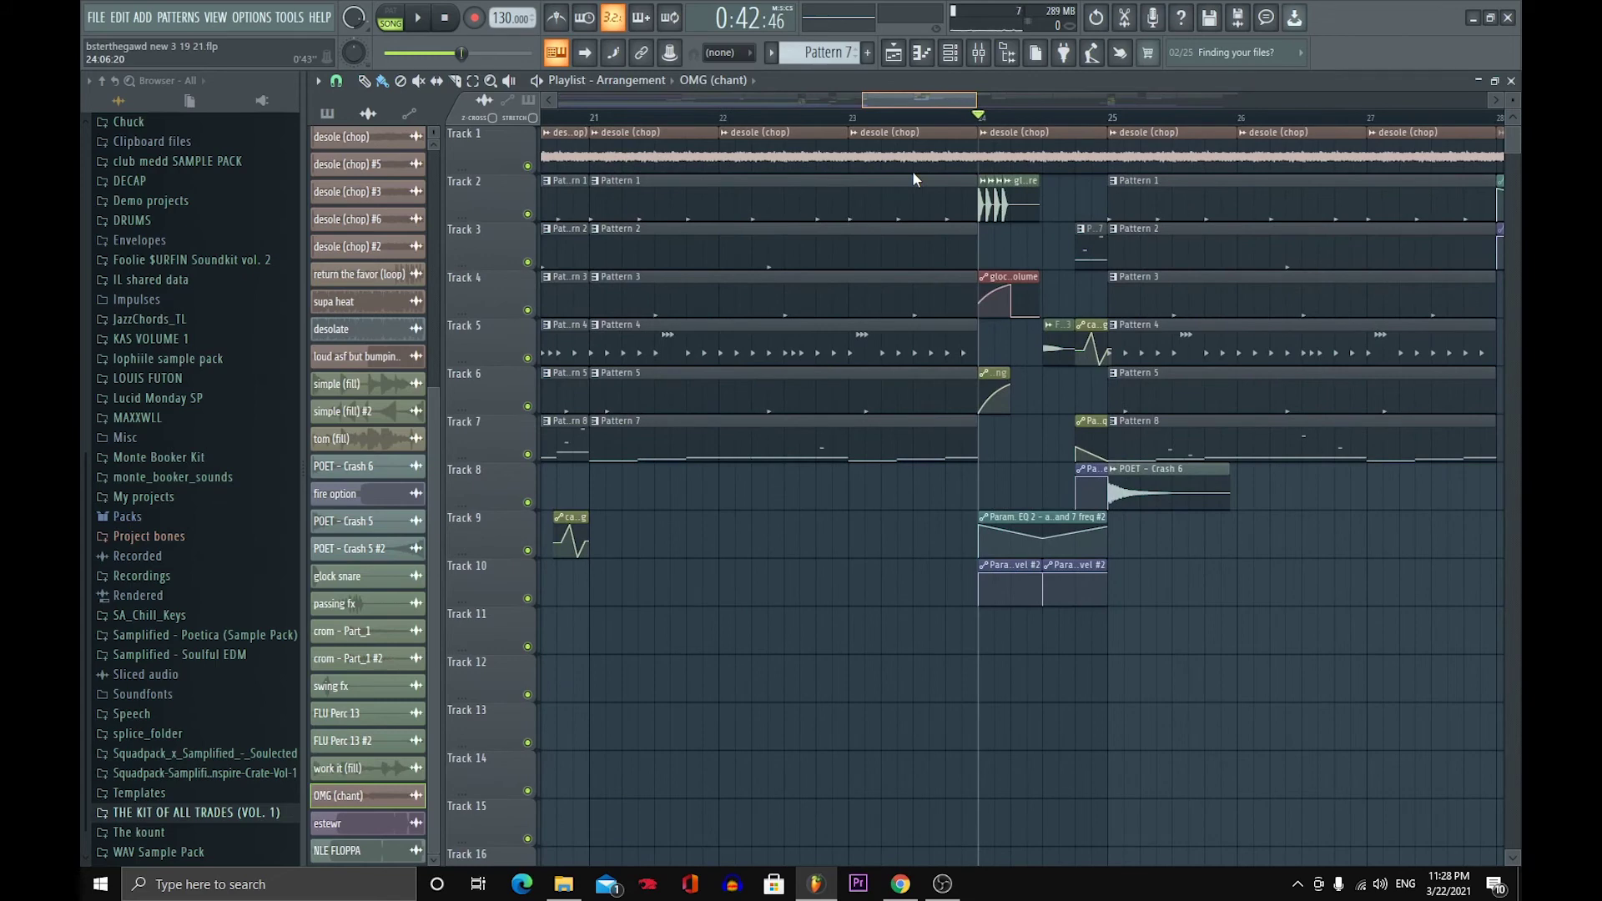
scroll(913, 173, left, 6)
scroll(888, 160, right, 7)
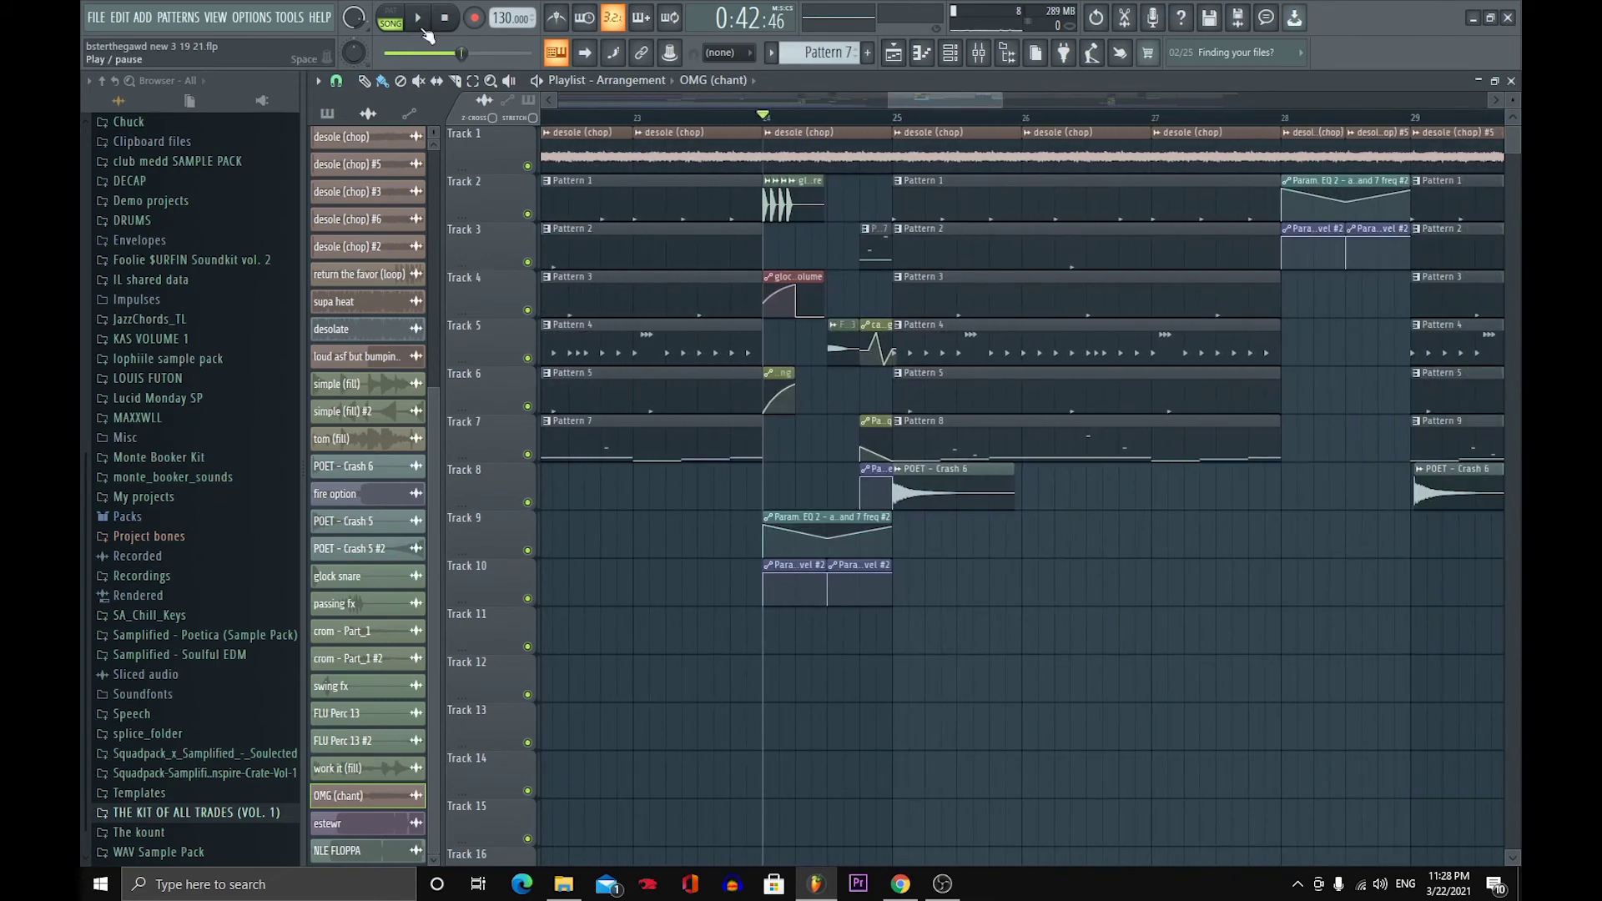
click(418, 19)
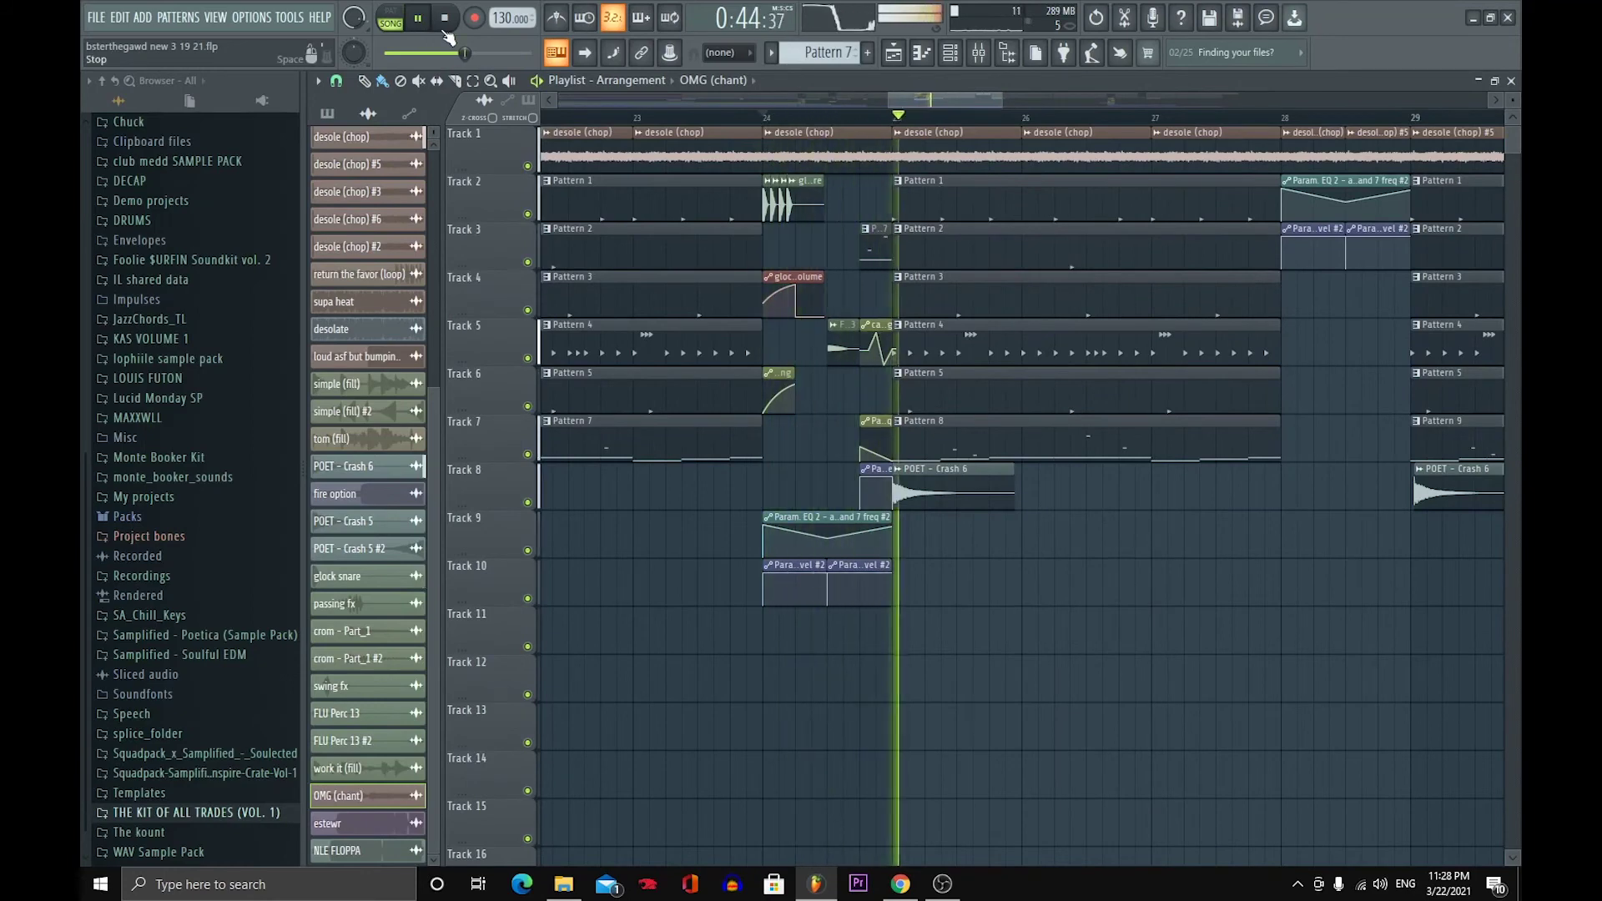
click(446, 23)
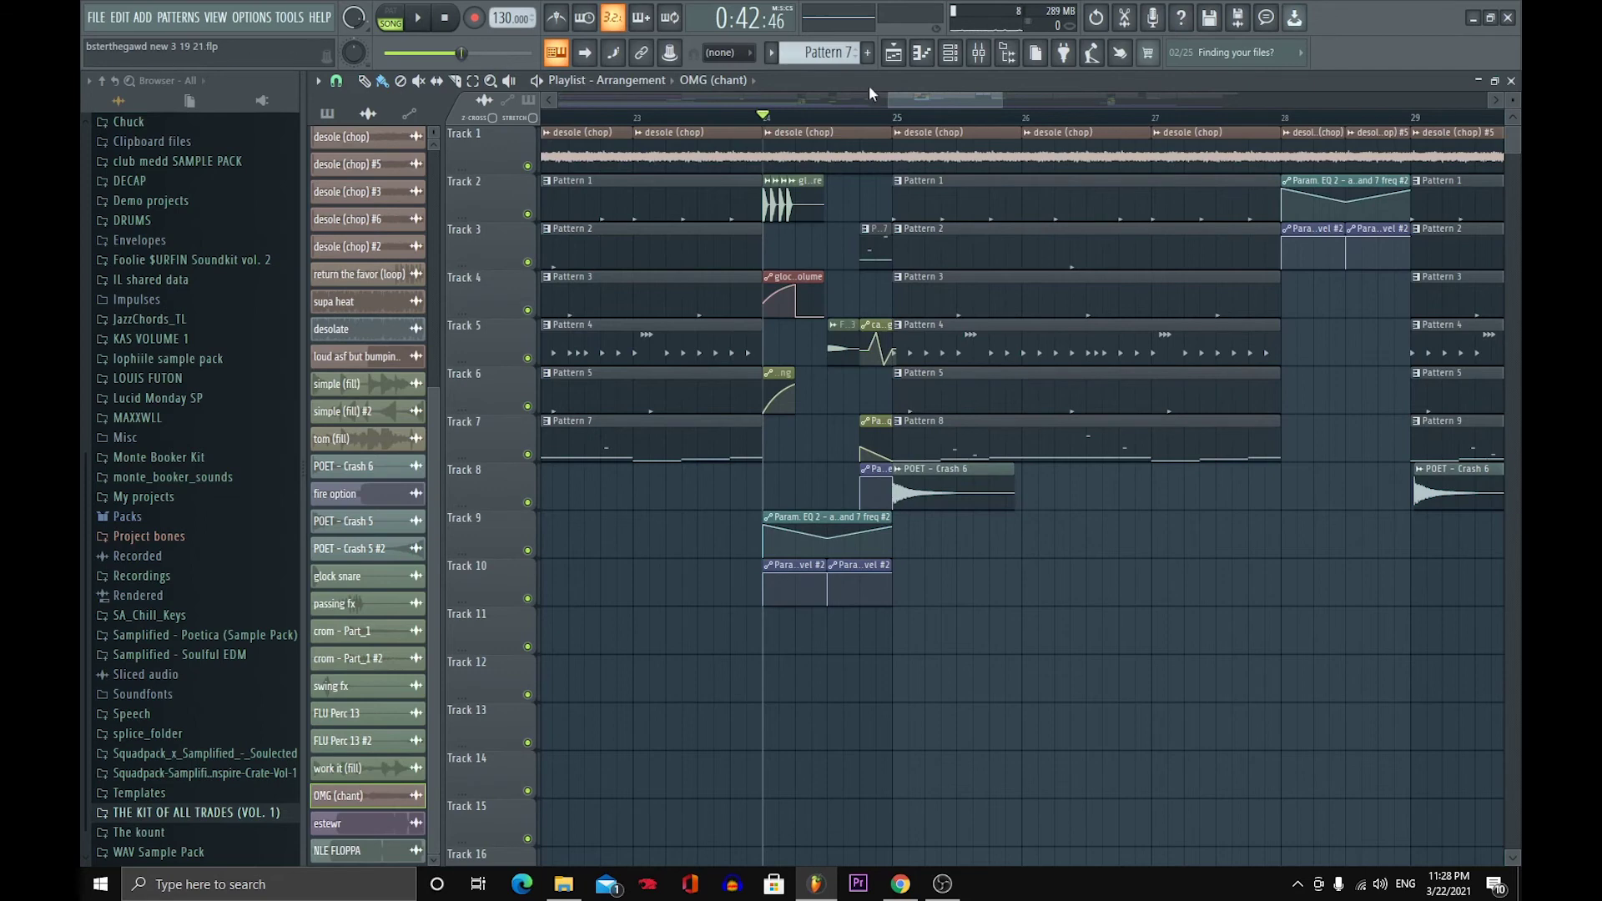
- Compare the clips in the break before bar 17 with those in the bar 24 break
scroll(893, 113, left, 8)
scroll(797, 150, right, 2)
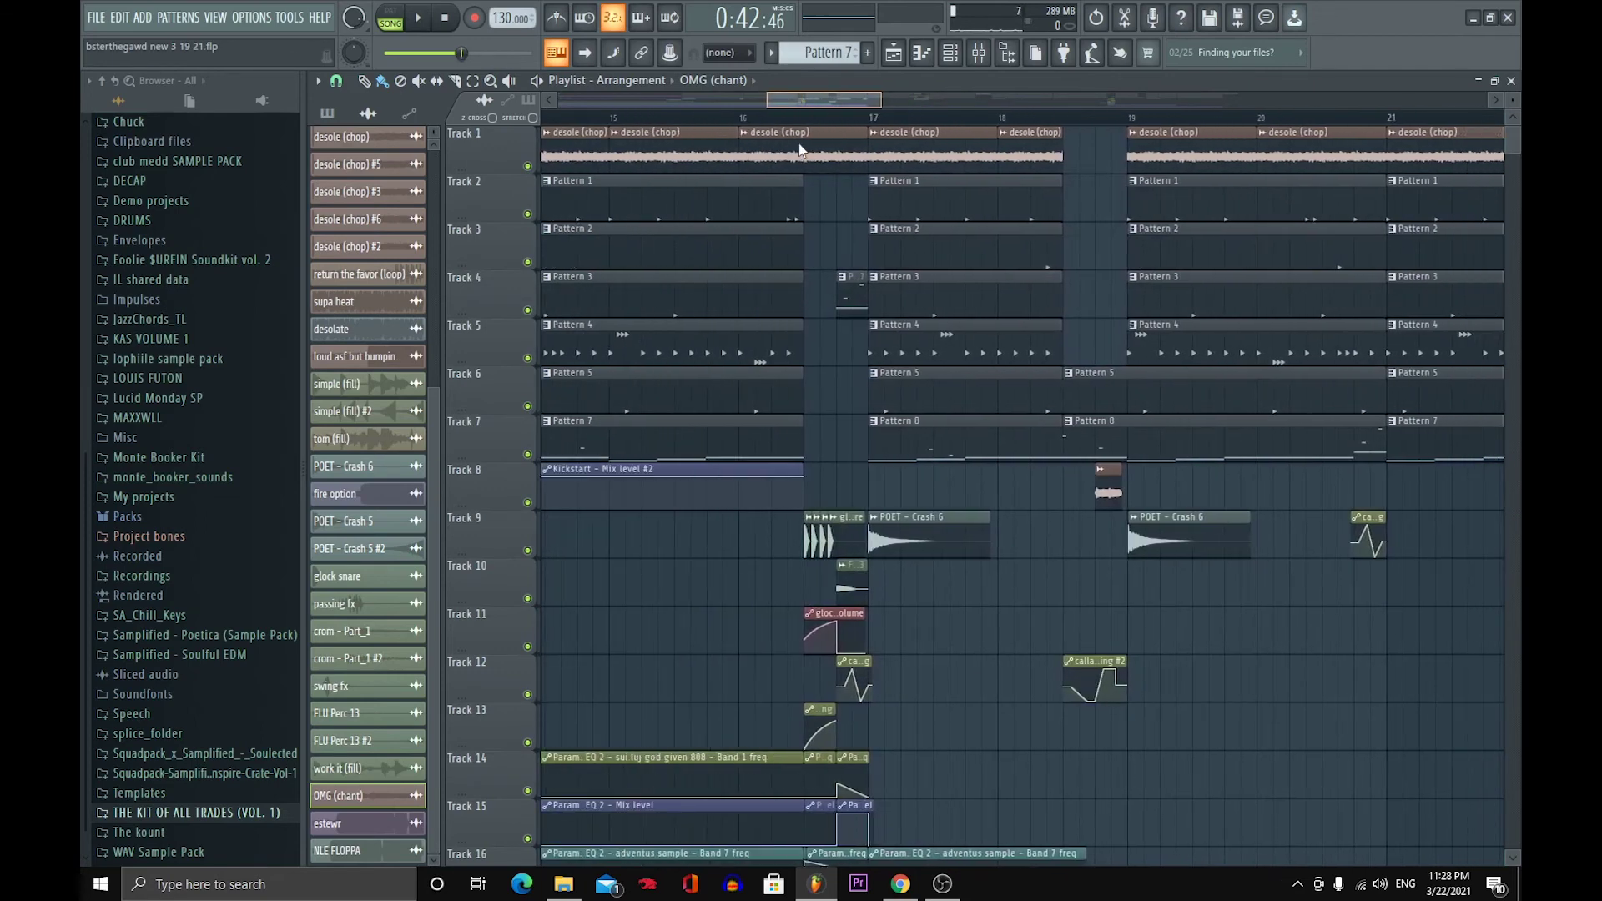
scroll(799, 150, right, 4)
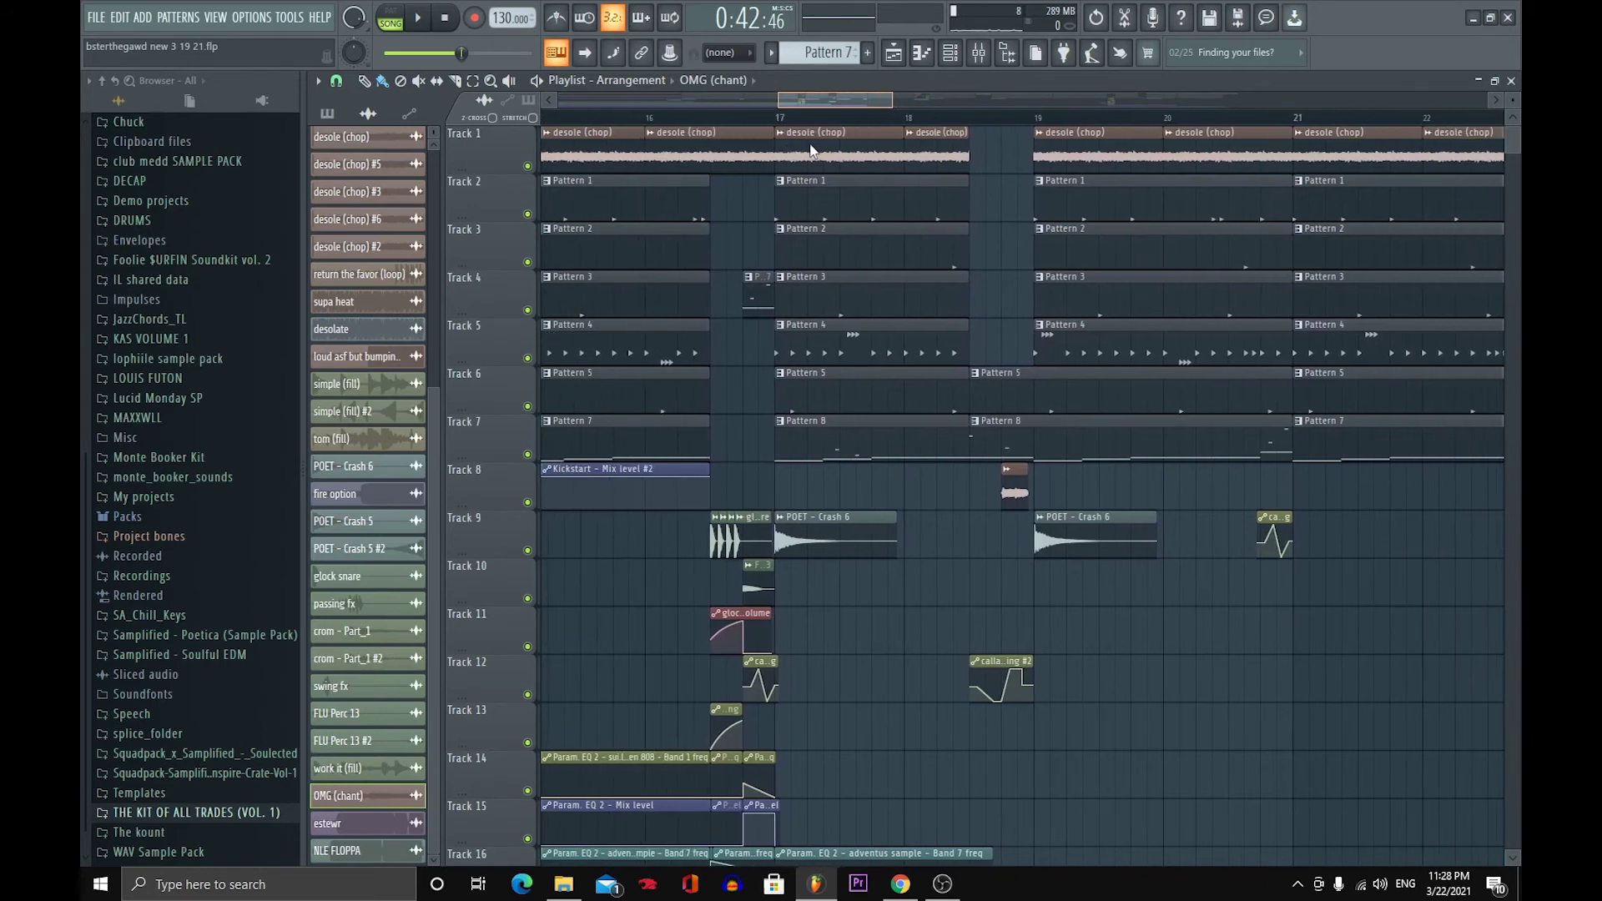
scroll(872, 158, right, 10)
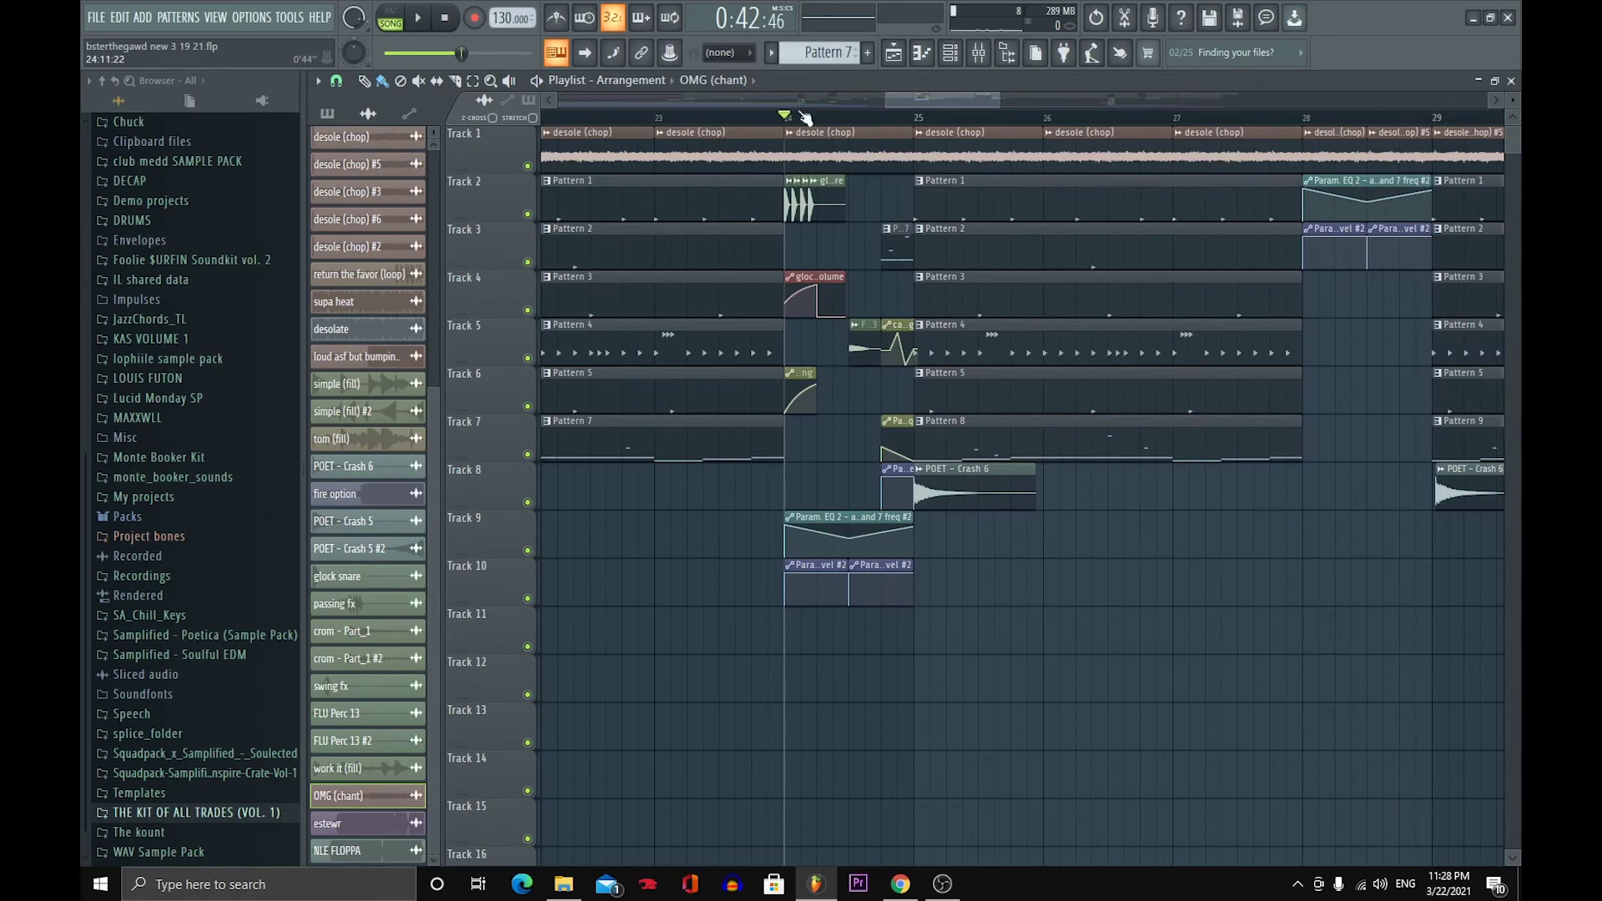
drag(904, 103, 921, 409)
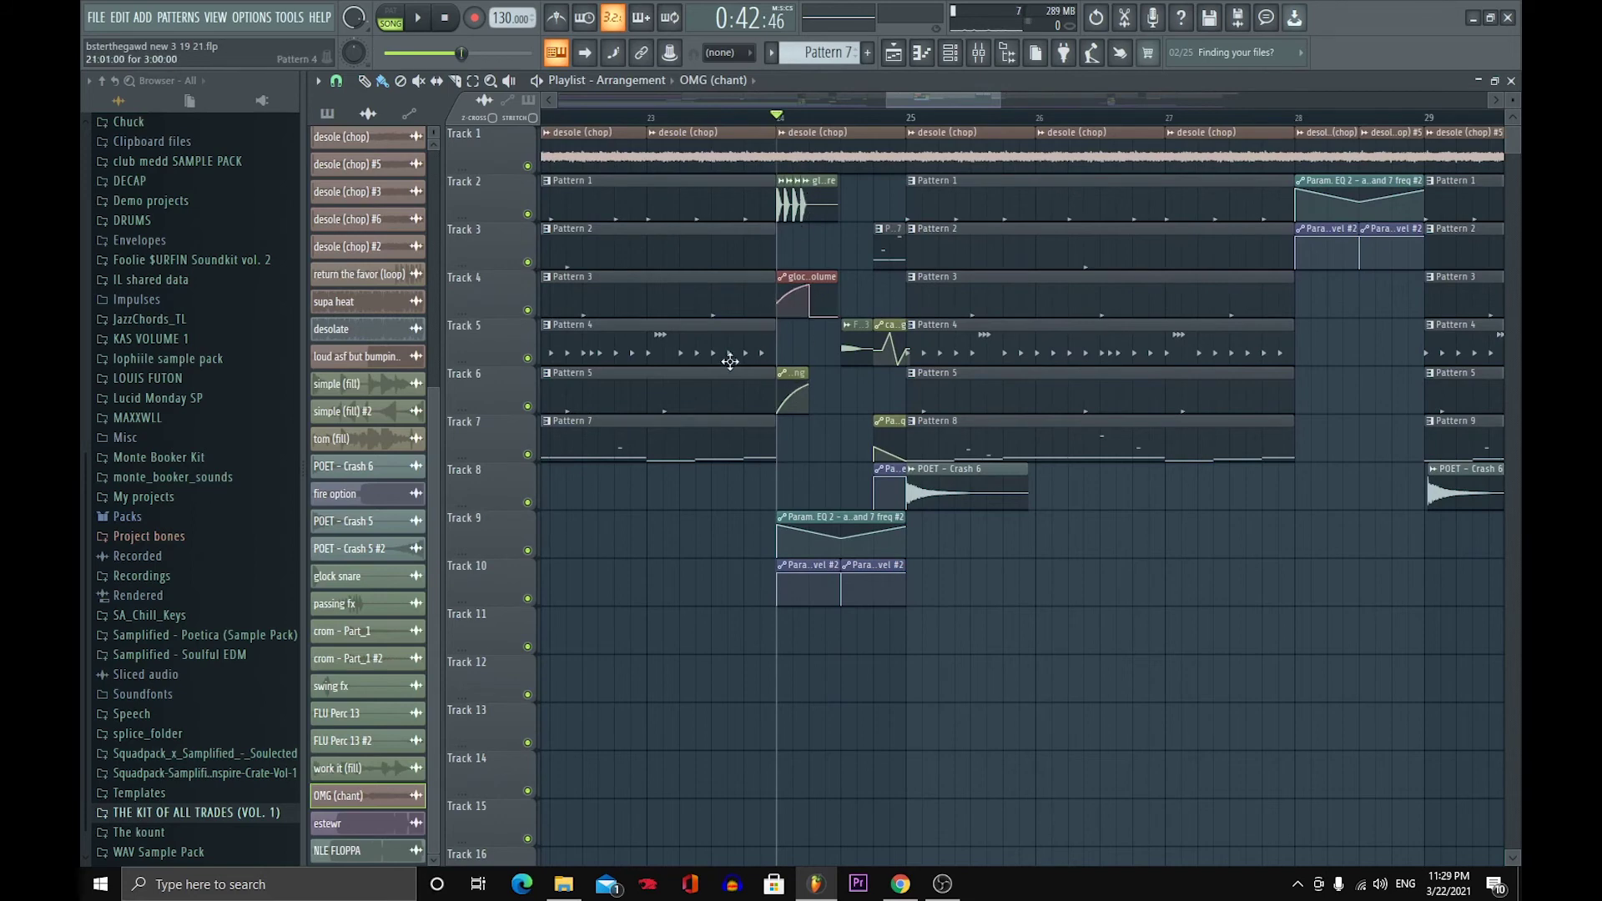
- Play the bar 24 break with only Track 1 and its Track 9 EQ automation enabled, and restore all tracks
right_click(527, 551)
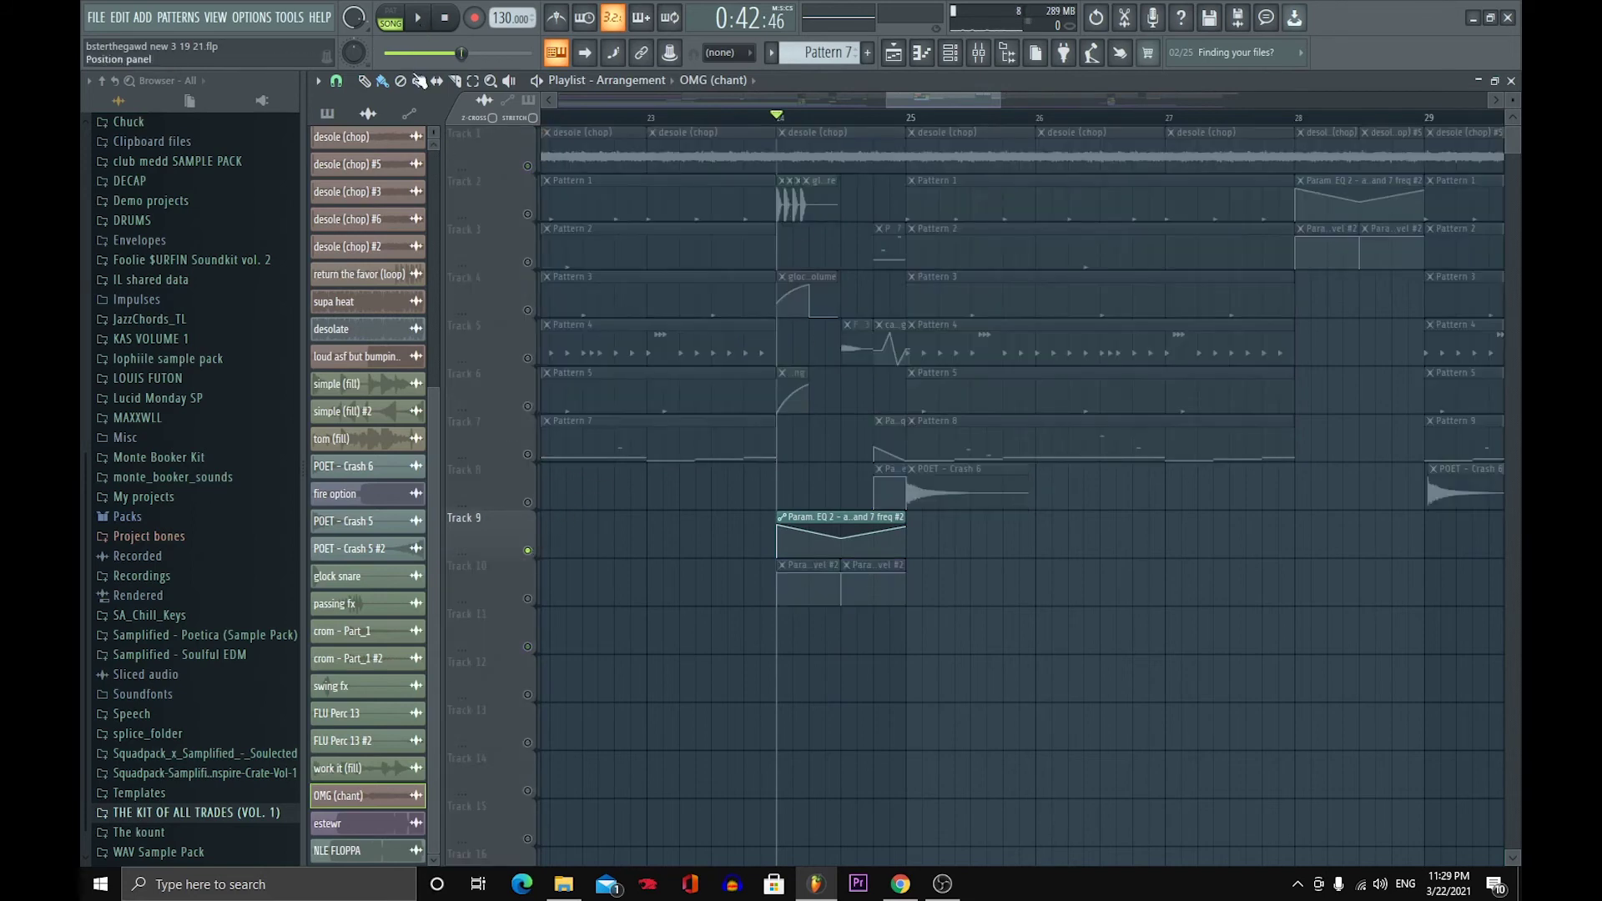
click(528, 165)
key(space)
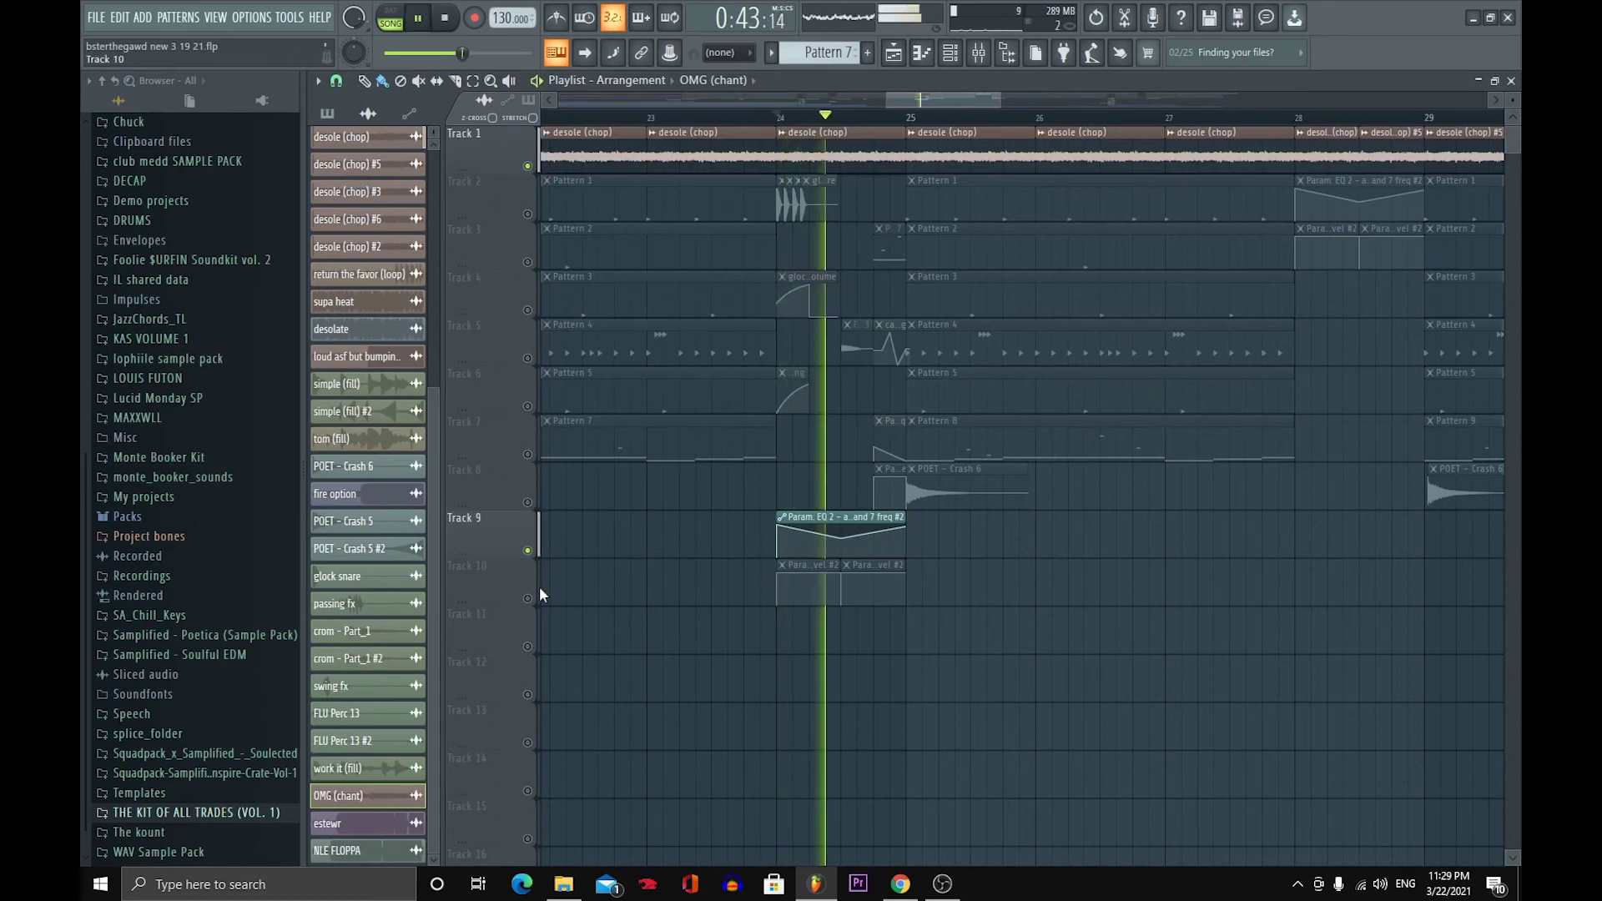
click(444, 18)
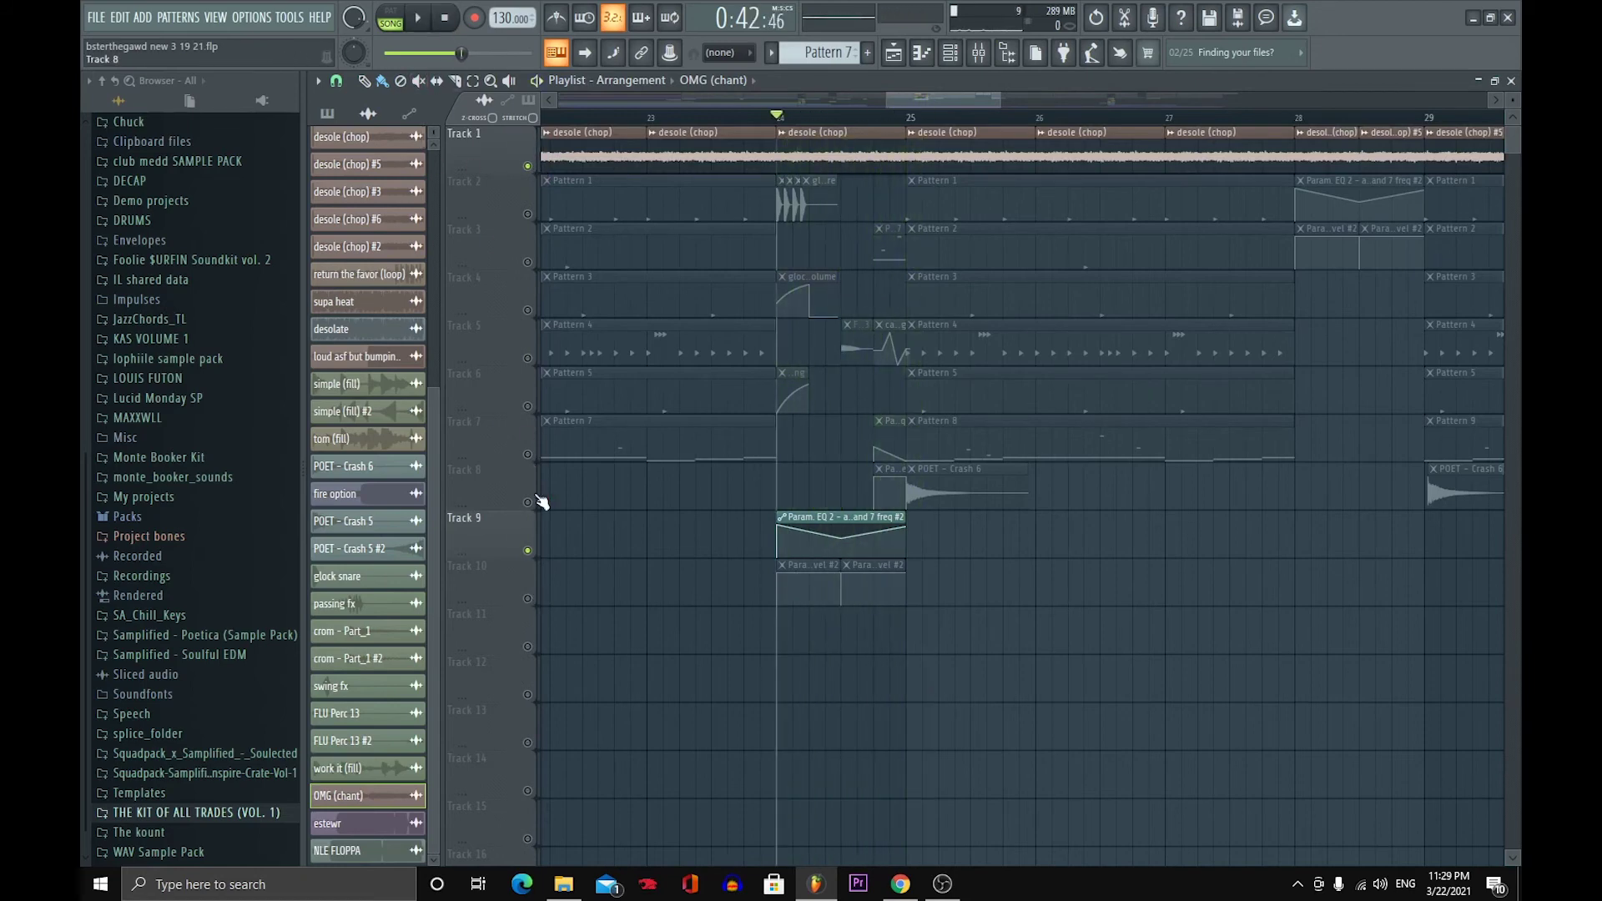
right_click(527, 551)
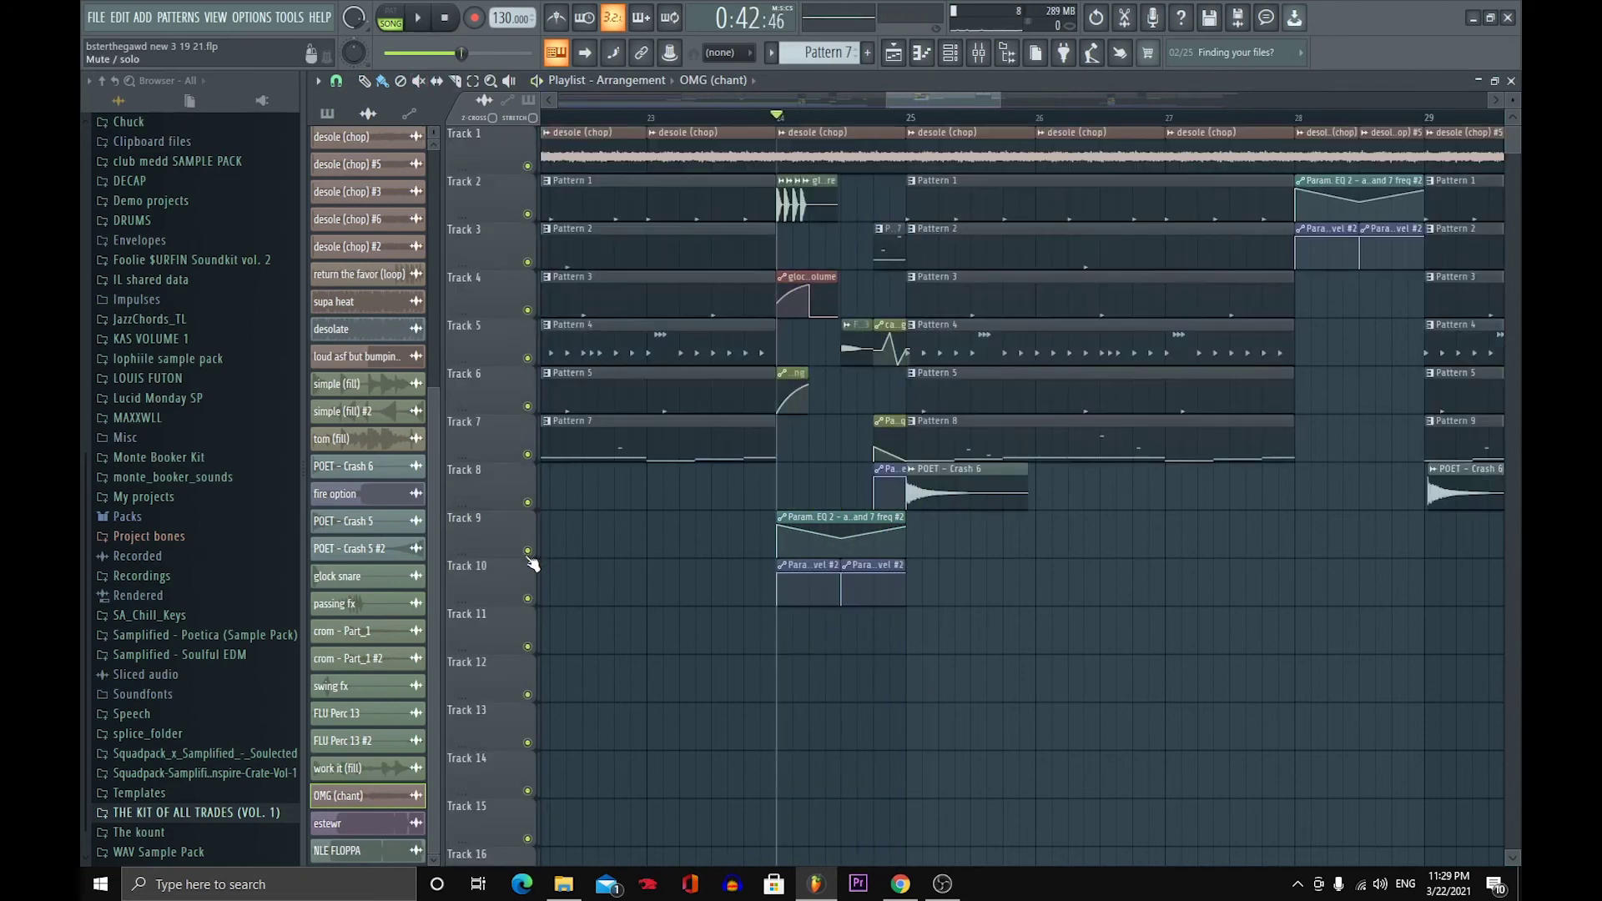
- Place the playhead at the start of bar 25, where the break ends
click(788, 121)
mouse_move(791, 127)
mouse_down()
mouse_move(840, 149)
mouse_move(865, 187)
mouse_move(915, 202)
mouse_up()
click(916, 200)
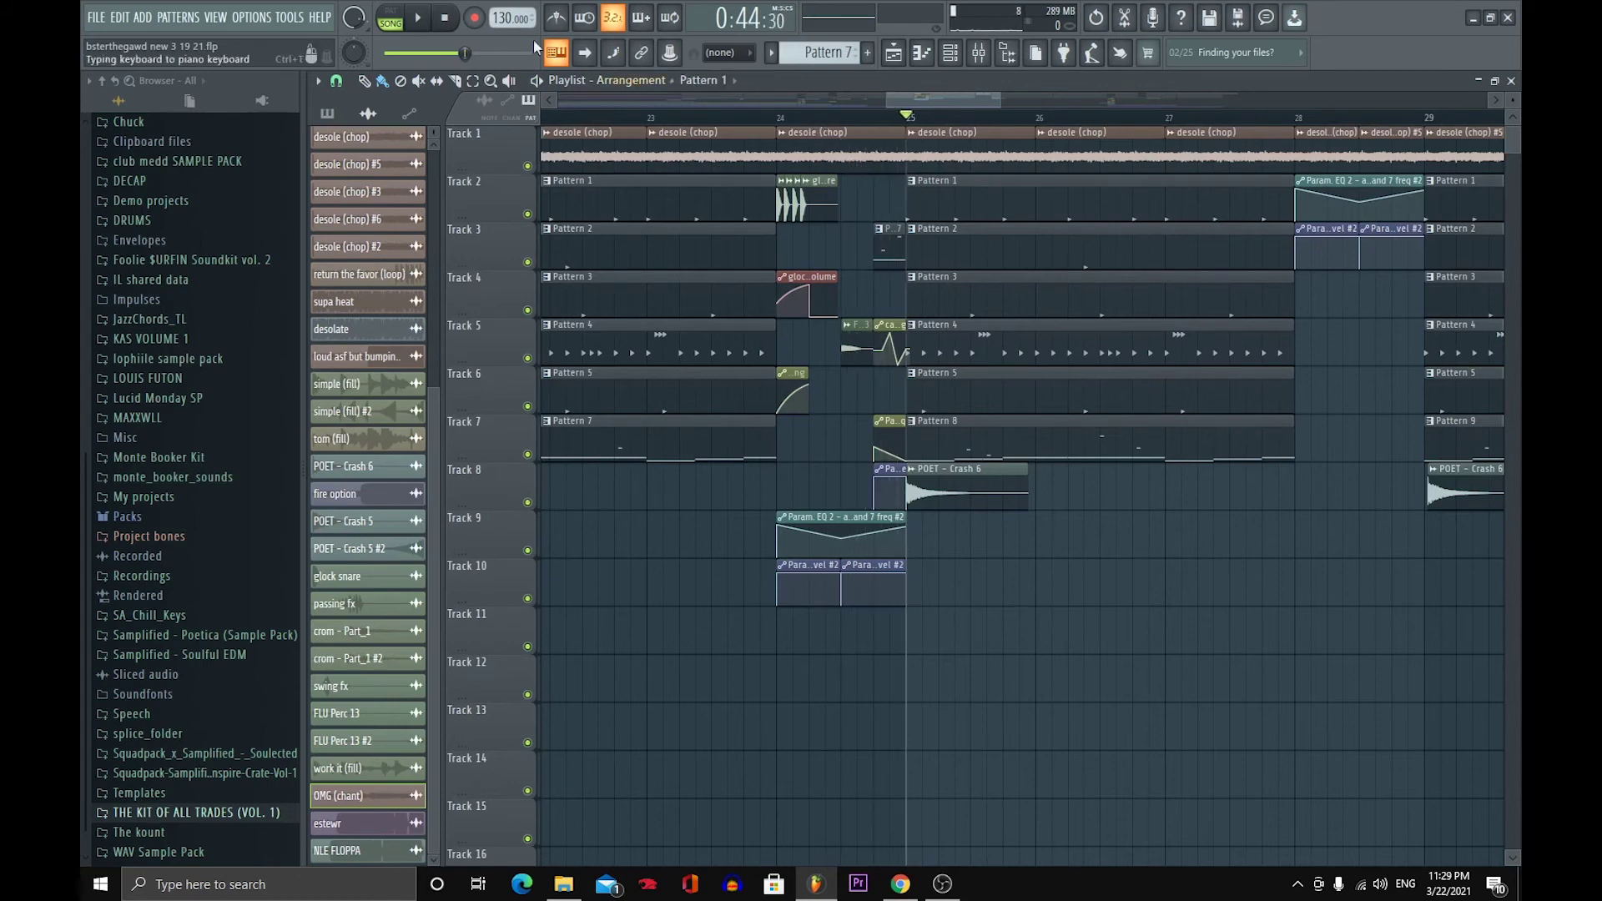
- Place the playhead at the start of the bar 28 break and check the desole (chop) clip's sample settings
drag(968, 94, 1036, 182)
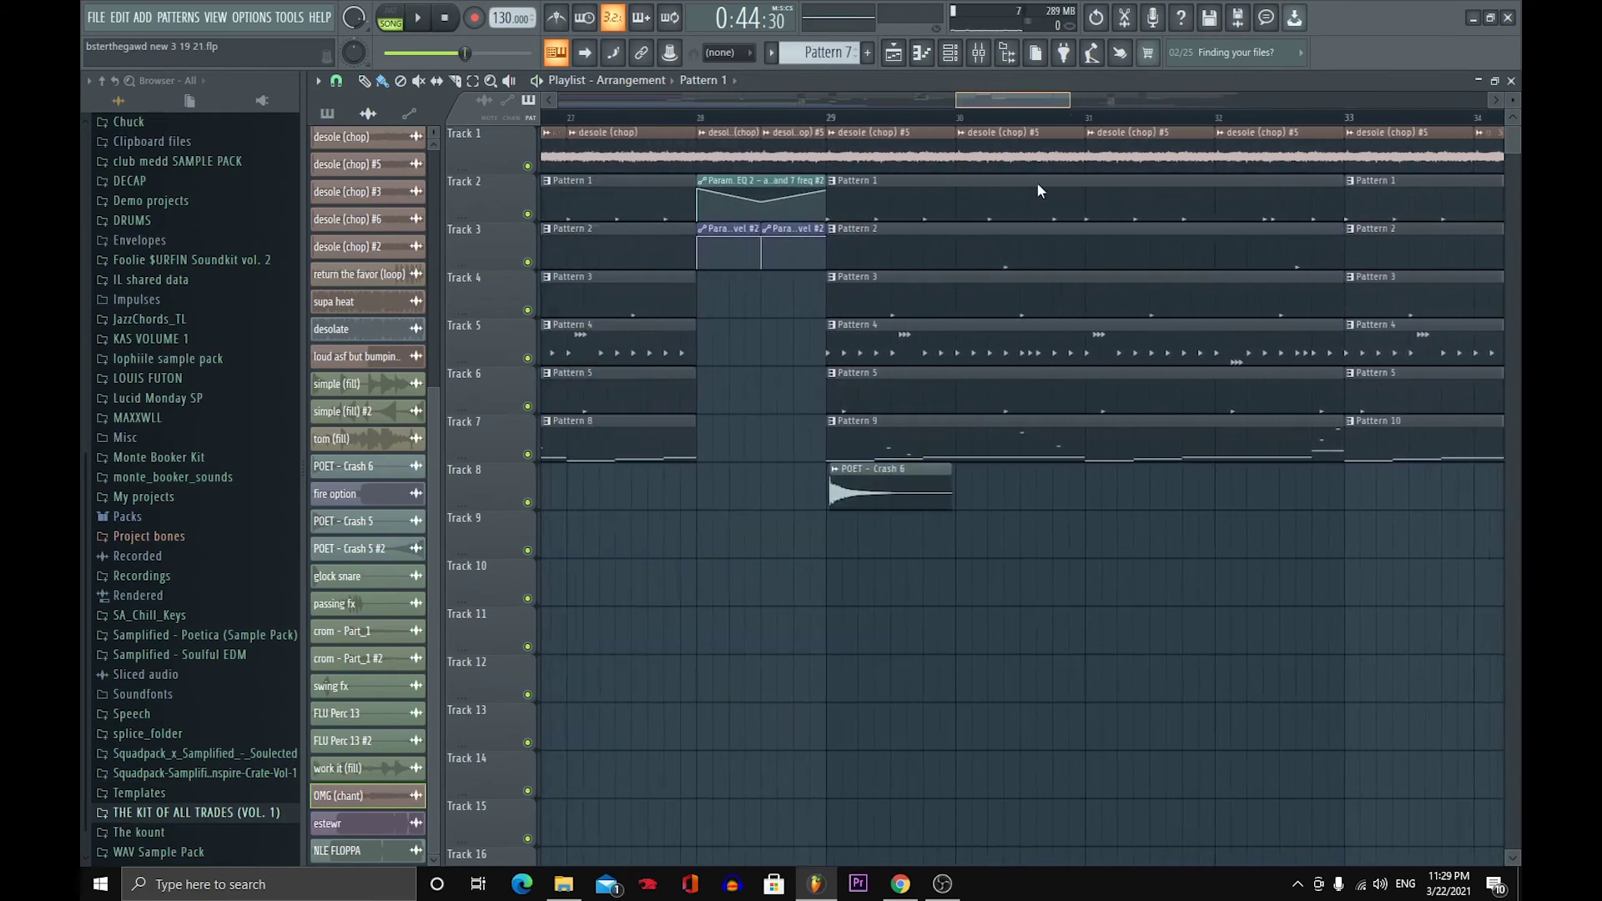
click(716, 123)
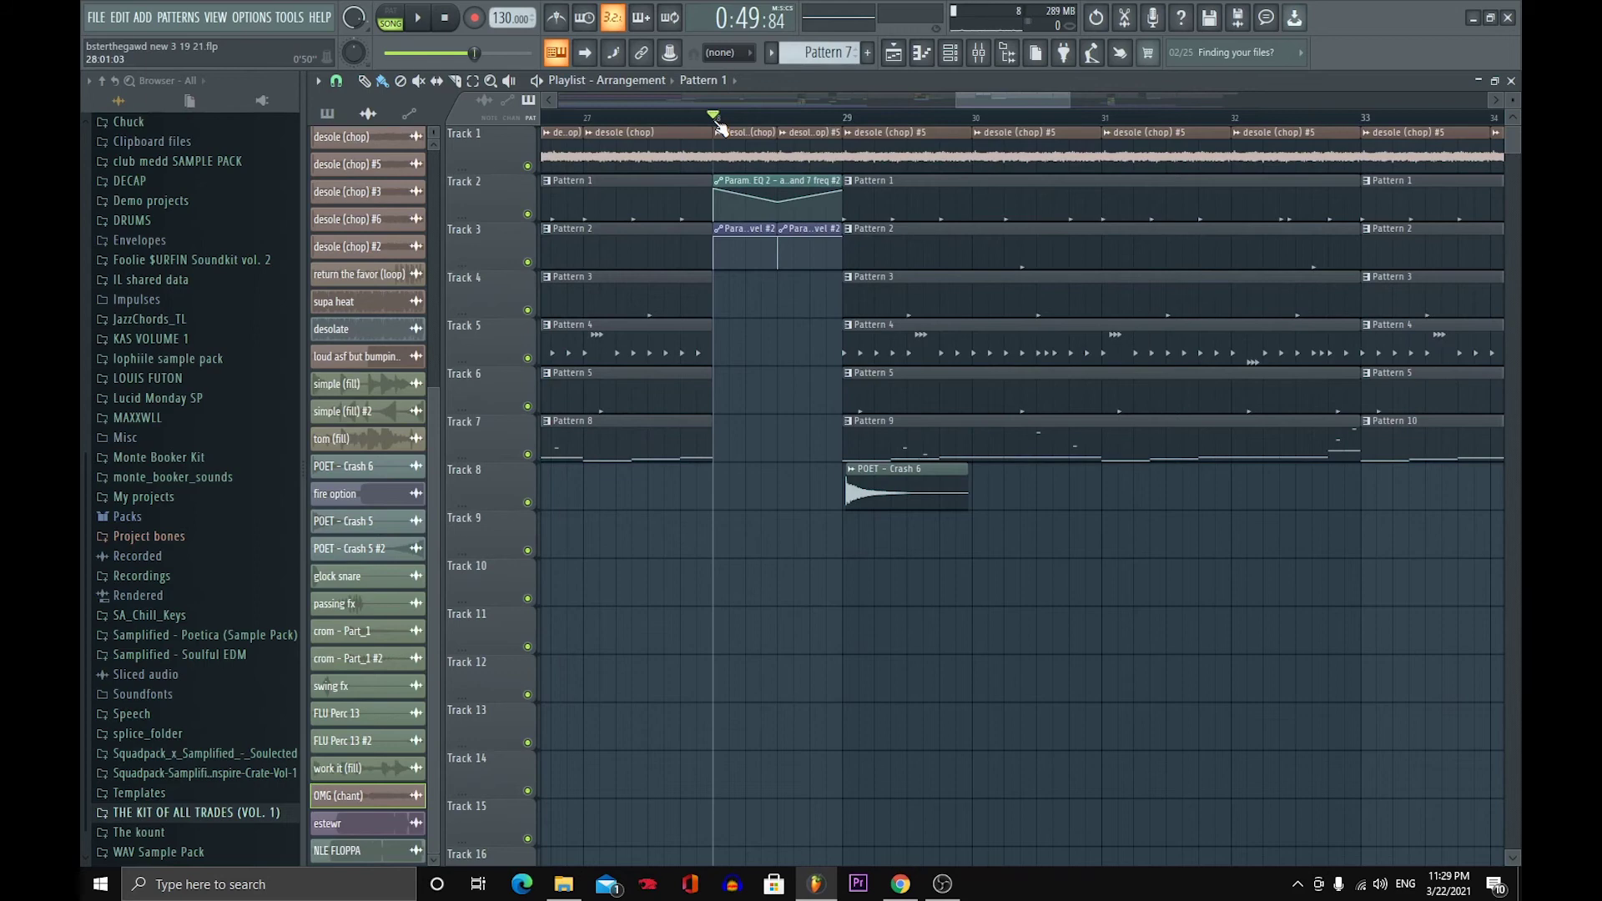
double_click(728, 148)
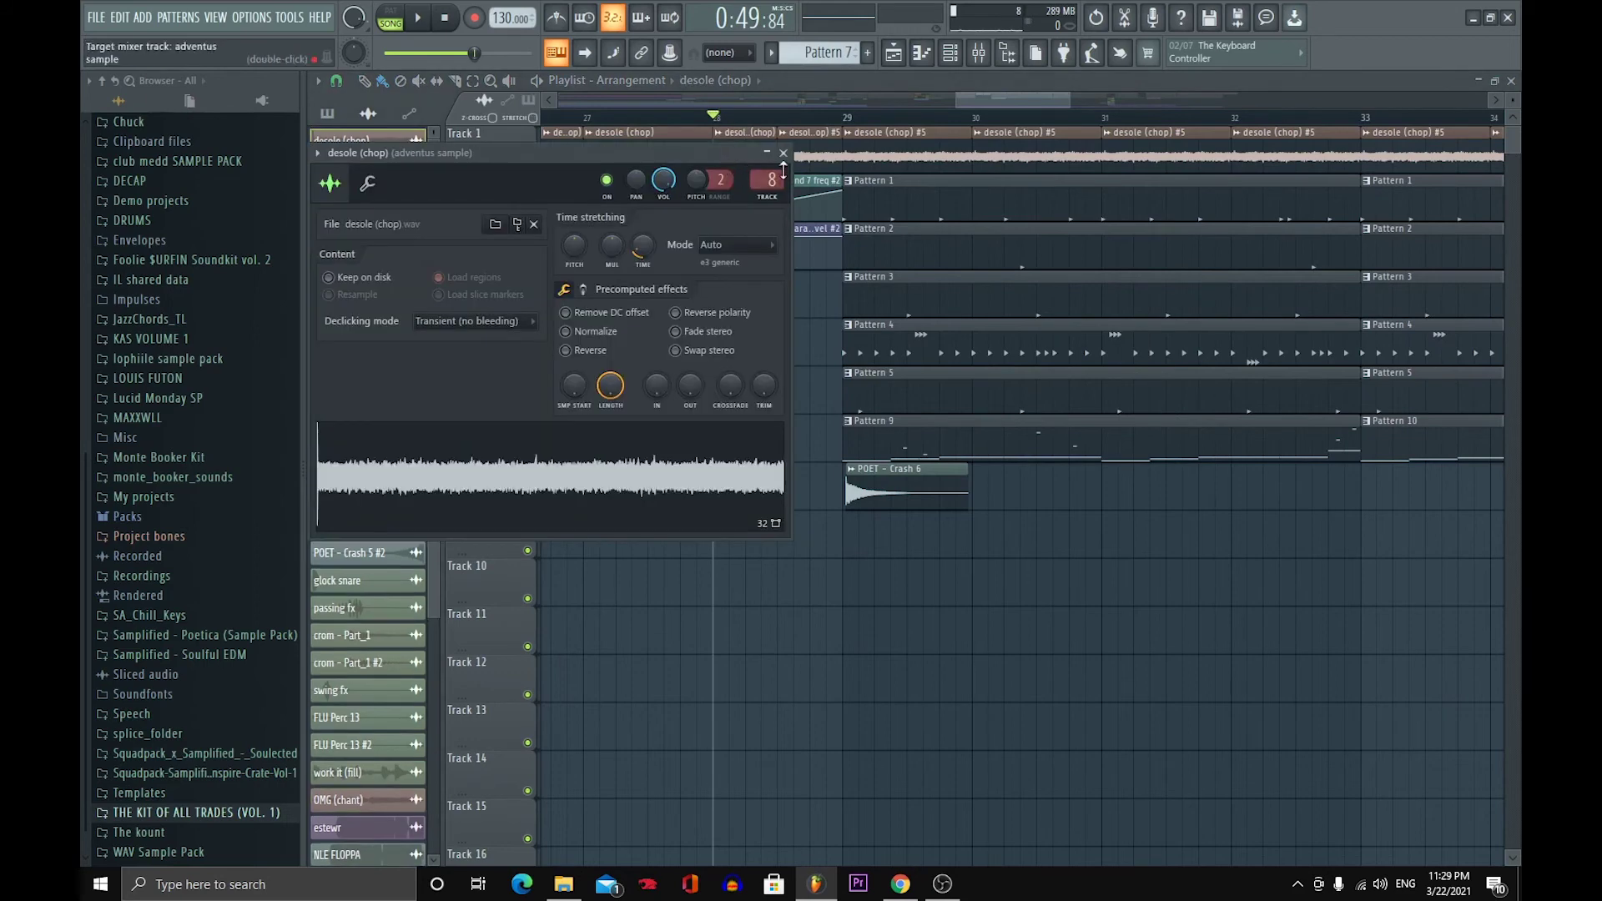
click(782, 154)
- Open the desole (chop) #5 clip's sample settings to check its time-stretching pitch, and close them
double_click(854, 145)
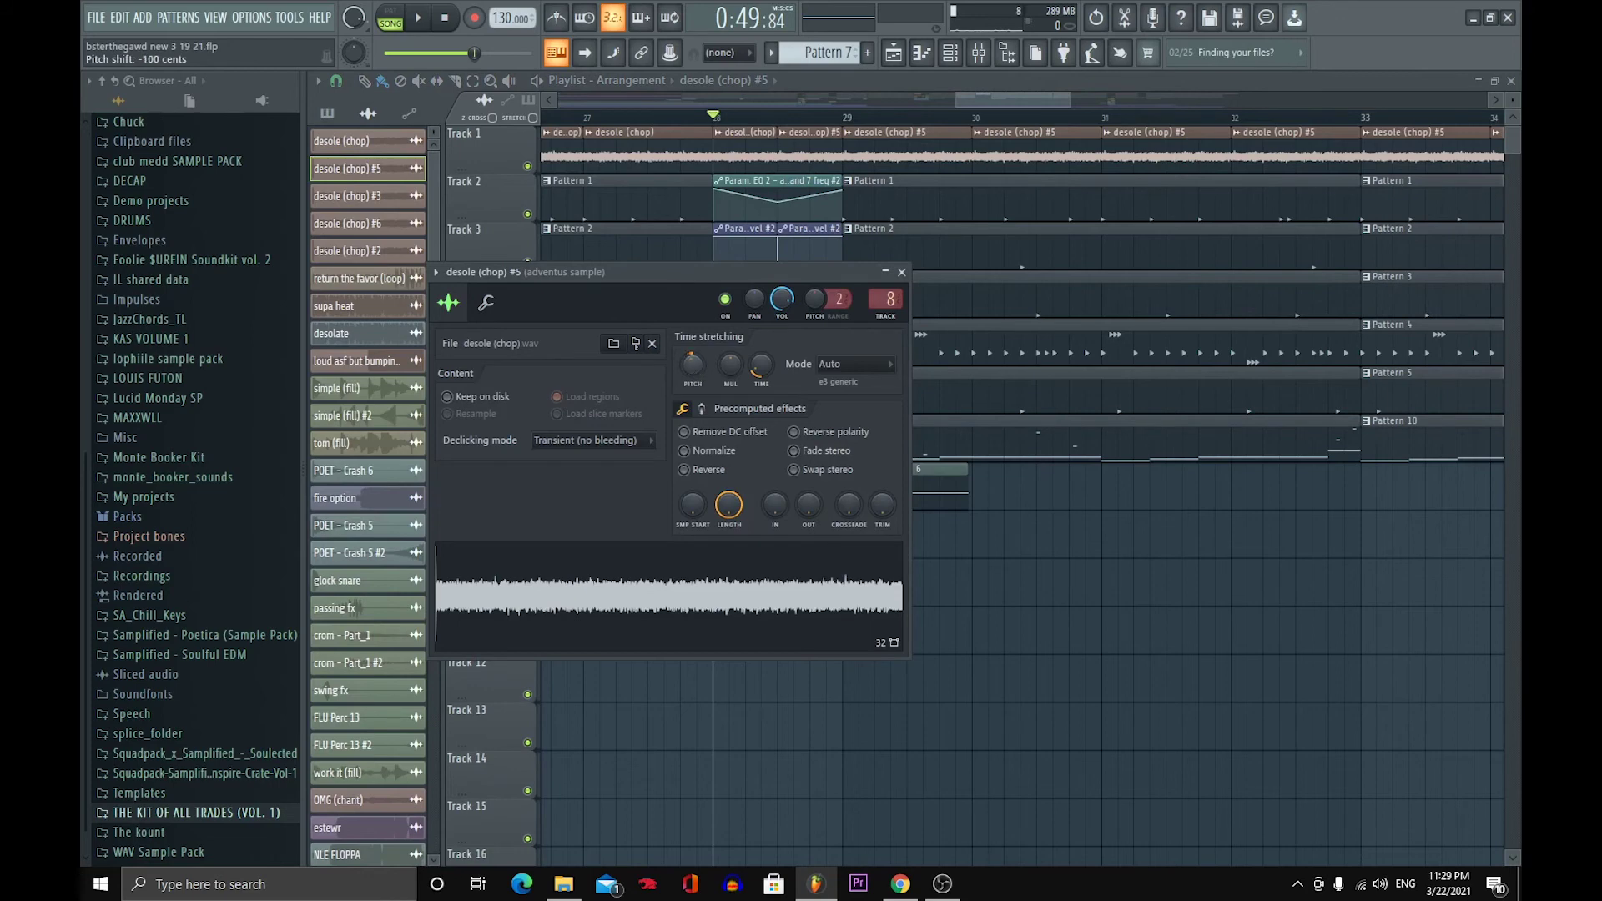
drag(692, 373, 693, 377)
click(903, 272)
- Play the bar 28 break from its start twice and return the playhead to the start of bar 28
click(419, 20)
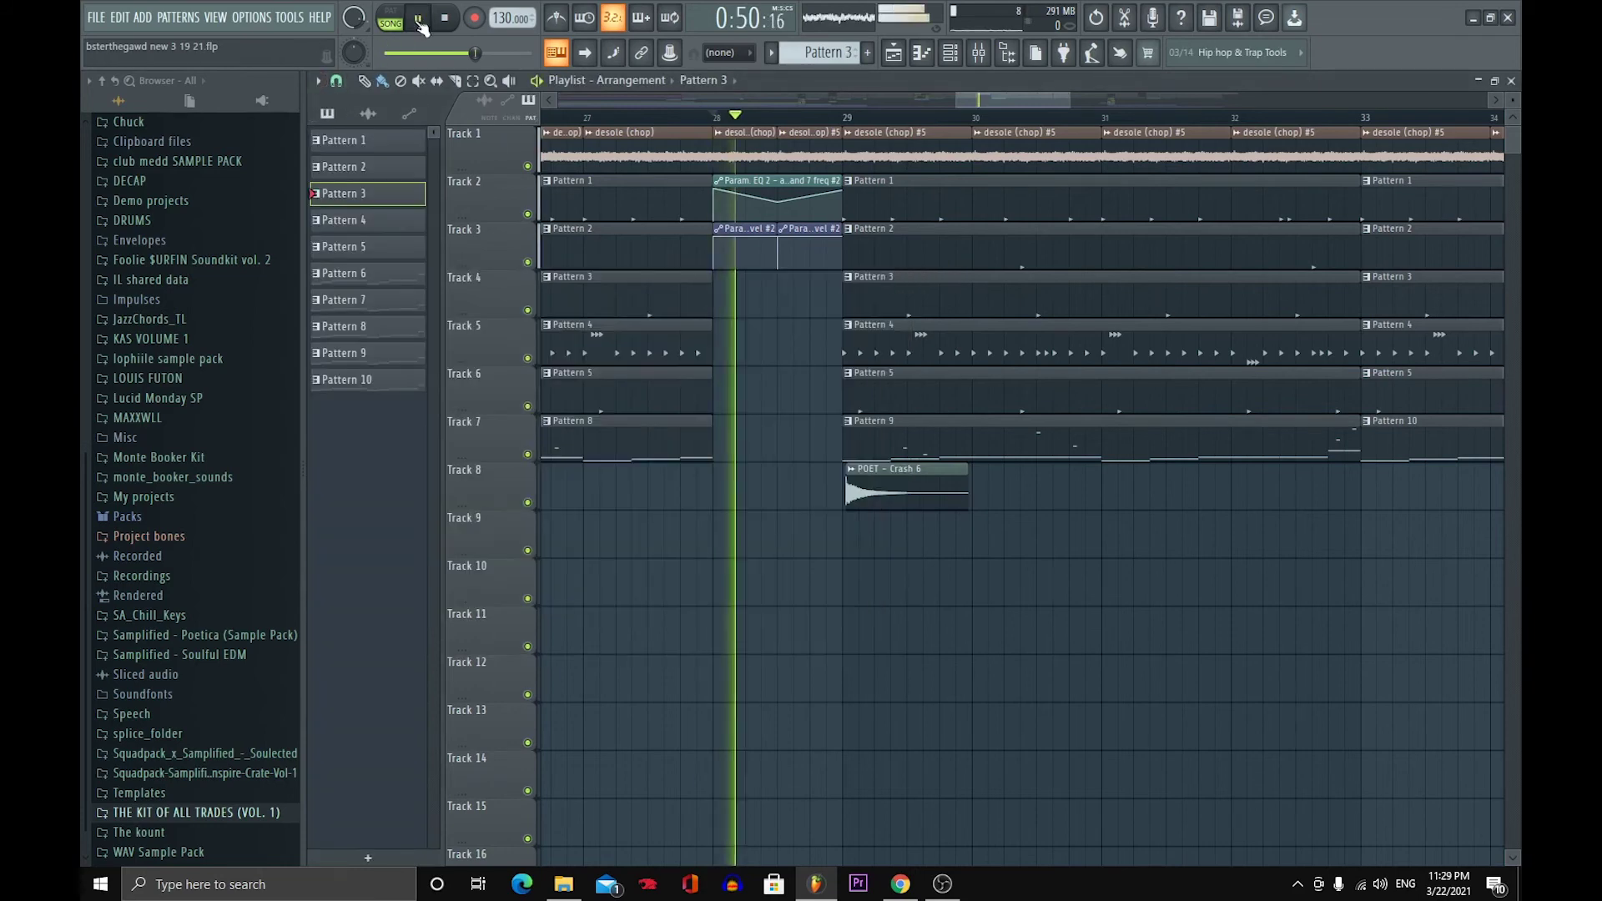
key(space)
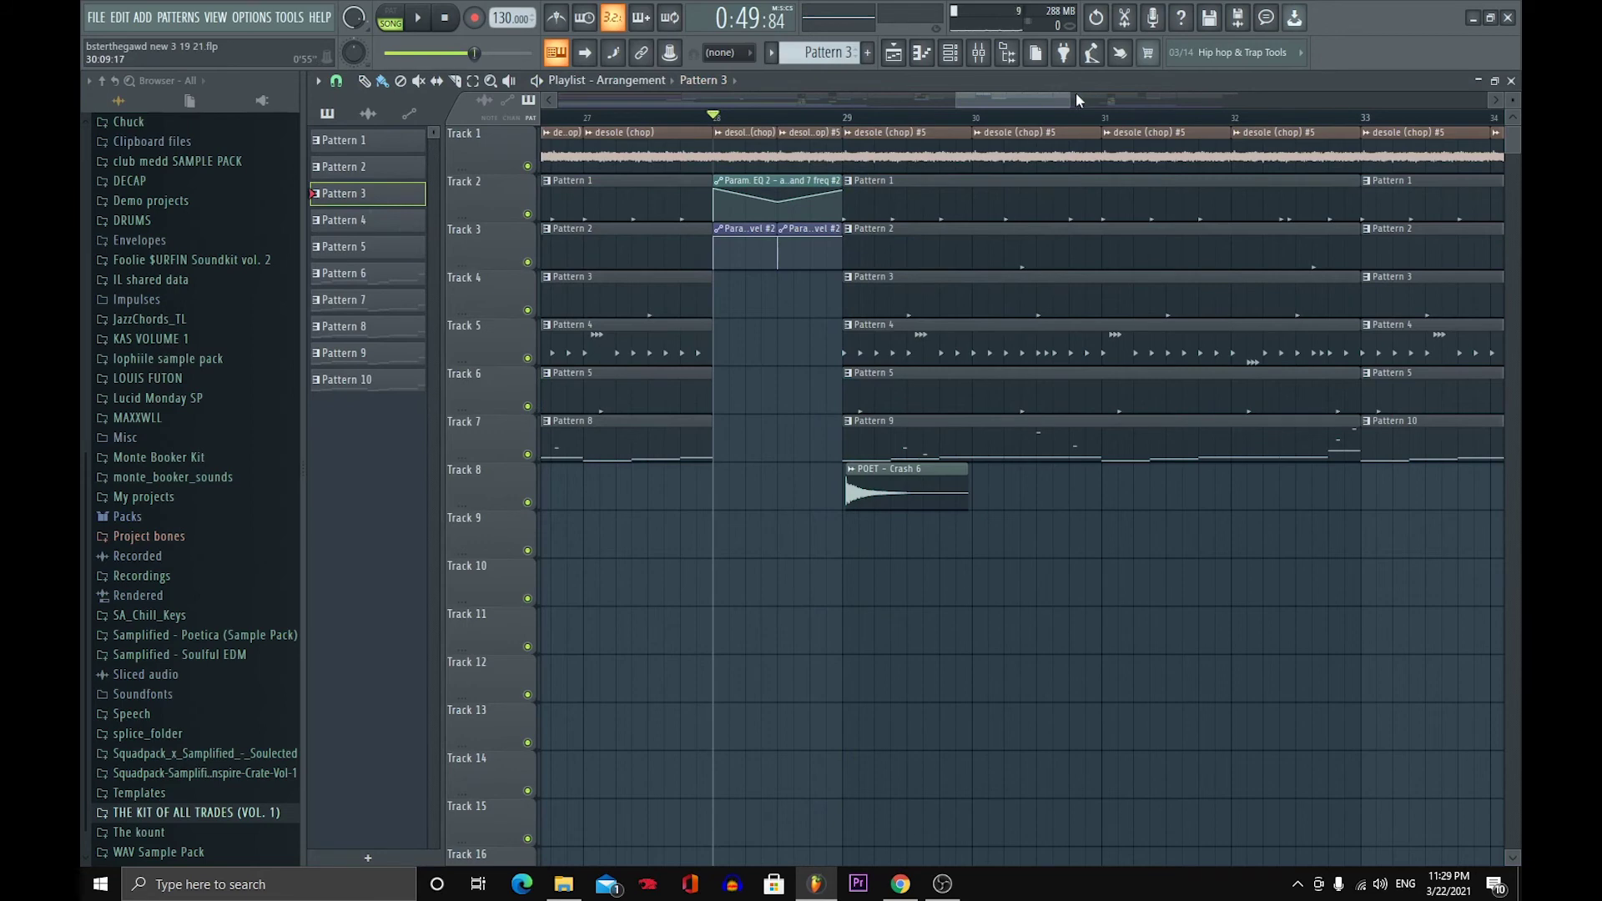
drag(1070, 99, 1006, 101)
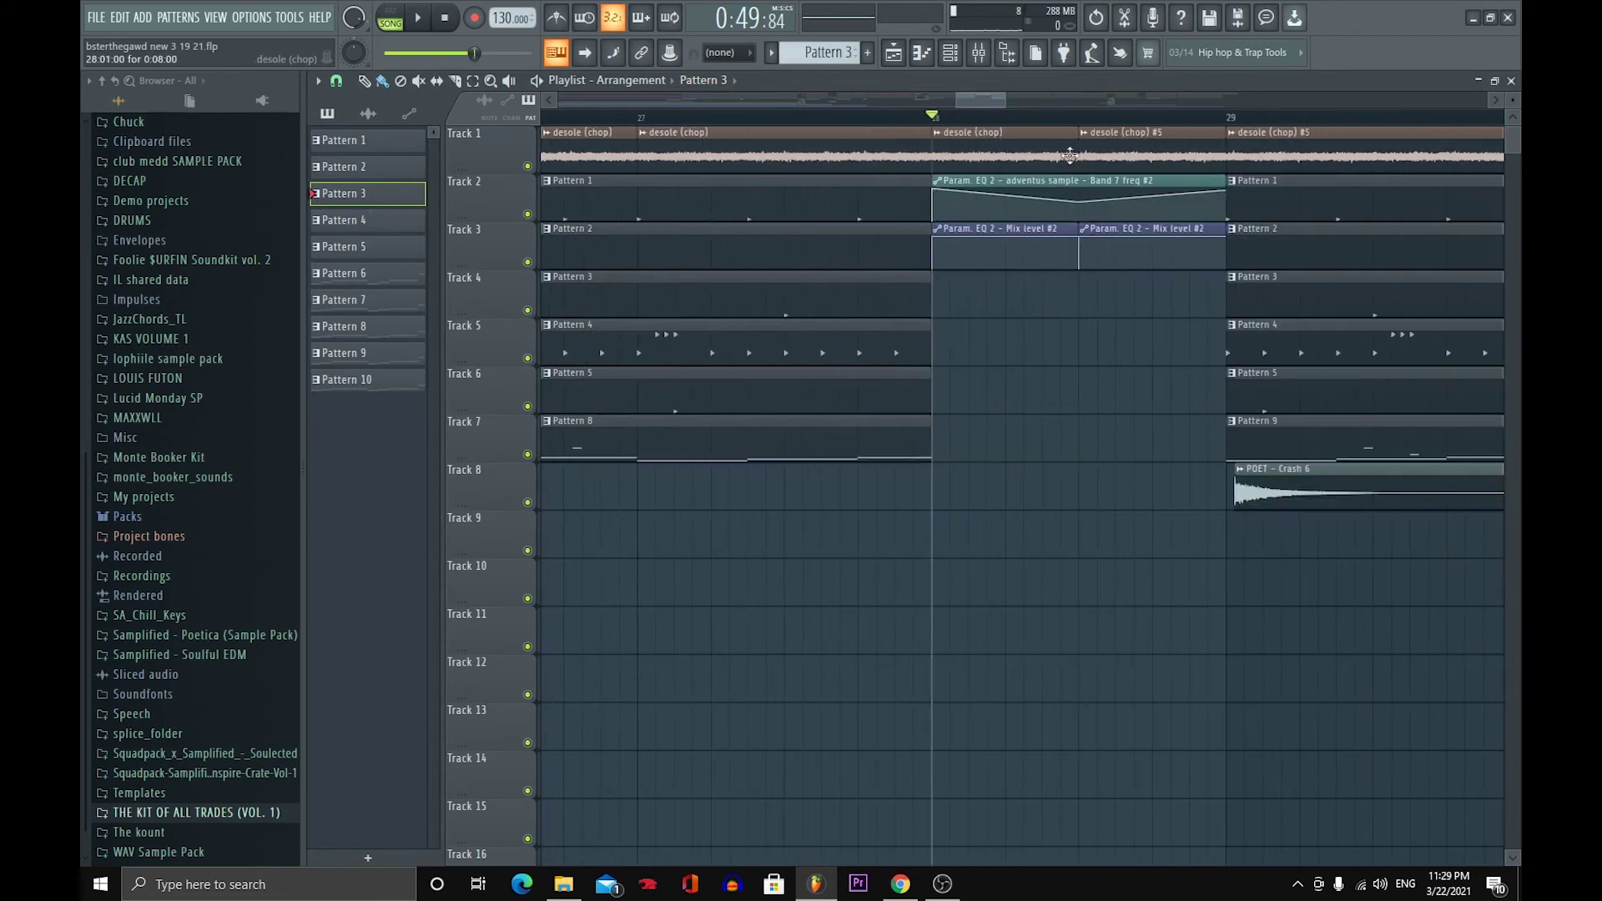
click(418, 19)
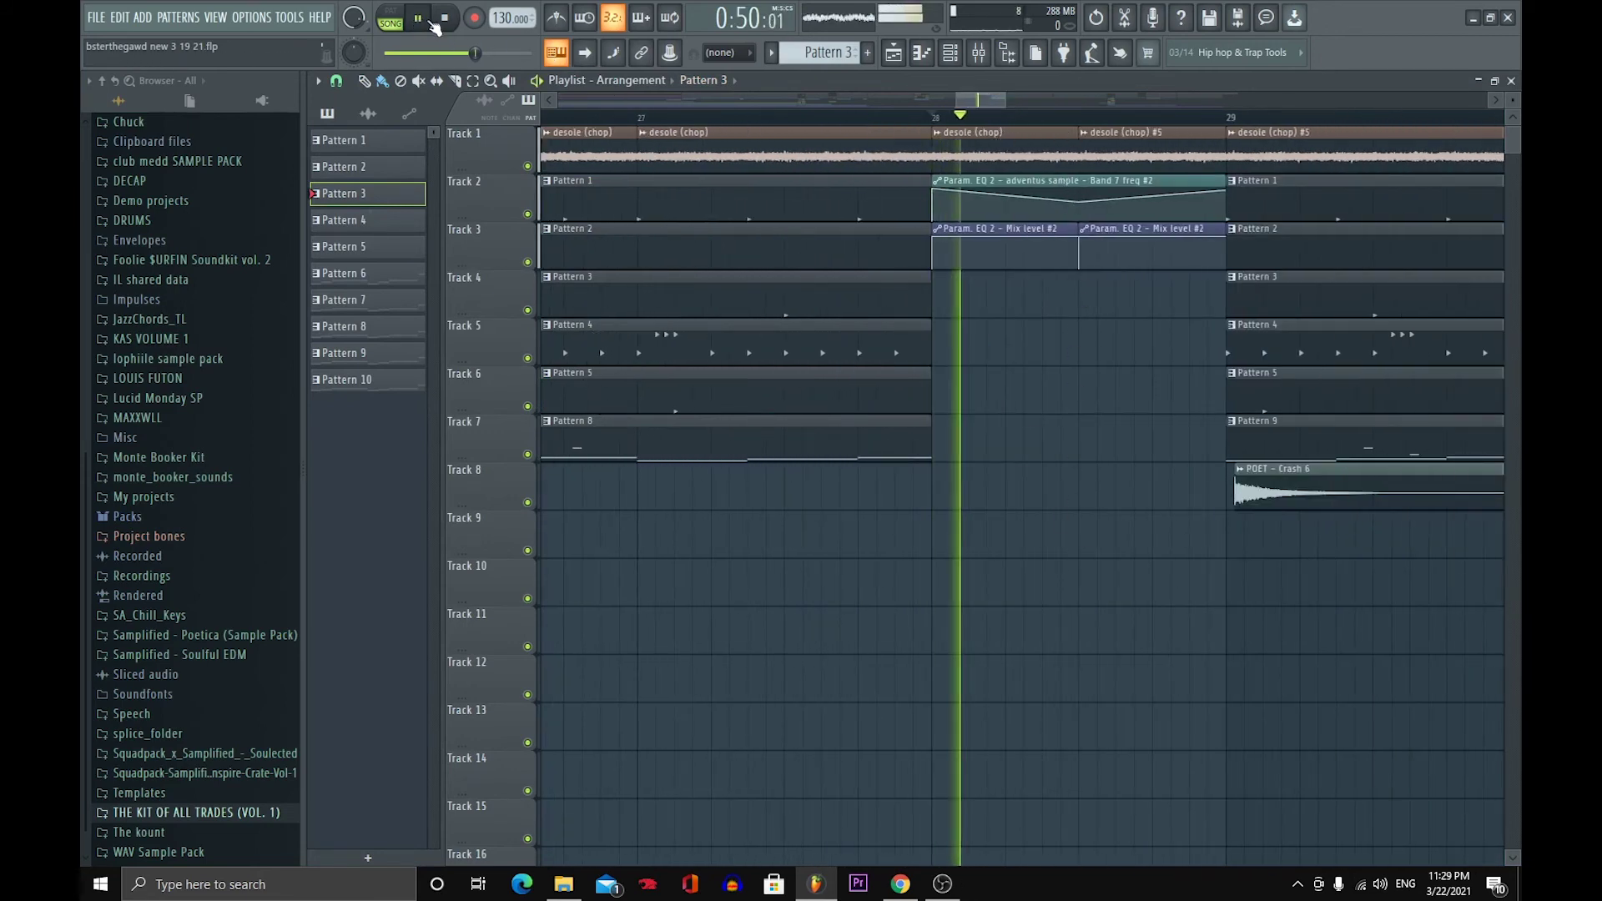
click(419, 19)
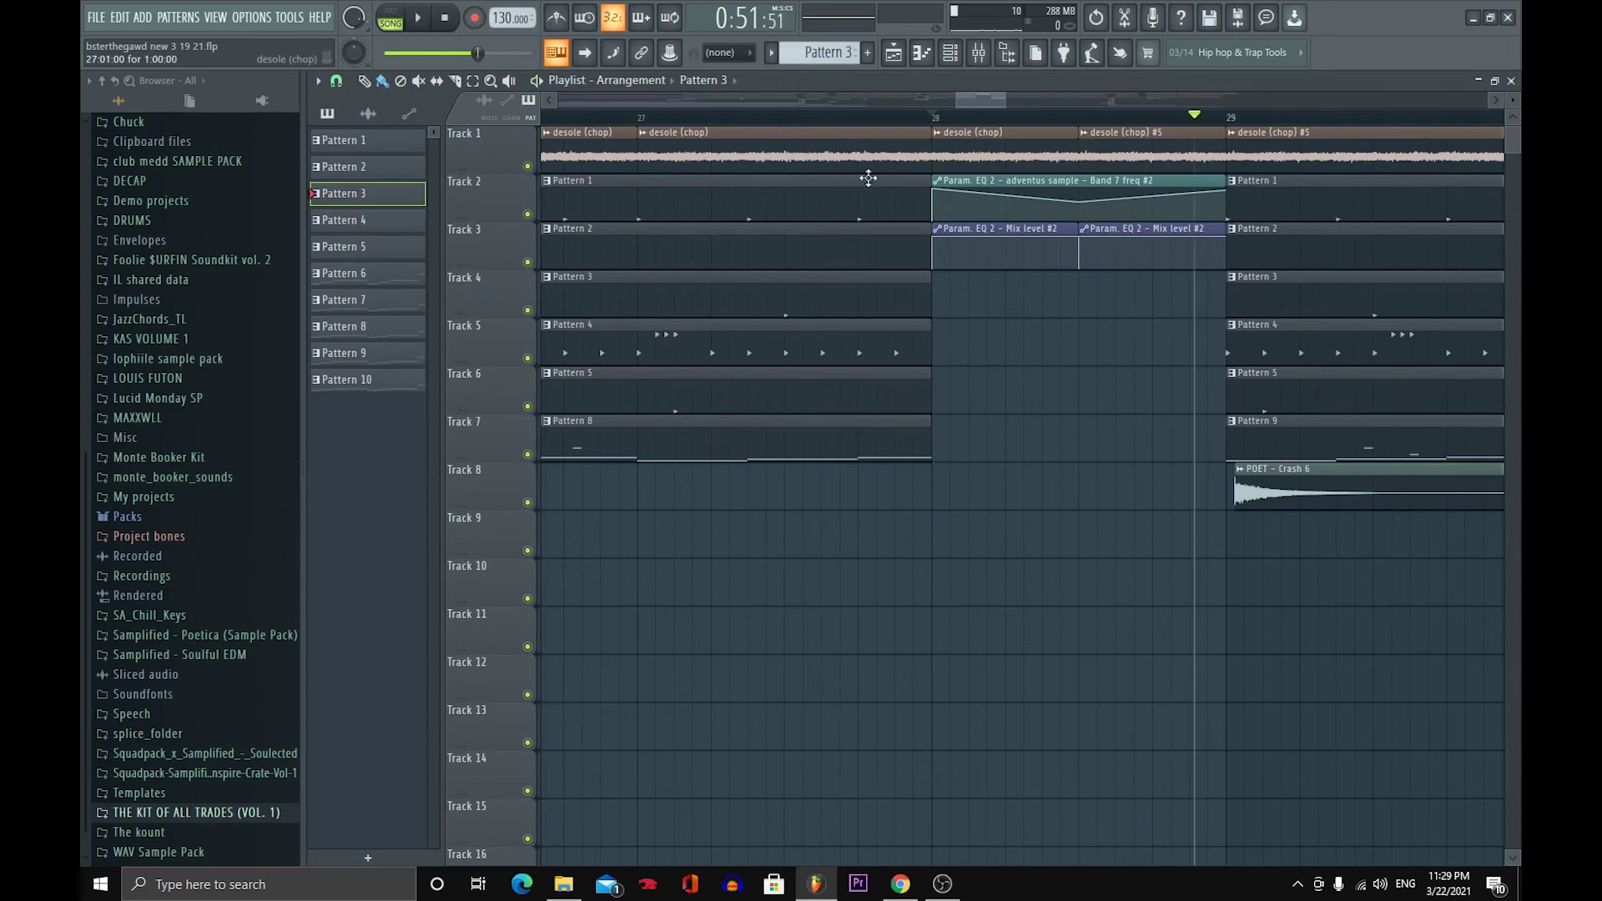
drag(1087, 118, 932, 152)
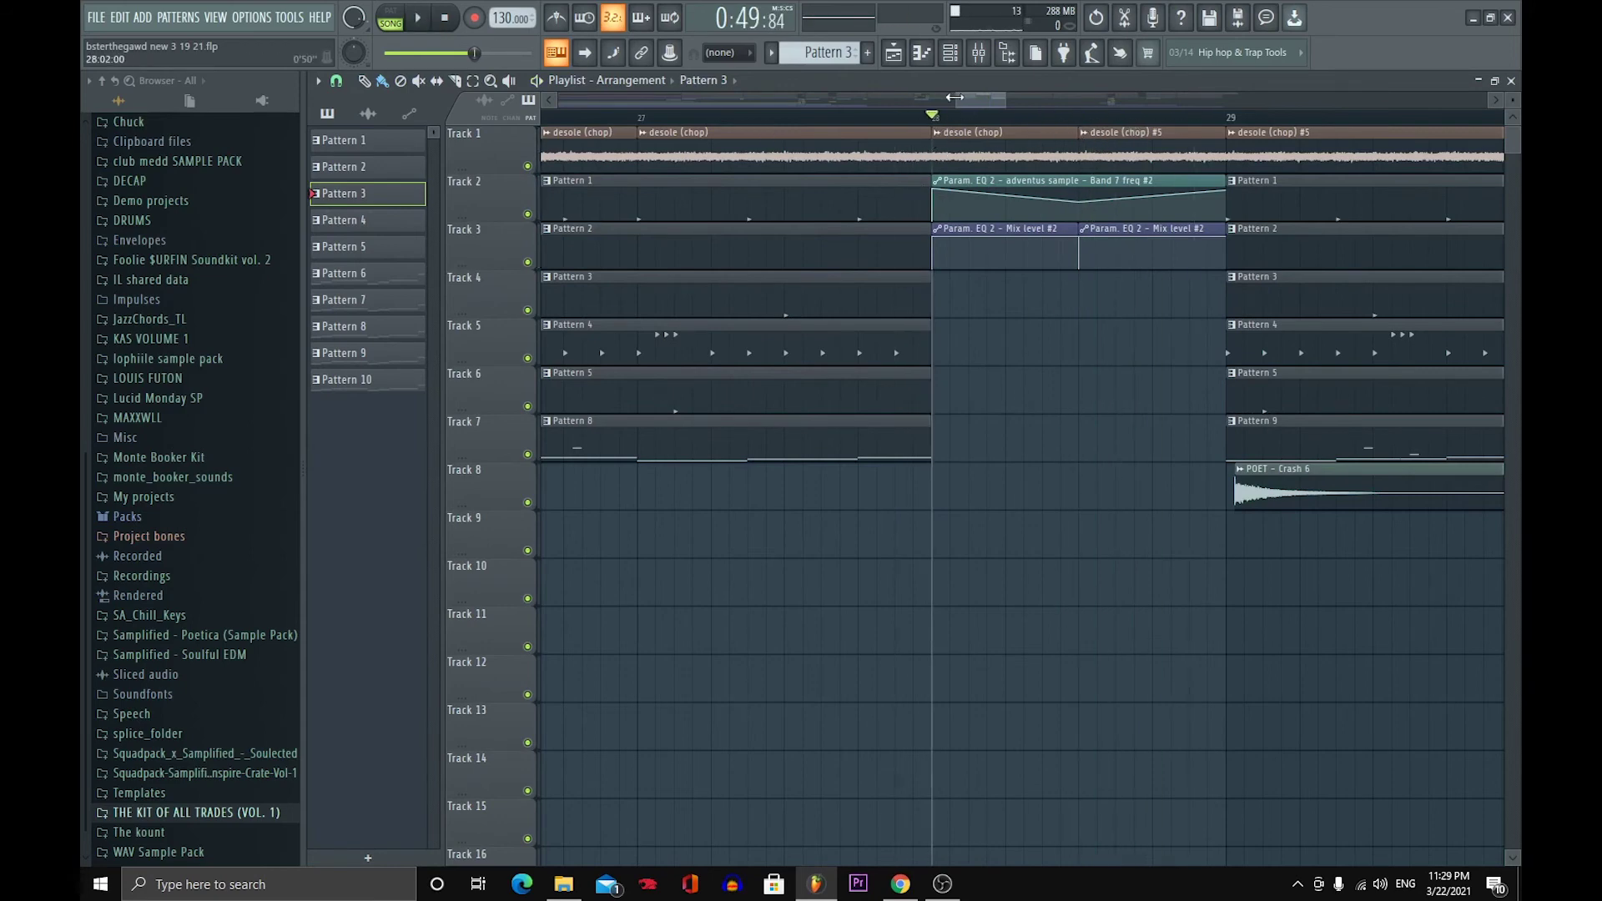
- Play the bar 28 break into the POET - Crash 6 clip and place the playhead at the start of bar 29
mouse_move(955, 97)
mouse_down()
mouse_move(993, 100)
mouse_move(973, 107)
mouse_up()
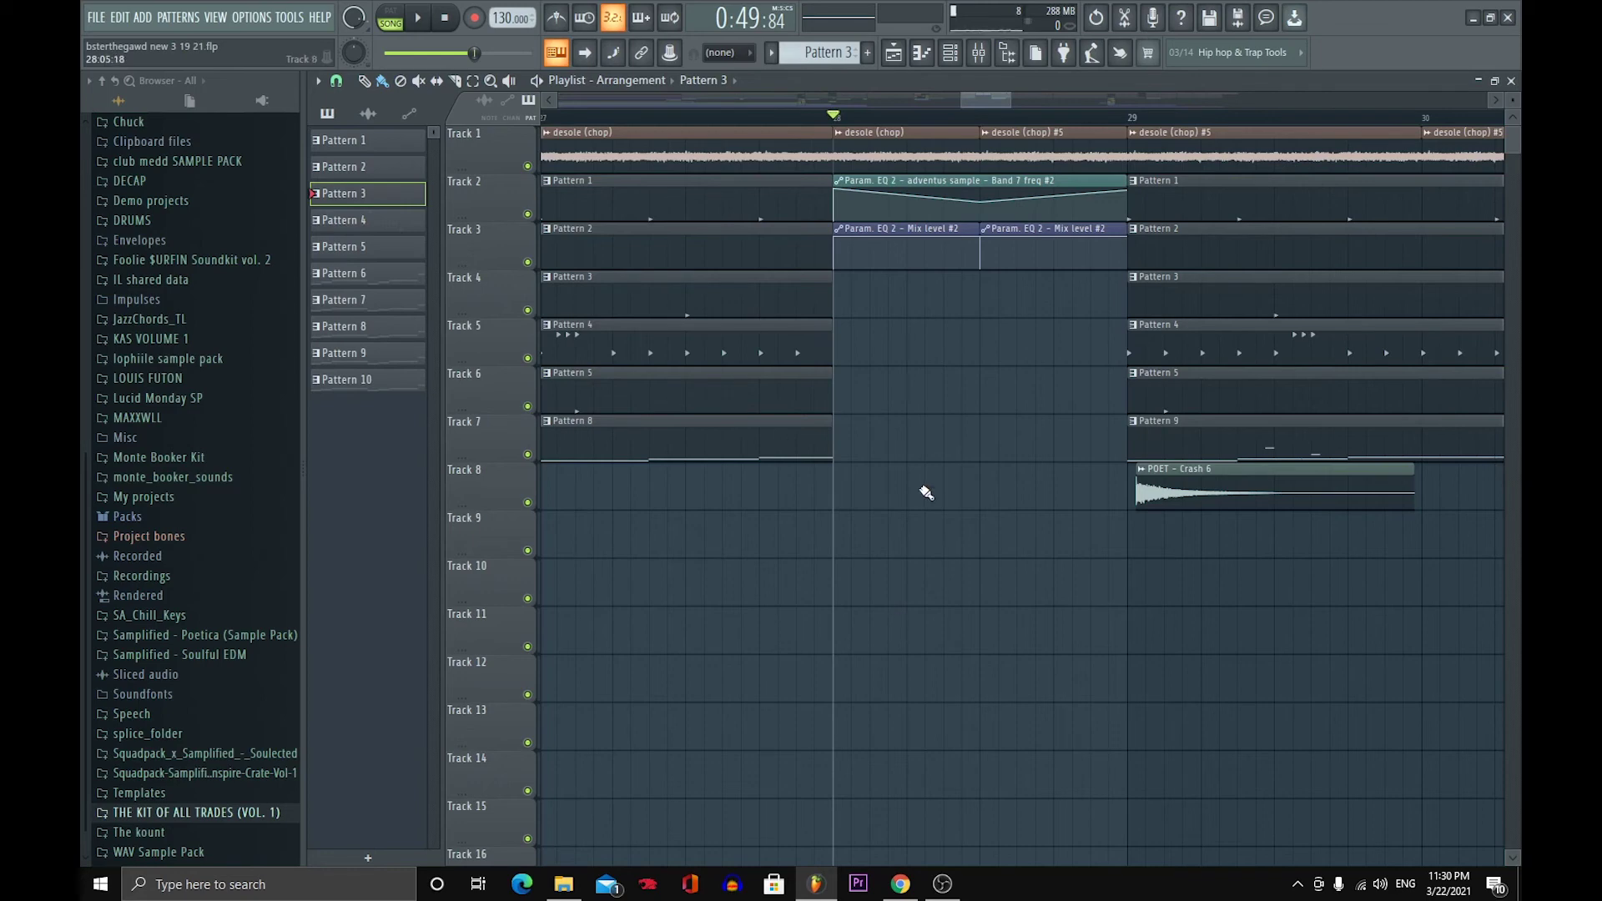
click(1172, 499)
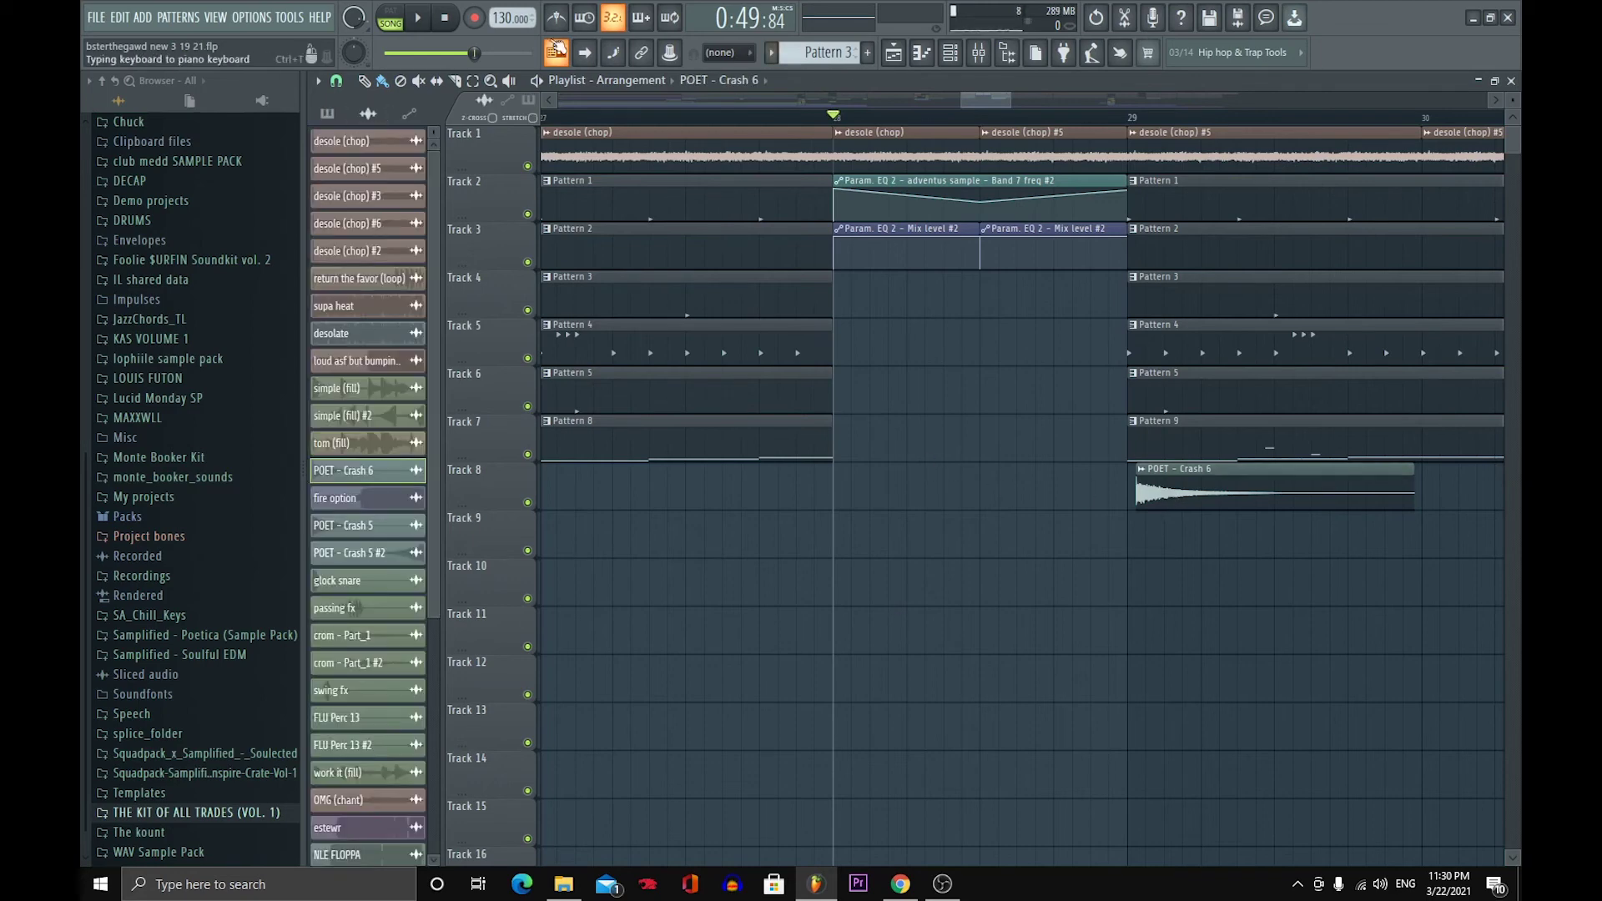
key(space)
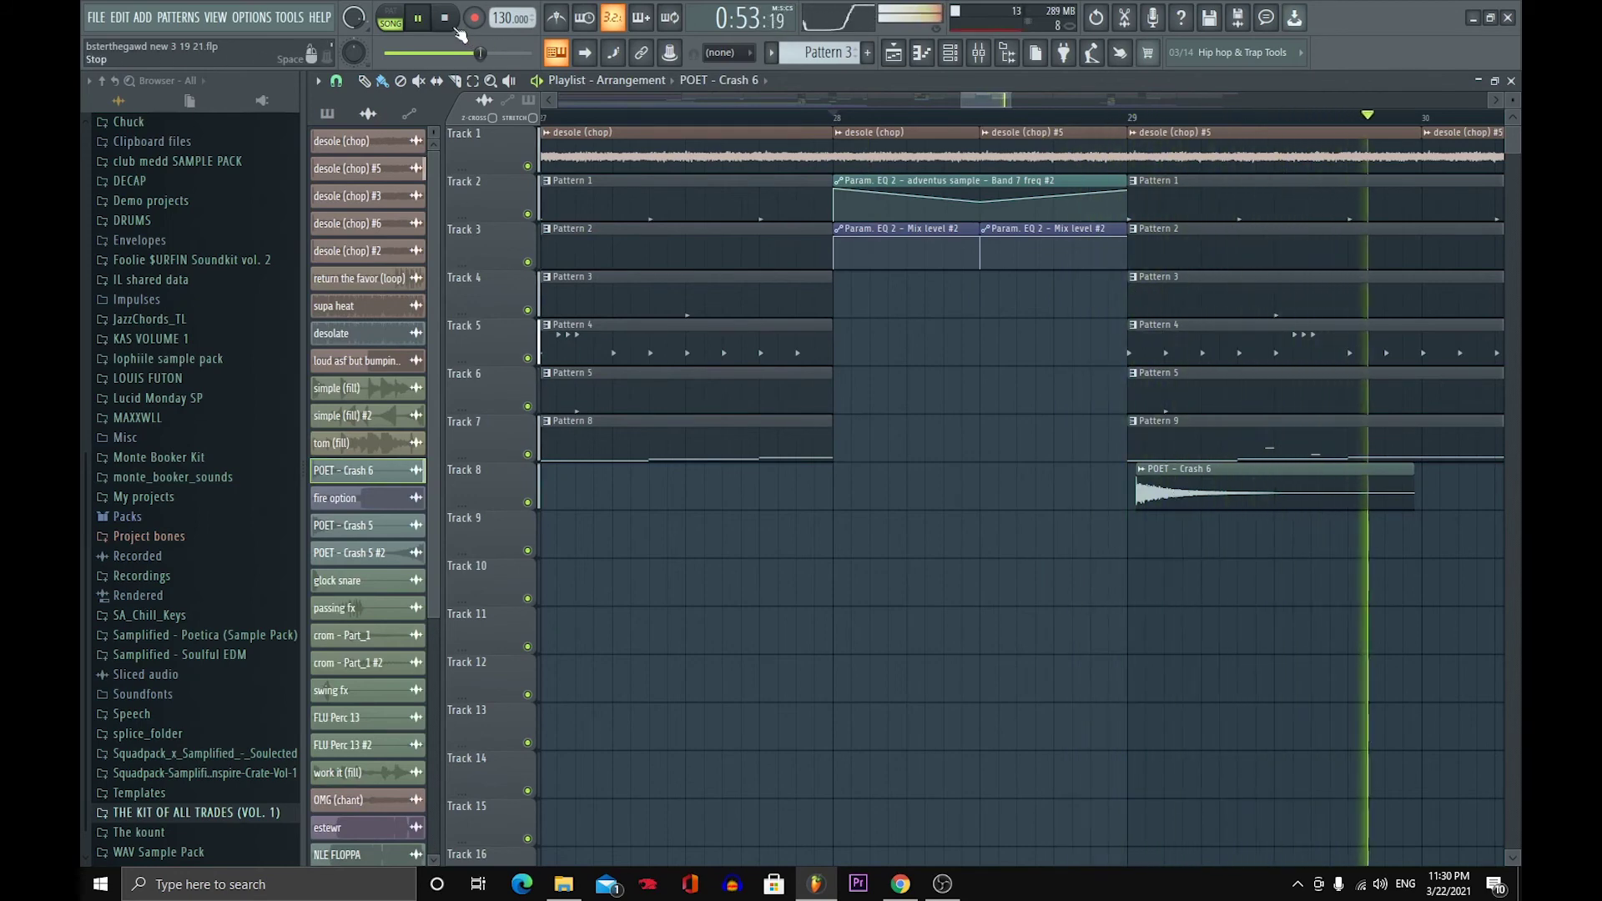
key(space)
drag(985, 100, 1002, 101)
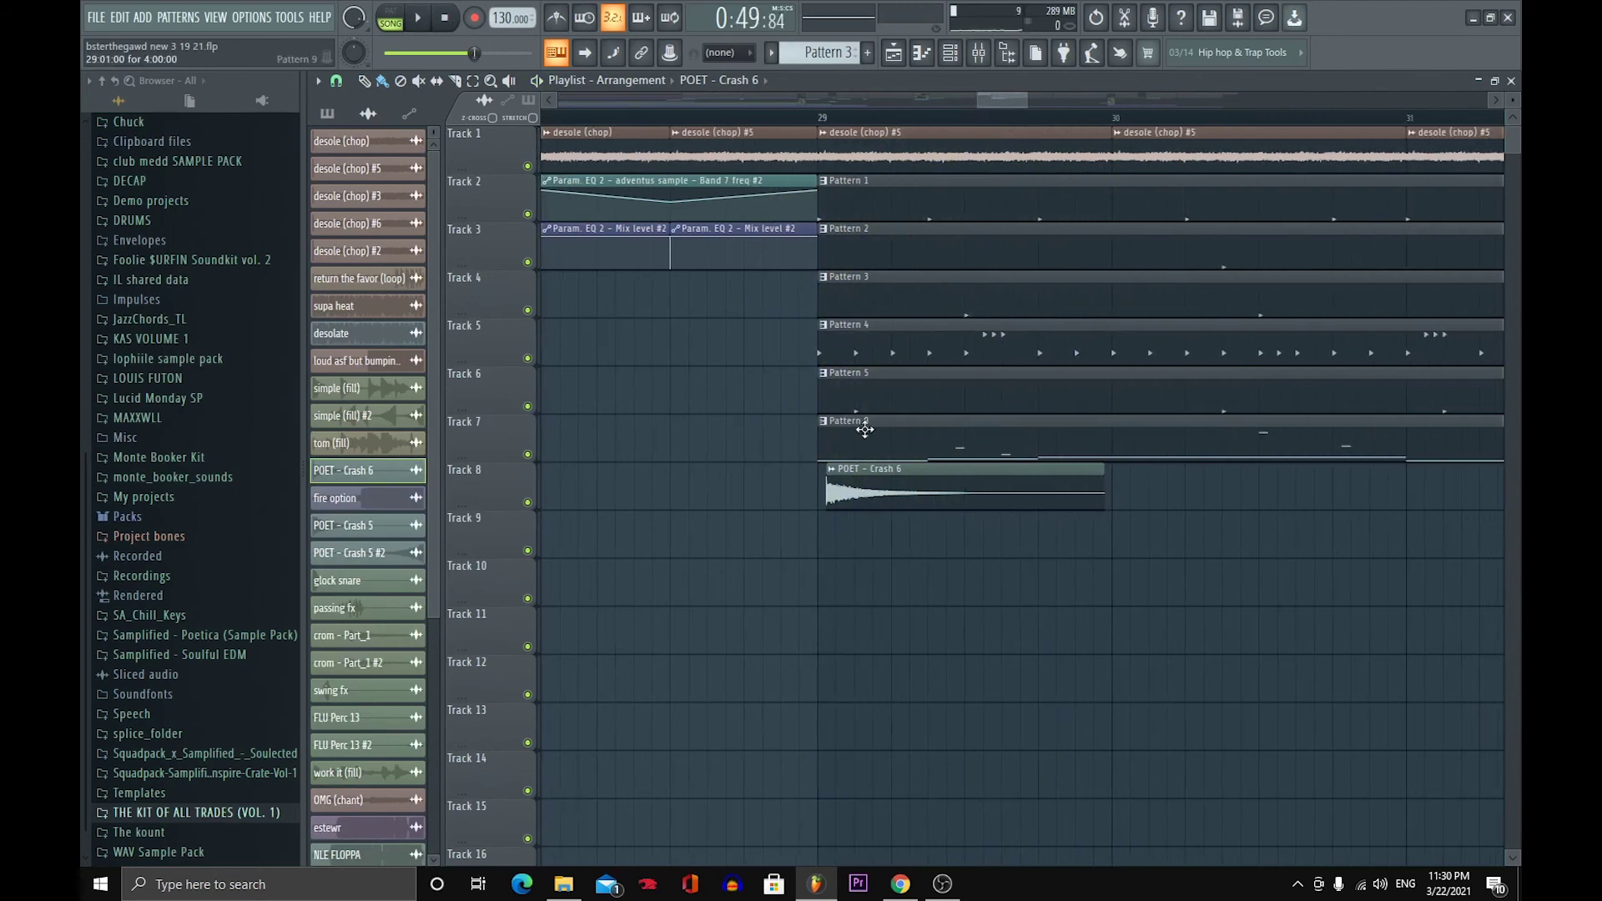
drag(820, 120, 639, 342)
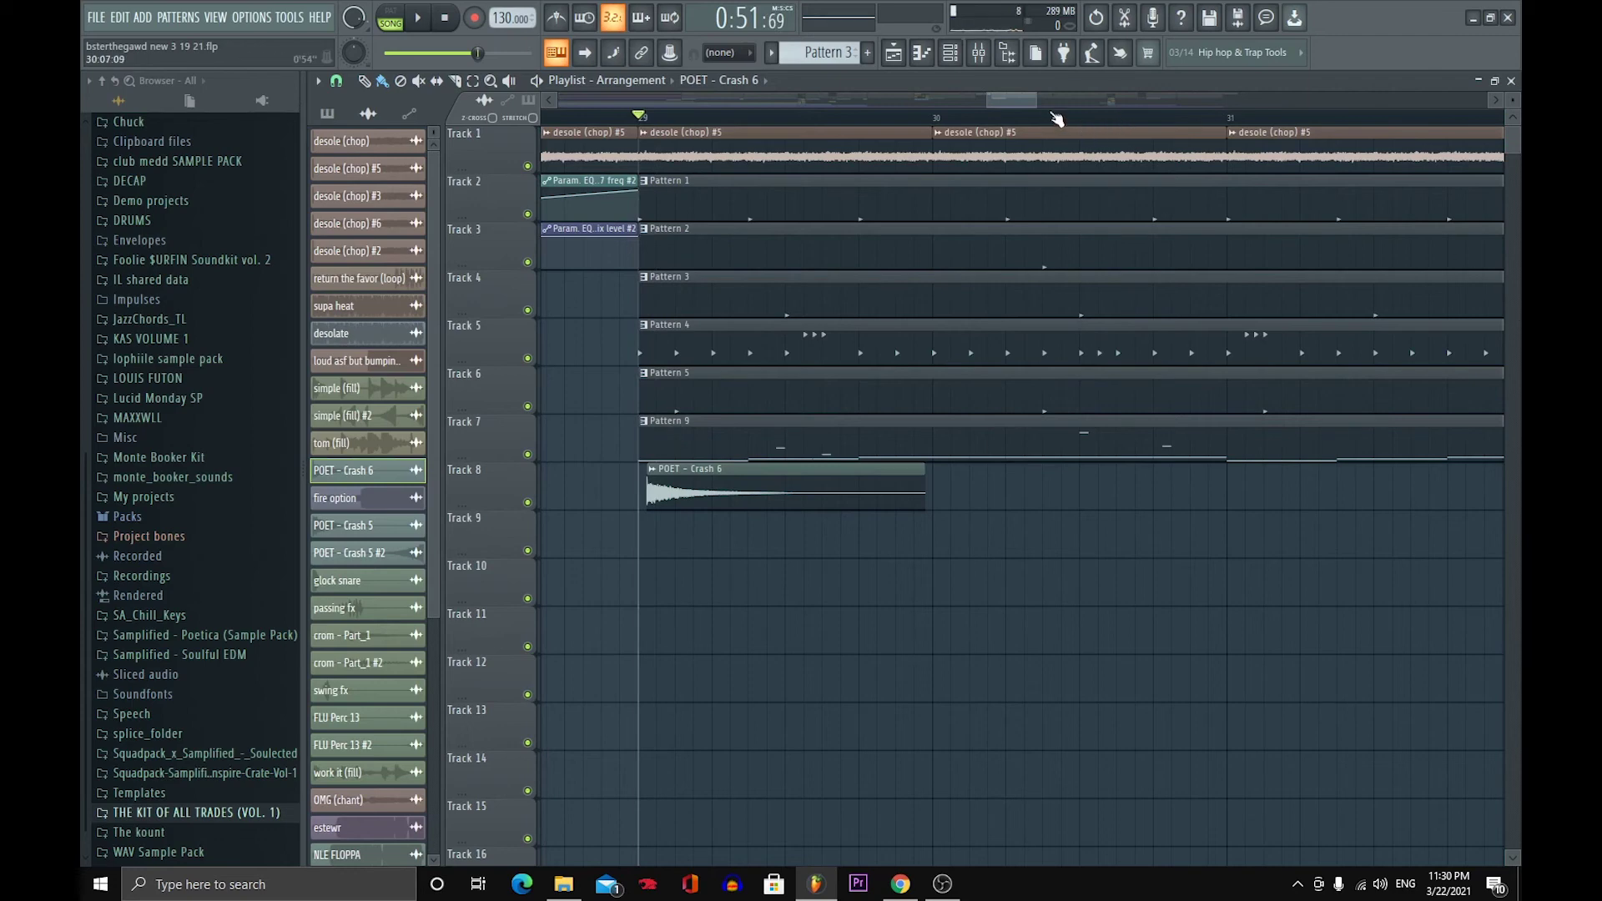
- Play the song's ending from bar 44, where the dblue.TapeStop trigger automation starts on Track 2
scroll(1214, 142, down, 5)
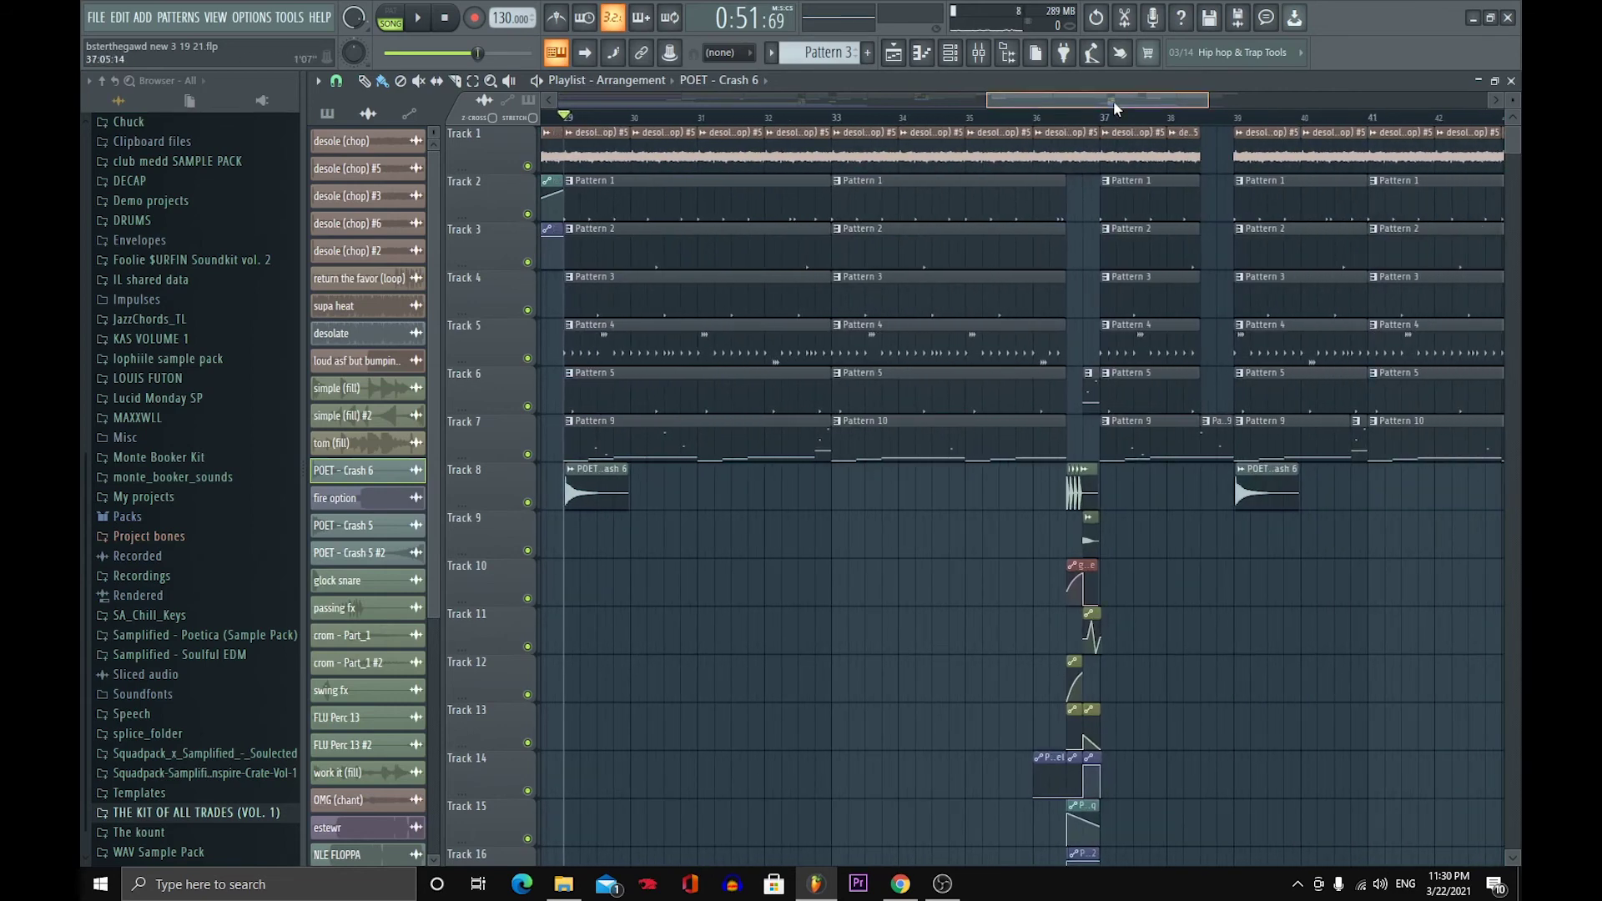
drag(1114, 100, 1245, 258)
click(992, 119)
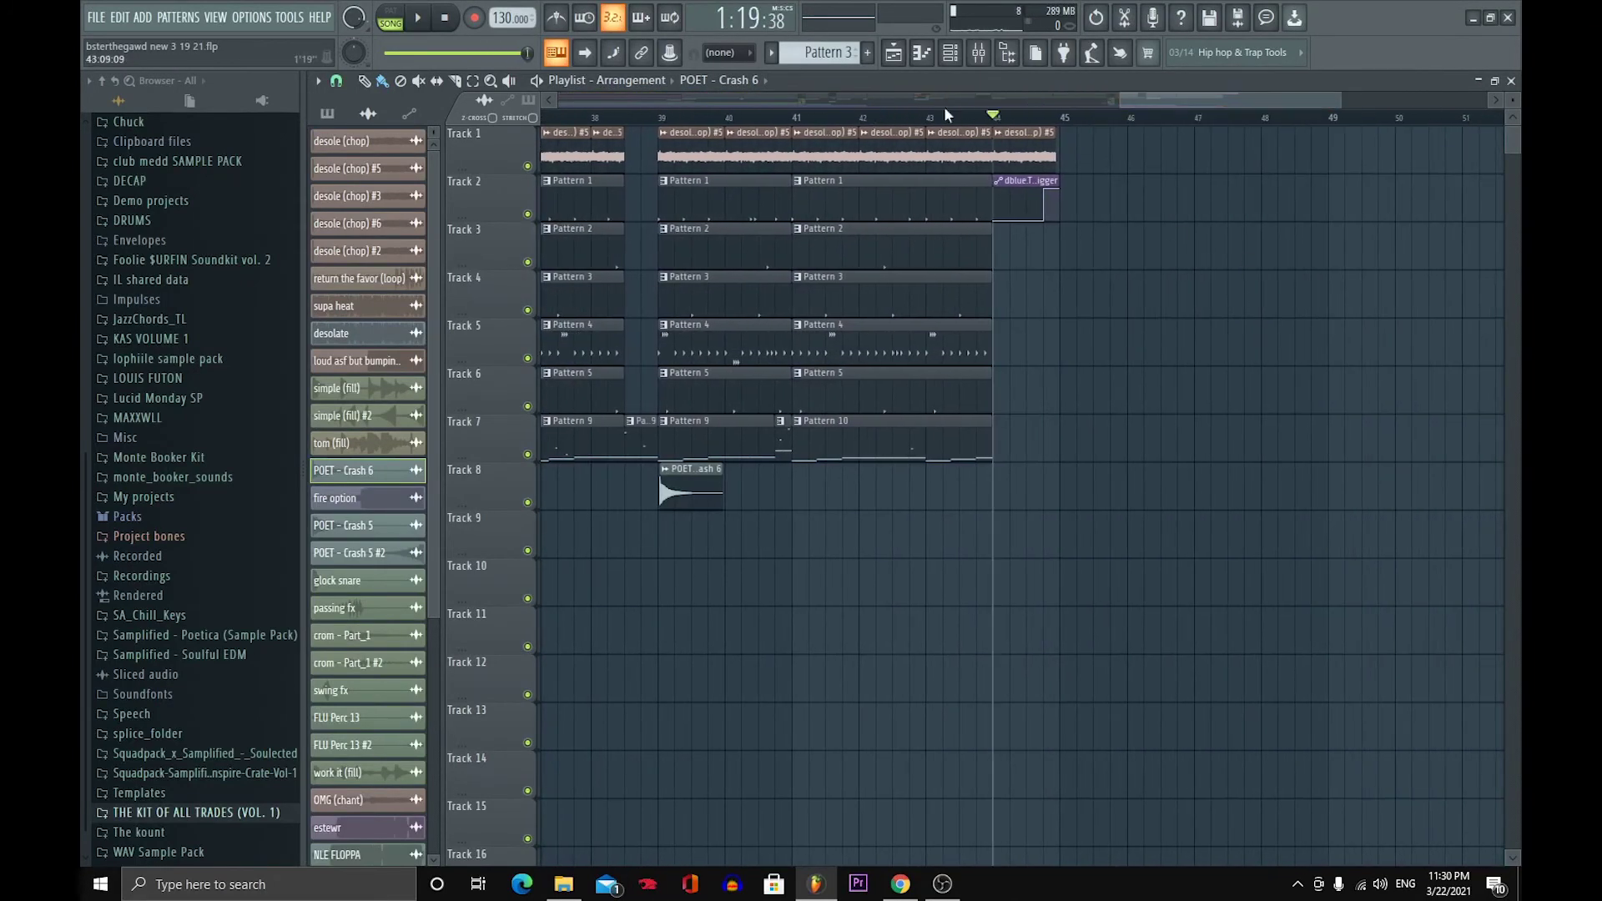
click(417, 17)
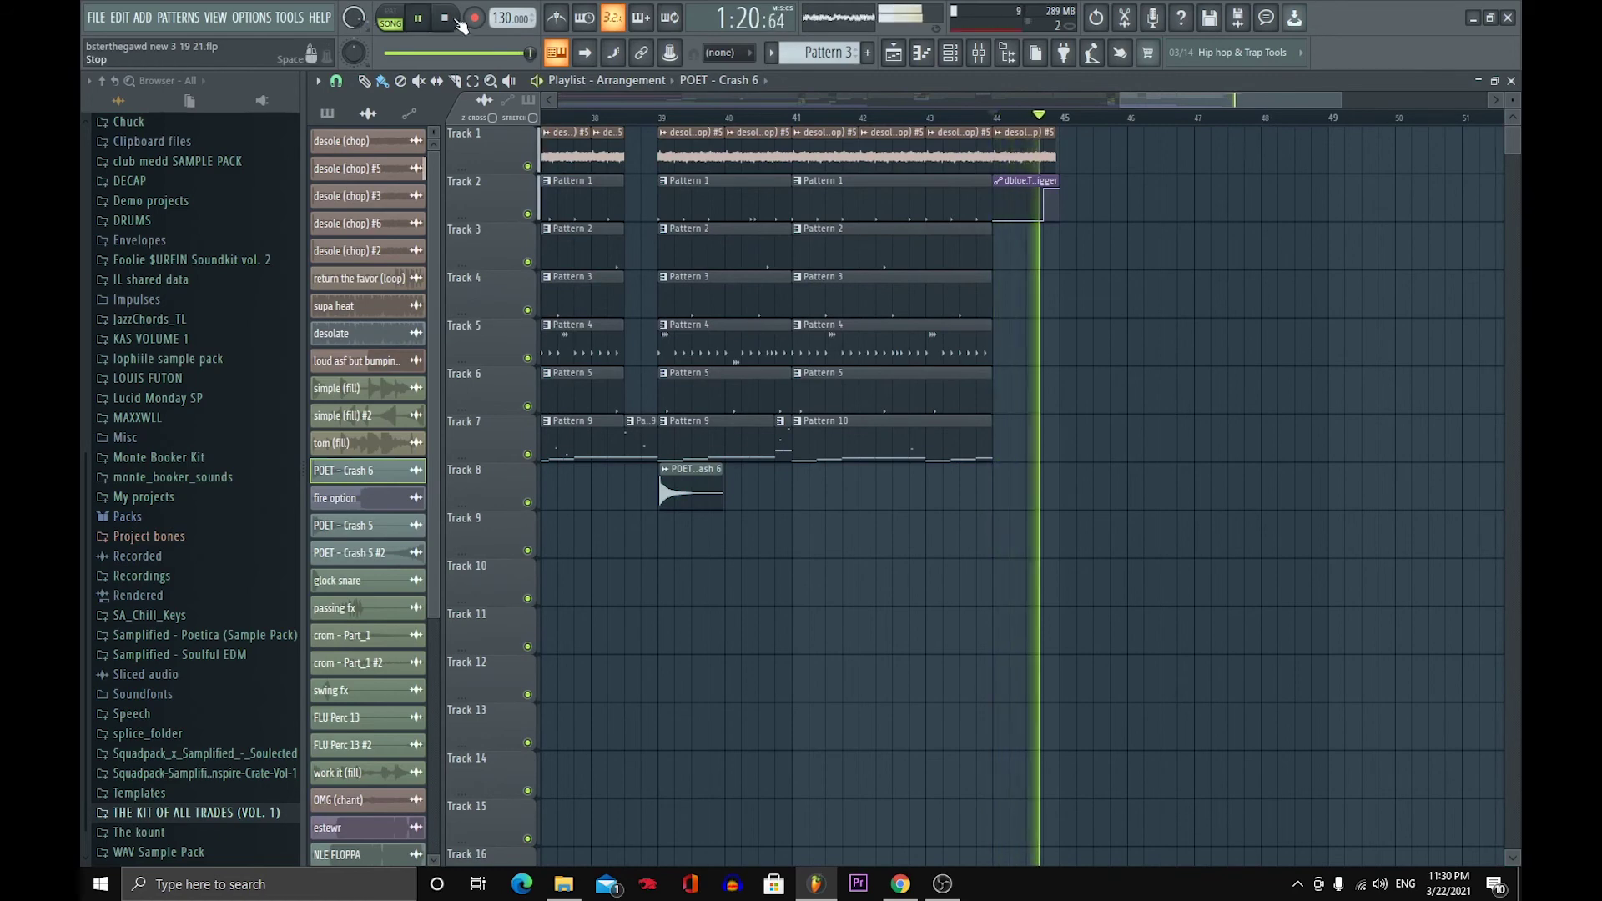
click(445, 18)
- Open dblue.TapeStop on the adventus sample mixer track and show the automation options of its Trigger control
click(978, 52)
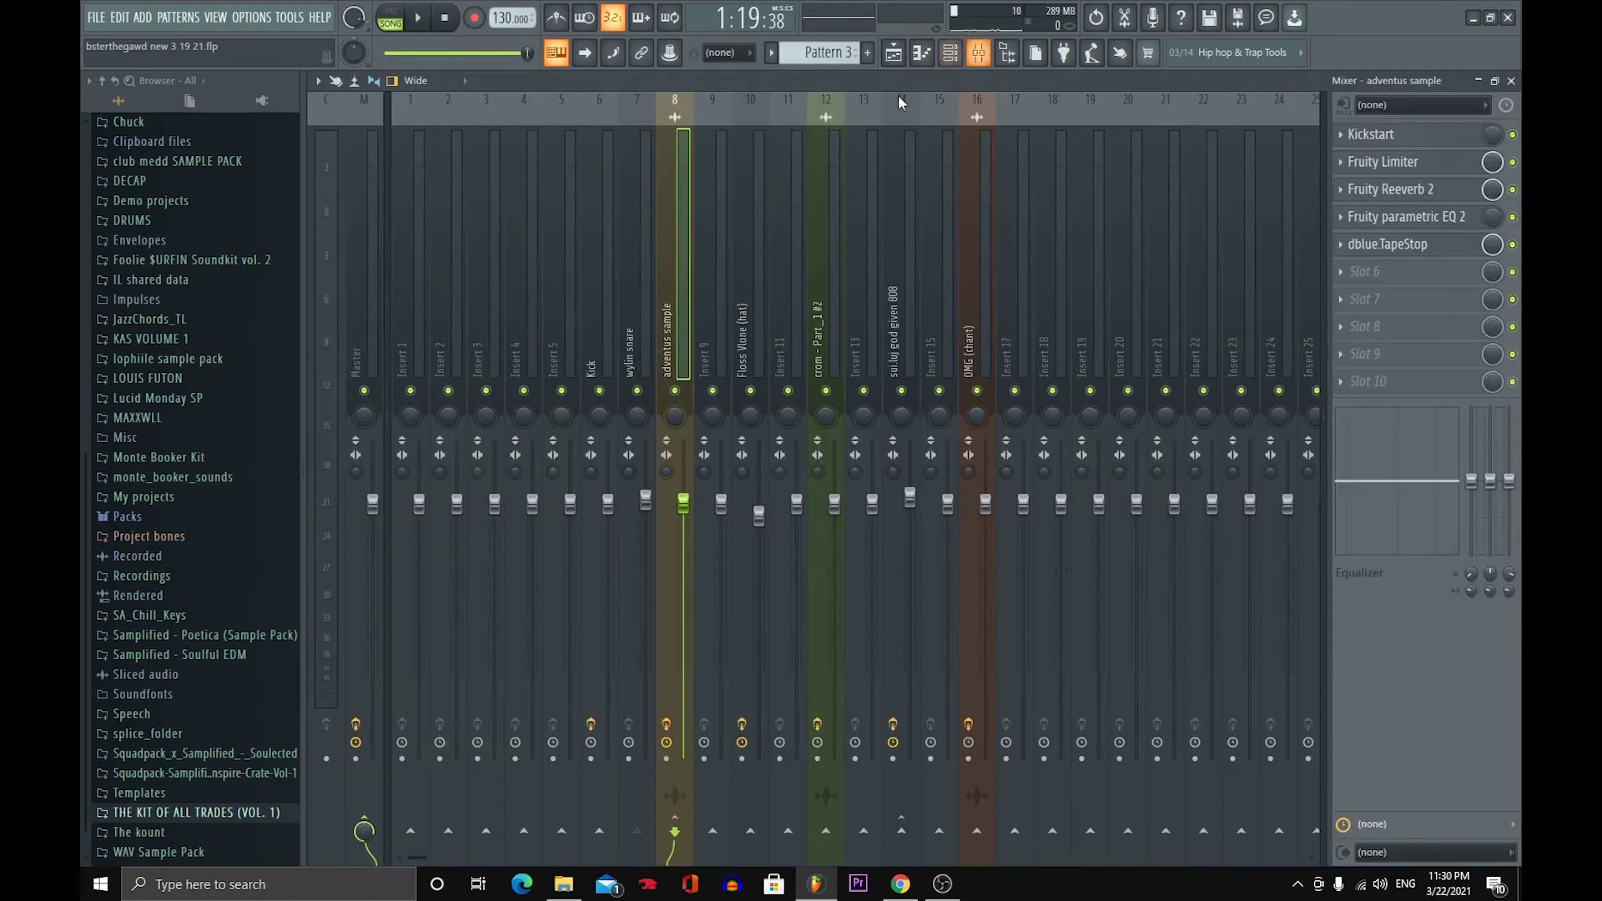
right_click(1407, 243)
click(1412, 248)
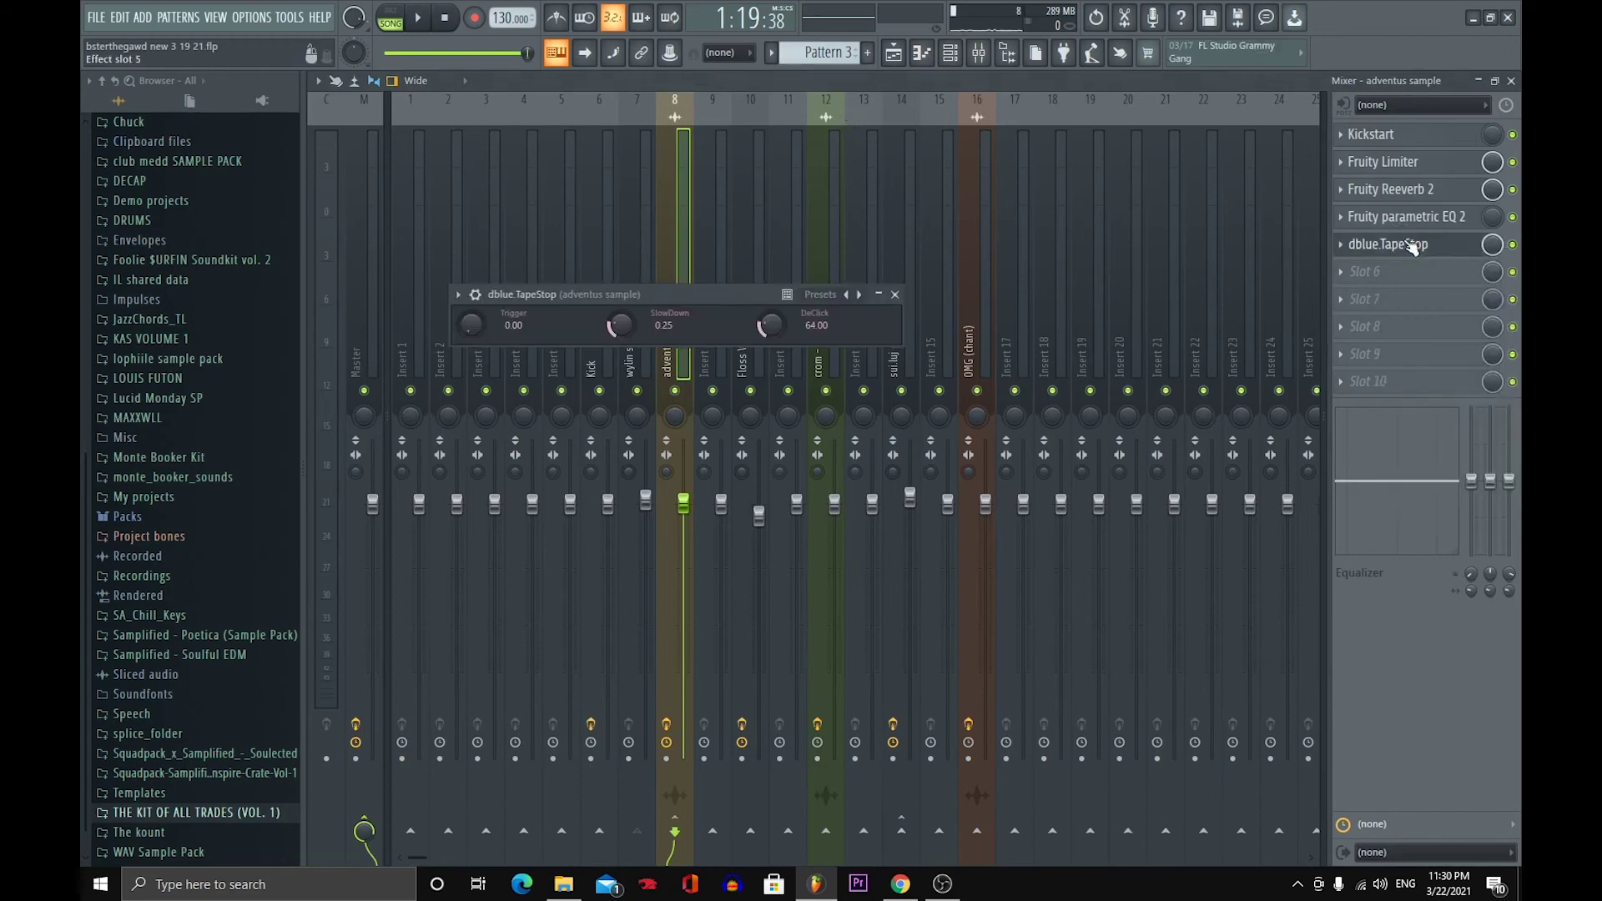
right_click(478, 325)
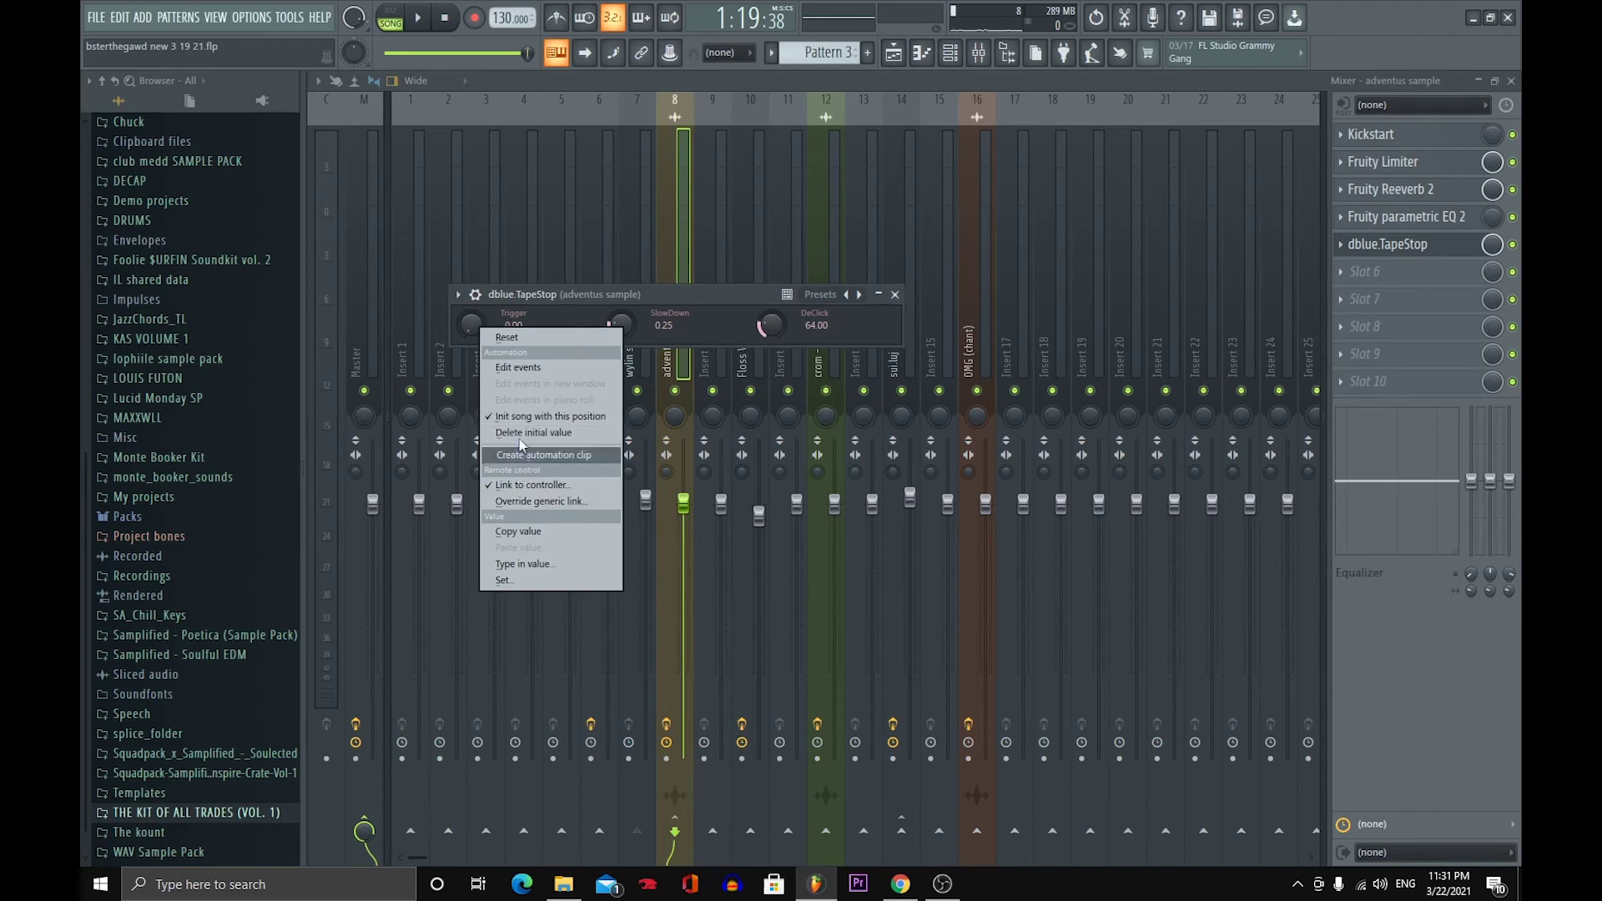
click(558, 303)
- Return to the playlist and replay the tape-stop ending from bar 44
click(893, 53)
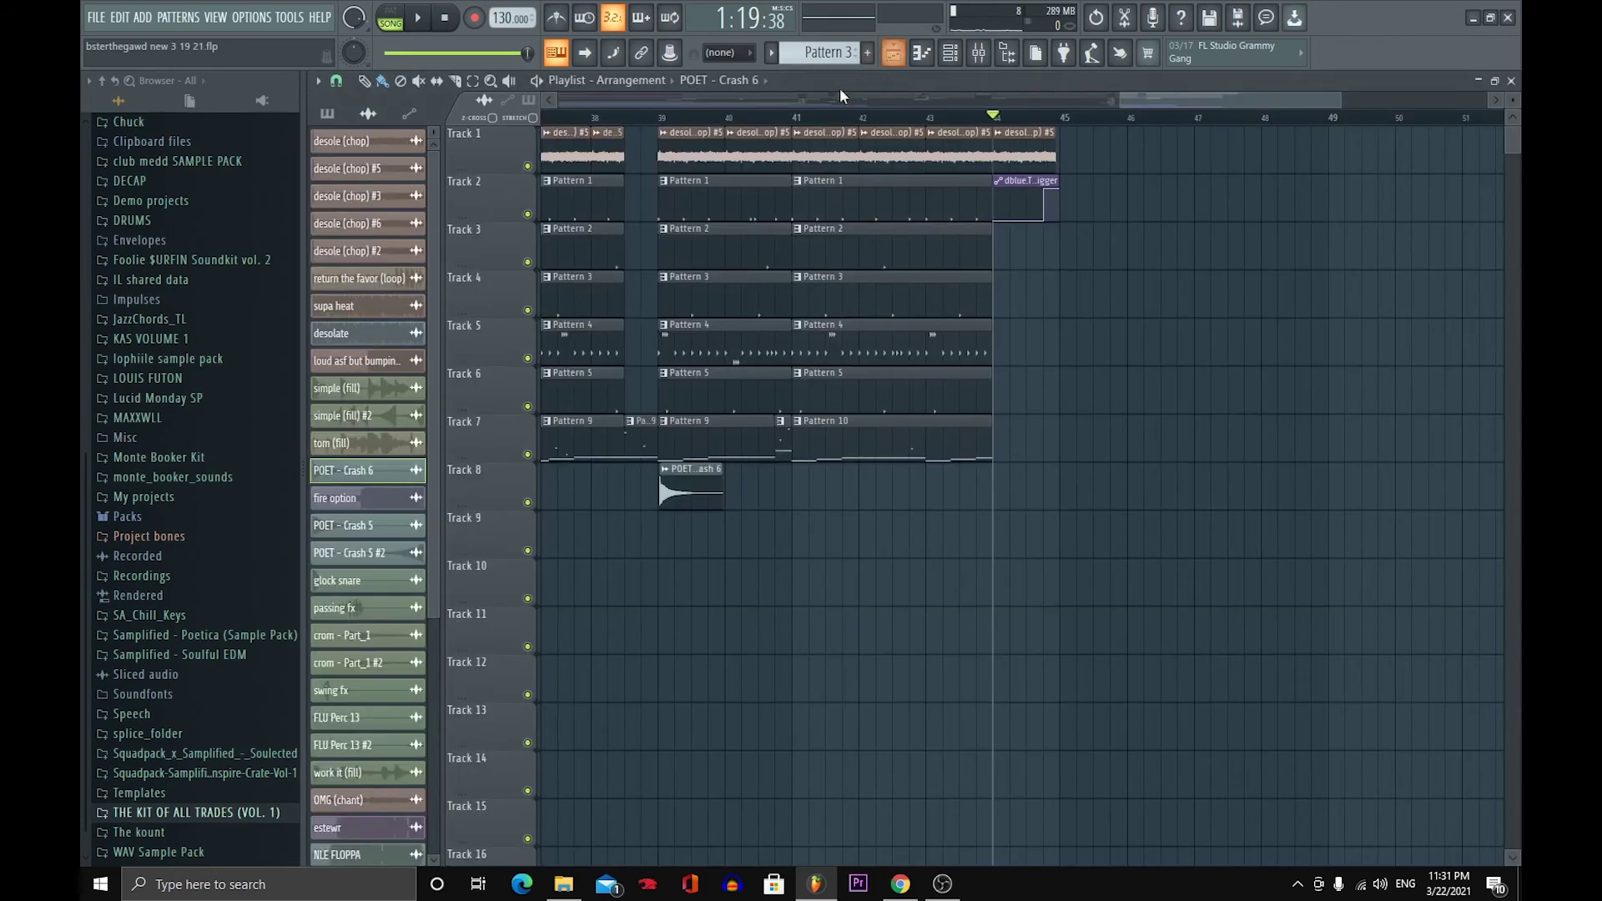
key(space)
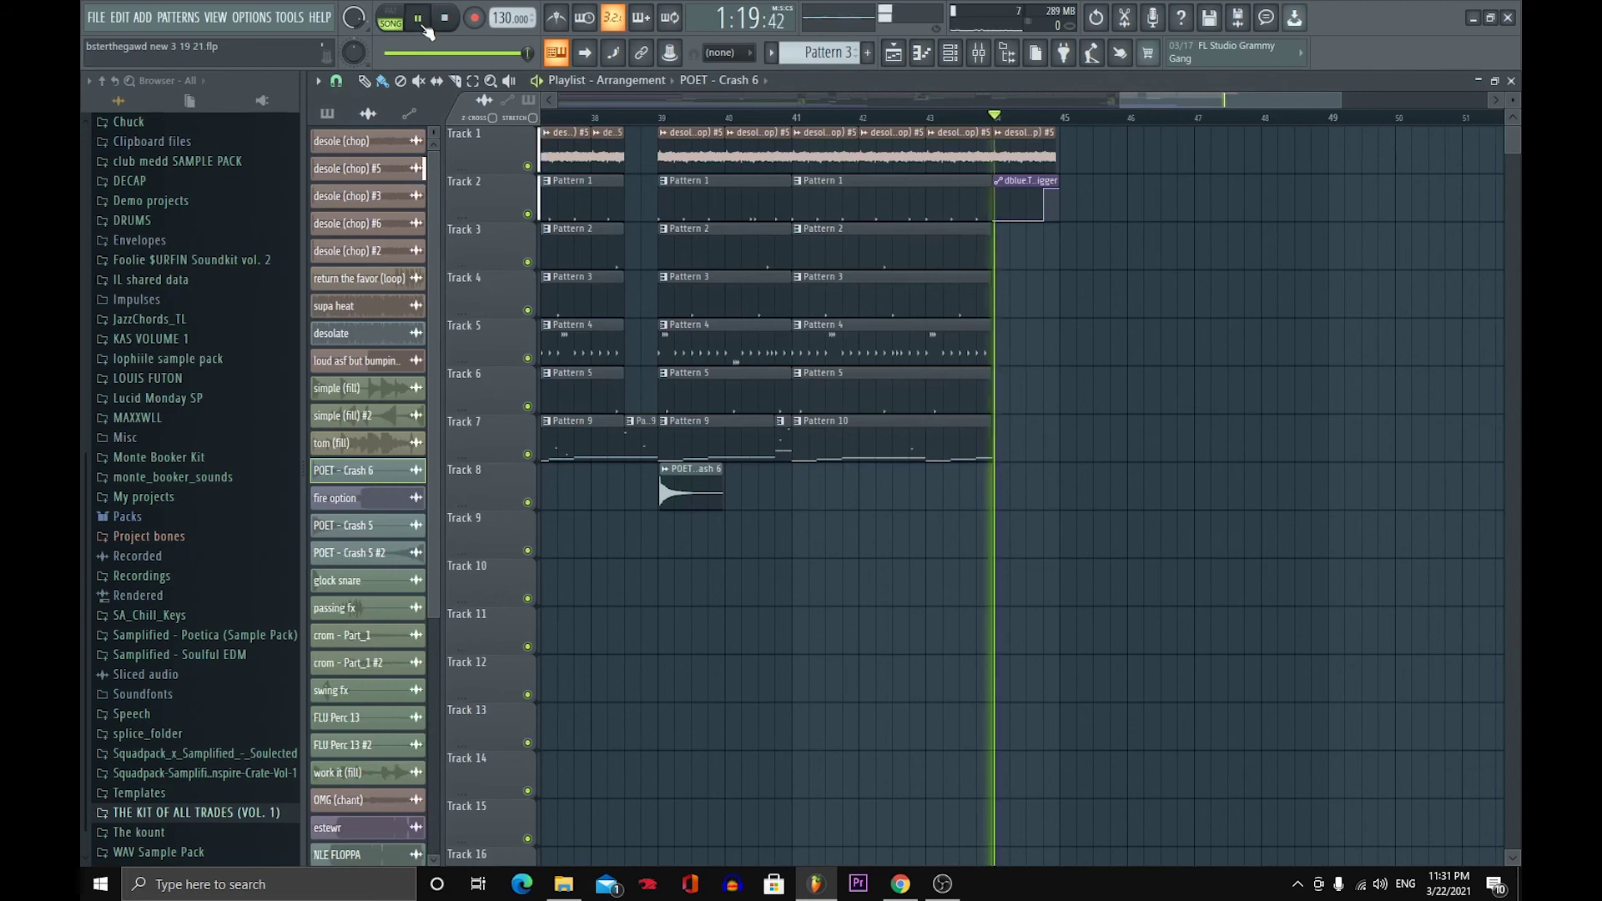
key(space)
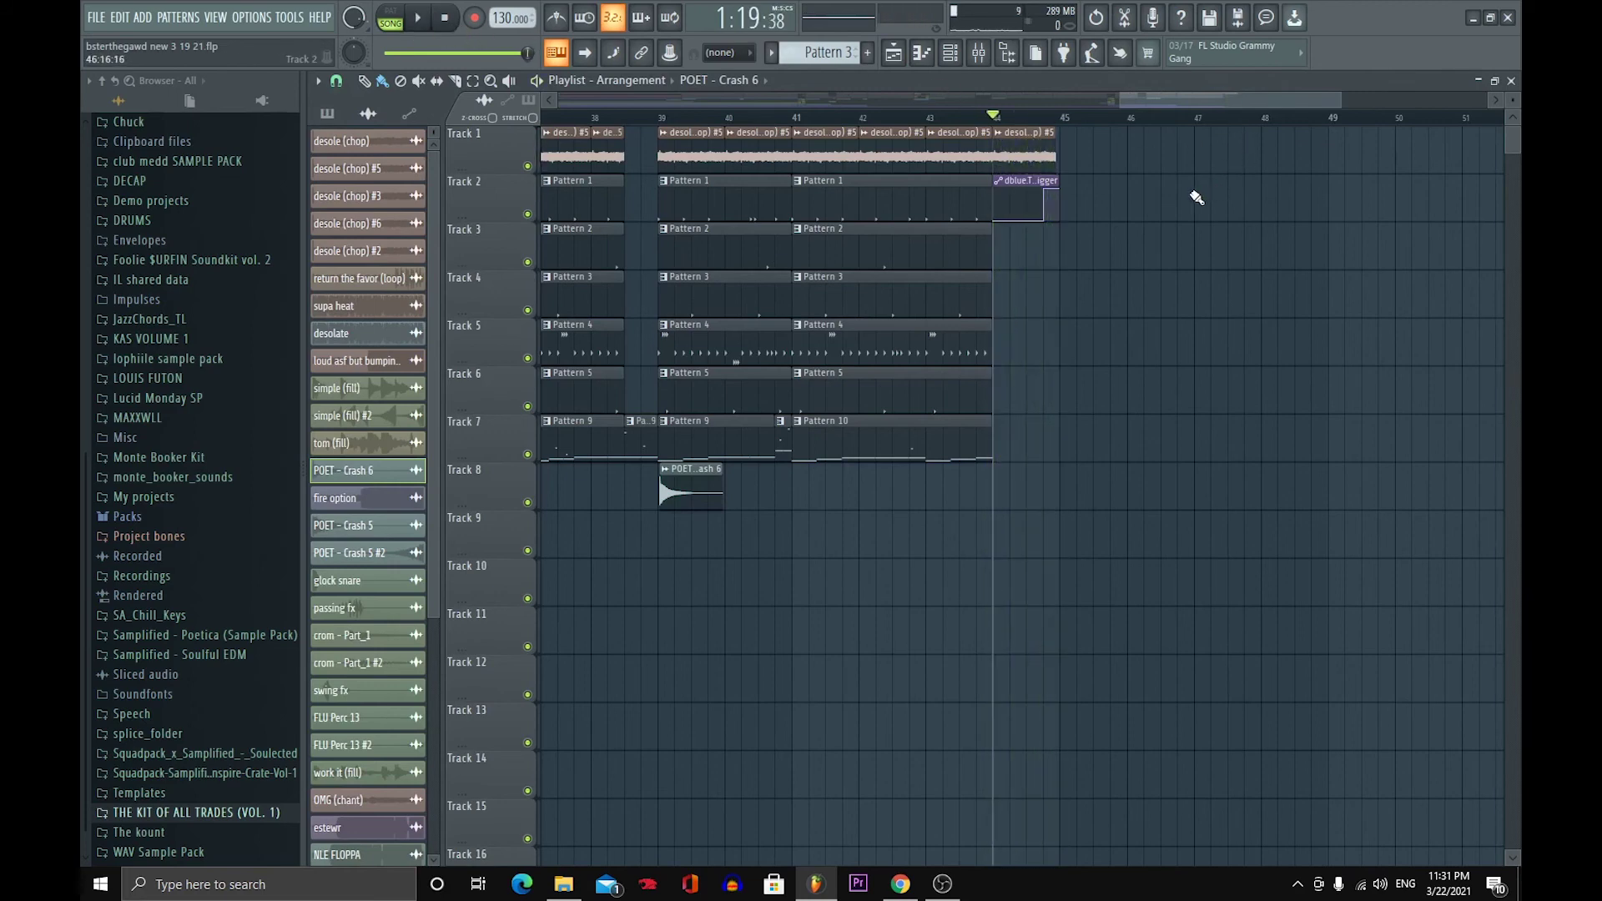
- Play the song from bar 1 and show the Master track's effect chain in the mixer
drag(1168, 98, 522, 97)
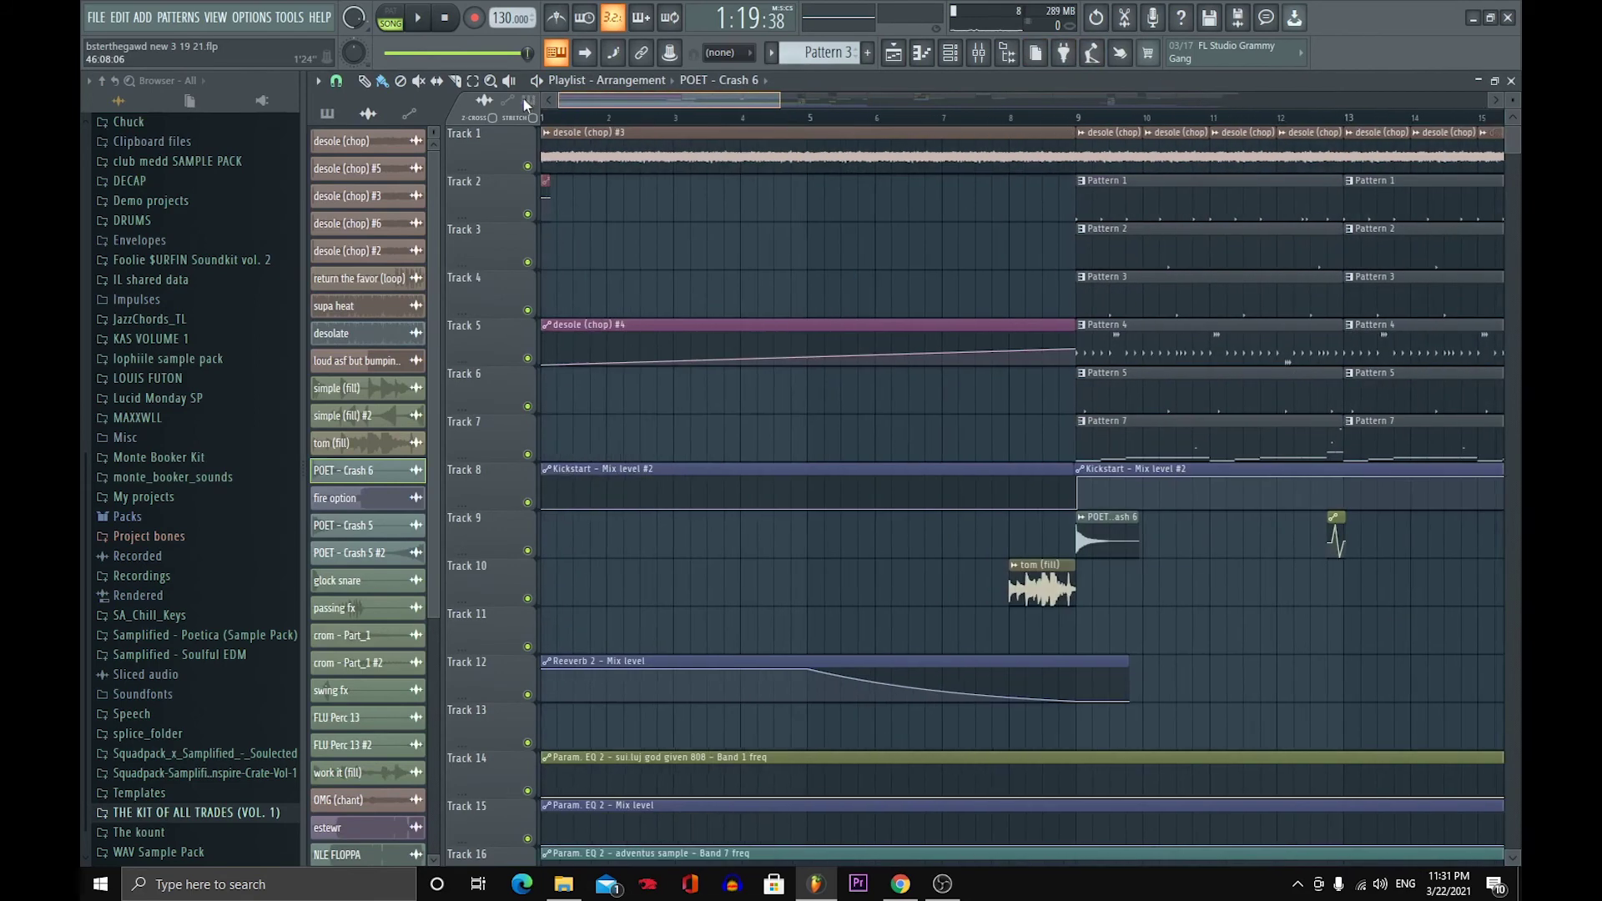
drag(782, 94, 952, 99)
drag(817, 125, 515, 128)
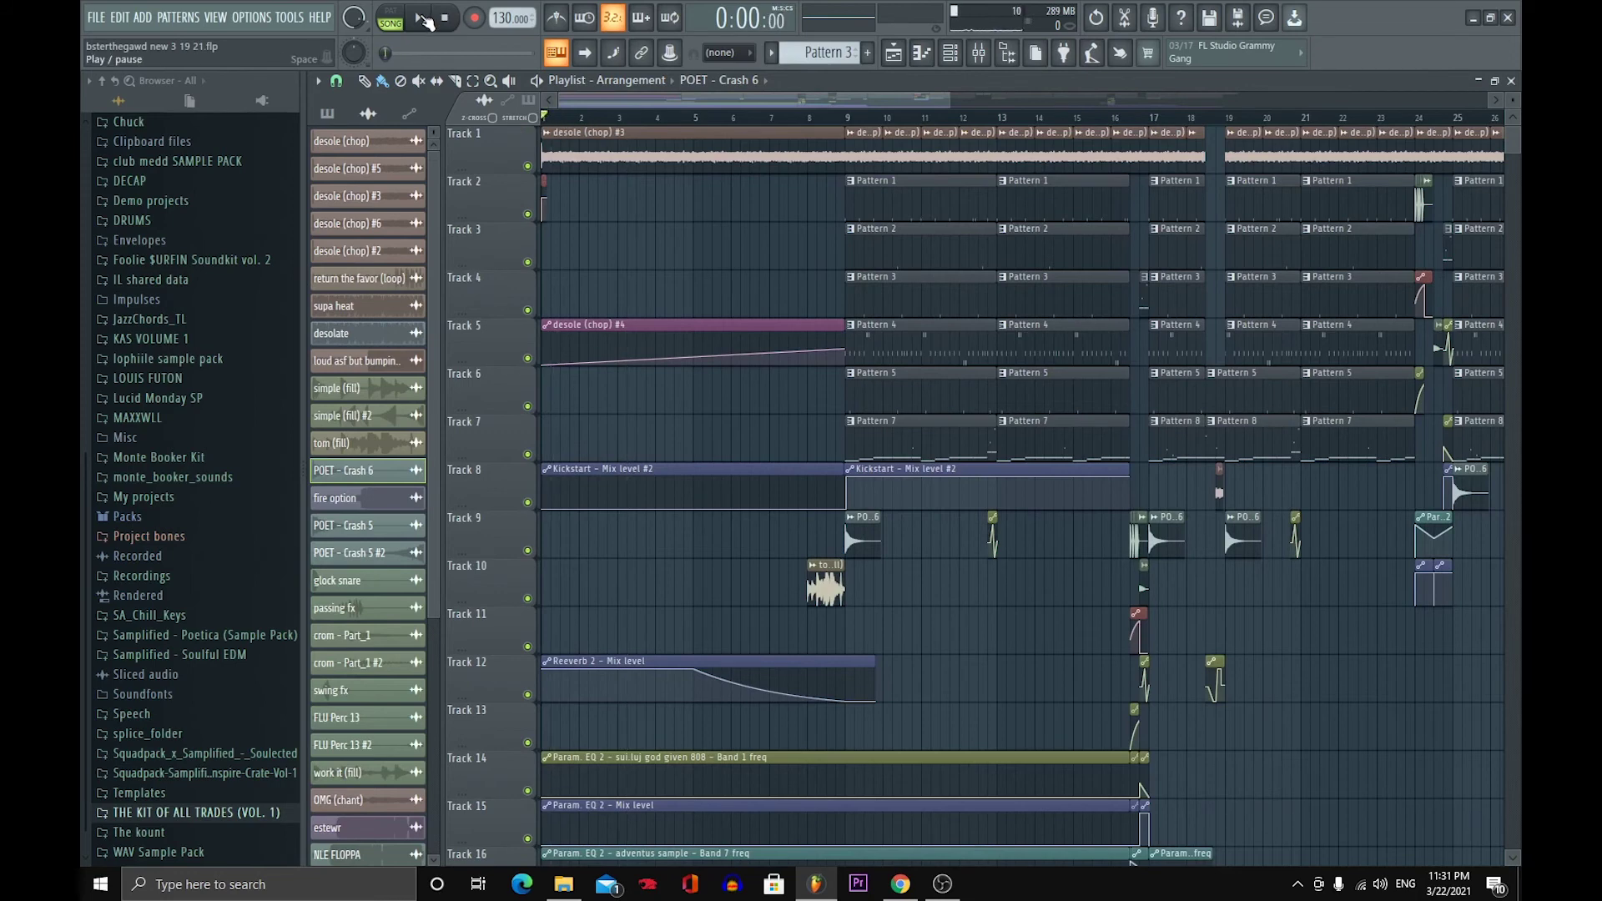
click(424, 18)
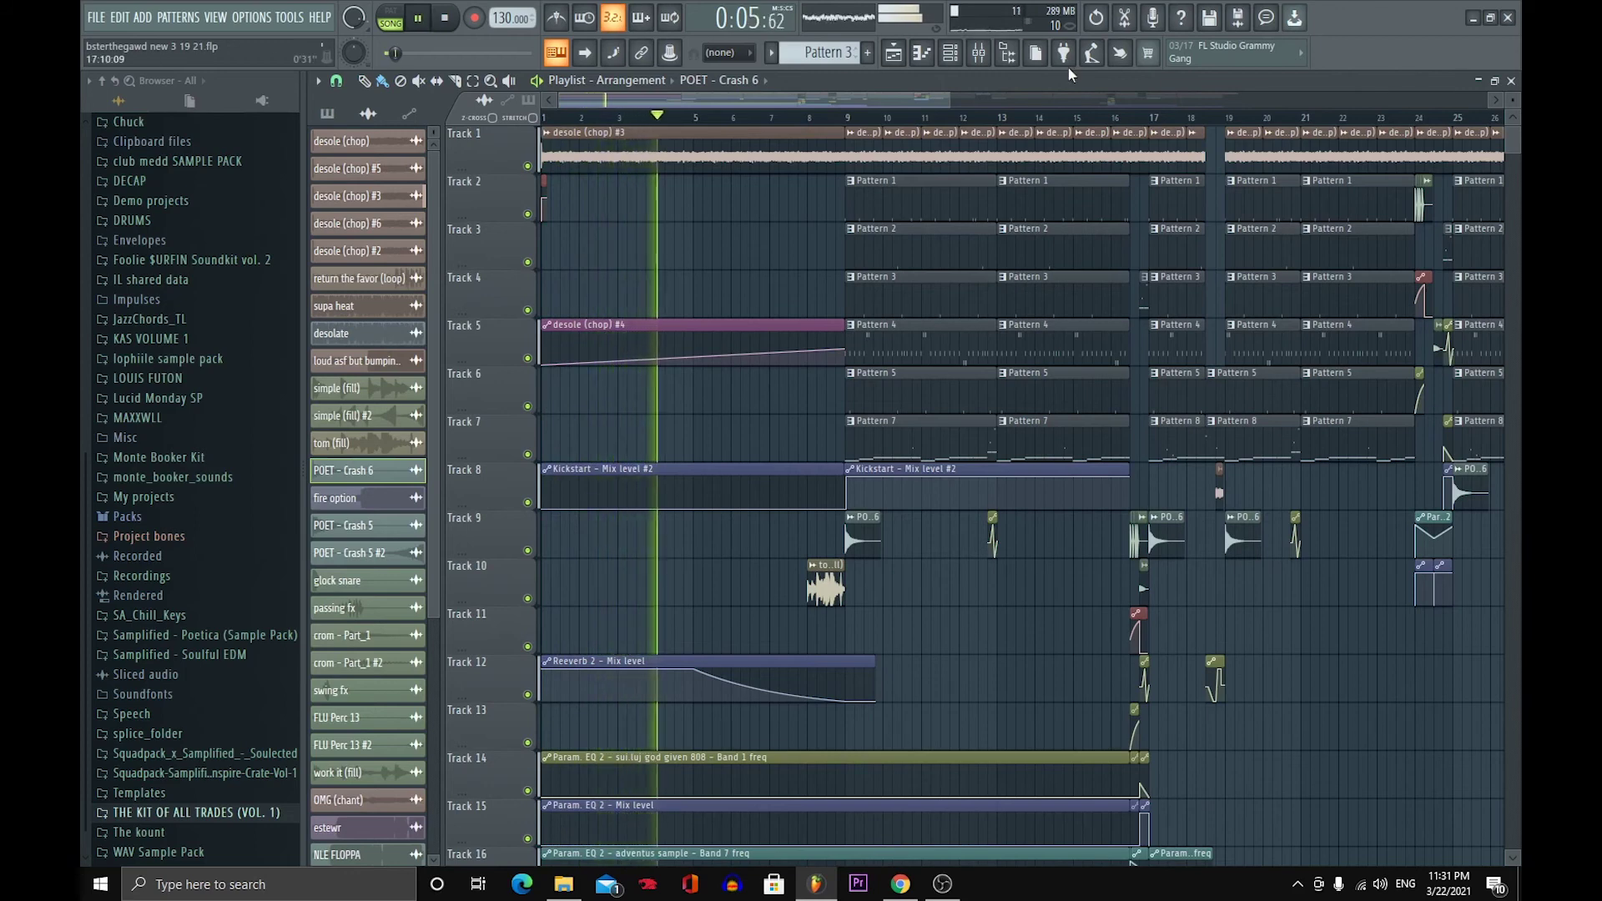
key(F9)
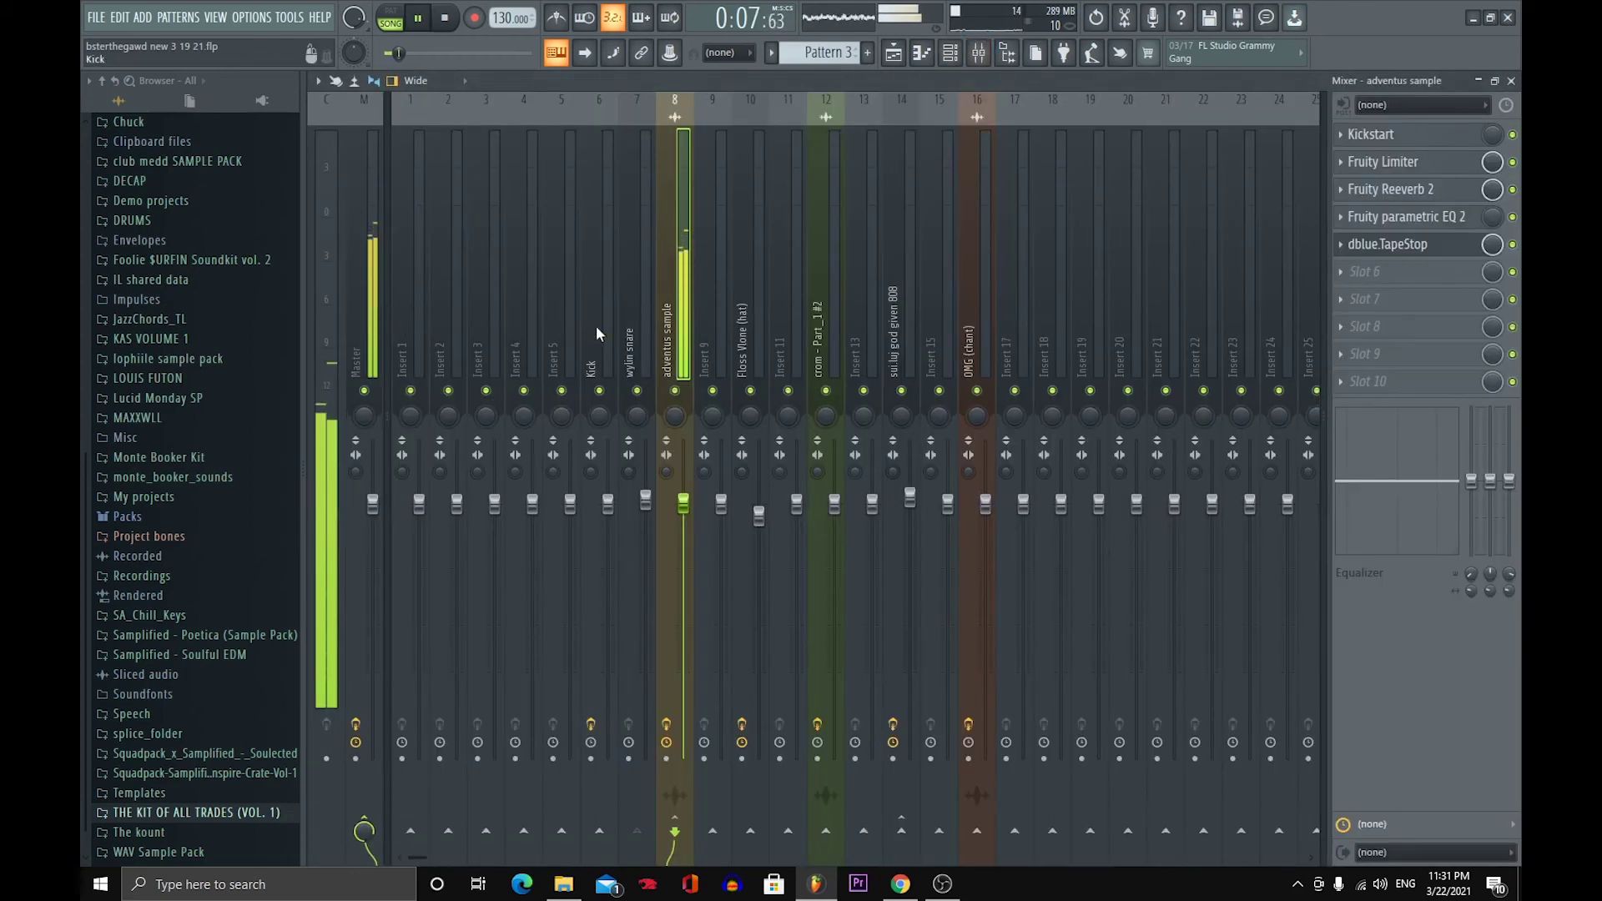
click(374, 314)
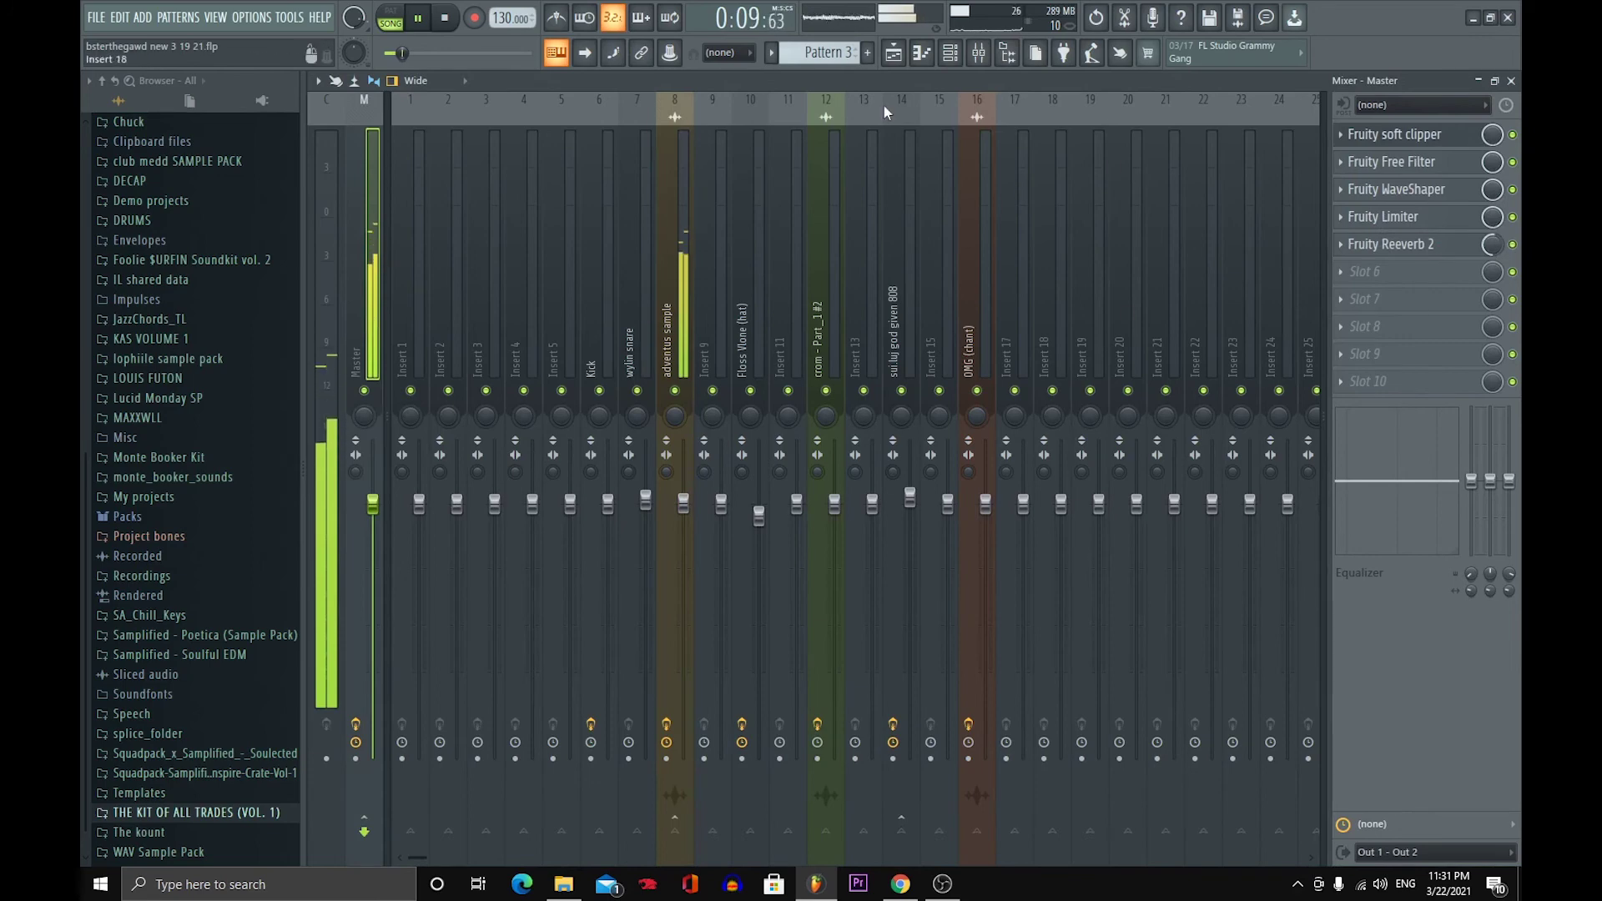
- Replay the intro from bar 1 past the tom (fill) clip in the playlist, with the system volume raised to 100
click(445, 17)
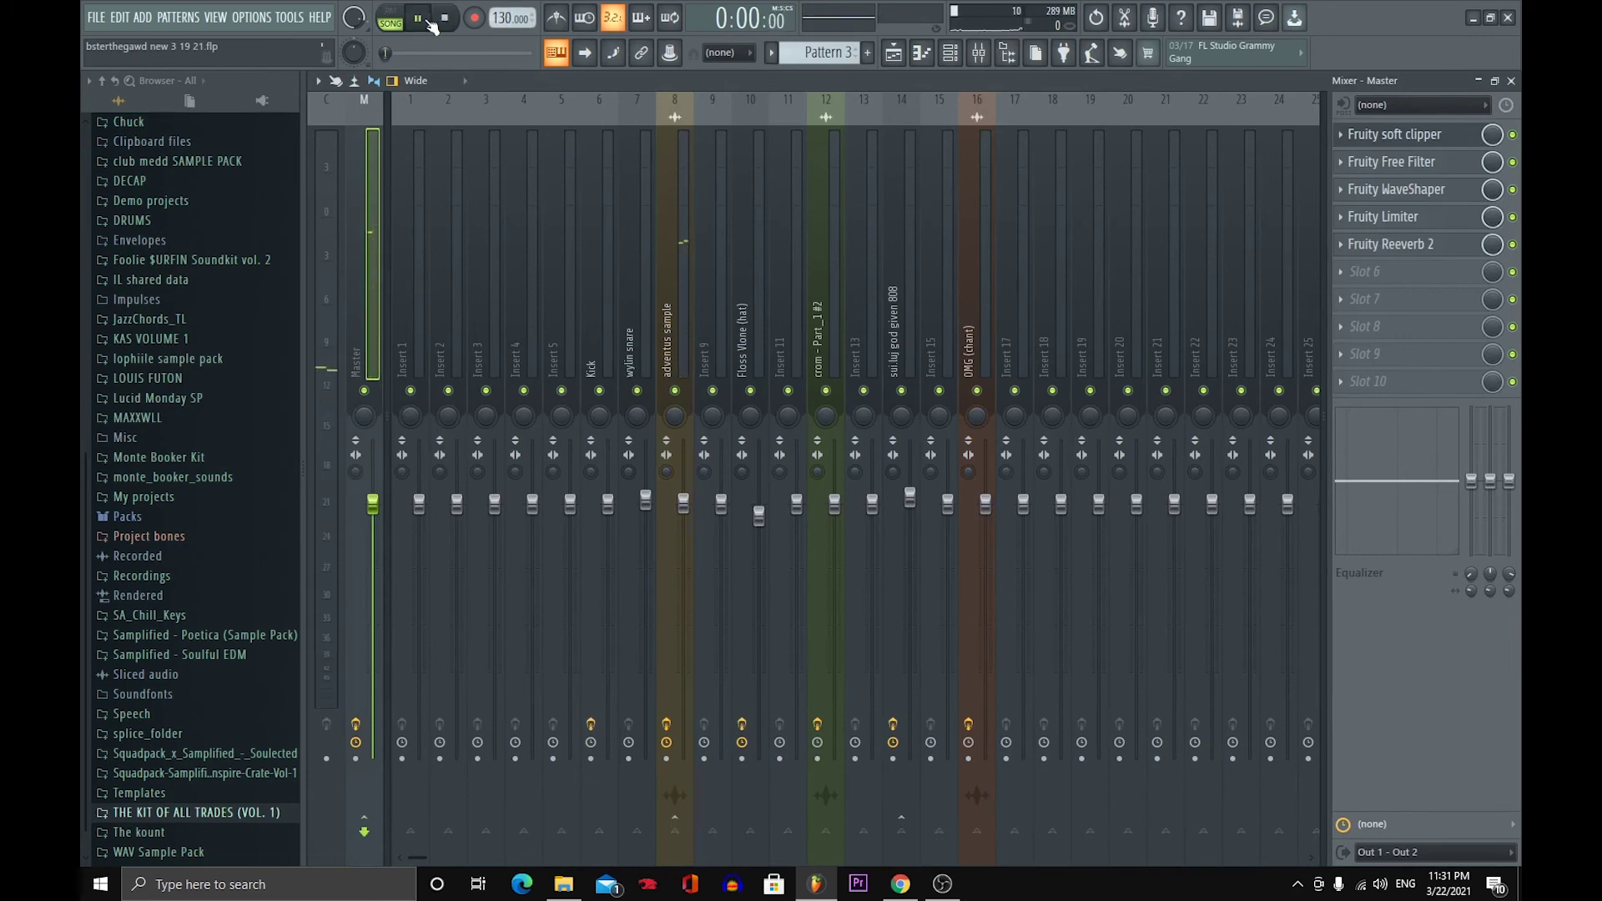
click(421, 18)
click(891, 53)
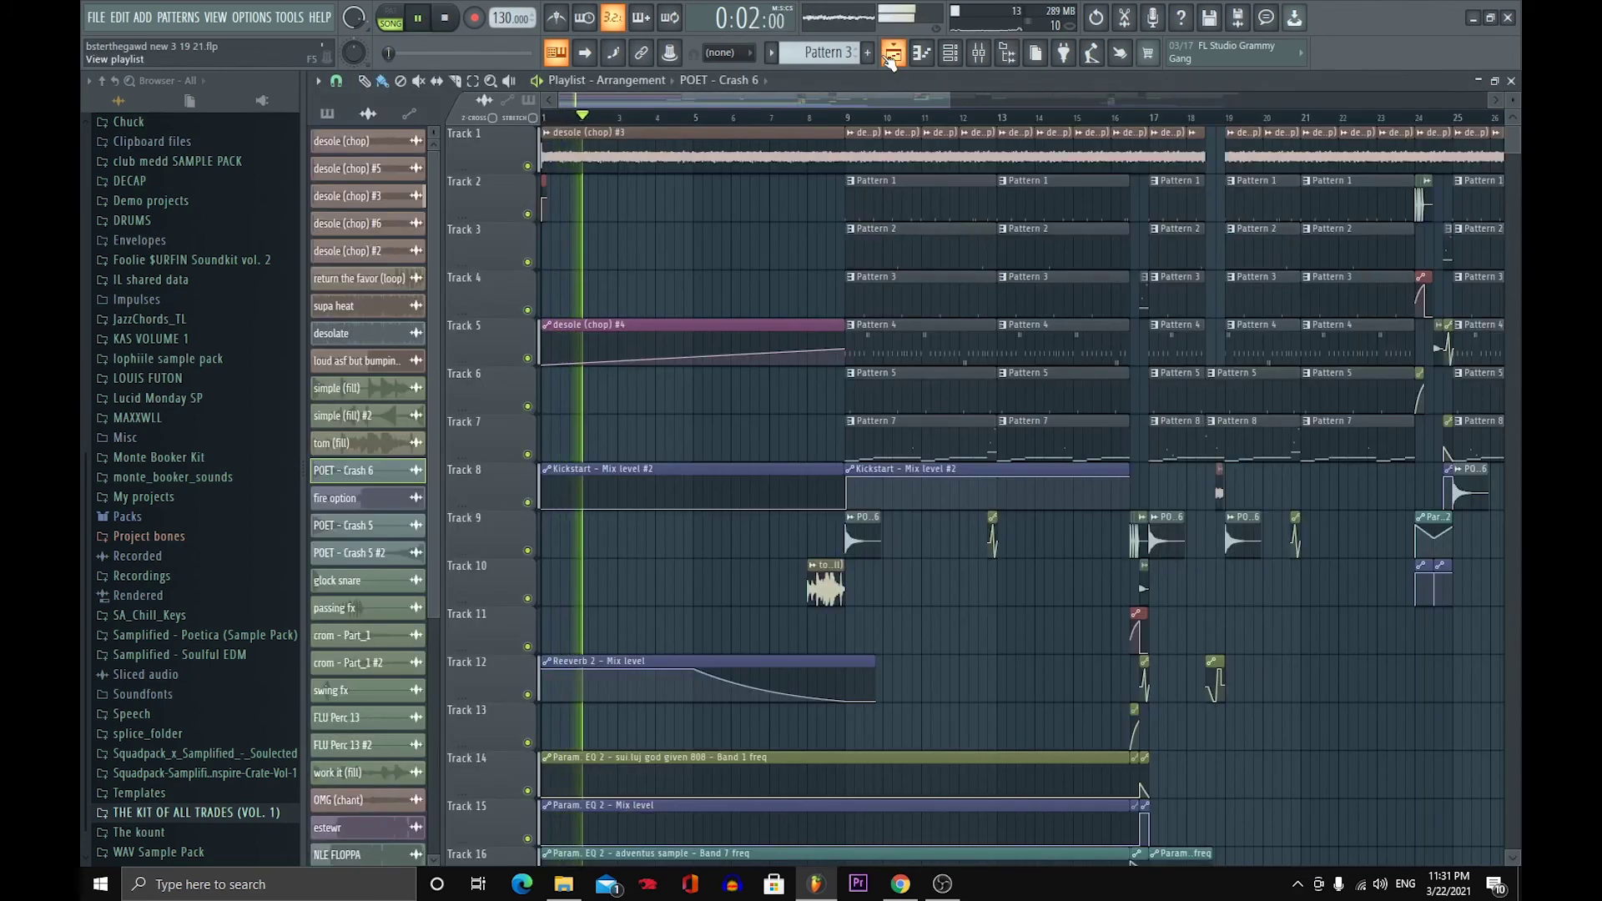
key(XF86AudioRaiseVolume)
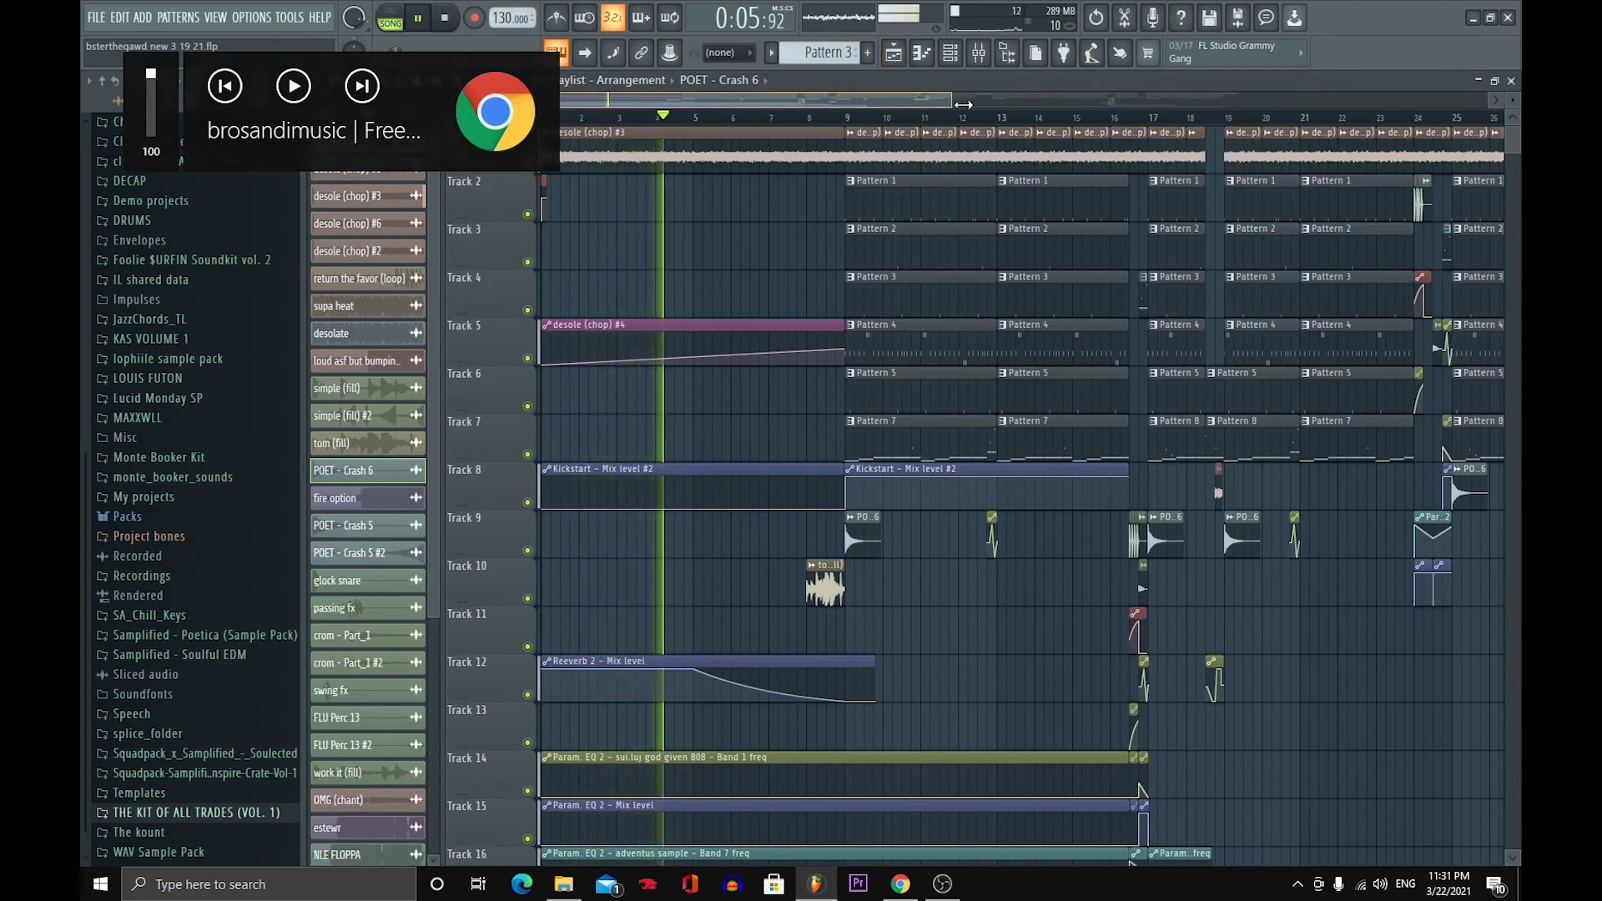
drag(964, 104, 873, 216)
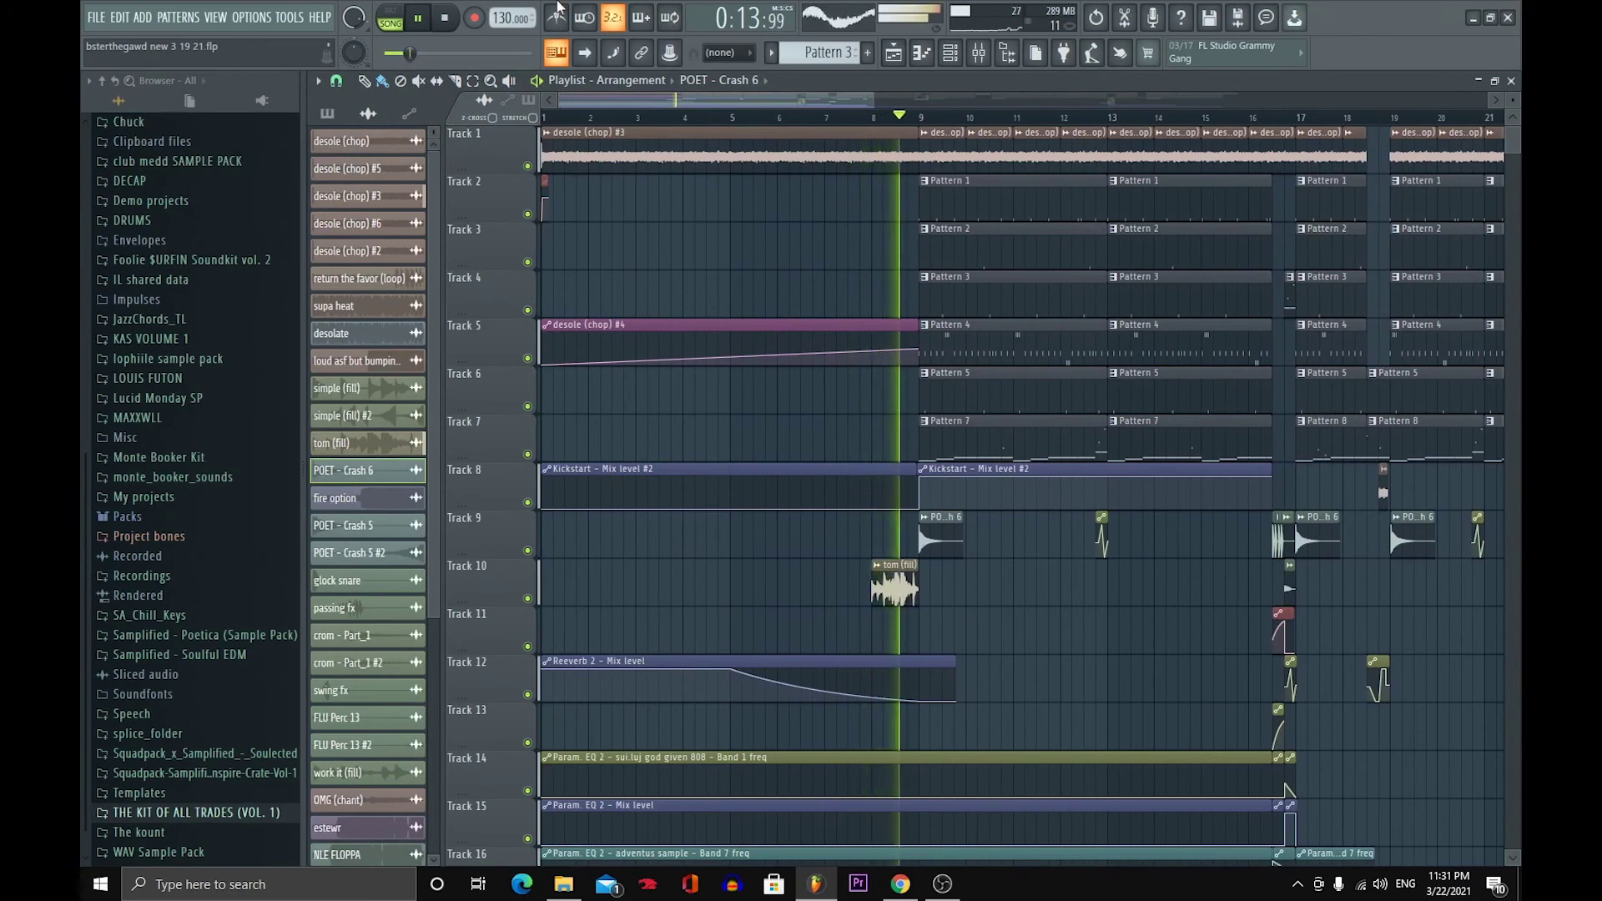
key(space)
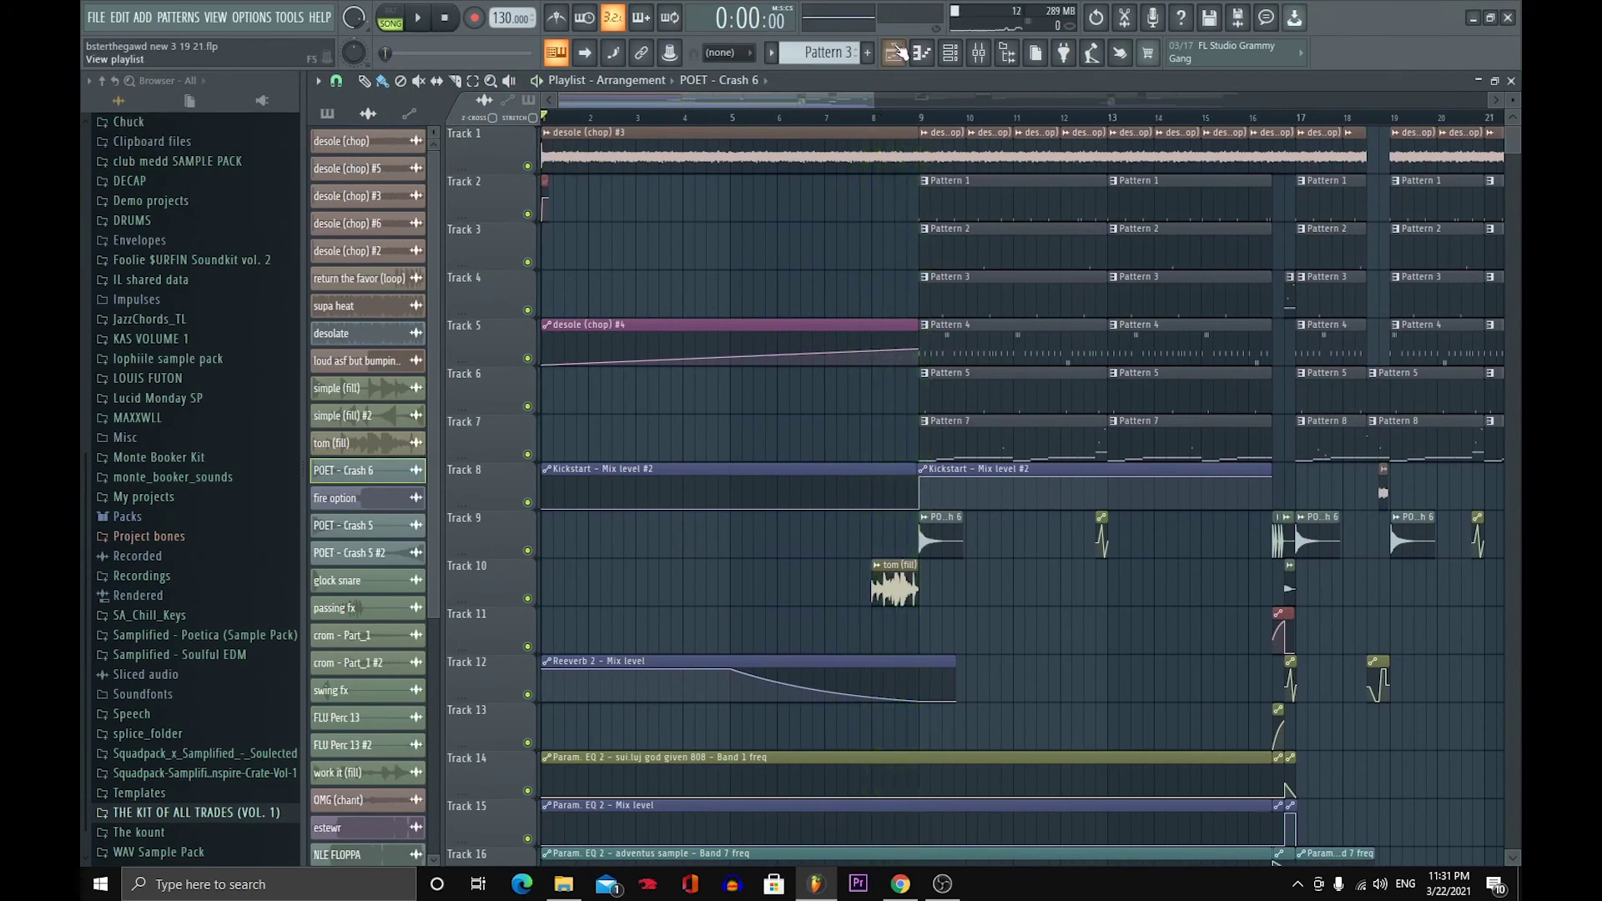
- Open the Master track's Fruity Reeverb 2 in the mixer to examine its settings
click(978, 52)
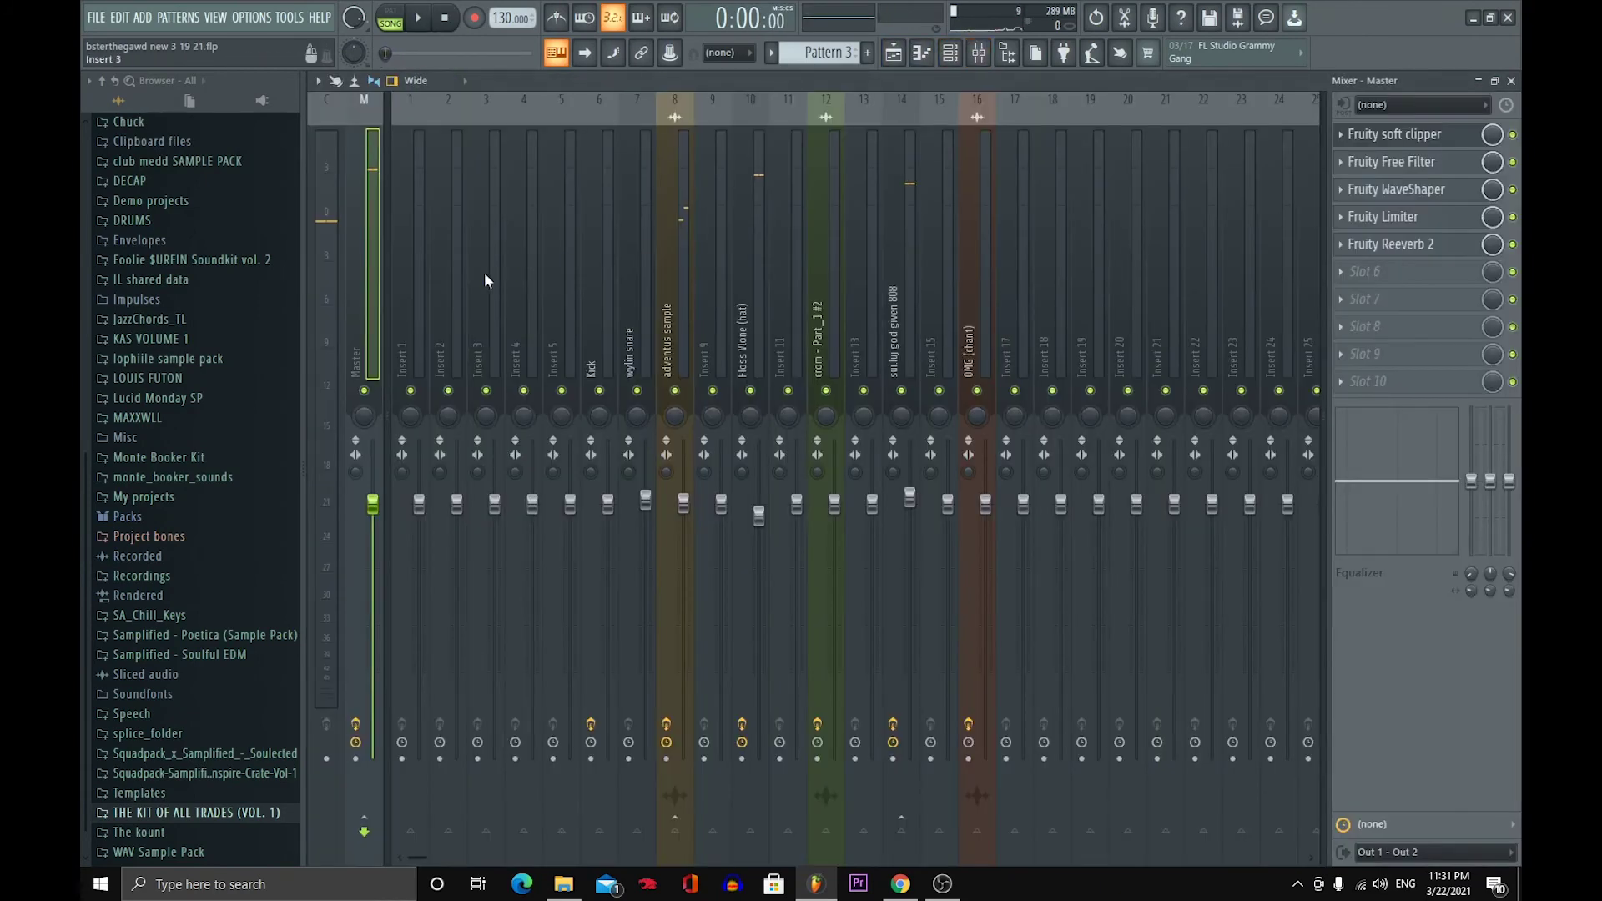
click(1390, 245)
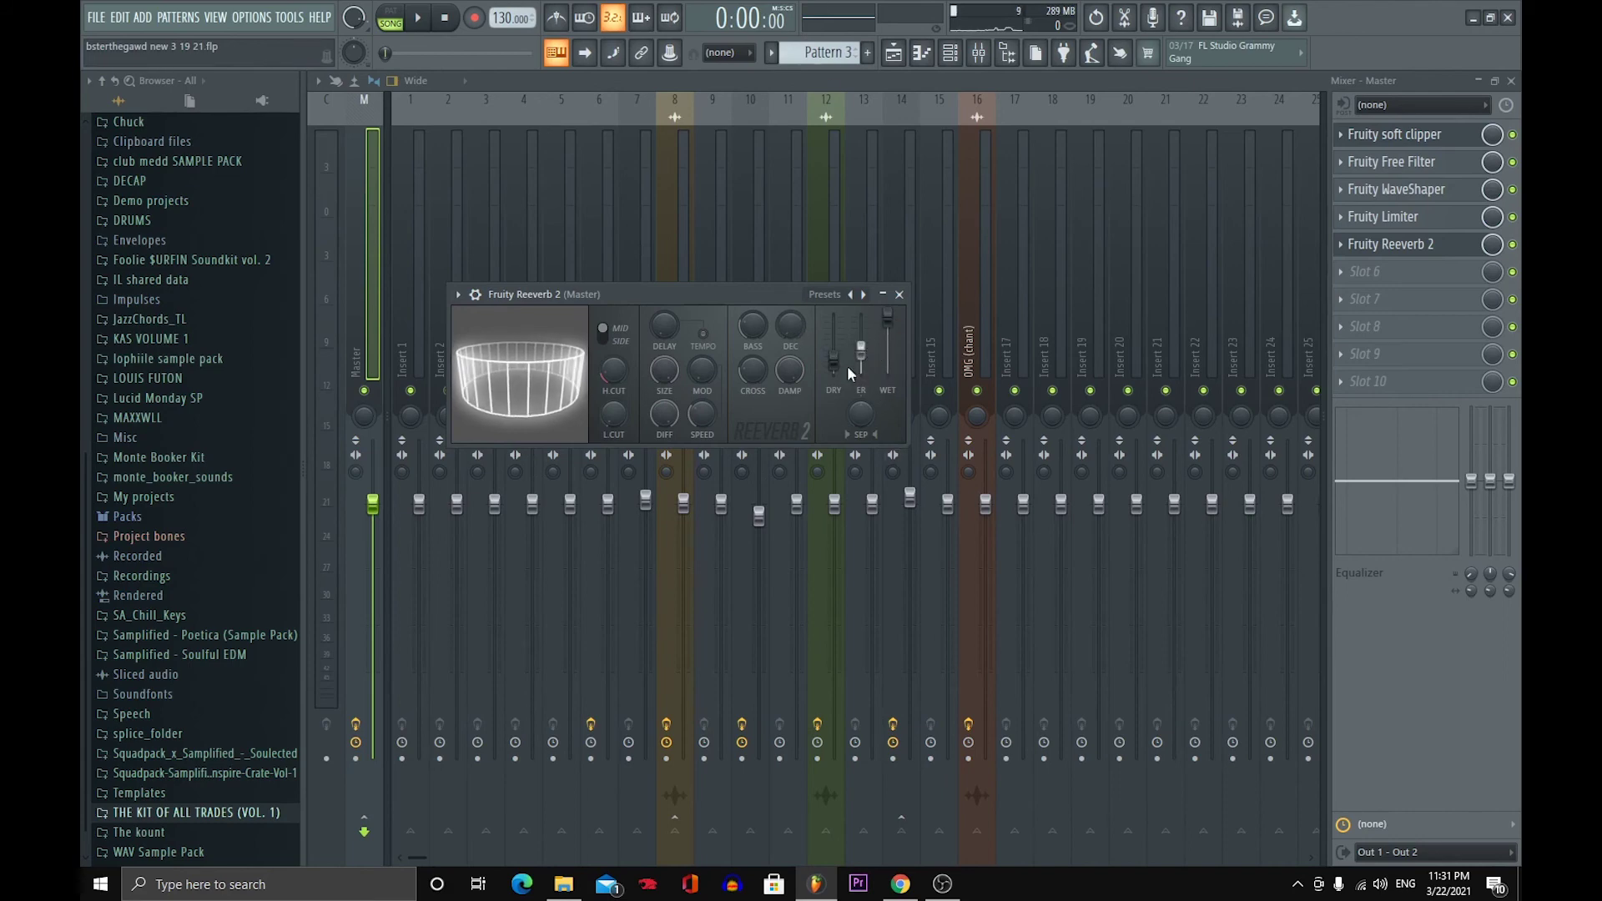
- Open the sample settings of the intro's desole (chop) #3 clip on Track 1 to examine its pitch and stretch mode
click(893, 54)
click(610, 154)
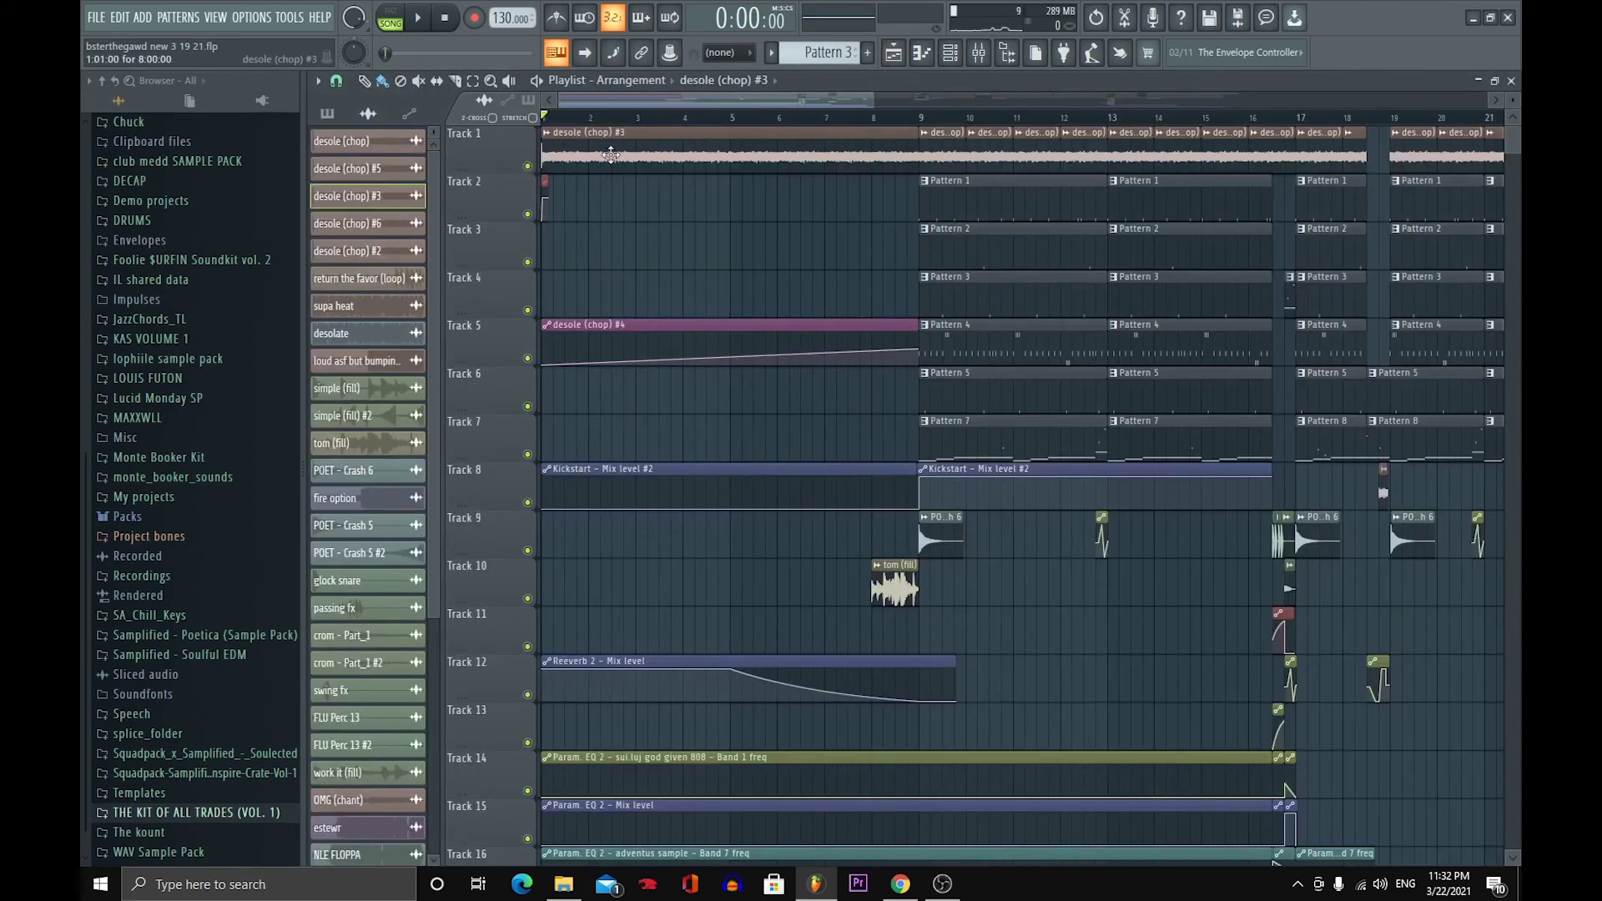
double_click(611, 155)
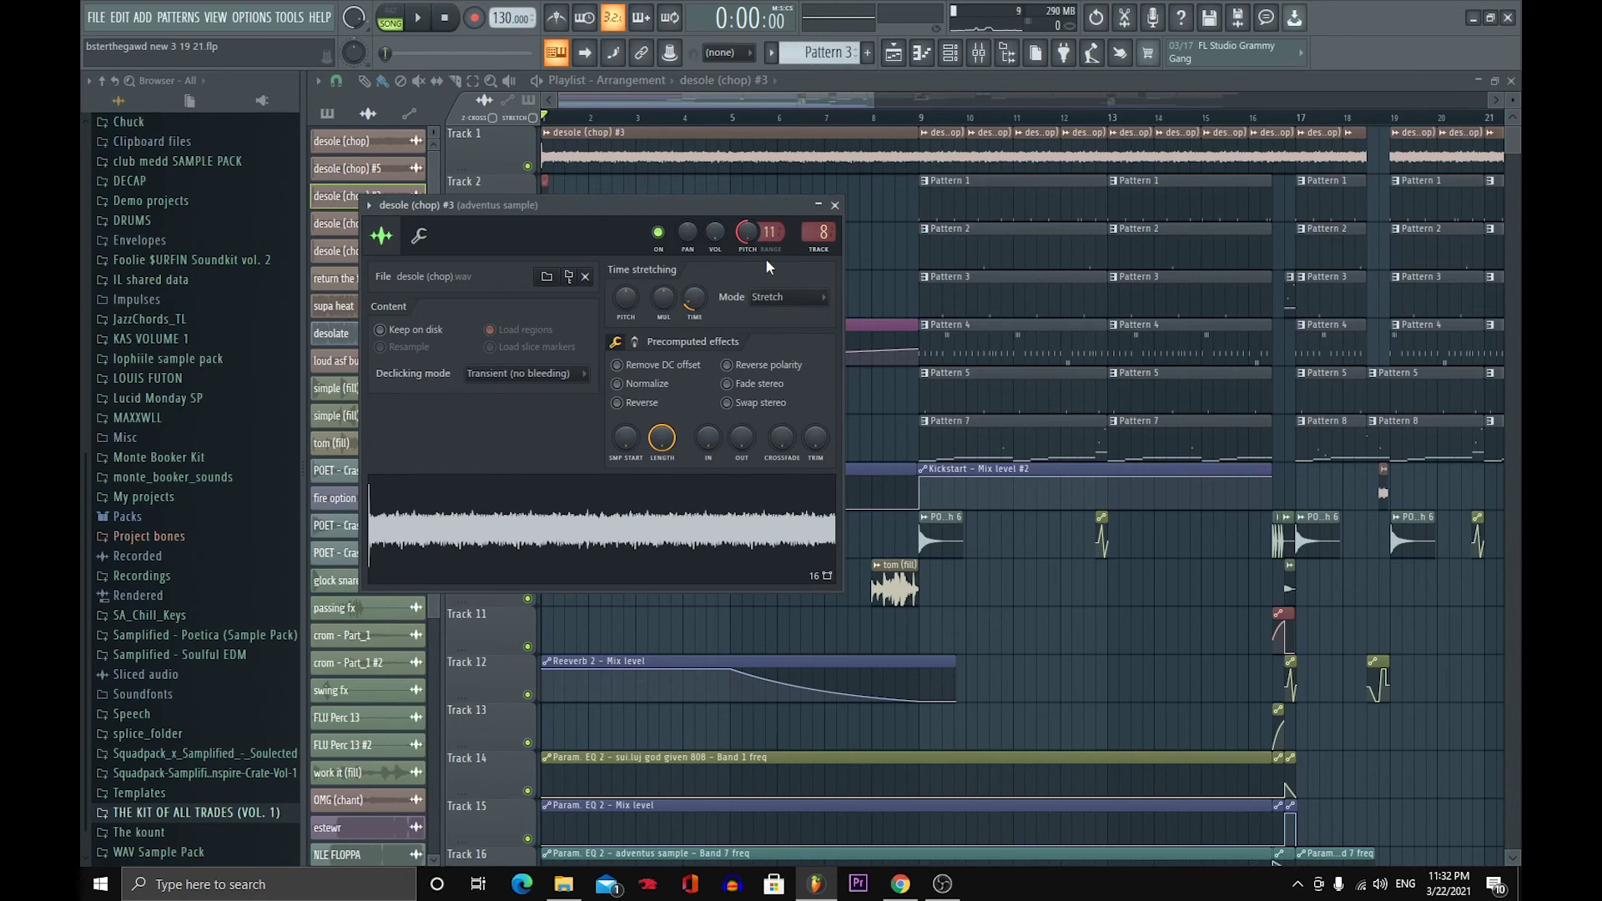
- Close the sample settings, move the playhead to bar 9 and recheck the intro desole (chop) #3 clip's sample settings on Track 1
click(834, 205)
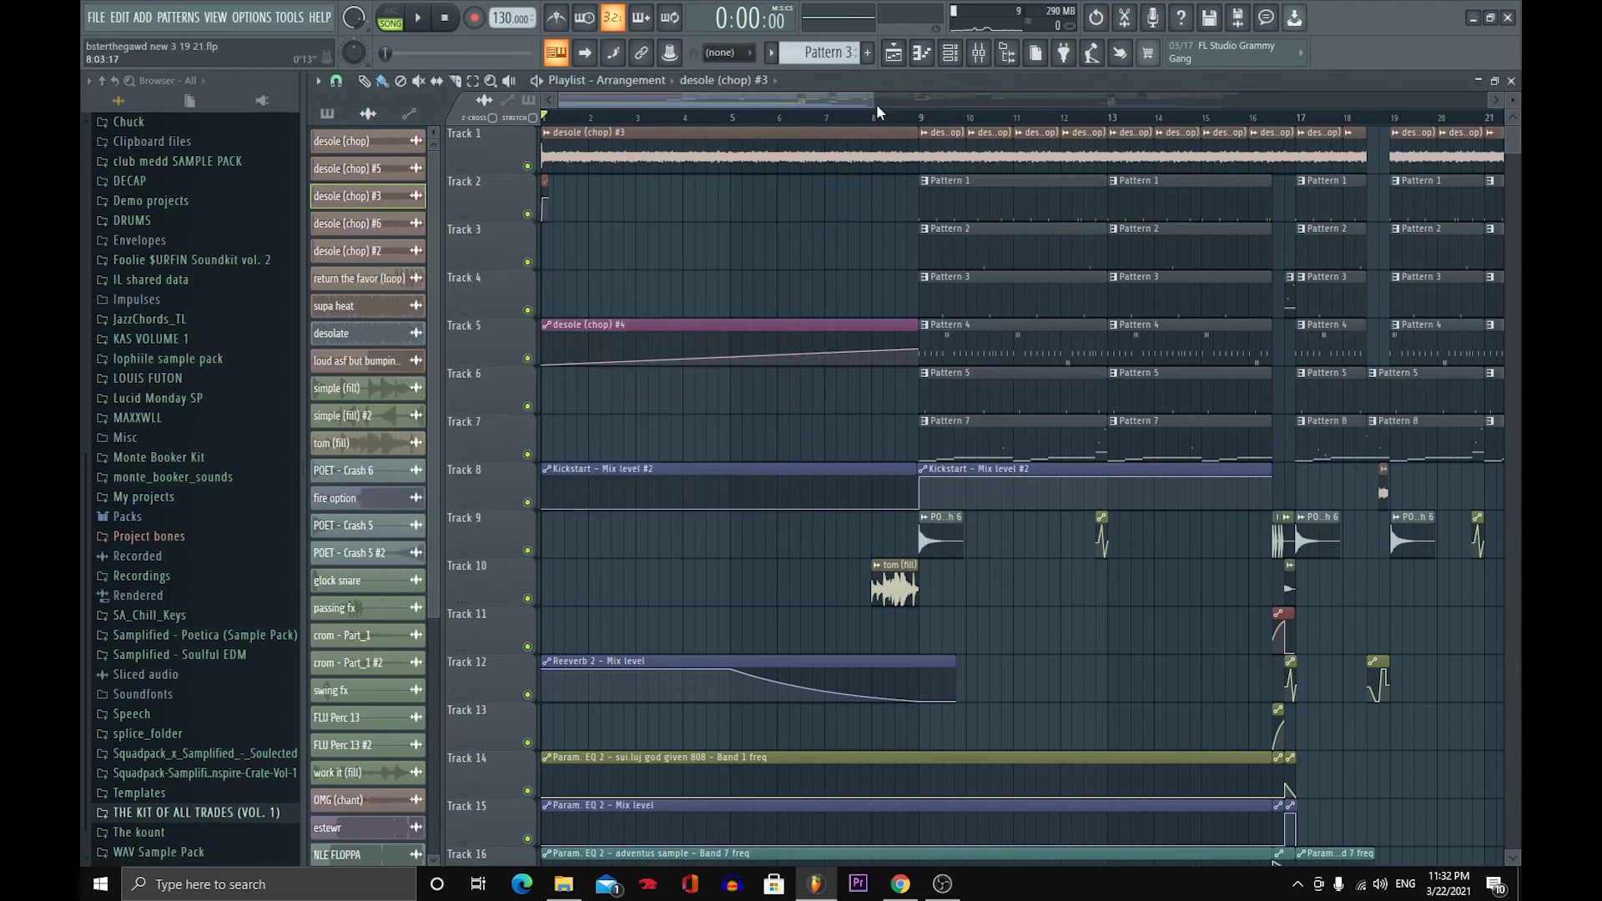
mouse_move(876, 107)
mouse_down()
mouse_move(706, 109)
mouse_move(766, 136)
mouse_move(856, 122)
mouse_up()
click(799, 122)
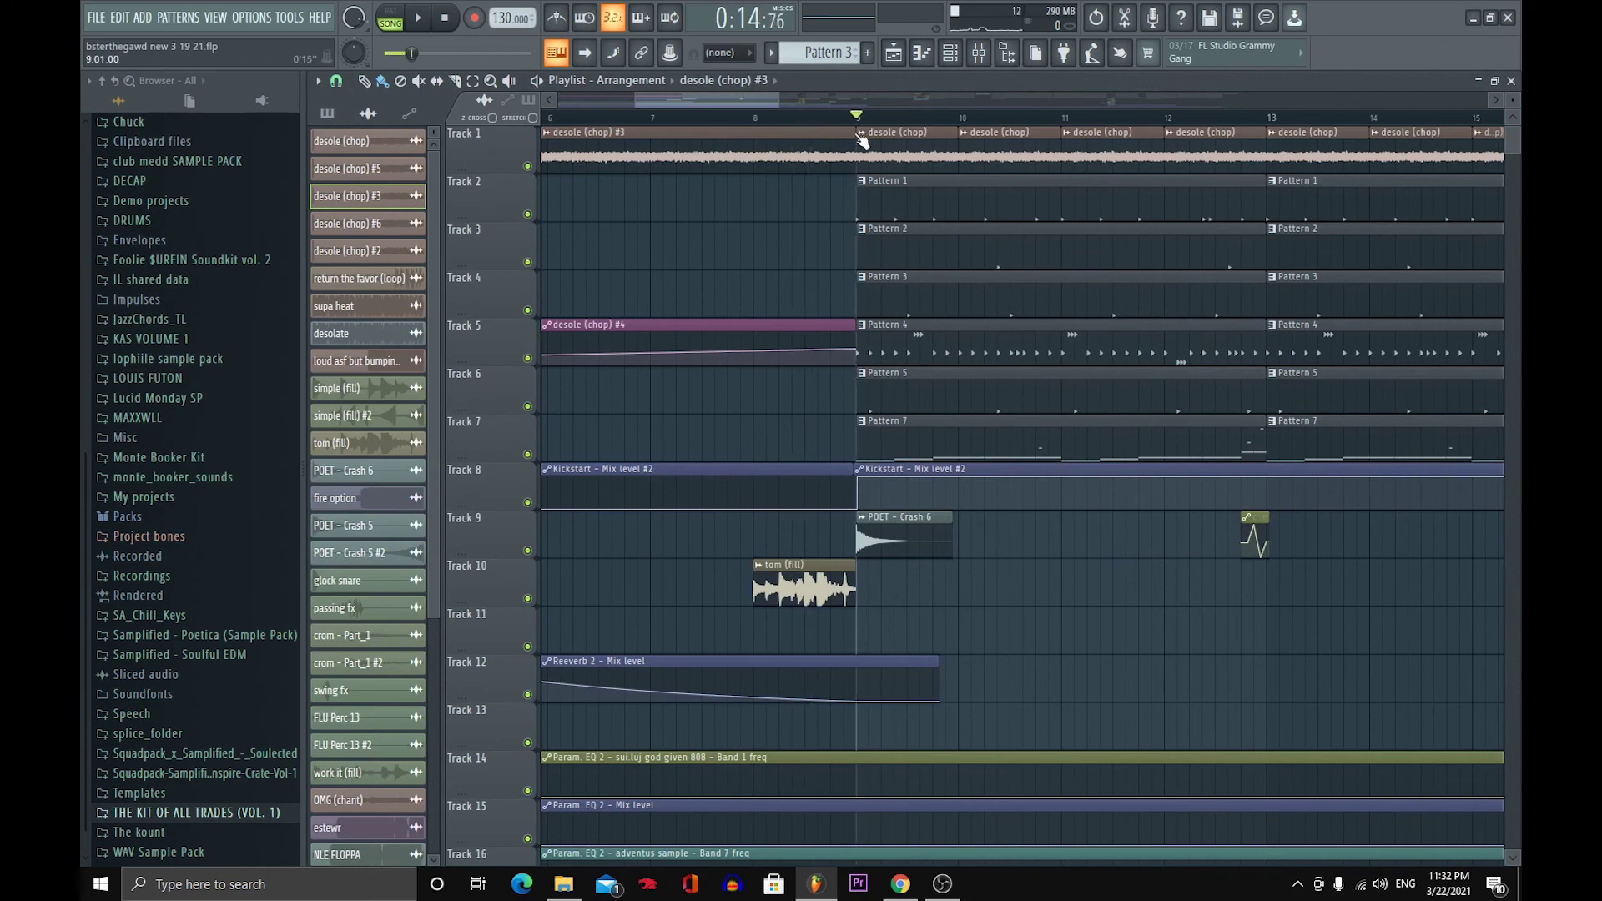
double_click(810, 140)
click(835, 206)
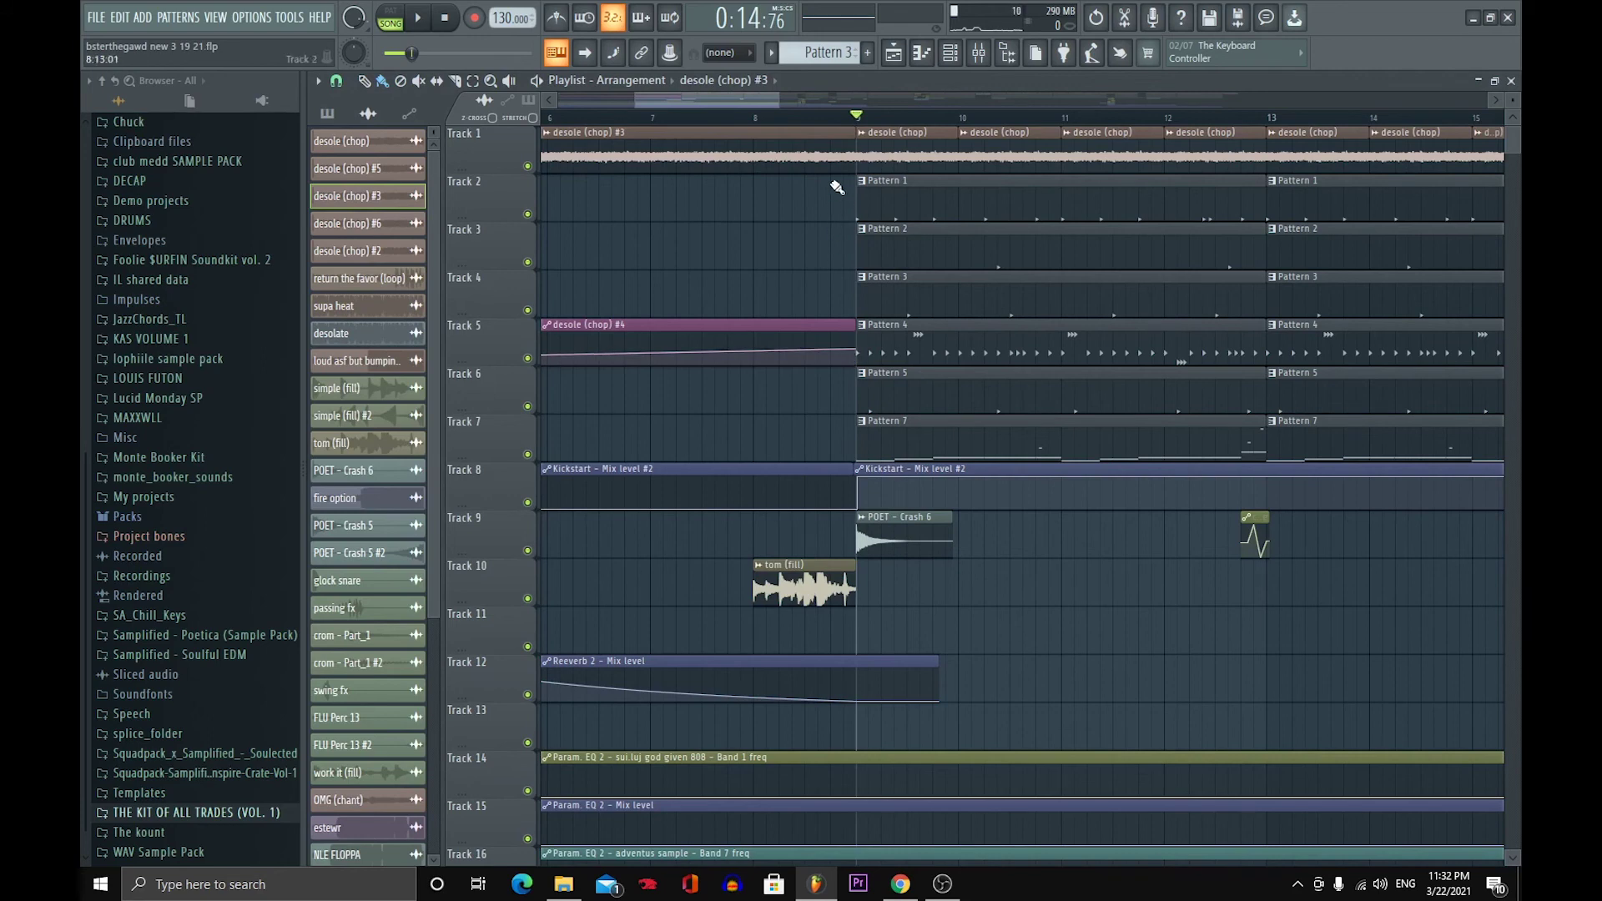
mouse_move(858, 121)
mouse_down()
mouse_move(812, 131)
mouse_move(863, 149)
mouse_up()
- Place the estewr audio clip on Track 20 from bar 1 and solo that track
drag(781, 101, 758, 103)
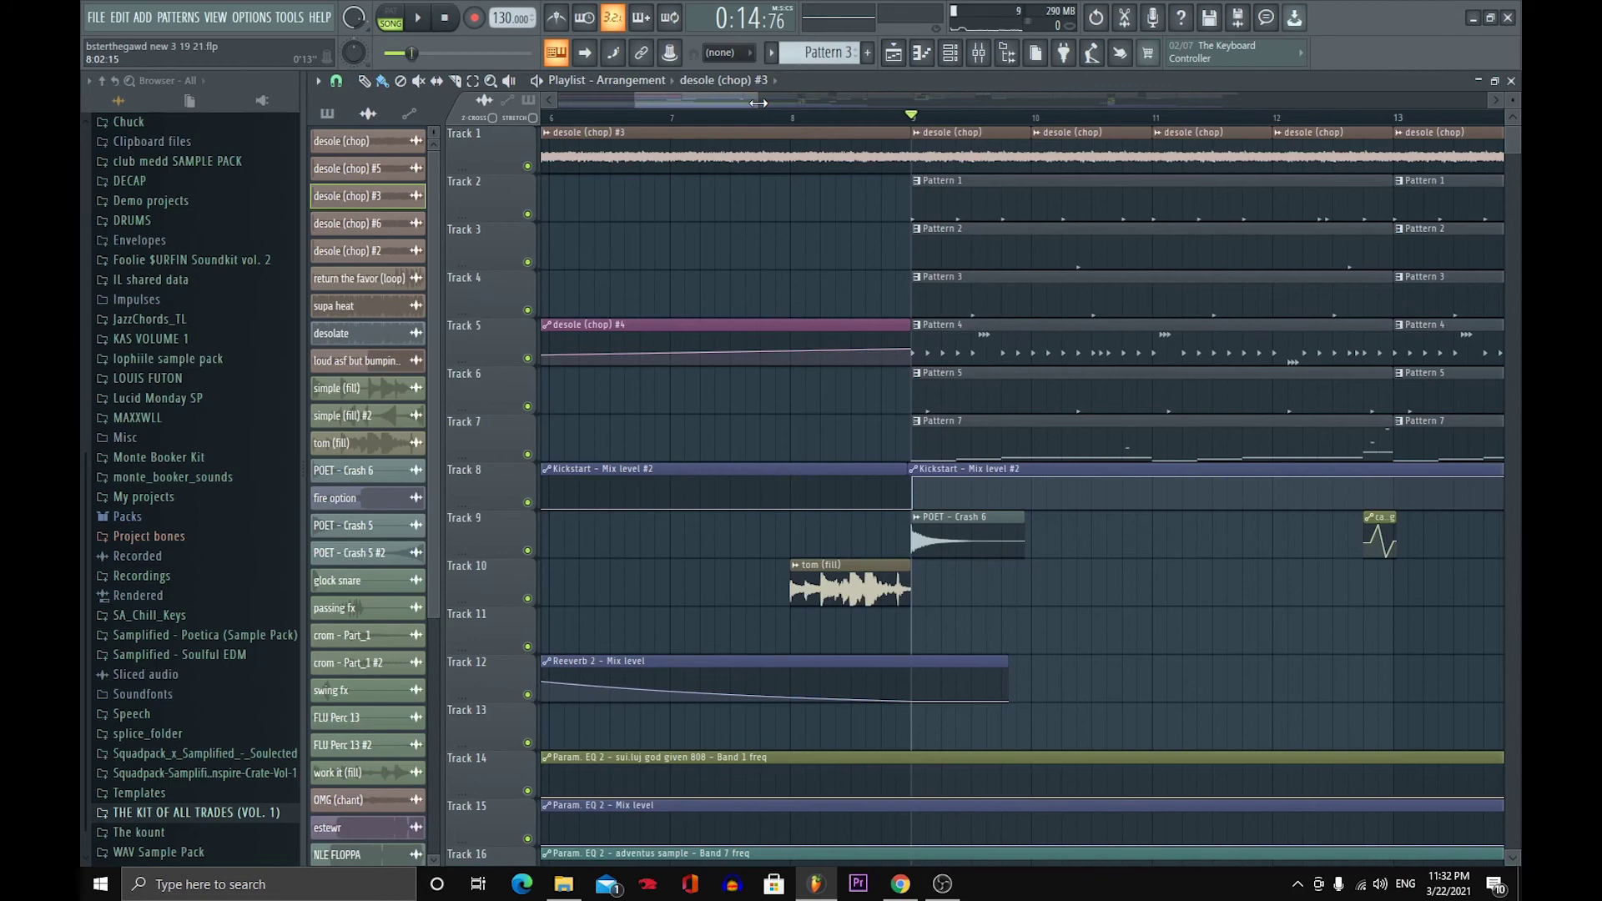
drag(758, 103, 832, 103)
scroll(342, 761, down, 1)
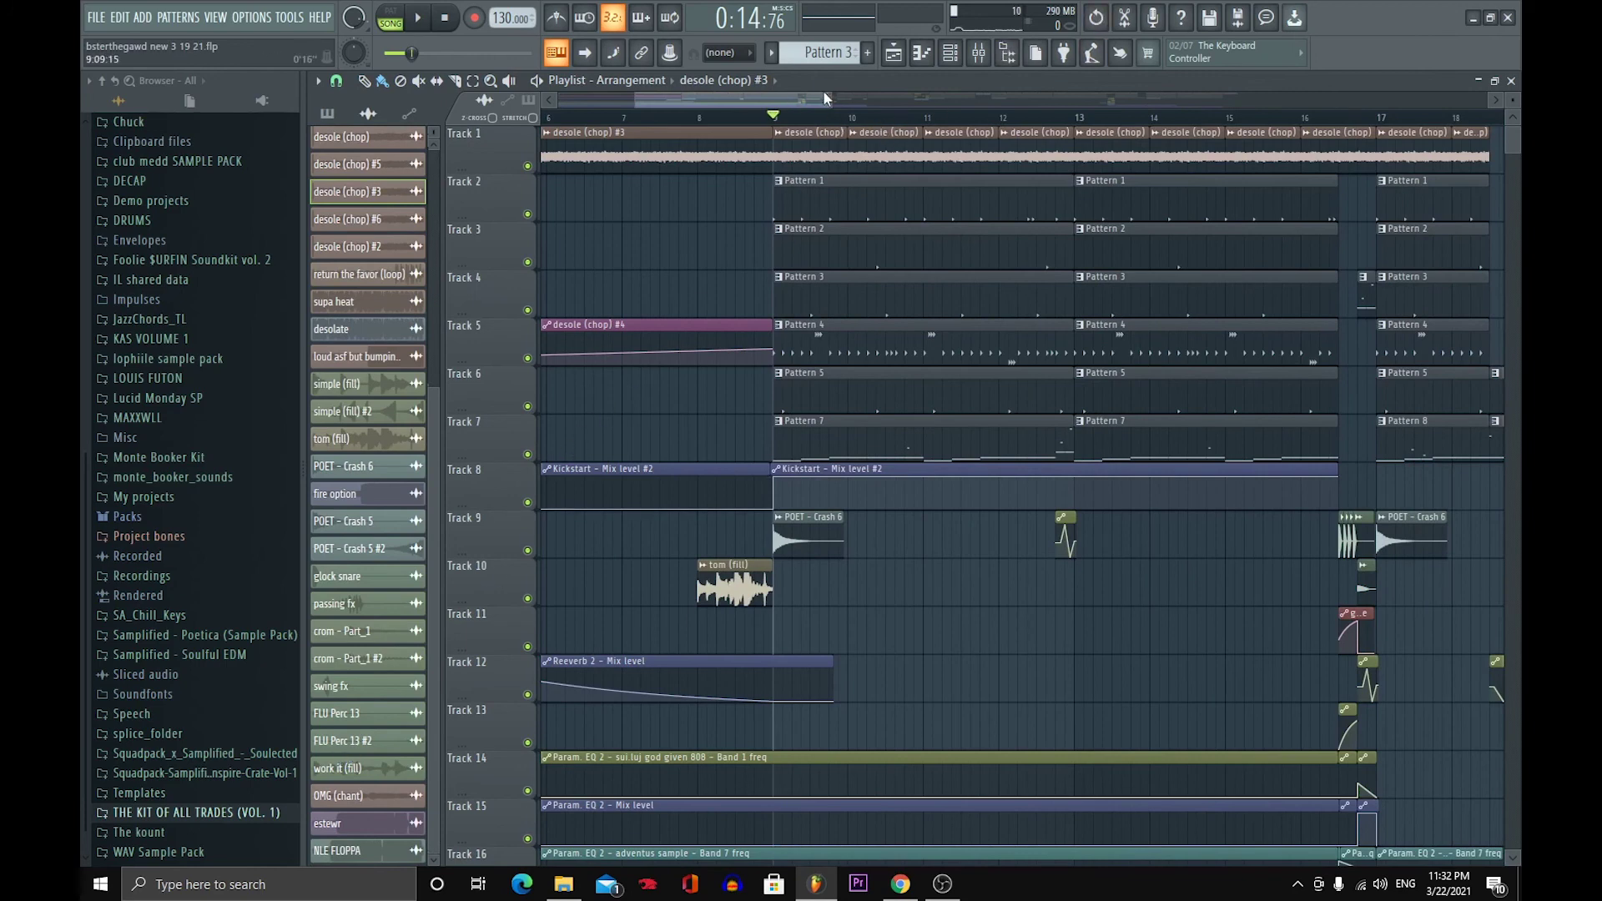
drag(824, 98, 1370, 253)
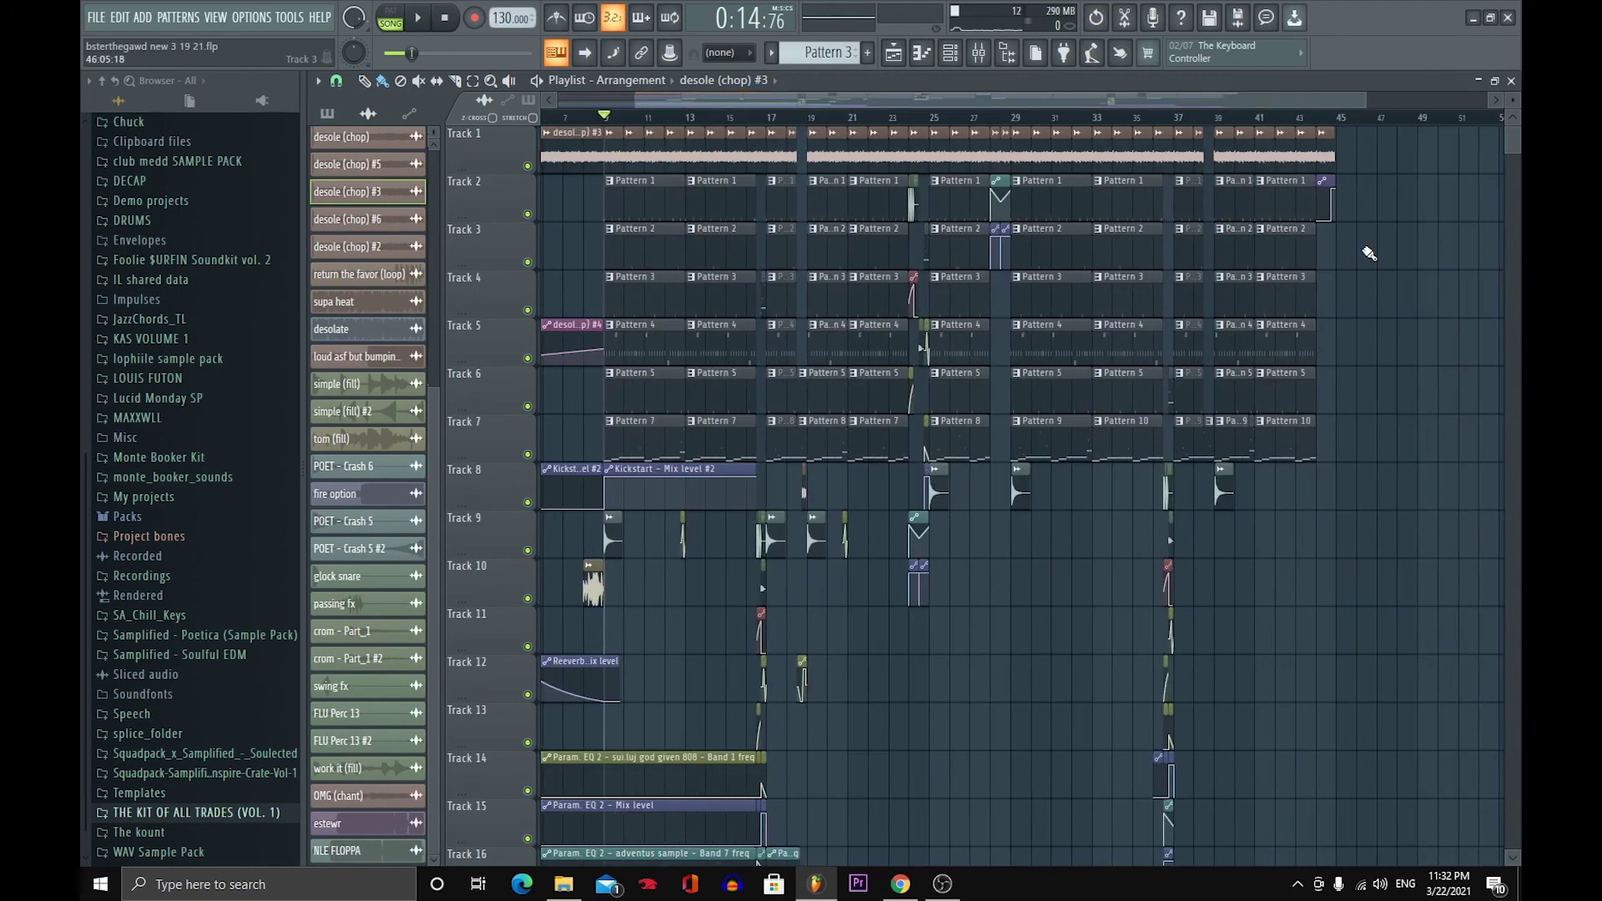
scroll(1250, 342, down, 7)
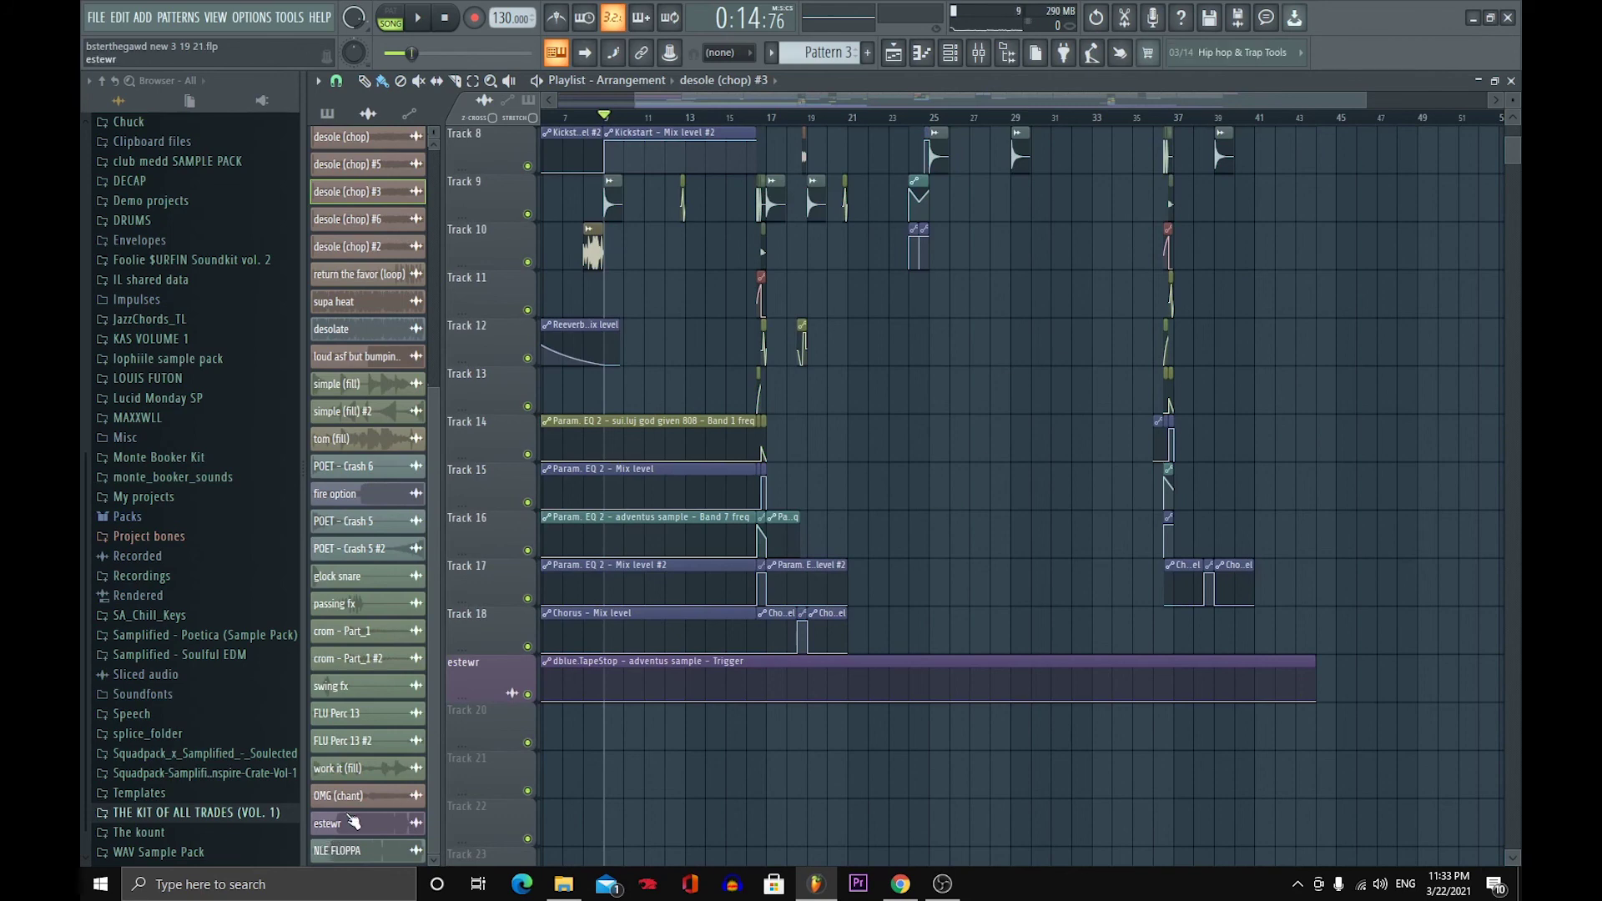
drag(338, 824, 528, 741)
right_click(528, 742)
- Play the soloed estewr clip from bar 9 with the Master track's Fruity Reeverb 2 bypassed in the mixer
click(419, 17)
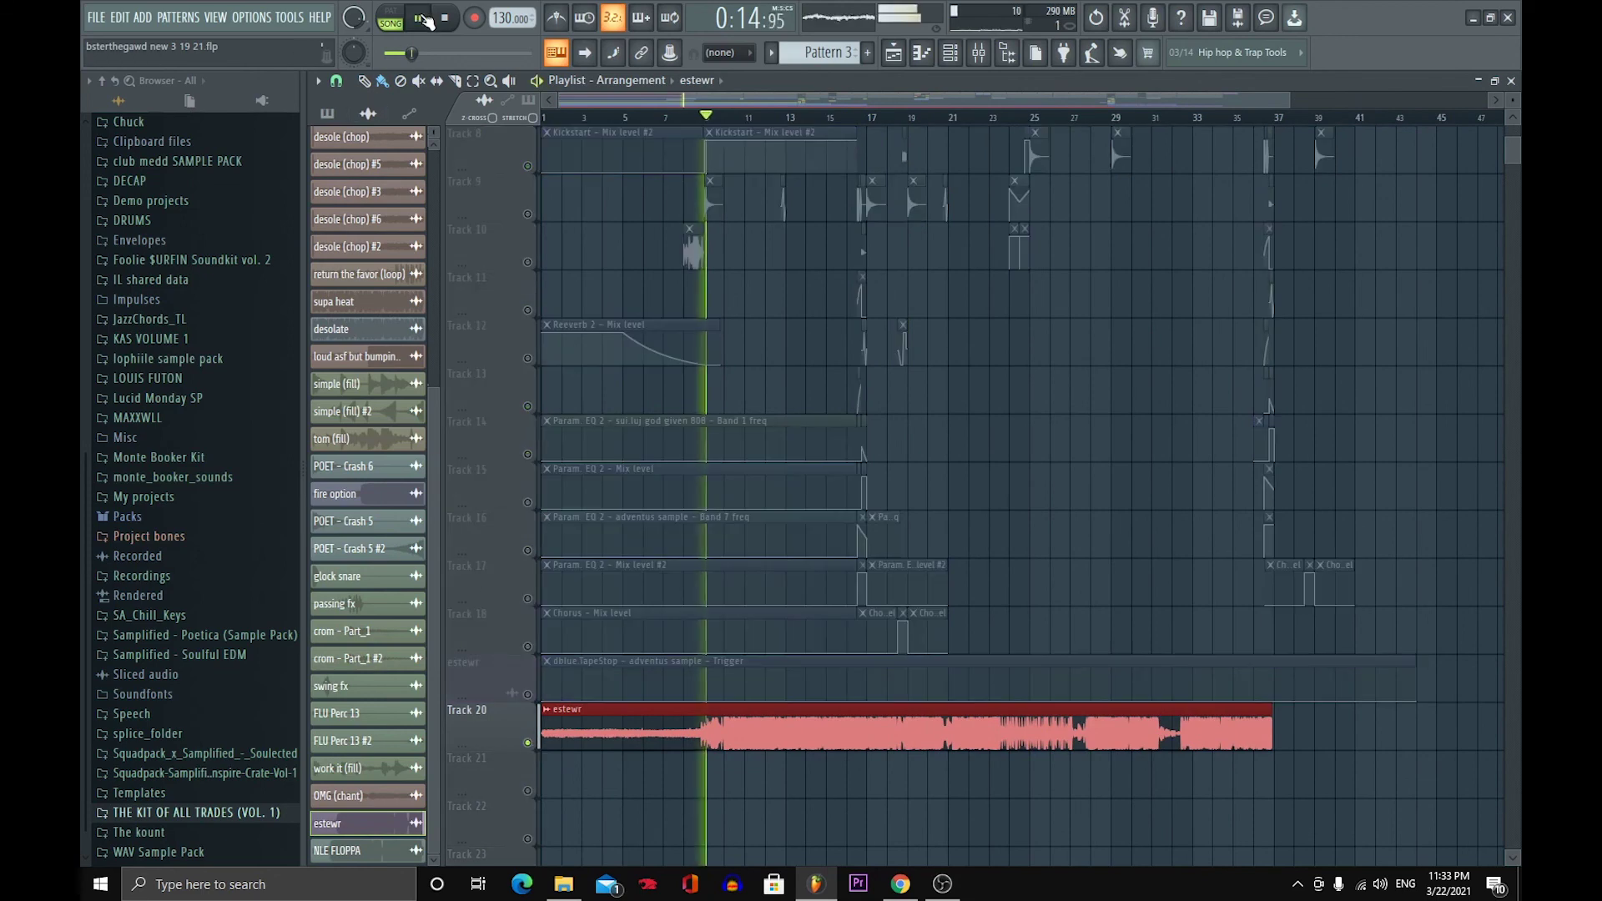
key(F9)
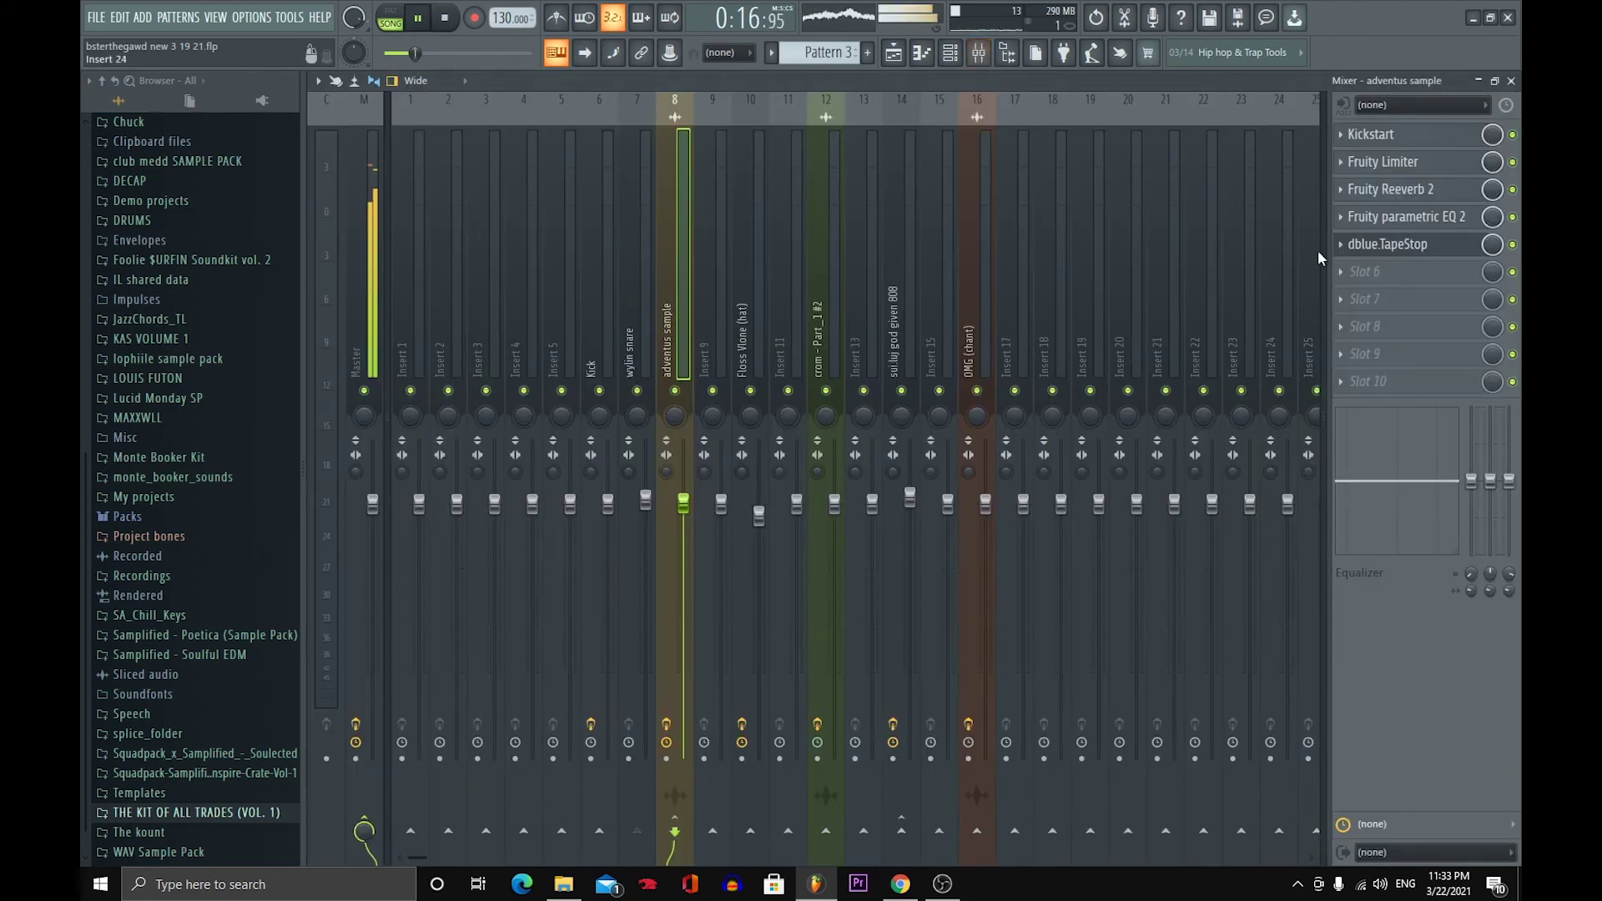
click(347, 297)
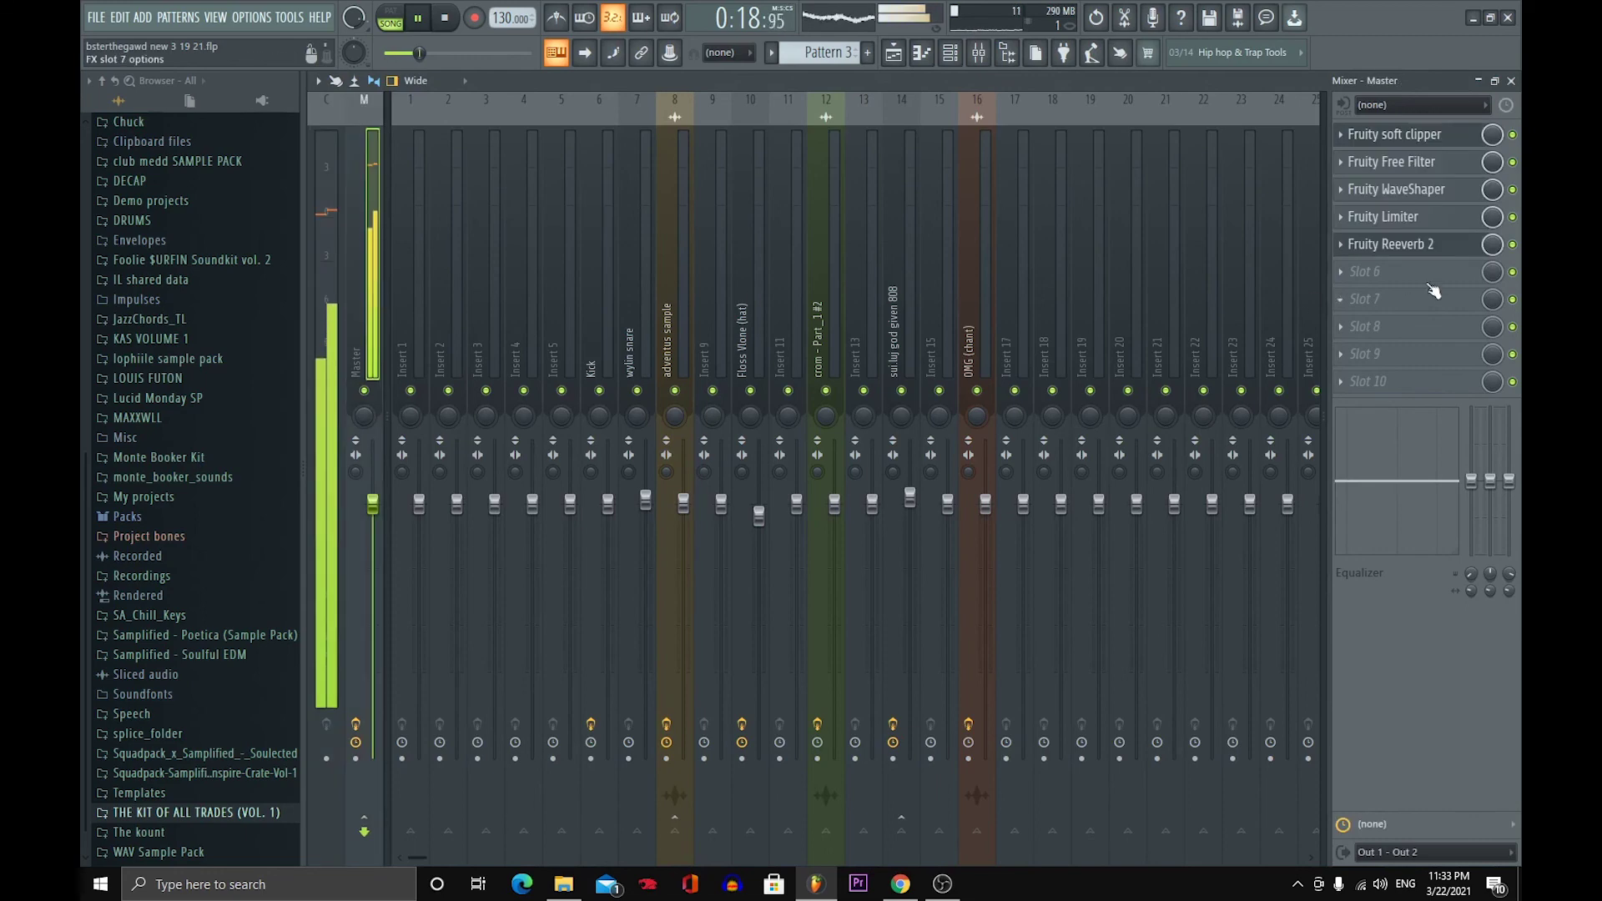
click(455, 20)
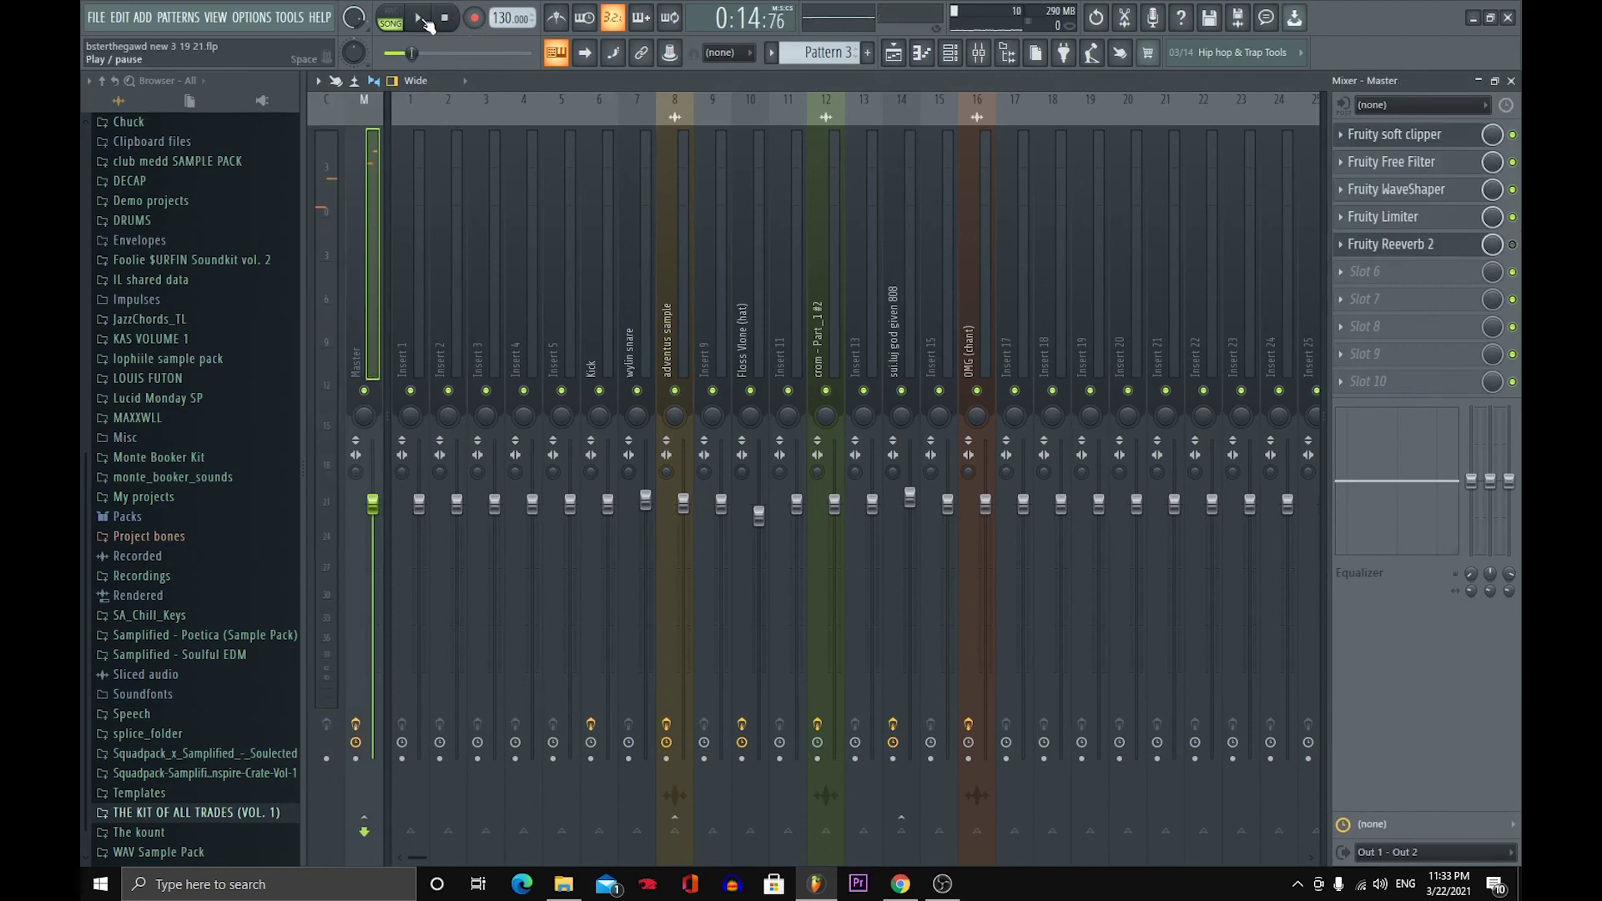
click(422, 19)
key(F5)
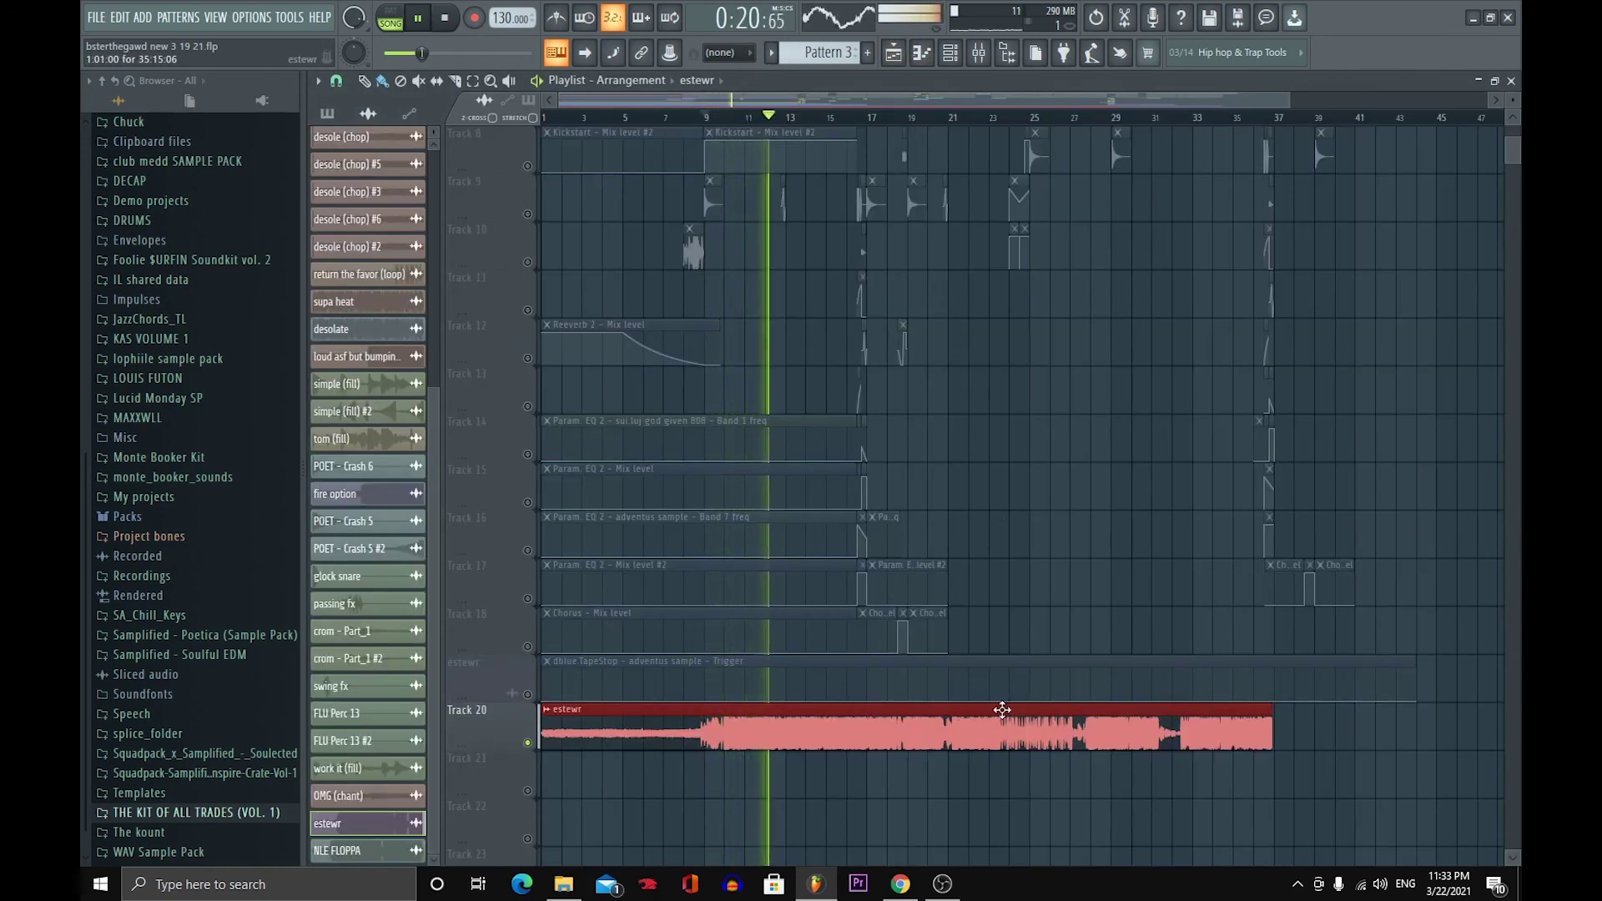
key(space)
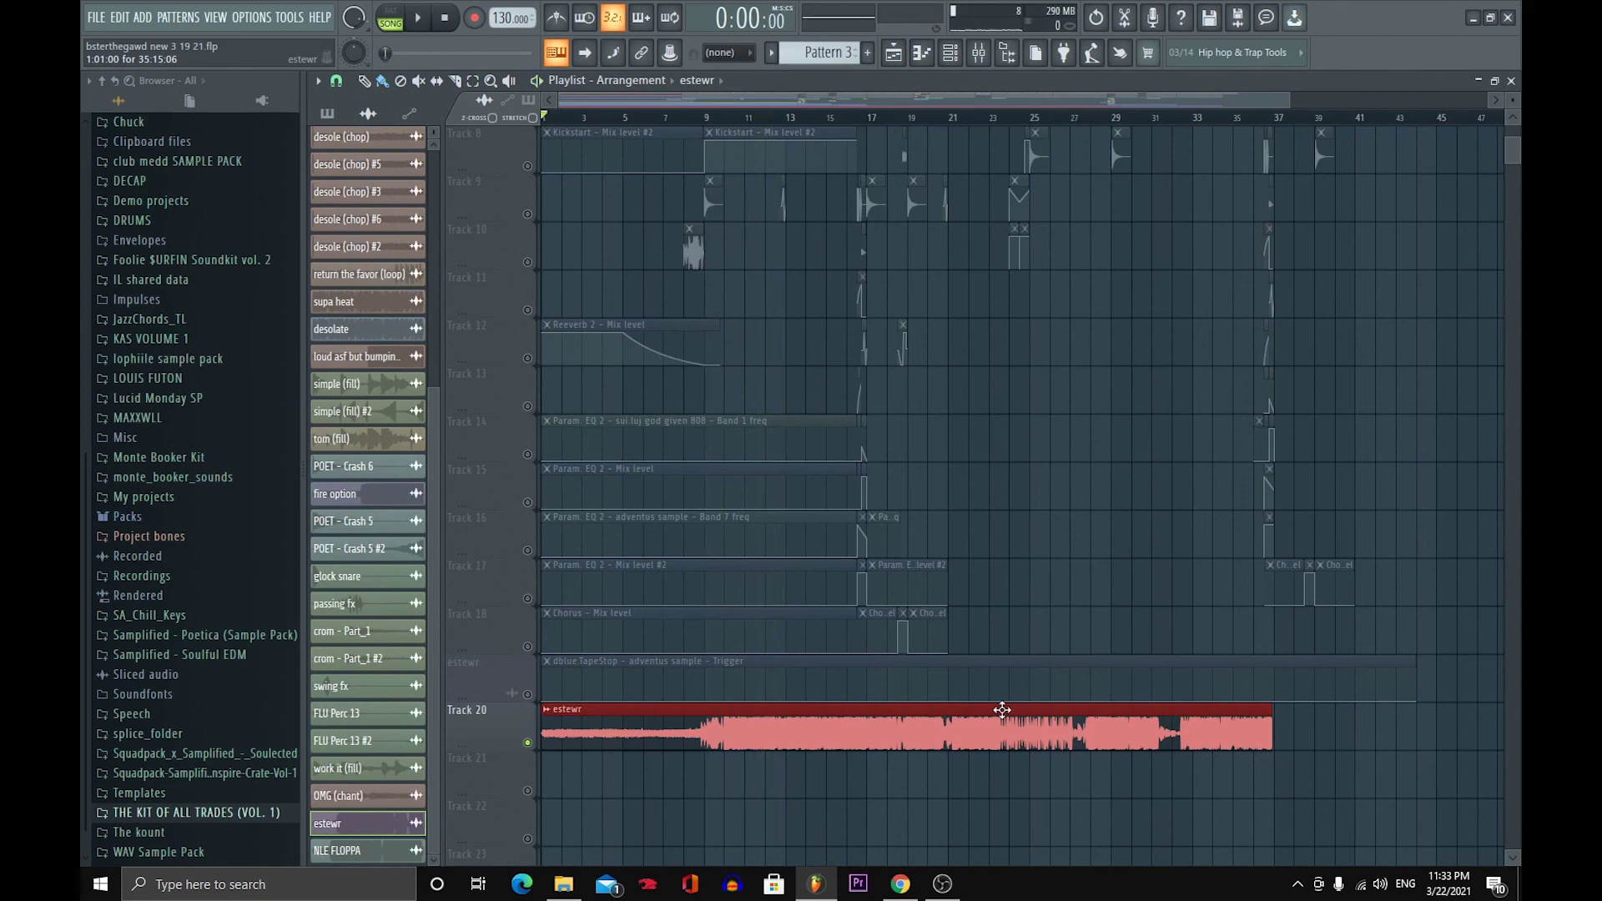
- Check the Master track's effect chain and the Fruity Reeverb 2 bypass state in the mixer
drag(1289, 99, 1441, 216)
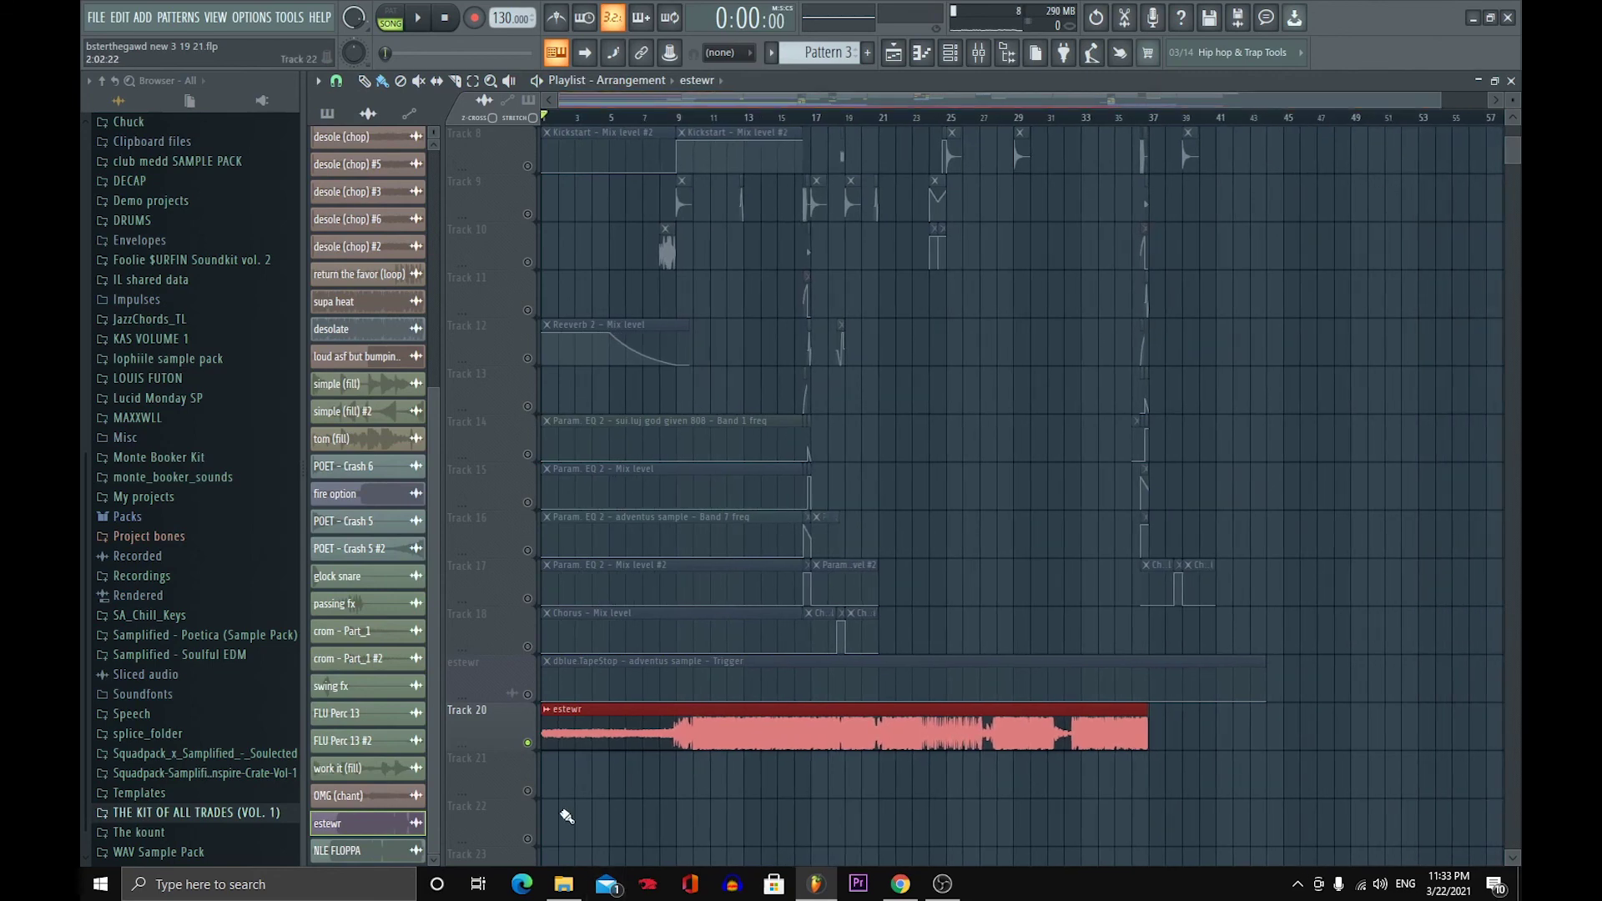
right_click(527, 743)
click(979, 52)
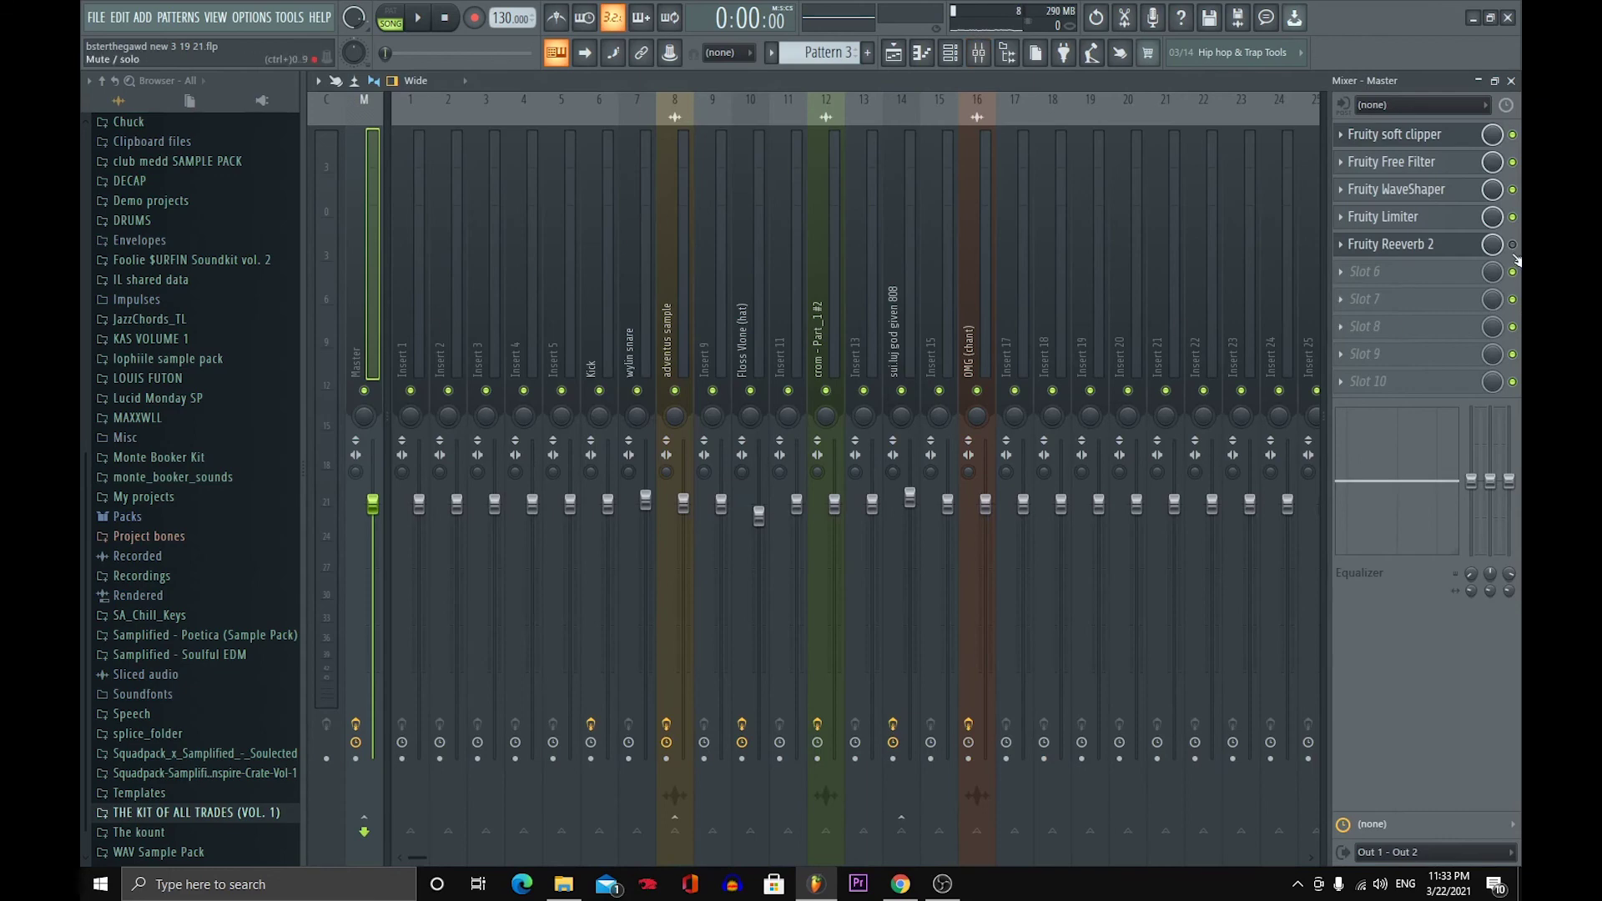
click(979, 52)
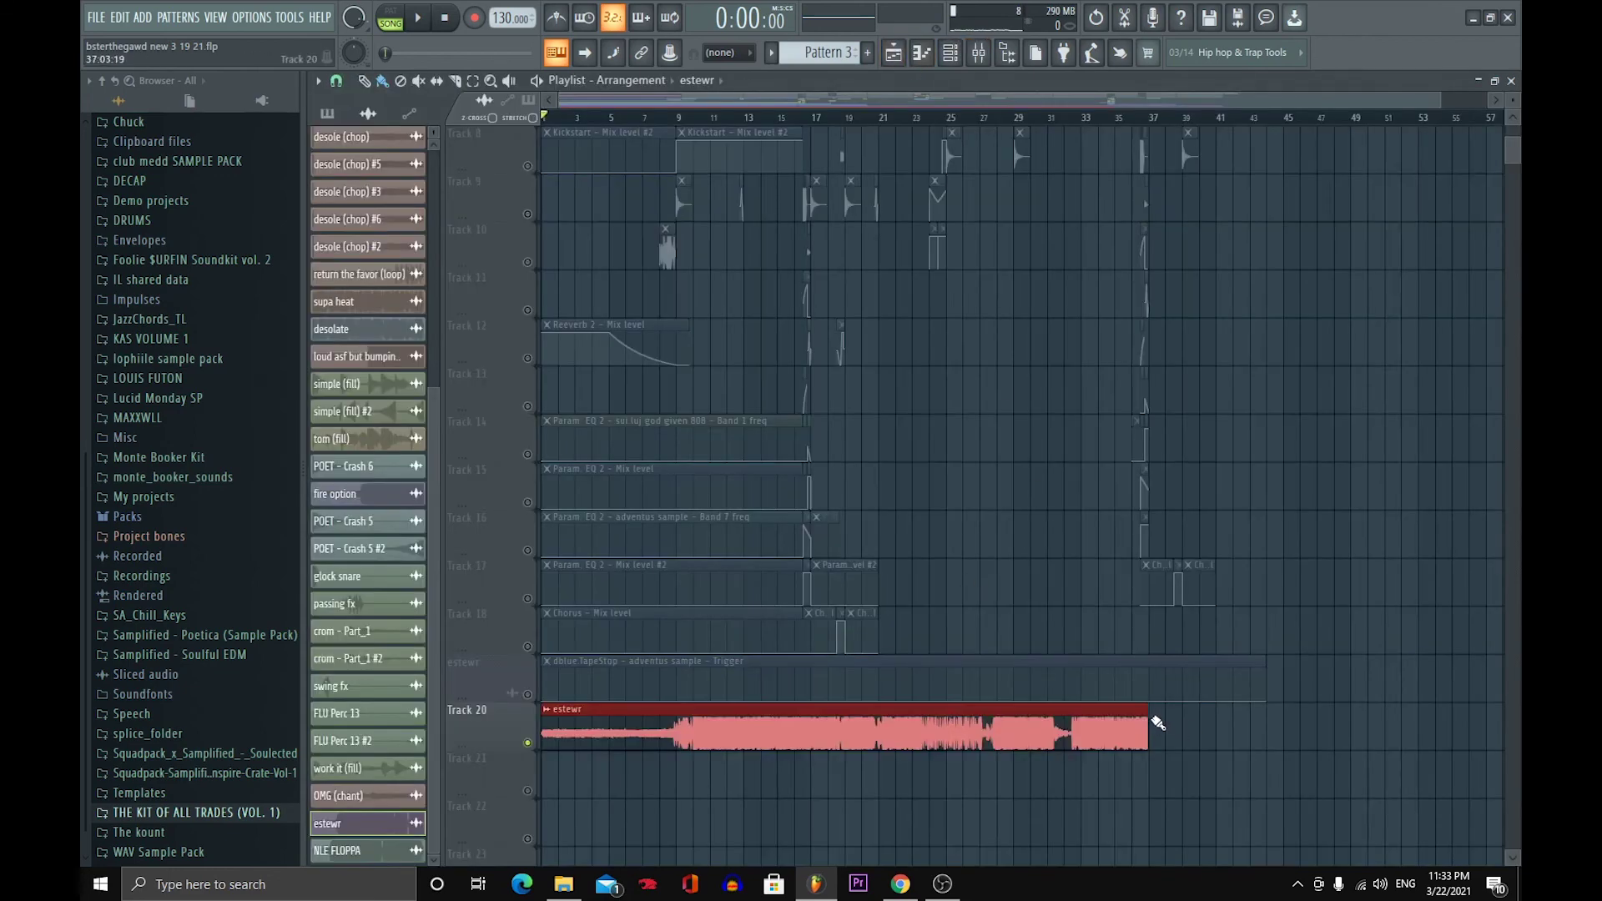
- Stretch the estewr clip on Track 20 to end at about bar 40 and play it from bar 9
scroll(1157, 708, up, 1)
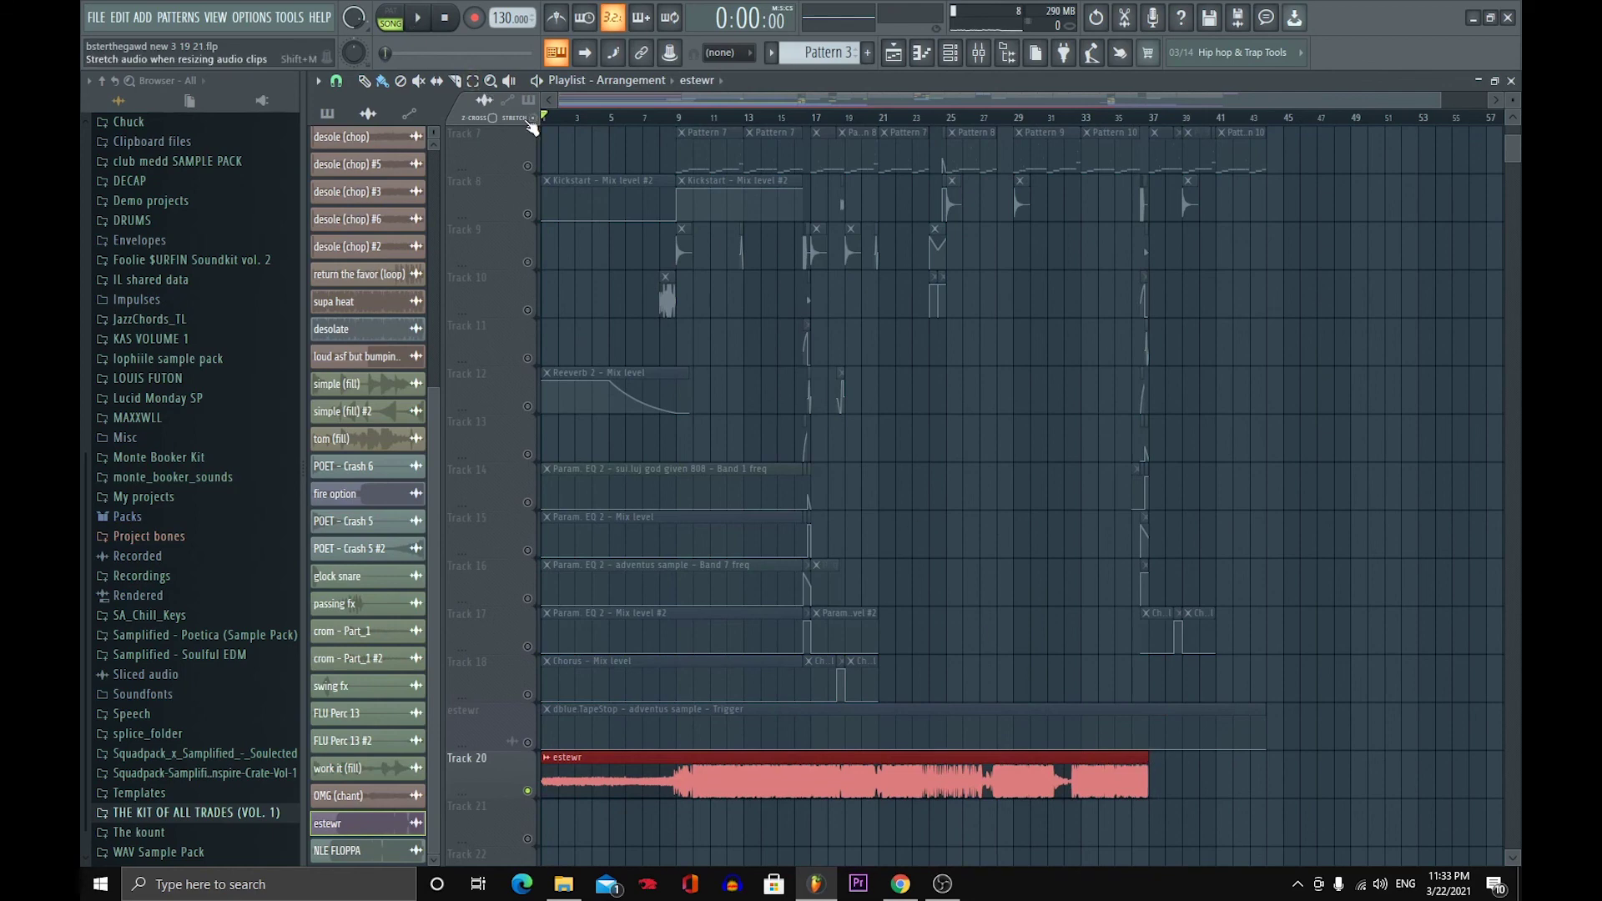
drag(1148, 755, 1198, 765)
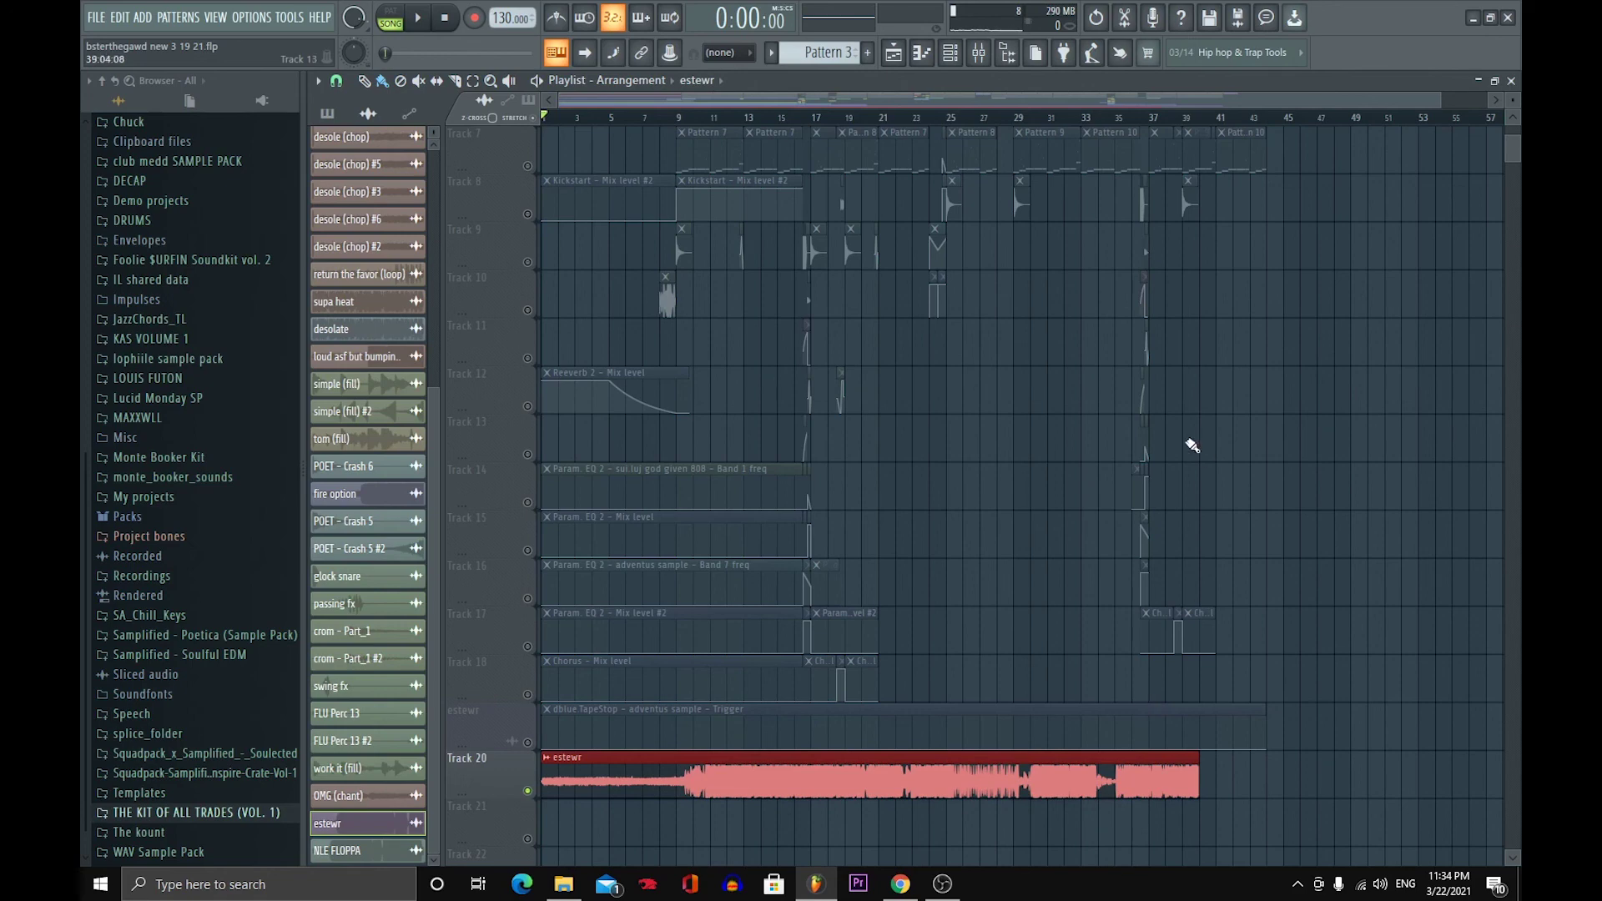
scroll(1160, 447, up, 6)
scroll(1127, 447, down, 8)
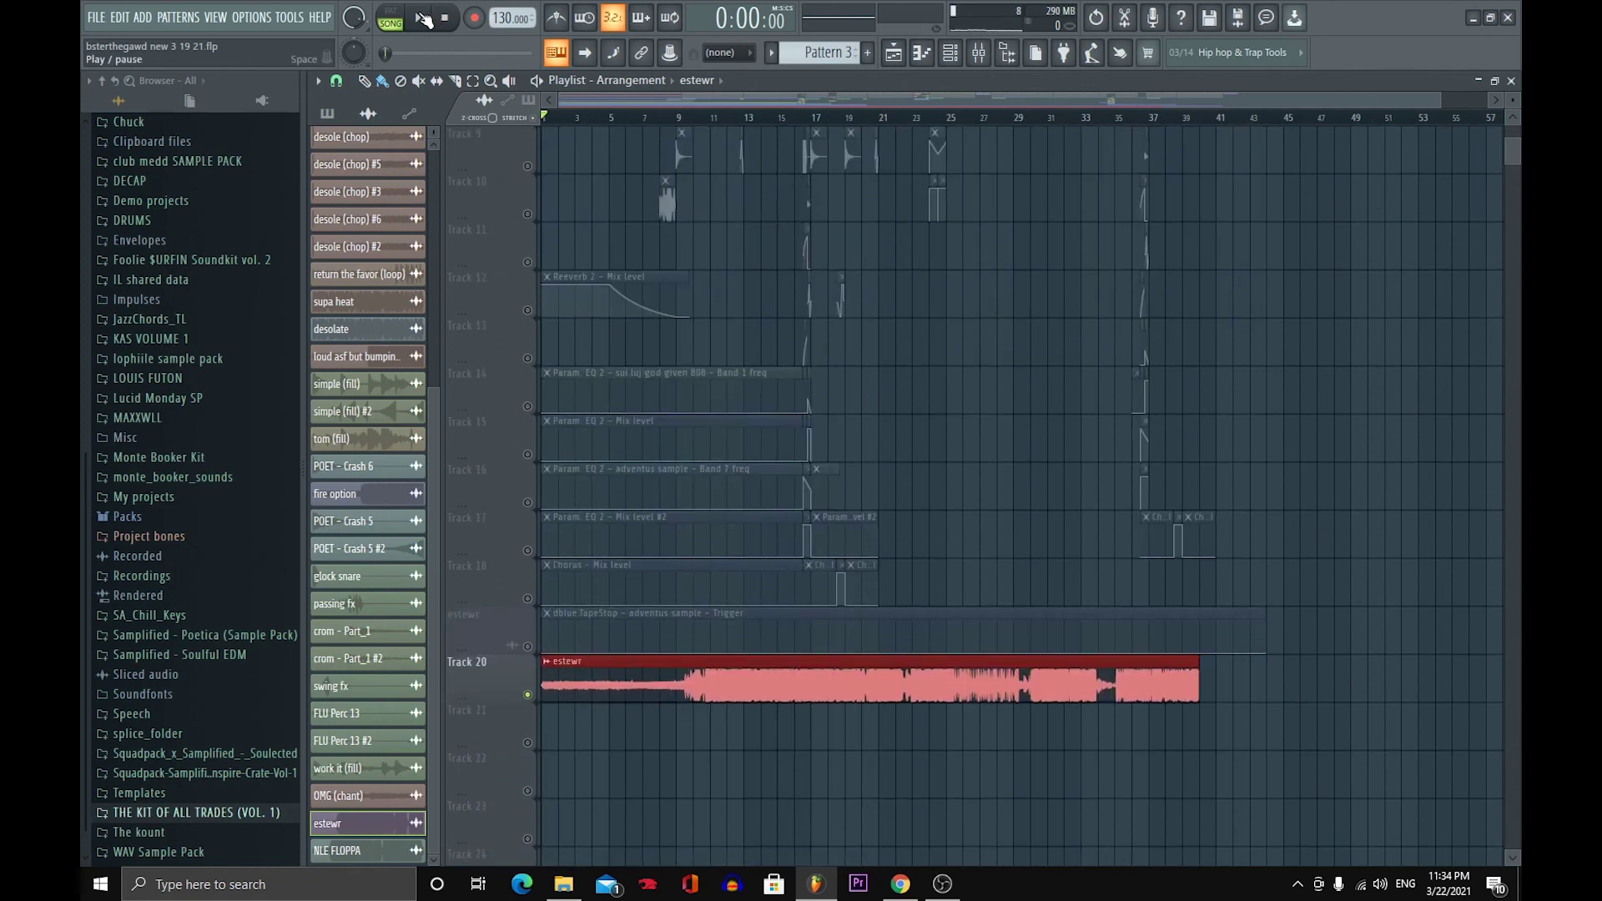
click(424, 18)
click(679, 116)
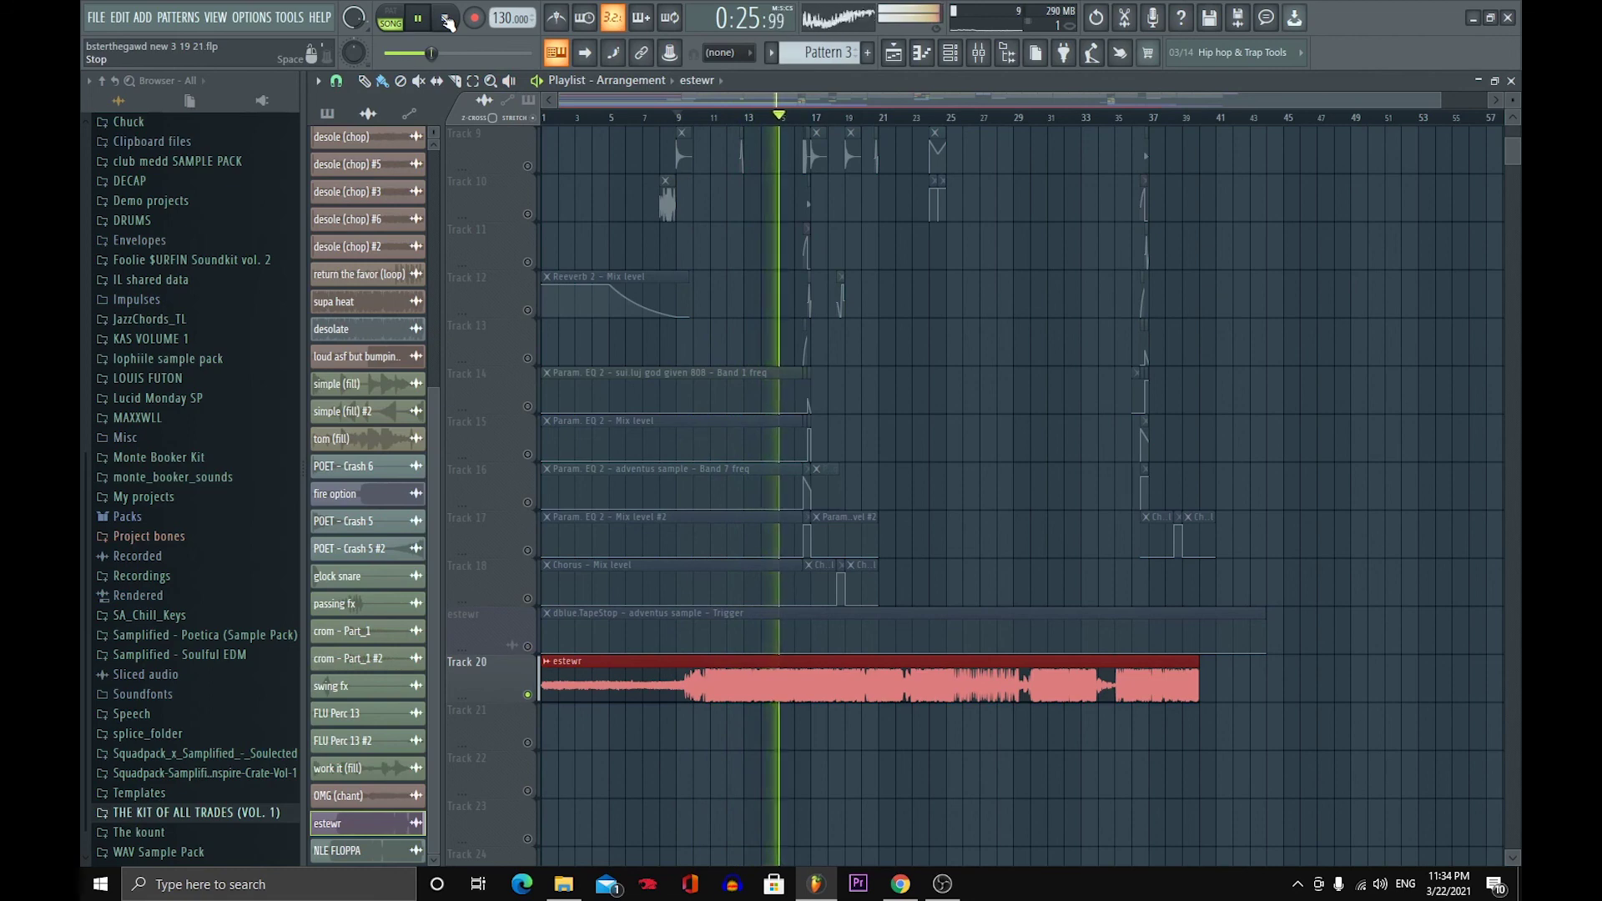
click(448, 21)
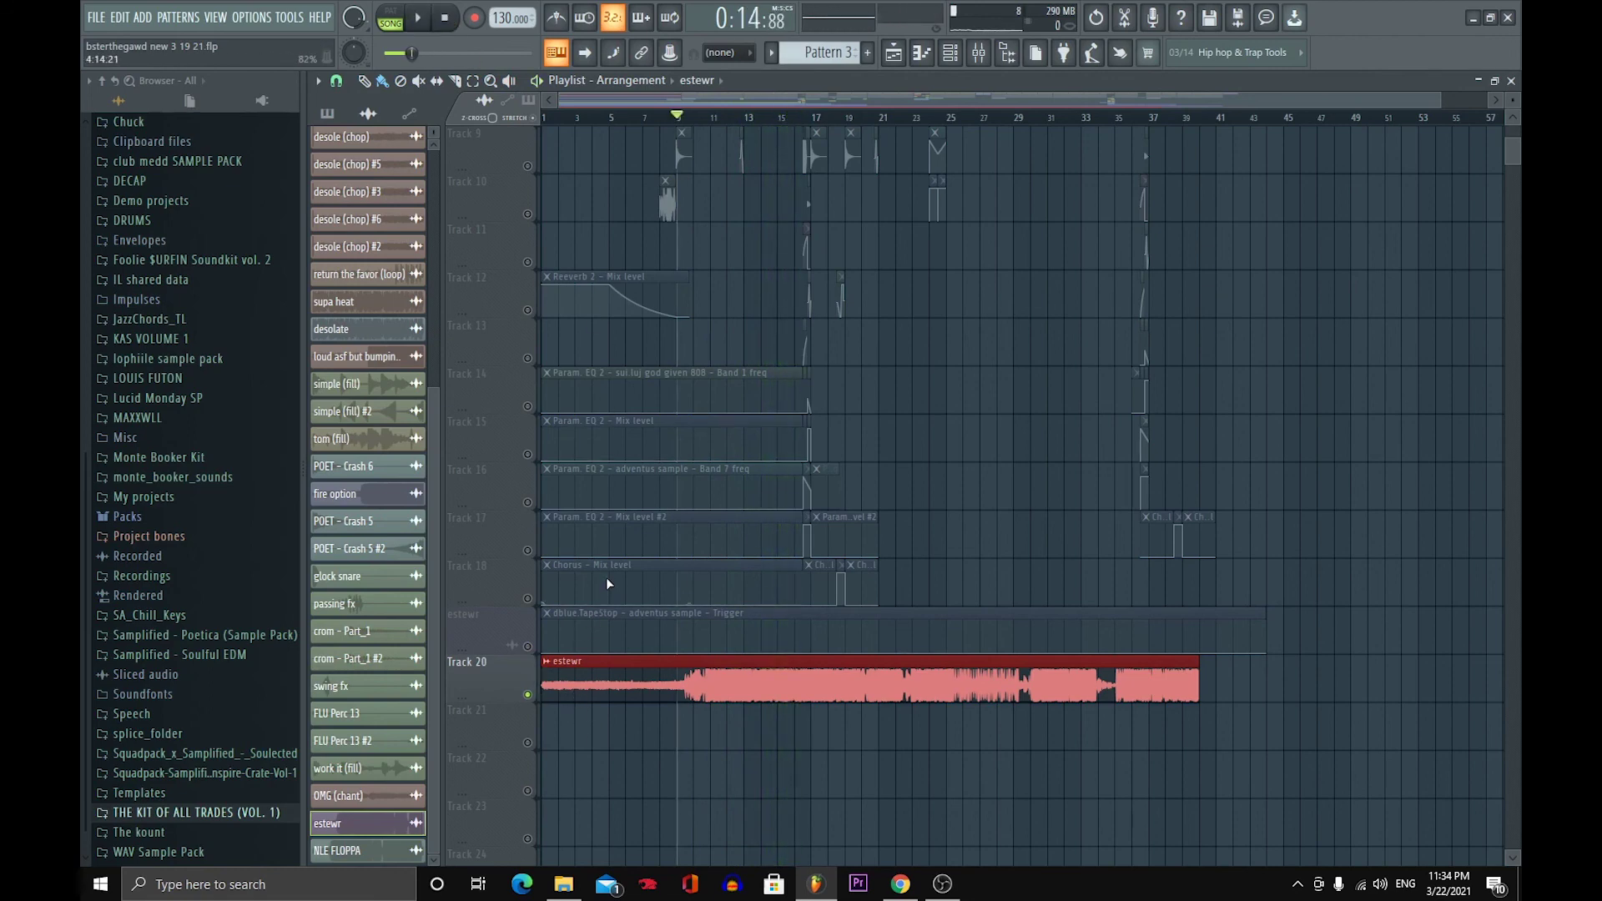
- Delete the estewr clip from Track 20 and unsolo the track so all playlist tracks are active
scroll(607, 583, up, 7)
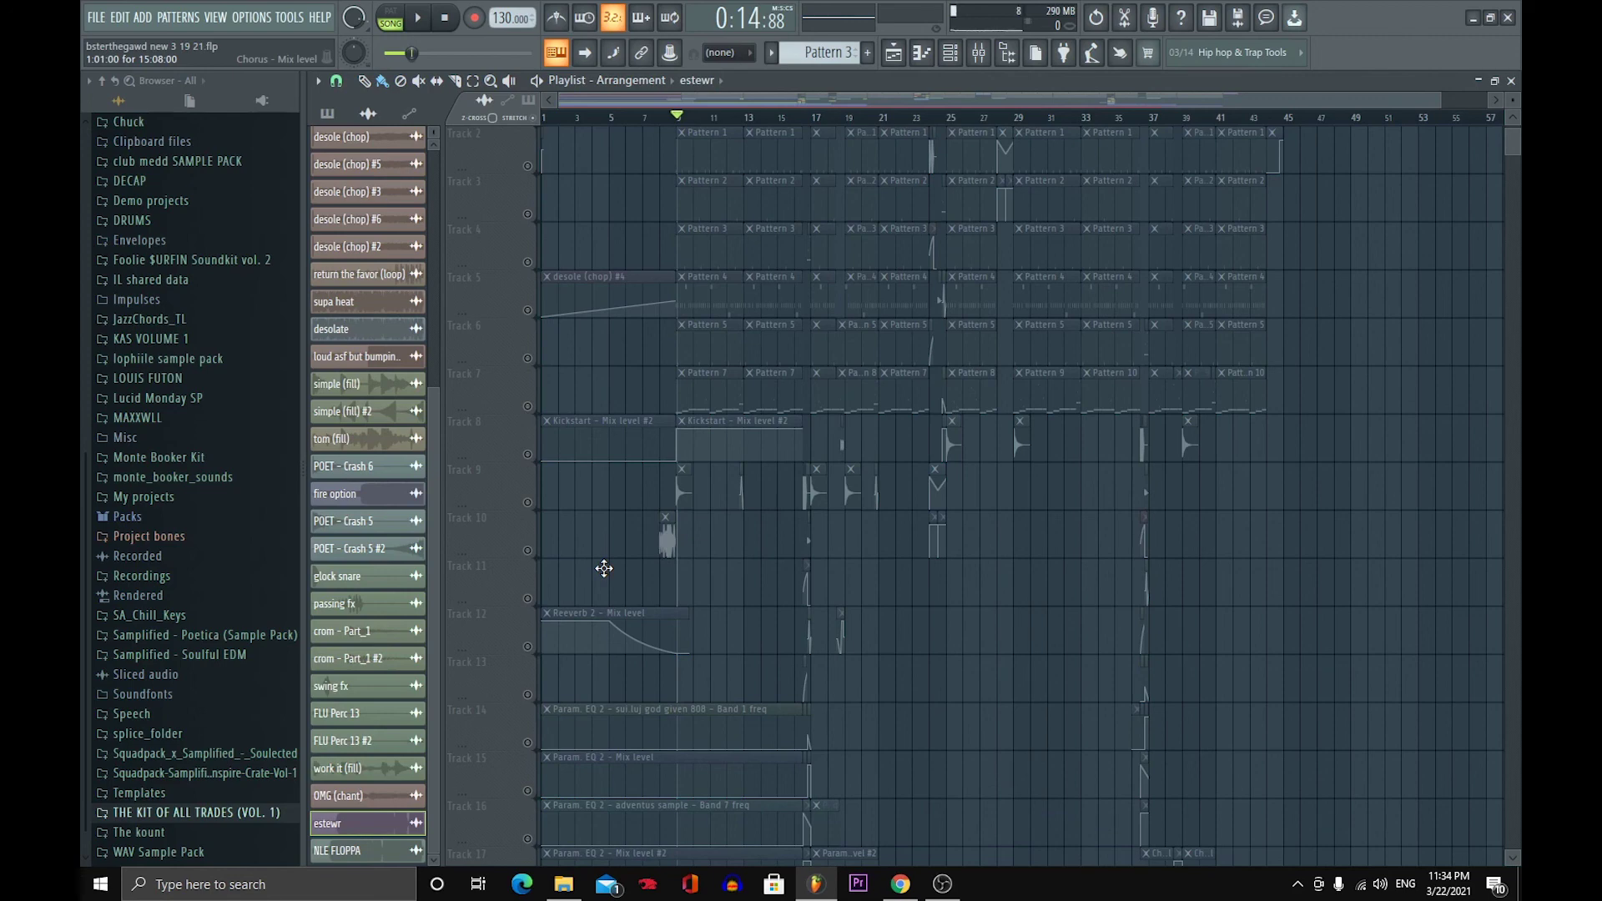
scroll(602, 558, down, 4)
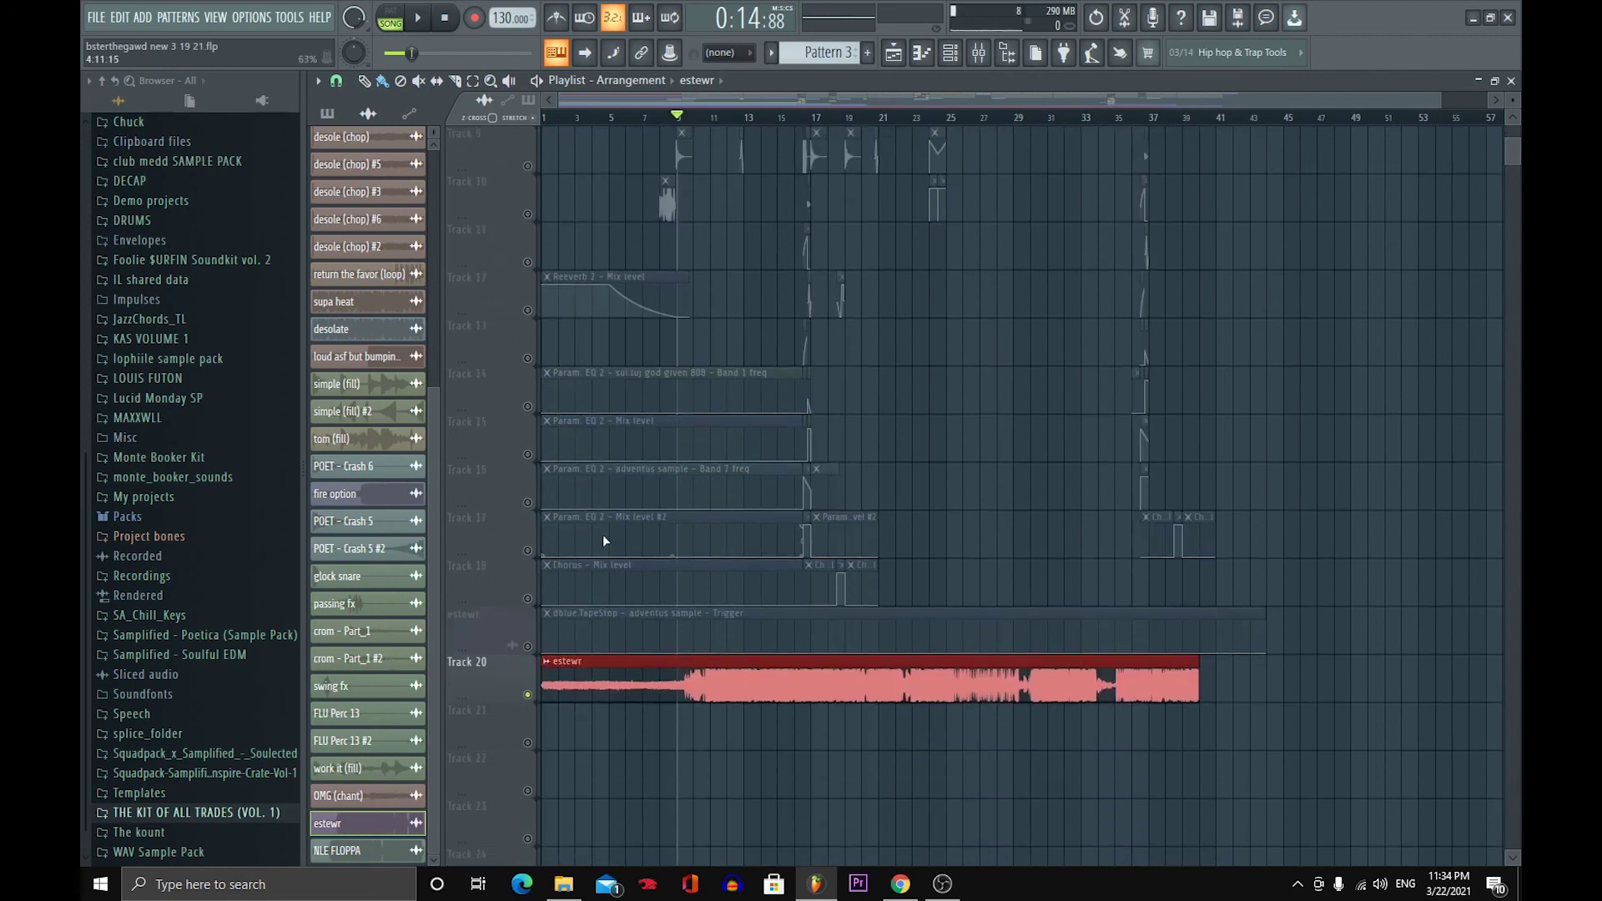
right_click(574, 685)
right_click(528, 695)
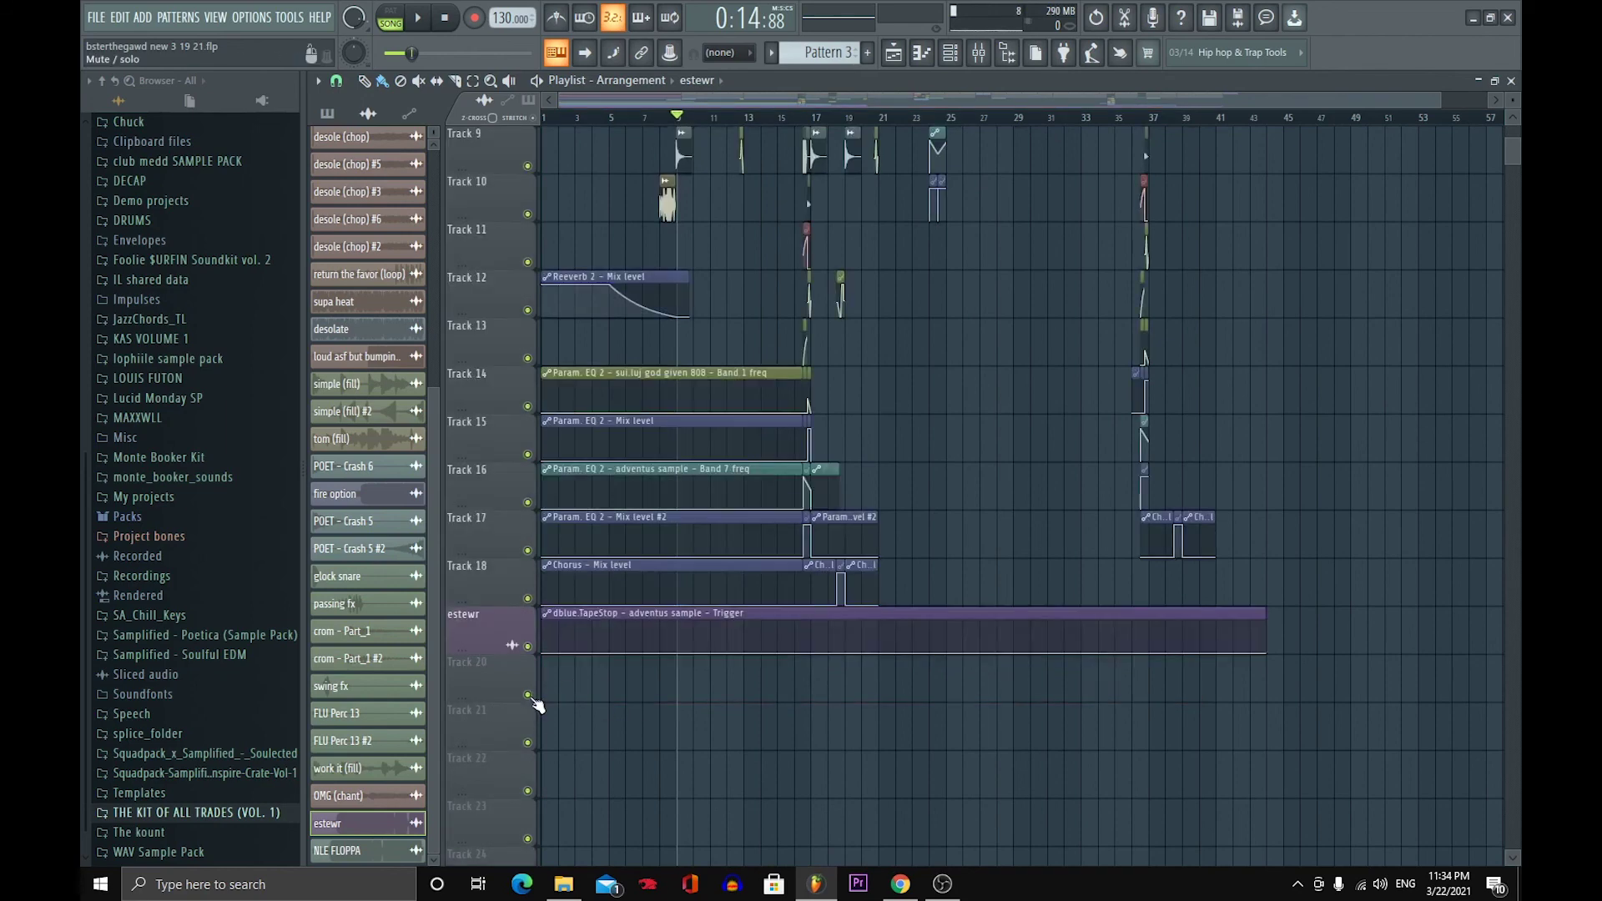
- Return to the upper tracks of the arrangement and move the playhead to the first drum break in bar 16
scroll(534, 703, up, 7)
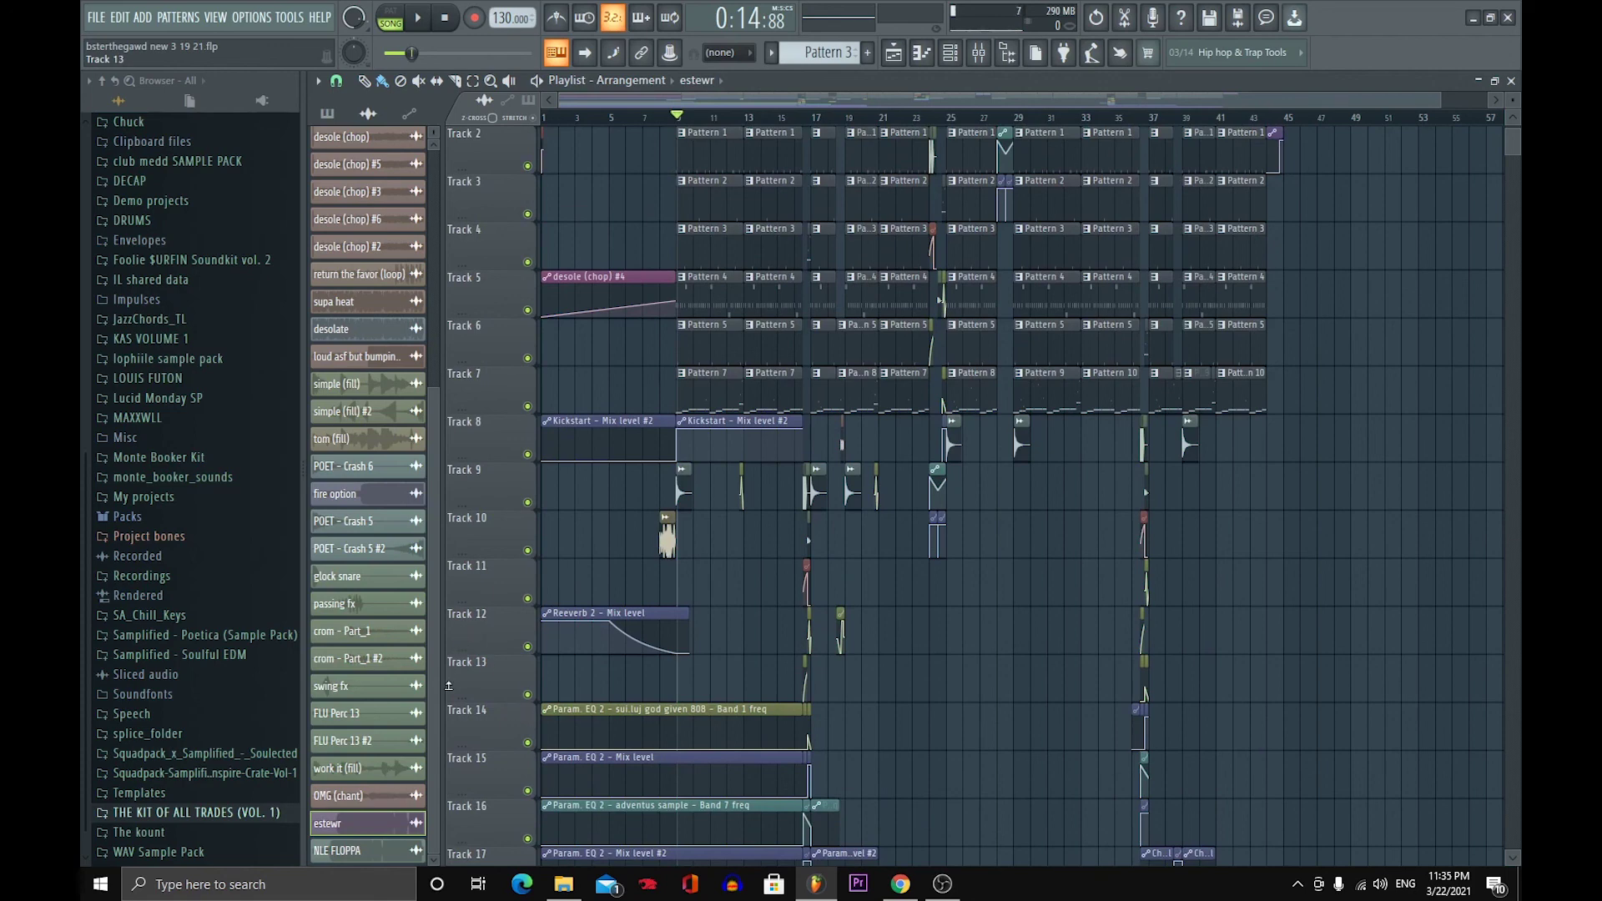
scroll(828, 820, up, 1)
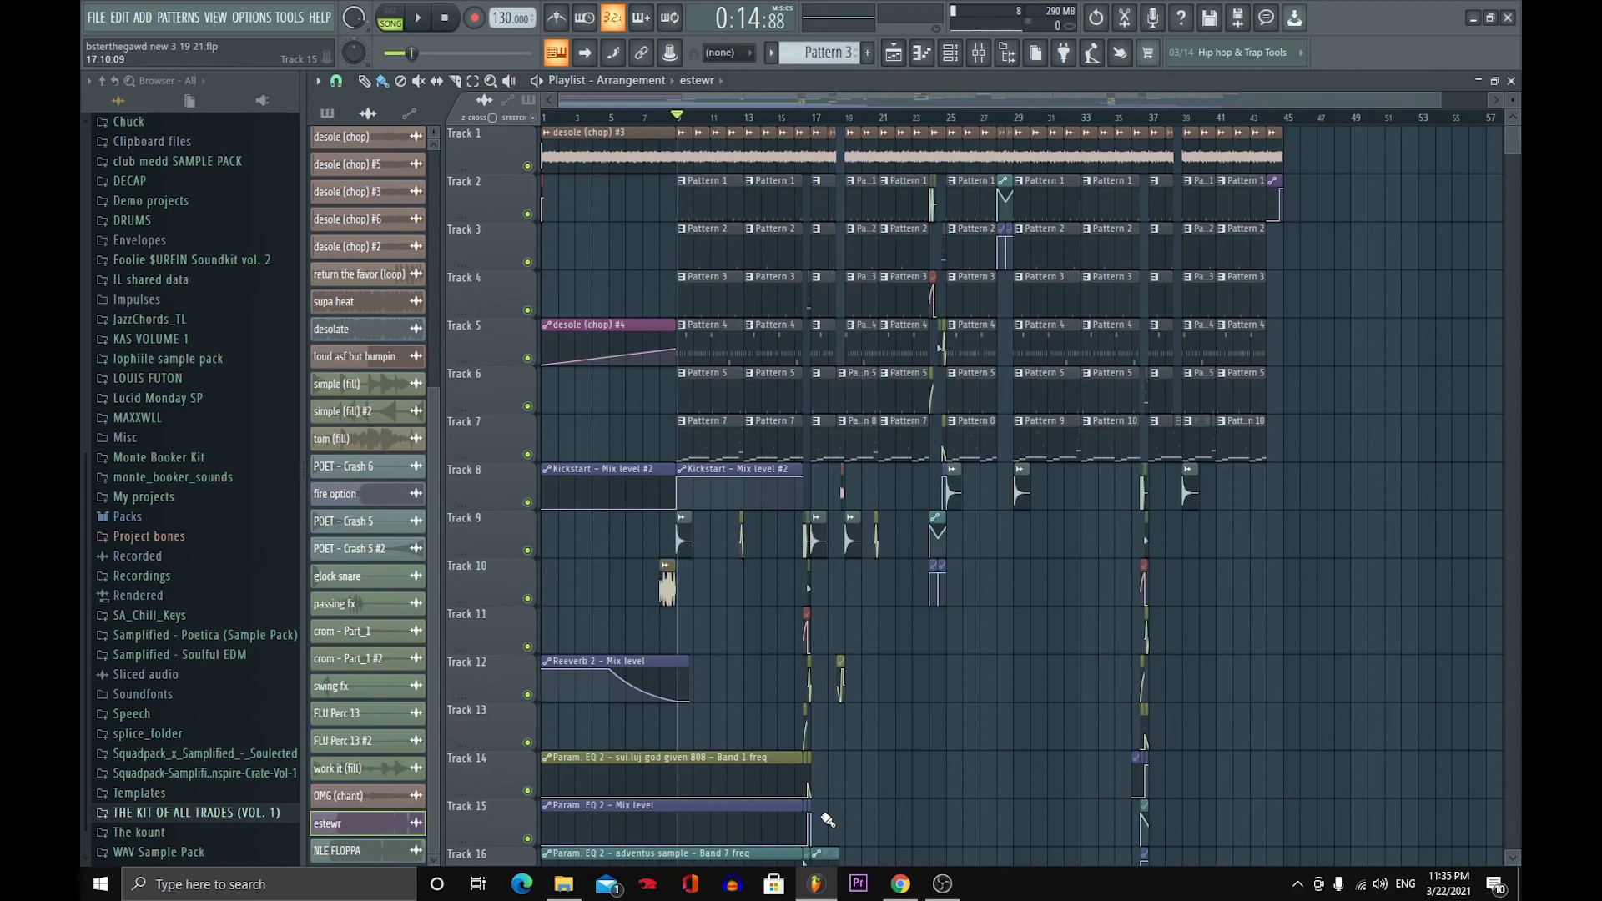
mouse_move(731, 117)
mouse_down()
mouse_move(751, 138)
mouse_move(938, 127)
mouse_move(1020, 153)
mouse_move(813, 252)
mouse_up()
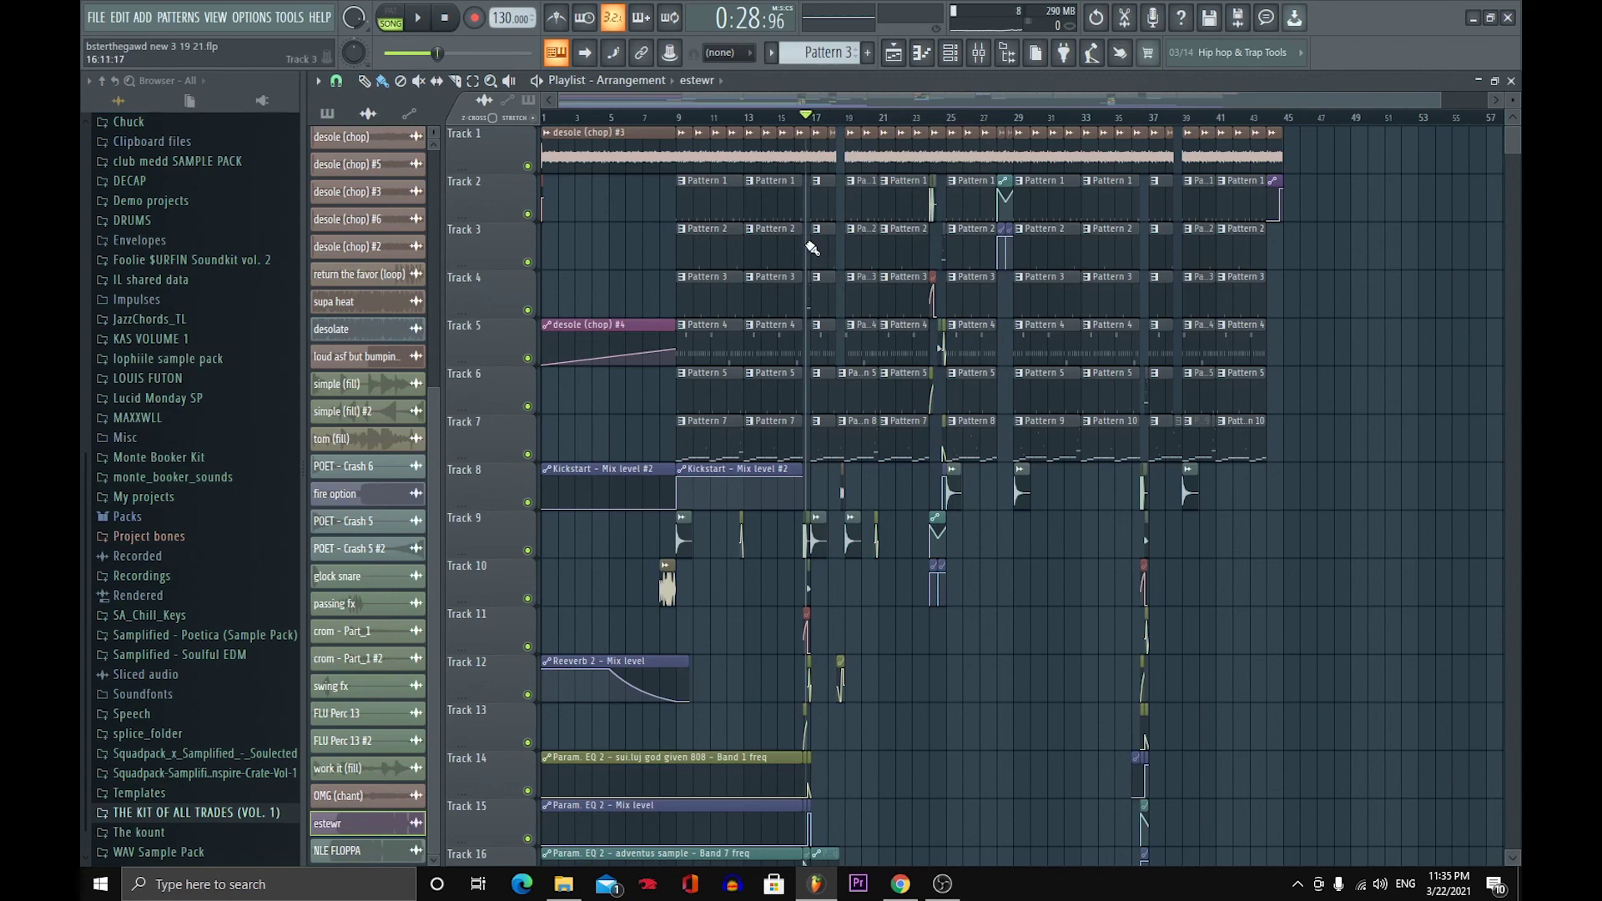